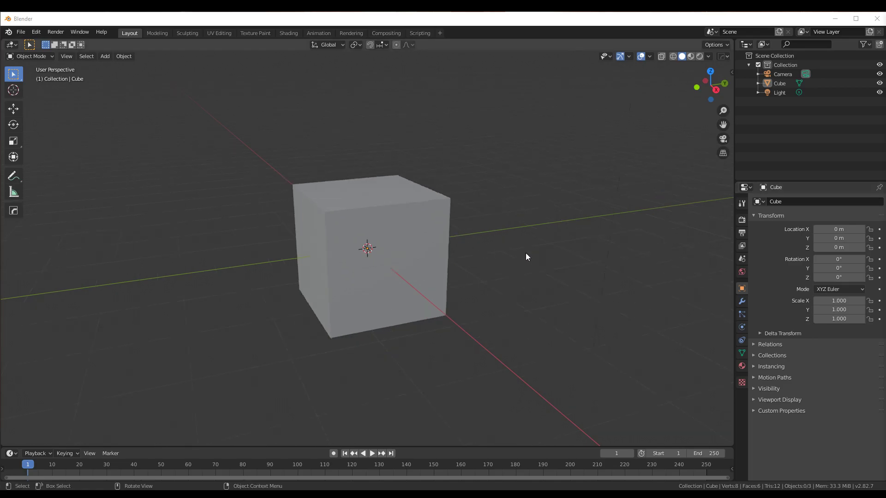
# - Select and delete the default cube, then bring up the Shift+A Add menu
pyautogui.scroll(-3, 495, 237)
pyautogui.moveTo(495, 237)
pyautogui.mouseDown(button='middle')
pyautogui.moveTo(580, 226)
pyautogui.moveTo(581, 290)
pyautogui.moveTo(480, 272)
pyautogui.moveTo(527, 287)
pyautogui.moveTo(499, 243)
pyautogui.mouseUp(button='middle')
pyautogui.scroll(3, 581, 227)
pyautogui.click(458, 185)
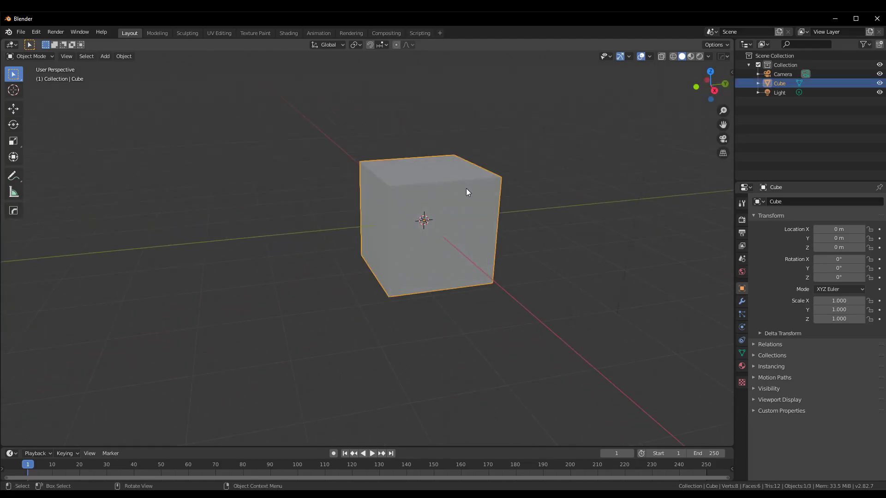
pyautogui.press('Delete')
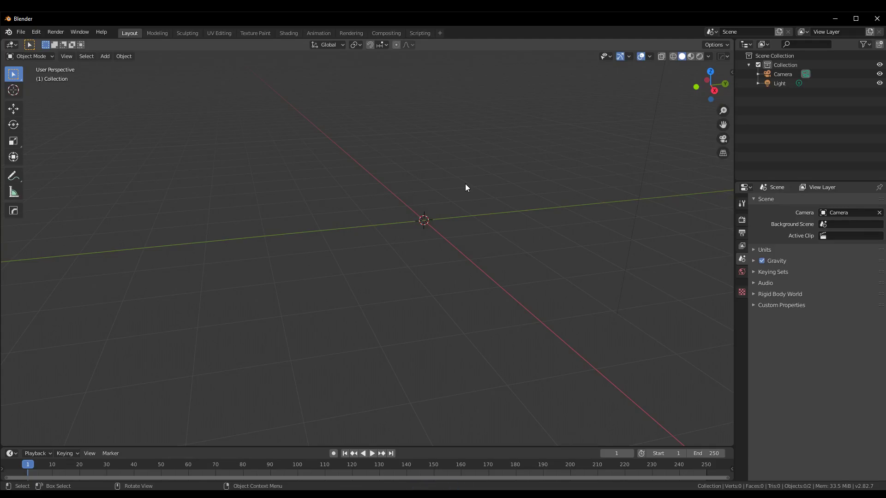
pyautogui.press('shift')
pyautogui.hotkey('shift', 'a')
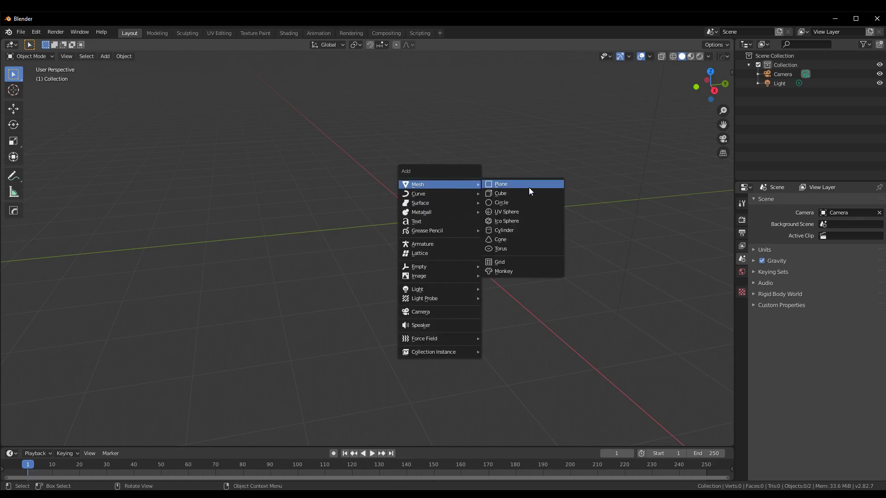
# - Add a UV sphere and set its rings to 8 and segments to 8
pyautogui.click(515, 214)
pyautogui.scroll(3, 516, 215)
pyautogui.moveTo(506, 226); pyautogui.dragTo(565, 215, button='middle')
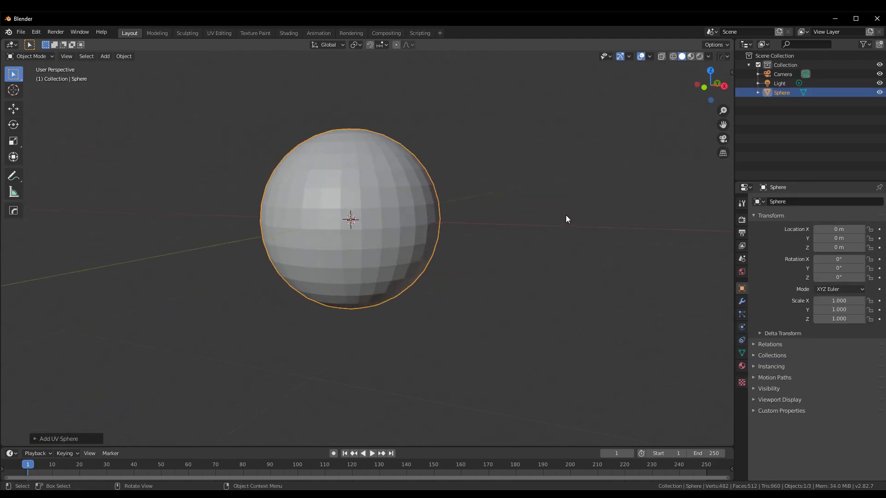
pyautogui.scroll(1, 339, 351)
pyautogui.click(67, 438)
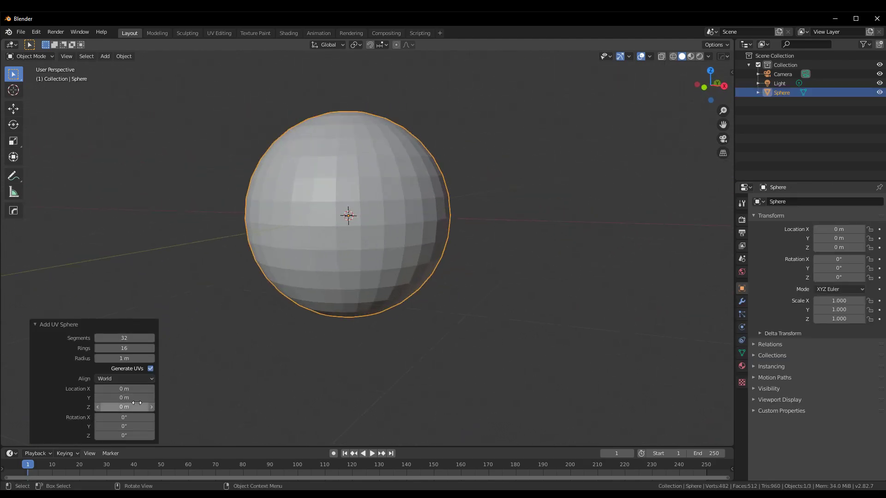
pyautogui.click(136, 350)
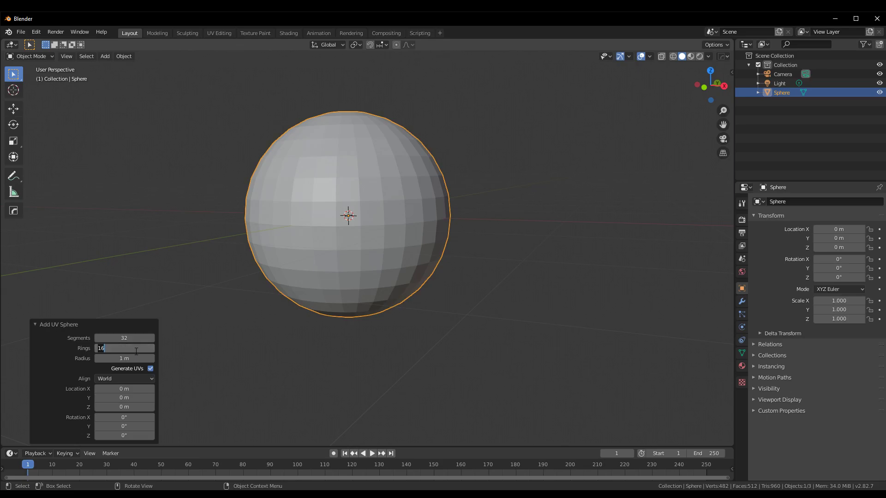
pyautogui.write('8')
pyautogui.click(133, 339)
pyautogui.write('8')
pyautogui.press('Return')
# - Re-enter 8 segments, collapse the sphere panel, and orbit to inspect the octagonal sphere
pyautogui.moveTo(379, 351)
pyautogui.mouseDown(button='middle')
pyautogui.moveTo(382, 326)
pyautogui.moveTo(352, 331)
pyautogui.moveTo(385, 273)
pyautogui.moveTo(421, 285)
pyautogui.moveTo(420, 312)
pyautogui.moveTo(438, 239)
pyautogui.moveTo(384, 215)
pyautogui.mouseUp(button='middle')
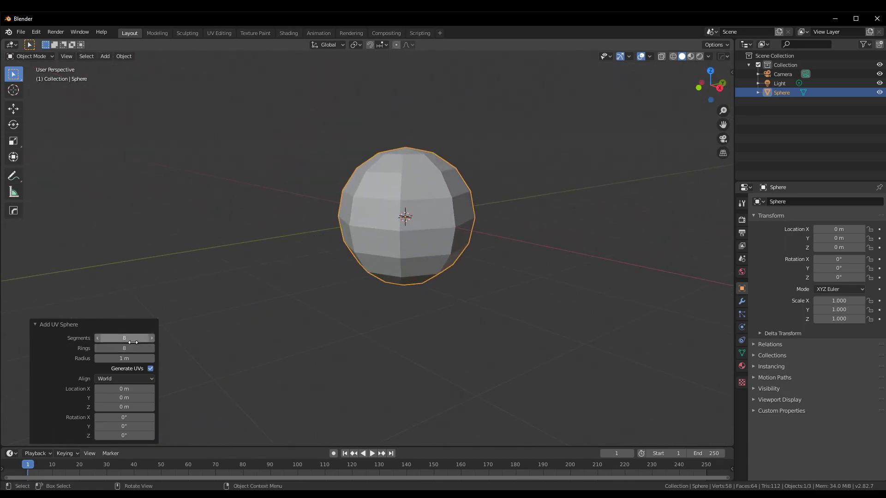
pyautogui.moveTo(447, 287)
pyautogui.mouseDown(button='middle')
pyautogui.moveTo(377, 295)
pyautogui.moveTo(453, 312)
pyautogui.moveTo(465, 238)
pyautogui.moveTo(506, 224)
pyautogui.moveTo(536, 372)
pyautogui.moveTo(453, 324)
pyautogui.mouseUp(button='middle')
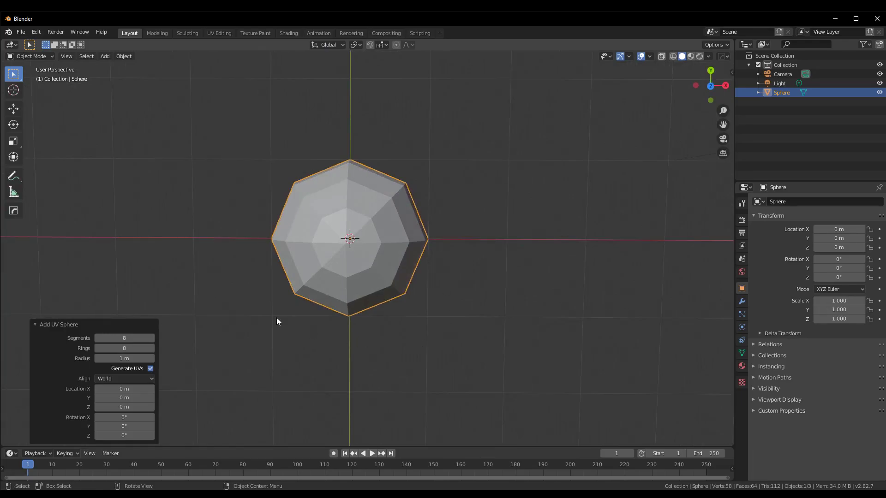
pyautogui.moveTo(523, 235)
pyautogui.mouseDown(button='middle')
pyautogui.moveTo(621, 217)
pyautogui.moveTo(629, 246)
pyautogui.moveTo(598, 274)
pyautogui.moveTo(611, 276)
pyautogui.moveTo(554, 286)
pyautogui.mouseUp(button='middle')
pyautogui.click(152, 339)
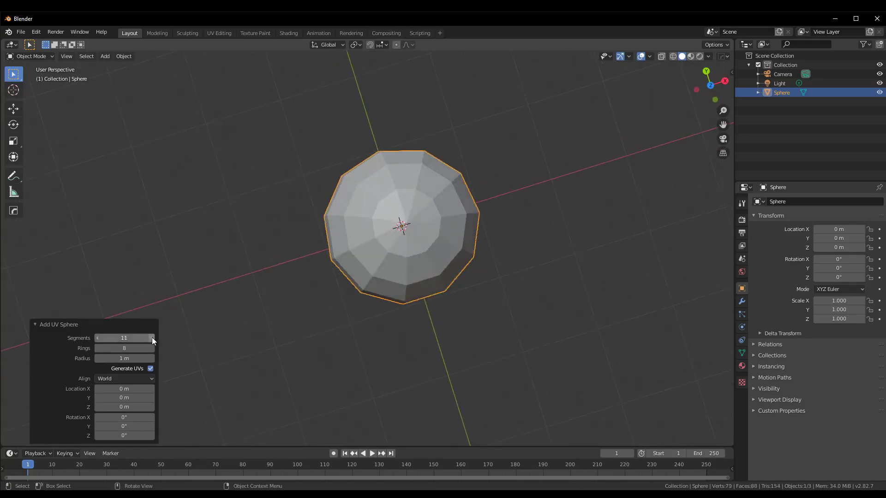
pyautogui.click(131, 339)
pyautogui.write('8')
pyautogui.press('Return')
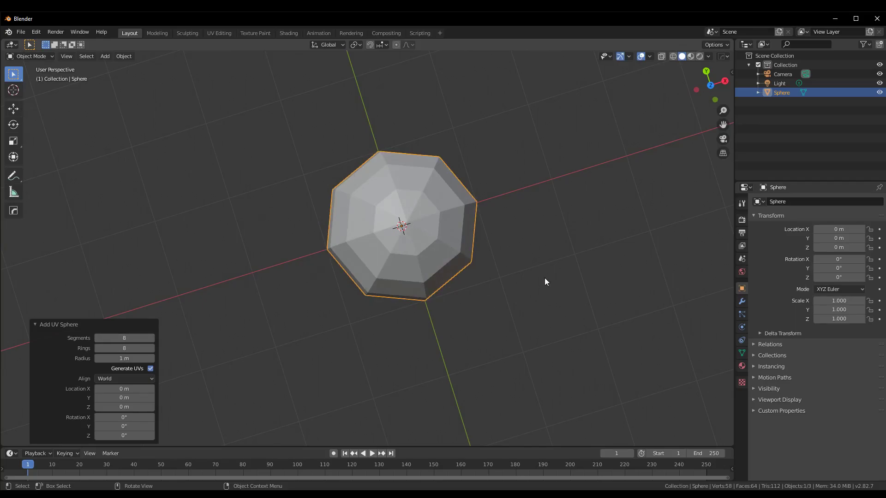
pyautogui.moveTo(573, 352)
pyautogui.mouseDown(button='middle')
pyautogui.moveTo(559, 299)
pyautogui.moveTo(513, 281)
pyautogui.mouseUp(button='middle')
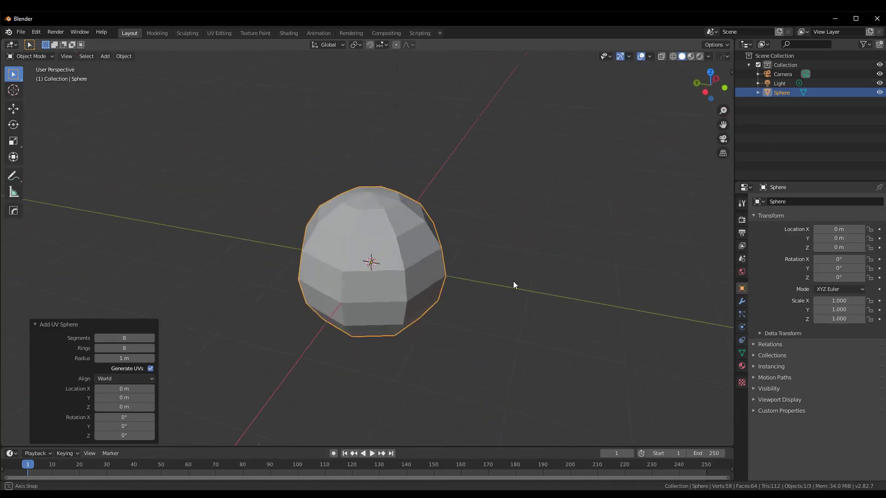
pyautogui.click(72, 324)
pyautogui.moveTo(70, 319)
pyautogui.mouseDown(button='middle')
pyautogui.moveTo(397, 300)
pyautogui.moveTo(449, 339)
pyautogui.moveTo(405, 284)
pyautogui.mouseUp(button='middle')
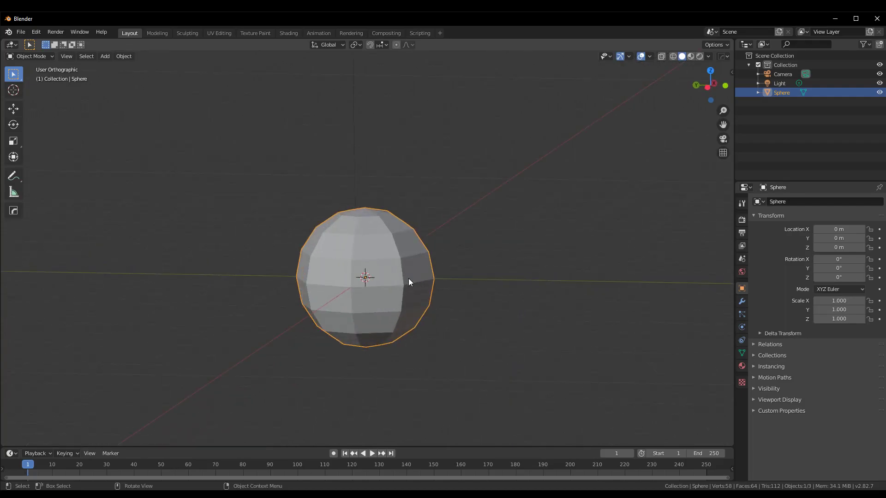
# - Switch to front view with wireframe shading, deselect the sphere, and show the mode pie
pyautogui.press('KP_7')
pyautogui.press('KP_1')
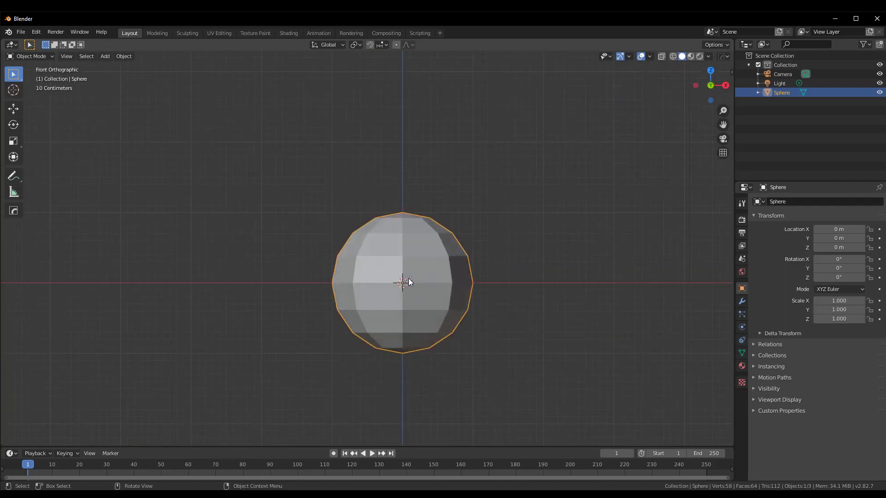
pyautogui.press('z')
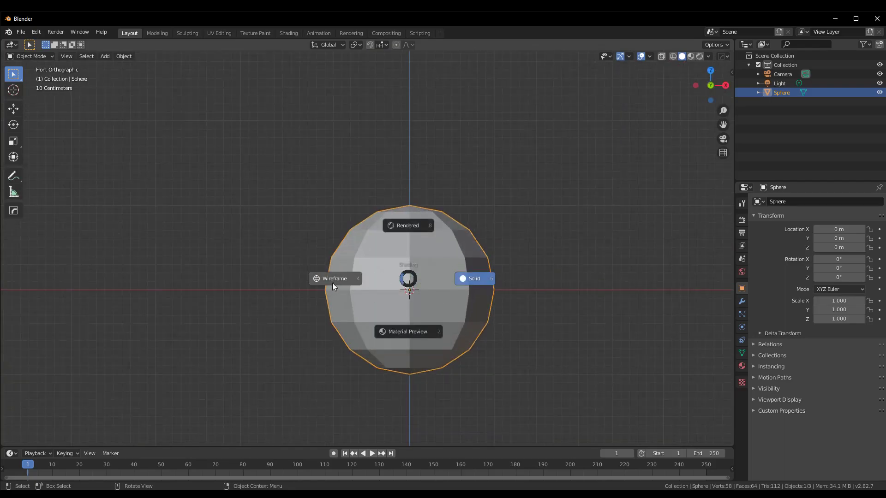
pyautogui.click(335, 280)
pyautogui.scroll(1, 461, 305)
pyautogui.scroll(1, 581, 327)
pyautogui.keyDown('shift'); pyautogui.moveTo(581, 328); pyautogui.dragTo(514, 214, button='middle'); pyautogui.keyUp('shift')
pyautogui.scroll(-2, 406, 198)
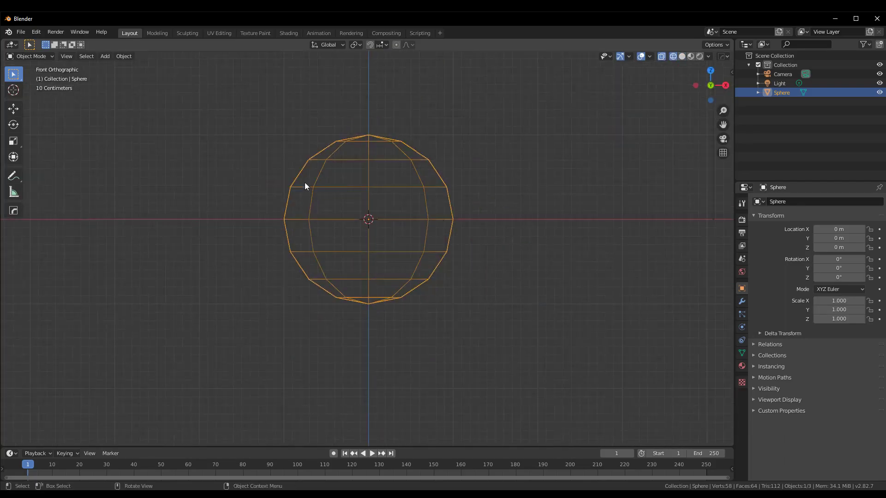
pyautogui.click(215, 173)
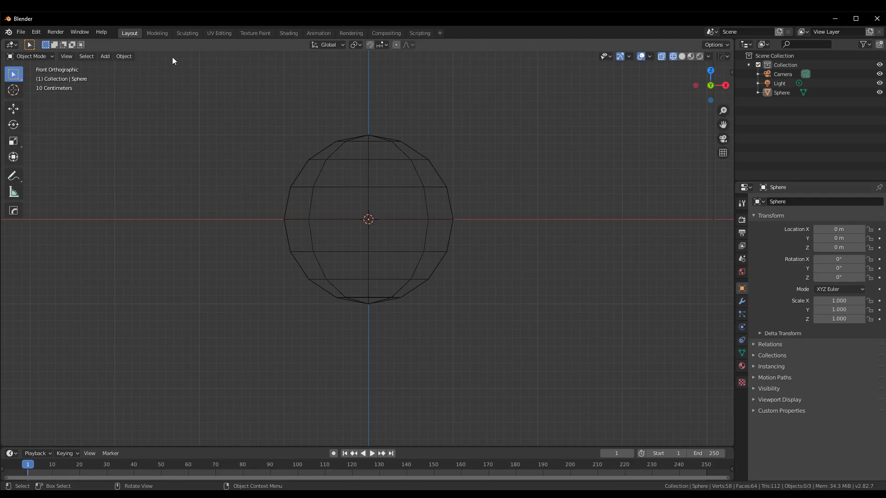
pyautogui.hotkey('ctrl', 'Tab')
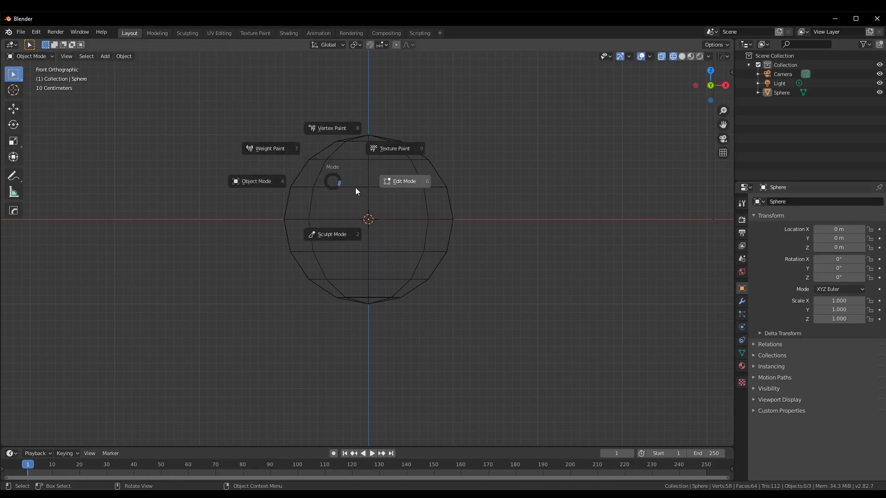
# - In Edit Mode, box-select the sphere's lower half and delete its faces
pyautogui.click(433, 198)
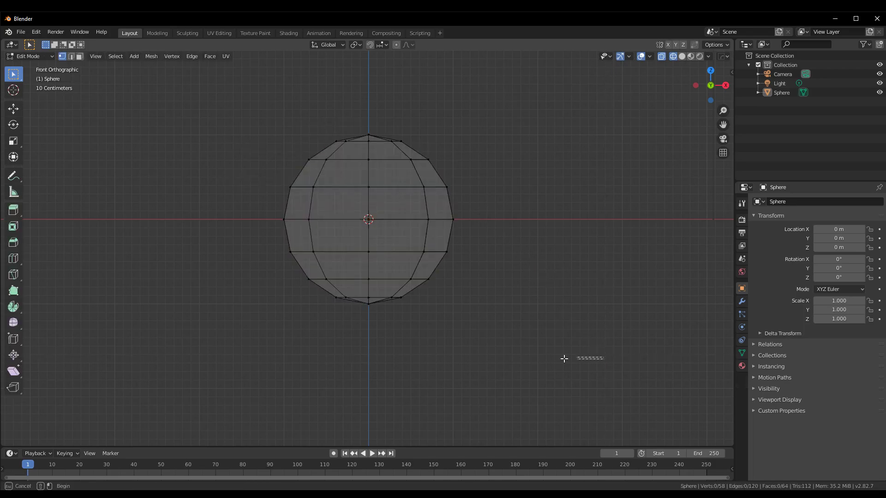
pyautogui.moveTo(605, 358); pyautogui.dragTo(150, 199)
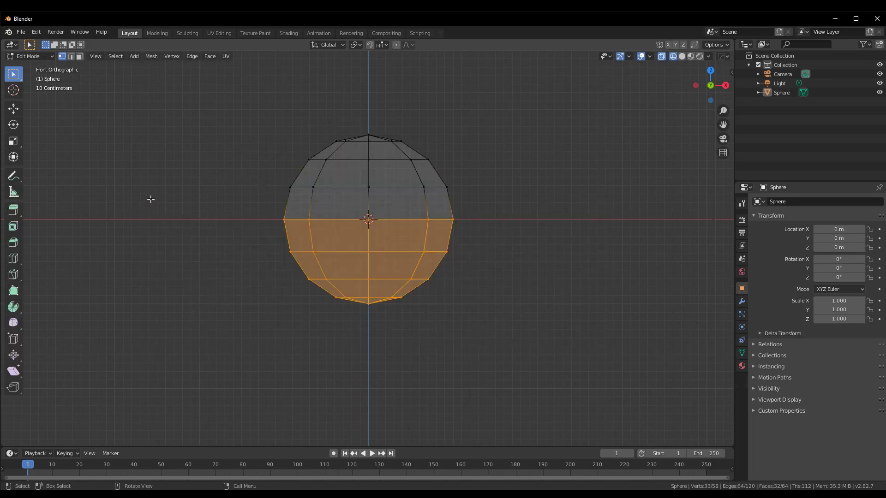
pyautogui.press('x')
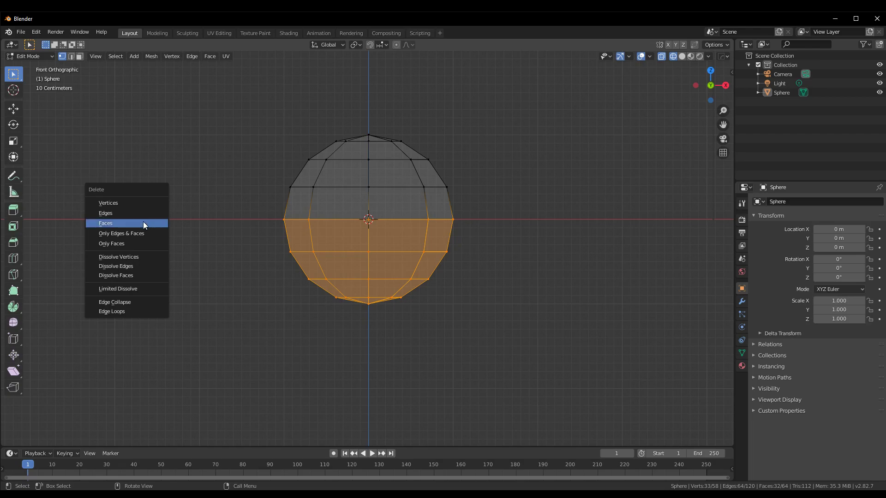
pyautogui.click(143, 223)
pyautogui.moveTo(435, 244); pyautogui.dragTo(395, 240, button='middle')
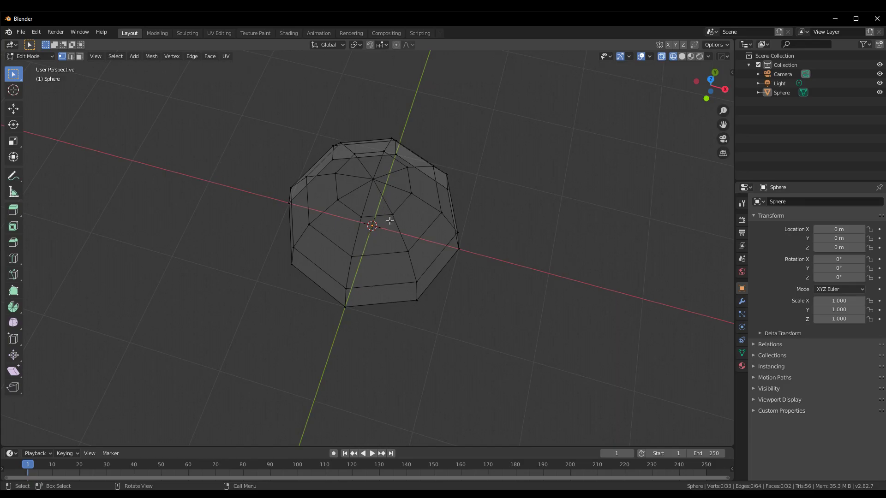
pyautogui.moveTo(498, 290)
pyautogui.mouseDown(button='middle')
pyautogui.moveTo(520, 159)
pyautogui.moveTo(504, 306)
pyautogui.moveTo(518, 325)
pyautogui.moveTo(510, 241)
pyautogui.moveTo(470, 233)
pyautogui.moveTo(490, 244)
pyautogui.moveTo(514, 222)
pyautogui.moveTo(466, 291)
pyautogui.moveTo(468, 273)
pyautogui.moveTo(423, 291)
pyautogui.moveTo(344, 185)
pyautogui.mouseUp(button='middle')
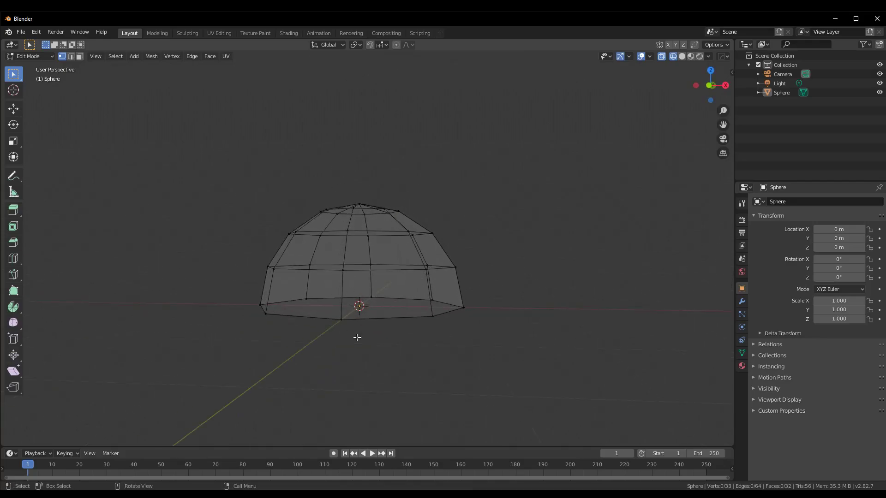
# - Back in Object Mode, scale the dome to 0.809 along Z
pyautogui.press('Tab')
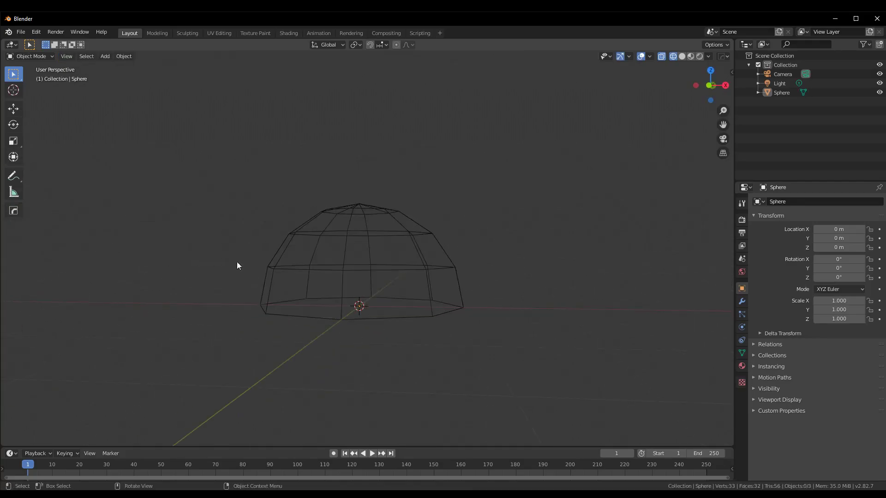
pyautogui.click(339, 265)
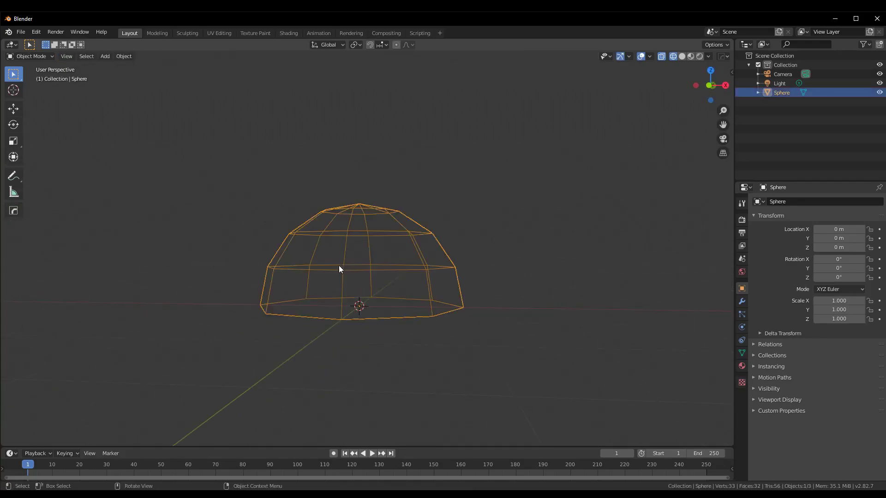
pyautogui.click(14, 140)
pyautogui.moveTo(360, 270); pyautogui.dragTo(358, 279)
pyautogui.click(503, 256)
pyautogui.moveTo(503, 256); pyautogui.dragTo(544, 259, button='middle')
# - Re-enter Edit Mode with solid shading and view the dome from the top
pyautogui.hotkey('ctrl', 'Tab')
pyautogui.click(587, 266)
pyautogui.hotkey('ctrl', 'Tab')
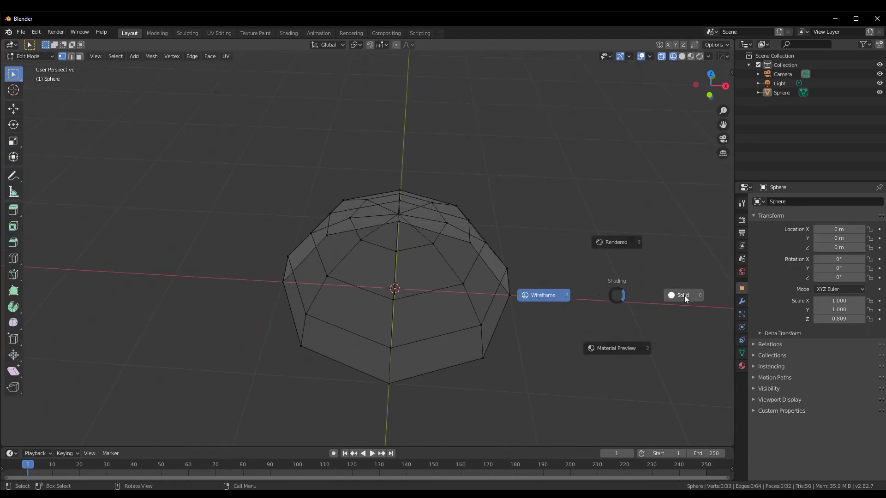
pyautogui.moveTo(534, 300); pyautogui.dragTo(450, 344, button='middle')
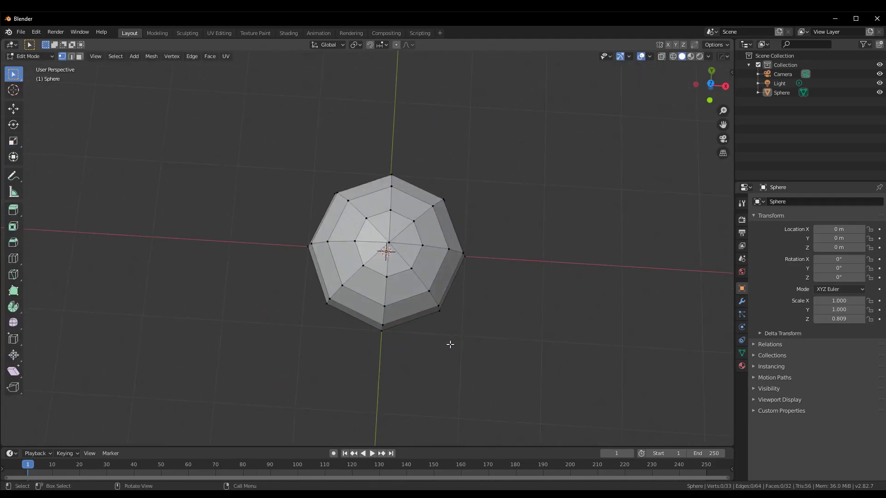
pyautogui.press('KP_7')
pyautogui.scroll(2, 450, 345)
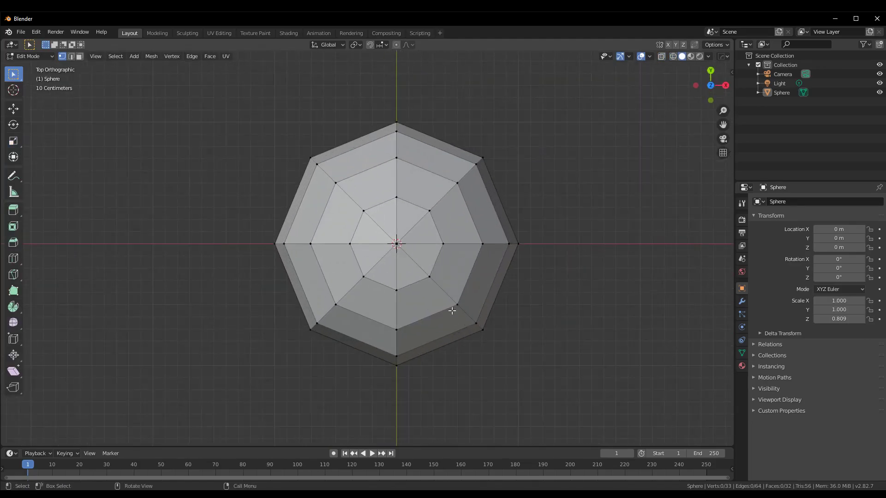
pyautogui.keyDown('shift'); pyautogui.moveTo(621, 303); pyautogui.dragTo(571, 306, button='middle'); pyautogui.keyUp('shift')
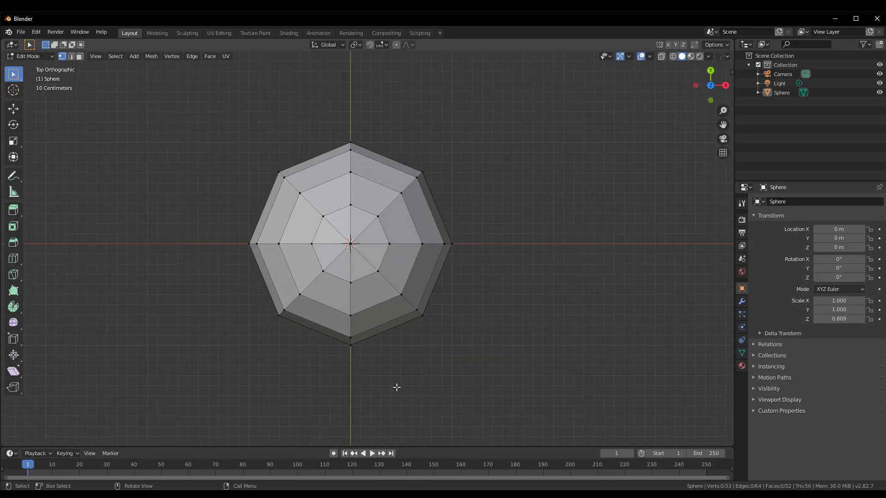
# - Switch the viewport to wireframe shading
pyautogui.press('b')
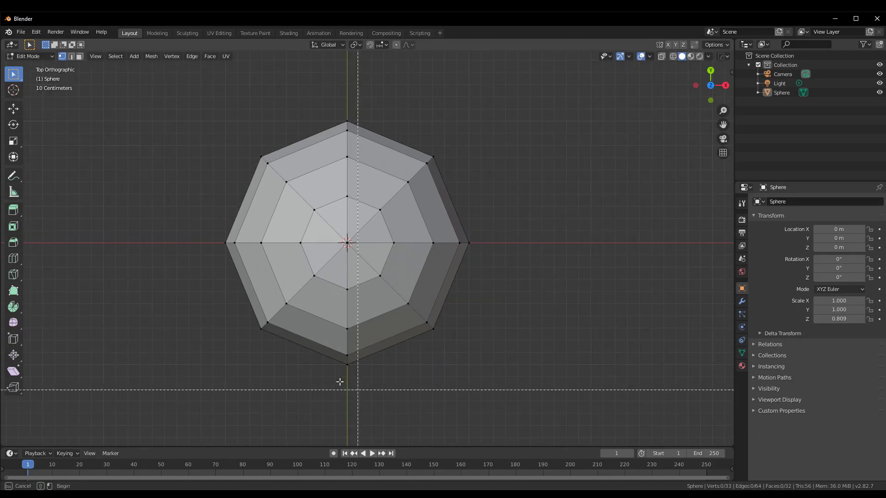
pyautogui.press('Escape')
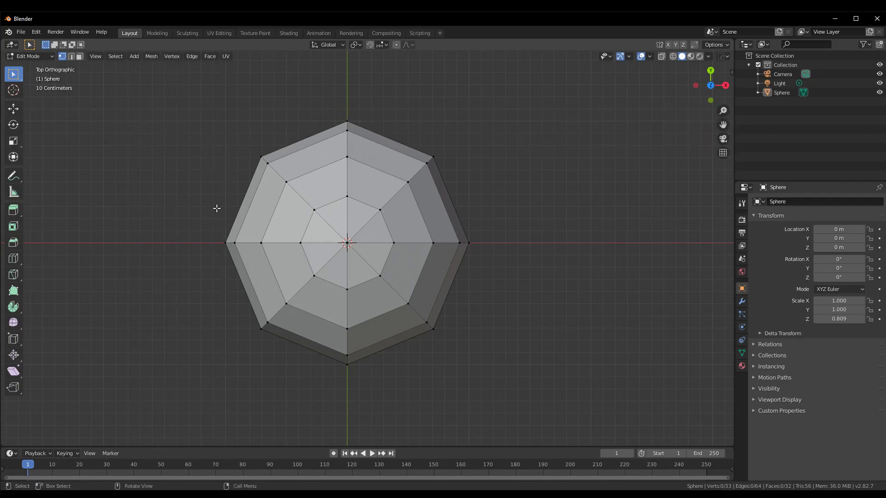
pyautogui.press('z')
pyautogui.click(136, 208)
# - Box-select the octagon's left half including the centre line and delete only its faces
pyautogui.press('b')
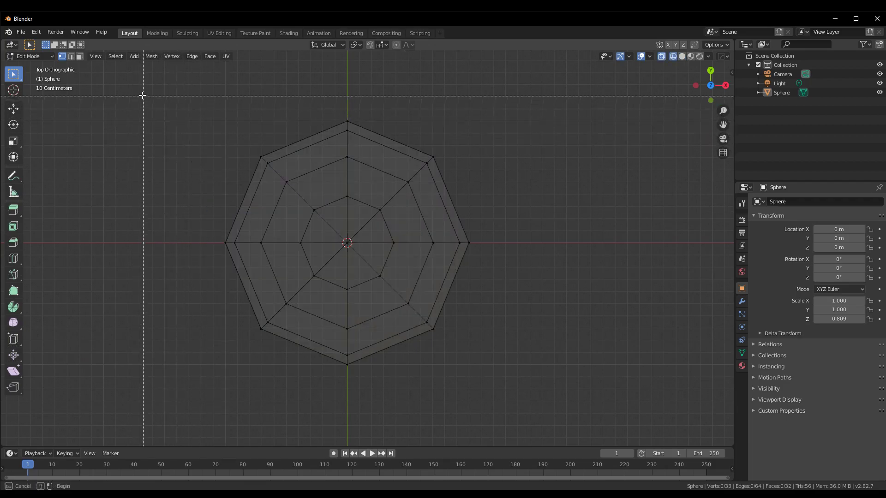
pyautogui.moveTo(142, 95); pyautogui.dragTo(342, 406)
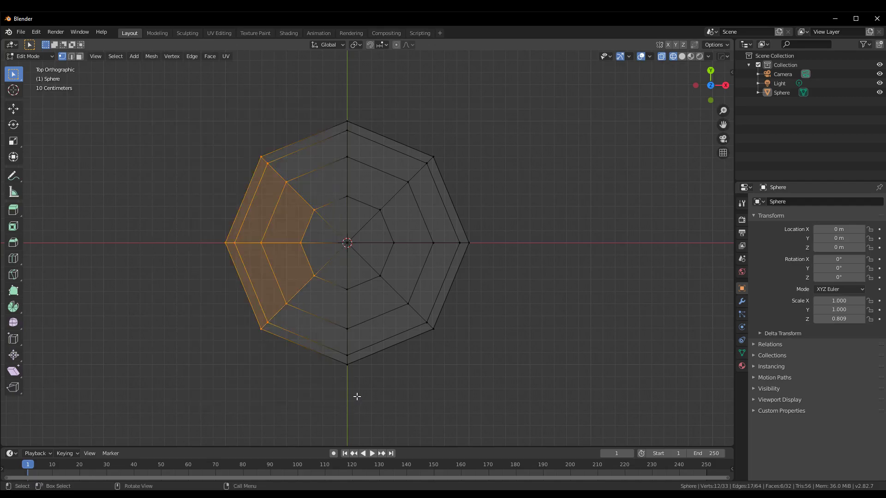
pyautogui.hotkey('alt', 'a')
pyautogui.press('b')
pyautogui.moveTo(134, 88); pyautogui.dragTo(346, 439)
pyautogui.hotkey('alt', 'a')
pyautogui.press('b')
pyautogui.moveTo(144, 86); pyautogui.dragTo(369, 415)
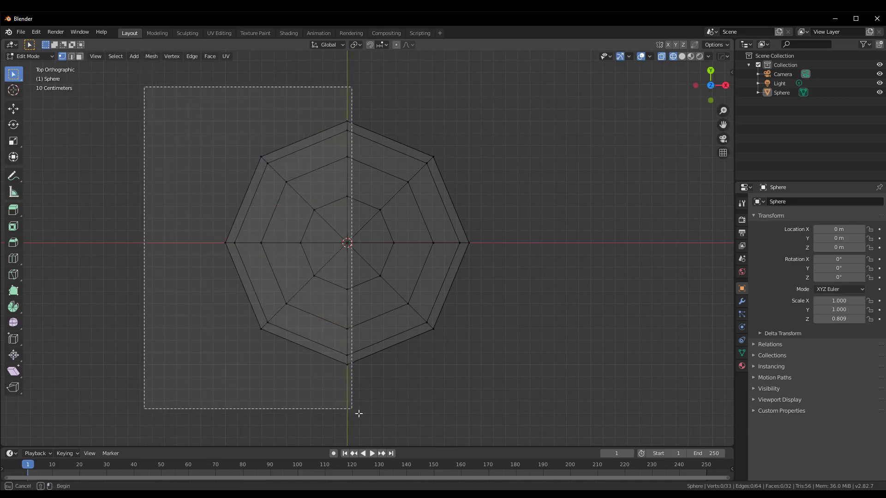
pyautogui.press('x')
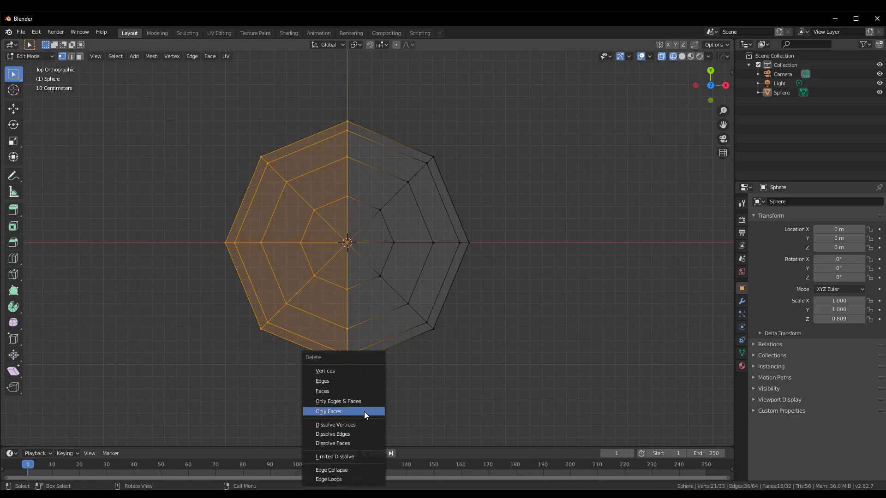
pyautogui.click(336, 391)
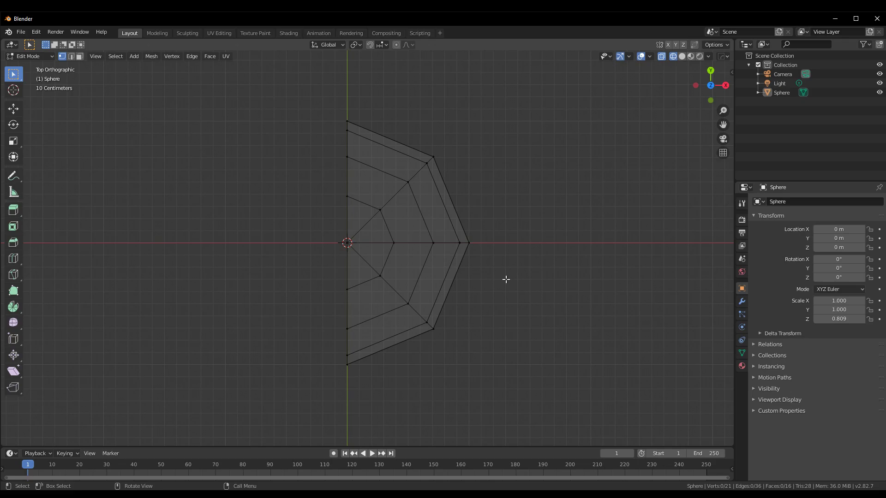
# - Box-select and delete the upper half of the remaining half-dome
pyautogui.moveTo(261, 100); pyautogui.dragTo(537, 245)
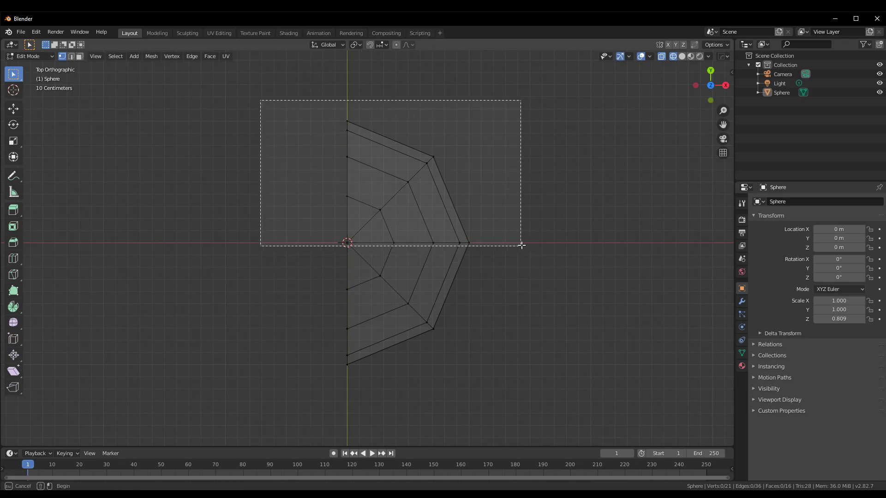
pyautogui.press('b')
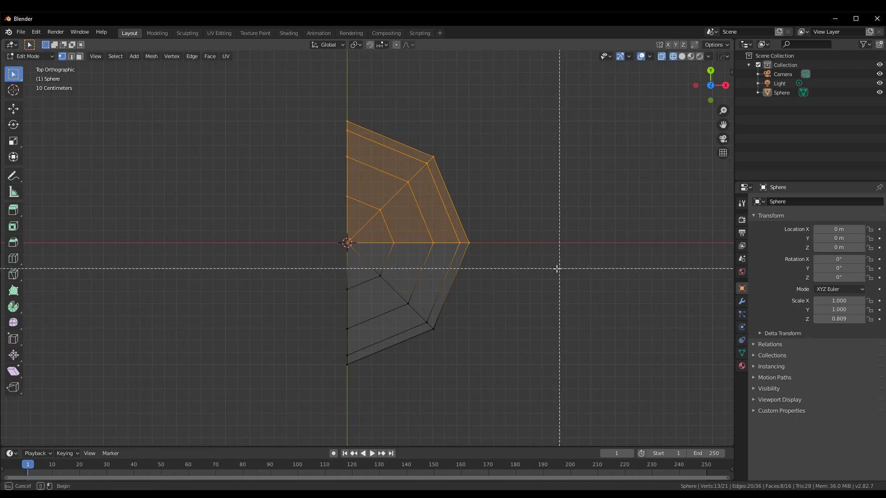
pyautogui.press('Escape')
pyautogui.press('x')
pyautogui.click(553, 270)
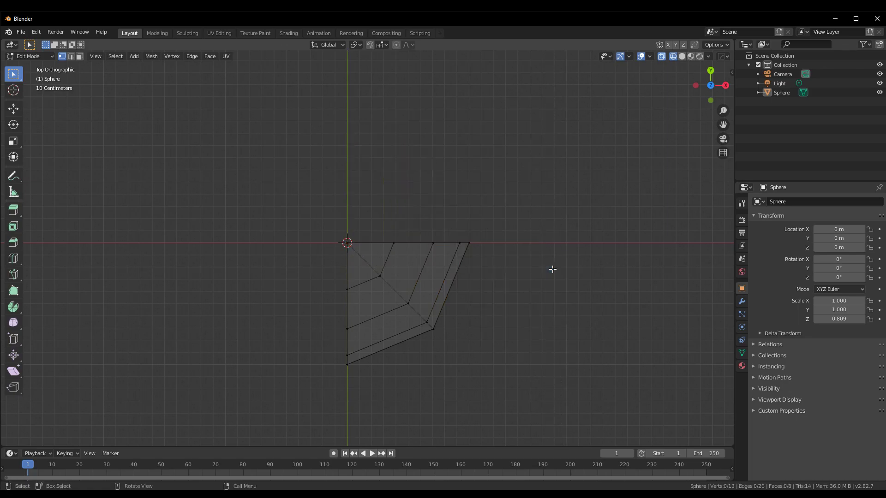
pyautogui.moveTo(553, 271)
pyautogui.mouseDown(button='middle')
pyautogui.moveTo(475, 275)
pyautogui.moveTo(540, 266)
pyautogui.mouseUp(button='middle')
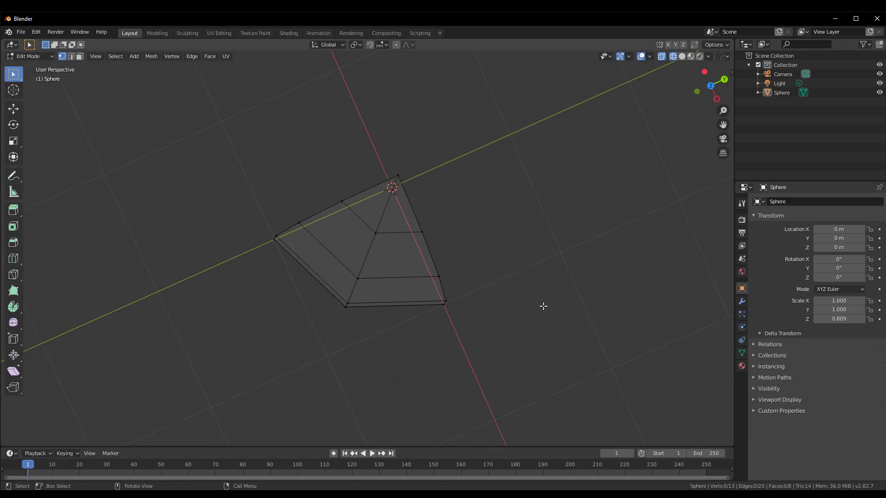
# - In face select, delete the three extra faces, leaving one wedge seen from top
pyautogui.press('b')
pyautogui.moveTo(579, 141); pyautogui.dragTo(361, 396)
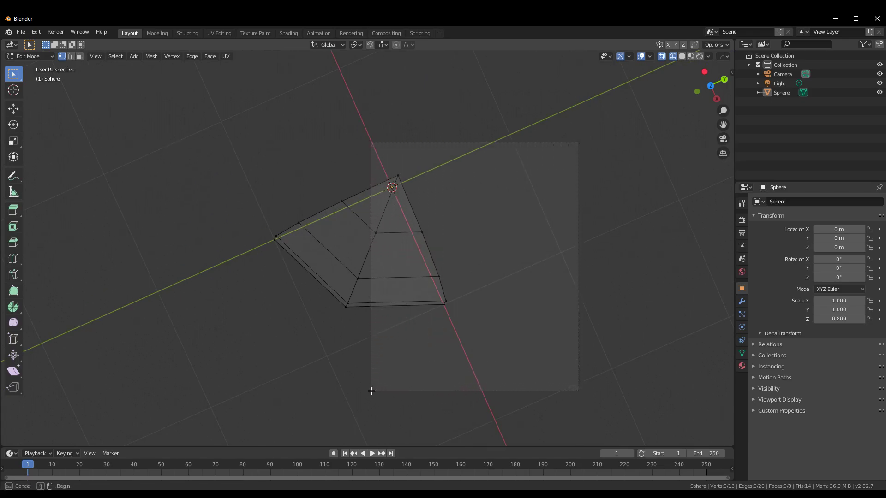
pyautogui.click(79, 56)
pyautogui.keyDown('shift'); pyautogui.click(406, 249); pyautogui.keyUp('shift')
pyautogui.keyDown('shift'); pyautogui.click(404, 291); pyautogui.keyUp('shift')
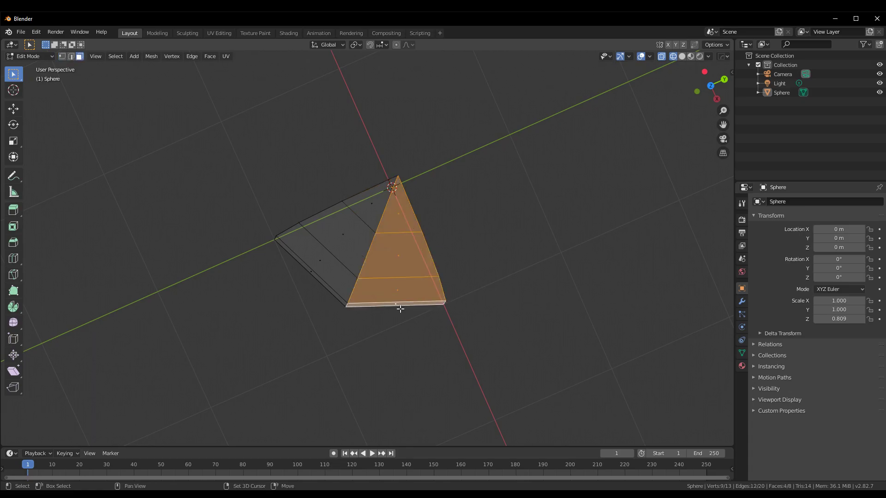
pyautogui.press('x')
pyautogui.click(509, 307)
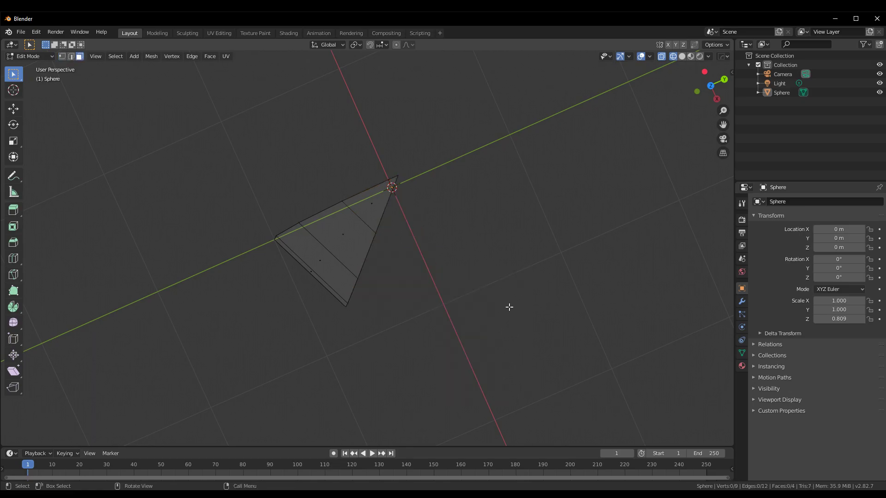
pyautogui.press('KP_7')
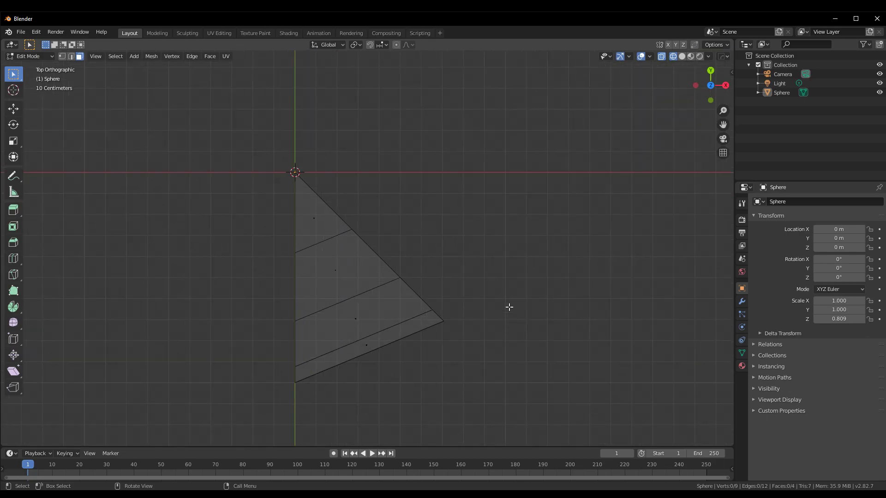
# - Add two loop cuts slid close to the wedge's left edge and diagonal edge
pyautogui.press('ctrl')
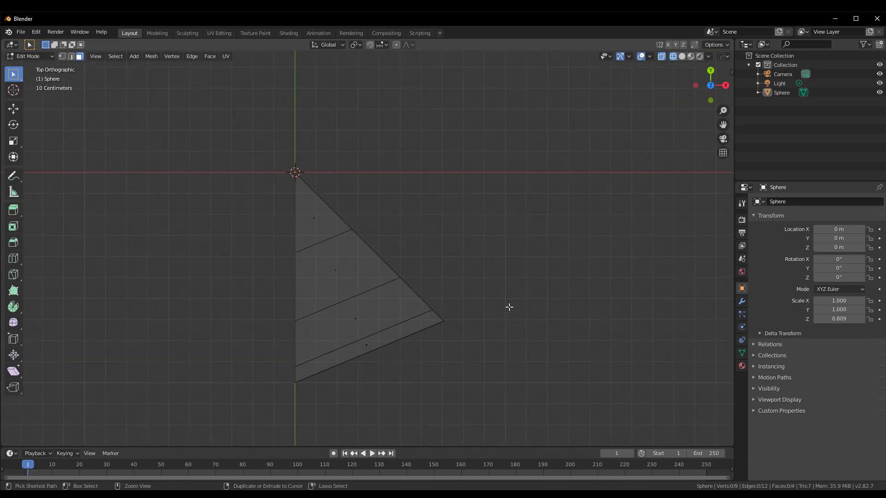
pyautogui.hotkey('ctrl', 'r')
pyautogui.click(350, 349)
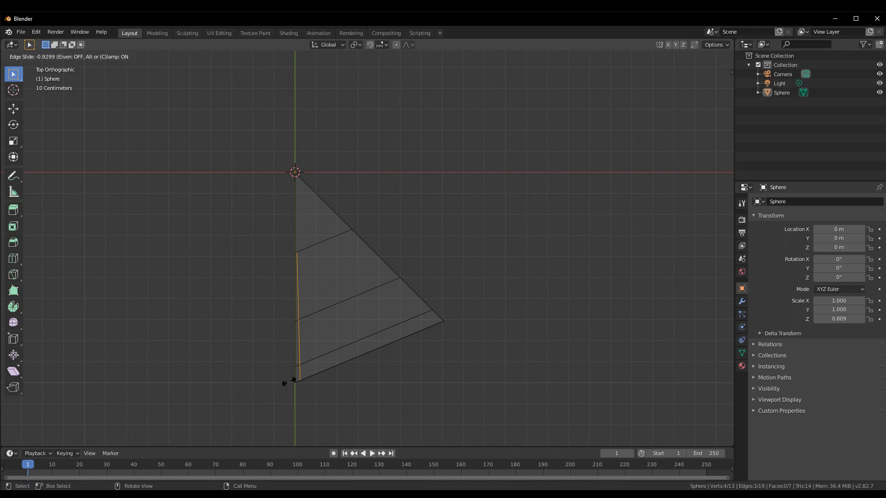
pyautogui.click(288, 382)
pyautogui.hotkey('ctrl', 'r')
pyautogui.click(362, 300)
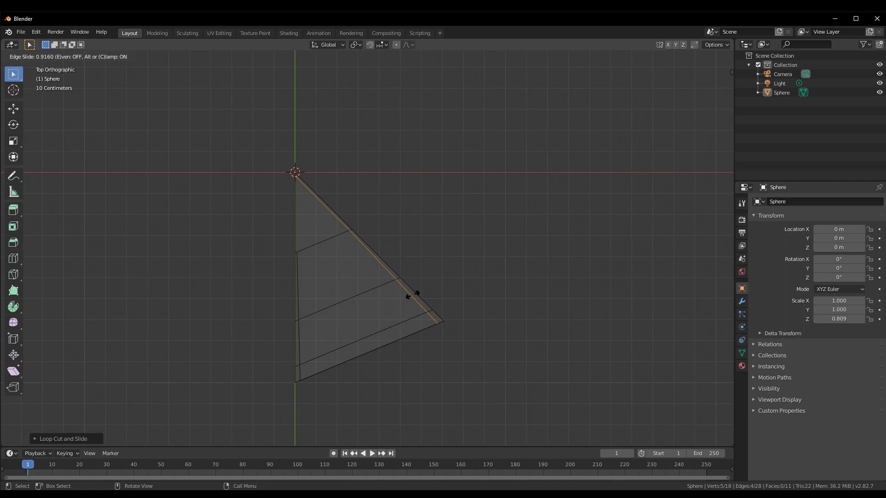
pyautogui.click(412, 295)
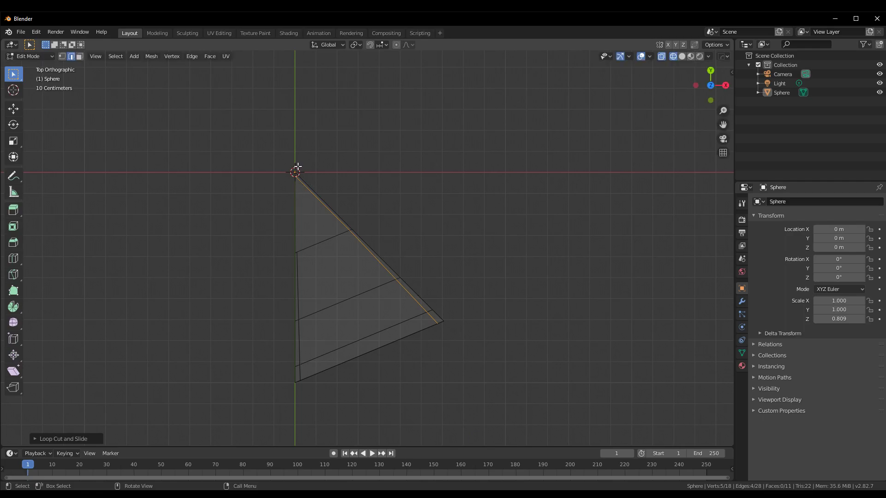
# - Select the inner diagonal edge near the top and dissolve it
pyautogui.click(473, 222)
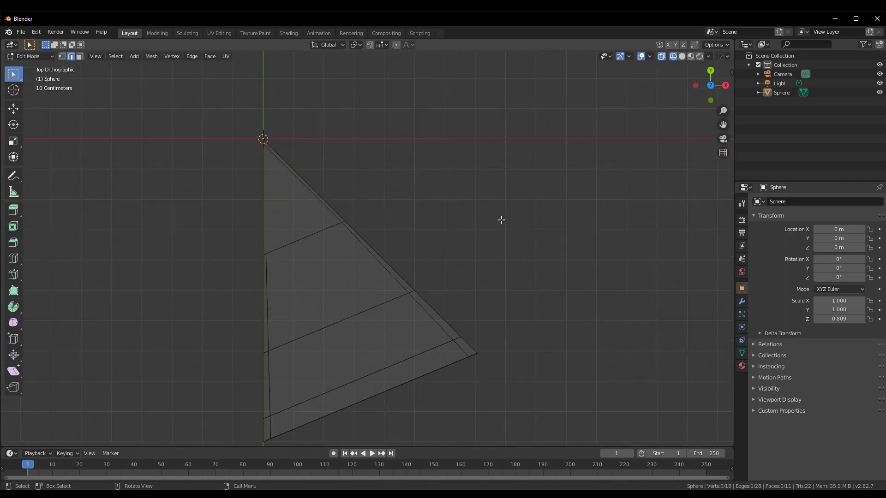
pyautogui.scroll(3, 538, 197)
pyautogui.click(321, 125)
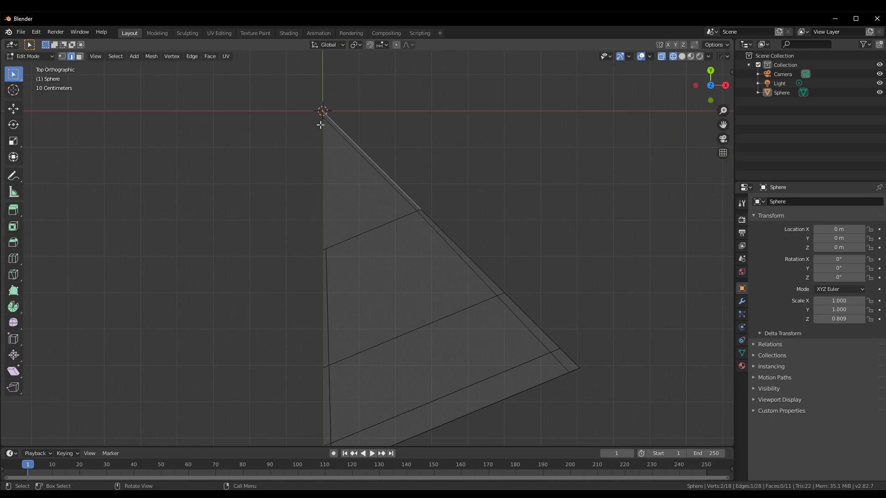
pyautogui.click(273, 192)
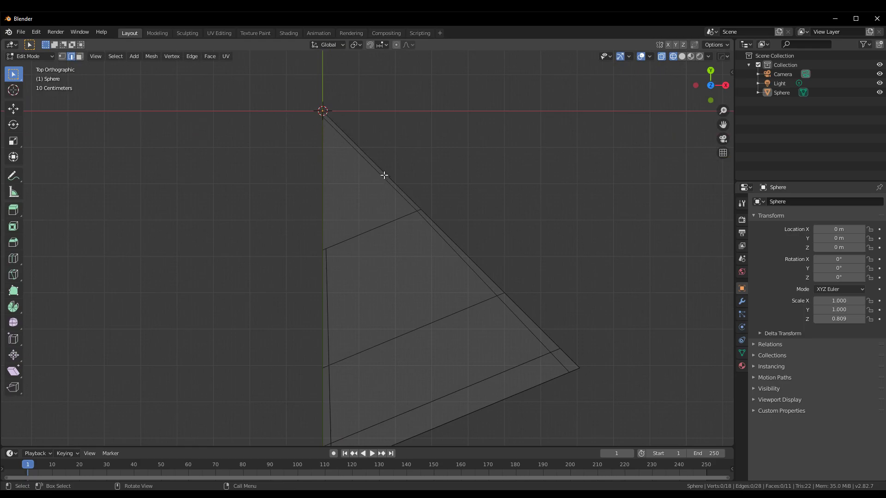
pyautogui.click(347, 146)
pyautogui.press('x')
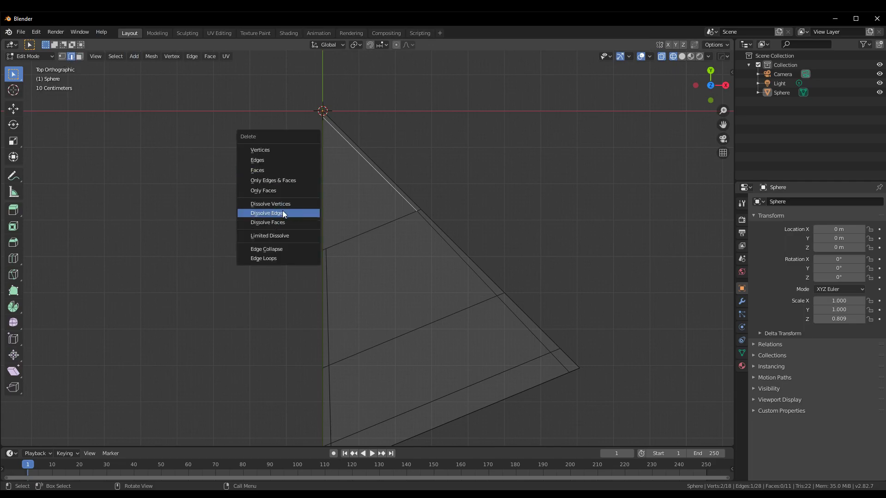
pyautogui.click(283, 213)
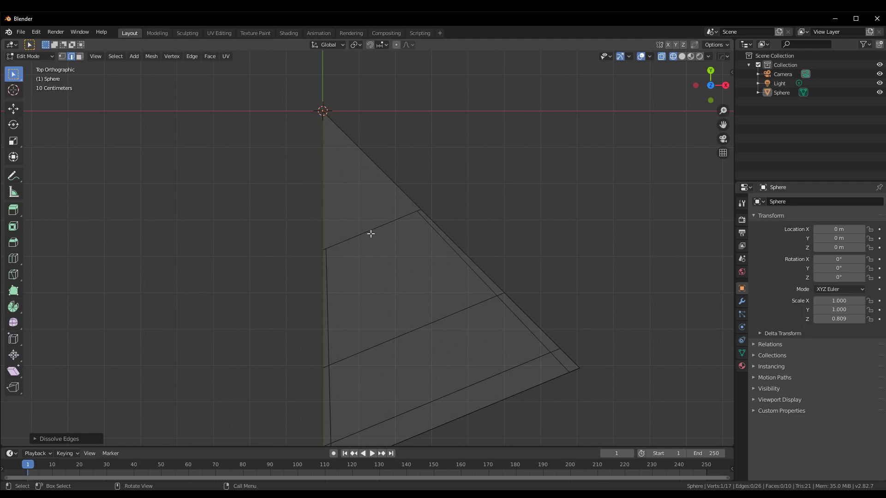
# - Add a centred radial edge loop through the outer rings
pyautogui.click(378, 239)
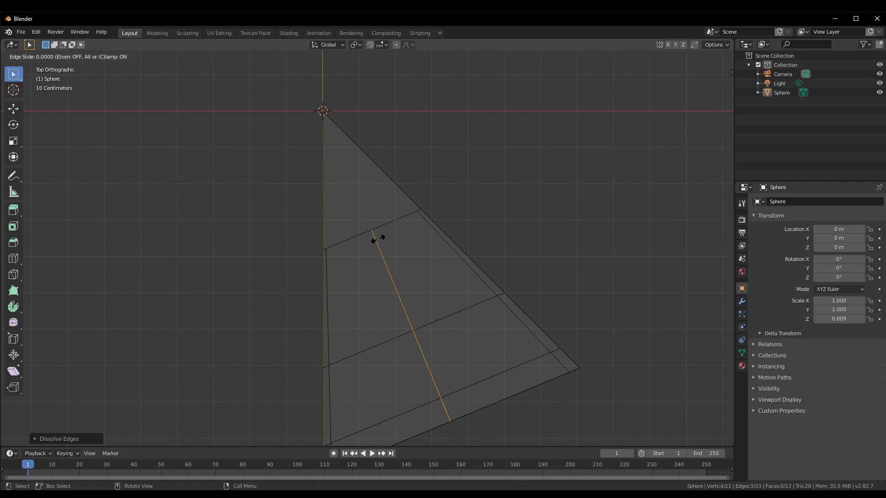
pyautogui.rightClick(434, 276)
pyautogui.click(564, 164)
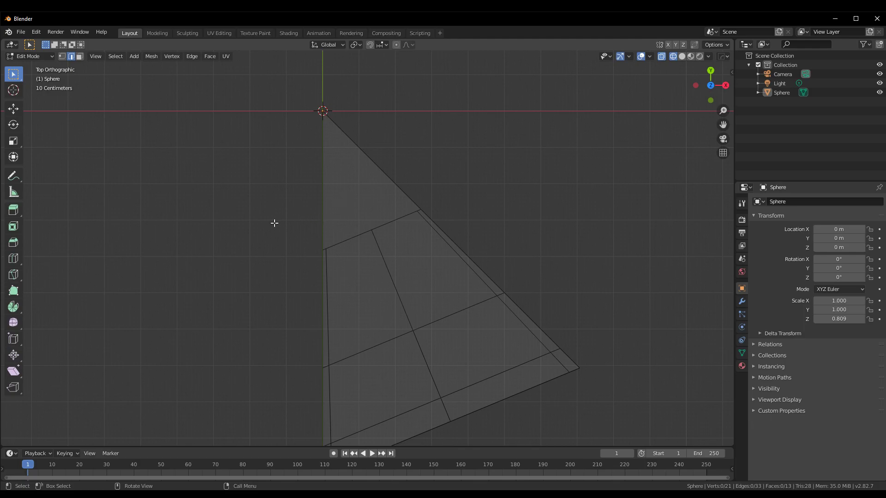
pyautogui.press('k')
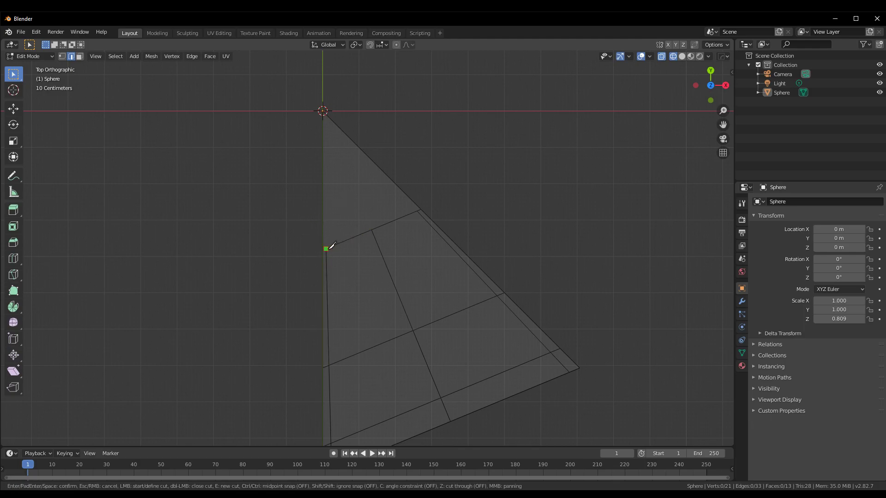
# - Knife-cut from the left-edge vertex to the centre vertex and confirm
pyautogui.click(326, 249)
pyautogui.click(322, 112)
pyautogui.scroll(3, 322, 111)
pyautogui.moveTo(379, 95); pyautogui.dragTo(554, 257, button='middle')
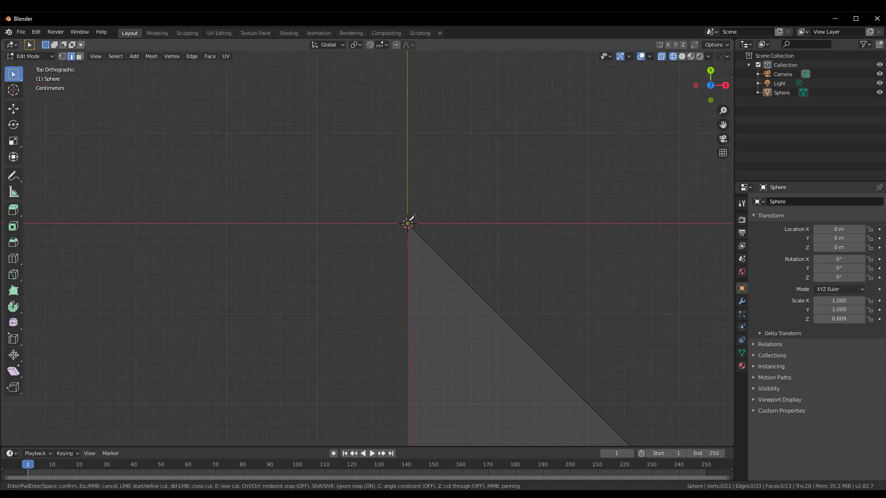
pyautogui.press('Return')
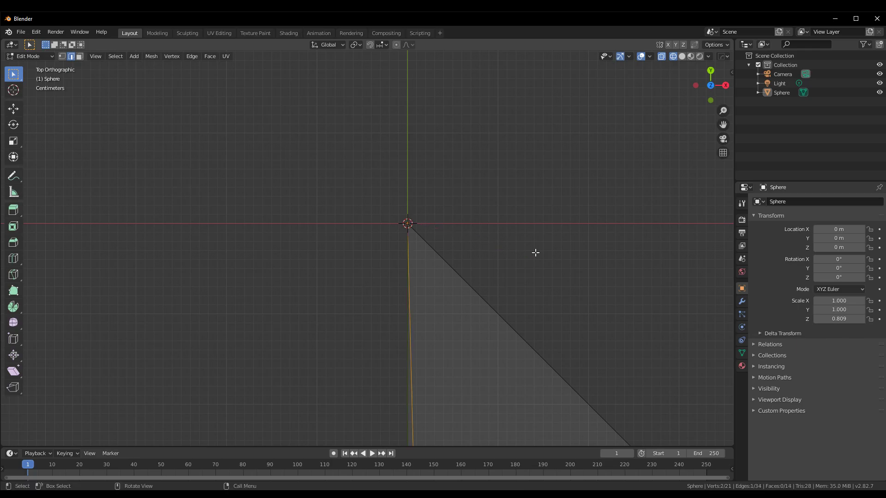
pyautogui.keyDown('shift'); pyautogui.moveTo(621, 332); pyautogui.dragTo(620, 262, button='middle'); pyautogui.keyUp('shift')
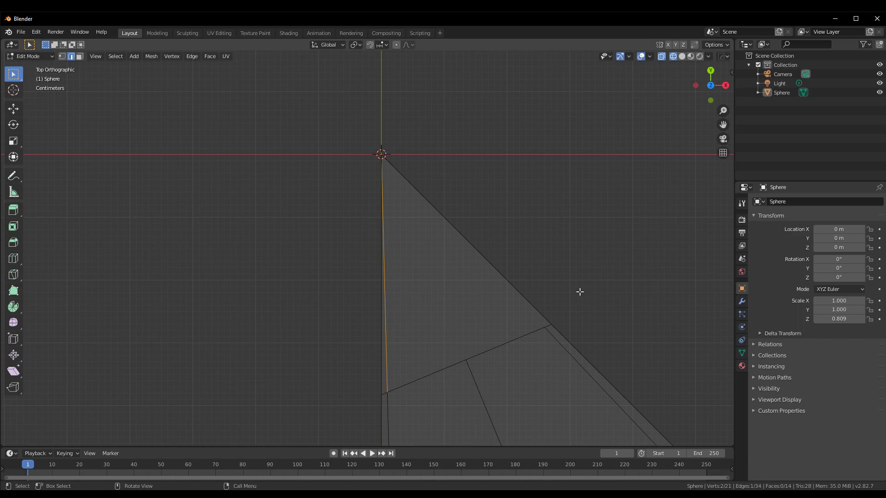
# - Knife-cut from the diagonal-side vertex to the centre, then undo it after inspecting slivers
pyautogui.press('k')
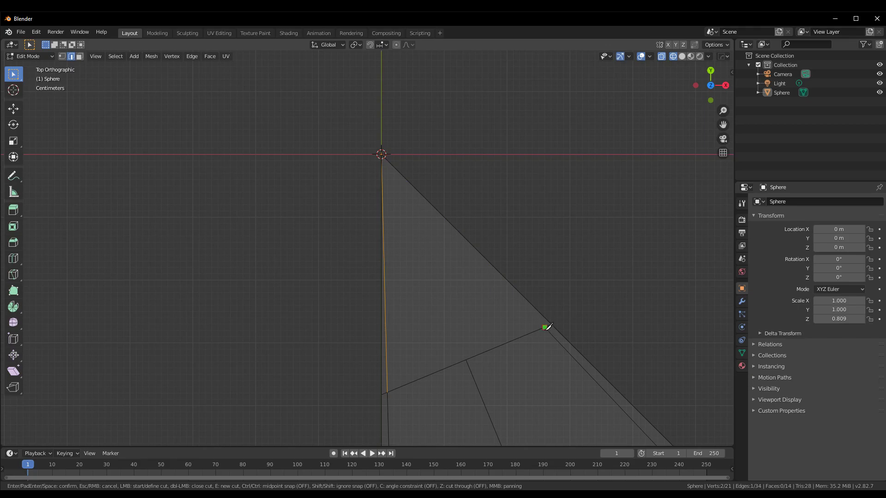
pyautogui.click(545, 326)
pyautogui.click(381, 153)
pyautogui.press('Return')
pyautogui.scroll(3, 520, 127)
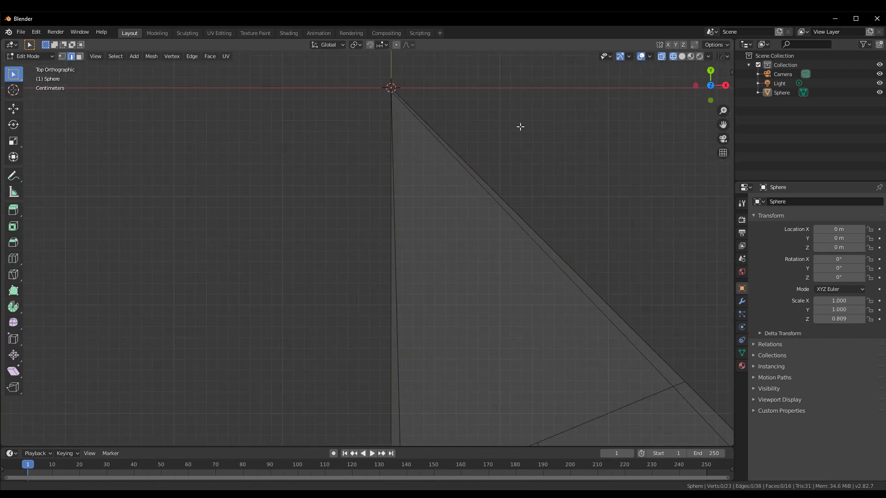
pyautogui.keyDown('shift'); pyautogui.moveTo(520, 126); pyautogui.dragTo(566, 309, button='middle'); pyautogui.keyUp('shift')
pyautogui.moveTo(519, 273)
pyautogui.keyDown('shift'); pyautogui.mouseDown(button='middle')
pyautogui.moveTo(469, 265)
pyautogui.moveTo(581, 263)
pyautogui.moveTo(273, 230)
pyautogui.mouseUp(button='middle'); pyautogui.keyUp('shift')
pyautogui.scroll(5, 469, 265)
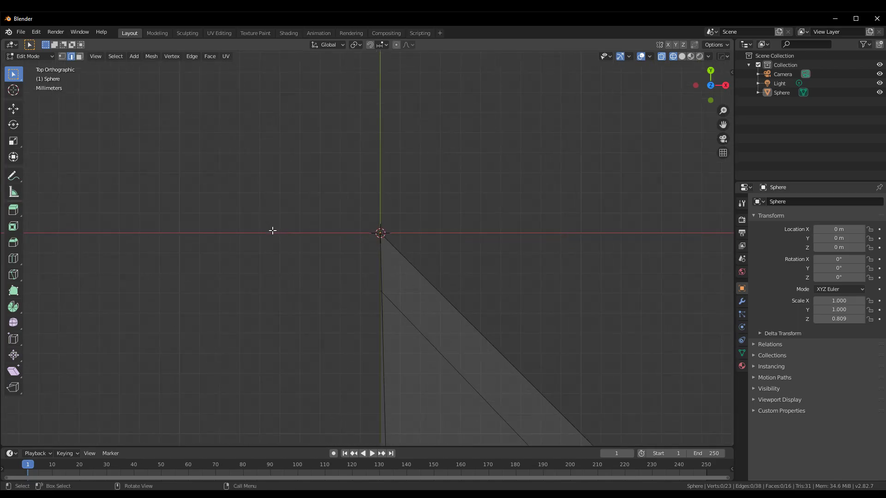
pyautogui.keyDown('ctrl'); pyautogui.click(512, 303); pyautogui.keyUp('ctrl')
pyautogui.hotkey('ctrl', 'z')
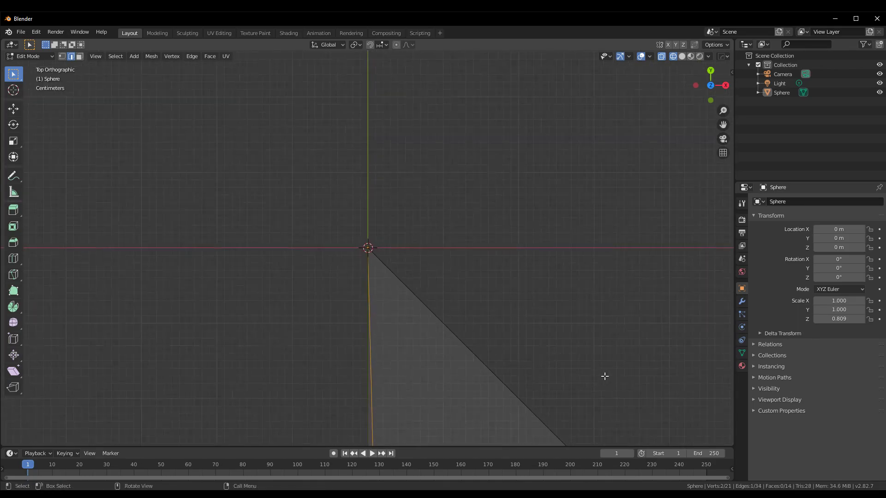
pyautogui.moveTo(606, 376)
pyautogui.keyDown('shift'); pyautogui.mouseDown(button='middle')
pyautogui.moveTo(572, 339)
pyautogui.moveTo(354, 271)
pyautogui.mouseUp(button='middle'); pyautogui.keyUp('shift')
pyautogui.scroll(-2, 572, 339)
# - Make a new knife cut ending at the wedge's apex vertex and confirm it
pyautogui.press('k')
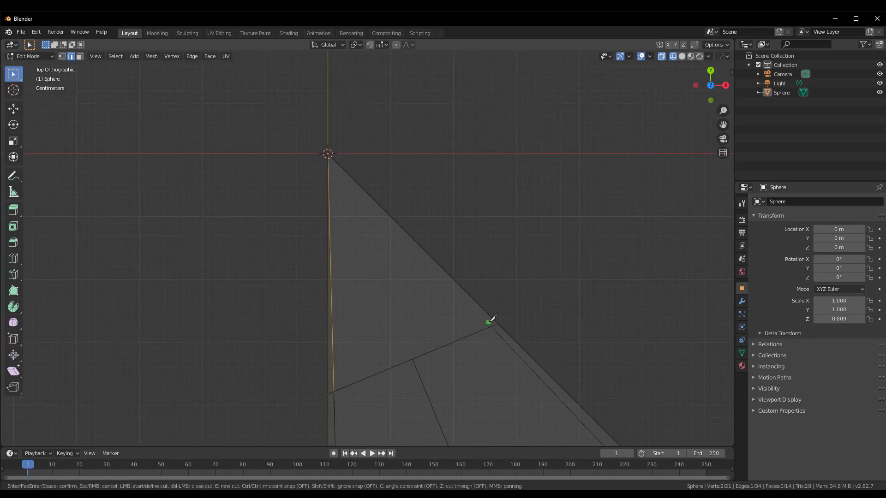
pyautogui.moveTo(518, 195)
pyautogui.keyDown('shift'); pyautogui.mouseDown(button='middle')
pyautogui.moveTo(555, 334)
pyautogui.moveTo(411, 186)
pyautogui.mouseUp(button='middle'); pyautogui.keyUp('shift')
pyautogui.scroll(6, 416, 208)
pyautogui.scroll(4, 469, 259)
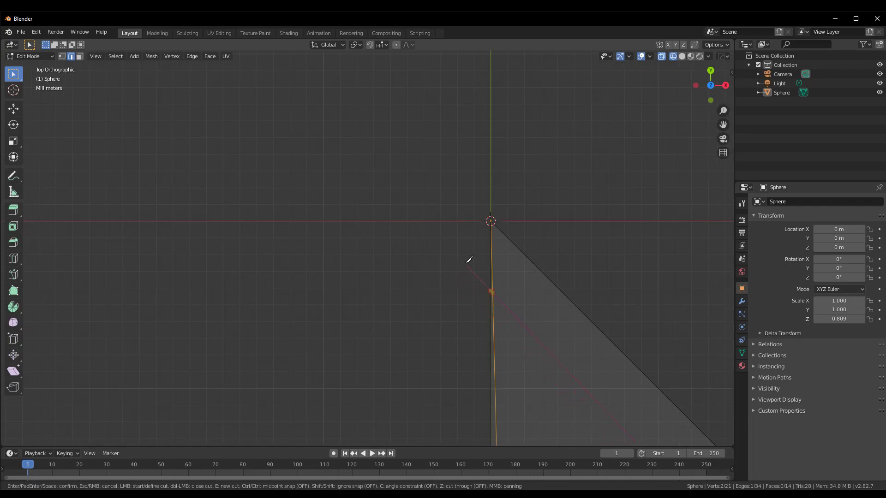
pyautogui.scroll(3, 597, 194)
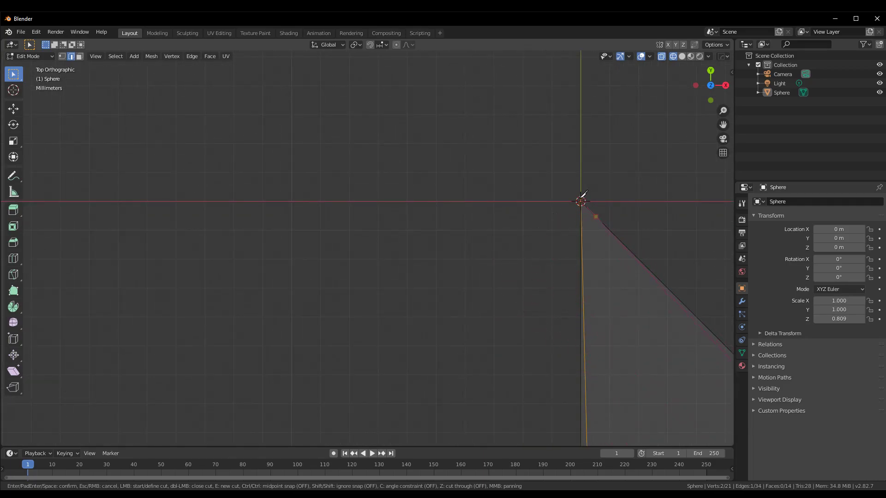
pyautogui.scroll(4, 595, 194)
pyautogui.keyDown('shift'); pyautogui.moveTo(604, 192); pyautogui.dragTo(333, 251, button='middle'); pyautogui.keyUp('shift')
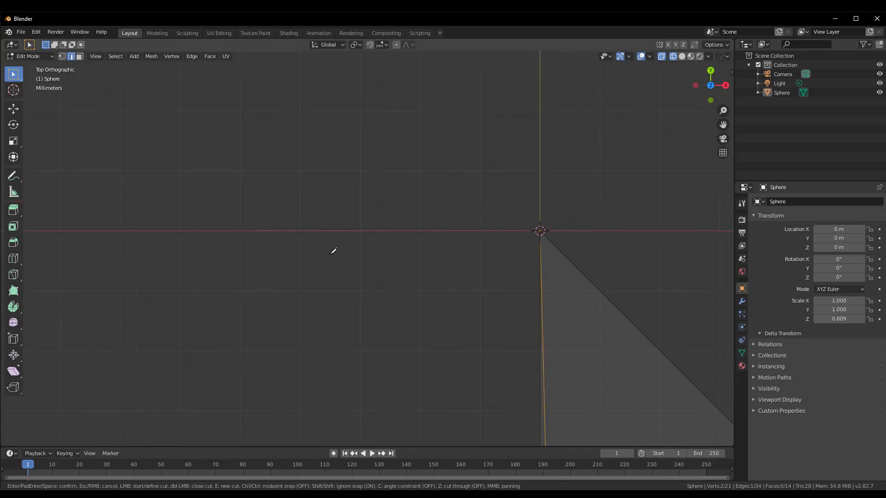
pyautogui.scroll(3, 408, 300)
pyautogui.moveTo(552, 233)
pyautogui.keyDown('shift'); pyautogui.mouseDown(button='middle')
pyautogui.moveTo(395, 278)
pyautogui.moveTo(436, 339)
pyautogui.mouseUp(button='middle'); pyautogui.keyUp('shift')
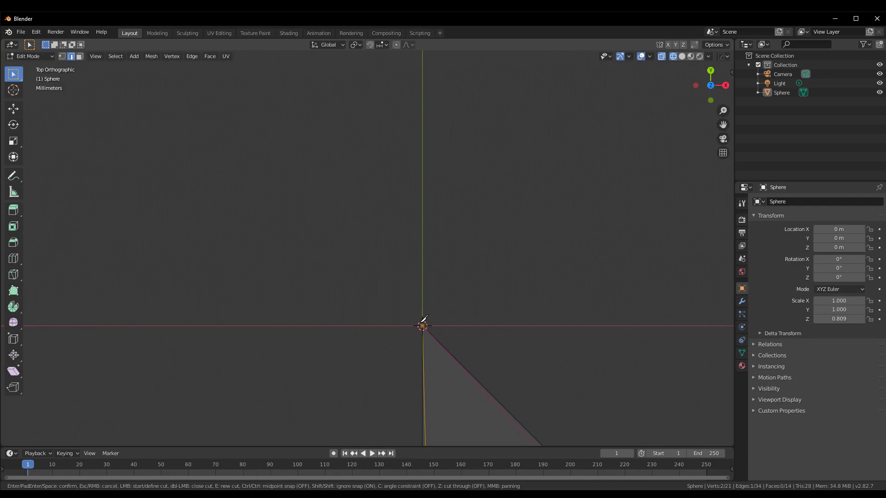
pyautogui.click(422, 327)
pyautogui.press('Return')
pyautogui.scroll(-2, 498, 291)
# - In vertex select mode, select and then deselect the wedge's centre vertex
pyautogui.scroll(-1, 522, 303)
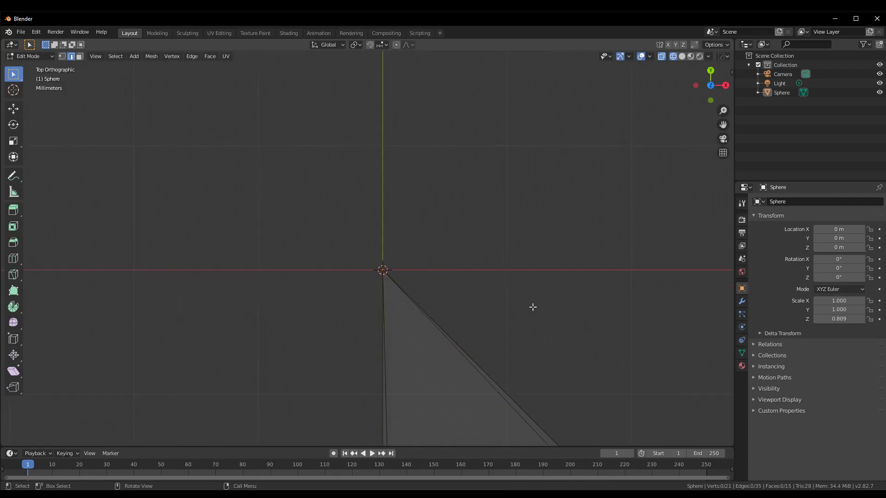
pyautogui.click(62, 56)
pyautogui.click(382, 269)
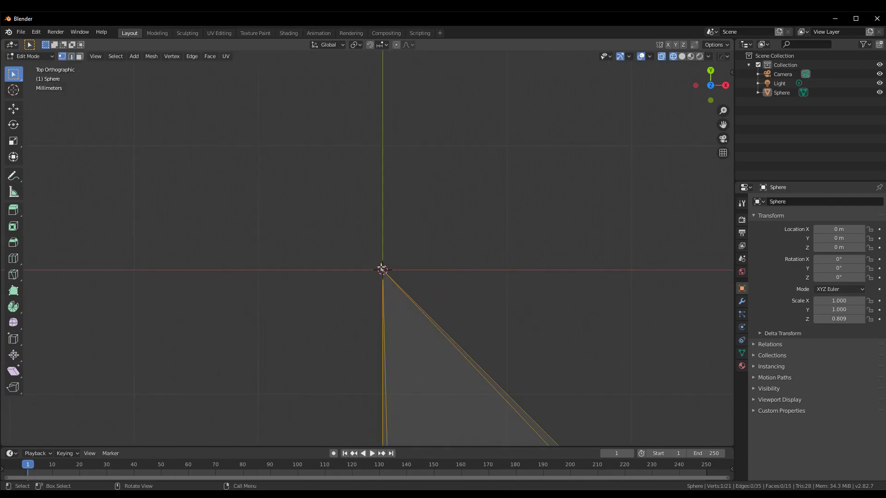
pyautogui.scroll(1, 442, 277)
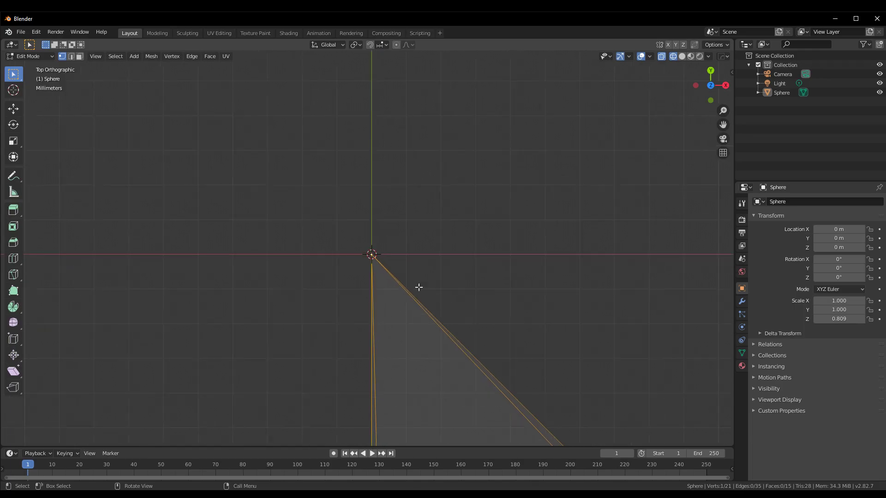
pyautogui.click(520, 376)
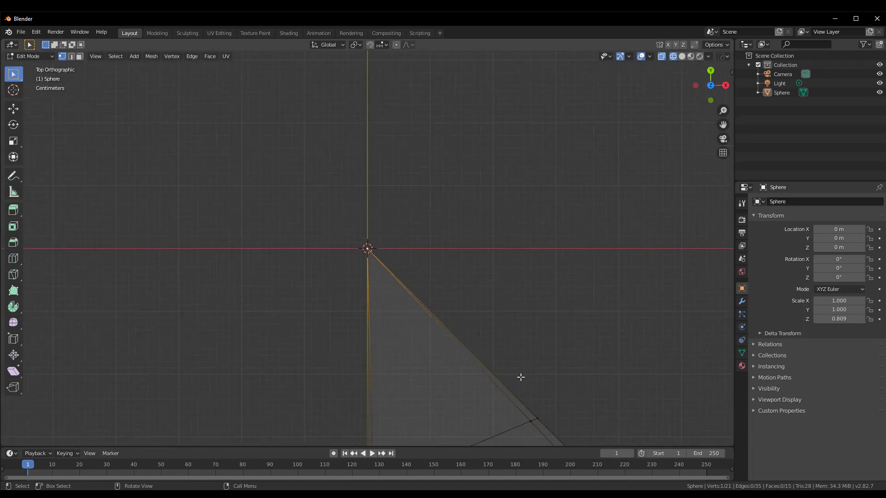
pyautogui.scroll(-2, 535, 372)
pyautogui.scroll(1, 553, 337)
pyautogui.scroll(1, 549, 300)
pyautogui.scroll(2, 577, 184)
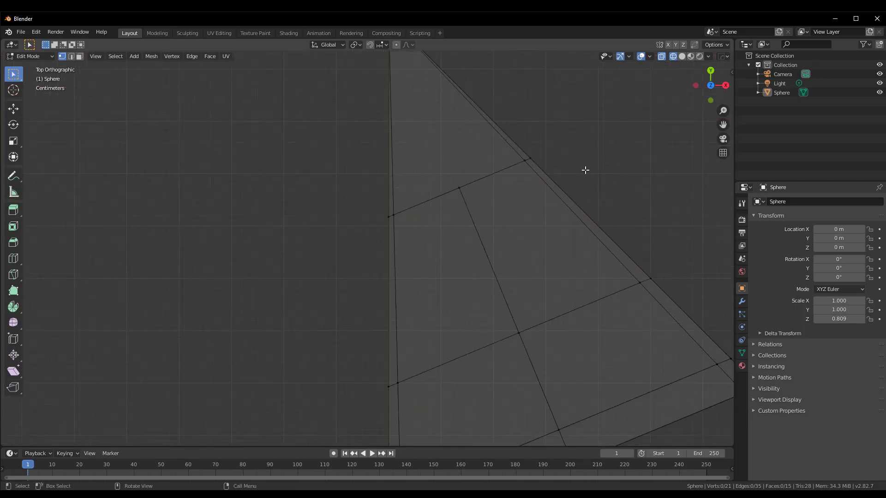
pyautogui.scroll(1, 599, 172)
pyautogui.scroll(1, 508, 235)
pyautogui.scroll(-3, 508, 235)
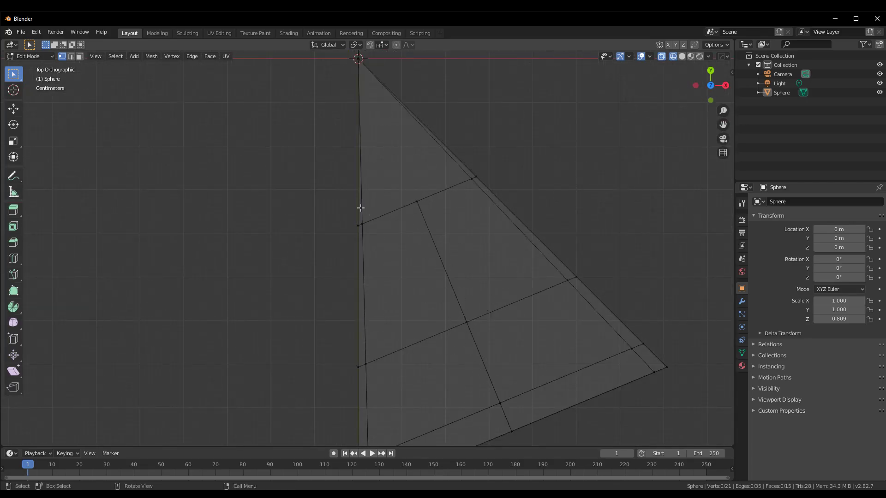
# - In edge mode, select the wedge's three middle edges and orbit into perspective
pyautogui.click(71, 56)
pyautogui.click(436, 252)
pyautogui.keyDown('shift'); pyautogui.click(484, 372); pyautogui.keyUp('shift')
pyautogui.keyDown('shift'); pyautogui.click(508, 417); pyautogui.keyUp('shift')
pyautogui.scroll(-4, 585, 384)
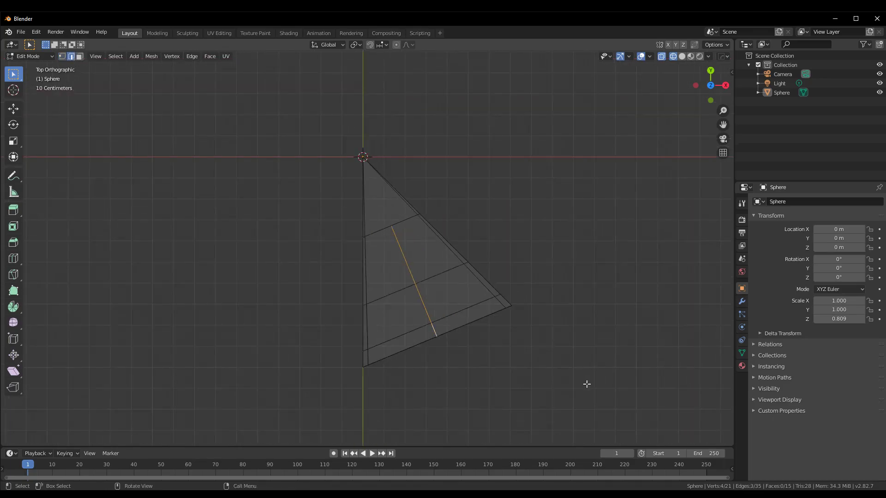
pyautogui.scroll(-3, 586, 385)
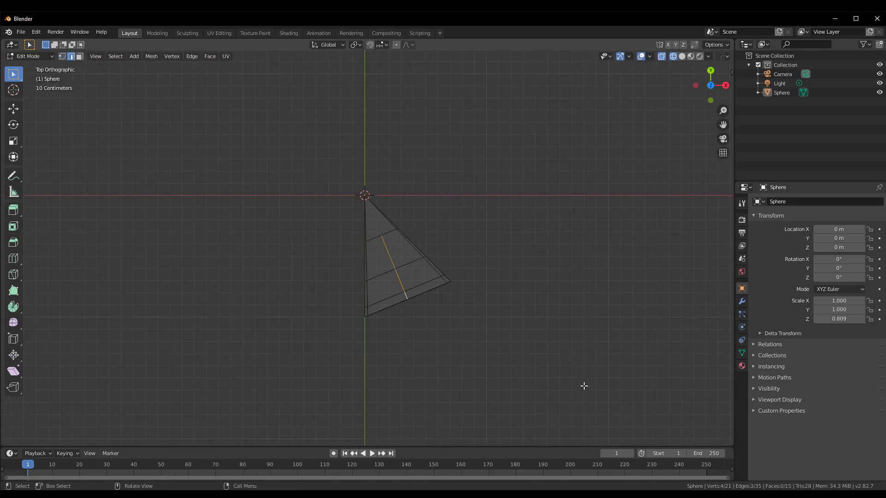
pyautogui.moveTo(584, 385)
pyautogui.mouseDown(button='middle')
pyautogui.moveTo(512, 382)
pyautogui.moveTo(589, 378)
pyautogui.mouseUp(button='middle')
# - Reselect the Sphere object in Object Mode and return to Edit Mode on the wedge
pyautogui.hotkey('ctrl', 'Tab')
pyautogui.click(474, 364)
pyautogui.scroll(1, 519, 338)
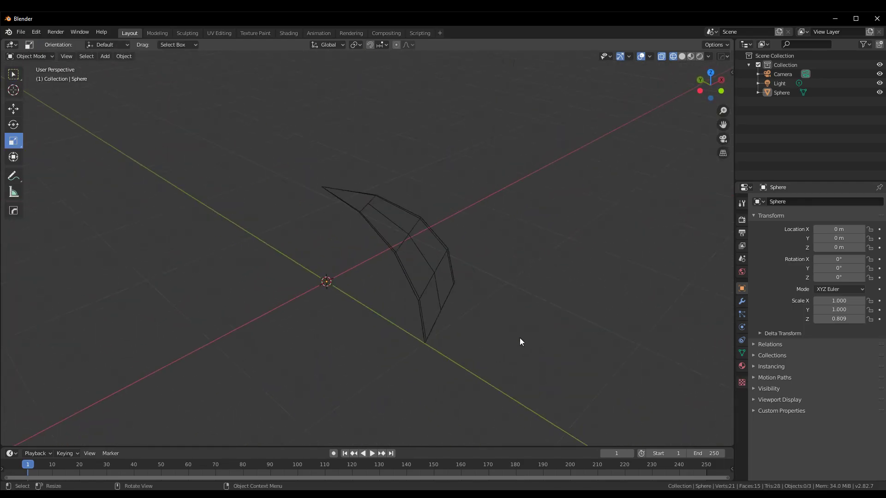
pyautogui.scroll(1, 462, 276)
pyautogui.click(422, 232)
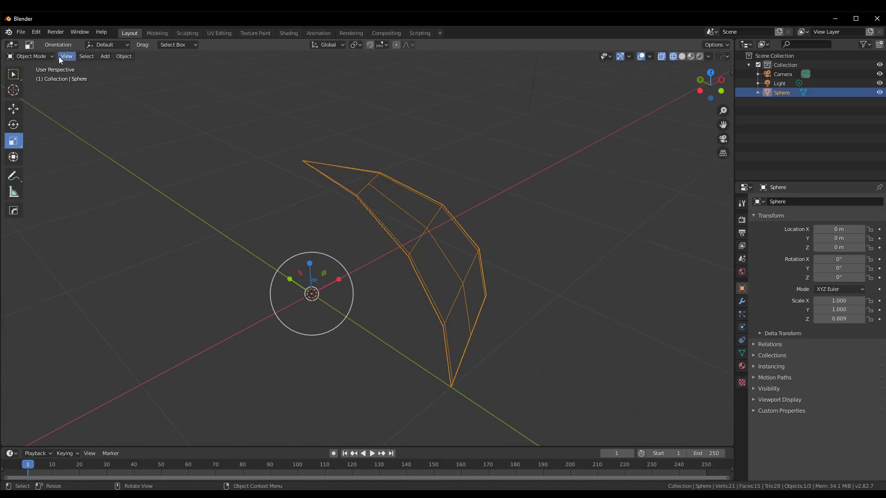
pyautogui.hotkey('ctrl', 'Tab')
pyautogui.click(224, 89)
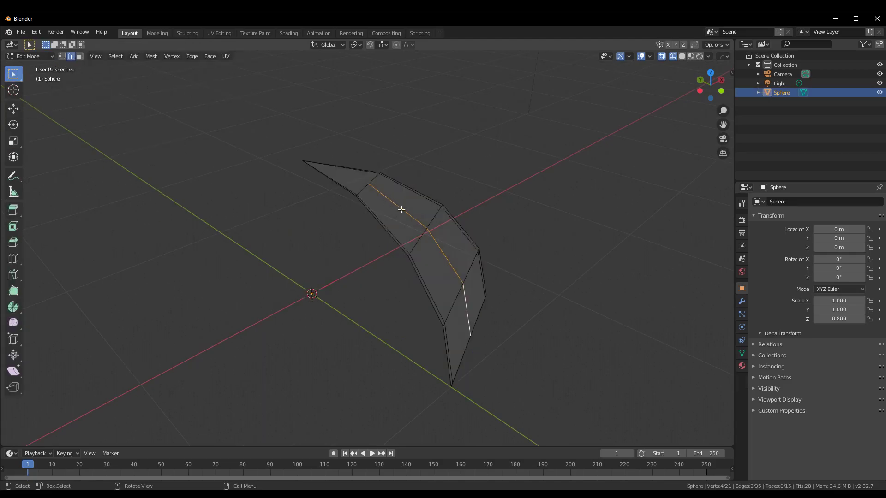
pyautogui.scroll(-1, 582, 324)
pyautogui.scroll(-1, 601, 373)
pyautogui.moveTo(601, 373)
pyautogui.mouseDown(button='middle')
pyautogui.moveTo(476, 382)
pyautogui.moveTo(500, 376)
pyautogui.mouseUp(button='middle')
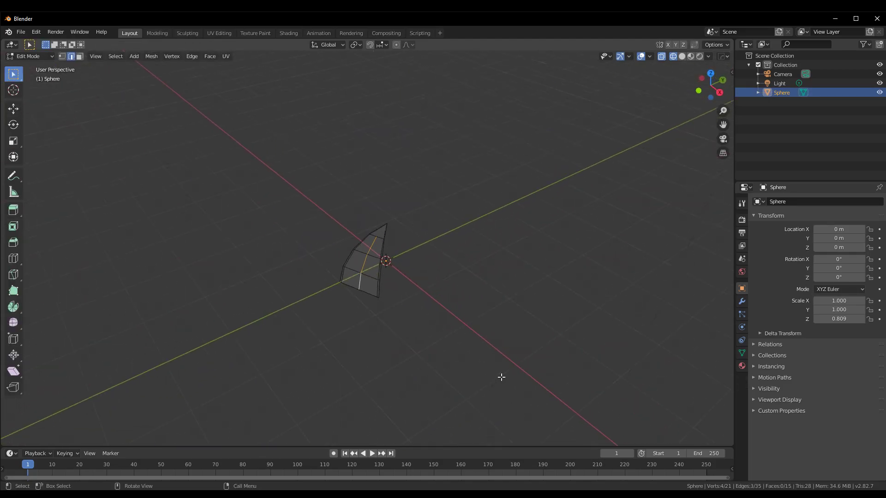
pyautogui.scroll(1, 506, 376)
pyautogui.scroll(3, 506, 377)
# - Cancel a trial scale of the middle edges, then test the Scale tool gizmo along Y
pyautogui.press('s')
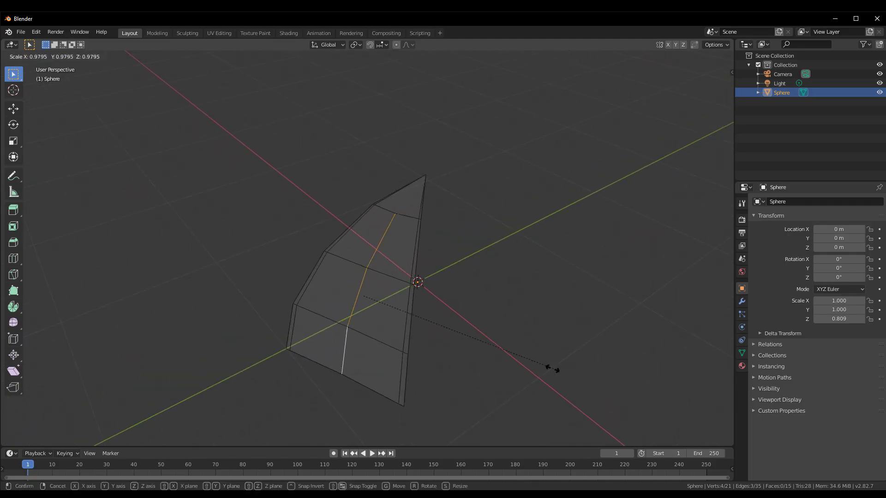
pyautogui.rightClick(522, 357)
pyautogui.click(13, 141)
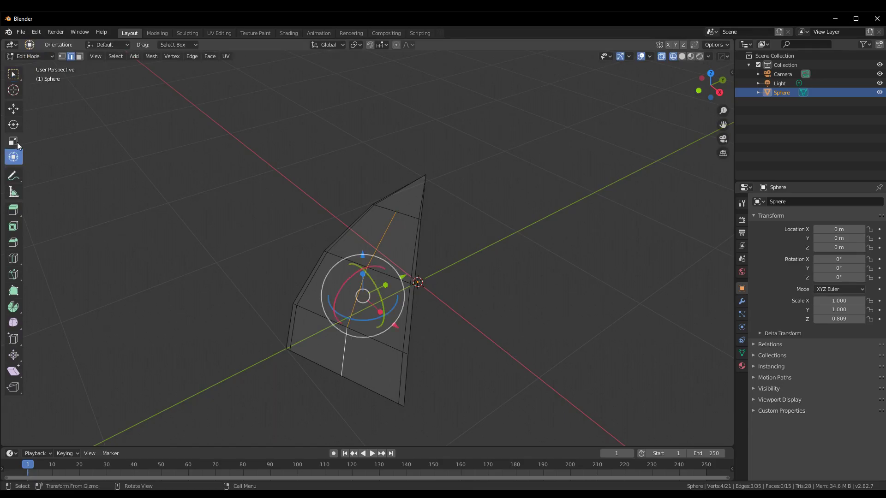
pyautogui.moveTo(417, 272); pyautogui.dragTo(333, 277, button='middle')
pyautogui.moveTo(333, 277); pyautogui.dragTo(321, 271)
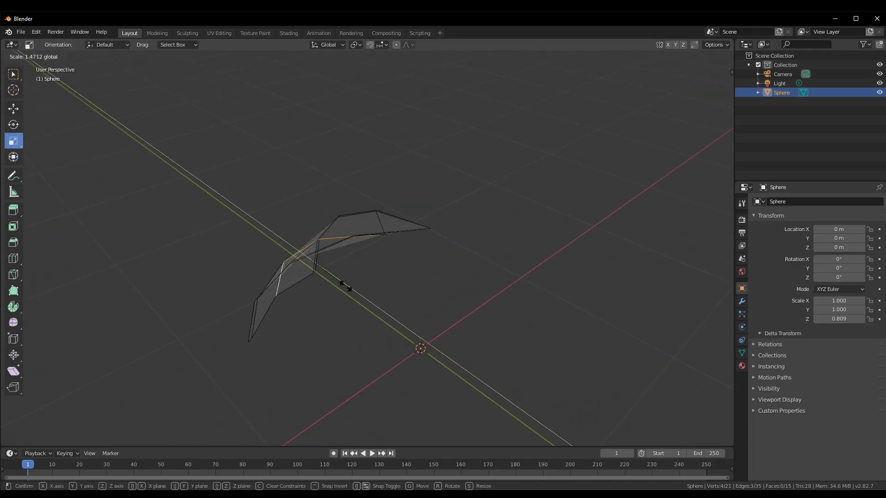
pyautogui.moveTo(420, 290); pyautogui.dragTo(253, 73, button='middle')
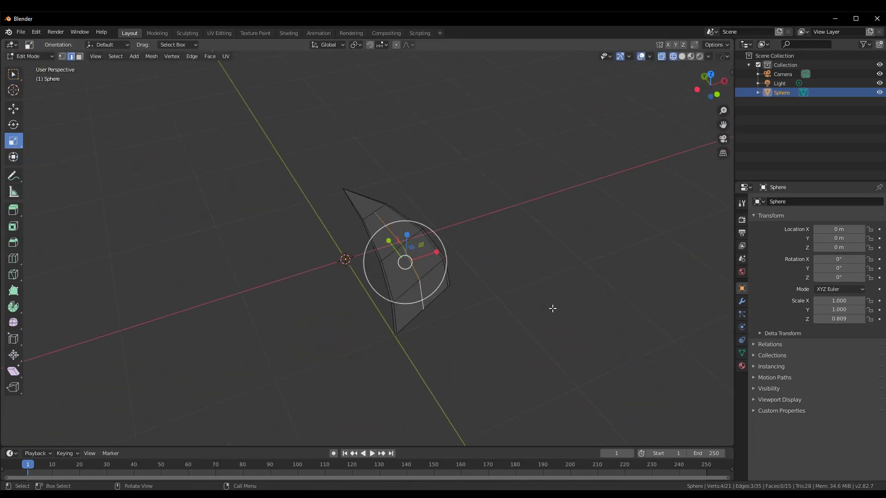
pyautogui.click(328, 45)
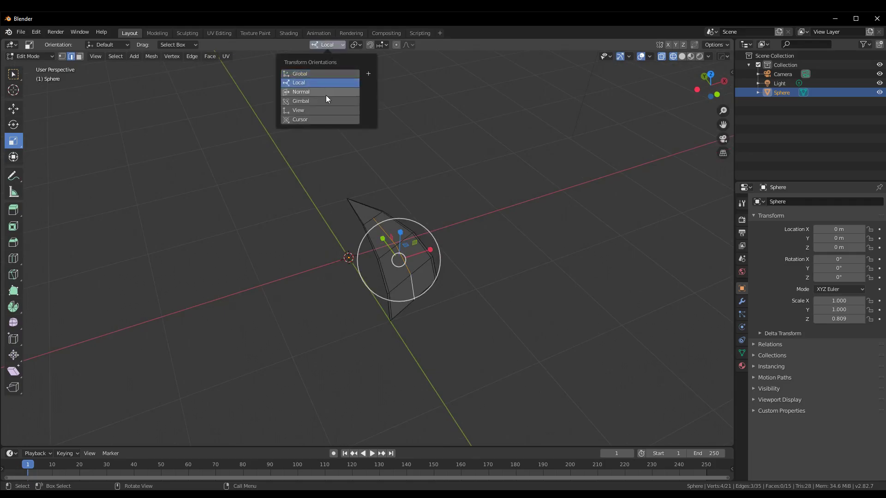
pyautogui.click(313, 91)
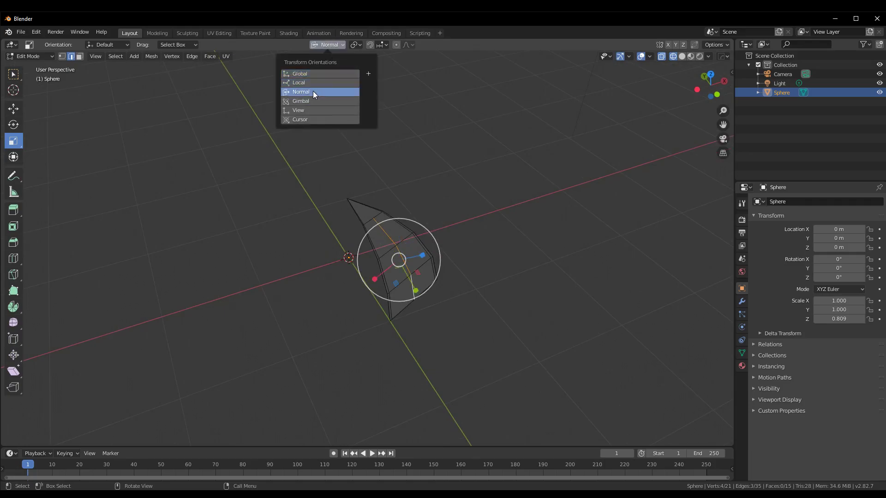
pyautogui.click(327, 45)
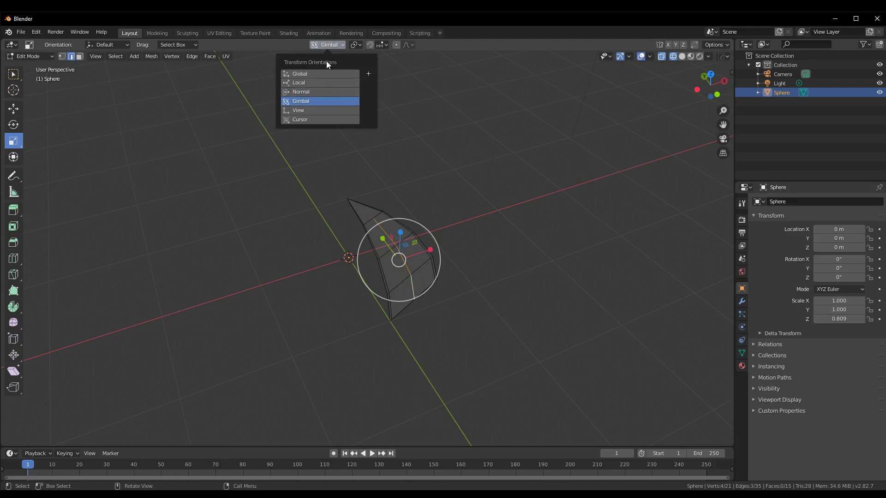
pyautogui.click(303, 111)
pyautogui.moveTo(556, 271)
pyautogui.mouseDown(button='middle')
pyautogui.moveTo(592, 247)
pyautogui.moveTo(432, 250)
pyautogui.mouseUp(button='middle')
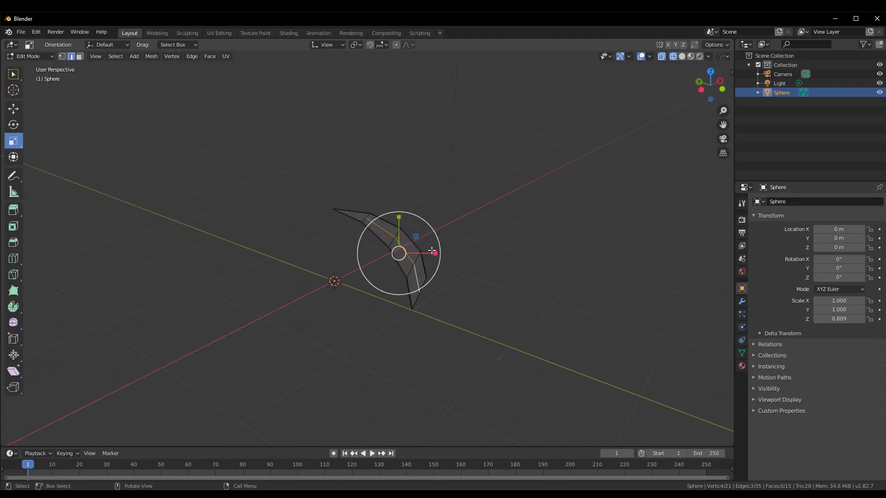
pyautogui.moveTo(432, 253); pyautogui.dragTo(410, 254)
pyautogui.hotkey('ctrl', 'z')
pyautogui.click(326, 45)
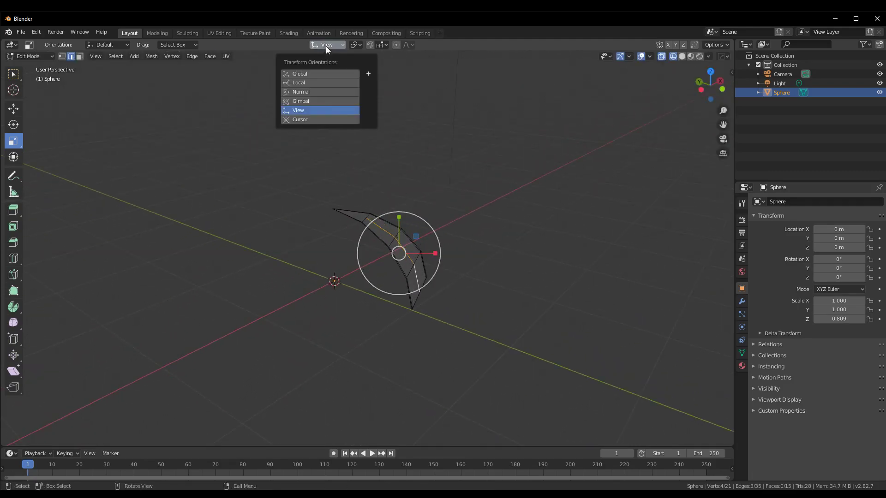
pyautogui.click(308, 119)
pyautogui.click(309, 74)
pyautogui.click(480, 166)
pyautogui.moveTo(480, 166)
pyautogui.mouseDown(button='middle')
pyautogui.moveTo(522, 223)
pyautogui.moveTo(399, 241)
pyautogui.mouseUp(button='middle')
pyautogui.click(374, 247)
pyautogui.keyDown('shift'); pyautogui.click(347, 318); pyautogui.keyUp('shift')
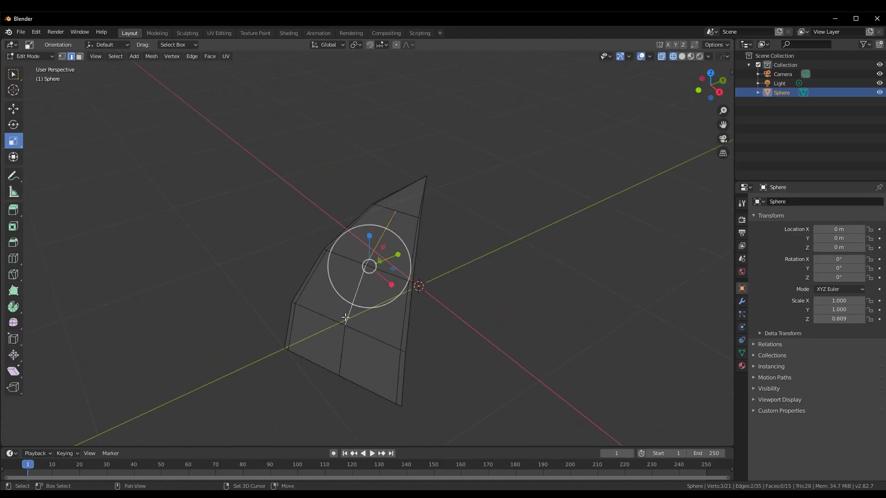
pyautogui.keyDown('shift'); pyautogui.click(339, 362); pyautogui.keyUp('shift')
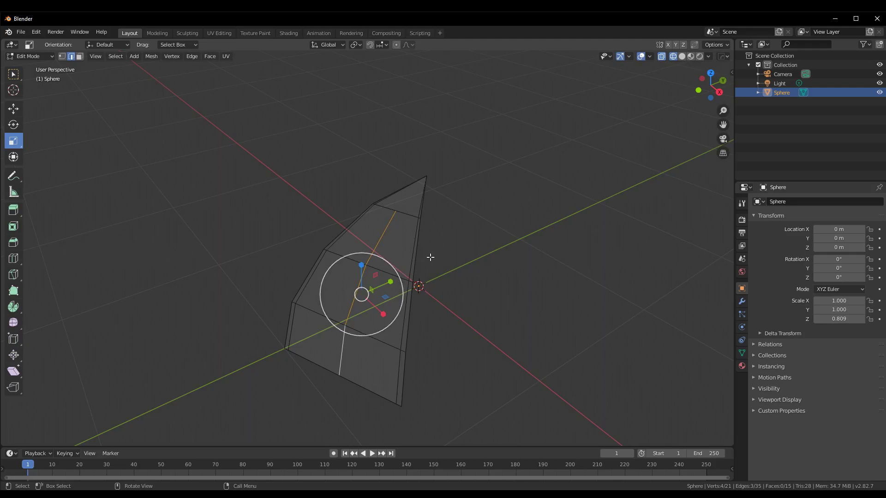
pyautogui.scroll(-3, 463, 271)
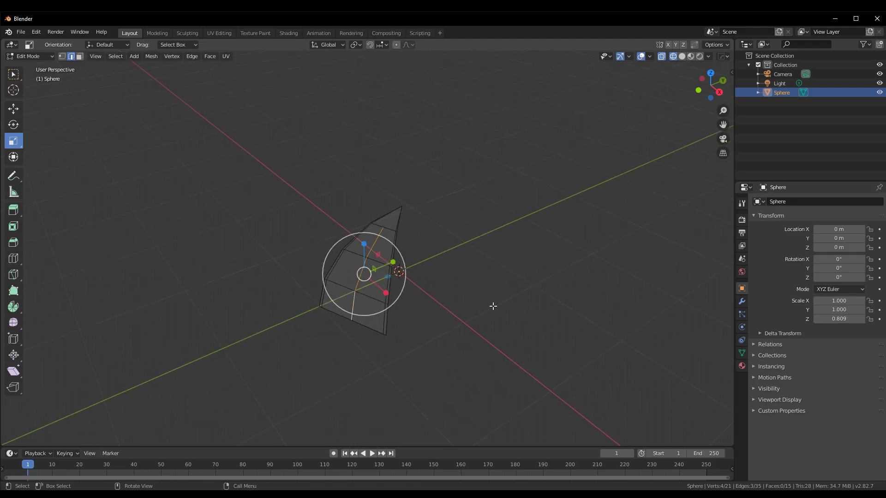
pyautogui.moveTo(493, 306)
pyautogui.mouseDown(button='middle')
pyautogui.moveTo(649, 326)
pyautogui.moveTo(618, 331)
pyautogui.mouseUp(button='middle')
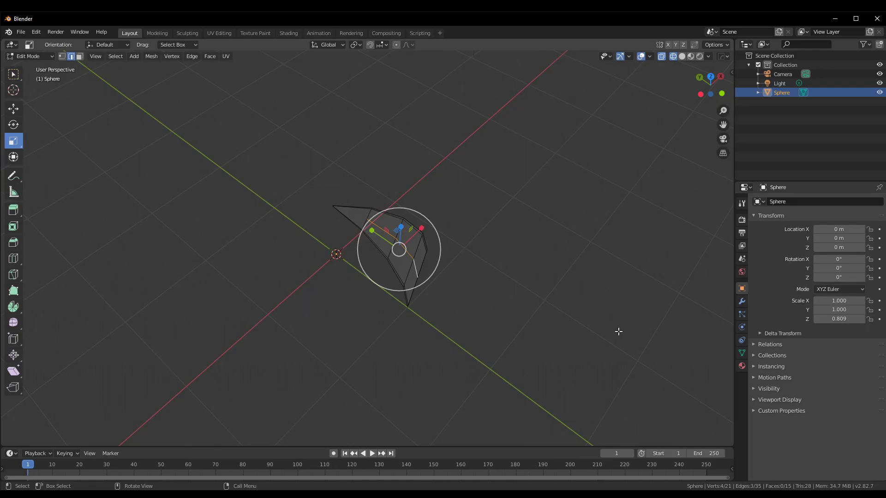
pyautogui.moveTo(618, 331)
pyautogui.mouseDown(button='middle')
pyautogui.moveTo(526, 279)
pyautogui.moveTo(342, 431)
pyautogui.mouseUp(button='middle')
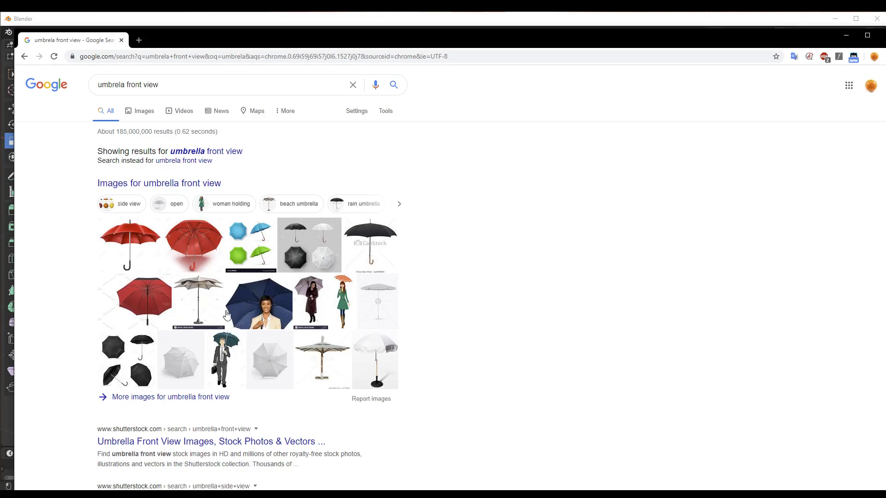
# - Enlarge the blue-and-red umbrella photo from the 'umbrella front view' image results
pyautogui.click(367, 229)
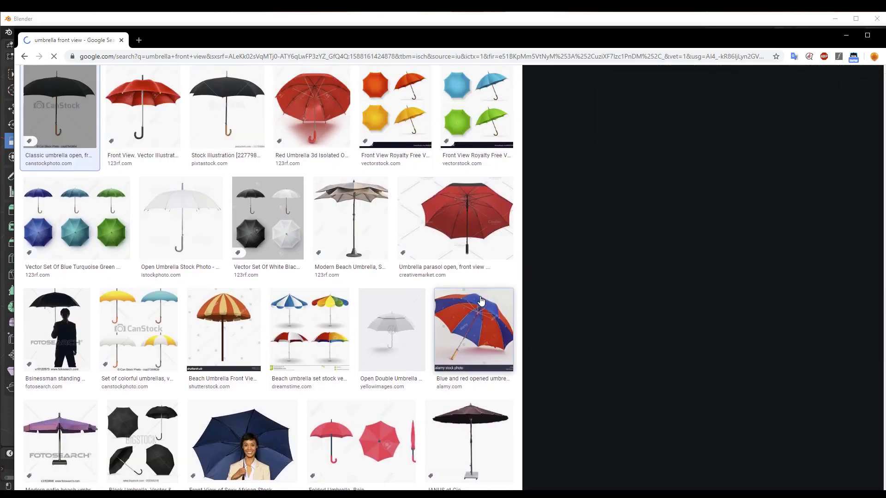
pyautogui.click(480, 301)
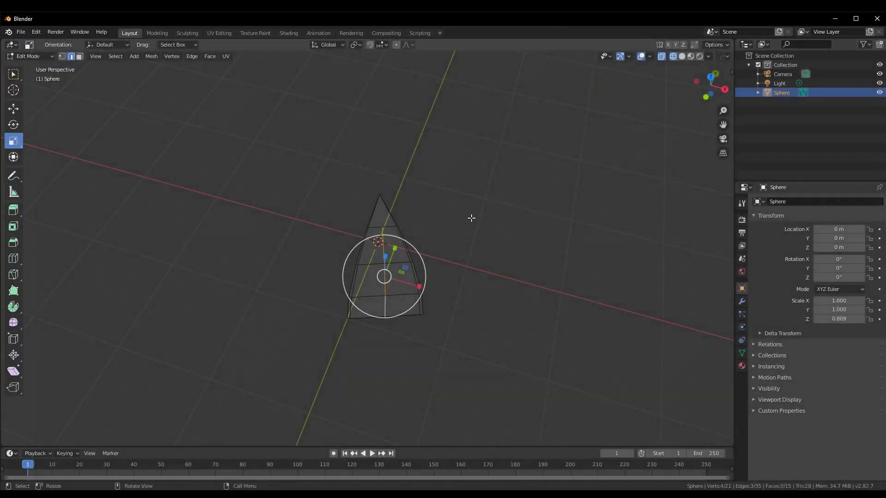
# - View the wedge from top in Object Mode, select the Move tool, and bring up Hard Ops' Q menu
pyautogui.scroll(-3, 537, 338)
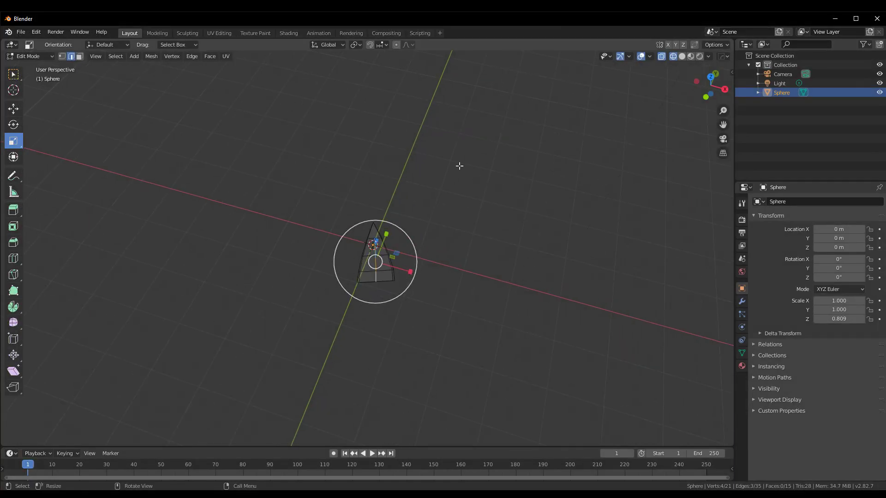
pyautogui.moveTo(556, 356)
pyautogui.mouseDown(button='middle')
pyautogui.moveTo(595, 358)
pyautogui.moveTo(579, 354)
pyautogui.moveTo(678, 307)
pyautogui.moveTo(704, 278)
pyautogui.moveTo(546, 331)
pyautogui.moveTo(323, 326)
pyautogui.moveTo(442, 341)
pyautogui.moveTo(535, 334)
pyautogui.moveTo(571, 344)
pyautogui.moveTo(506, 354)
pyautogui.mouseUp(button='middle')
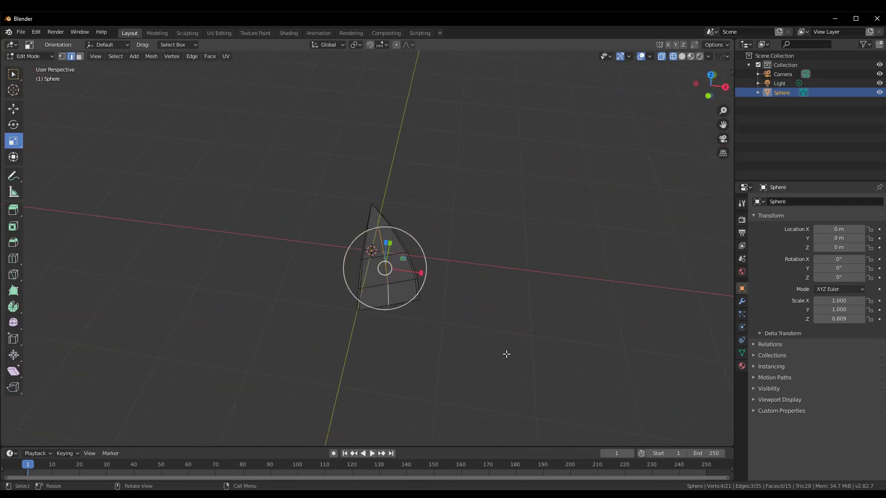
pyautogui.press('KP_7')
pyautogui.hotkey('ctrl', 'Tab')
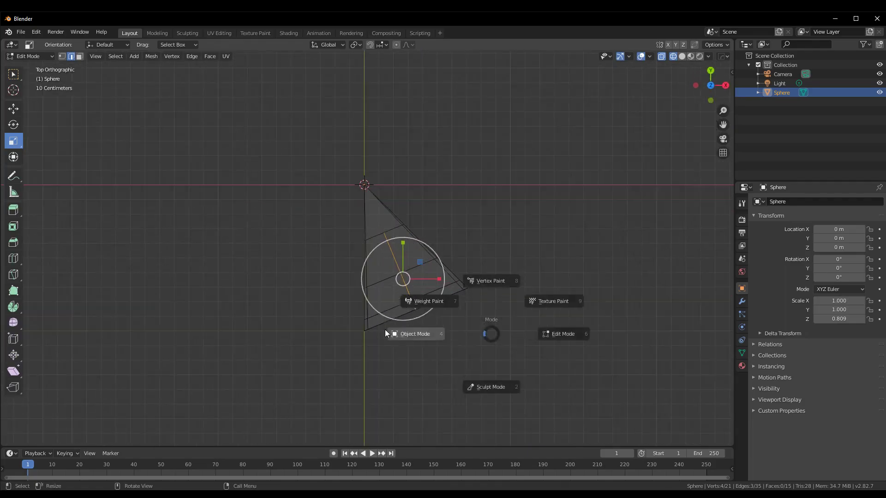
pyautogui.click(384, 329)
pyautogui.click(519, 320)
pyautogui.click(419, 276)
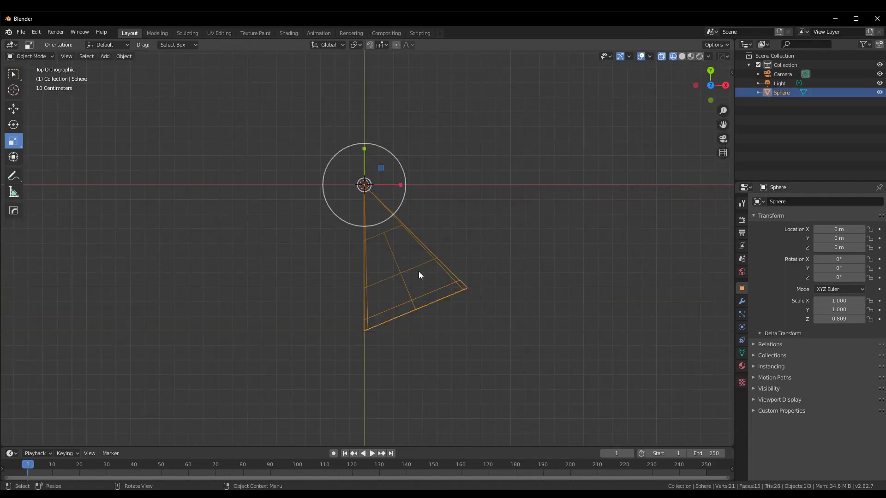
pyautogui.click(13, 108)
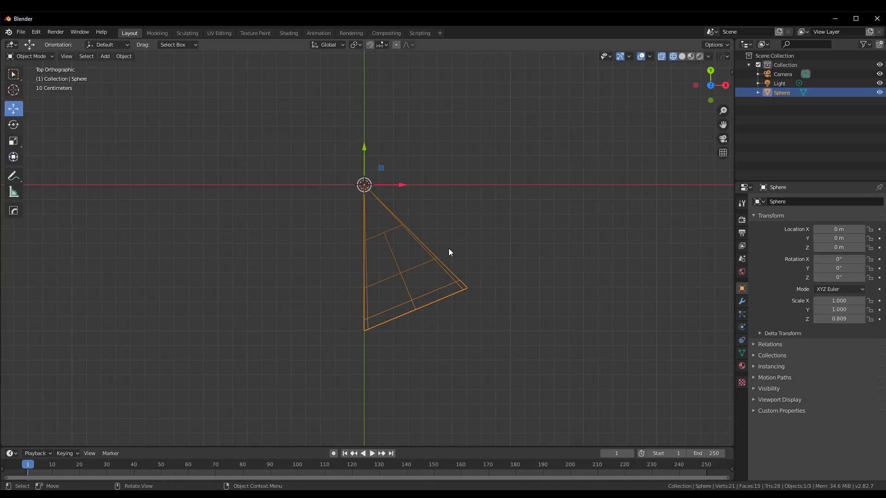
pyautogui.press('q')
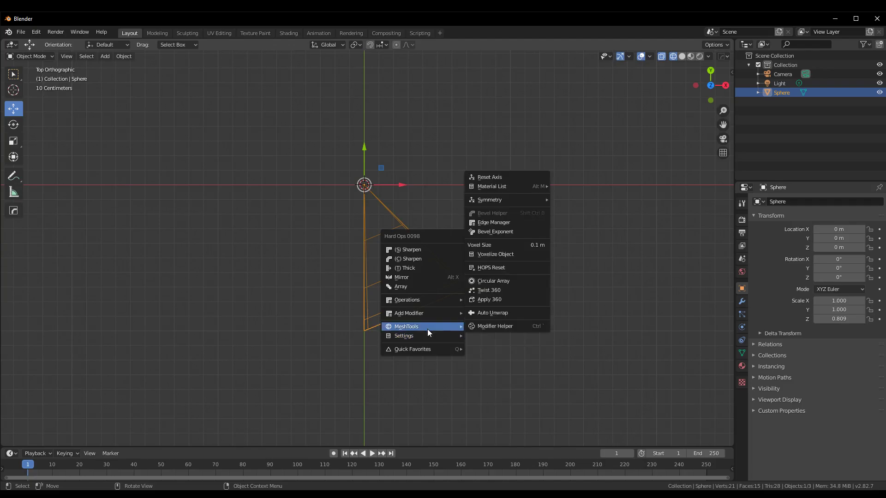
pyautogui.moveTo(421, 326)
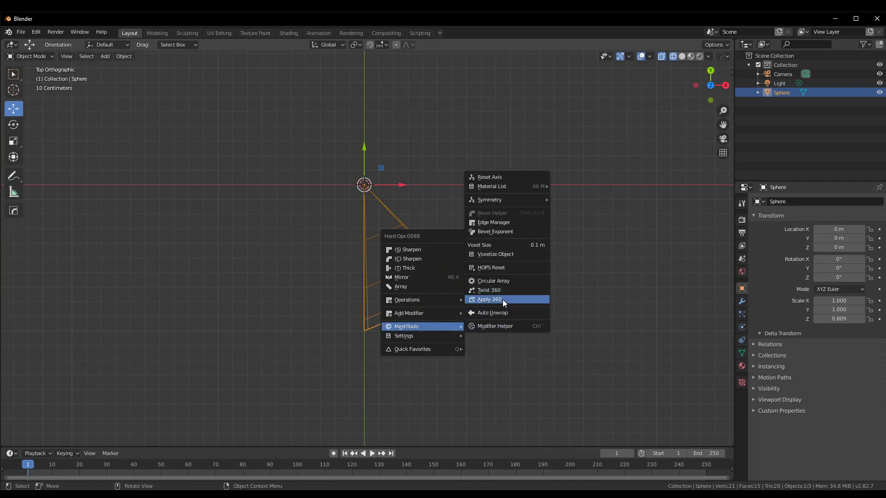
# - Run Hard Ops Apply 360 on the wedge and remove the Hops displace modifier
pyautogui.click(504, 282)
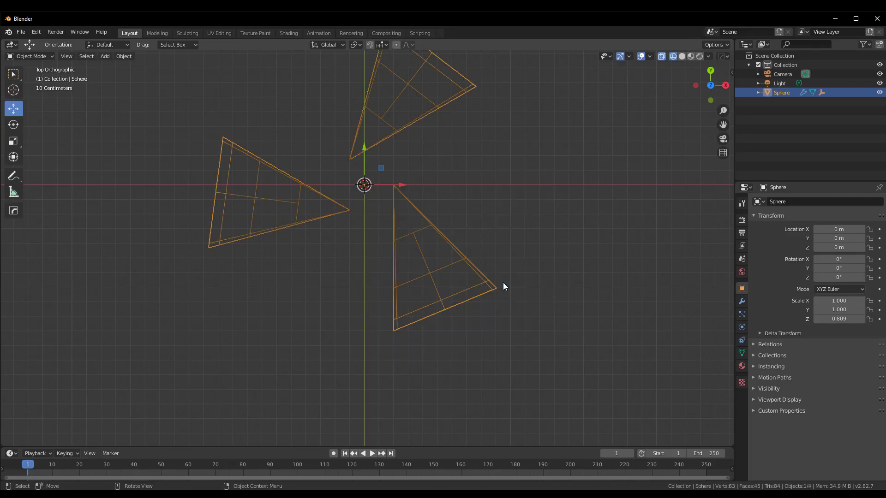
pyautogui.click(742, 327)
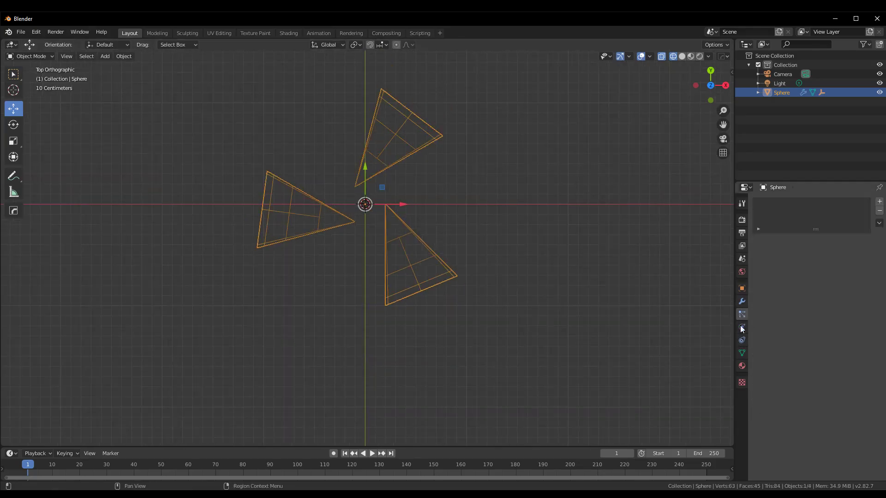
pyautogui.click(742, 353)
pyautogui.click(742, 288)
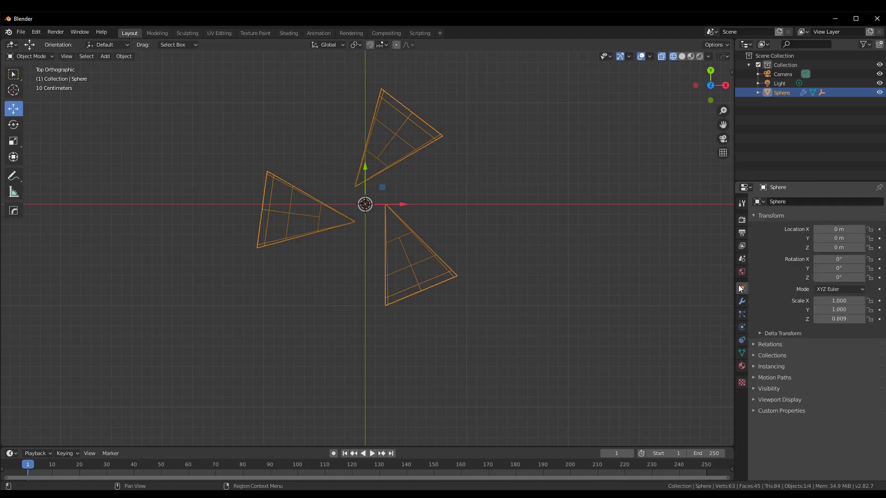
pyautogui.scroll(-2, 847, 355)
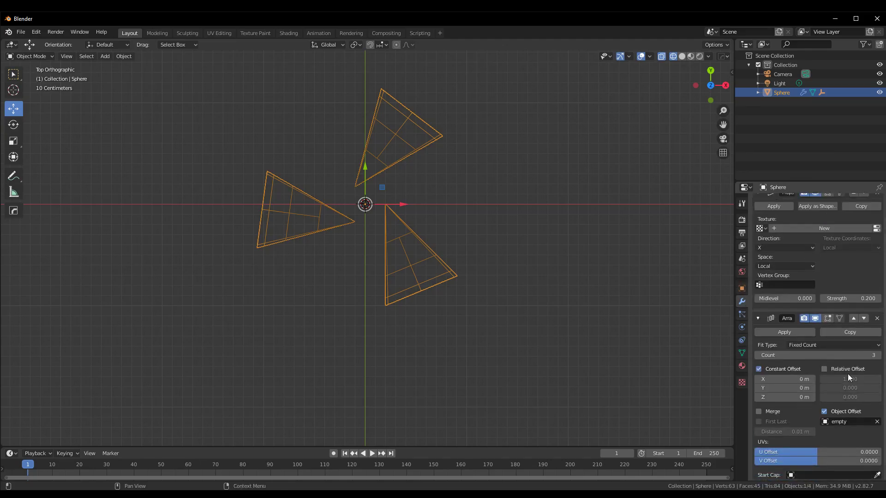
pyautogui.scroll(2, 848, 374)
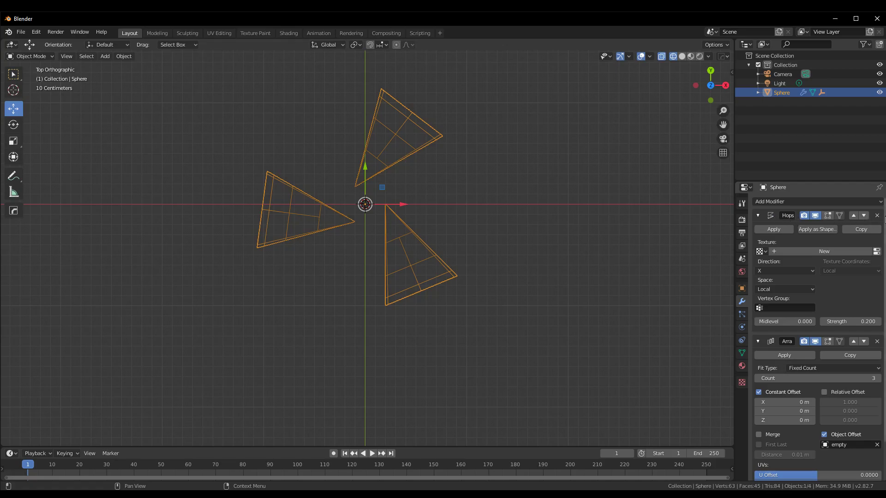
pyautogui.click(877, 215)
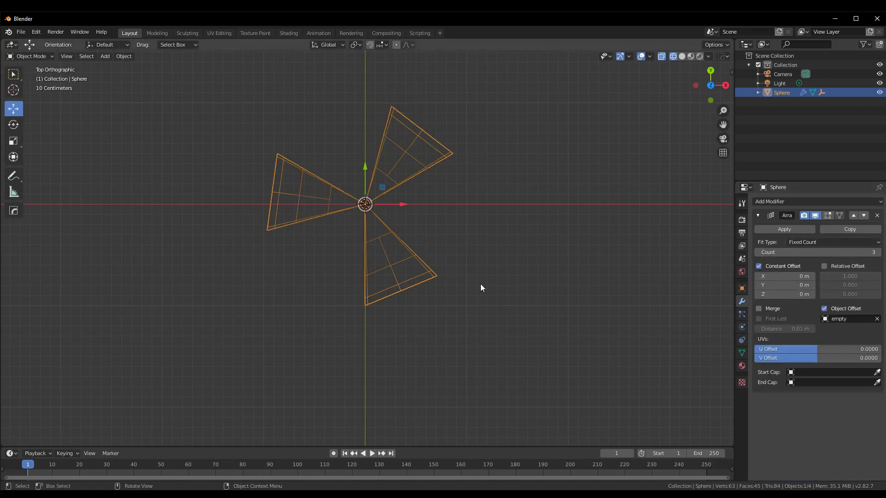
# - Raise the Array count from 4 to 8 to close the octagonal ring
pyautogui.scroll(3, 411, 214)
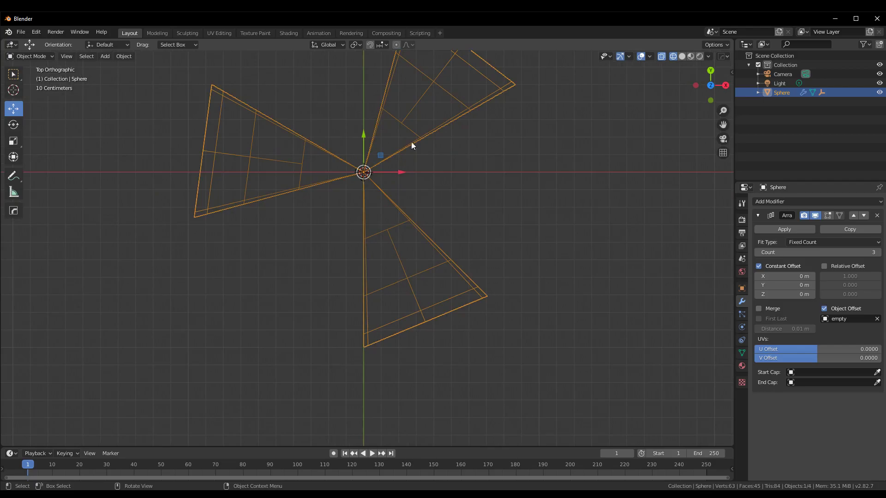
pyautogui.keyDown('shift'); pyautogui.moveTo(556, 188); pyautogui.dragTo(592, 262, button='middle'); pyautogui.keyUp('shift')
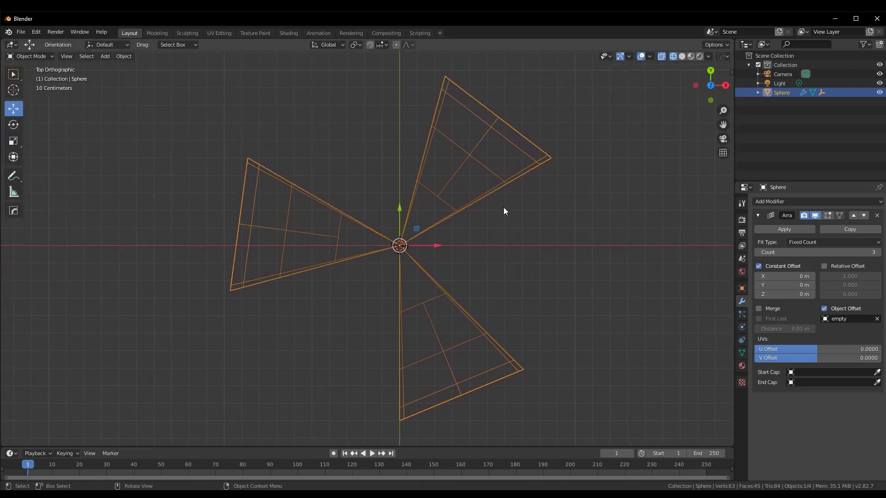
pyautogui.click(880, 253)
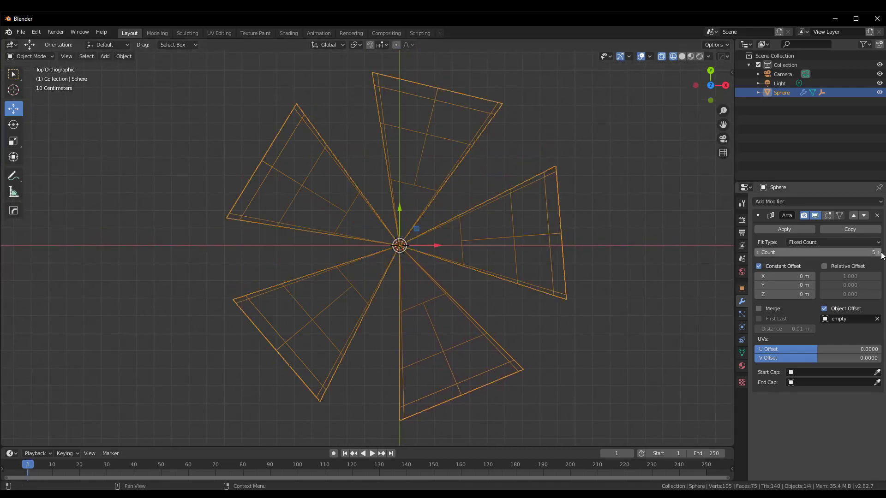
pyautogui.click(880, 252)
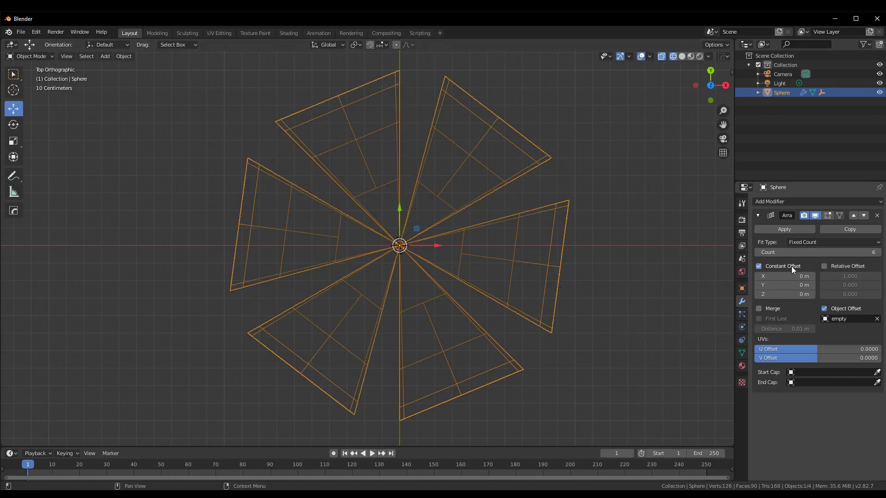
pyautogui.click(879, 253)
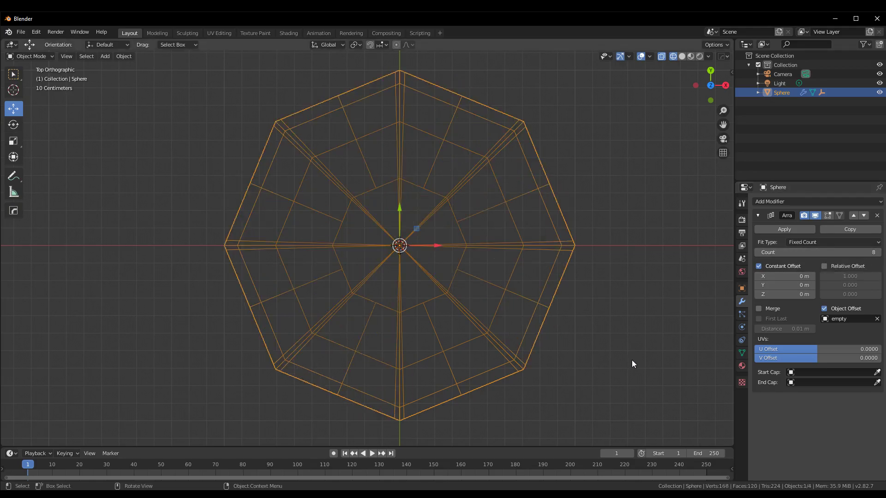
pyautogui.moveTo(632, 360)
pyautogui.mouseDown(button='middle')
pyautogui.moveTo(589, 289)
pyautogui.moveTo(613, 295)
pyautogui.mouseUp(button='middle')
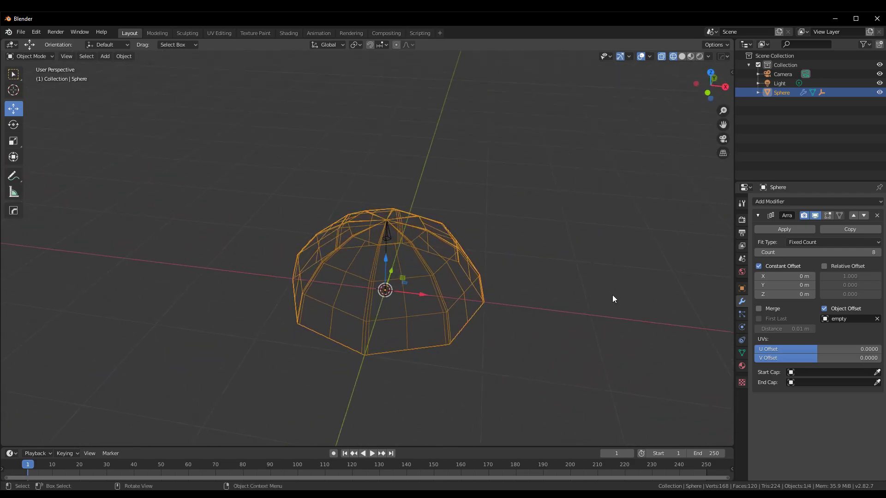
# - Switch the viewport to solid shading and orbit around the dome
pyautogui.scroll(3, 600, 290)
pyautogui.hotkey('ctrl', 'Tab')
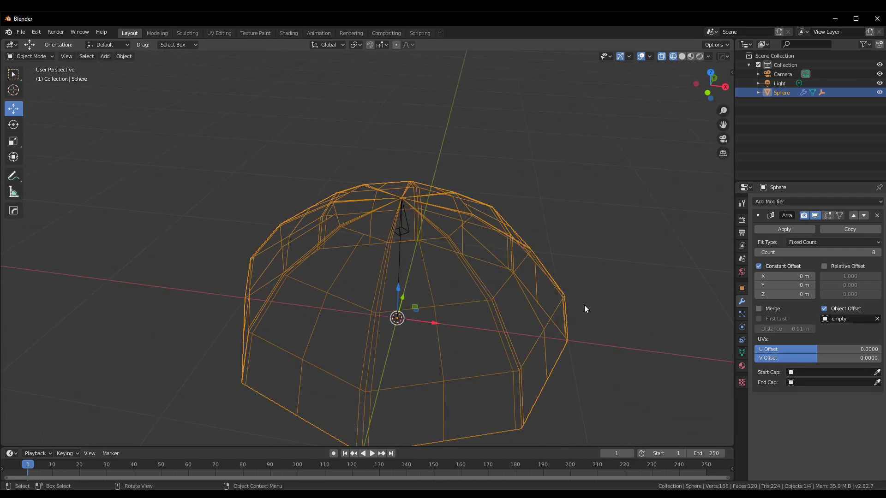
pyautogui.scroll(-2, 584, 306)
pyautogui.press('z')
pyautogui.click(652, 289)
pyautogui.moveTo(599, 305)
pyautogui.mouseDown(button='middle')
pyautogui.moveTo(547, 293)
pyautogui.moveTo(553, 315)
pyautogui.mouseUp(button='middle')
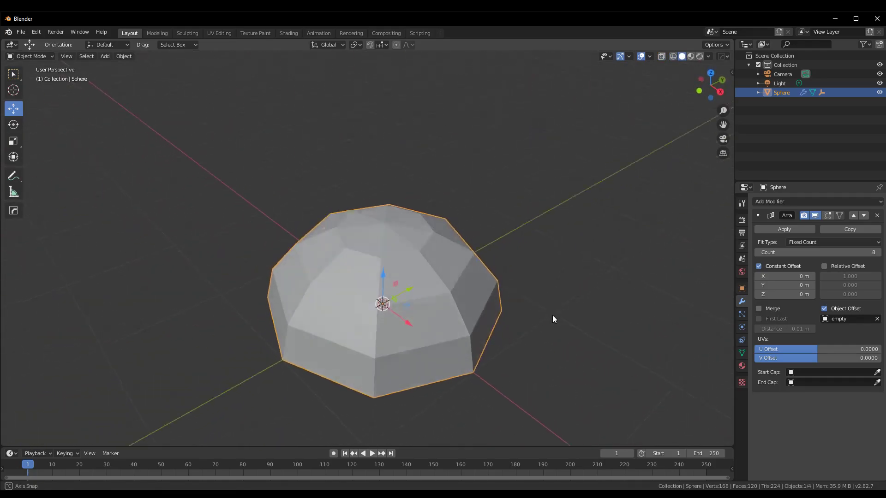
# - Add a trial Subdivision Surface modifier and test it before and after the Array
pyautogui.click(793, 201)
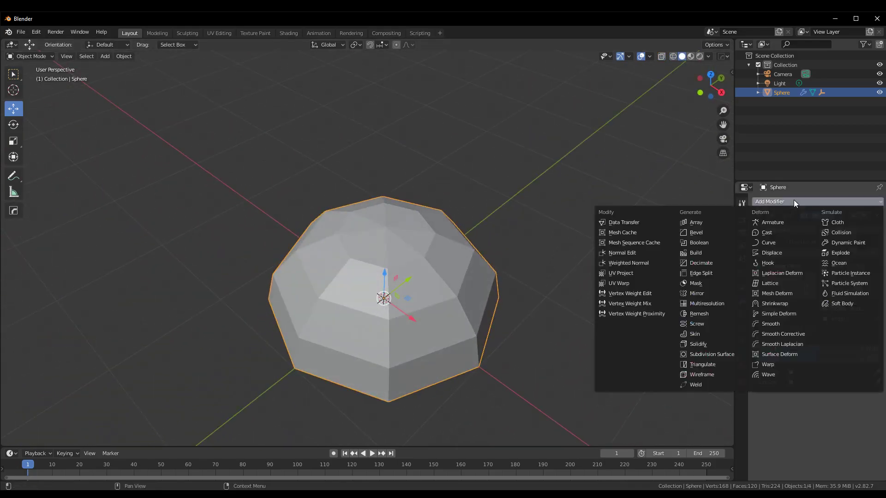
pyautogui.click(713, 355)
pyautogui.moveTo(623, 354)
pyautogui.mouseDown(button='middle')
pyautogui.moveTo(602, 332)
pyautogui.moveTo(646, 351)
pyautogui.mouseUp(button='middle')
pyautogui.scroll(2, 530, 340)
pyautogui.moveTo(529, 340)
pyautogui.mouseDown(button='middle')
pyautogui.moveTo(530, 359)
pyautogui.moveTo(531, 351)
pyautogui.mouseUp(button='middle')
pyautogui.click(852, 405)
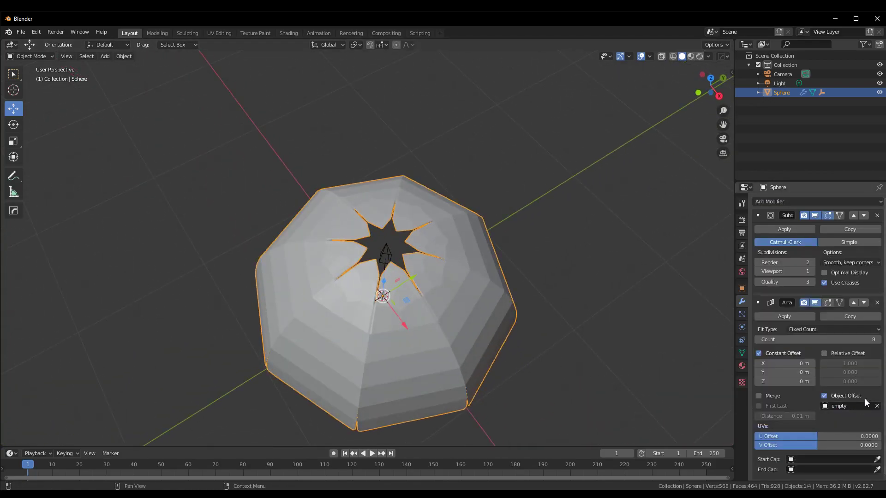
pyautogui.click(864, 216)
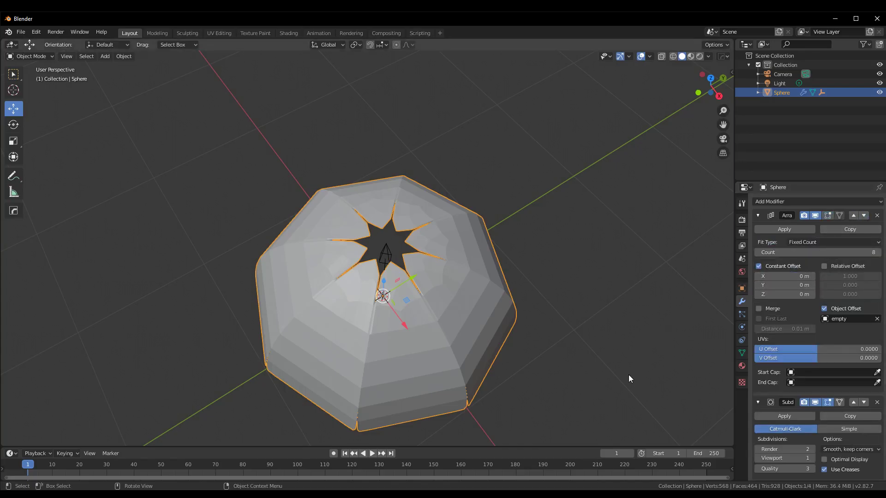
pyautogui.moveTo(629, 375)
pyautogui.mouseDown(button='middle')
pyautogui.moveTo(619, 342)
pyautogui.moveTo(638, 287)
pyautogui.moveTo(619, 336)
pyautogui.moveTo(660, 312)
pyautogui.mouseUp(button='middle')
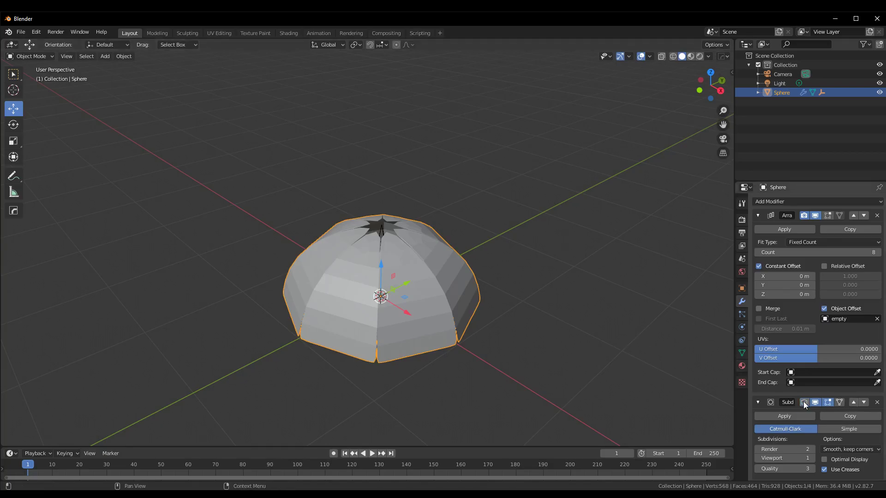
# - Hide the subdivision, enable Array merge, then show the smoothing again
pyautogui.click(816, 403)
pyautogui.moveTo(643, 373)
pyautogui.mouseDown(button='middle')
pyautogui.moveTo(487, 355)
pyautogui.moveTo(600, 364)
pyautogui.mouseUp(button='middle')
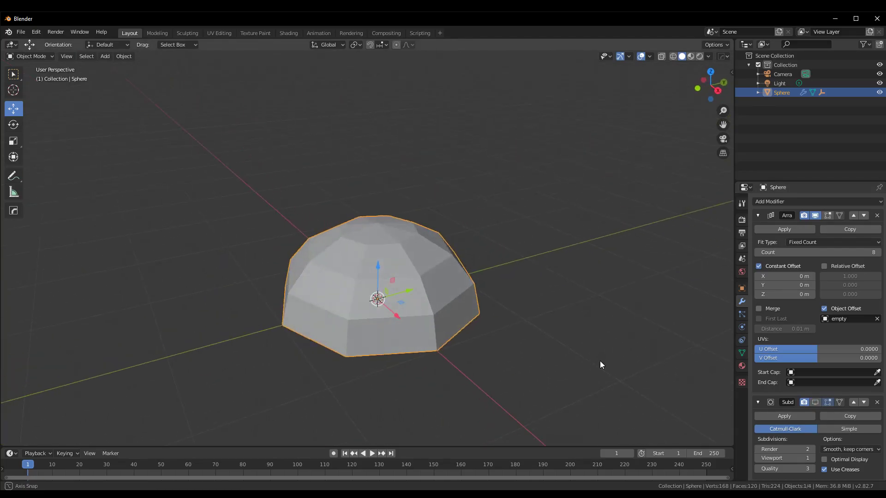
pyautogui.scroll(3, 600, 365)
pyautogui.click(759, 309)
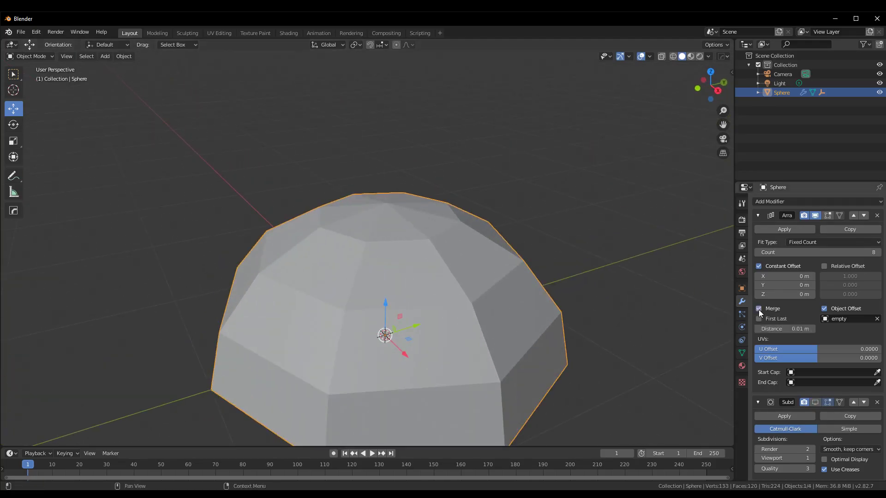
pyautogui.click(815, 403)
pyautogui.scroll(-3, 557, 389)
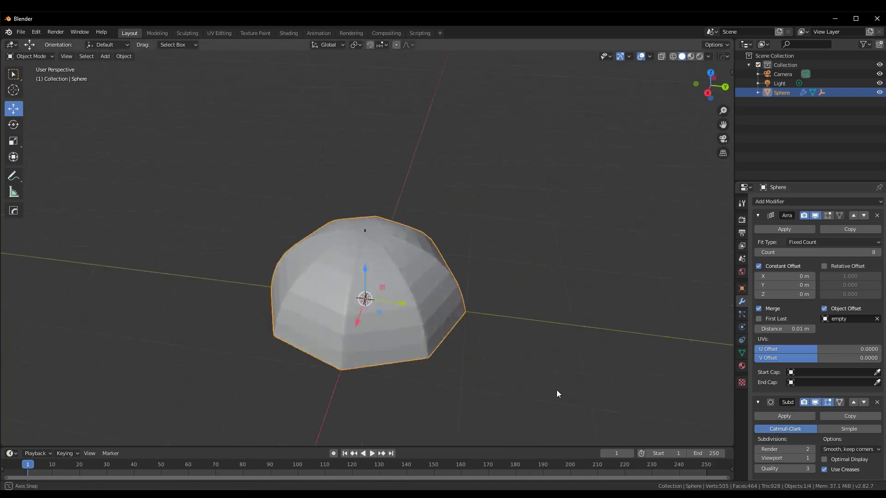
pyautogui.moveTo(557, 390)
pyautogui.mouseDown(button='middle')
pyautogui.moveTo(569, 417)
pyautogui.moveTo(613, 445)
pyautogui.mouseUp(button='middle')
pyautogui.scroll(3, 553, 386)
pyautogui.scroll(-1, 533, 348)
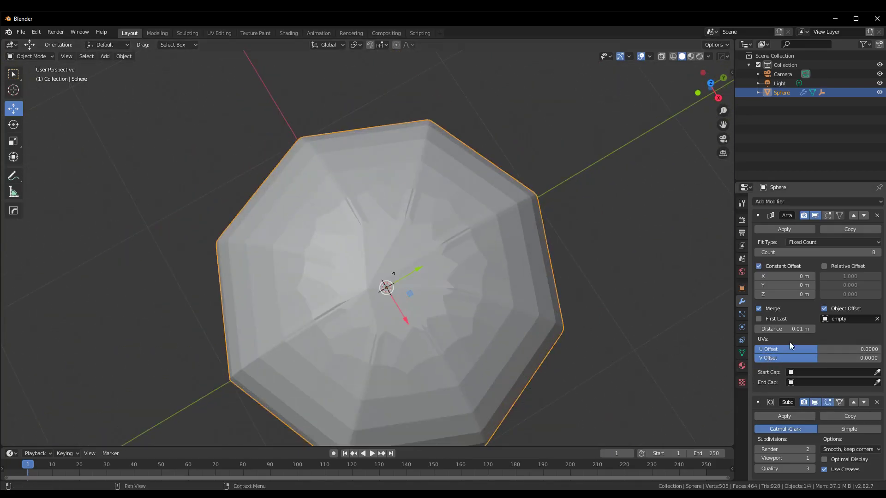
# - Turn Array merge back off and delete the trial Subdivision Surface modifier
pyautogui.click(759, 309)
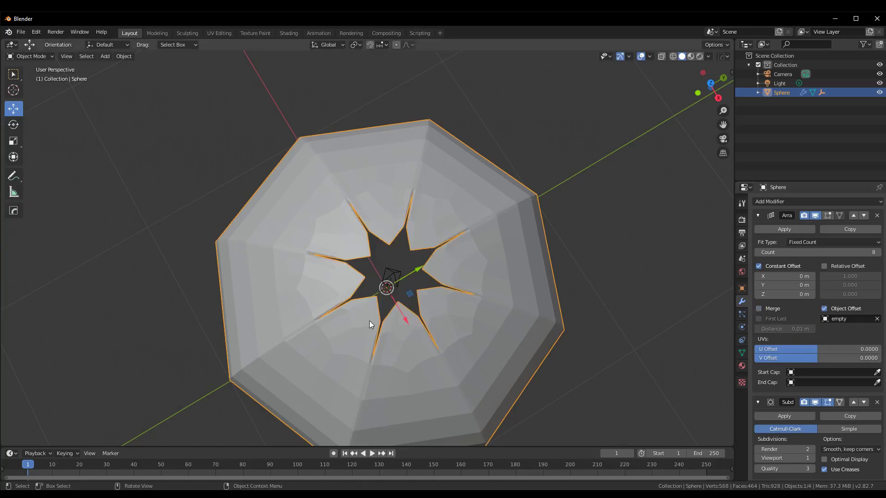
pyautogui.scroll(-3, 369, 320)
pyautogui.click(877, 403)
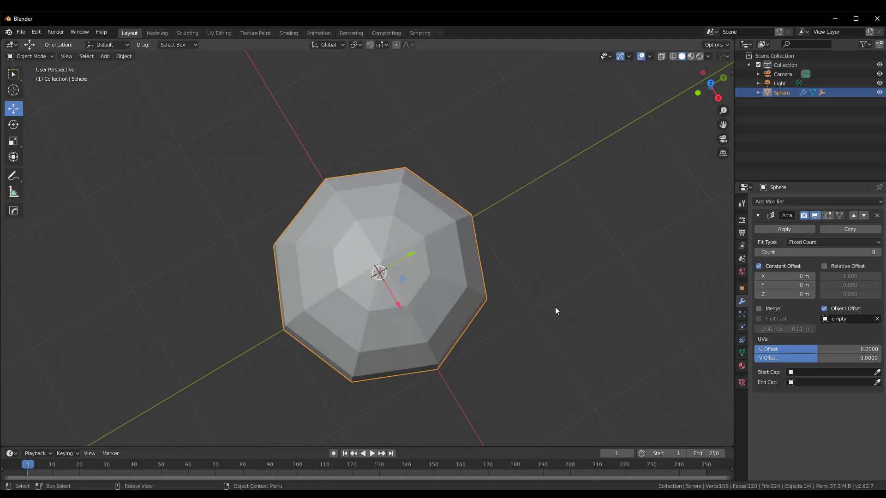
pyautogui.moveTo(556, 308); pyautogui.dragTo(559, 321, button='middle')
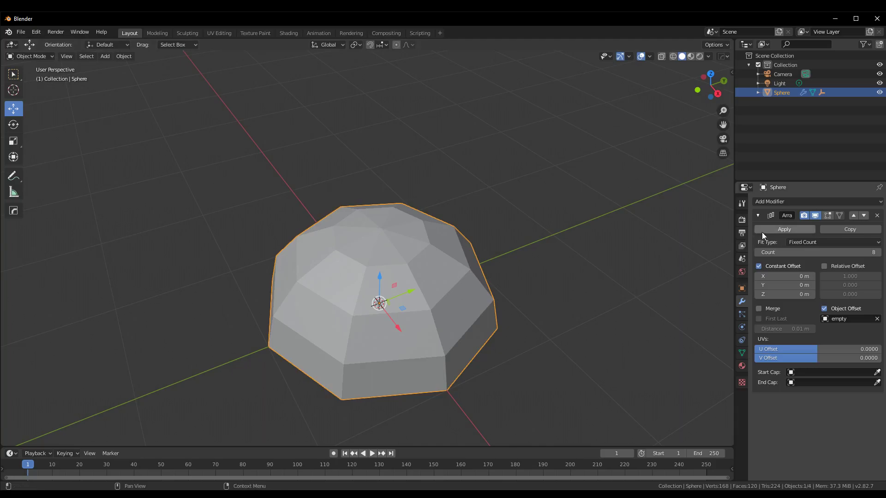
# - Apply the Array modifier and enter Edit Mode with nothing selected
pyautogui.click(787, 229)
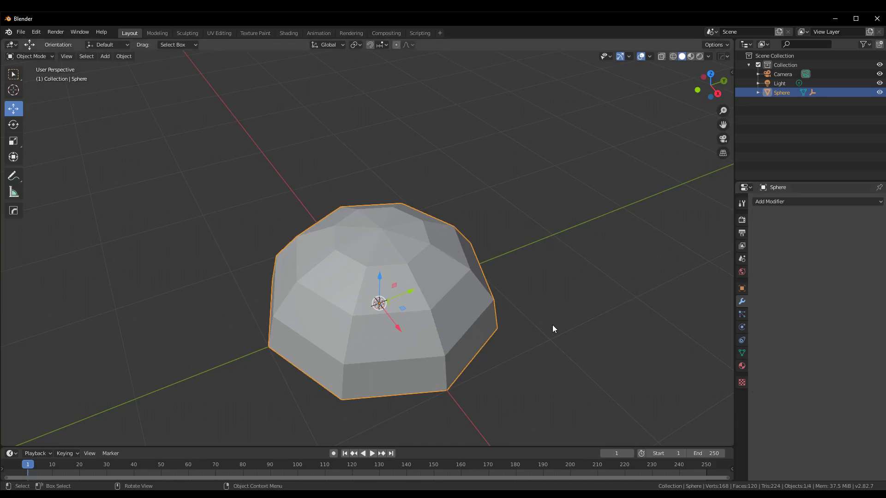
pyautogui.hotkey('ctrl', 'Tab')
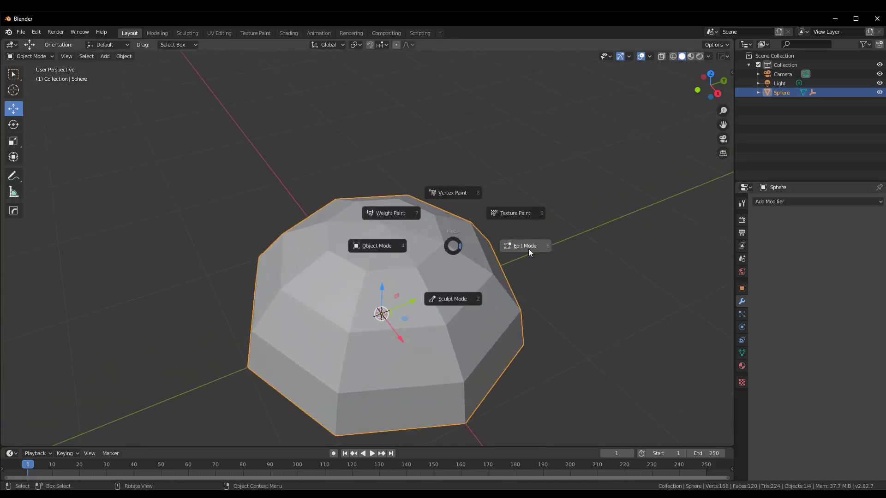
pyautogui.click(530, 249)
pyautogui.hotkey('alt', 'a')
# - Orbit to look down on the dome and open the Add Modifier list
pyautogui.moveTo(535, 257); pyautogui.dragTo(563, 289, button='middle')
pyautogui.scroll(3, 563, 289)
pyautogui.moveTo(659, 265); pyautogui.dragTo(605, 332, button='middle')
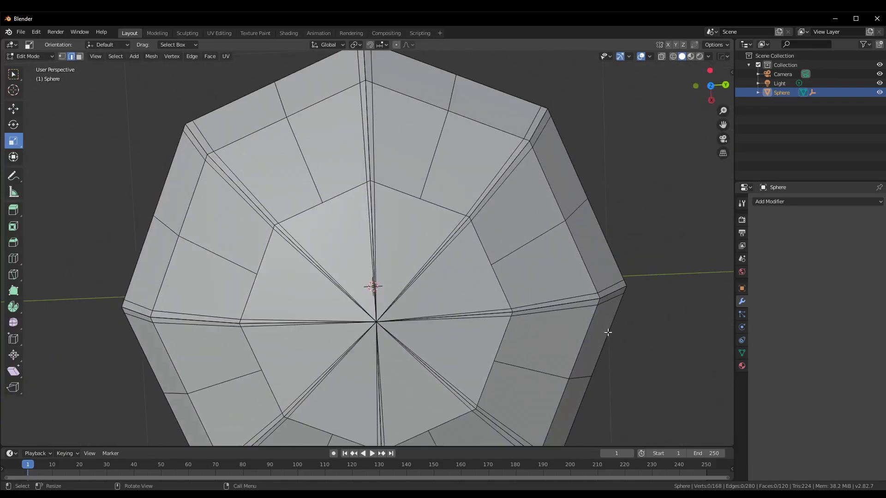
pyautogui.scroll(2, 565, 261)
pyautogui.scroll(2, 565, 261)
pyautogui.moveTo(561, 269)
pyautogui.mouseDown(button='middle')
pyautogui.moveTo(489, 248)
pyautogui.moveTo(475, 271)
pyautogui.moveTo(541, 295)
pyautogui.moveTo(553, 275)
pyautogui.moveTo(522, 273)
pyautogui.mouseUp(button='middle')
pyautogui.scroll(-3, 489, 249)
pyautogui.scroll(2, 475, 271)
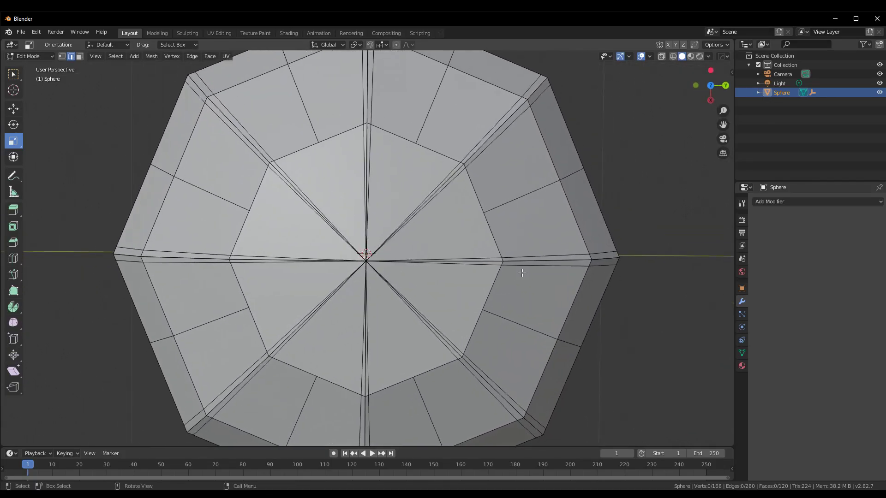
pyautogui.scroll(-2, 522, 272)
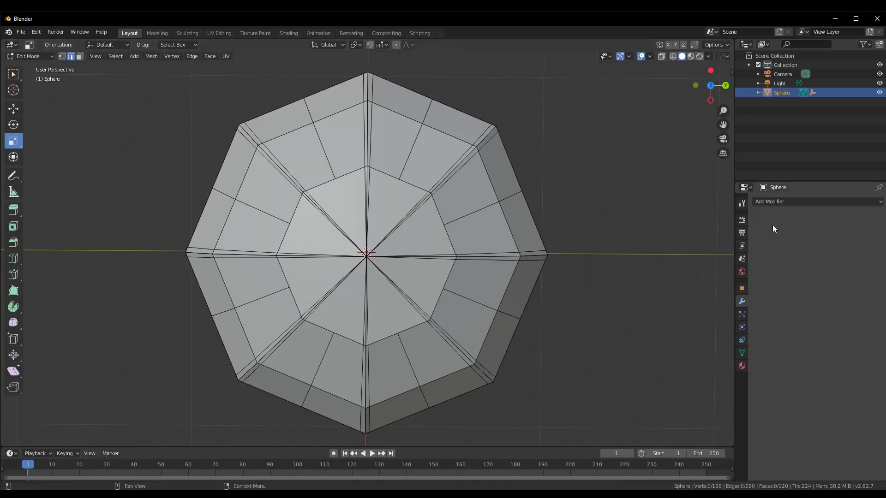
pyautogui.click(782, 202)
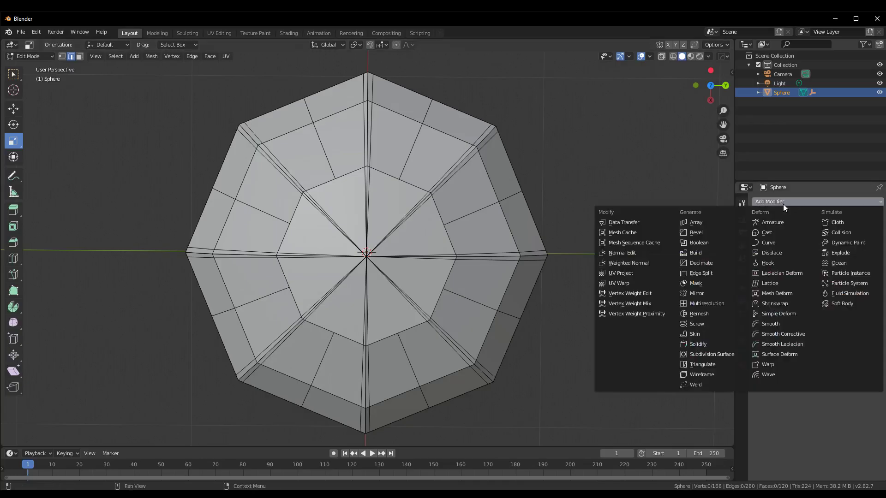
# - Add a Subdivision Surface modifier and preview the smoothed dome in Object Mode
pyautogui.click(710, 354)
pyautogui.moveTo(678, 356)
pyautogui.mouseDown(button='middle')
pyautogui.moveTo(702, 301)
pyautogui.moveTo(648, 231)
pyautogui.moveTo(632, 236)
pyautogui.mouseUp(button='middle')
pyautogui.scroll(2, 642, 249)
pyautogui.scroll(3, 649, 232)
pyautogui.press('Tab')
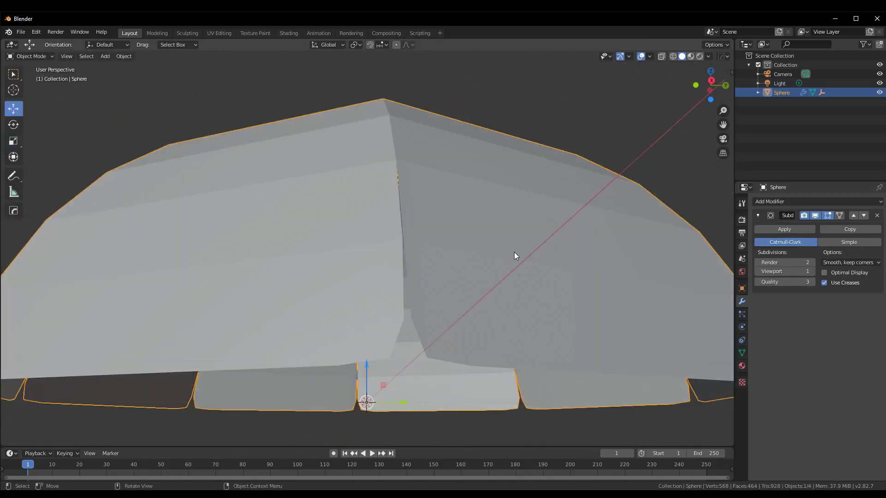
pyautogui.scroll(-3, 514, 252)
pyautogui.moveTo(514, 252)
pyautogui.mouseDown(button='middle')
pyautogui.moveTo(513, 302)
pyautogui.moveTo(561, 303)
pyautogui.moveTo(522, 349)
pyautogui.moveTo(538, 364)
pyautogui.mouseUp(button='middle')
pyautogui.scroll(-2, 523, 348)
pyautogui.scroll(2, 538, 364)
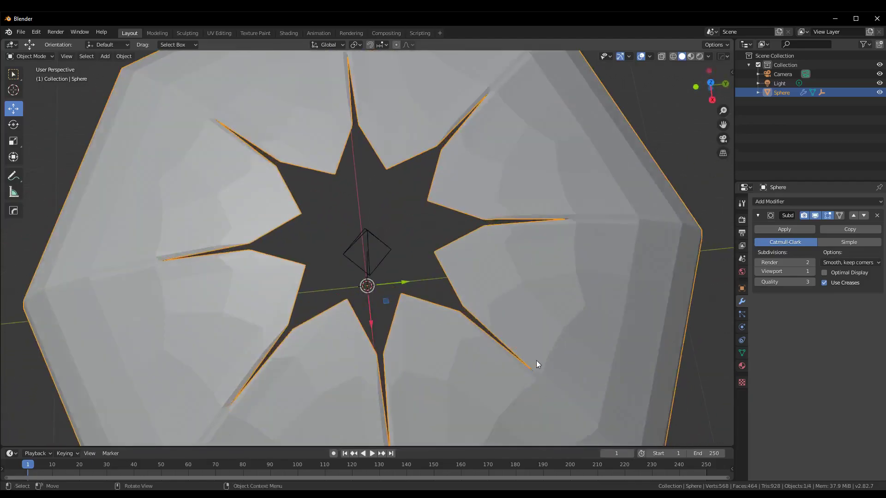
pyautogui.scroll(-3, 689, 280)
# - Return to Edit Mode and turn off the modifier's edit-mode display
pyautogui.hotkey('ctrl', 'Tab')
pyautogui.click(641, 278)
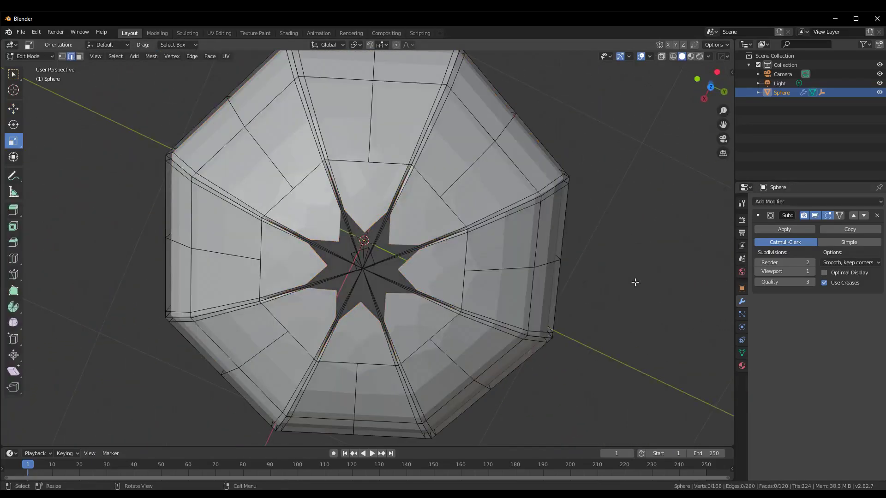
pyautogui.moveTo(616, 295); pyautogui.dragTo(588, 289, button='middle')
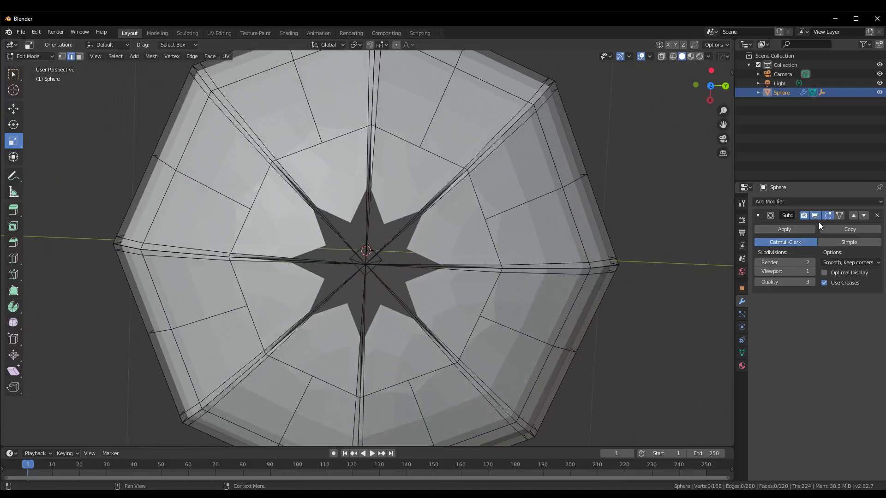
pyautogui.click(814, 215)
pyautogui.scroll(-2, 456, 282)
pyautogui.scroll(3, 457, 282)
pyautogui.scroll(1, 455, 277)
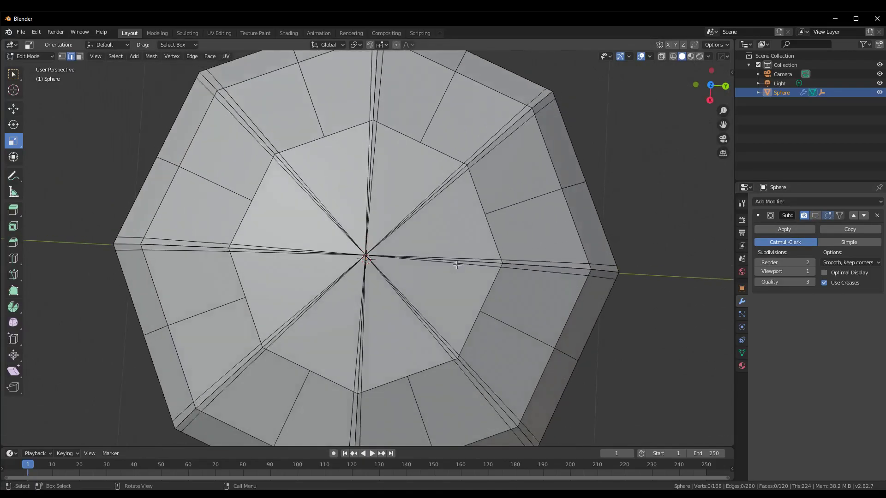
# - Show the viewport as wireframe with the Move tool active and all vertices deselected
pyautogui.press('z')
pyautogui.click(408, 275)
pyautogui.moveTo(376, 281)
pyautogui.mouseDown(button='middle')
pyautogui.moveTo(427, 269)
pyautogui.moveTo(420, 224)
pyautogui.moveTo(411, 253)
pyautogui.moveTo(436, 226)
pyautogui.moveTo(426, 121)
pyautogui.mouseUp(button='middle')
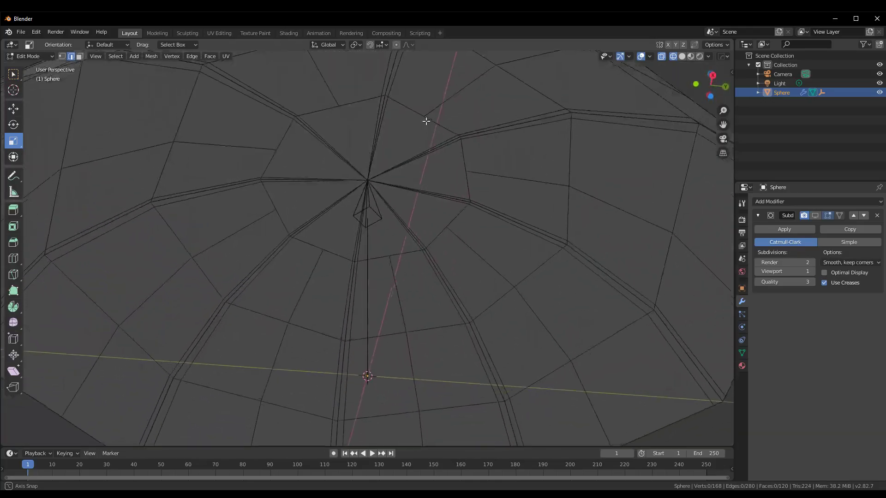
pyautogui.click(14, 109)
pyautogui.moveTo(396, 213)
pyautogui.mouseDown(button='middle')
pyautogui.moveTo(476, 268)
pyautogui.moveTo(625, 236)
pyautogui.mouseUp(button='middle')
pyautogui.hotkey('alt', 'a')
# - Return to Object Mode, frame the dome, and check it in side orthographic view
pyautogui.moveTo(645, 303)
pyautogui.mouseDown(button='middle')
pyautogui.moveTo(678, 237)
pyautogui.moveTo(578, 352)
pyautogui.moveTo(682, 290)
pyautogui.moveTo(383, 216)
pyautogui.mouseUp(button='middle')
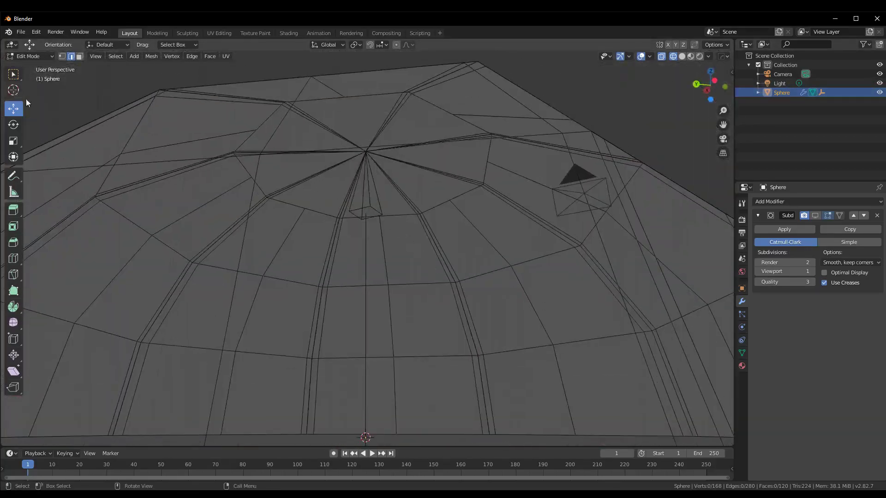
pyautogui.press('w')
pyautogui.hotkey('ctrl', 'Tab')
pyautogui.click(326, 204)
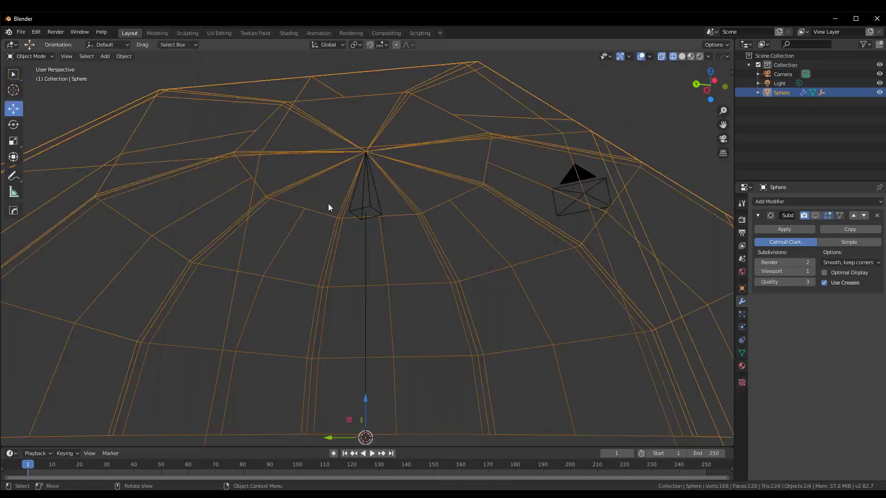
pyautogui.press('`')
pyautogui.click(409, 237)
pyautogui.click(505, 187)
pyautogui.press('`')
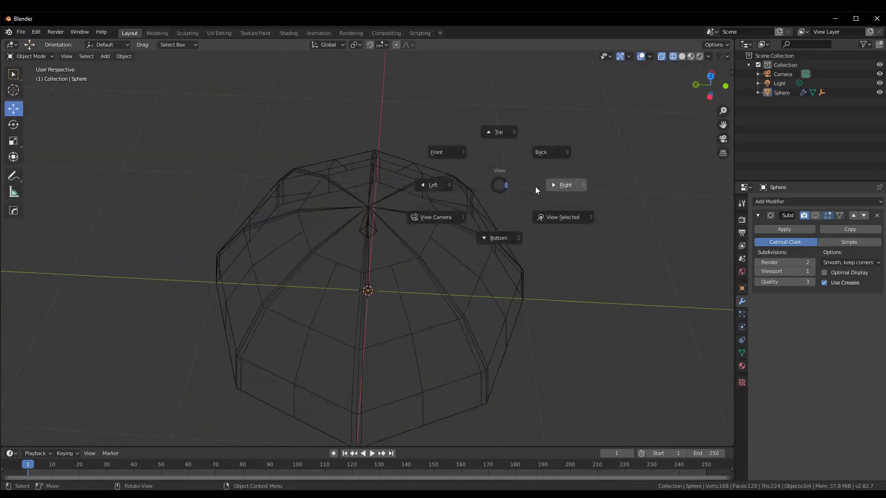
pyautogui.click(536, 186)
pyautogui.moveTo(579, 250); pyautogui.dragTo(513, 202, button='middle')
# - Delete the leftover array empty inside the dome and switch to orthographic projection
pyautogui.hotkey('shift', 'a')
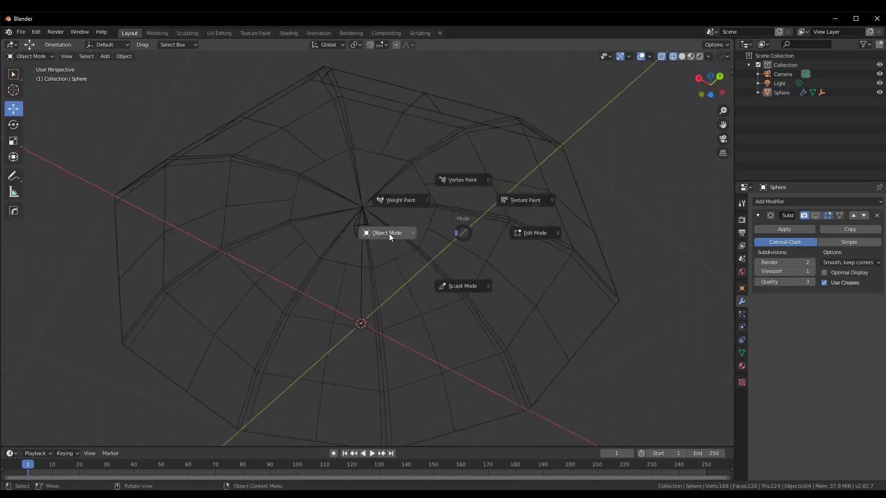
pyautogui.click(385, 232)
pyautogui.press('Delete')
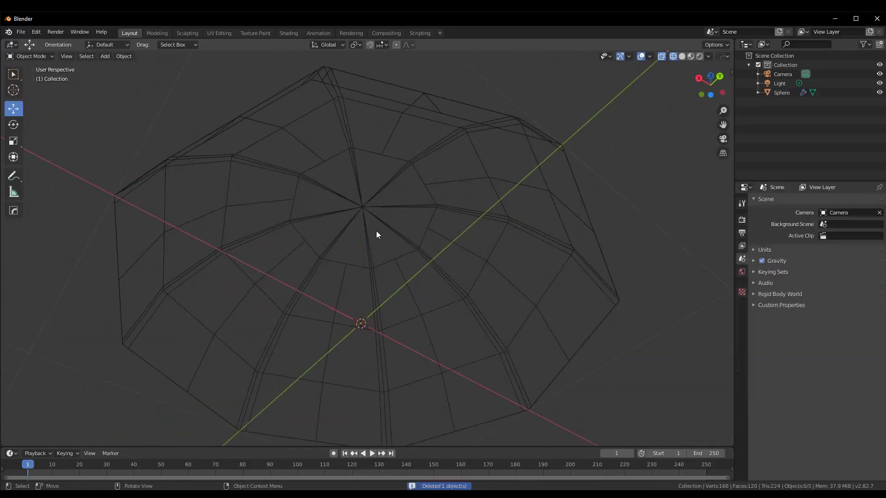
pyautogui.moveTo(376, 232)
pyautogui.mouseDown(button='middle')
pyautogui.moveTo(387, 289)
pyautogui.moveTo(410, 223)
pyautogui.moveTo(435, 213)
pyautogui.moveTo(419, 339)
pyautogui.moveTo(485, 337)
pyautogui.moveTo(472, 294)
pyautogui.mouseUp(button='middle')
pyautogui.press('KP_5')
# - Switch to top view, select the dome and enter Edit Mode
pyautogui.press('KP_7')
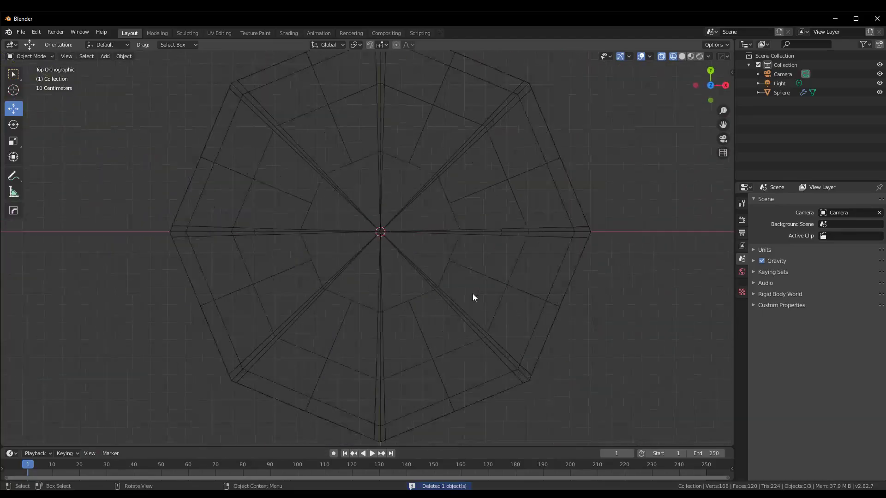
pyautogui.scroll(2, 472, 294)
pyautogui.click(404, 202)
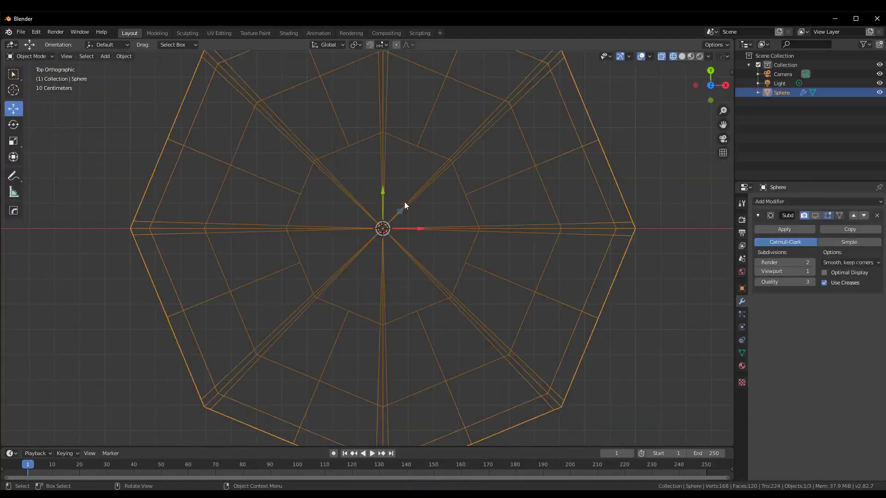
pyautogui.hotkey('ctrl', 'Tab')
pyautogui.click(451, 201)
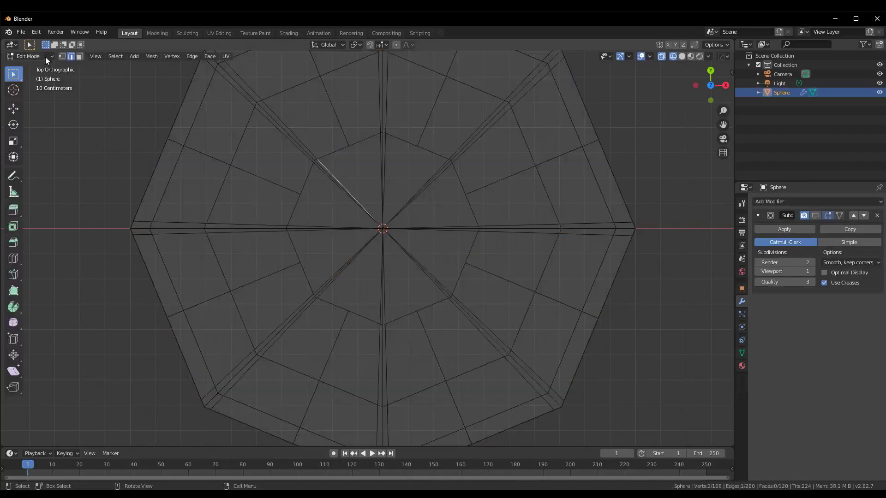
# - Merge the eight centre vertices at center, reducing the count from 168 to 161
pyautogui.click(345, 173)
pyautogui.moveTo(432, 194); pyautogui.dragTo(345, 265)
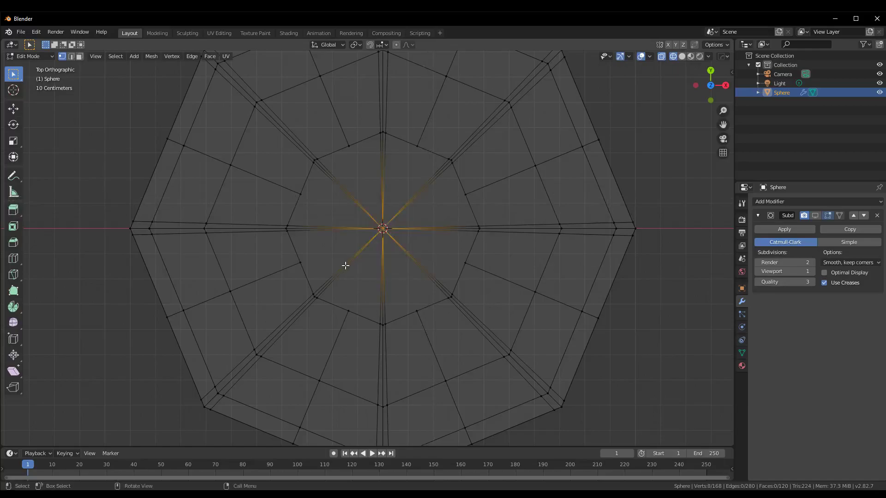
pyautogui.rightClick(395, 238)
pyautogui.moveTo(360, 420)
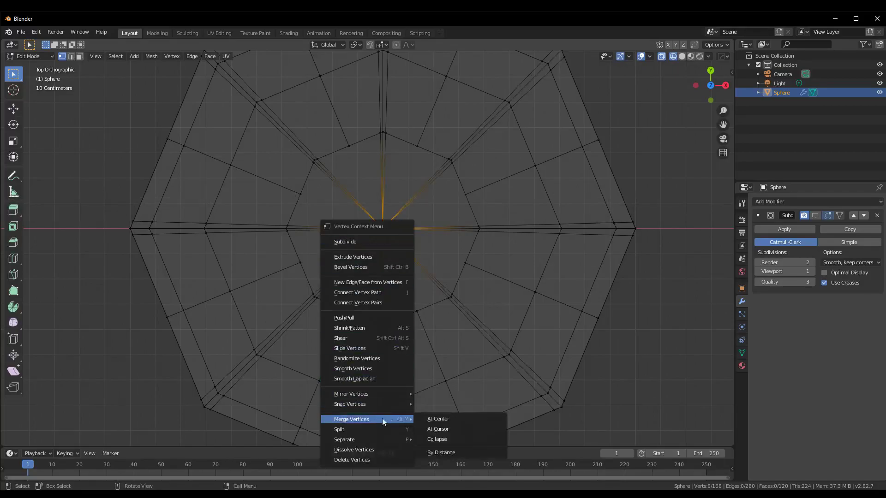
pyautogui.click(440, 419)
pyautogui.scroll(-3, 457, 350)
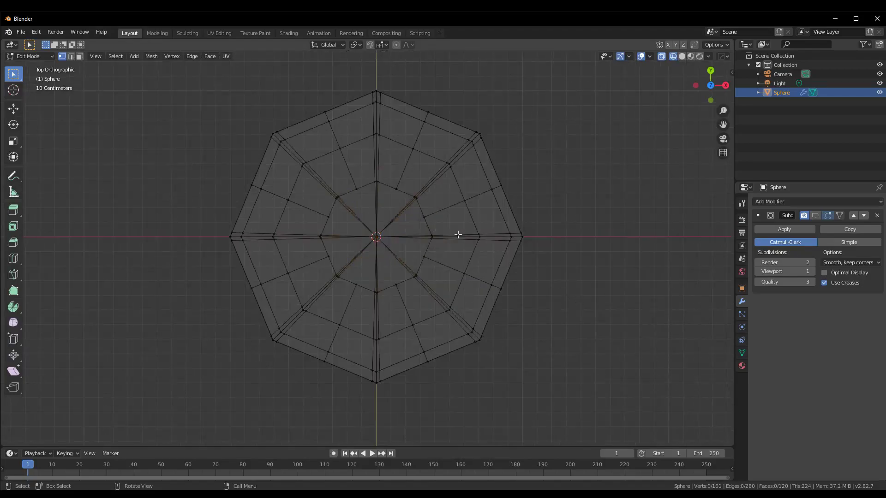
# - Switch the viewport to solid shading and return to Object Mode
pyautogui.moveTo(627, 282); pyautogui.dragTo(566, 251, button='middle')
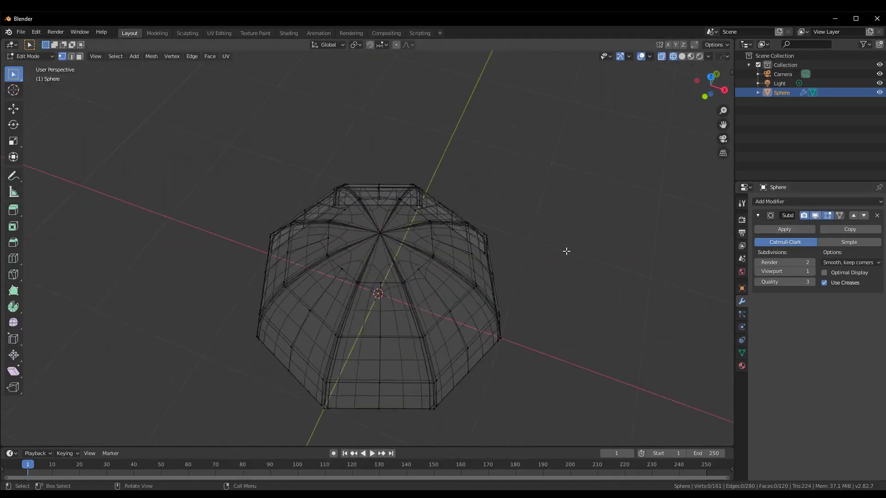
pyautogui.press('z')
pyautogui.click(655, 245)
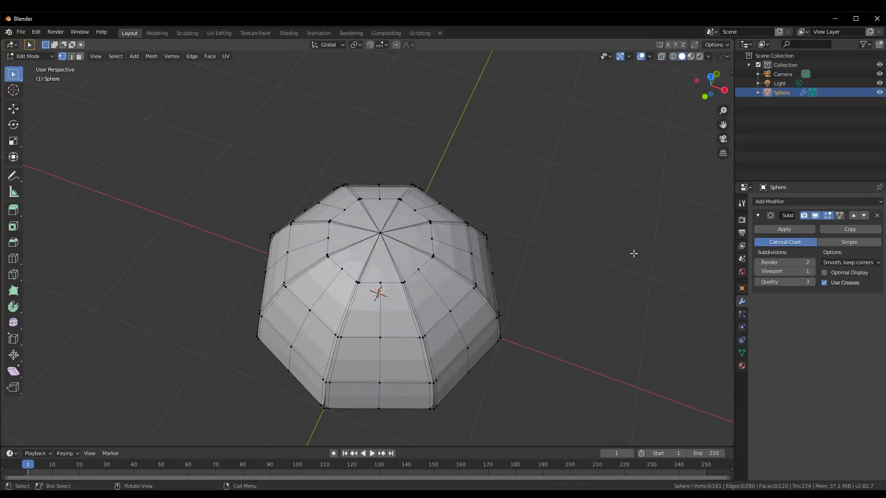
pyautogui.press('Tab')
# - Orbit around the smoothed dome and re-enter Edit Mode
pyautogui.moveTo(525, 269); pyautogui.dragTo(560, 264, button='middle')
pyautogui.scroll(3, 439, 248)
pyautogui.scroll(2, 430, 245)
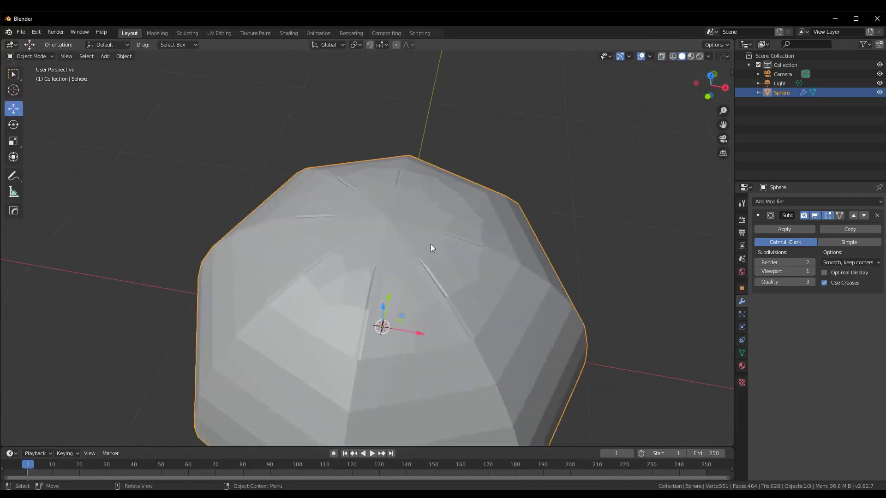
pyautogui.hotkey('ctrl', 'Tab')
pyautogui.click(652, 240)
pyautogui.moveTo(673, 261)
pyautogui.mouseDown(button='middle')
pyautogui.moveTo(607, 258)
pyautogui.moveTo(673, 260)
pyautogui.mouseUp(button='middle')
pyautogui.scroll(2, 672, 260)
# - Orbit to a side view of the dome and set shading to Wireframe
pyautogui.moveTo(656, 302)
pyautogui.mouseDown(button='middle')
pyautogui.moveTo(715, 287)
pyautogui.moveTo(626, 304)
pyautogui.mouseUp(button='middle')
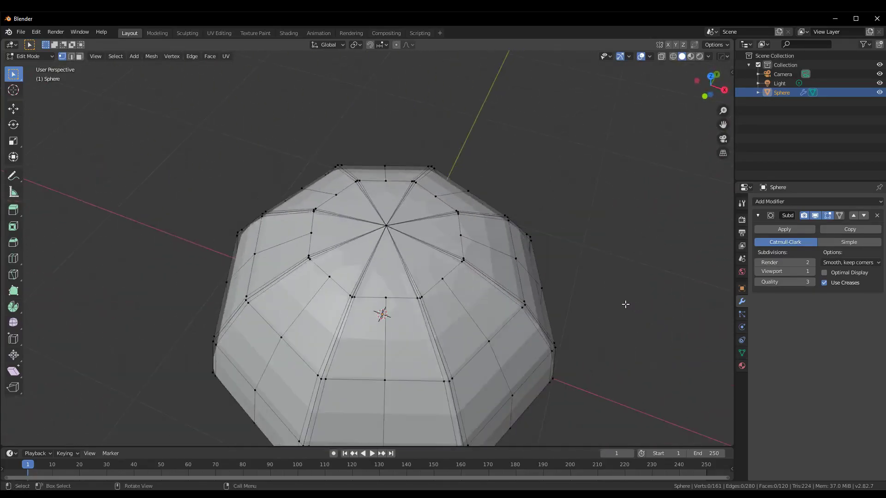
pyautogui.moveTo(514, 317)
pyautogui.mouseDown(button='middle')
pyautogui.moveTo(591, 322)
pyautogui.moveTo(591, 352)
pyautogui.moveTo(635, 314)
pyautogui.moveTo(426, 317)
pyautogui.mouseUp(button='middle')
pyautogui.scroll(2, 400, 332)
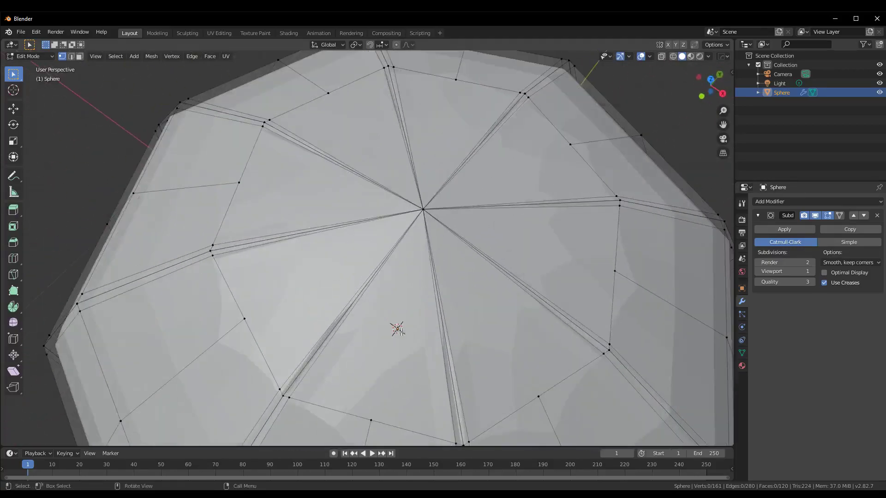
pyautogui.scroll(-1, 421, 352)
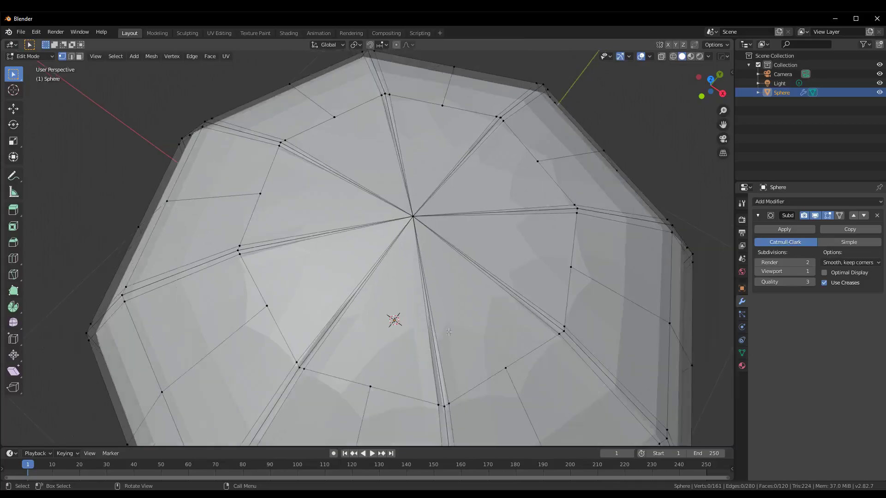
pyautogui.scroll(-2, 450, 334)
pyautogui.moveTo(450, 334)
pyautogui.mouseDown(button='middle')
pyautogui.moveTo(373, 295)
pyautogui.moveTo(406, 276)
pyautogui.moveTo(506, 274)
pyautogui.mouseUp(button='middle')
pyautogui.scroll(2, 373, 295)
pyautogui.scroll(3, 364, 289)
pyautogui.scroll(2, 358, 282)
pyautogui.scroll(-1, 351, 278)
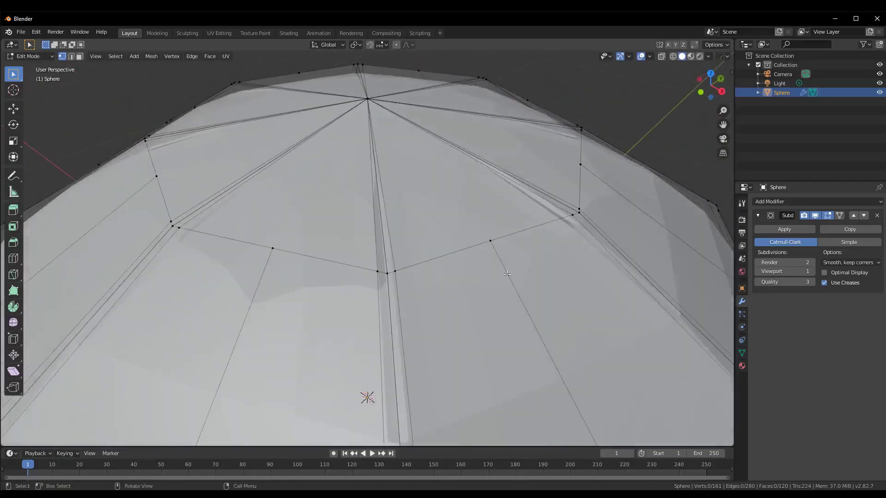
pyautogui.press('z')
pyautogui.click(447, 277)
# - Orbit and zoom in on the sphere's vertical seam to inspect its doubled vertices
pyautogui.scroll(-3, 448, 277)
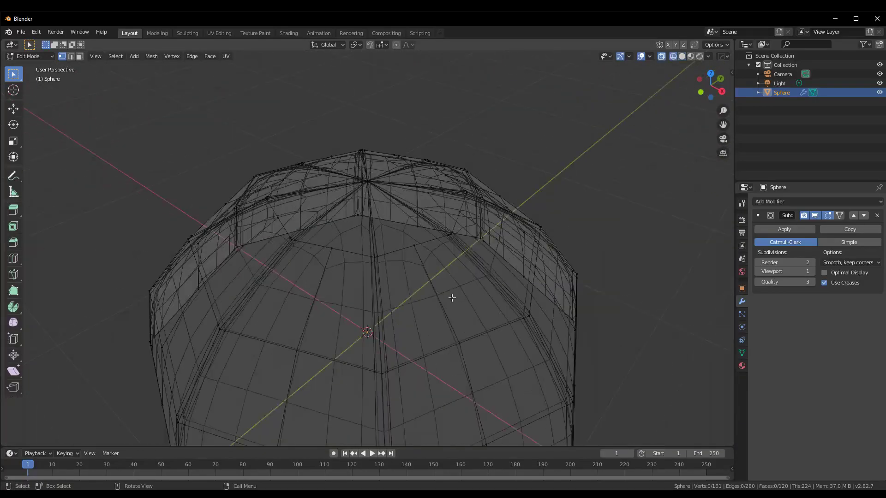
pyautogui.moveTo(451, 297)
pyautogui.mouseDown(button='middle')
pyautogui.moveTo(478, 346)
pyautogui.moveTo(654, 300)
pyautogui.mouseUp(button='middle')
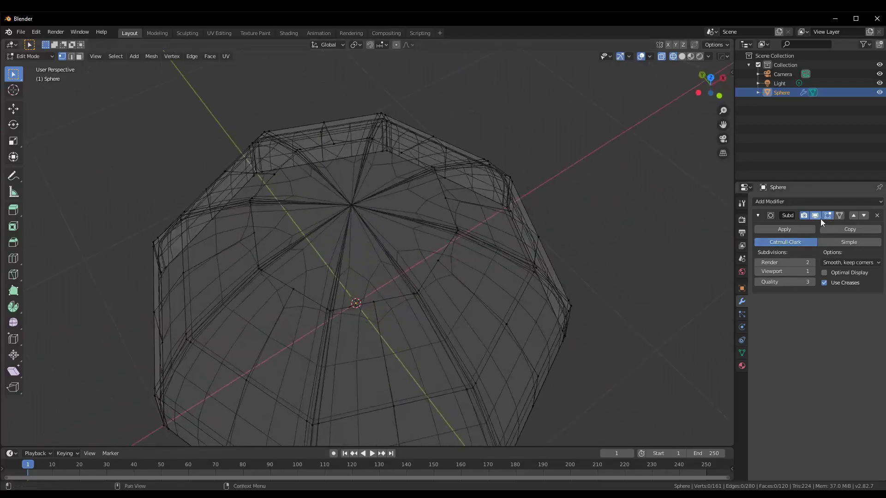
pyautogui.moveTo(702, 255)
pyautogui.mouseDown(button='middle')
pyautogui.moveTo(510, 282)
pyautogui.moveTo(571, 271)
pyautogui.moveTo(534, 208)
pyautogui.moveTo(517, 252)
pyautogui.mouseUp(button='middle')
pyautogui.scroll(2, 472, 301)
pyautogui.scroll(2, 461, 281)
pyautogui.keyDown('shift'); pyautogui.moveTo(462, 281); pyautogui.dragTo(451, 198, button='middle'); pyautogui.keyUp('shift')
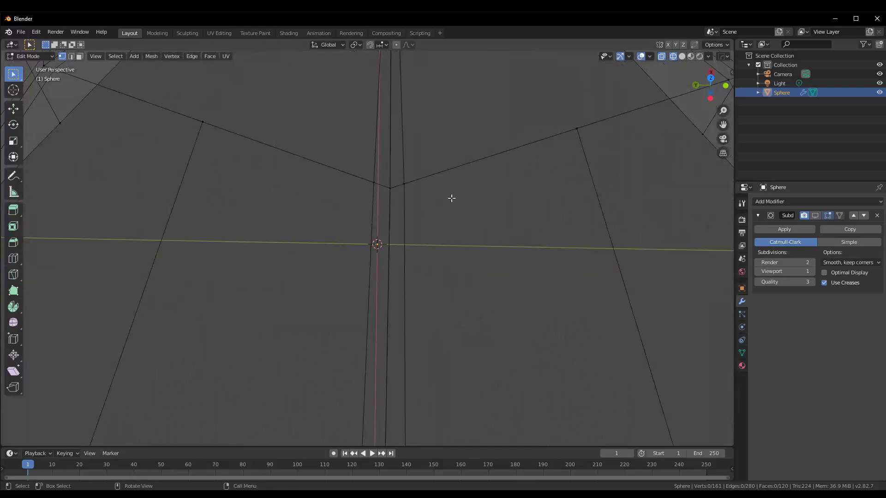
pyautogui.scroll(2, 456, 201)
pyautogui.scroll(2, 454, 217)
pyautogui.scroll(-1, 357, 249)
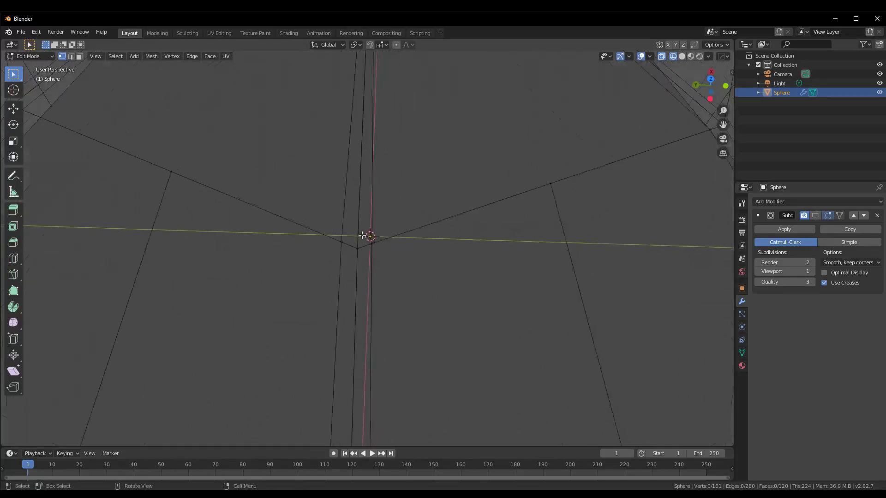
pyautogui.scroll(-2, 365, 236)
pyautogui.click(364, 268)
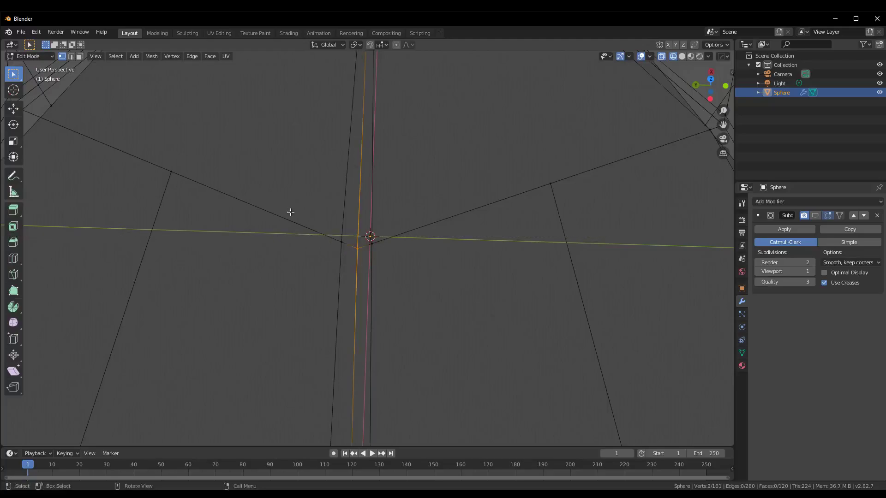
pyautogui.click(201, 163)
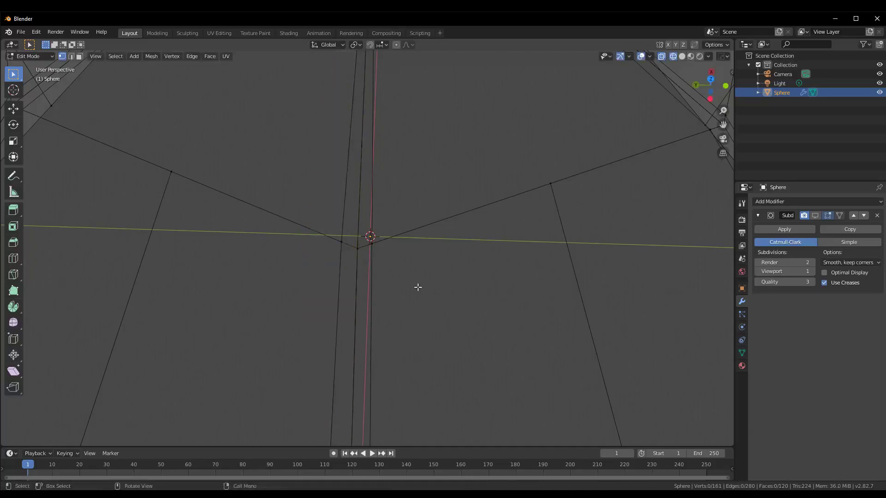
# - Merge the first overlapping seam vertex pair at center
pyautogui.click(356, 267)
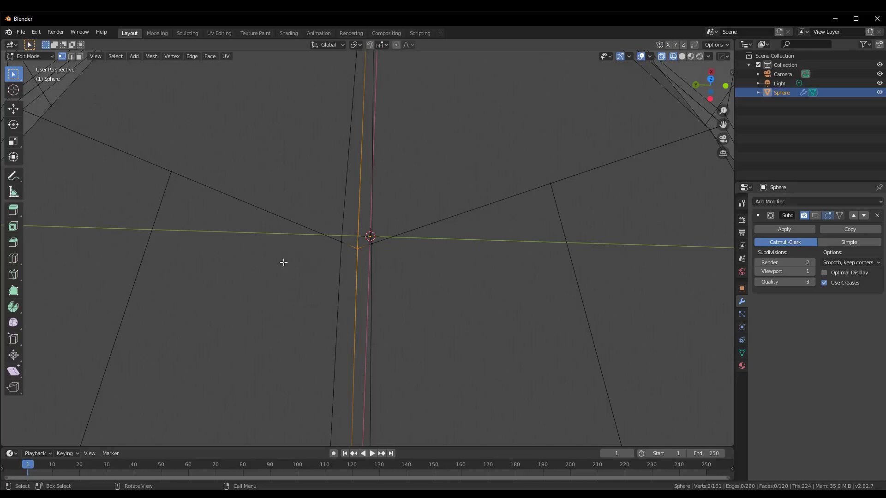
pyautogui.rightClick(357, 248)
pyautogui.moveTo(313, 248)
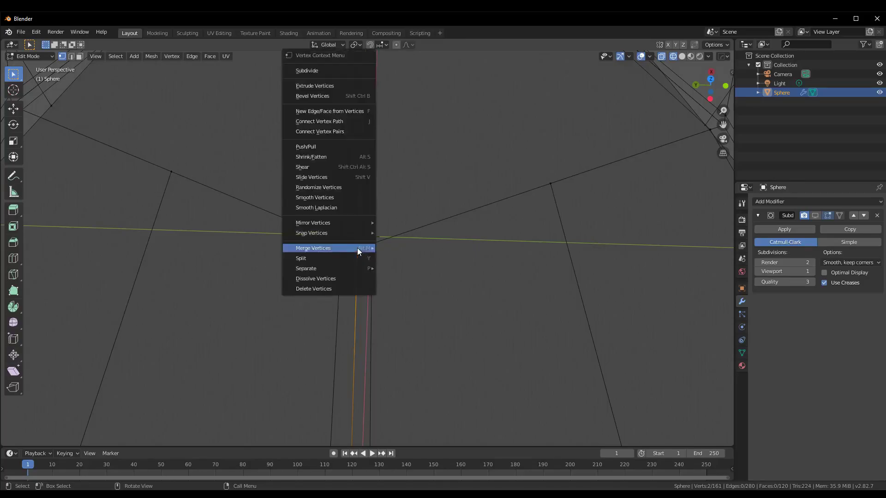
pyautogui.click(426, 253)
pyautogui.scroll(-3, 449, 340)
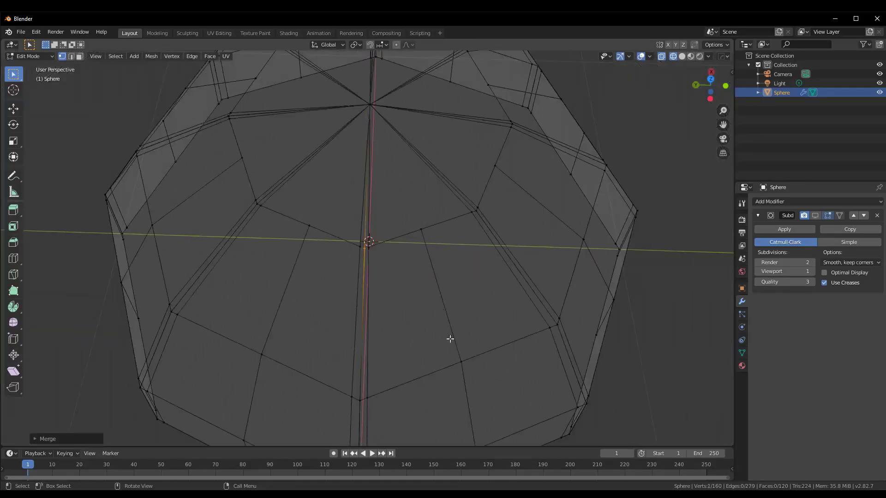
pyautogui.scroll(-2, 460, 273)
pyautogui.scroll(5, 488, 247)
pyautogui.scroll(2, 466, 262)
pyautogui.click(465, 263)
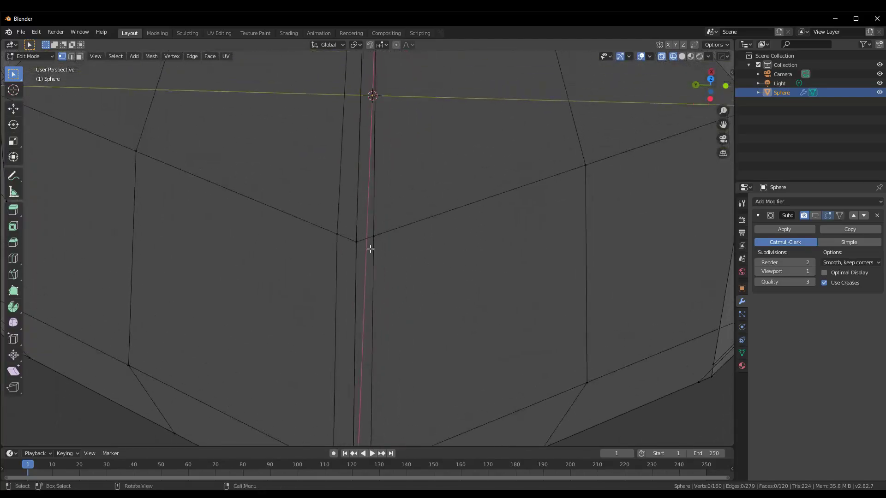
# - Merge the next two doubled seam vertex pairs at center
pyautogui.click(352, 248)
pyautogui.rightClick(352, 248)
pyautogui.moveTo(311, 243)
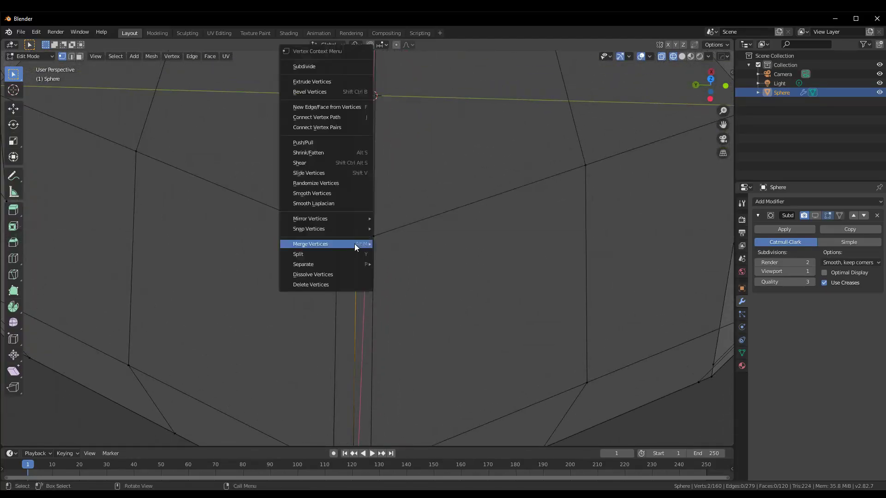
pyautogui.click(398, 240)
pyautogui.moveTo(448, 283)
pyautogui.mouseDown(button='middle')
pyautogui.moveTo(454, 247)
pyautogui.moveTo(439, 188)
pyautogui.mouseUp(button='middle')
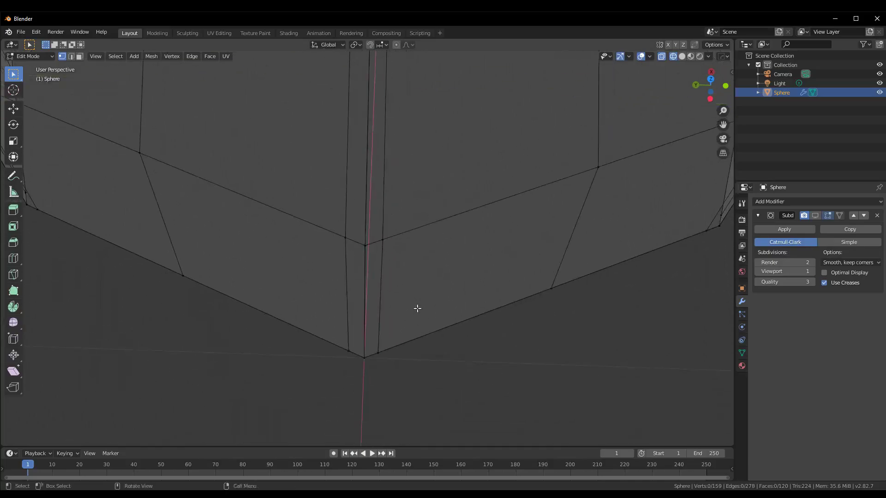
pyautogui.press('b')
pyautogui.moveTo(364, 231); pyautogui.dragTo(377, 270)
pyautogui.rightClick(372, 249)
pyautogui.click(417, 247)
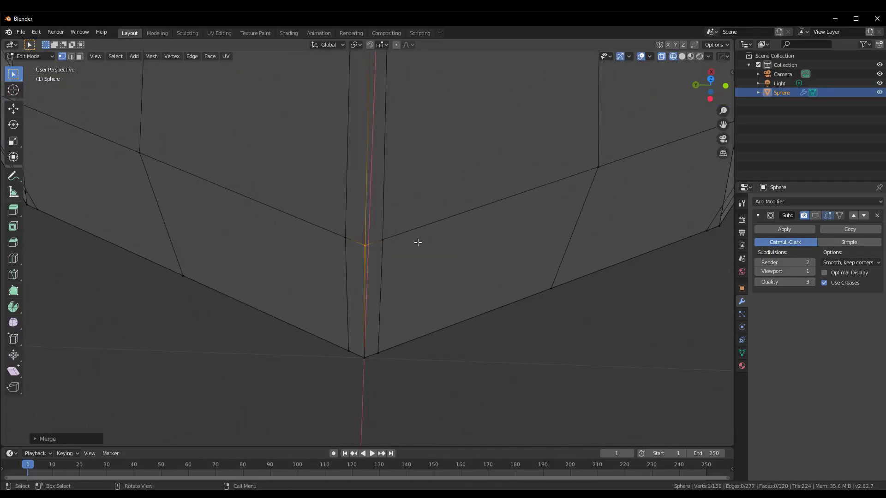
# - Merge the seam's bottom-tip vertices and show the Subdivision modifier in Edit Mode
pyautogui.press('b')
pyautogui.moveTo(361, 347); pyautogui.dragTo(377, 376)
pyautogui.rightClick(367, 359)
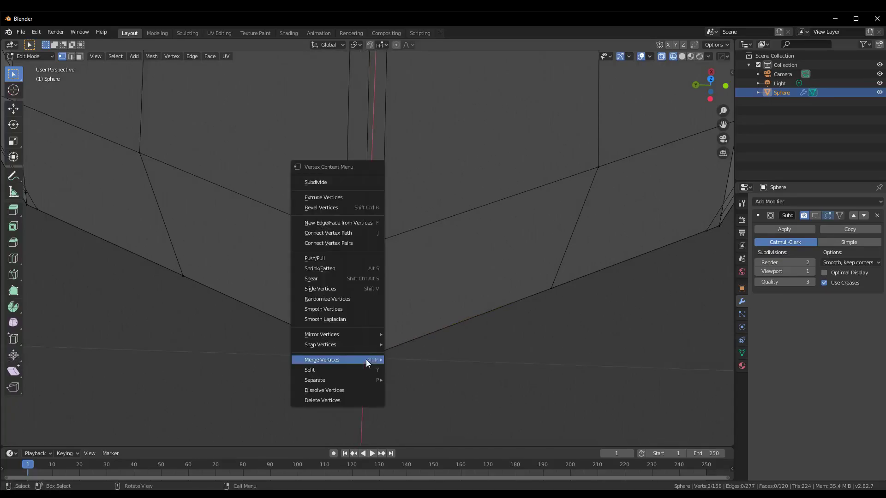
pyautogui.moveTo(333, 360)
pyautogui.click(406, 361)
pyautogui.scroll(-3, 530, 341)
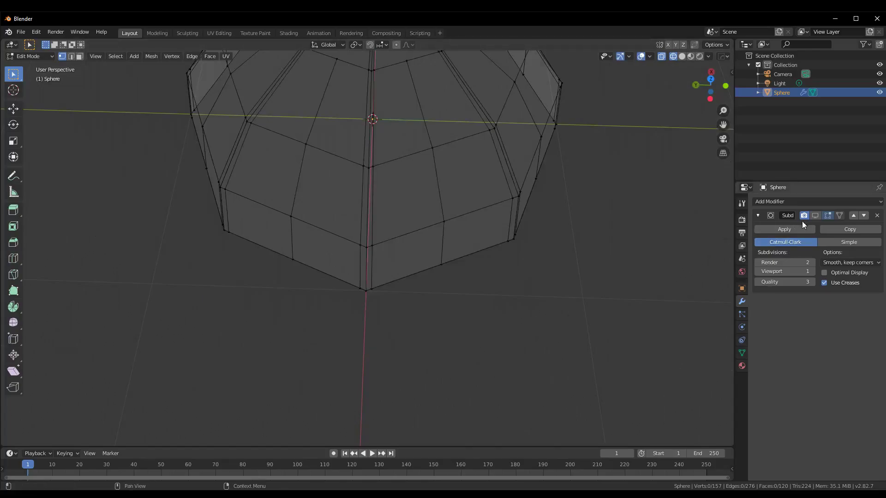
pyautogui.click(816, 215)
pyautogui.hotkey('ctrl', 'Tab')
# - Toggle between Object and Edit Mode in solid shading while orbiting around the dome
pyautogui.click(456, 232)
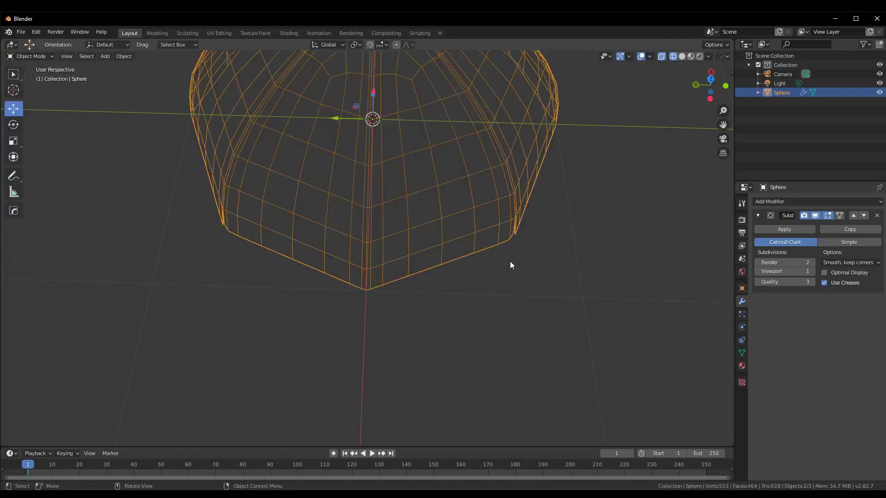
pyautogui.hotkey('ctrl', 'Tab')
pyautogui.click(616, 261)
pyautogui.press('z')
pyautogui.click(653, 260)
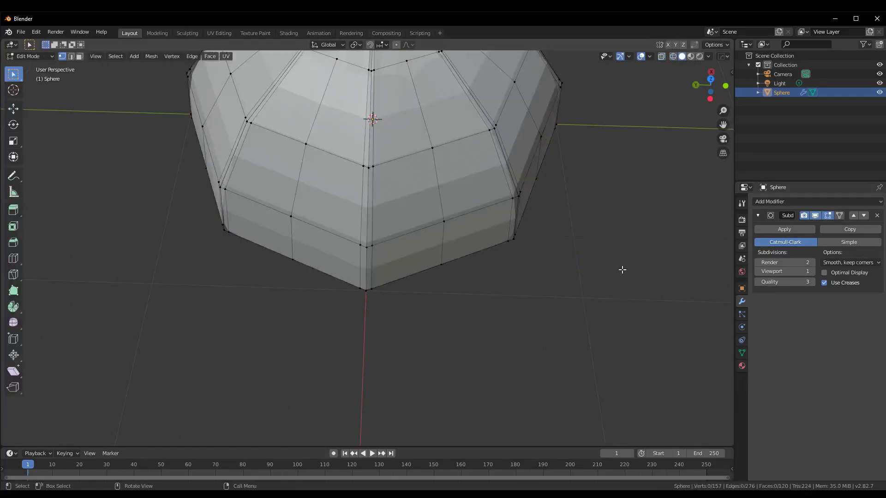
pyautogui.moveTo(621, 269); pyautogui.dragTo(637, 251, button='middle')
pyautogui.hotkey('ctrl', 'Tab')
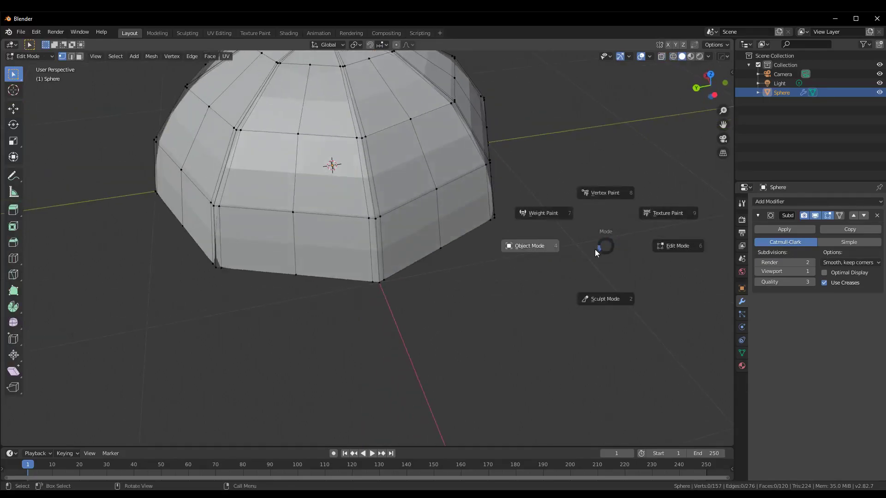
pyautogui.click(556, 249)
pyautogui.moveTo(622, 245)
pyautogui.mouseDown(button='middle')
pyautogui.moveTo(342, 245)
pyautogui.moveTo(414, 263)
pyautogui.moveTo(370, 263)
pyautogui.moveTo(508, 275)
pyautogui.moveTo(442, 316)
pyautogui.moveTo(394, 287)
pyautogui.mouseUp(button='middle')
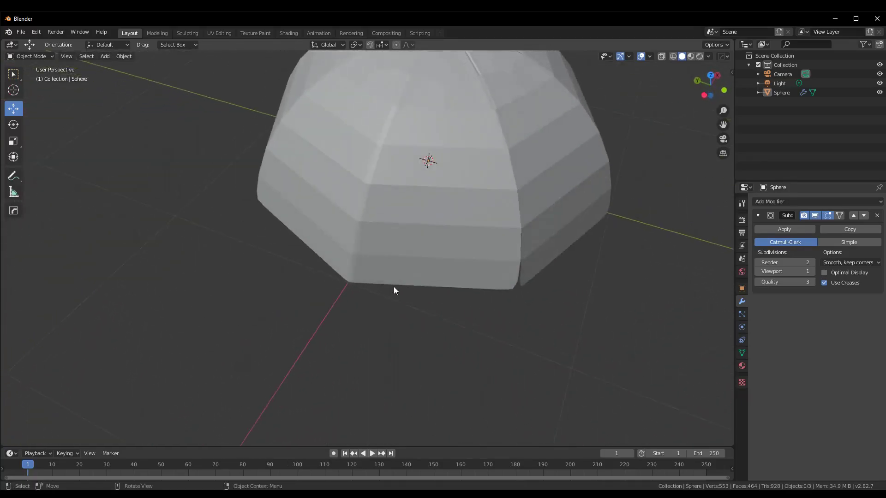
pyautogui.hotkey('ctrl', 'Tab')
pyautogui.click(482, 281)
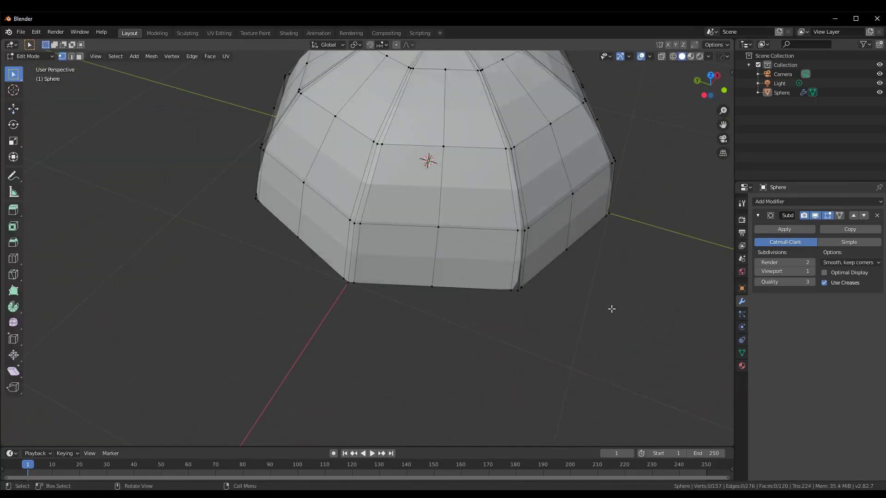
# - Hide the subdivided result and switch to wireframe shading, framing the dome's lower rim
pyautogui.scroll(-3, 558, 340)
pyautogui.moveTo(558, 340); pyautogui.dragTo(540, 350, button='middle')
pyautogui.scroll(5, 539, 351)
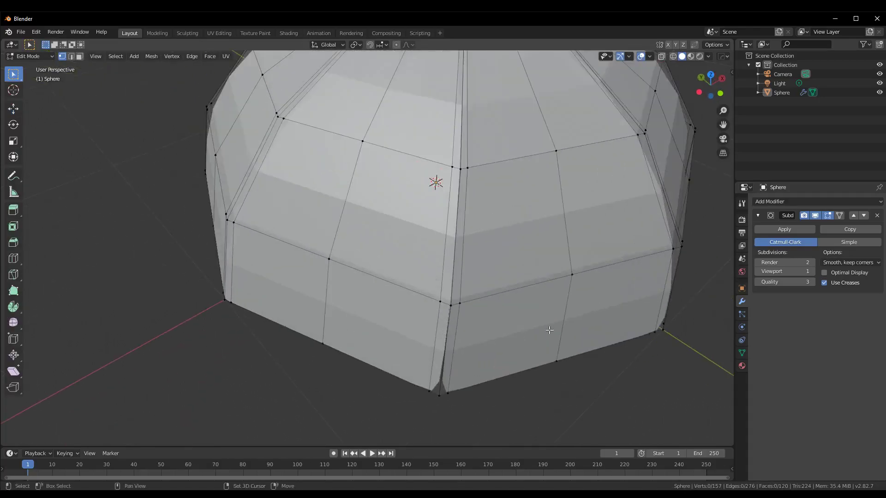
pyautogui.click(814, 215)
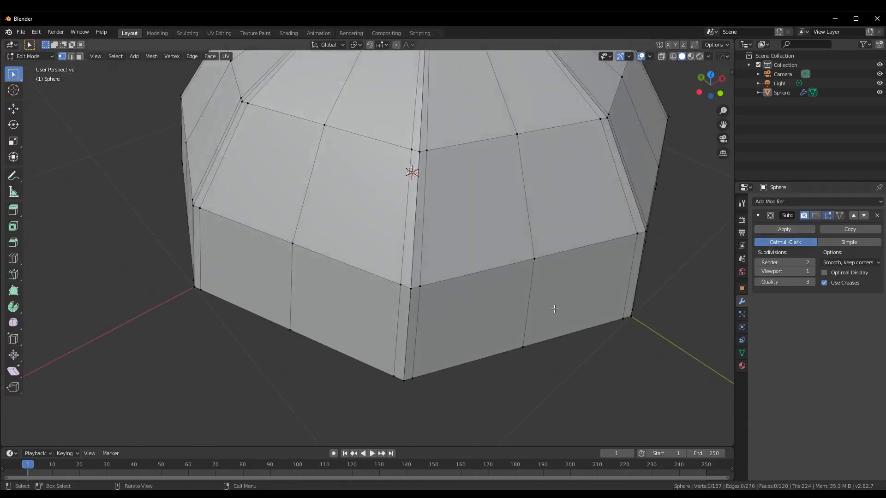
pyautogui.scroll(3, 550, 310)
pyautogui.moveTo(549, 310)
pyautogui.keyDown('shift'); pyautogui.mouseDown(button='middle')
pyautogui.moveTo(505, 238)
pyautogui.moveTo(503, 283)
pyautogui.mouseUp(button='middle'); pyautogui.keyUp('shift')
pyautogui.scroll(-2, 505, 239)
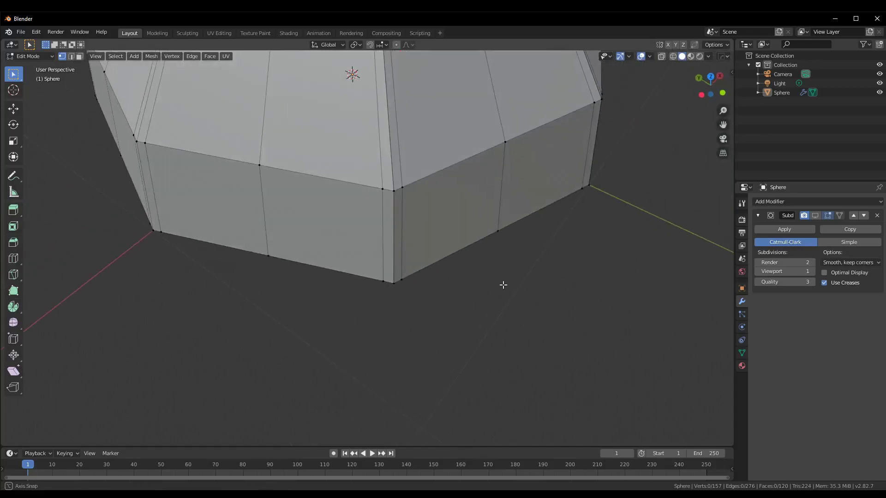
pyautogui.press('super')
pyautogui.click(528, 289)
pyautogui.press('z')
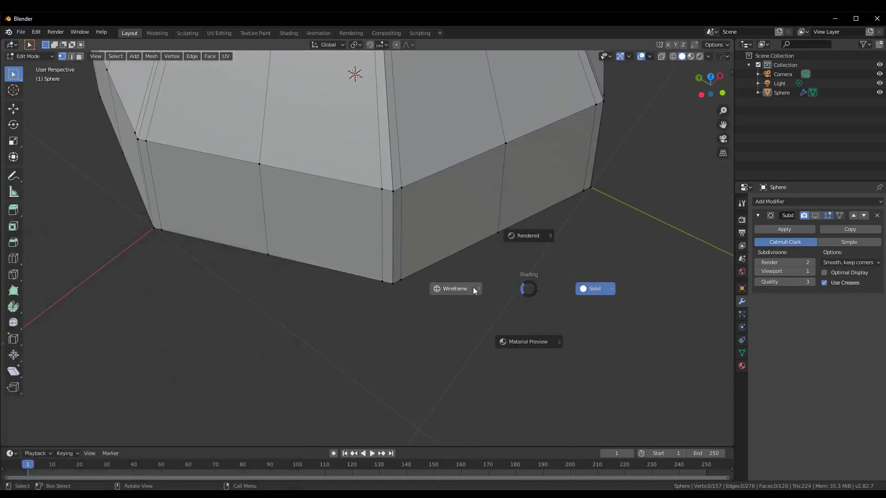
pyautogui.click(450, 287)
pyautogui.scroll(2, 504, 235)
pyautogui.scroll(-4, 505, 228)
pyautogui.scroll(3, 502, 245)
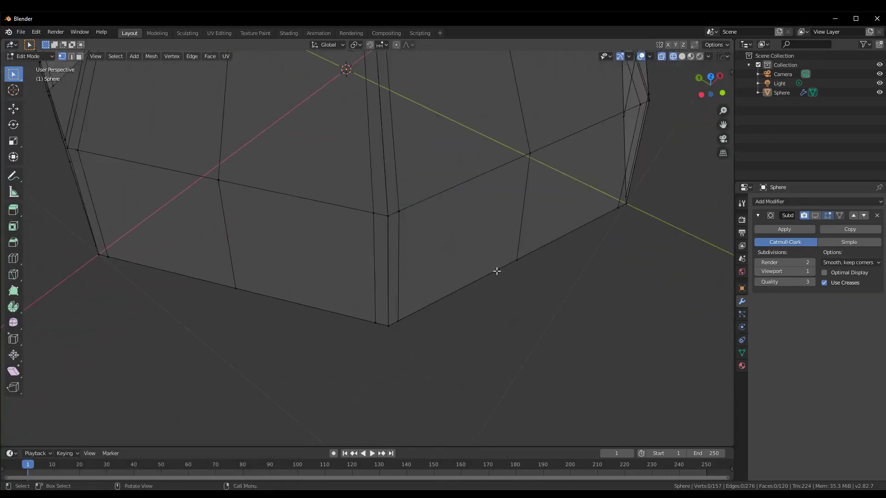
pyautogui.scroll(1, 403, 323)
# - Merge the doubled seam vertices at the bottom corner at center
pyautogui.moveTo(406, 371); pyautogui.dragTo(379, 336)
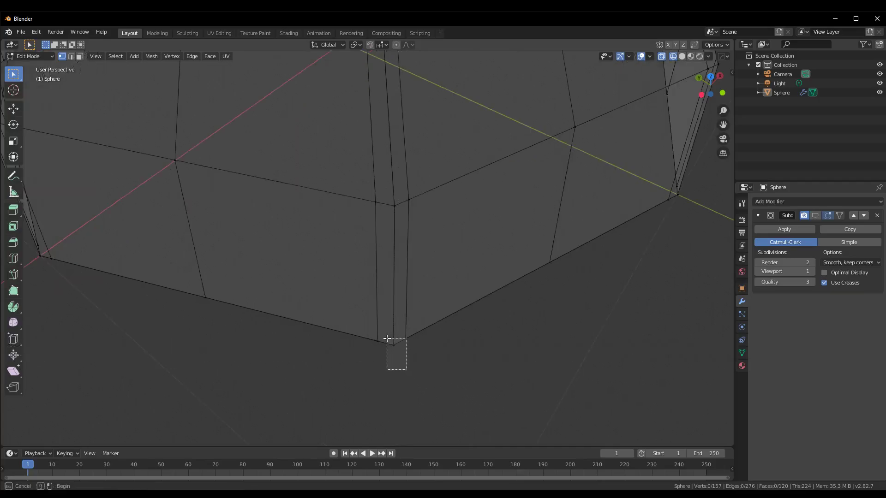
pyautogui.keyDown('ctrl'); pyautogui.moveTo(404, 373); pyautogui.dragTo(400, 337); pyautogui.keyUp('ctrl')
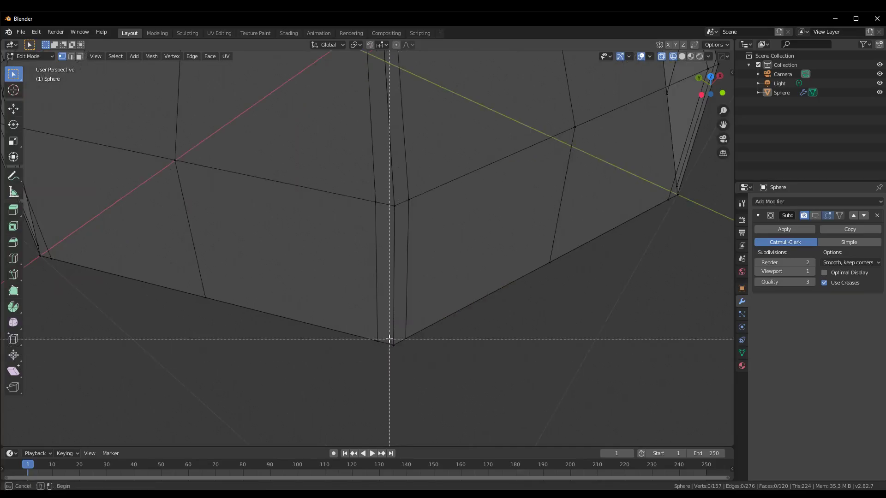
pyautogui.rightClick(394, 363)
pyautogui.rightClick(391, 349)
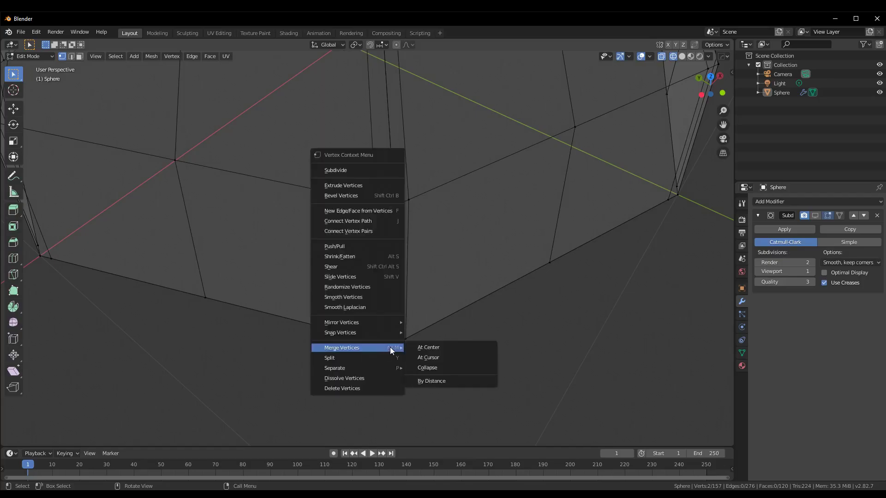
pyautogui.click(422, 351)
# - Merge the next three overlapping vertex pairs up the seam at center
pyautogui.keyDown('shift'); pyautogui.moveTo(439, 244); pyautogui.dragTo(413, 290, button='middle'); pyautogui.keyUp('shift')
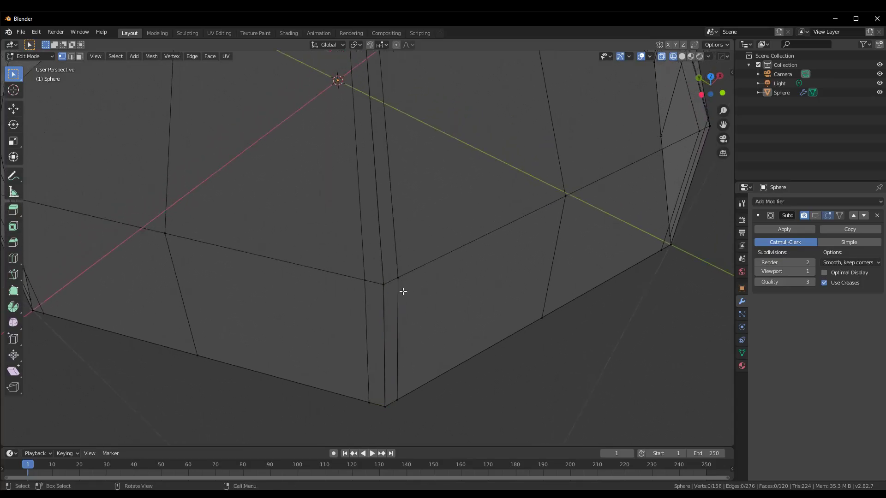
pyautogui.press('b')
pyautogui.moveTo(377, 267); pyautogui.dragTo(390, 302)
pyautogui.rightClick(408, 286)
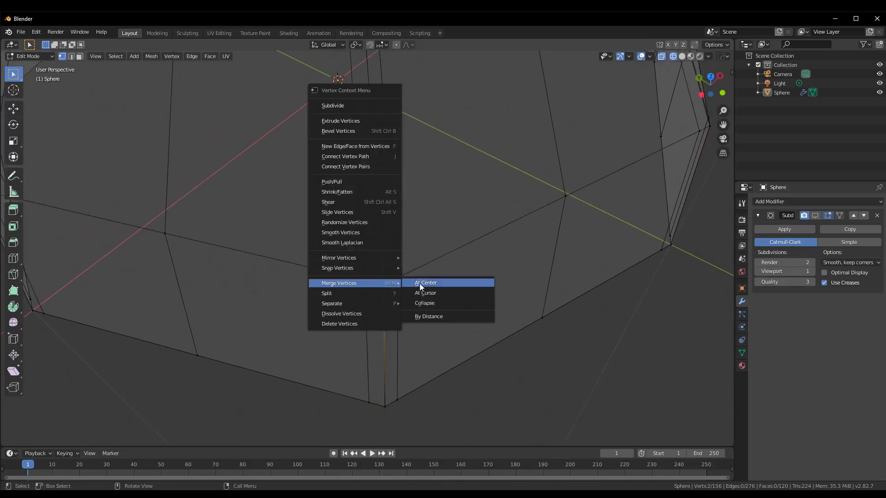
pyautogui.click(419, 283)
pyautogui.moveTo(419, 283)
pyautogui.keyDown('shift'); pyautogui.mouseDown(button='middle')
pyautogui.moveTo(472, 229)
pyautogui.moveTo(486, 406)
pyautogui.moveTo(453, 316)
pyautogui.moveTo(393, 286)
pyautogui.mouseUp(button='middle'); pyautogui.keyUp('shift')
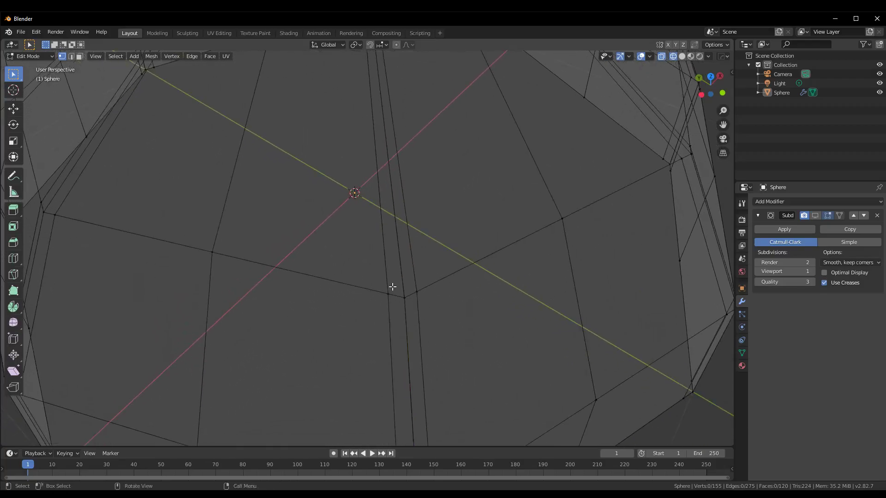
pyautogui.rightClick(407, 307)
pyautogui.click(443, 304)
pyautogui.moveTo(443, 304)
pyautogui.keyDown('shift'); pyautogui.mouseDown(button='middle')
pyautogui.moveTo(509, 192)
pyautogui.moveTo(516, 377)
pyautogui.moveTo(430, 270)
pyautogui.mouseUp(button='middle'); pyautogui.keyUp('shift')
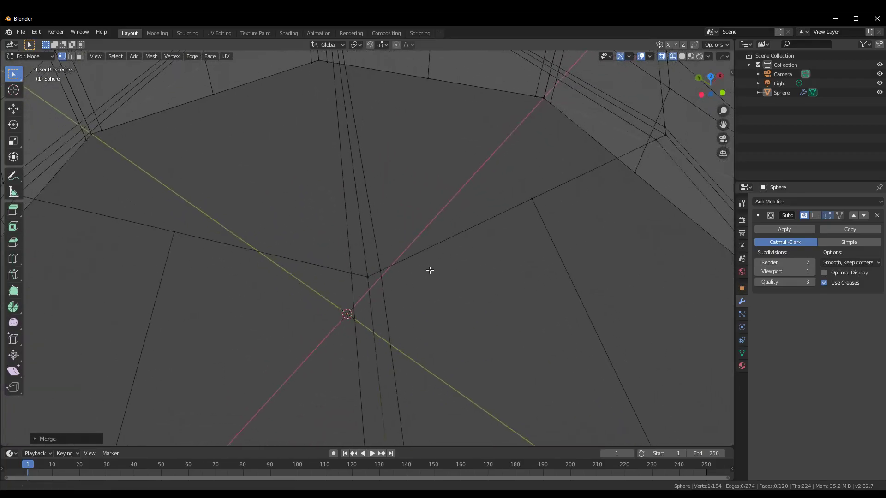
pyautogui.keyDown('shift'); pyautogui.click(368, 277); pyautogui.keyUp('shift')
pyautogui.rightClick(368, 277)
pyautogui.click(406, 275)
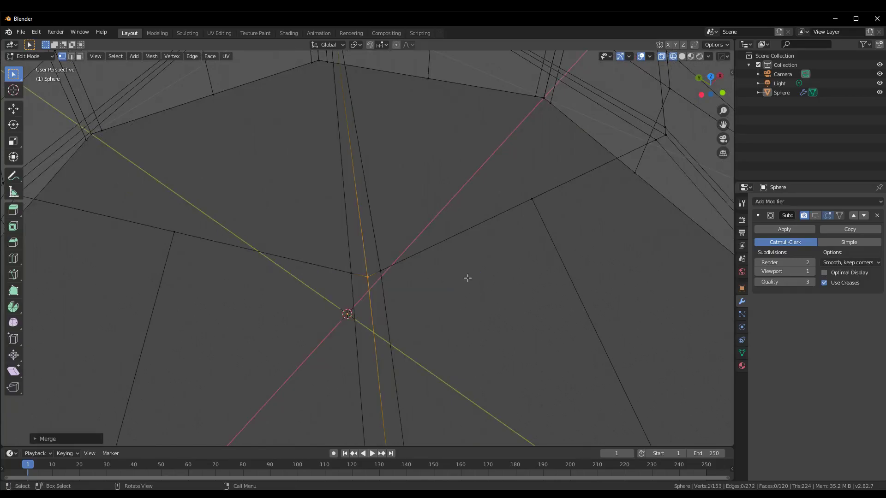
# - Orbit around the dome, merge another selected seam pair, then clear the selection
pyautogui.scroll(-2, 466, 277)
pyautogui.scroll(-2, 506, 287)
pyautogui.moveTo(493, 344)
pyautogui.mouseDown(button='middle')
pyautogui.moveTo(438, 352)
pyautogui.moveTo(405, 325)
pyautogui.moveTo(448, 283)
pyautogui.mouseUp(button='middle')
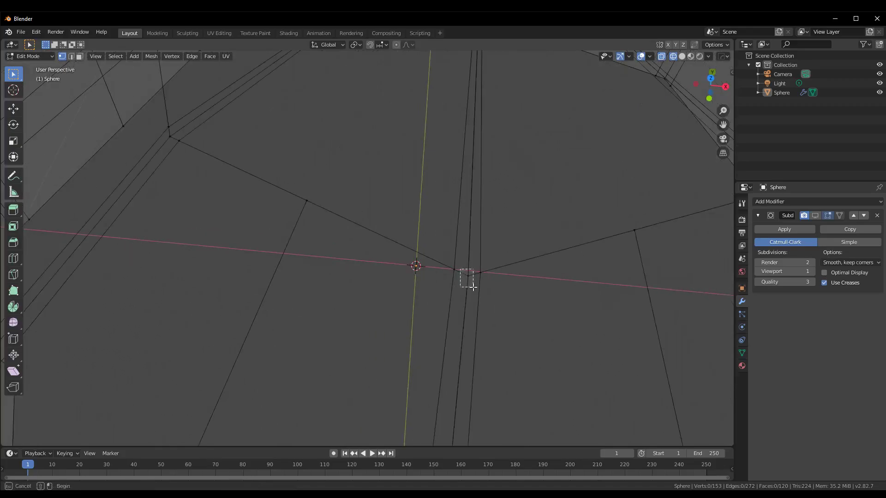
pyautogui.rightClick(466, 280)
pyautogui.click(540, 280)
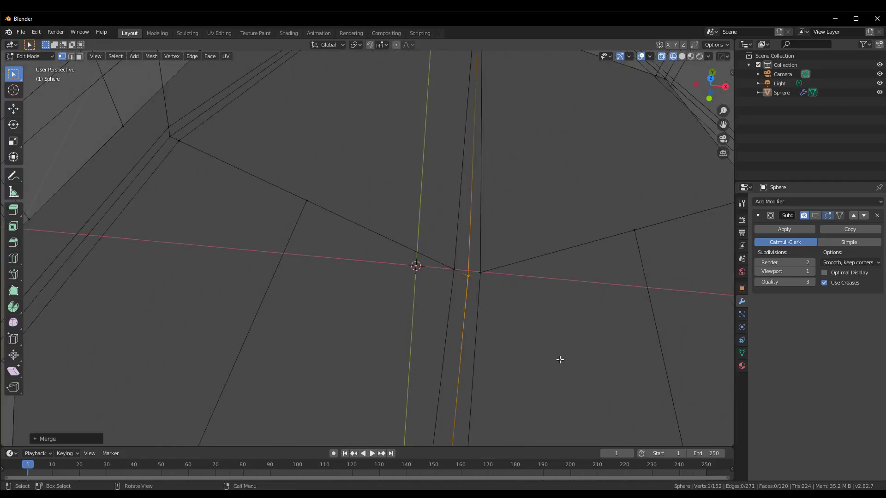
pyautogui.scroll(-3, 560, 359)
pyautogui.moveTo(548, 360); pyautogui.dragTo(544, 340, button='middle')
pyautogui.scroll(-2, 544, 351)
pyautogui.click(544, 359)
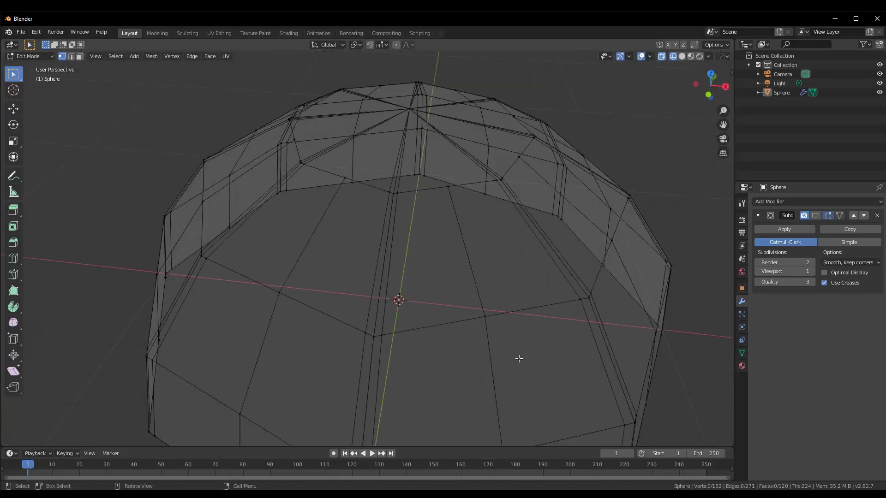
# - Weld two more doubled vertex pairs along the seam into single vertices
pyautogui.scroll(2, 447, 344)
pyautogui.scroll(1, 415, 351)
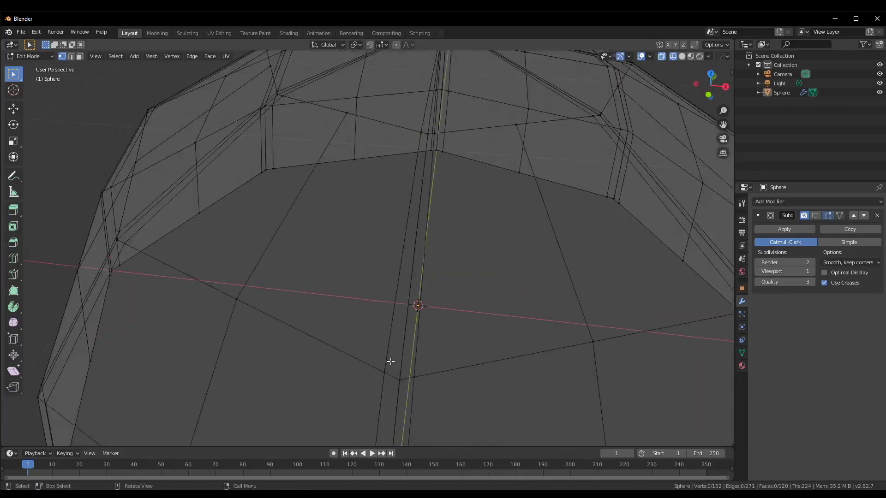
pyautogui.moveTo(406, 390); pyautogui.dragTo(406, 386)
pyautogui.rightClick(407, 386)
pyautogui.click(431, 382)
pyautogui.keyDown('shift'); pyautogui.moveTo(533, 328); pyautogui.dragTo(534, 211, button='middle'); pyautogui.keyUp('shift')
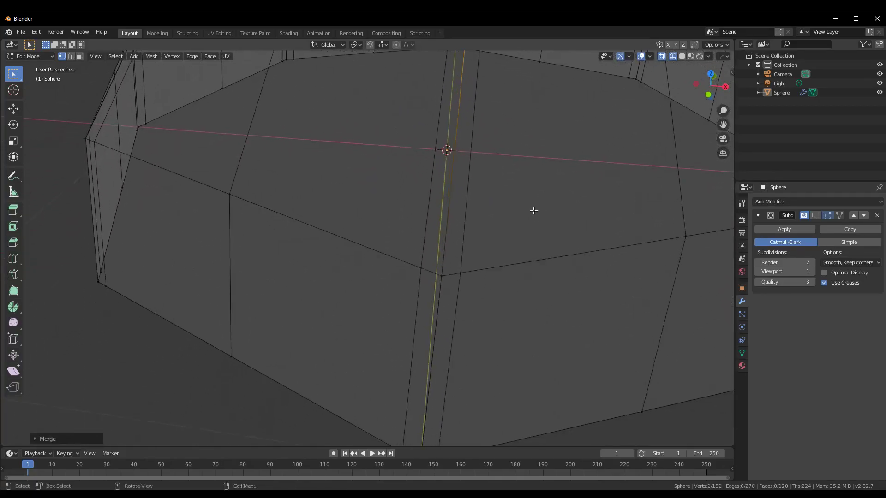
pyautogui.moveTo(429, 264); pyautogui.dragTo(450, 301)
pyautogui.rightClick(448, 282)
pyautogui.click(465, 286)
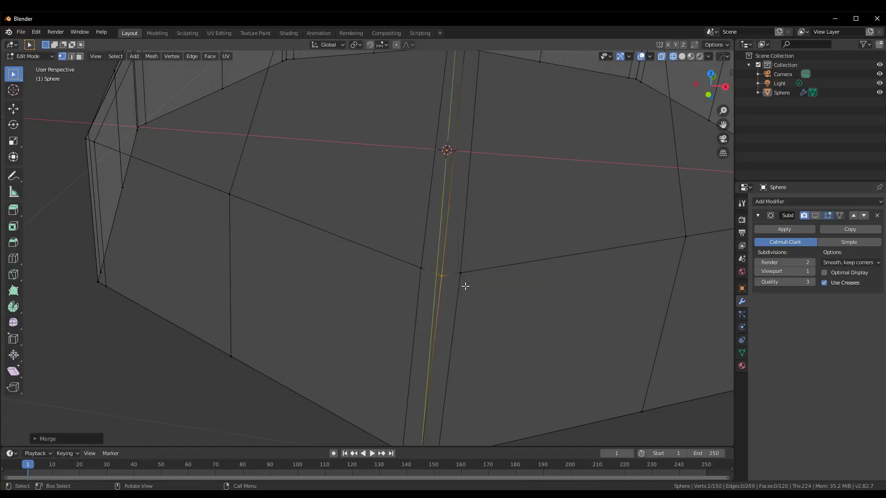
# - Reframe the dome and merge the next two seam vertex pairs
pyautogui.keyDown('shift'); pyautogui.moveTo(515, 376); pyautogui.dragTo(458, 299, button='middle'); pyautogui.keyUp('shift')
pyautogui.moveTo(410, 337); pyautogui.dragTo(410, 339)
pyautogui.rightClick(410, 340)
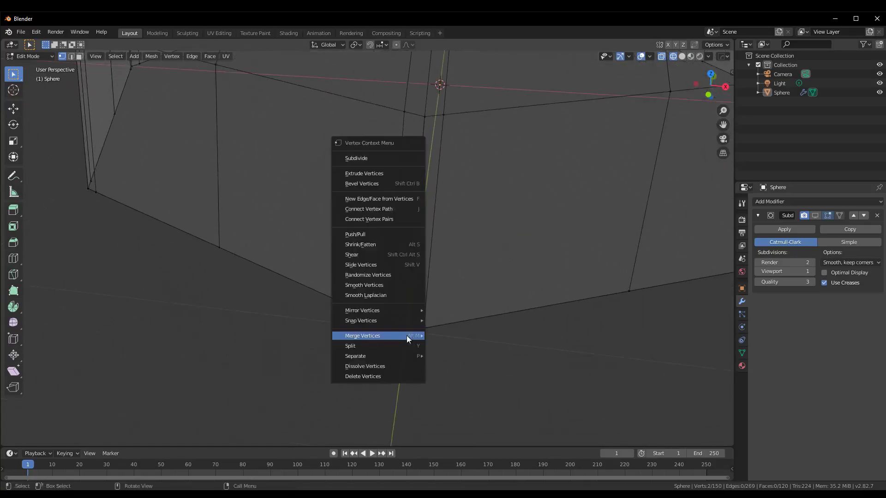
pyautogui.click(439, 346)
pyautogui.moveTo(552, 313)
pyautogui.mouseDown(button='middle')
pyautogui.moveTo(544, 310)
pyautogui.moveTo(587, 243)
pyautogui.moveTo(452, 332)
pyautogui.mouseUp(button='middle')
pyautogui.moveTo(428, 150); pyautogui.dragTo(422, 144)
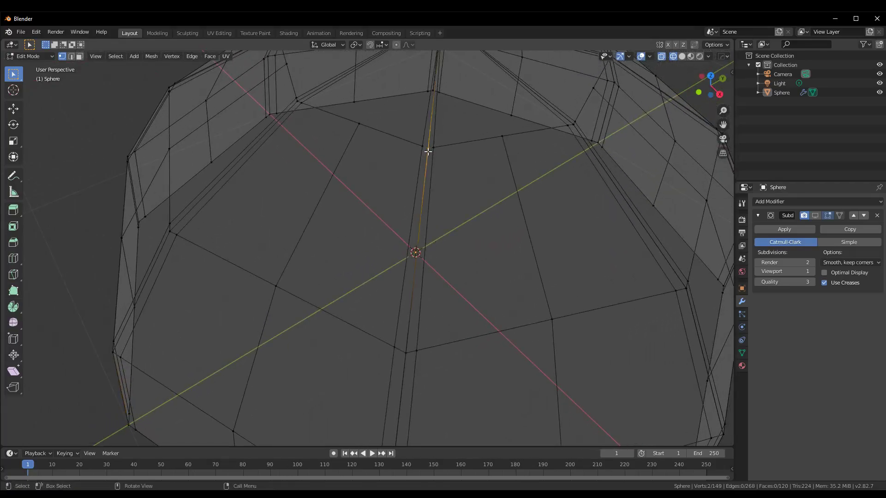
pyautogui.rightClick(434, 156)
pyautogui.click(463, 237)
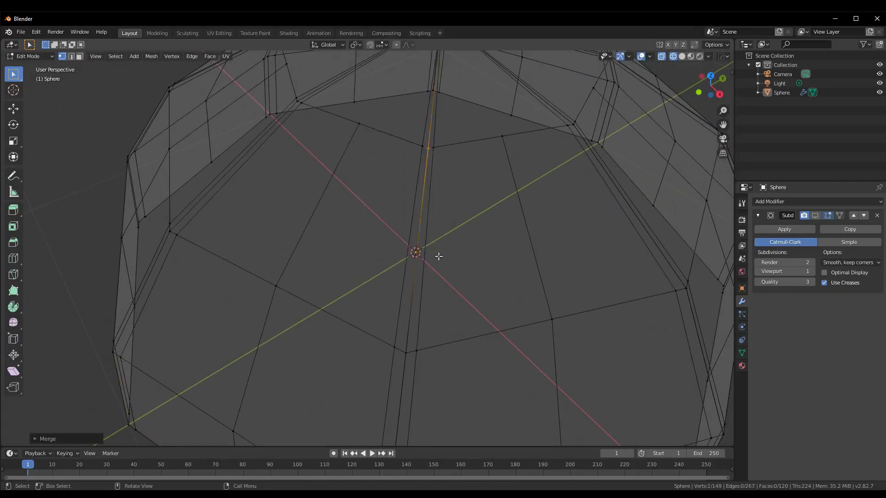
# - Merge the remaining seam pairs down to the bottom rim, reaching 145 vertices
pyautogui.keyDown('shift'); pyautogui.click(406, 351); pyautogui.keyUp('shift')
pyautogui.rightClick(410, 354)
pyautogui.click(439, 354)
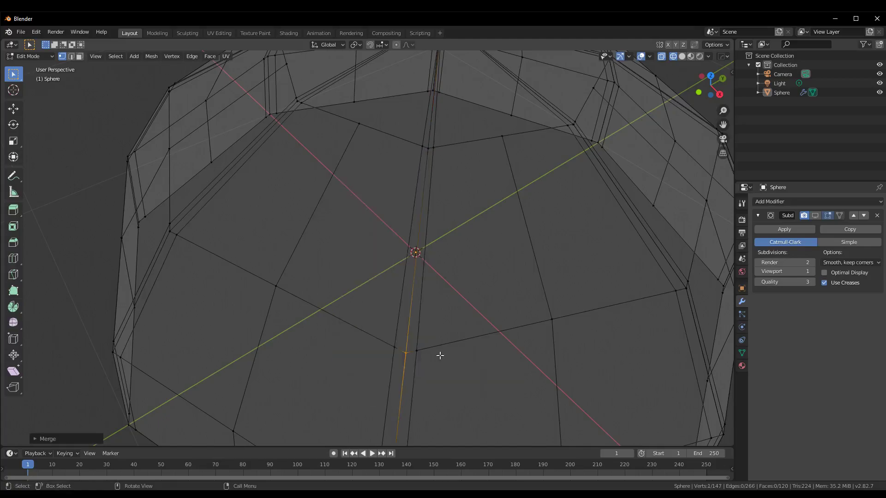
pyautogui.moveTo(439, 354)
pyautogui.keyDown('ctrl'); pyautogui.mouseDown(button='middle')
pyautogui.moveTo(528, 243)
pyautogui.moveTo(405, 253)
pyautogui.mouseUp(button='middle'); pyautogui.keyUp('ctrl')
pyautogui.moveTo(417, 261); pyautogui.dragTo(415, 251)
pyautogui.rightClick(415, 251)
pyautogui.moveTo(380, 250)
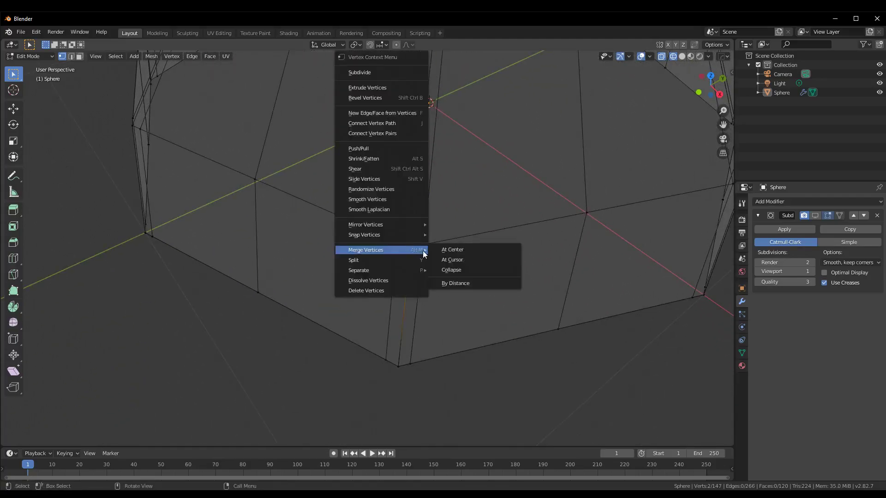
pyautogui.click(454, 258)
pyautogui.moveTo(395, 356); pyautogui.dragTo(399, 372)
pyautogui.rightClick(399, 372)
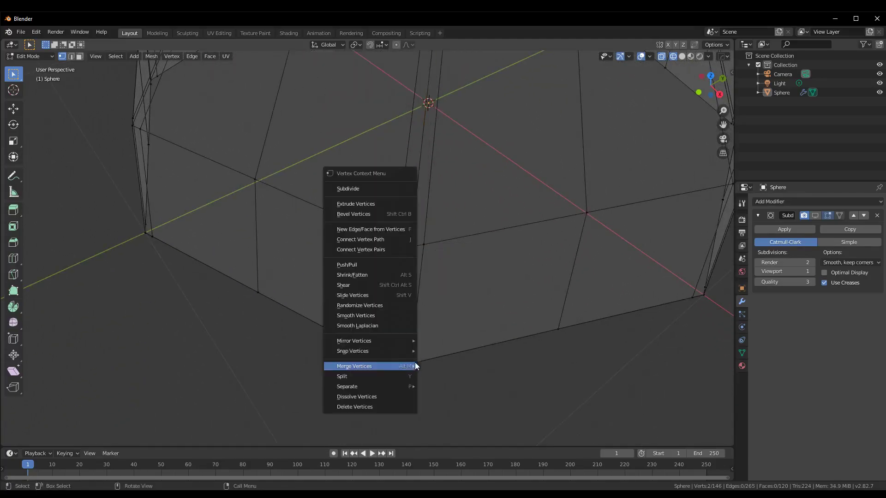
pyautogui.click(462, 368)
pyautogui.moveTo(596, 369)
pyautogui.mouseDown(button='middle')
pyautogui.moveTo(564, 367)
pyautogui.moveTo(550, 310)
pyautogui.moveTo(498, 339)
pyautogui.mouseUp(button='middle')
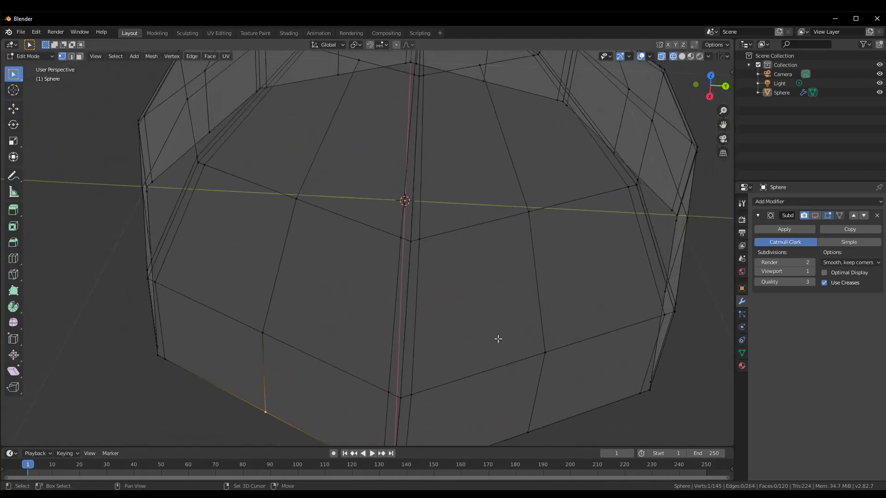
# - Merge the selected seam pairs and the doubled vertex pair at the rim
pyautogui.rightClick(419, 78)
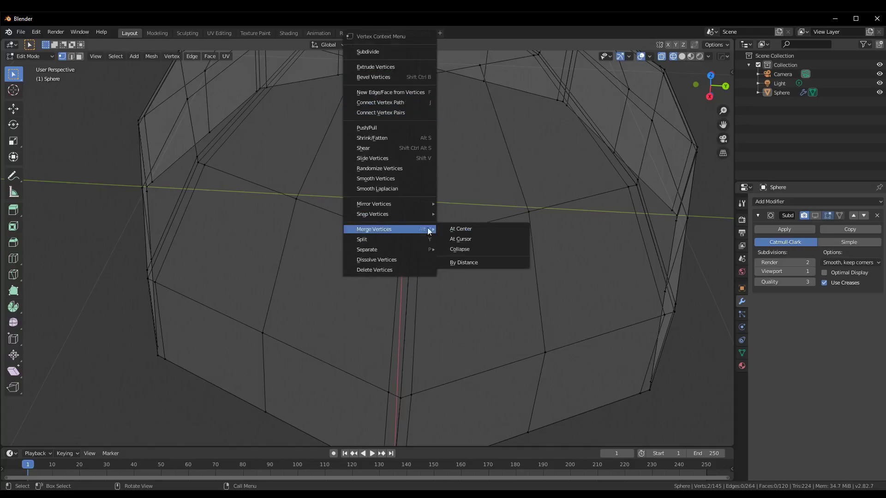
pyautogui.click(457, 229)
pyautogui.rightClick(416, 249)
pyautogui.moveTo(383, 243)
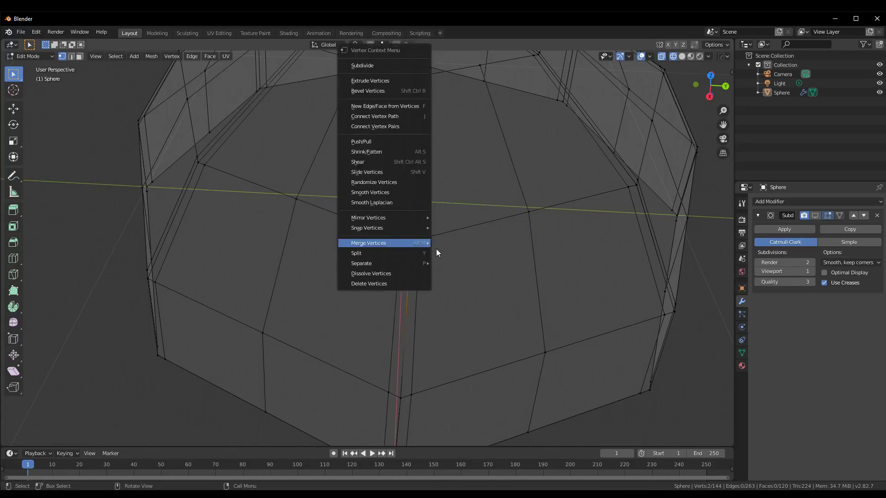
pyautogui.click(457, 241)
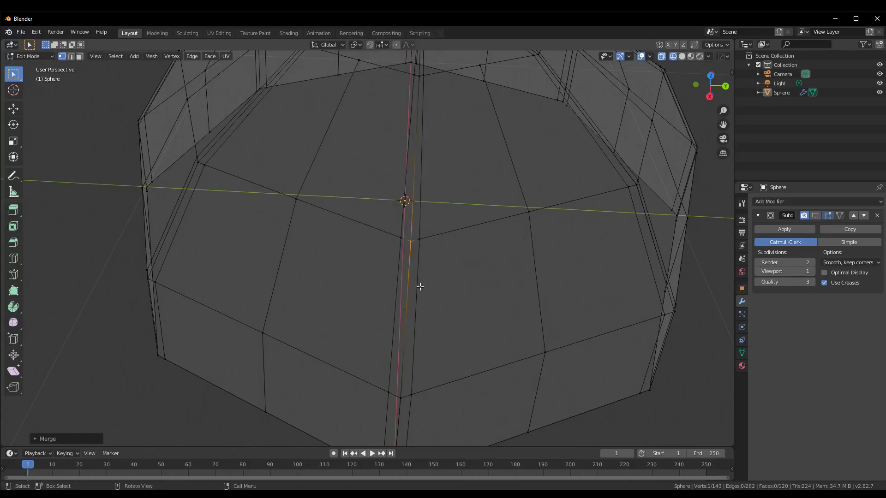
pyautogui.moveTo(397, 389); pyautogui.dragTo(407, 410)
pyautogui.rightClick(407, 410)
pyautogui.click(443, 403)
pyautogui.moveTo(436, 406); pyautogui.dragTo(479, 310, button='middle')
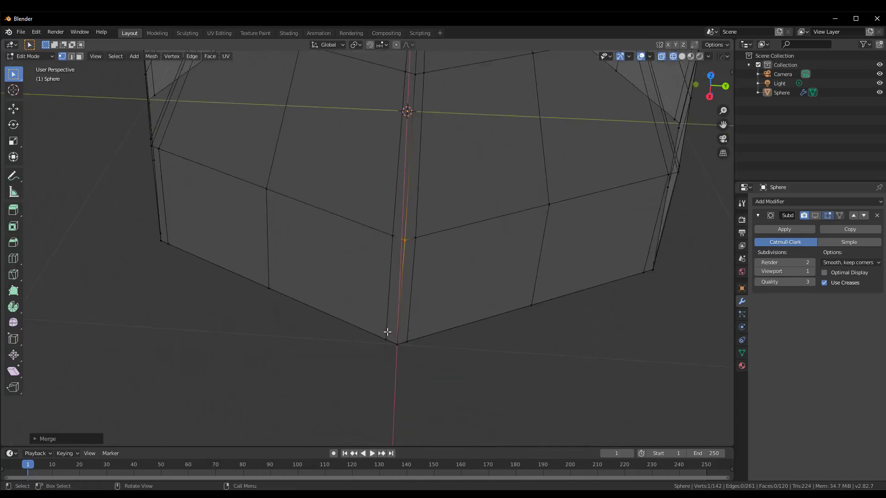
pyautogui.moveTo(387, 332); pyautogui.dragTo(399, 346)
pyautogui.rightClick(399, 346)
pyautogui.click(501, 365)
# - Orbit to another seam and merge its doubled pairs from top down to the rim
pyautogui.scroll(-2, 567, 343)
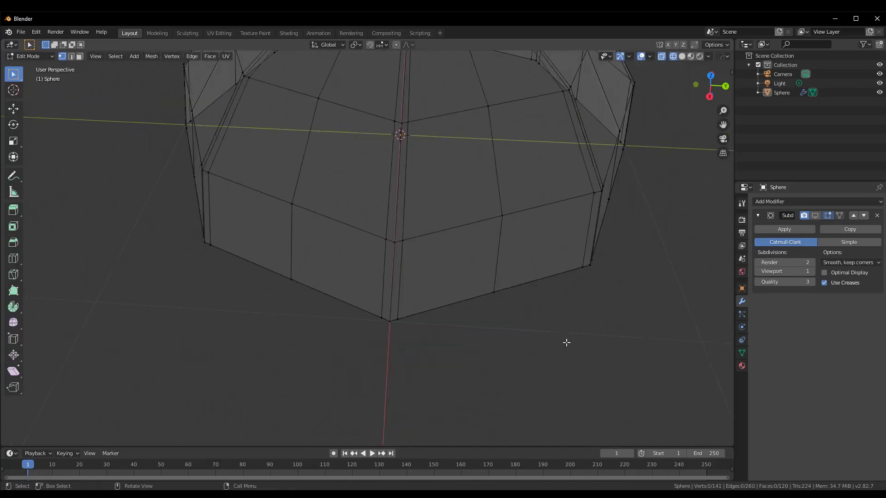
pyautogui.moveTo(567, 342)
pyautogui.mouseDown(button='middle')
pyautogui.moveTo(504, 356)
pyautogui.moveTo(486, 142)
pyautogui.mouseUp(button='middle')
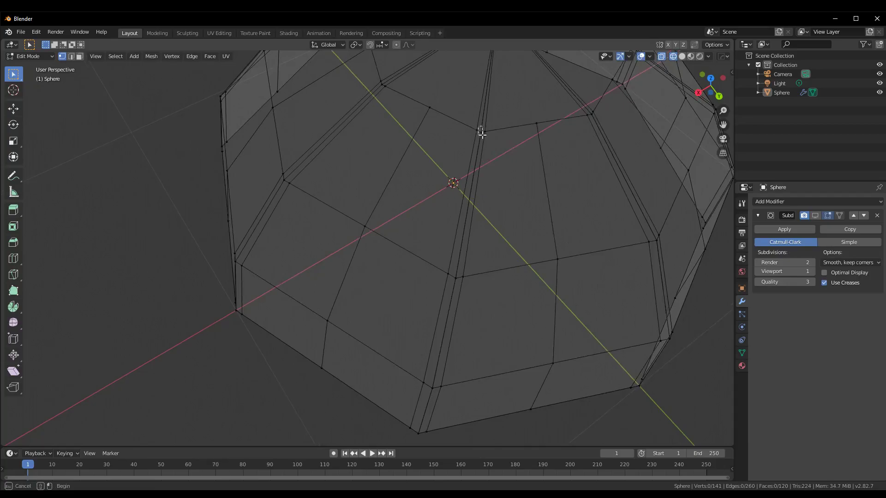
pyautogui.rightClick(480, 134)
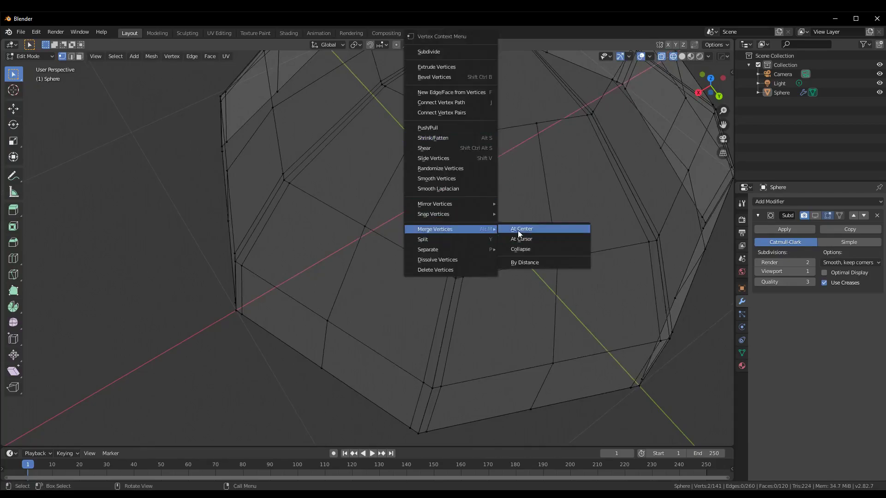
pyautogui.click(518, 231)
pyautogui.moveTo(461, 283); pyautogui.dragTo(459, 282)
pyautogui.rightClick(459, 283)
pyautogui.moveTo(413, 281)
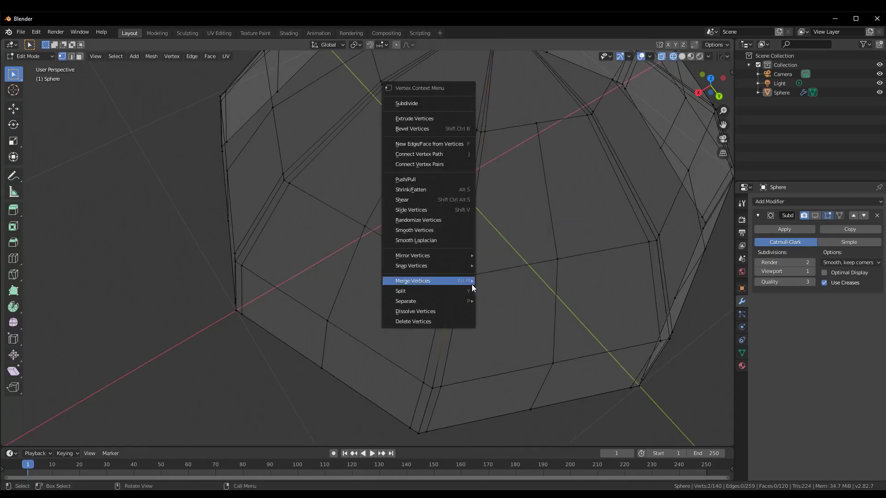
pyautogui.click(485, 282)
pyautogui.moveTo(438, 397); pyautogui.dragTo(437, 395)
pyautogui.rightClick(437, 393)
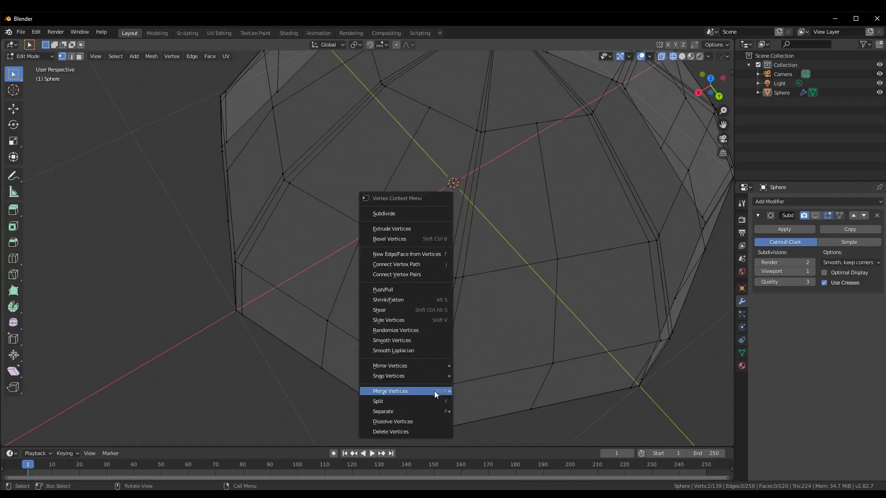
pyautogui.click(475, 390)
pyautogui.moveTo(391, 391)
pyautogui.click(415, 432)
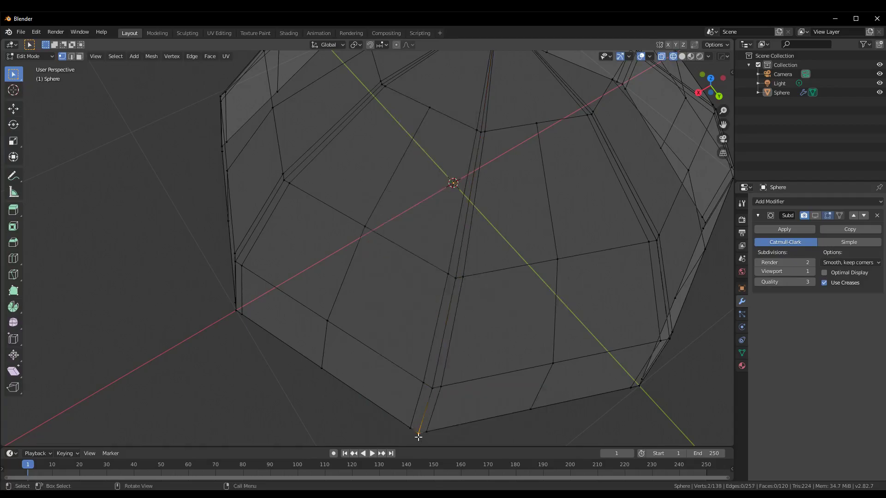
pyautogui.rightClick(417, 432)
pyautogui.click(457, 433)
# - Weld two more doubled vertex pairs along the next seam at center
pyautogui.moveTo(528, 403)
pyautogui.mouseDown(button='middle')
pyautogui.moveTo(539, 383)
pyautogui.moveTo(529, 349)
pyautogui.mouseUp(button='middle')
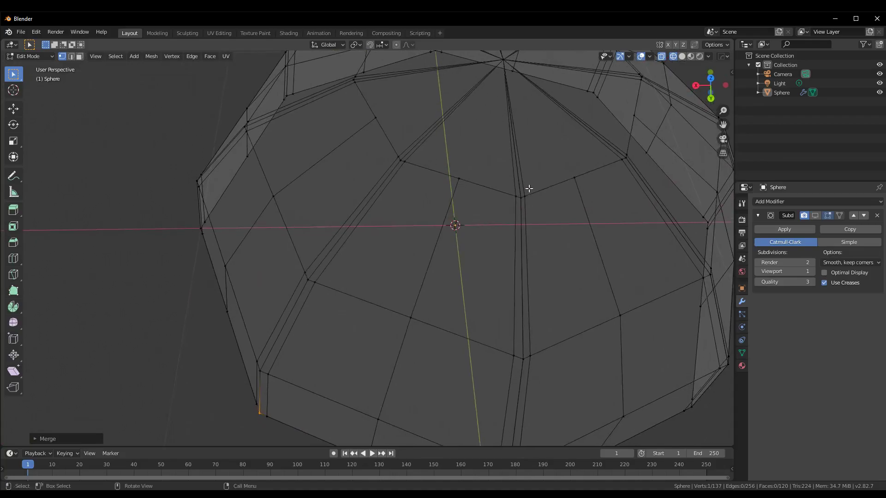
pyautogui.scroll(2, 604, 214)
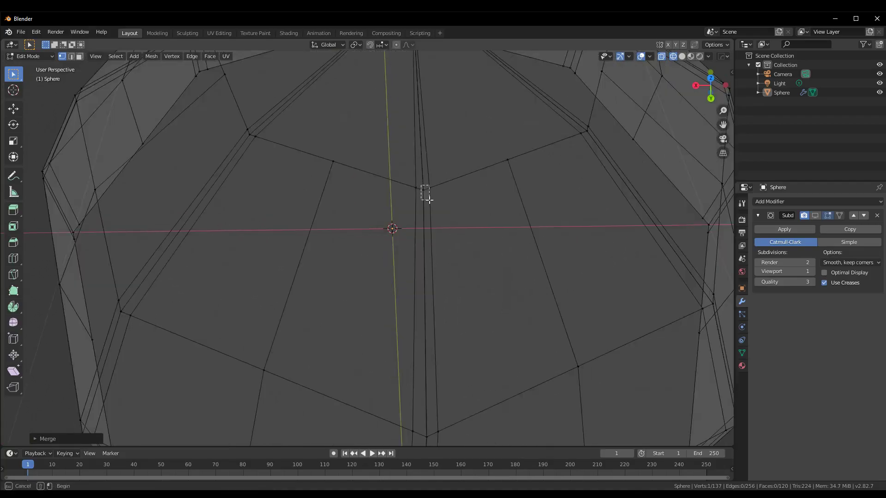
pyautogui.moveTo(428, 199); pyautogui.dragTo(429, 200)
pyautogui.rightClick(436, 199)
pyautogui.moveTo(377, 229)
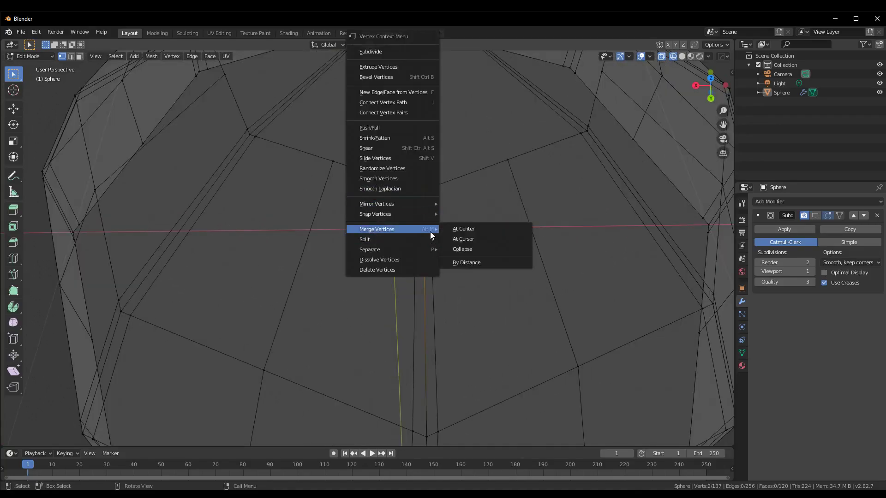
pyautogui.click(464, 229)
pyautogui.keyDown('shift'); pyautogui.moveTo(453, 297); pyautogui.dragTo(456, 263, button='middle'); pyautogui.keyUp('shift')
pyautogui.click(393, 246)
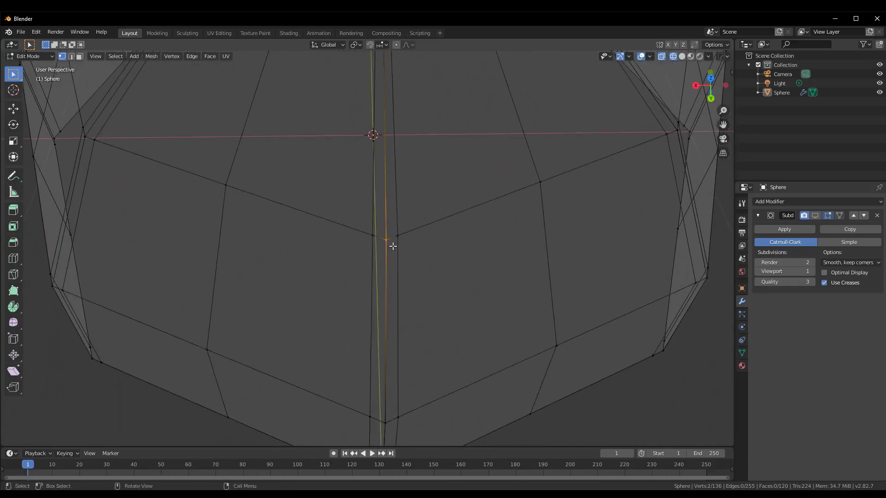
pyautogui.rightClick(392, 246)
pyautogui.click(427, 242)
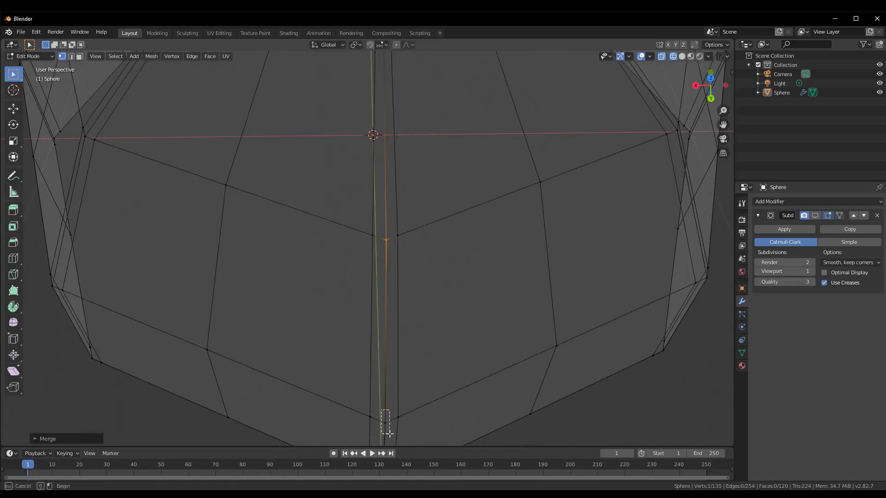
# - Merge the overlapping vertices at the dome's bottom tip into one
pyautogui.moveTo(389, 434); pyautogui.dragTo(390, 433)
pyautogui.rightClick(392, 429)
pyautogui.click(424, 425)
pyautogui.keyDown('shift'); pyautogui.moveTo(497, 372); pyautogui.dragTo(359, 306, button='middle'); pyautogui.keyUp('shift')
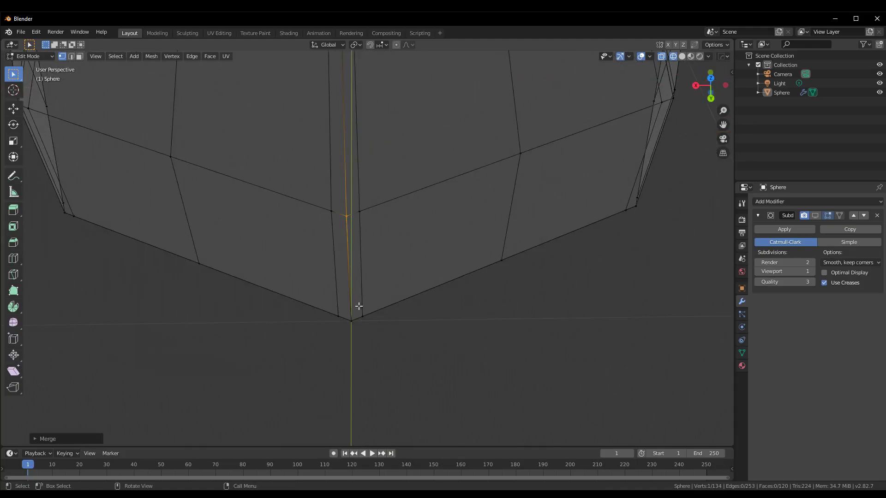
pyautogui.rightClick(358, 331)
pyautogui.click(390, 327)
# - Merge the overlapping vertices at the next two rim corners
pyautogui.moveTo(570, 328)
pyautogui.mouseDown(button='middle')
pyautogui.moveTo(530, 325)
pyautogui.moveTo(526, 285)
pyautogui.moveTo(407, 247)
pyautogui.mouseUp(button='middle')
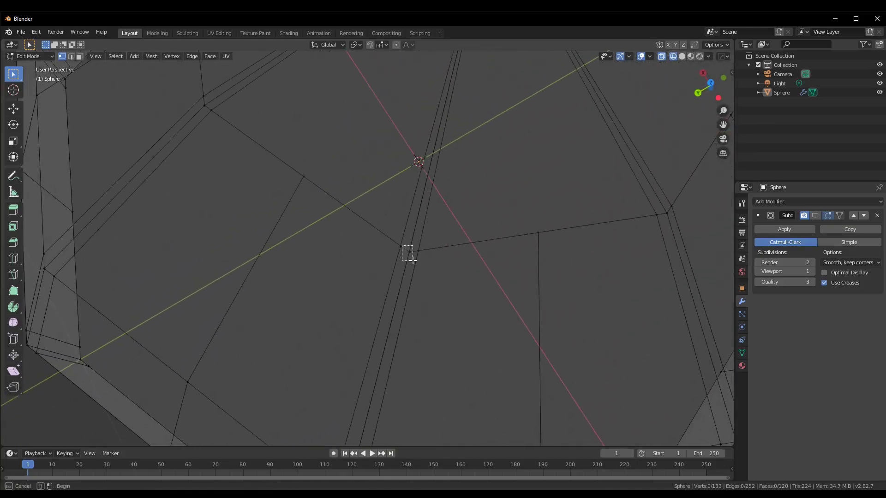
pyautogui.moveTo(402, 246); pyautogui.dragTo(412, 260)
pyautogui.rightClick(412, 259)
pyautogui.click(461, 254)
pyautogui.moveTo(462, 255)
pyautogui.mouseDown(button='middle')
pyautogui.moveTo(455, 328)
pyautogui.moveTo(397, 234)
pyautogui.mouseUp(button='middle')
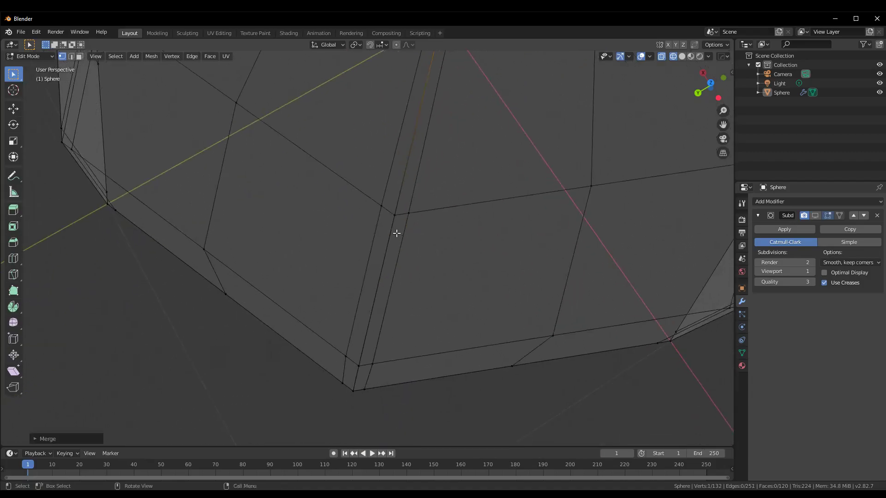
pyautogui.moveTo(391, 207); pyautogui.dragTo(398, 222)
pyautogui.rightClick(398, 227)
pyautogui.click(434, 229)
# - Merge the last corner vertex pairs, bringing the mesh to 129 vertices
pyautogui.moveTo(355, 366); pyautogui.dragTo(355, 394)
pyautogui.rightClick(365, 369)
pyautogui.click(377, 369)
pyautogui.rightClick(352, 390)
pyautogui.click(385, 391)
pyautogui.moveTo(501, 406); pyautogui.dragTo(544, 379, button='middle')
# - Show the Subdivision modifier's result in Edit Mode, then return the dome to Object Mode
pyautogui.click(813, 216)
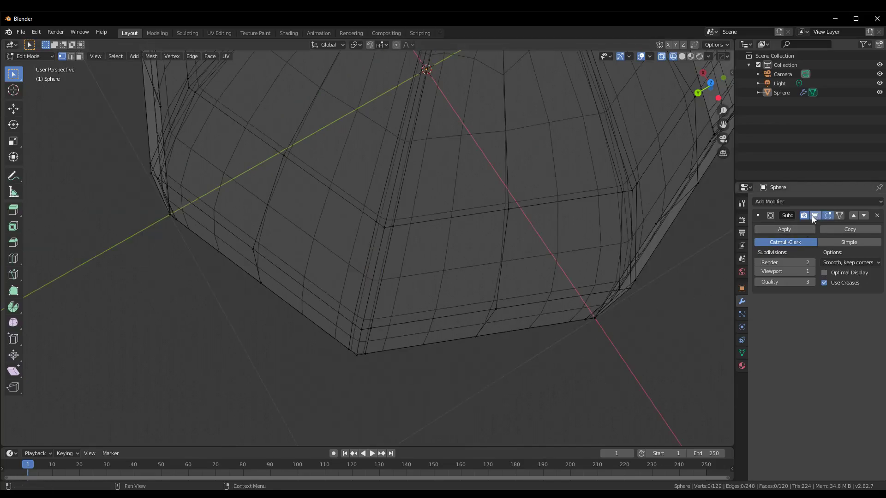
pyautogui.moveTo(677, 297)
pyautogui.mouseDown(button='middle')
pyautogui.moveTo(616, 328)
pyautogui.moveTo(591, 302)
pyautogui.moveTo(598, 286)
pyautogui.mouseUp(button='middle')
pyautogui.click(557, 305)
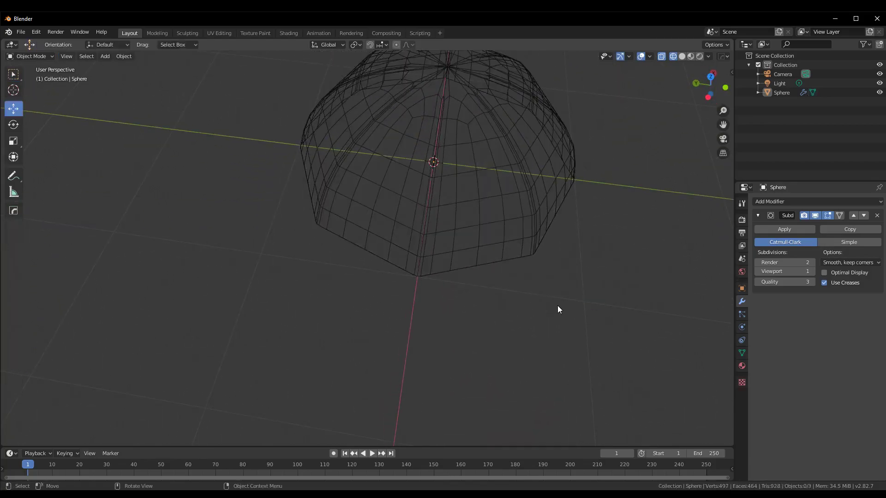
# - Switch the viewport to solid shading and raise the viewport subdivision level to 2
pyautogui.press('z')
pyautogui.click(649, 301)
pyautogui.moveTo(638, 301)
pyautogui.mouseDown(button='middle')
pyautogui.moveTo(527, 287)
pyautogui.moveTo(507, 264)
pyautogui.moveTo(596, 220)
pyautogui.moveTo(594, 256)
pyautogui.moveTo(556, 223)
pyautogui.moveTo(540, 328)
pyautogui.moveTo(497, 345)
pyautogui.moveTo(511, 326)
pyautogui.moveTo(544, 339)
pyautogui.moveTo(603, 322)
pyautogui.mouseUp(button='middle')
pyautogui.click(813, 272)
pyautogui.moveTo(553, 295)
pyautogui.mouseDown(button='middle')
pyautogui.moveTo(575, 312)
pyautogui.moveTo(602, 383)
pyautogui.moveTo(685, 393)
pyautogui.moveTo(692, 384)
pyautogui.moveTo(516, 303)
pyautogui.moveTo(439, 300)
pyautogui.moveTo(414, 208)
pyautogui.moveTo(409, 220)
pyautogui.moveTo(472, 322)
pyautogui.moveTo(536, 330)
pyautogui.mouseUp(button='middle')
# - Enter Edit Mode and repeatedly try moving the selected vertex, cancelling each attempt
pyautogui.click(594, 332)
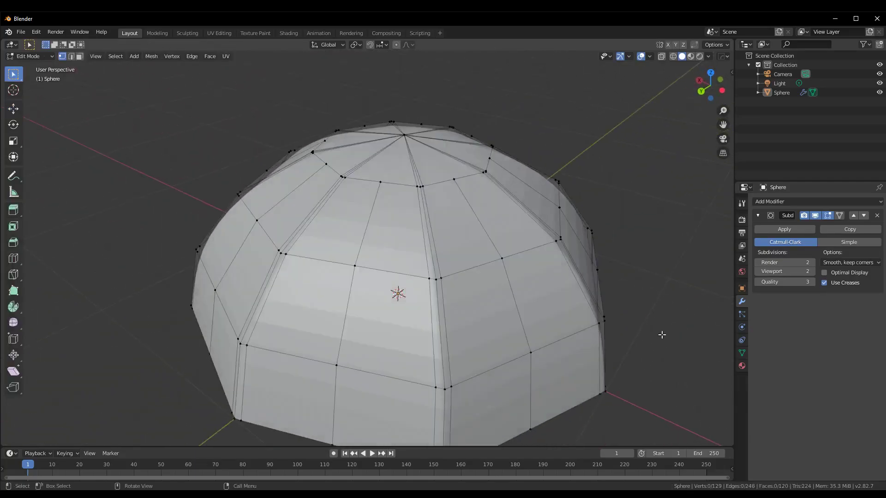
pyautogui.moveTo(604, 320); pyautogui.dragTo(503, 284, button='middle')
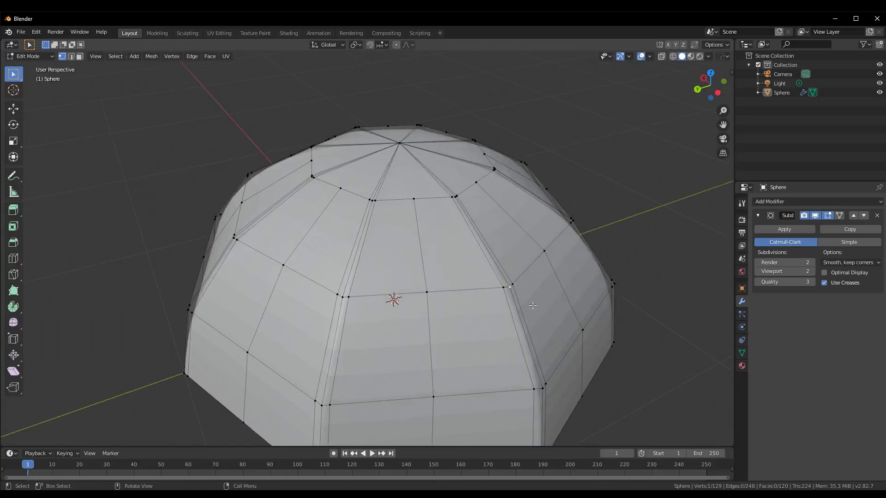
pyautogui.press('g')
pyautogui.press('Escape')
pyautogui.moveTo(626, 265); pyautogui.dragTo(512, 310, button='middle')
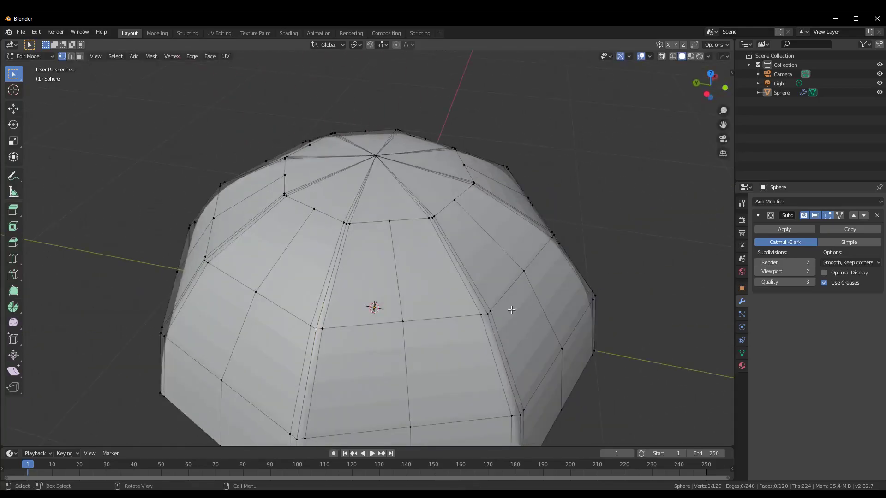
pyautogui.press('g')
pyautogui.press('Escape')
pyautogui.moveTo(576, 245); pyautogui.dragTo(548, 297, button='middle')
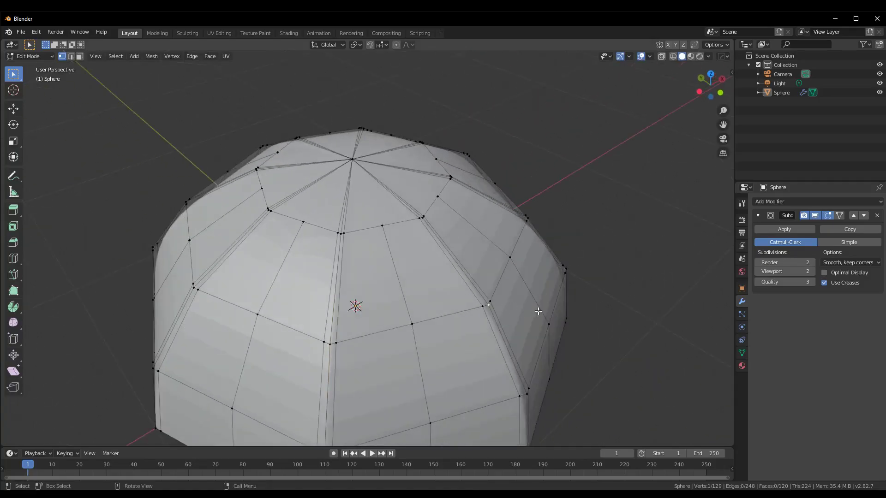
pyautogui.press('g')
pyautogui.press('Escape')
pyautogui.moveTo(609, 338); pyautogui.dragTo(610, 320, button='middle')
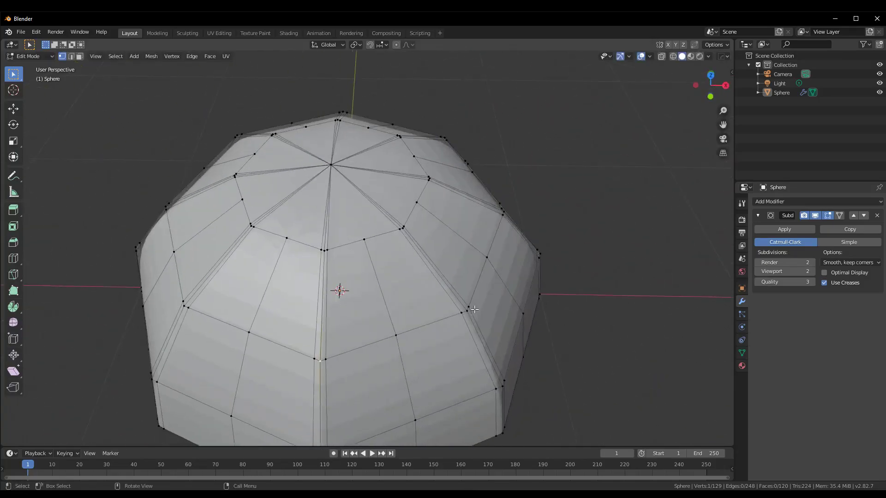
# - Move the selected rim vertex outward, then deselect it
pyautogui.press('g')
pyautogui.click(590, 360)
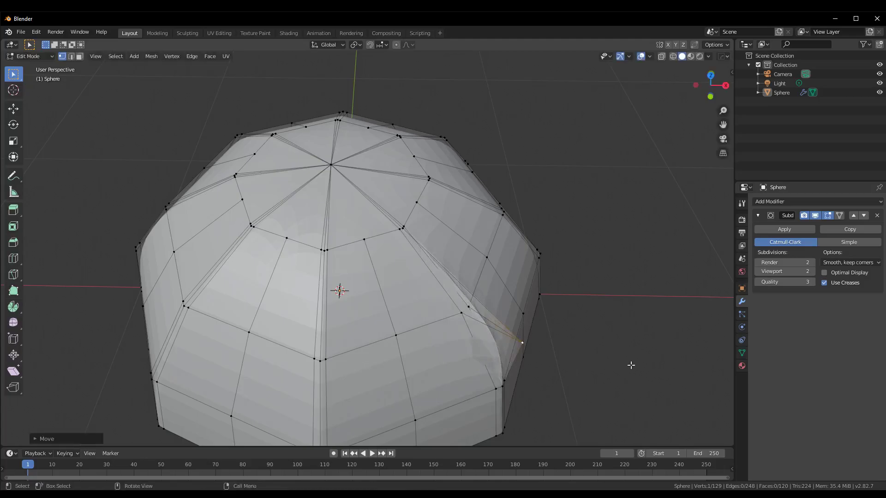
pyautogui.click(630, 366)
pyautogui.scroll(-2, 631, 364)
pyautogui.moveTo(631, 364)
pyautogui.mouseDown(button='middle')
pyautogui.moveTo(605, 346)
pyautogui.moveTo(630, 312)
pyautogui.moveTo(574, 313)
pyautogui.moveTo(576, 331)
pyautogui.mouseUp(button='middle')
pyautogui.scroll(1, 630, 312)
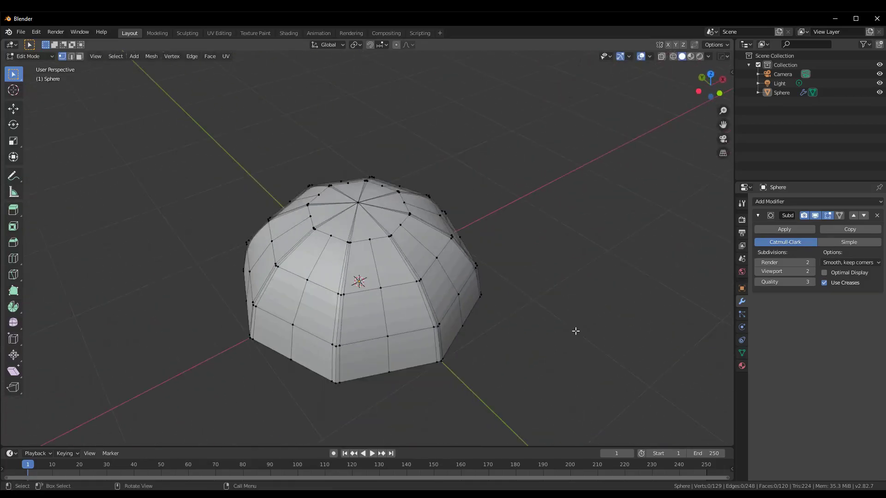
# - Stay in Edit Mode, switch to edge select, and hide the subdivided cage while editing
pyautogui.hotkey('ctrl', 'Tab')
pyautogui.click(600, 307)
pyautogui.scroll(2, 497, 326)
pyautogui.click(72, 57)
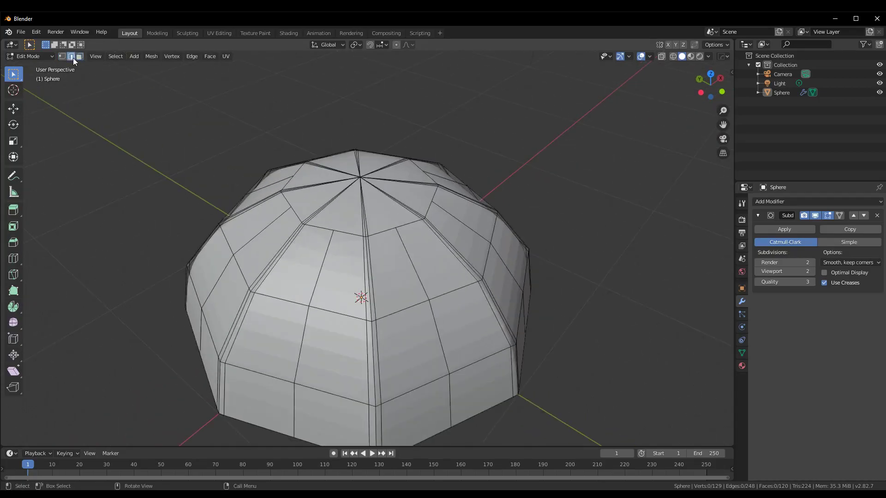
pyautogui.click(816, 215)
pyautogui.scroll(-2, 538, 340)
pyautogui.moveTo(538, 340); pyautogui.dragTo(372, 247, button='middle')
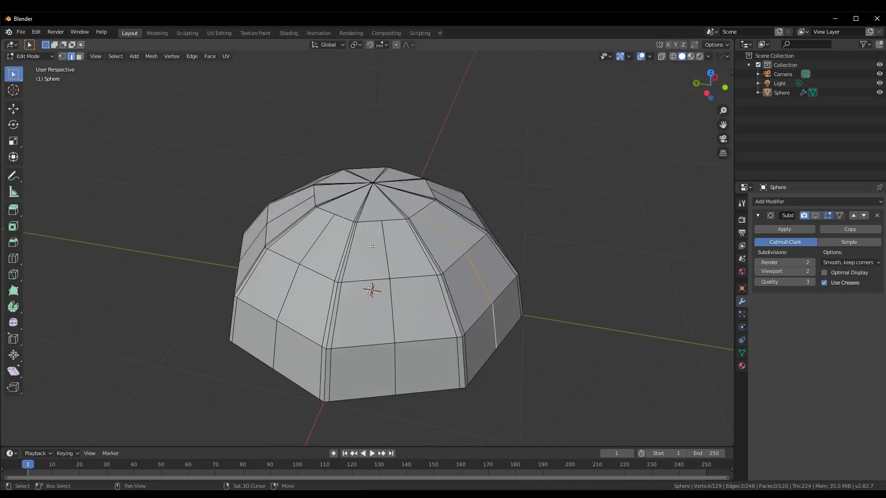
# - Shift-select the middle edge of each remaining dome panel
pyautogui.keyDown('shift'); pyautogui.click(387, 324); pyautogui.keyUp('shift')
pyautogui.moveTo(386, 324); pyautogui.dragTo(416, 262, button='middle')
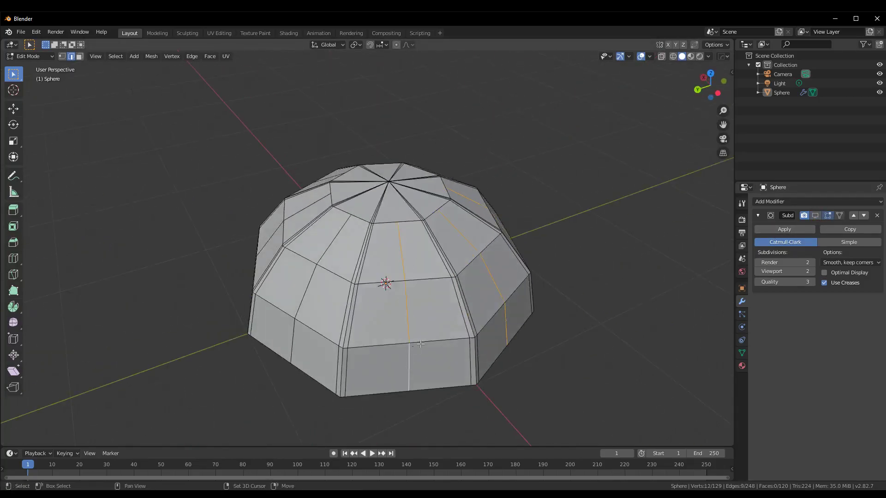
pyautogui.moveTo(421, 343); pyautogui.dragTo(443, 294, button='middle')
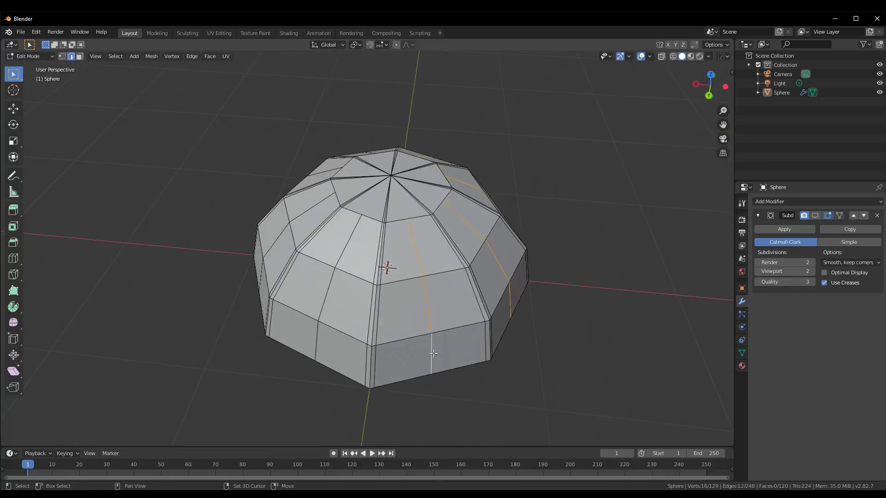
pyautogui.moveTo(434, 353); pyautogui.dragTo(572, 350, button='middle')
pyautogui.keyDown('shift'); pyautogui.click(400, 348); pyautogui.keyUp('shift')
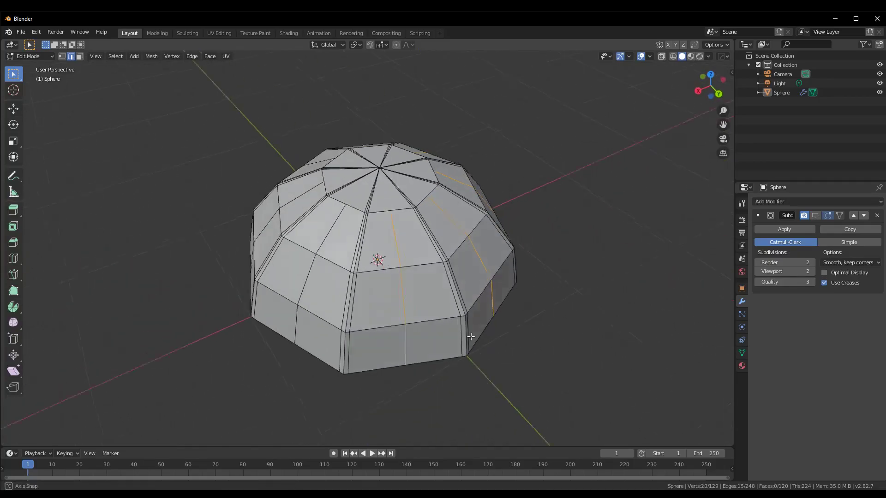
pyautogui.moveTo(400, 348); pyautogui.dragTo(375, 275, button='middle')
pyautogui.keyDown('shift'); pyautogui.click(366, 363); pyautogui.keyUp('shift')
pyautogui.moveTo(367, 363)
pyautogui.mouseDown(button='middle')
pyautogui.moveTo(540, 350)
pyautogui.moveTo(377, 269)
pyautogui.mouseUp(button='middle')
pyautogui.keyDown('shift'); pyautogui.click(397, 350); pyautogui.keyUp('shift')
pyautogui.moveTo(396, 349)
pyautogui.mouseDown(button='middle')
pyautogui.moveTo(467, 358)
pyautogui.moveTo(372, 290)
pyautogui.mouseUp(button='middle')
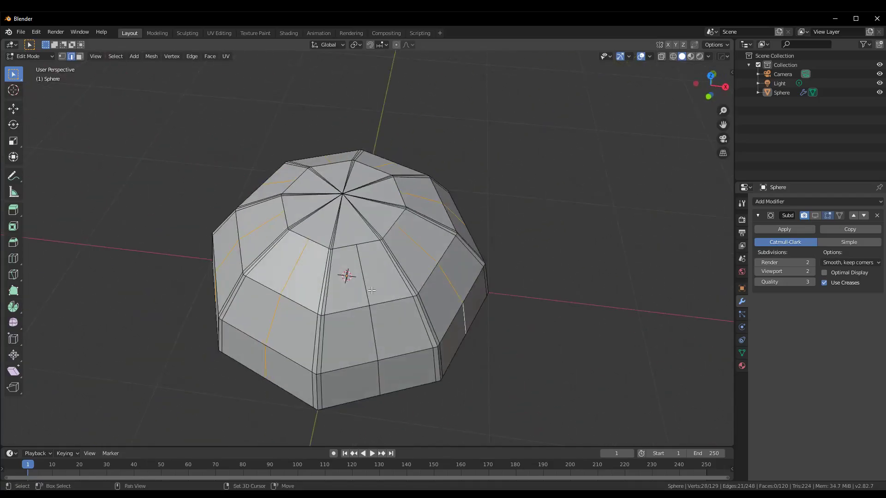
pyautogui.keyDown('shift'); pyautogui.click(379, 372); pyautogui.keyUp('shift')
pyautogui.moveTo(379, 372)
pyautogui.mouseDown(button='middle')
pyautogui.moveTo(524, 381)
pyautogui.moveTo(558, 413)
pyautogui.mouseUp(button='middle')
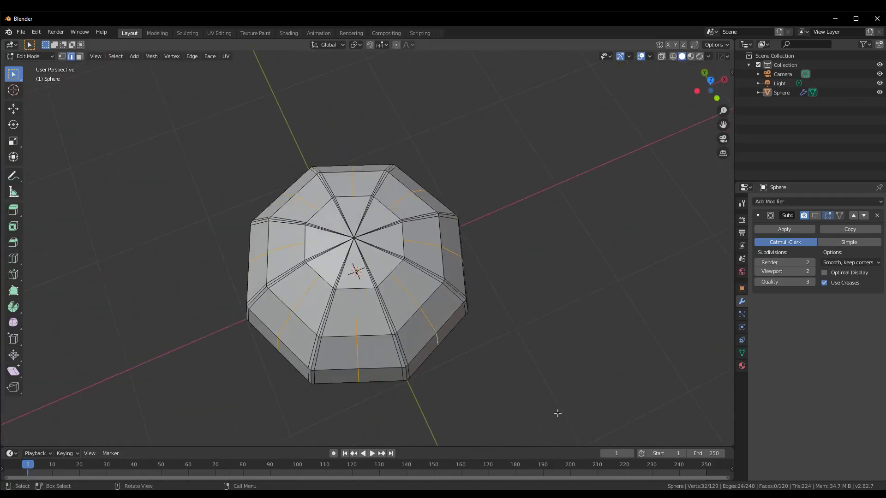
# - In top view, scale the selected middle edges inward, then return to Object Mode
pyautogui.press('KP_7')
pyautogui.scroll(1, 558, 413)
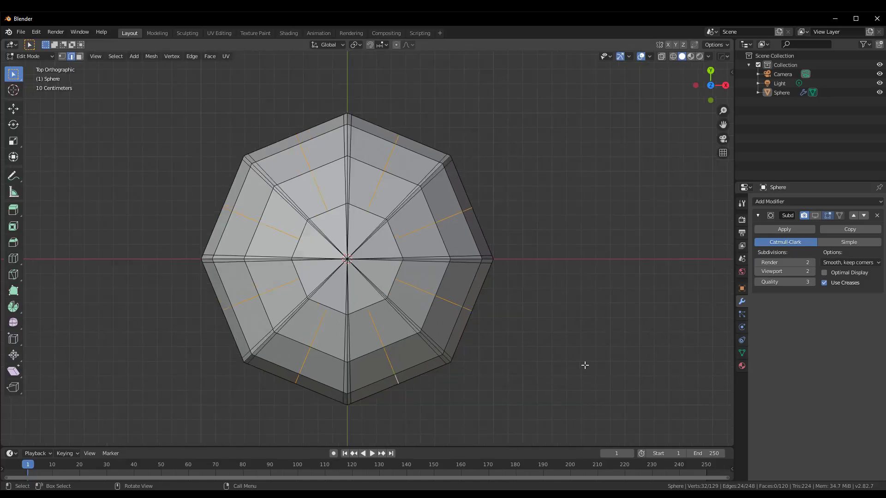
pyautogui.press('s')
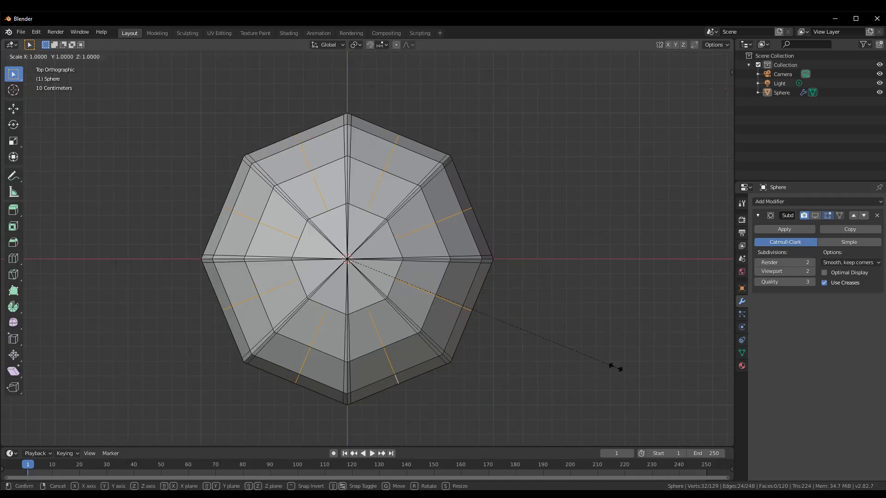
pyautogui.click(593, 366)
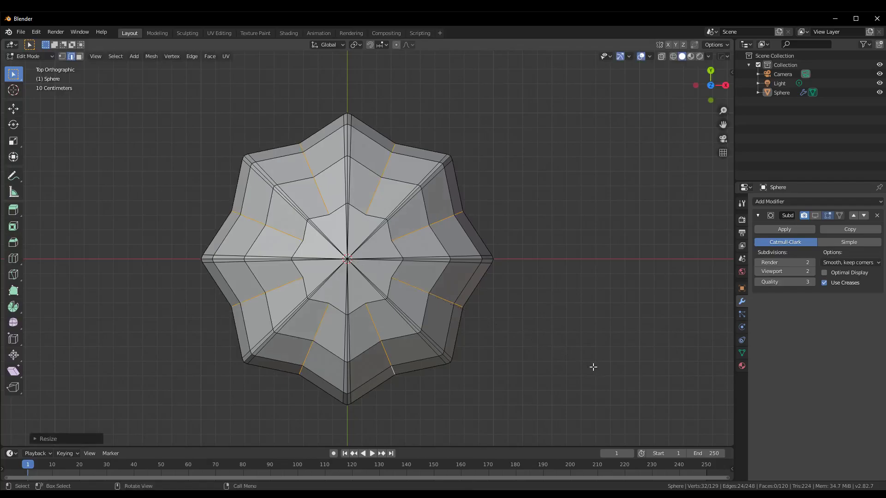
pyautogui.hotkey('ctrl', 'Tab')
pyautogui.press('Tab')
pyautogui.moveTo(568, 361)
pyautogui.mouseDown(button='middle')
pyautogui.moveTo(541, 317)
pyautogui.moveTo(541, 287)
pyautogui.mouseUp(button='middle')
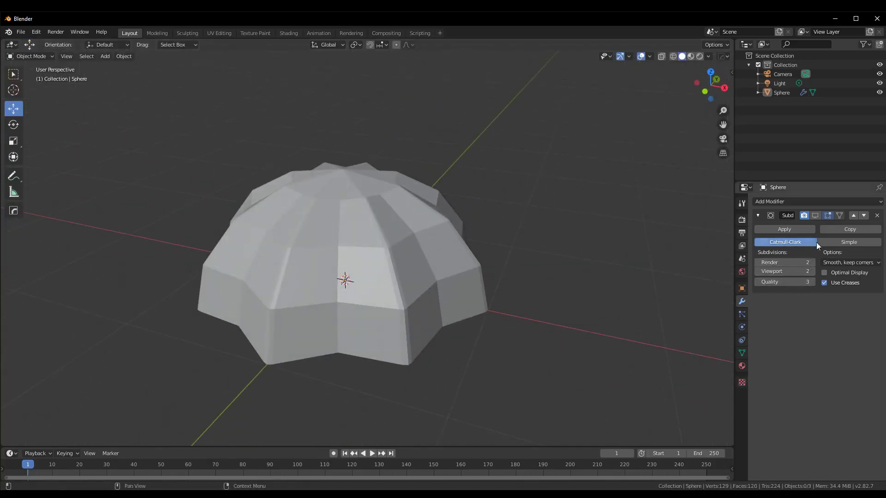
# - Re-enable the Subdivision viewport display and apply Shade Smooth to the canopy
pyautogui.click(815, 216)
pyautogui.moveTo(643, 252)
pyautogui.mouseDown(button='middle')
pyautogui.moveTo(534, 275)
pyautogui.moveTo(447, 276)
pyautogui.moveTo(575, 257)
pyautogui.moveTo(661, 291)
pyautogui.moveTo(625, 348)
pyautogui.moveTo(619, 339)
pyautogui.moveTo(471, 320)
pyautogui.moveTo(500, 279)
pyautogui.mouseUp(button='middle')
pyautogui.click(438, 259)
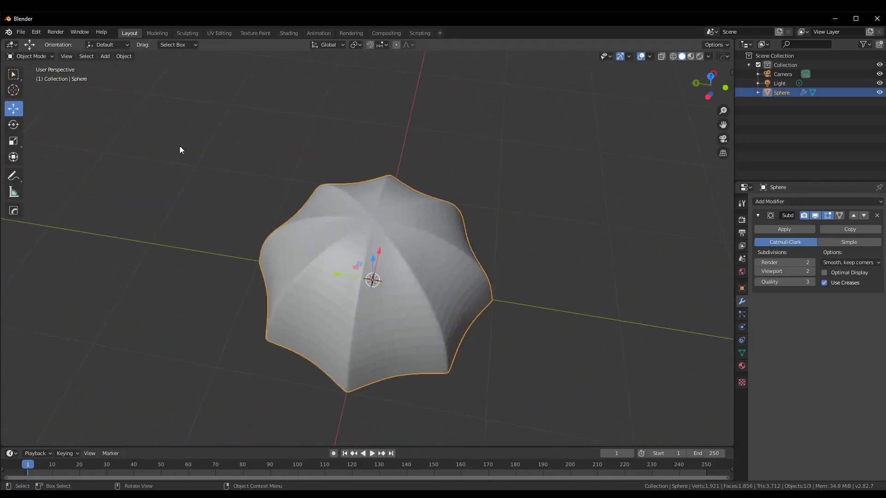
pyautogui.click(81, 58)
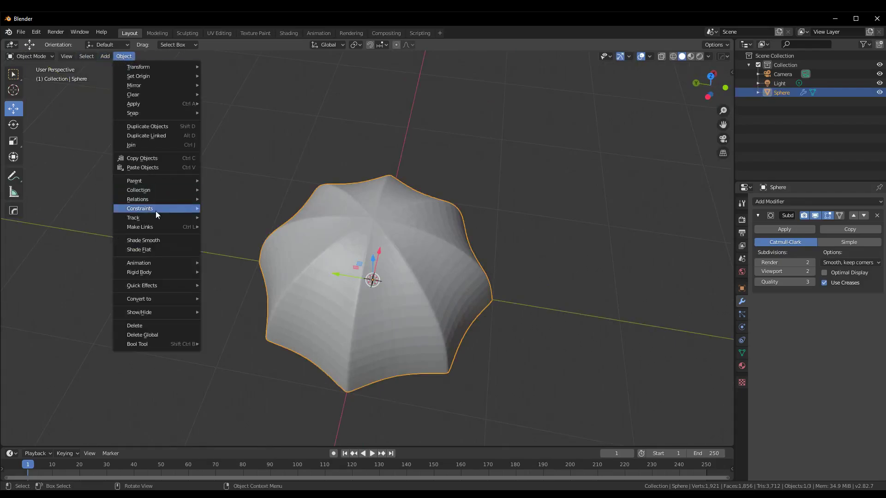
pyautogui.click(164, 241)
pyautogui.click(537, 265)
pyautogui.moveTo(536, 265)
pyautogui.mouseDown(button='middle')
pyautogui.moveTo(466, 283)
pyautogui.moveTo(430, 331)
pyautogui.moveTo(525, 294)
pyautogui.mouseUp(button='middle')
# - Briefly inspect the canopy in Edit Mode, then re-enter Edit Mode with nothing selected
pyautogui.scroll(5, 524, 295)
pyautogui.scroll(1, 490, 292)
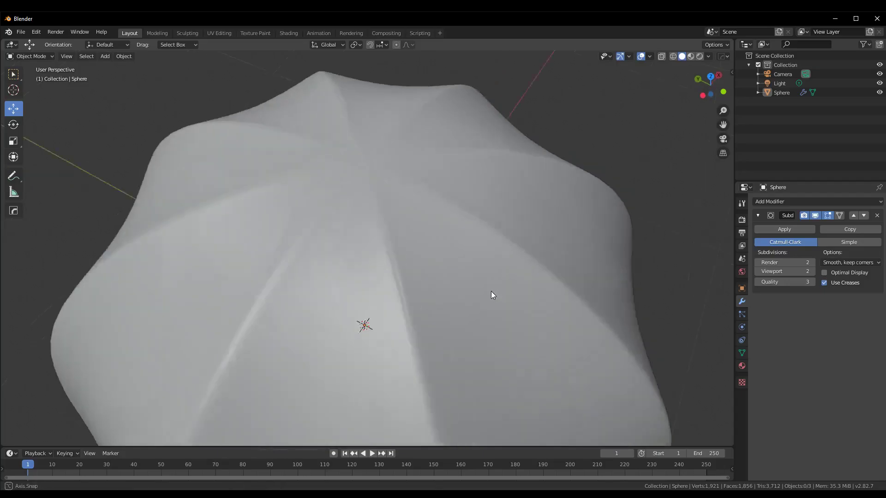
pyautogui.click(382, 283)
pyautogui.press('Tab')
pyautogui.moveTo(480, 301); pyautogui.dragTo(463, 310, button='middle')
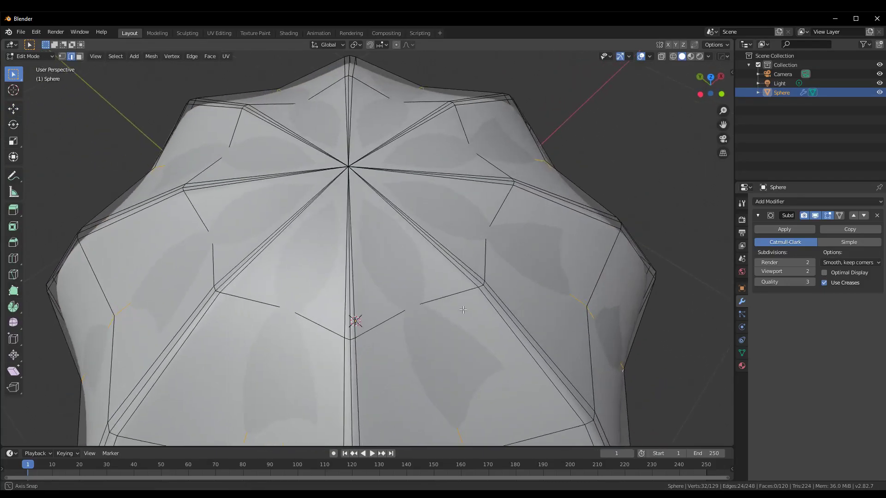
pyautogui.press('Tab')
pyautogui.click(600, 326)
pyautogui.moveTo(600, 326)
pyautogui.mouseDown(button='middle')
pyautogui.moveTo(532, 372)
pyautogui.moveTo(350, 302)
pyautogui.moveTo(317, 270)
pyautogui.moveTo(395, 214)
pyautogui.moveTo(526, 262)
pyautogui.moveTo(541, 321)
pyautogui.moveTo(631, 331)
pyautogui.moveTo(650, 274)
pyautogui.moveTo(538, 274)
pyautogui.moveTo(480, 339)
pyautogui.moveTo(563, 337)
pyautogui.mouseUp(button='middle')
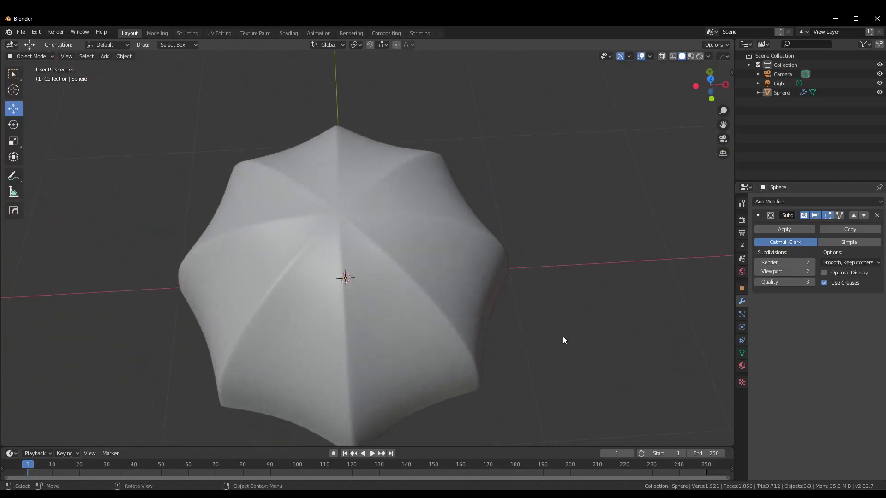
pyautogui.scroll(-3, 507, 338)
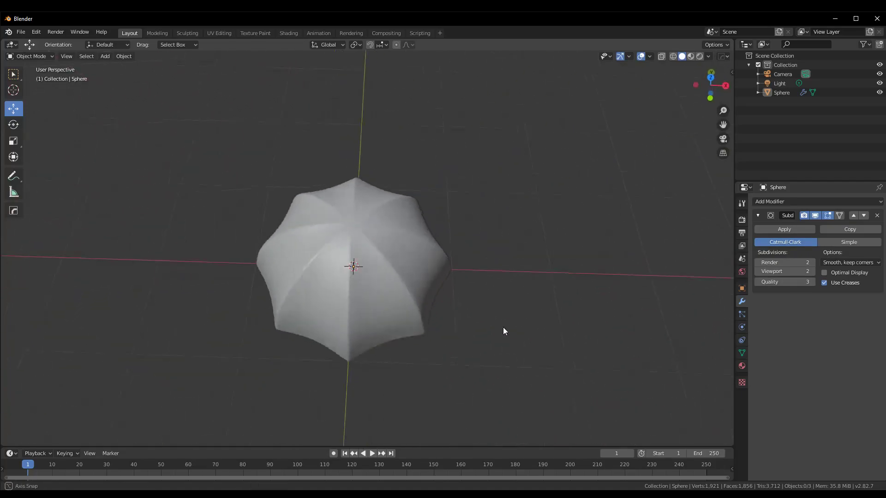
pyautogui.moveTo(504, 331)
pyautogui.mouseDown(button='middle')
pyautogui.moveTo(572, 269)
pyautogui.moveTo(569, 223)
pyautogui.moveTo(515, 297)
pyautogui.moveTo(623, 355)
pyautogui.moveTo(617, 365)
pyautogui.moveTo(611, 348)
pyautogui.moveTo(611, 358)
pyautogui.mouseUp(button='middle')
pyautogui.press('Tab')
pyautogui.hotkey('alt', 'a')
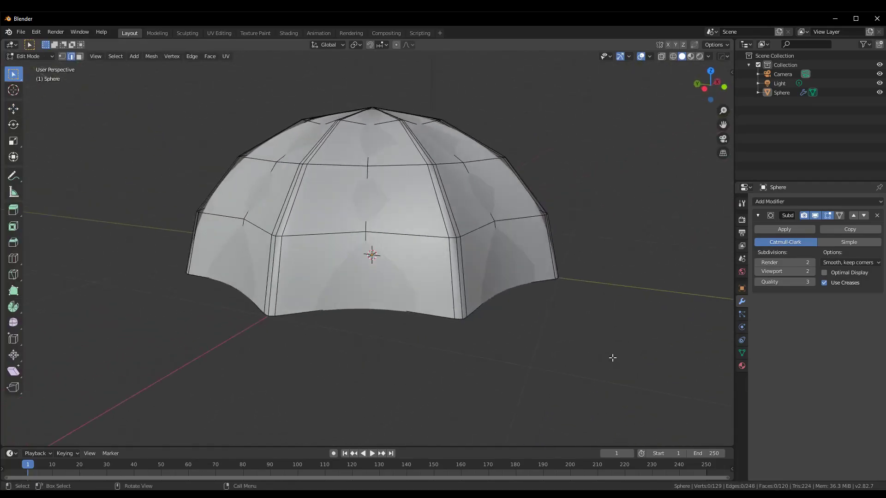
pyautogui.hotkey('ctrl', 'r')
pyautogui.click(458, 280)
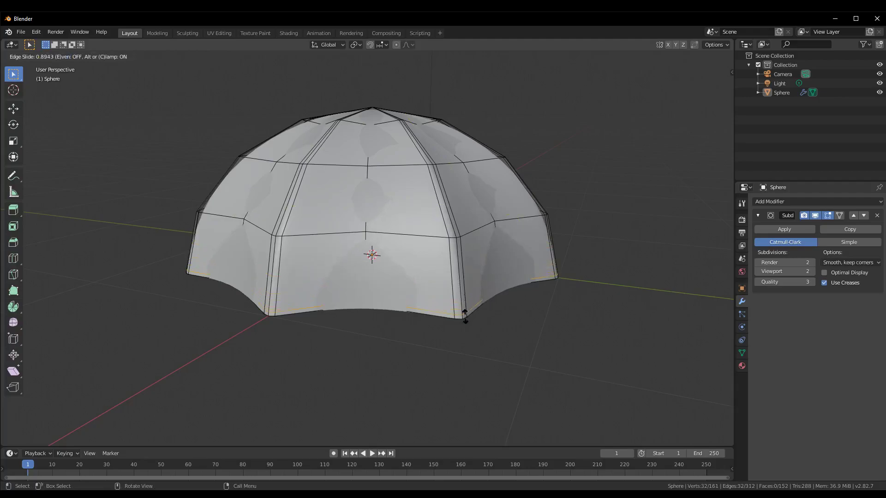
pyautogui.click(464, 320)
pyautogui.moveTo(553, 346)
pyautogui.mouseDown(button='middle')
pyautogui.moveTo(623, 346)
pyautogui.moveTo(451, 332)
pyautogui.moveTo(481, 345)
pyautogui.moveTo(651, 337)
pyautogui.moveTo(698, 313)
pyautogui.moveTo(629, 337)
pyautogui.mouseUp(button='middle')
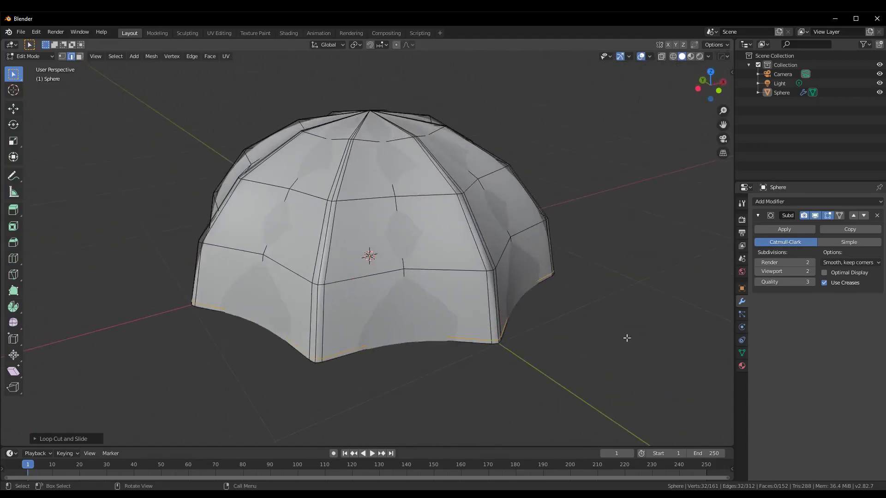
pyautogui.click(599, 333)
pyautogui.hotkey('ctrl', 'Tab')
pyautogui.click(514, 326)
pyautogui.moveTo(617, 301)
pyautogui.mouseDown(button='middle')
pyautogui.moveTo(511, 348)
pyautogui.moveTo(475, 320)
pyautogui.moveTo(464, 335)
pyautogui.moveTo(494, 317)
pyautogui.mouseUp(button='middle')
pyautogui.click(479, 267)
pyautogui.press('Tab')
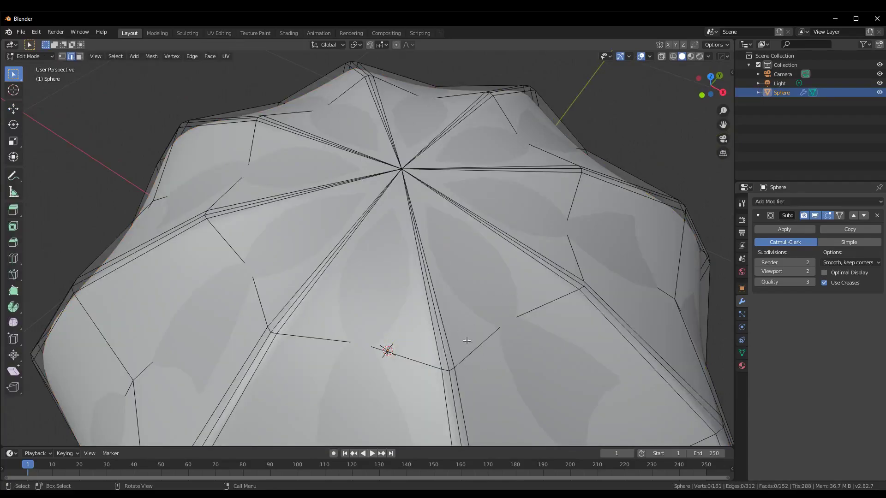
# - Start and cancel a loop cut, then look straight down at the dome's pole
pyautogui.hotkey('ctrl', 'r')
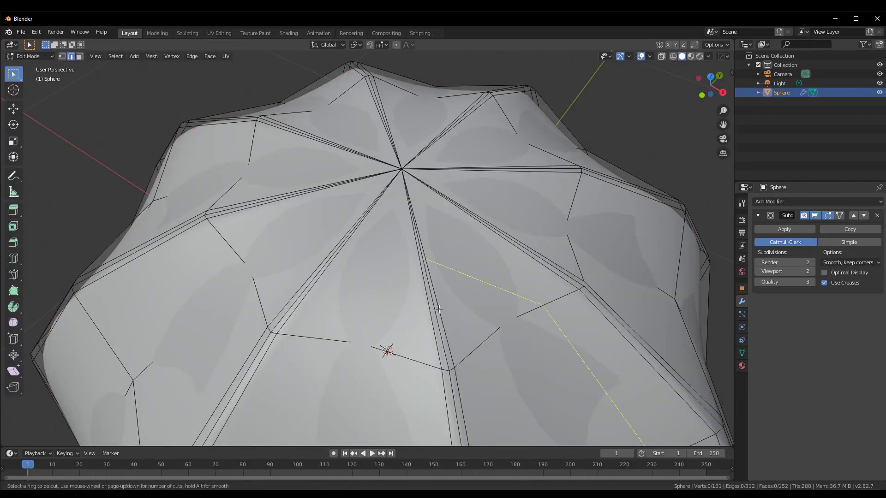
pyautogui.press('Escape')
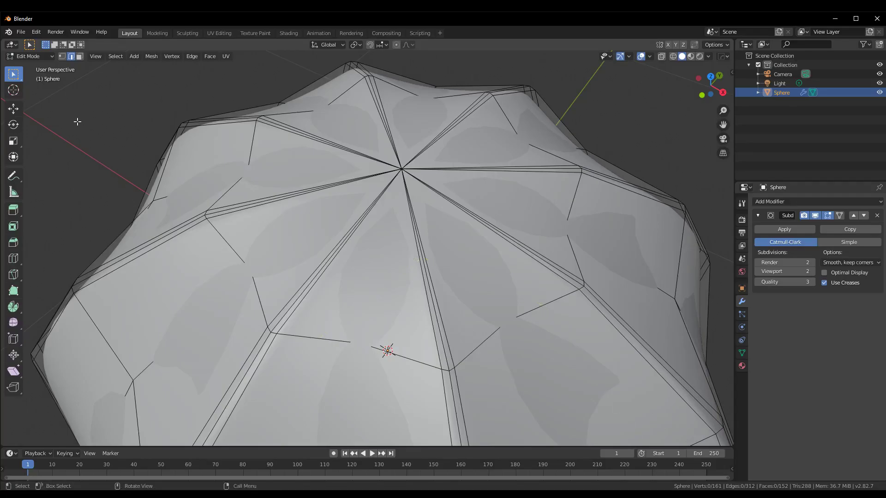
pyautogui.moveTo(401, 159); pyautogui.dragTo(388, 185, button='middle')
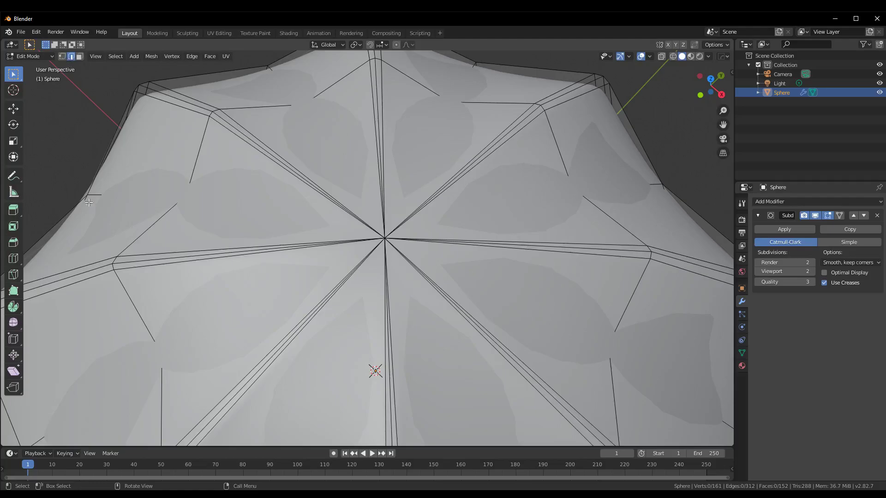
pyautogui.scroll(3, 295, 251)
pyautogui.scroll(3, 332, 273)
pyautogui.scroll(-3, 471, 234)
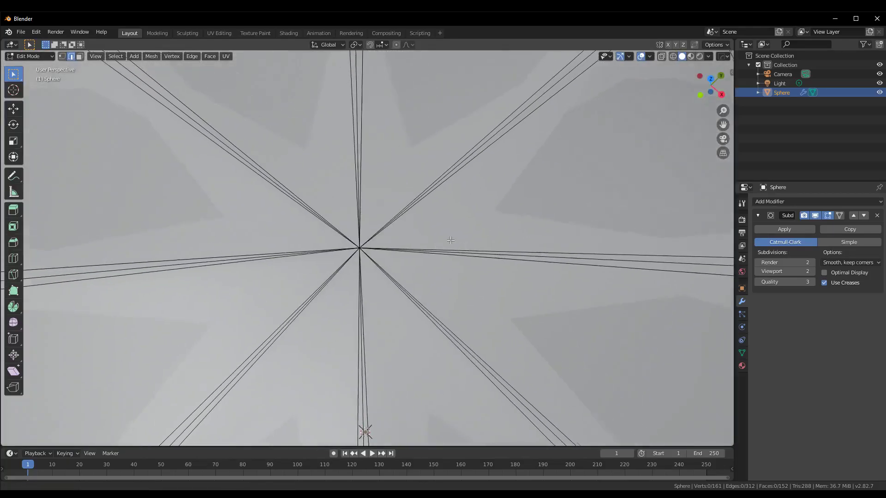
# - With the Knife tool, place cut points on four spokes around the pole
pyautogui.press('k')
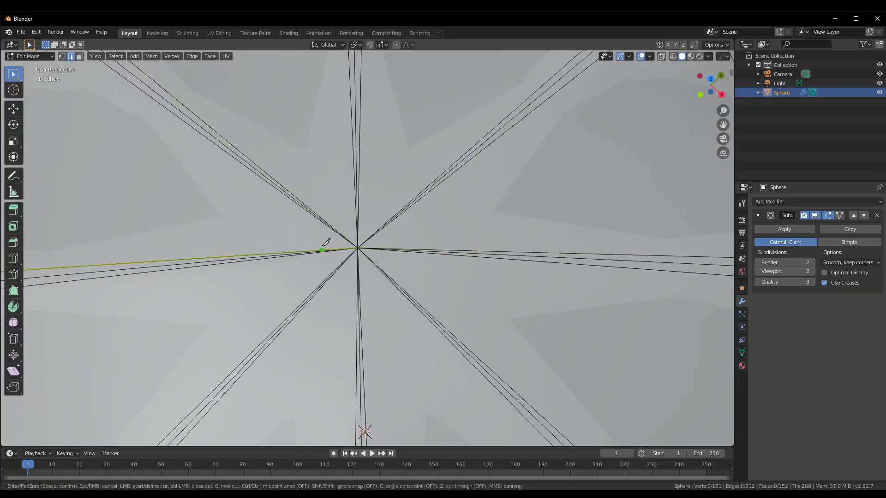
pyautogui.scroll(2, 352, 269)
pyautogui.scroll(-1, 351, 270)
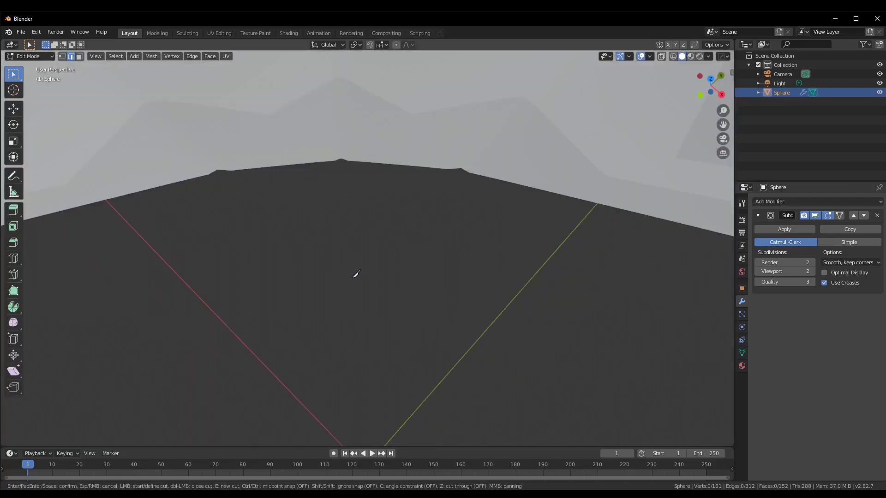
pyautogui.scroll(-1, 351, 276)
pyautogui.scroll(1, 344, 268)
pyautogui.scroll(-1, 339, 273)
pyautogui.click(336, 269)
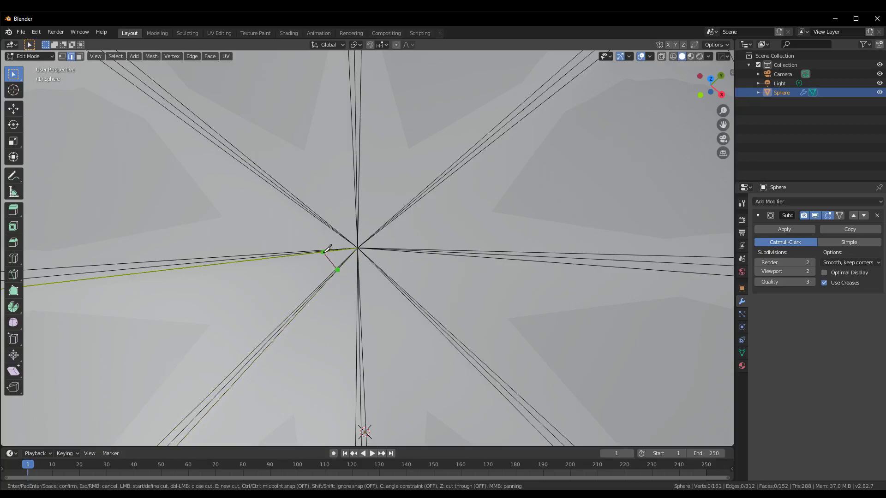
pyautogui.click(321, 252)
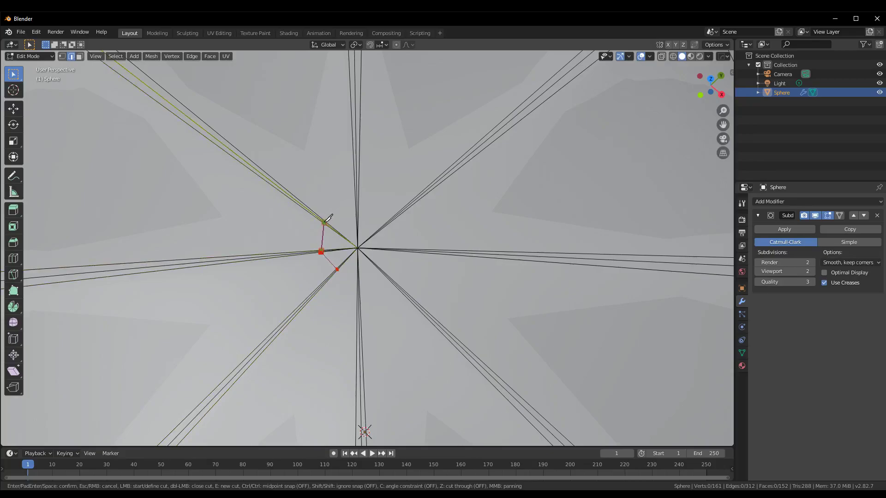
pyautogui.click(357, 209)
pyautogui.click(391, 221)
# - Close the knife ring on the last spoke and confirm the cut
pyautogui.scroll(5, 382, 270)
pyautogui.scroll(-5, 364, 278)
pyautogui.scroll(5, 369, 277)
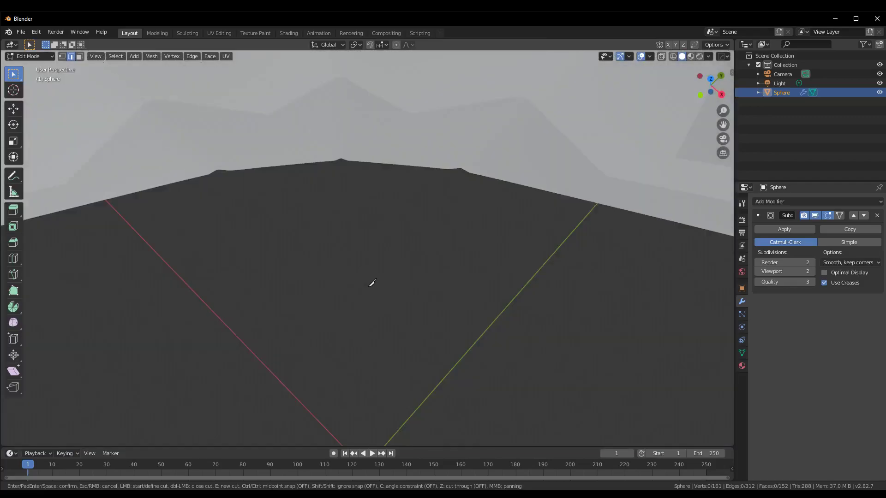
pyautogui.scroll(-5, 373, 282)
pyautogui.click(358, 276)
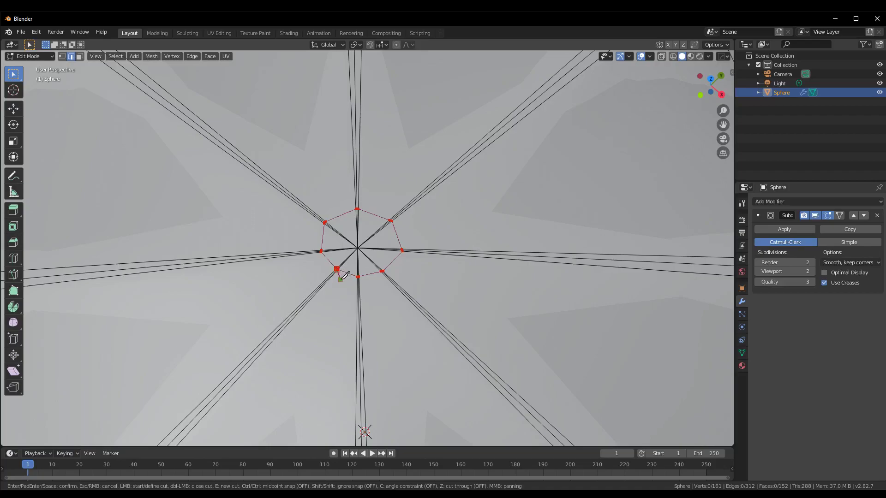
pyautogui.press('Return')
pyautogui.scroll(-3, 364, 276)
pyautogui.scroll(-3, 364, 277)
pyautogui.hotkey('ctrl', 'Tab')
# - Return to Object Mode and orbit the smoothed canopy, briefly toggling Edit Mode to inspect the new edges
pyautogui.click(477, 230)
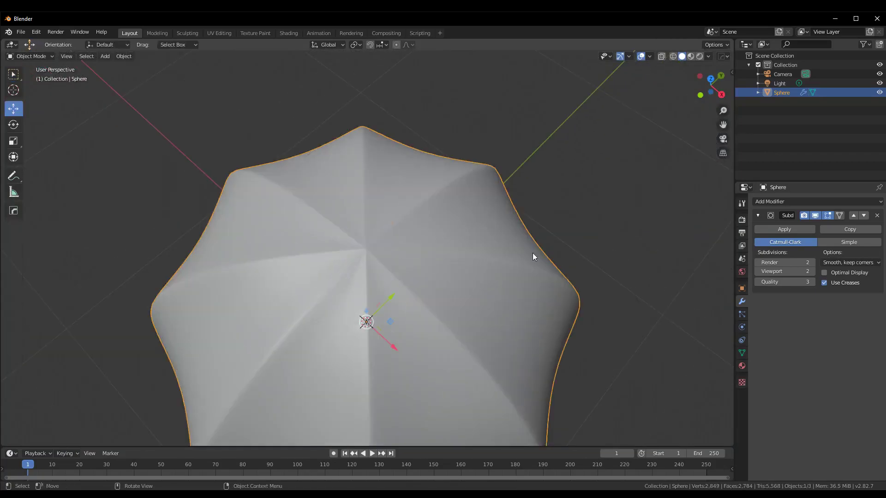
pyautogui.moveTo(532, 253)
pyautogui.mouseDown(button='middle')
pyautogui.moveTo(666, 298)
pyautogui.moveTo(551, 270)
pyautogui.mouseUp(button='middle')
pyautogui.scroll(3, 548, 270)
pyautogui.scroll(3, 546, 246)
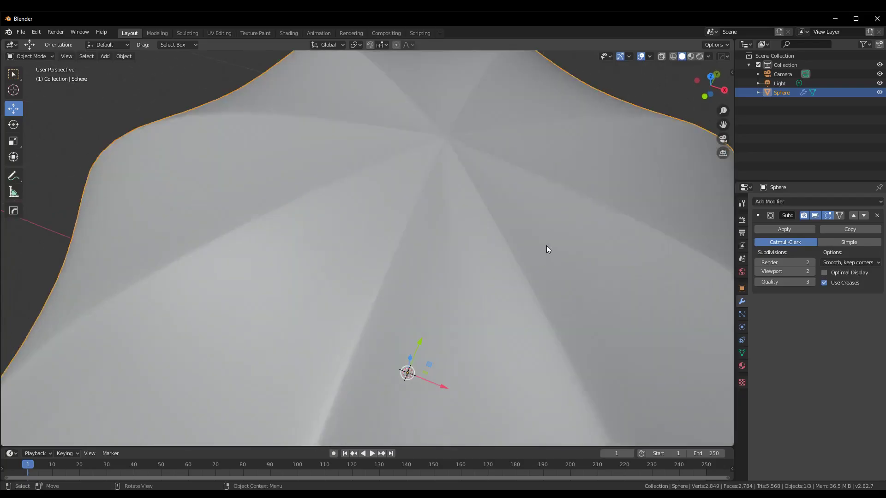
pyautogui.scroll(-3, 546, 245)
pyautogui.scroll(-5, 517, 237)
pyautogui.moveTo(508, 247); pyautogui.dragTo(548, 246, button='middle')
pyautogui.press('Tab')
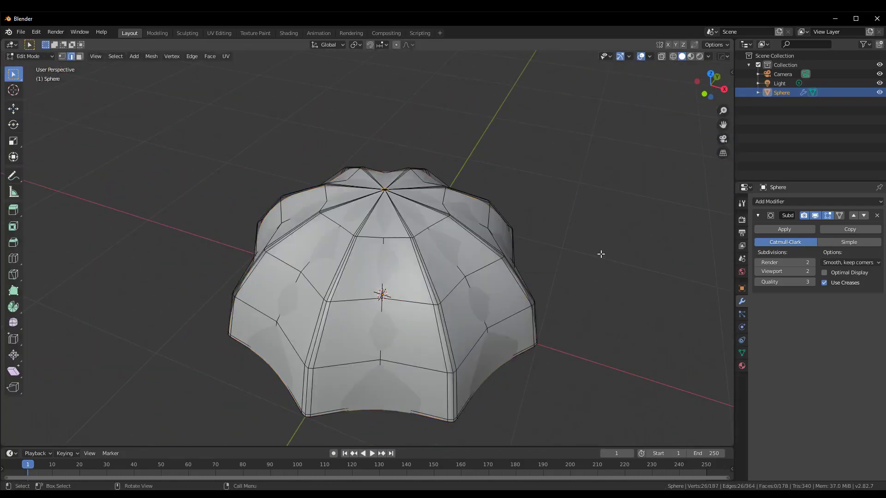
pyautogui.press('Tab')
pyautogui.moveTo(553, 289)
pyautogui.mouseDown(button='middle')
pyautogui.moveTo(622, 275)
pyautogui.moveTo(668, 305)
pyautogui.moveTo(594, 322)
pyautogui.moveTo(530, 283)
pyautogui.moveTo(374, 279)
pyautogui.moveTo(506, 277)
pyautogui.moveTo(489, 256)
pyautogui.moveTo(537, 312)
pyautogui.moveTo(547, 205)
pyautogui.moveTo(546, 322)
pyautogui.moveTo(514, 292)
pyautogui.mouseUp(button='middle')
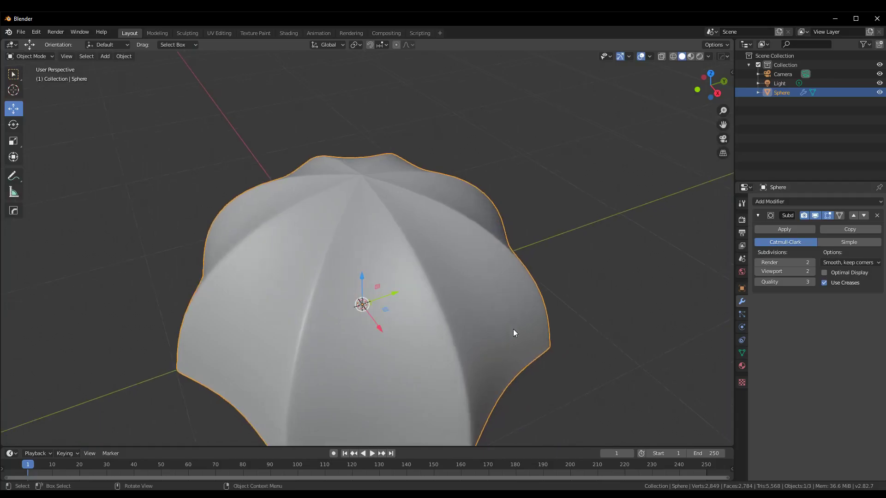
pyautogui.moveTo(514, 329)
pyautogui.mouseDown(button='middle')
pyautogui.moveTo(558, 317)
pyautogui.moveTo(556, 209)
pyautogui.moveTo(500, 178)
pyautogui.moveTo(463, 277)
pyautogui.moveTo(489, 259)
pyautogui.mouseUp(button='middle')
# - Add a Solidify modifier with 0.005 m thickness and orbit to inspect the thickened shell
pyautogui.click(773, 203)
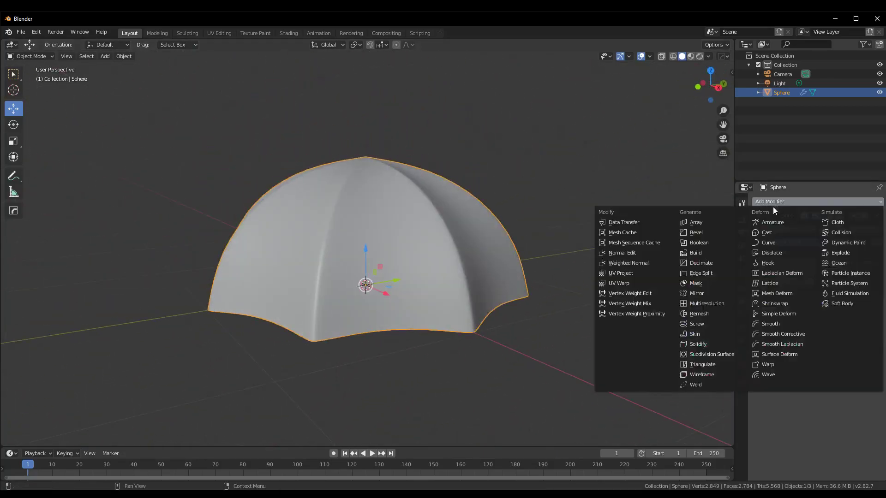
pyautogui.click(698, 344)
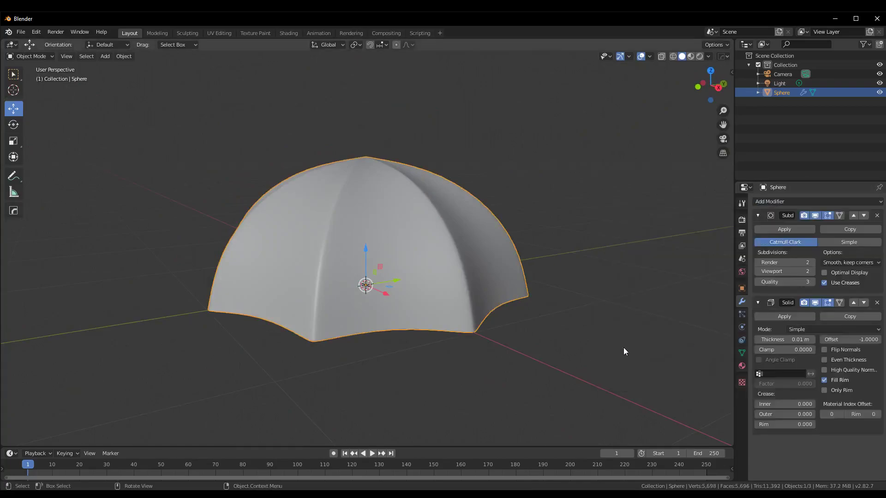
pyautogui.scroll(3, 623, 348)
pyautogui.moveTo(624, 347)
pyautogui.mouseDown(button='middle')
pyautogui.moveTo(603, 297)
pyautogui.moveTo(629, 279)
pyautogui.moveTo(610, 214)
pyautogui.moveTo(581, 225)
pyautogui.mouseUp(button='middle')
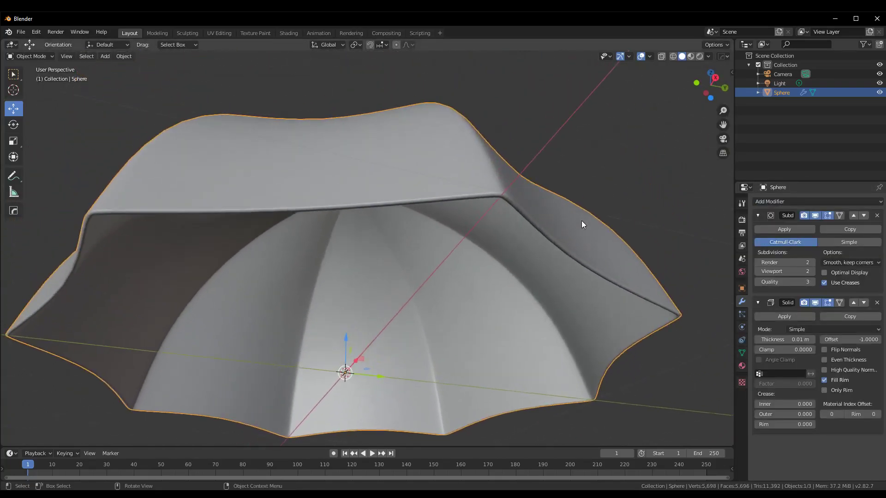
pyautogui.scroll(2, 581, 224)
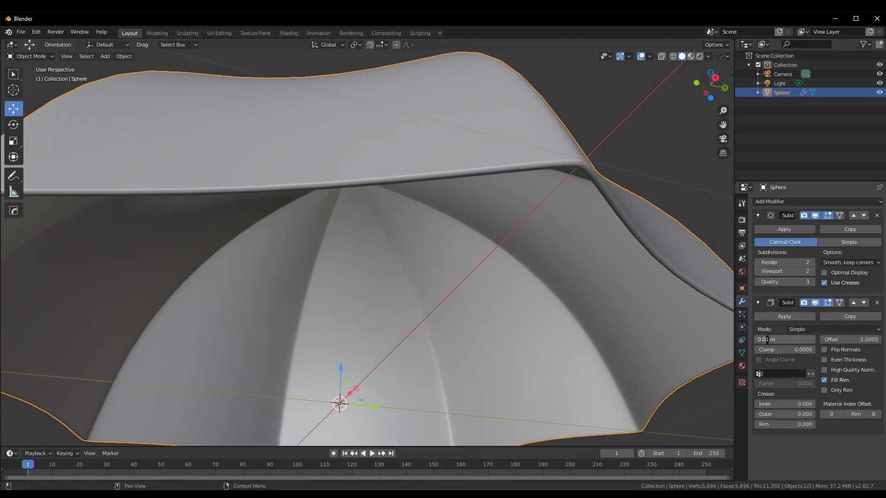
pyautogui.write('0.005')
pyautogui.press('Return')
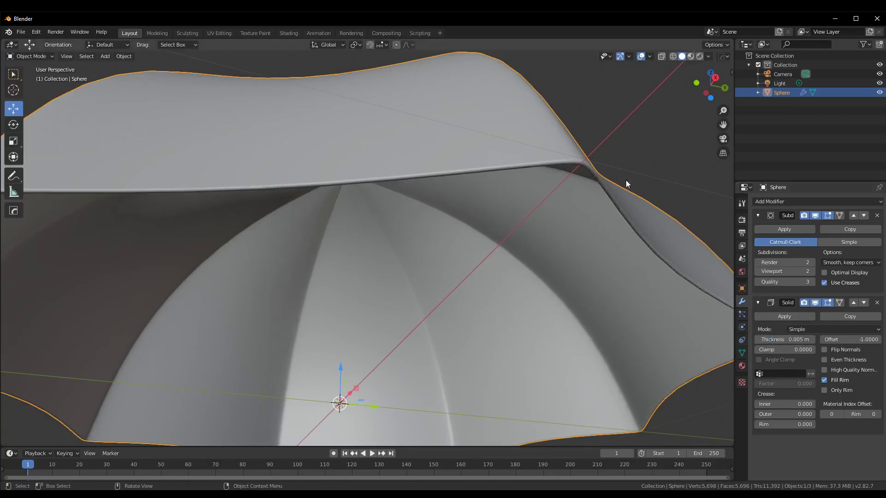
pyautogui.scroll(-5, 625, 167)
pyautogui.click(639, 217)
pyautogui.moveTo(639, 216)
pyautogui.mouseDown(button='middle')
pyautogui.moveTo(648, 284)
pyautogui.moveTo(585, 244)
pyautogui.moveTo(561, 269)
pyautogui.moveTo(620, 287)
pyautogui.moveTo(639, 346)
pyautogui.moveTo(532, 352)
pyautogui.moveTo(588, 239)
pyautogui.moveTo(458, 265)
pyautogui.moveTo(445, 314)
pyautogui.mouseUp(button='middle')
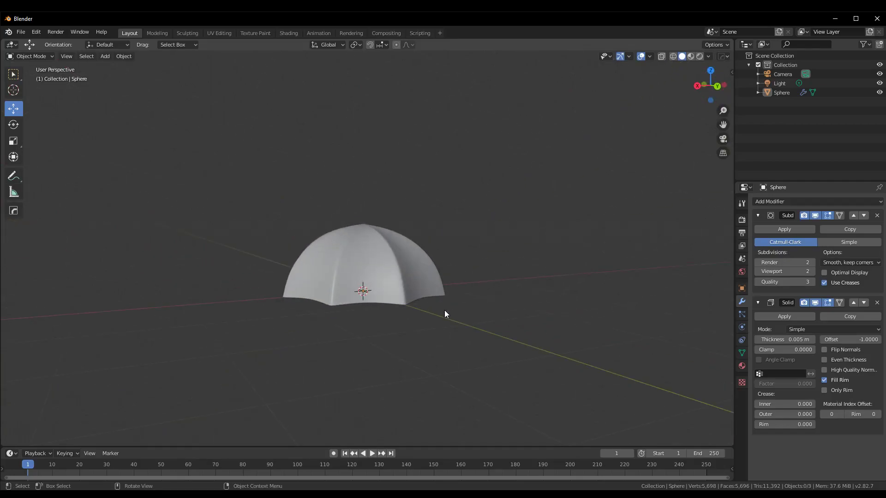
pyautogui.moveTo(444, 311)
pyautogui.mouseDown(button='middle')
pyautogui.moveTo(459, 176)
pyautogui.moveTo(468, 324)
pyautogui.moveTo(506, 340)
pyautogui.mouseUp(button='middle')
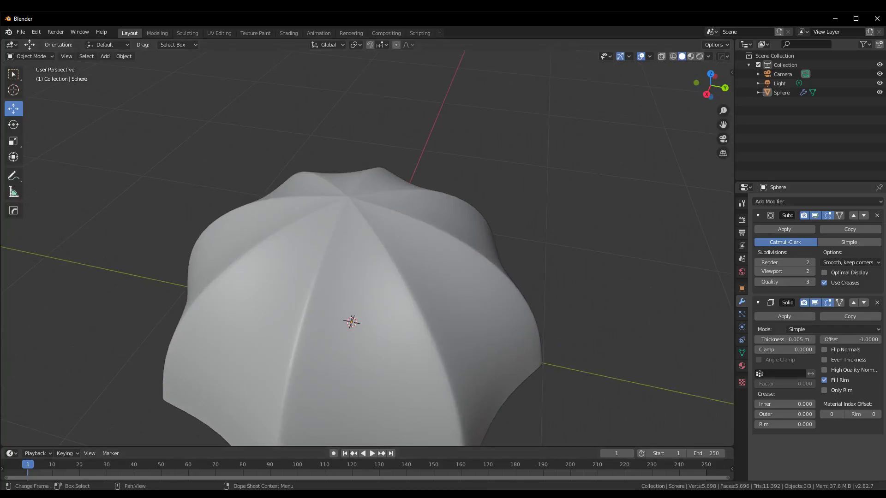
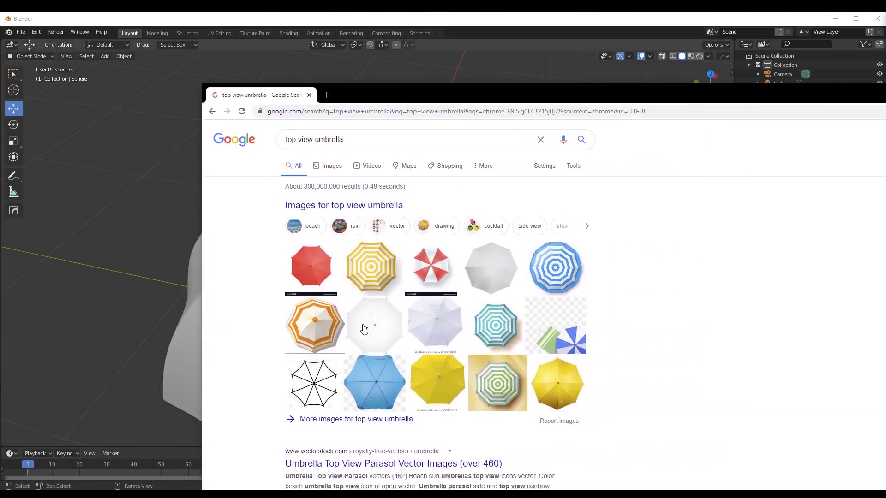
# - Browse the top-view umbrella image results and preview the 3D Blue Umbrella
pyautogui.click(364, 329)
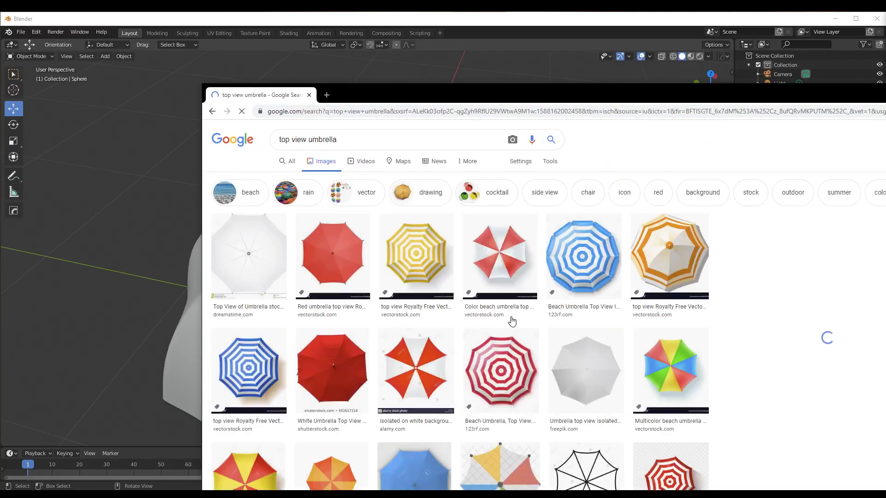
pyautogui.scroll(-3, 511, 318)
pyautogui.scroll(-1, 535, 348)
pyautogui.scroll(-4, 526, 351)
pyautogui.scroll(4, 554, 364)
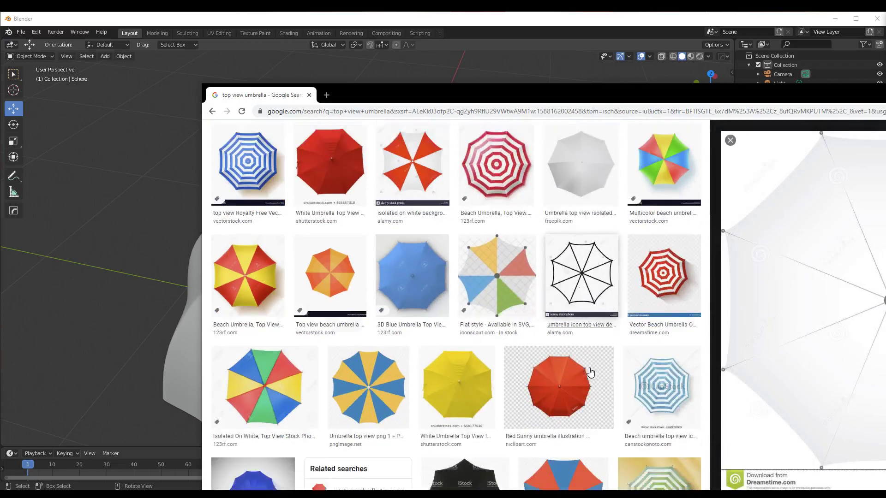
pyautogui.scroll(-1, 530, 323)
pyautogui.click(406, 252)
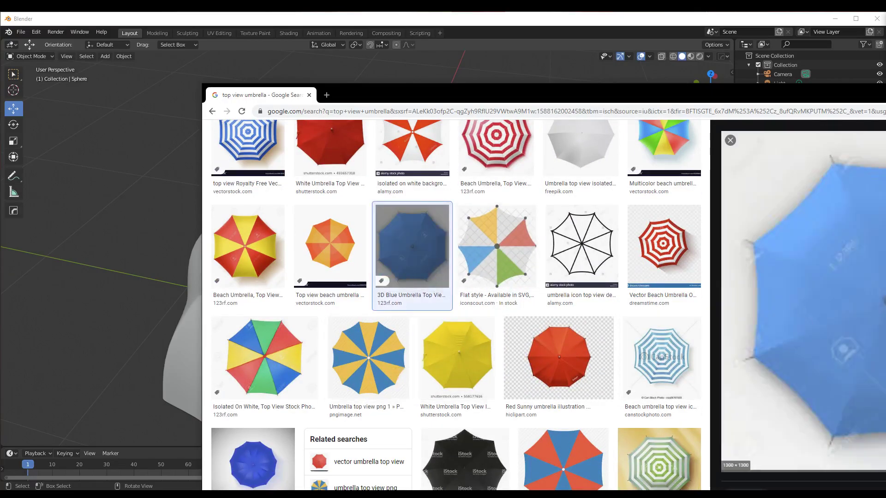
pyautogui.scroll(-6, 486, 382)
pyautogui.scroll(1, 461, 365)
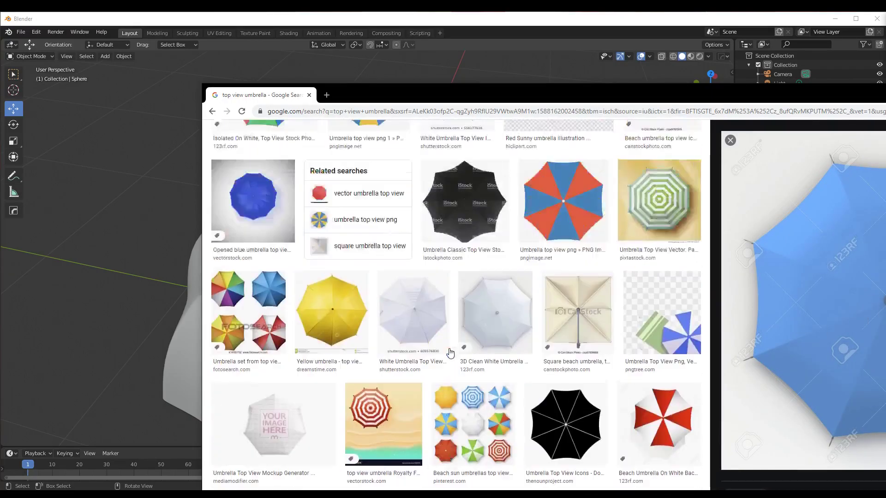
pyautogui.scroll(10, 448, 352)
# - Shorten the search to 'umbrella' and preview the J-handle and black umbrellas
pyautogui.moveTo(301, 140); pyautogui.dragTo(173, 140)
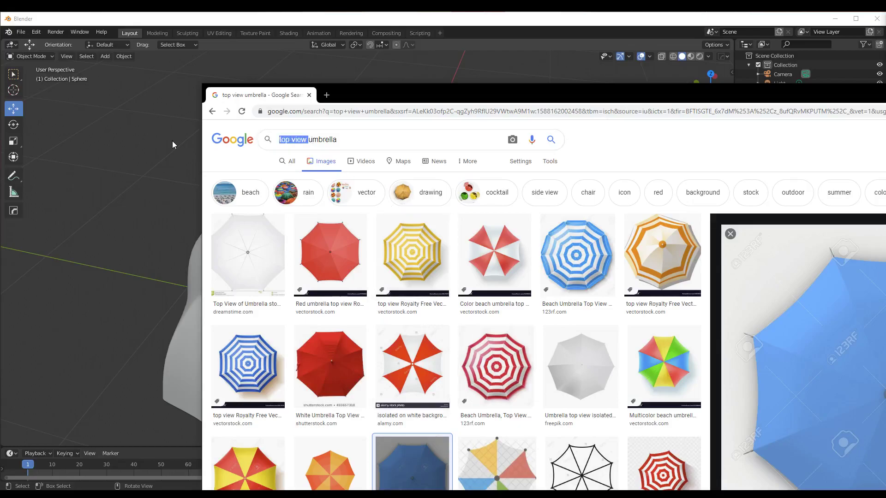
pyautogui.press('BackSpace')
pyautogui.press('Return')
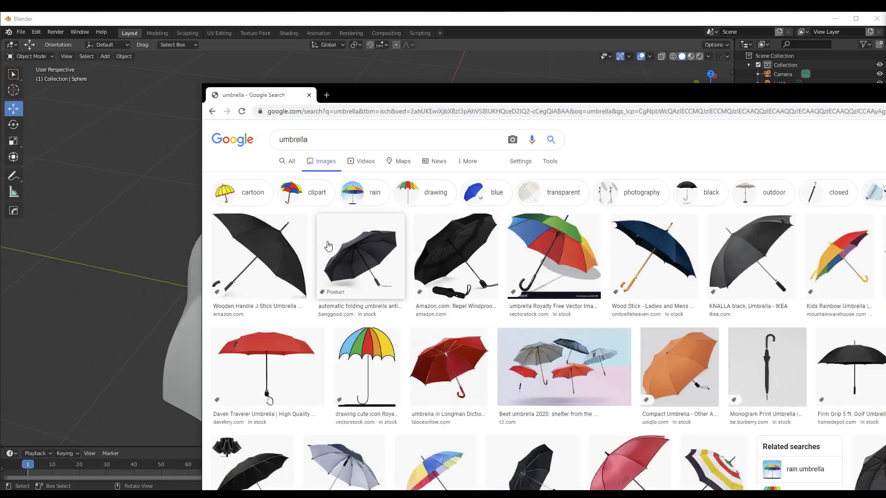
pyautogui.click(286, 245)
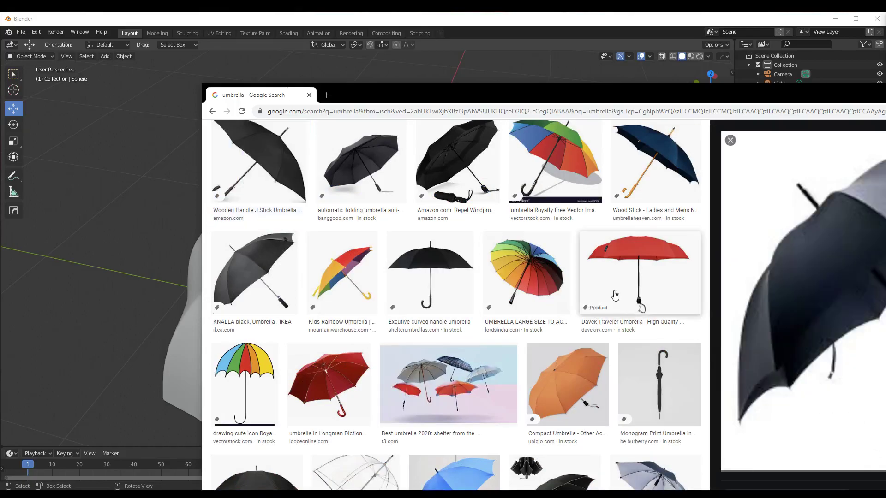
pyautogui.click(427, 286)
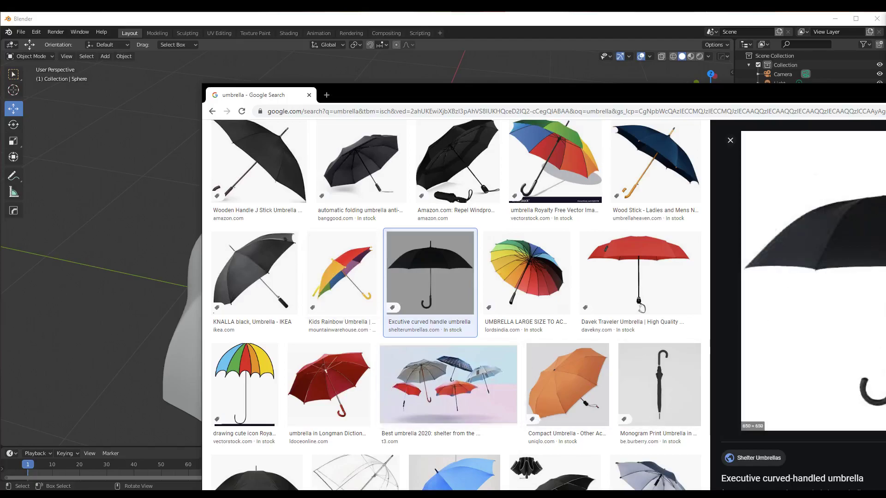
pyautogui.click(664, 409)
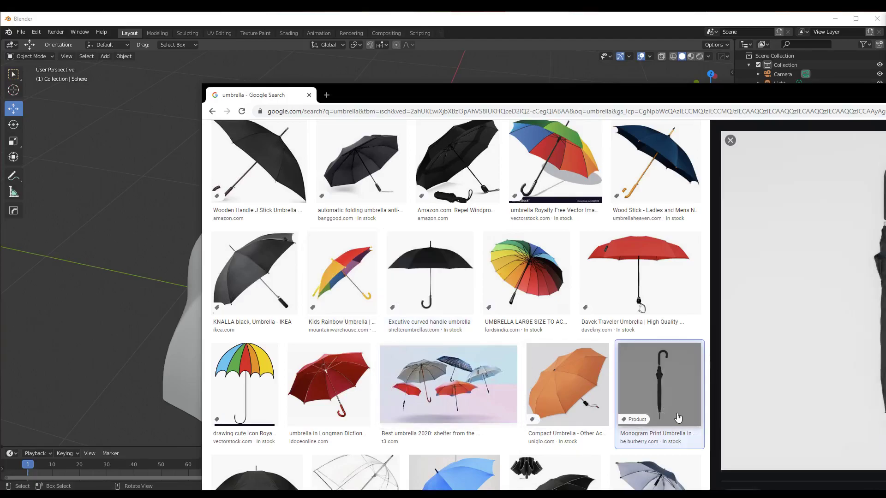
pyautogui.click(254, 273)
pyautogui.scroll(-3, 355, 359)
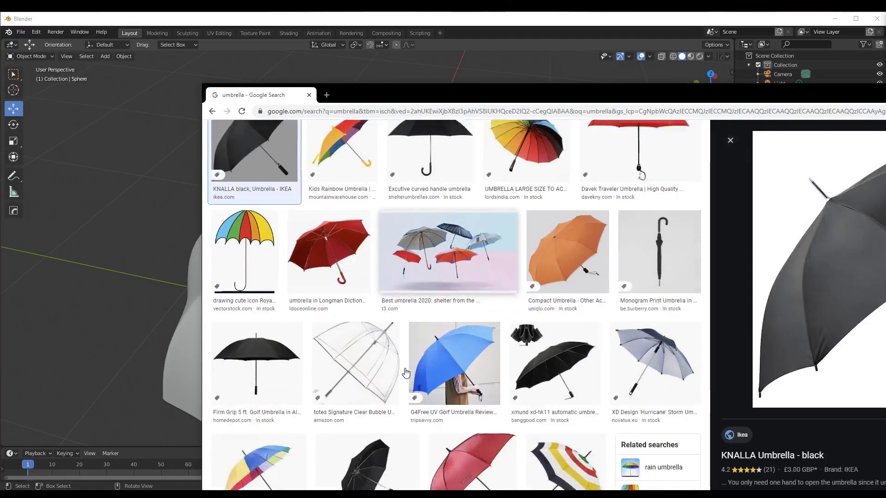
pyautogui.scroll(-4, 351, 374)
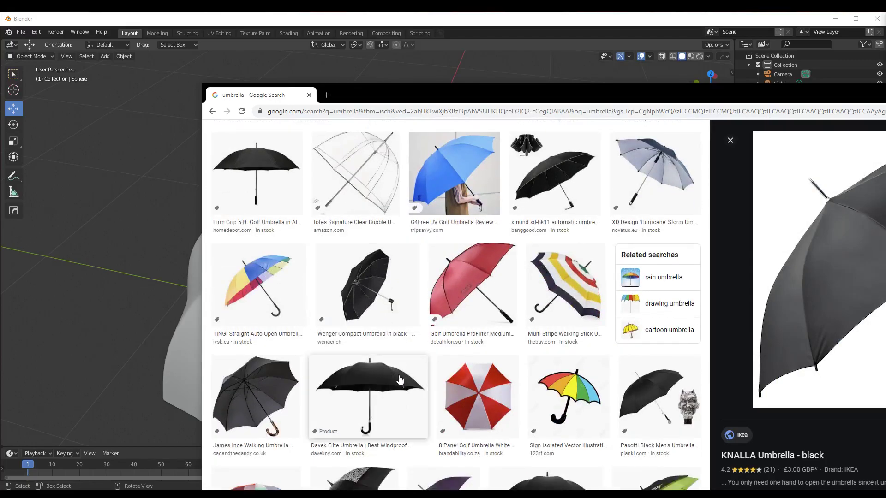
pyautogui.scroll(-3, 454, 400)
pyautogui.scroll(-3, 446, 400)
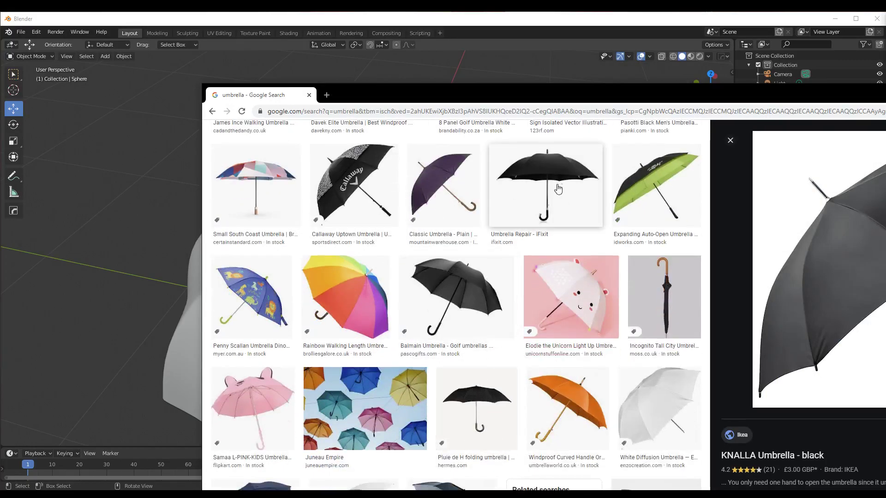
# - Preview more umbrellas, settling on the pink unicorn umbrella shown at full size
pyautogui.click(586, 207)
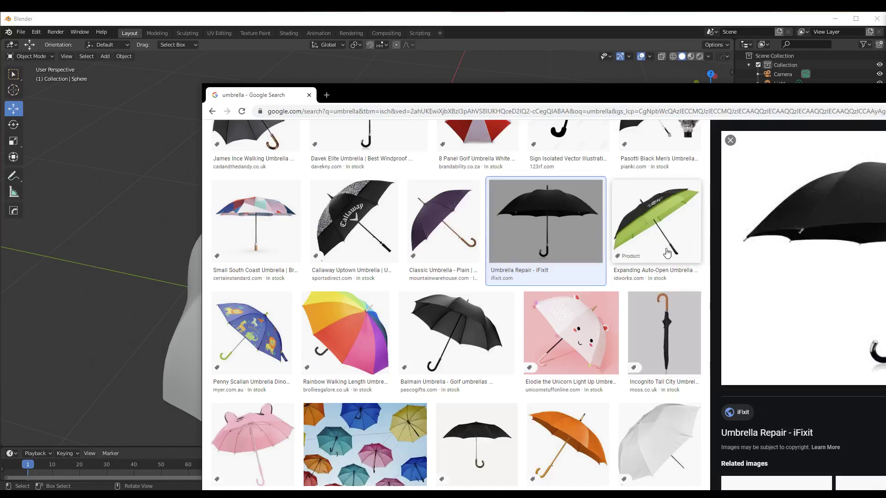
pyautogui.click(669, 244)
pyautogui.click(457, 332)
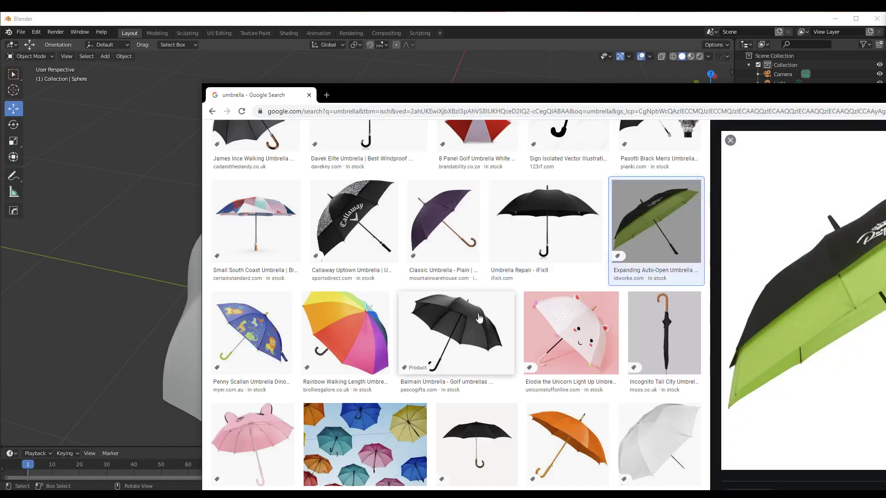
pyautogui.click(592, 343)
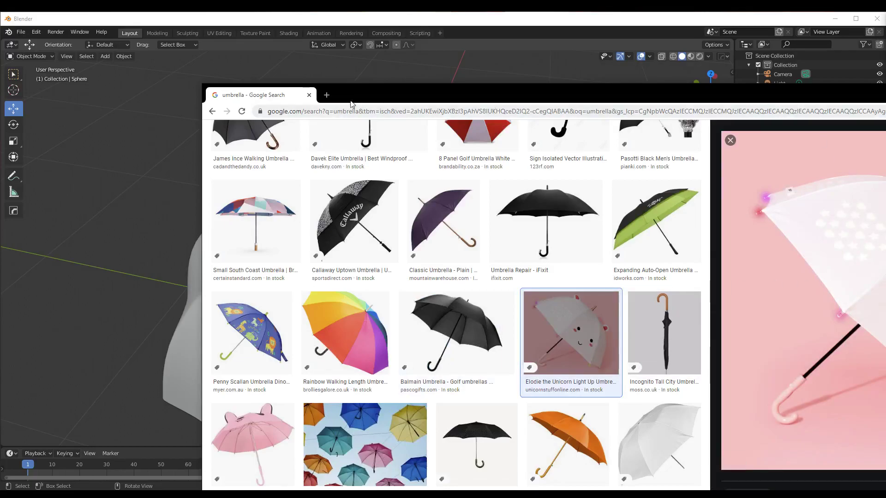
pyautogui.moveTo(469, 101); pyautogui.dragTo(195, 80)
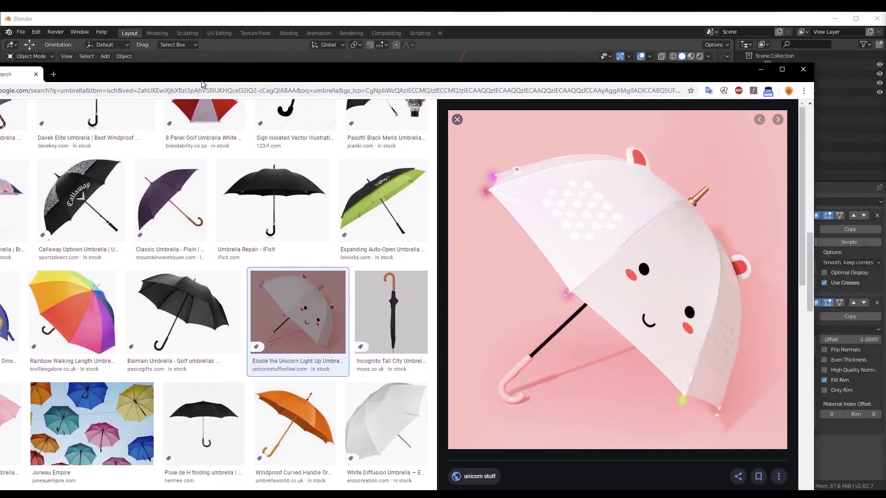
pyautogui.rightClick(614, 206)
# - Copy the unicorn umbrella image and view the canopy in front orthographic view
pyautogui.click(652, 293)
pyautogui.click(555, 54)
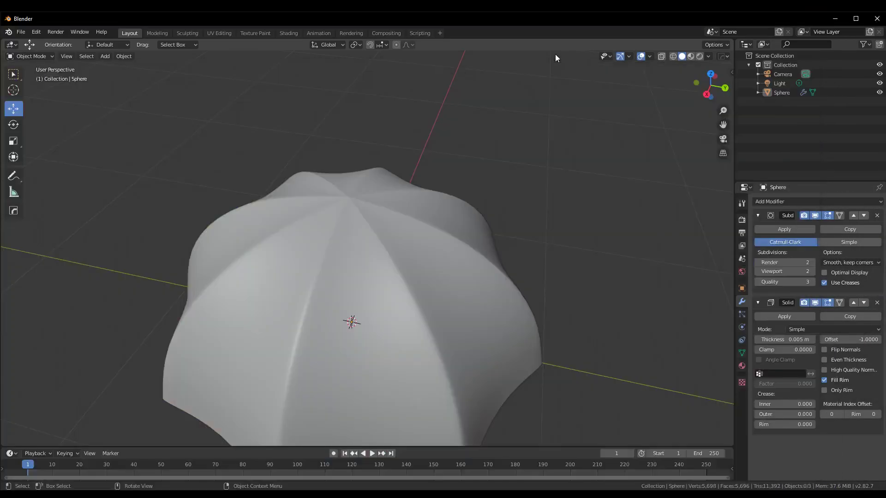
pyautogui.scroll(-4, 612, 209)
pyautogui.press('KP_7')
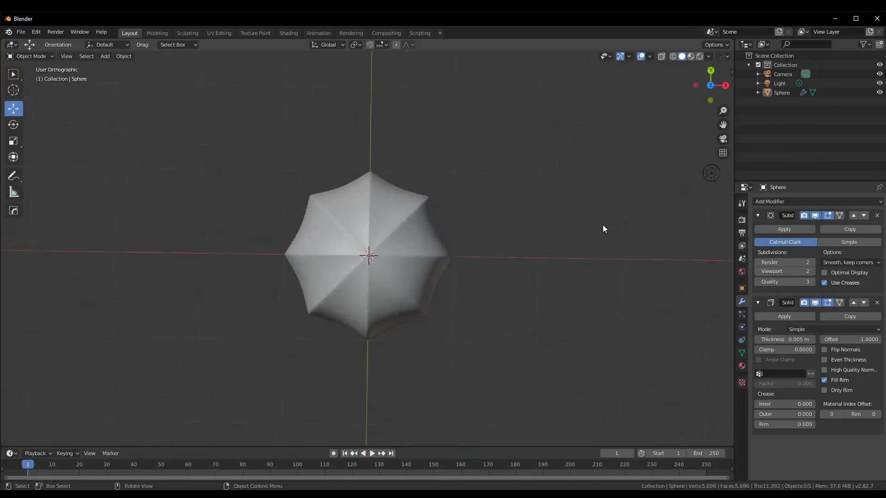
pyautogui.press('KP_1')
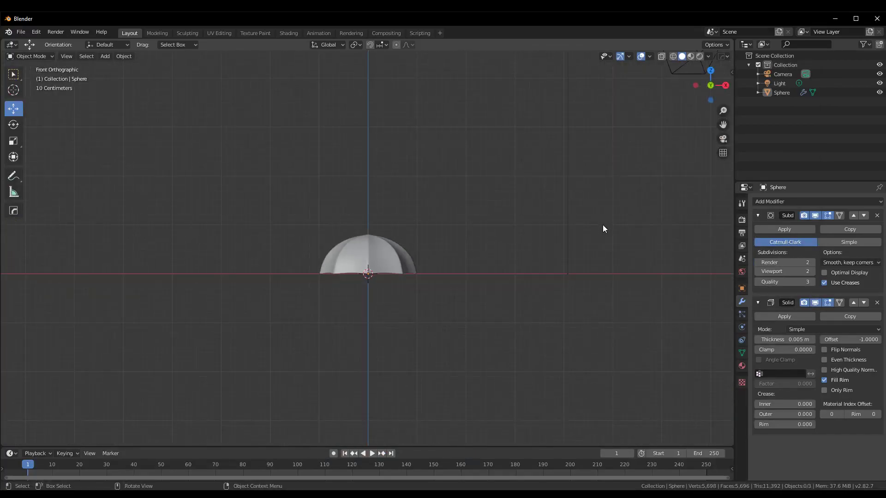
pyautogui.hotkey('ctrl', 'v')
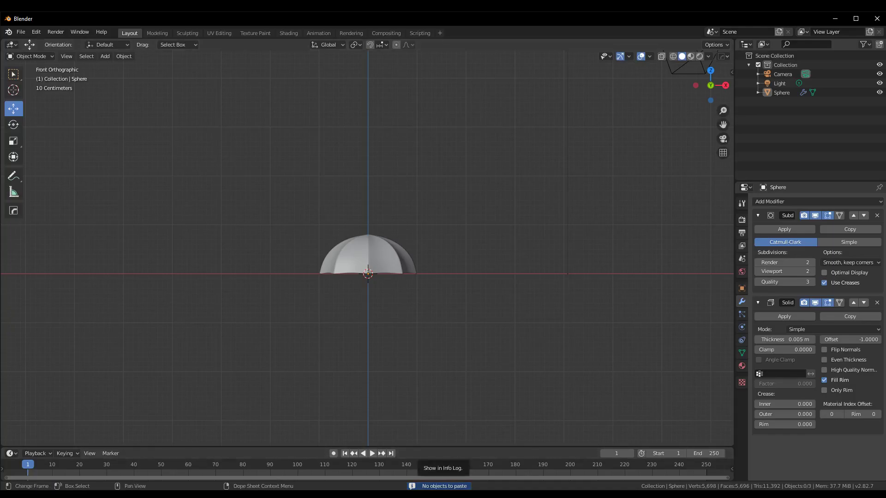
# - Recheck the unicorn reference in the browser, then return to the canopy
pyautogui.click(215, 470)
pyautogui.hotkey('alt', 'Tab')
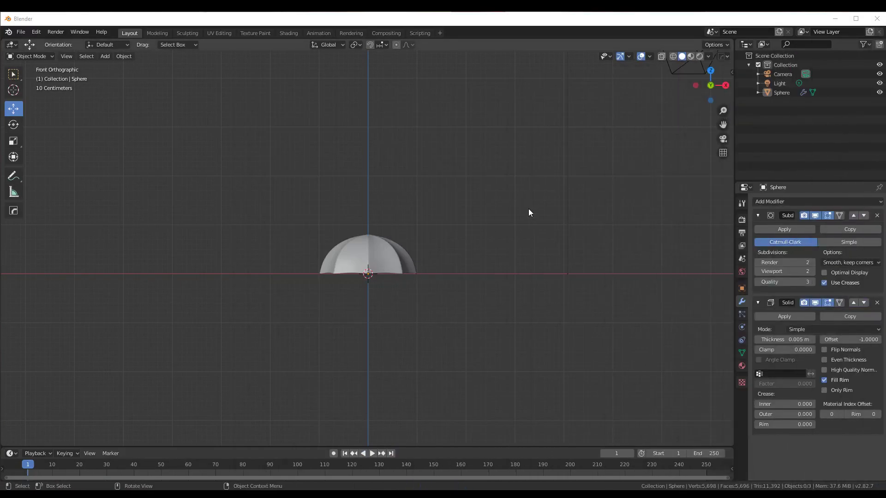
pyautogui.press('shift')
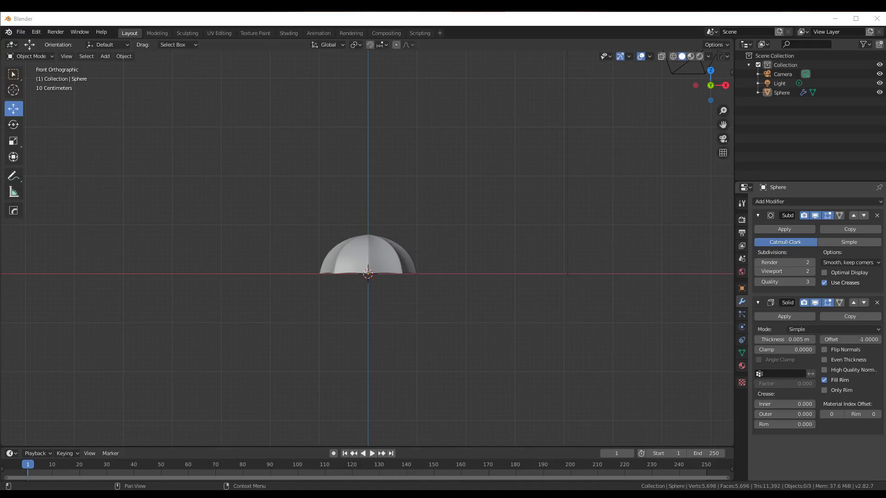
# - Drop the unicorn umbrella photo into the scene and scale it down above the canopy
pyautogui.moveTo(481, 203); pyautogui.dragTo(482, 203)
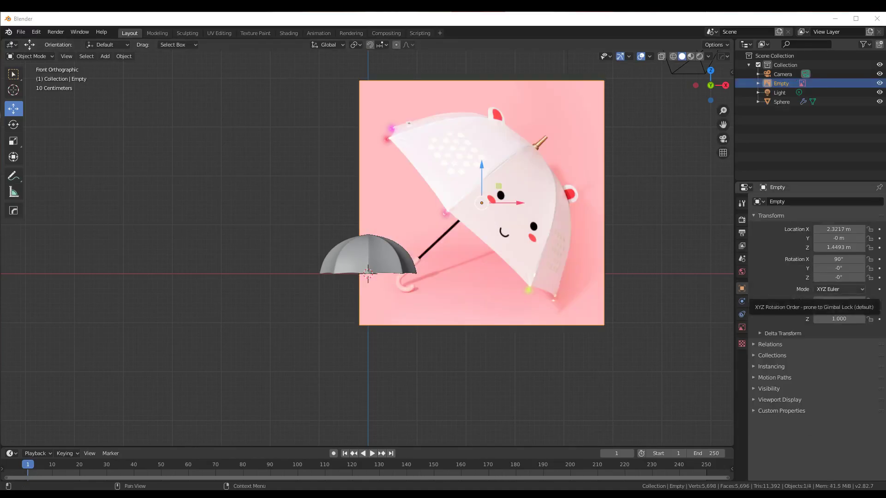
pyautogui.scroll(2, 529, 171)
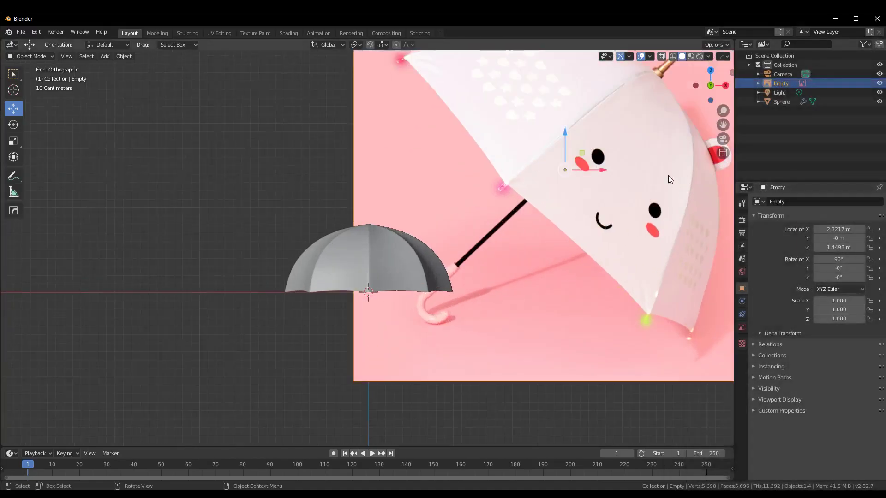
pyautogui.scroll(-4, 529, 171)
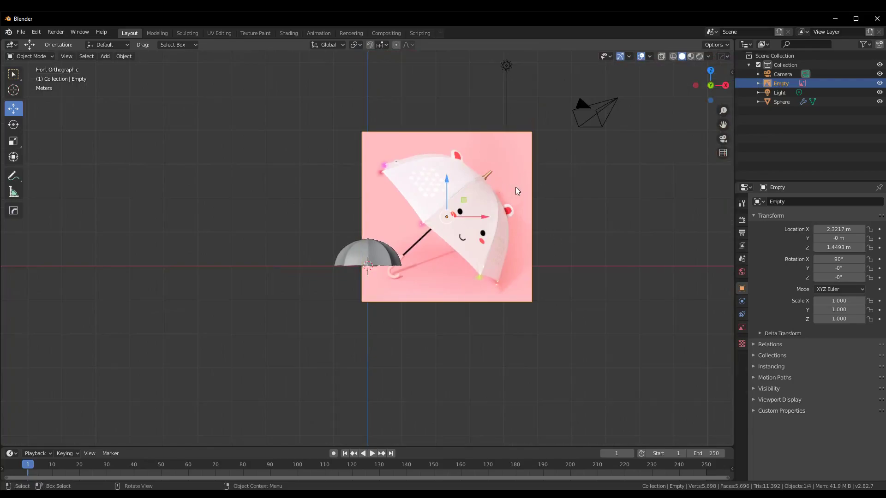
pyautogui.moveTo(531, 189); pyautogui.dragTo(399, 199)
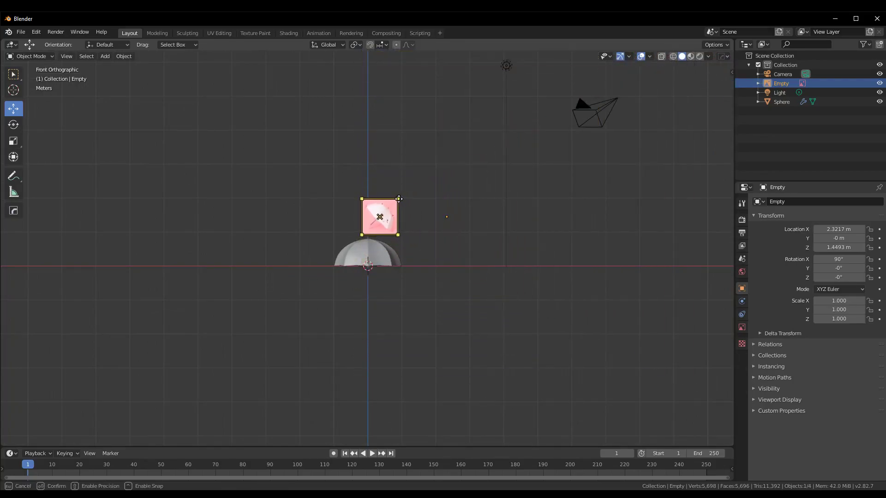
pyautogui.click(466, 254)
pyautogui.scroll(1, 466, 254)
pyautogui.scroll(1, 527, 232)
pyautogui.scroll(3, 495, 209)
pyautogui.scroll(3, 535, 278)
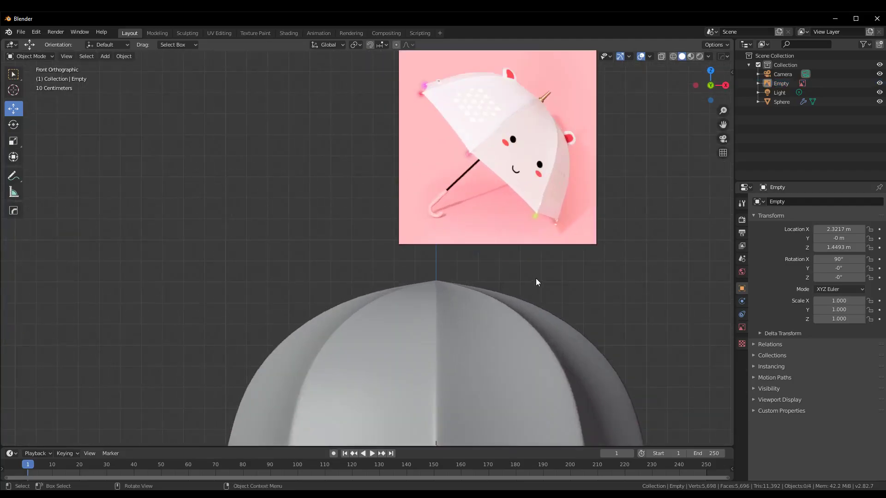
pyautogui.scroll(1, 584, 277)
pyautogui.keyDown('shift'); pyautogui.moveTo(606, 284); pyautogui.dragTo(579, 314, button='middle'); pyautogui.keyUp('shift')
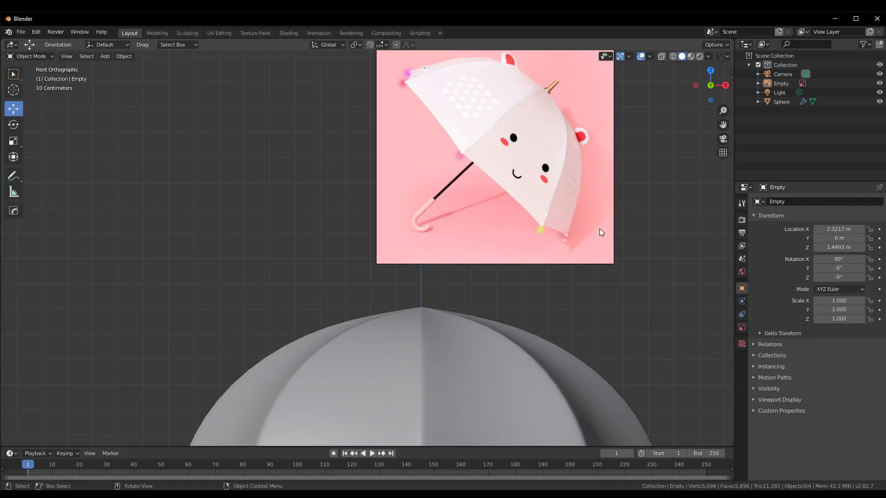
# - From the top view, add a cylinder and scale it down small
pyautogui.press('KP_7')
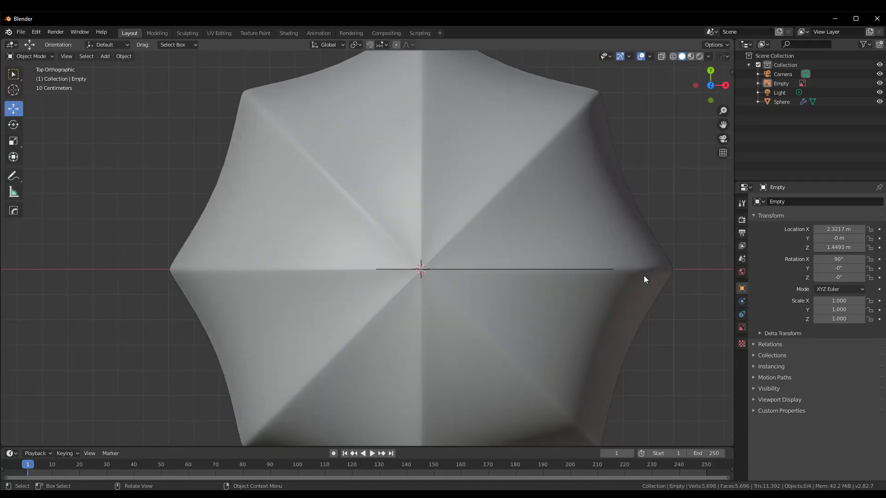
pyautogui.scroll(1, 636, 281)
pyautogui.scroll(-1, 636, 281)
pyautogui.hotkey('shift', 'a')
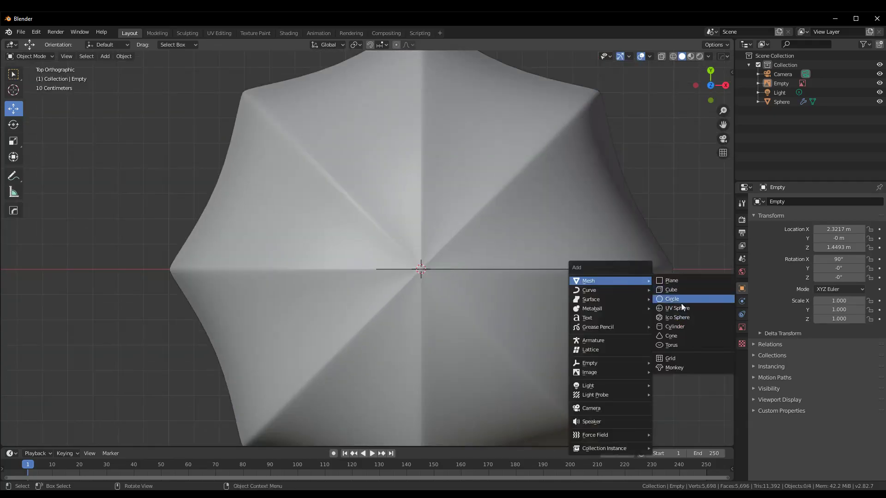
pyautogui.click(679, 330)
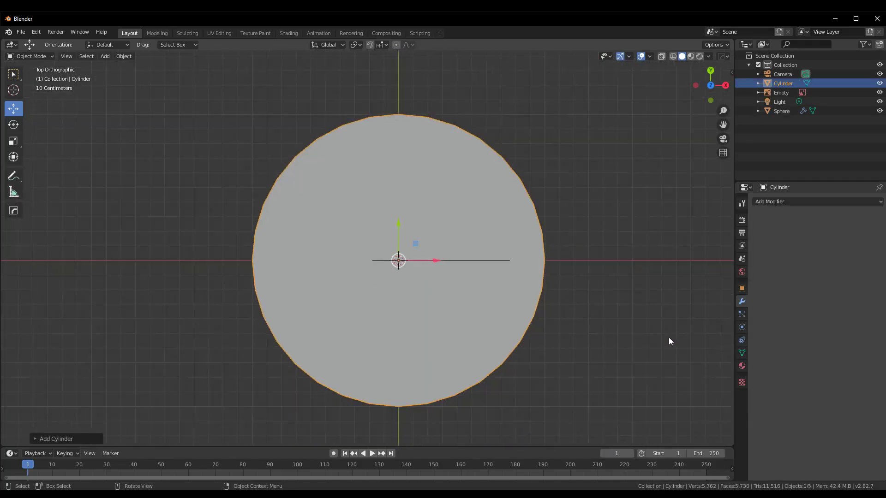
pyautogui.press('s')
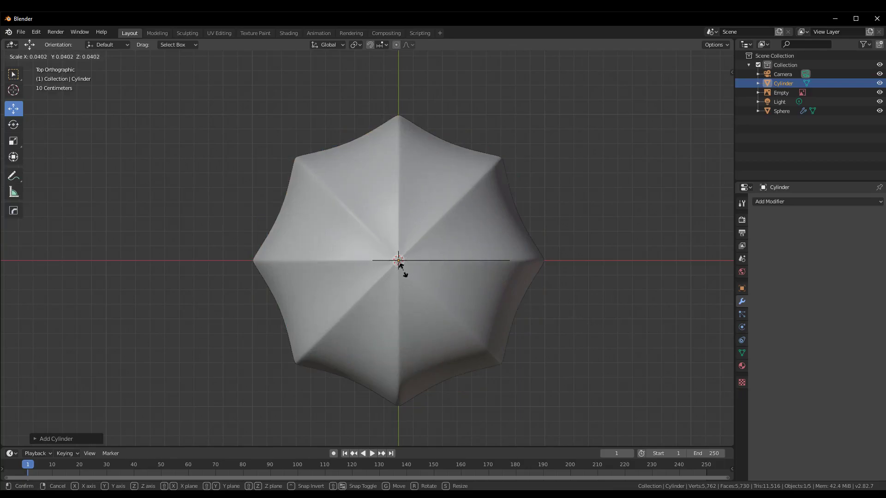
pyautogui.click(400, 265)
# - In right side view, raise the cylinder above the canopy
pyautogui.press('KP_3')
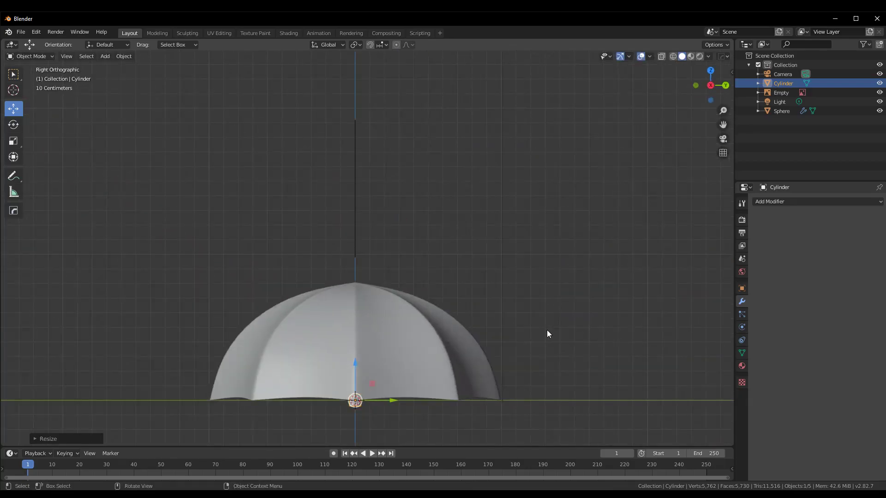
pyautogui.moveTo(356, 374); pyautogui.dragTo(354, 273)
pyautogui.moveTo(353, 241); pyautogui.dragTo(361, 236)
pyautogui.scroll(3, 361, 236)
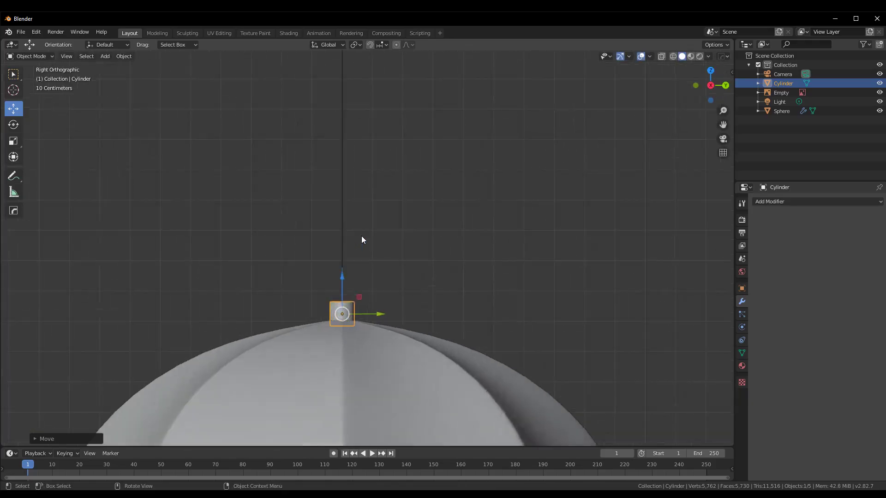
pyautogui.scroll(5, 514, 220)
pyautogui.scroll(1, 586, 217)
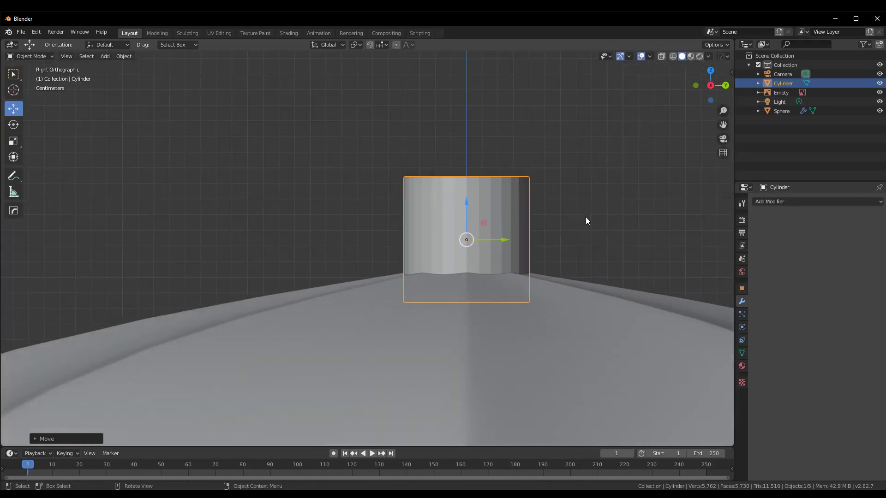
pyautogui.scroll(2, 603, 231)
pyautogui.moveTo(504, 190); pyautogui.dragTo(508, 138)
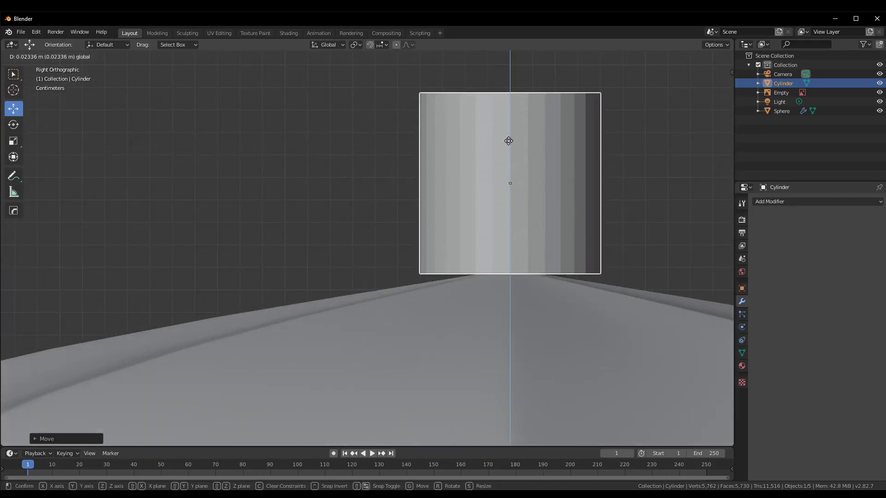
# - Lower the cylinder until its base rests on the canopy apex
pyautogui.scroll(-10, 530, 161)
pyautogui.scroll(-4, 507, 212)
pyautogui.scroll(-2, 505, 256)
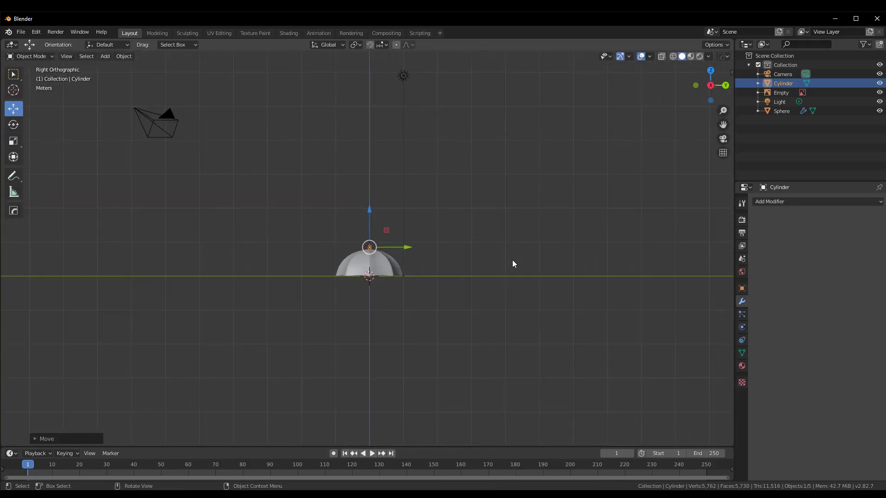
pyautogui.scroll(-2, 511, 270)
pyautogui.scroll(-2, 507, 284)
pyautogui.scroll(5, 498, 283)
pyautogui.scroll(5, 484, 277)
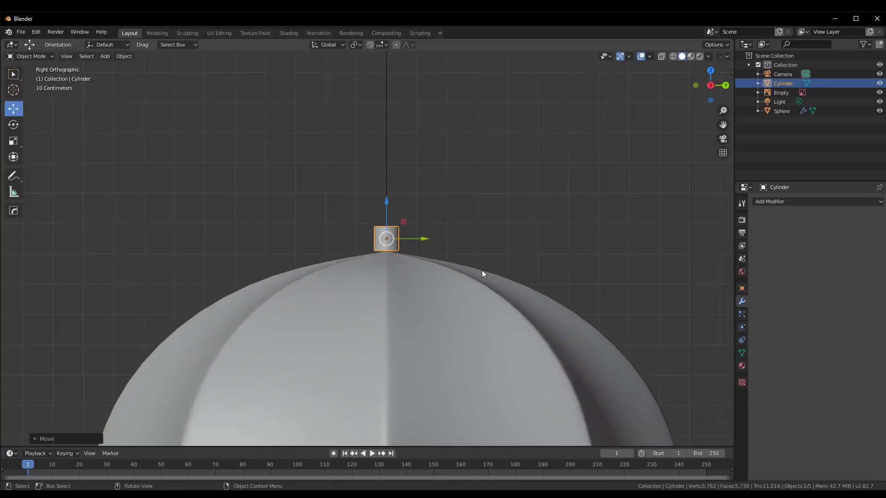
pyautogui.scroll(3, 485, 244)
pyautogui.scroll(2, 517, 219)
pyautogui.scroll(4, 572, 203)
pyautogui.scroll(2, 544, 212)
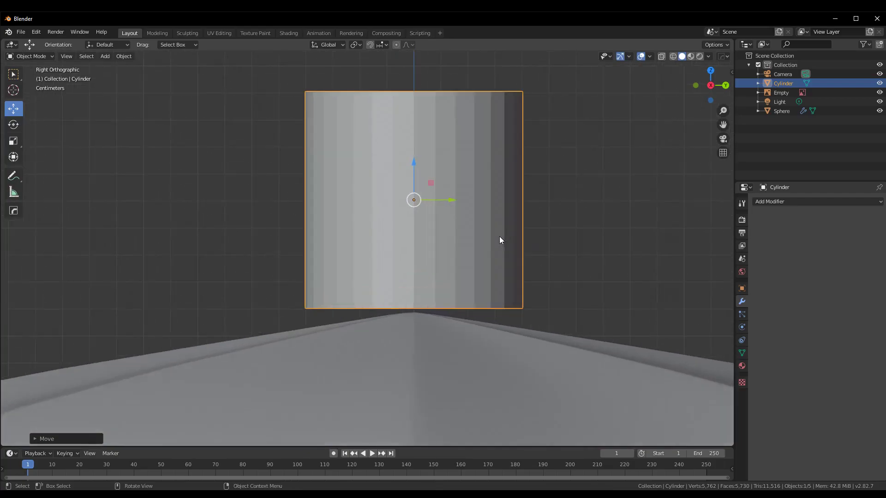
pyautogui.moveTo(408, 156); pyautogui.dragTo(414, 190)
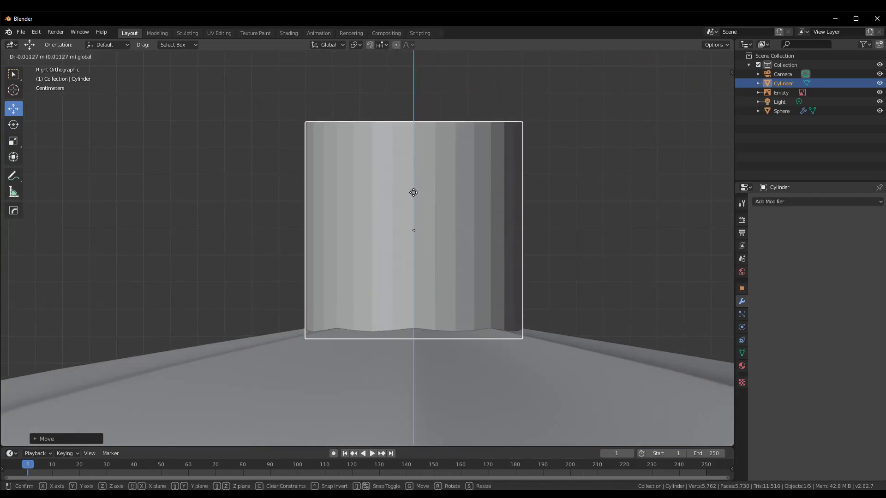
pyautogui.moveTo(414, 190); pyautogui.dragTo(413, 192)
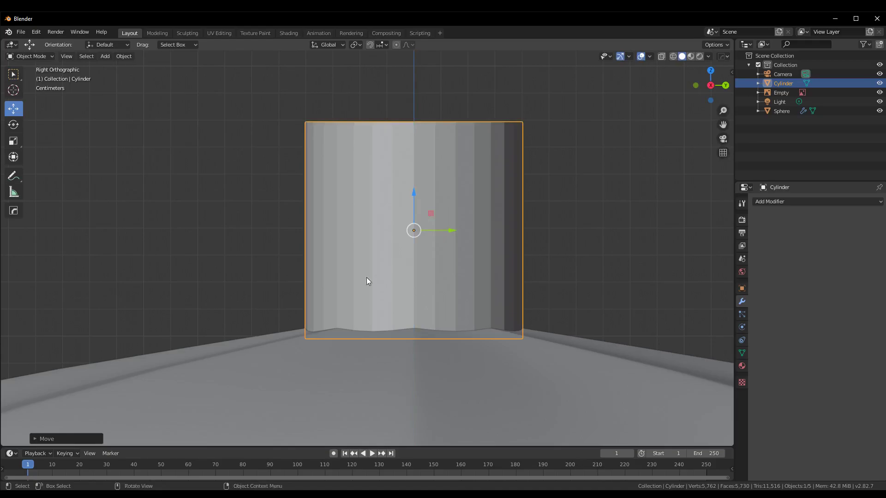
# - In Edit Mode, add an edge loop near the cap cylinder's base
pyautogui.hotkey('ctrl', 'Tab')
pyautogui.click(447, 220)
pyautogui.hotkey('ctrl', 'r')
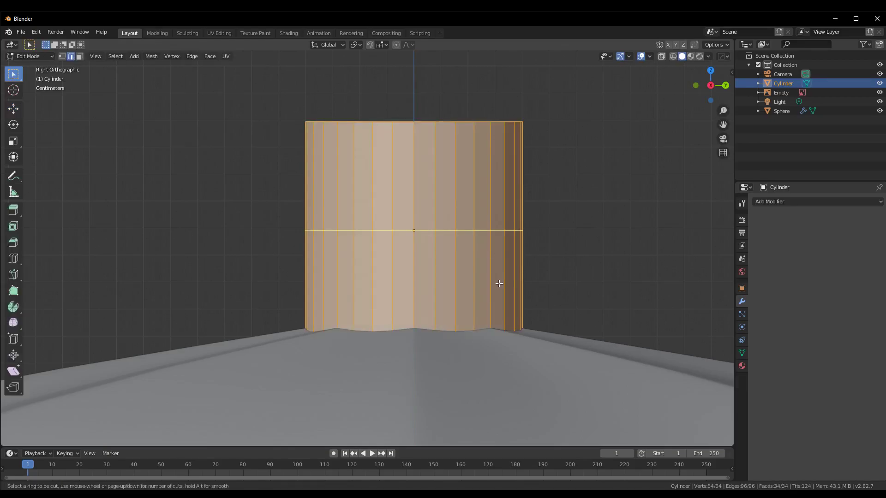
pyautogui.click(499, 284)
pyautogui.click(499, 375)
pyautogui.click(593, 271)
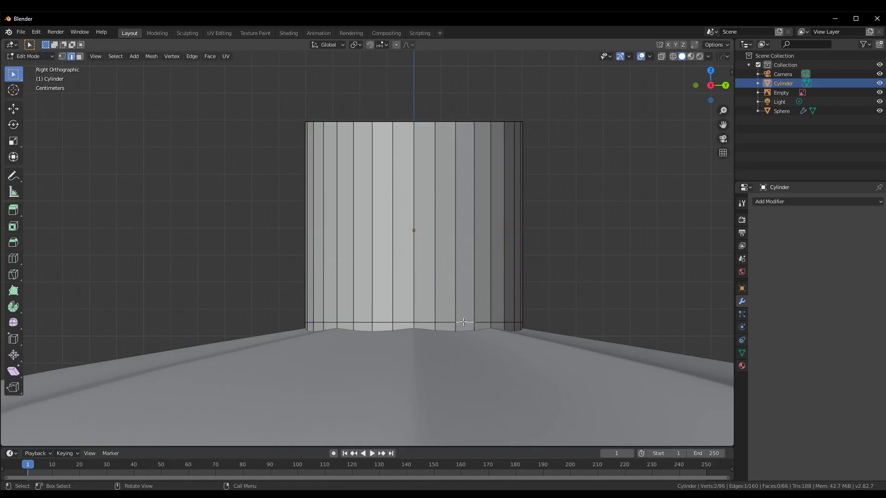
# - In wireframe, select the bottom vertex ring and extrude it outward into a flange
pyautogui.press('z')
pyautogui.click(522, 302)
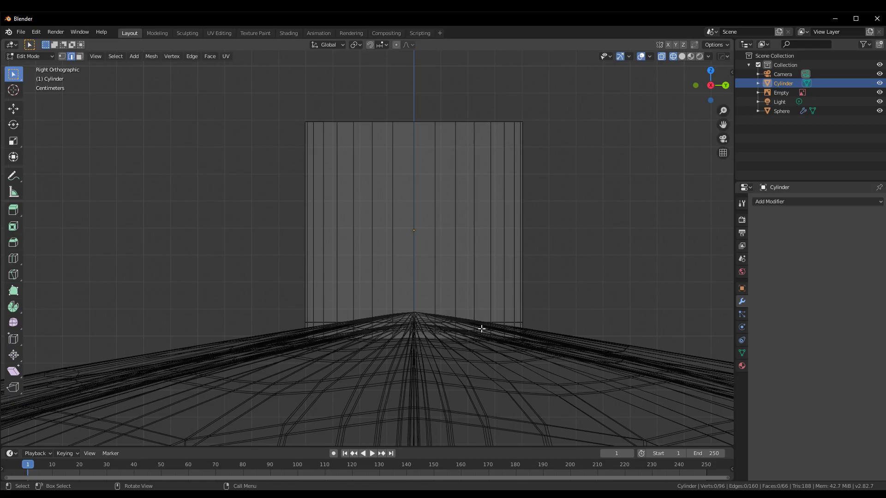
pyautogui.moveTo(274, 326); pyautogui.dragTo(607, 334)
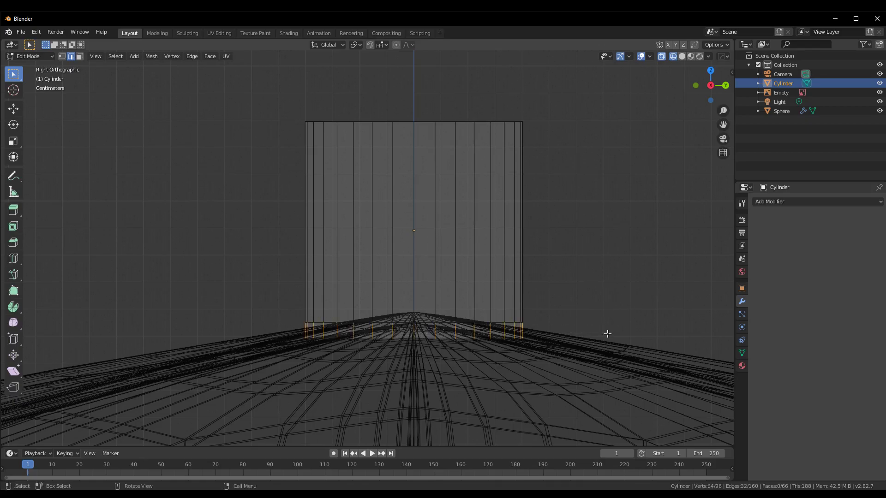
pyautogui.hotkey('alt', 'a')
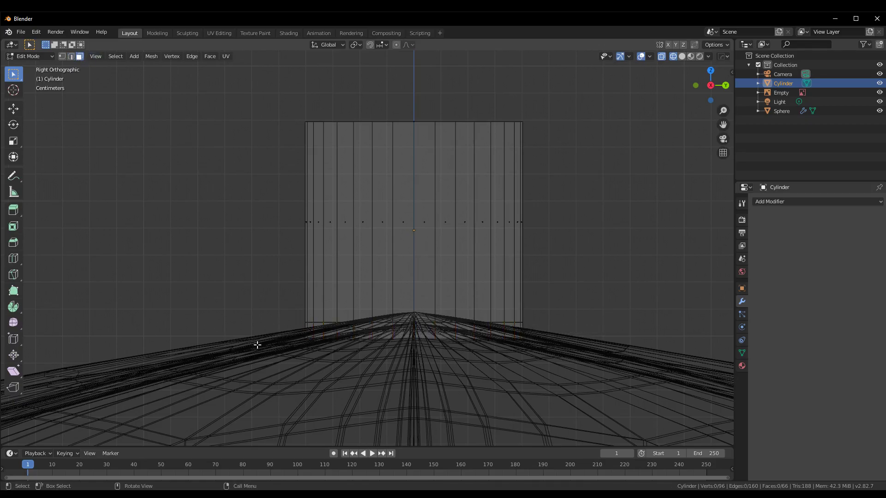
pyautogui.moveTo(286, 327); pyautogui.dragTo(573, 332)
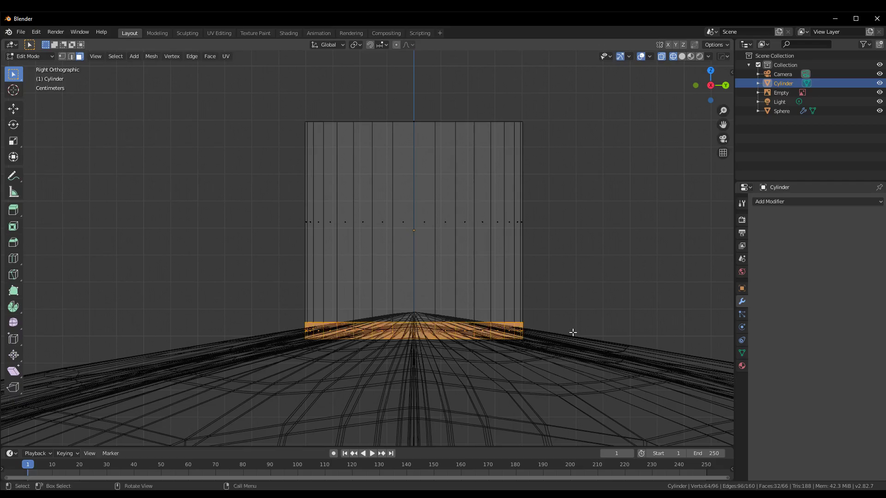
pyautogui.press('e')
pyautogui.press('s')
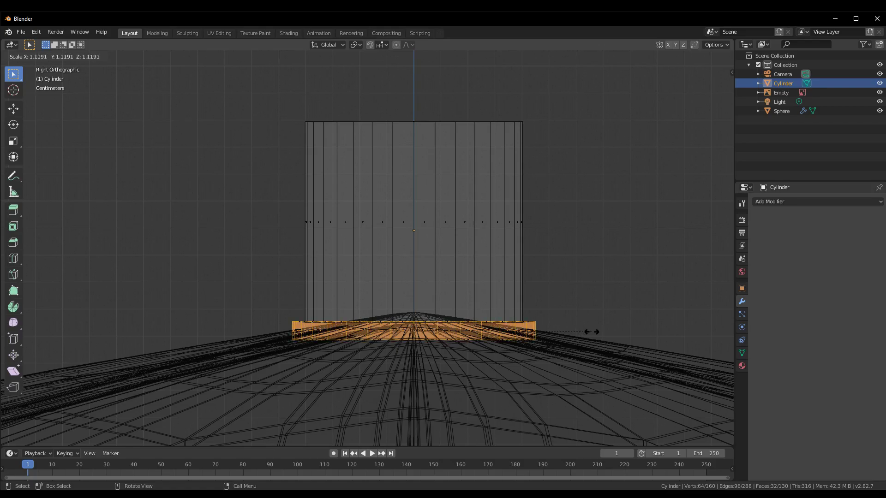
pyautogui.click(598, 332)
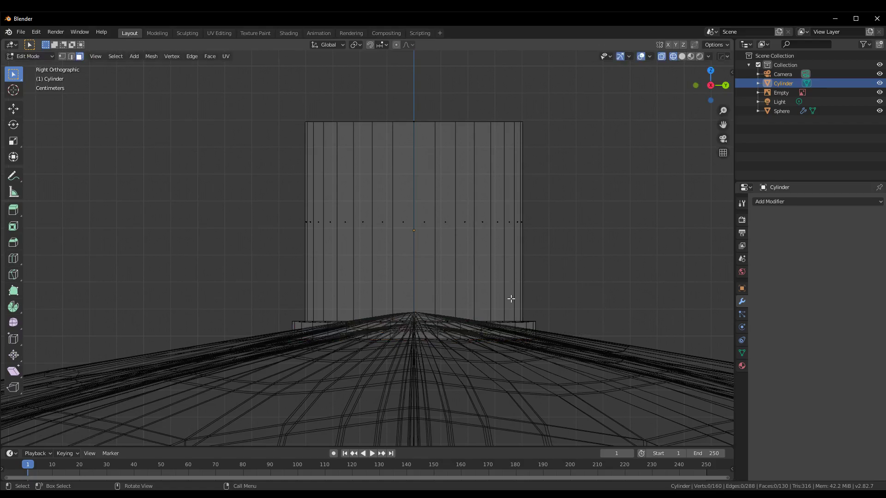
pyautogui.moveTo(557, 311)
pyautogui.mouseDown(button='middle')
pyautogui.moveTo(489, 327)
pyautogui.moveTo(514, 323)
pyautogui.moveTo(588, 220)
pyautogui.moveTo(451, 225)
pyautogui.mouseUp(button='middle')
# - Return to solid shading and undo the flange extrusion and loop cut
pyautogui.press('z')
pyautogui.click(544, 310)
pyautogui.scroll(2, 451, 226)
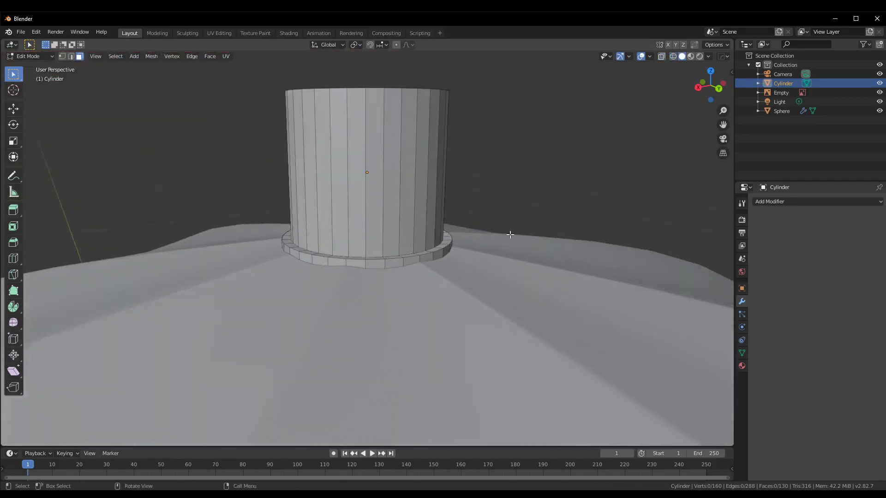
pyautogui.hotkey('ctrl', 'z')
pyautogui.hotkey('ctrl', 'z')
pyautogui.hotkey('alt', 'a')
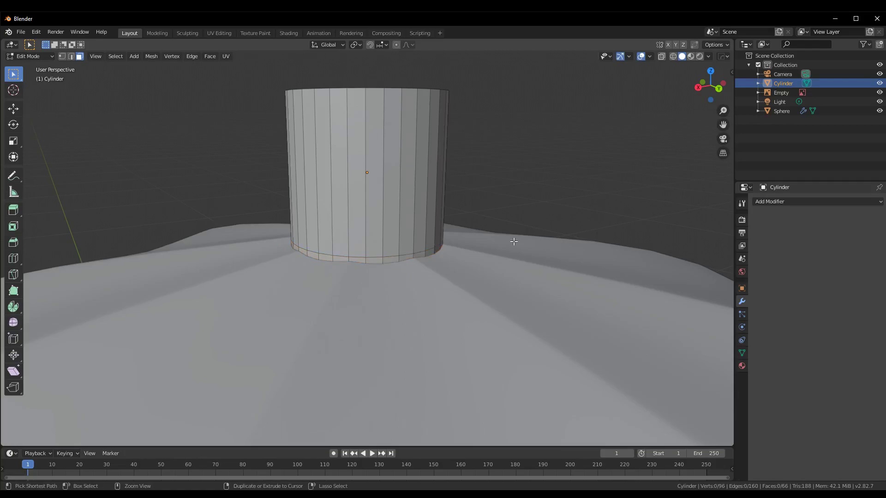
pyautogui.press('2')
pyautogui.hotkey('ctrl', 'z')
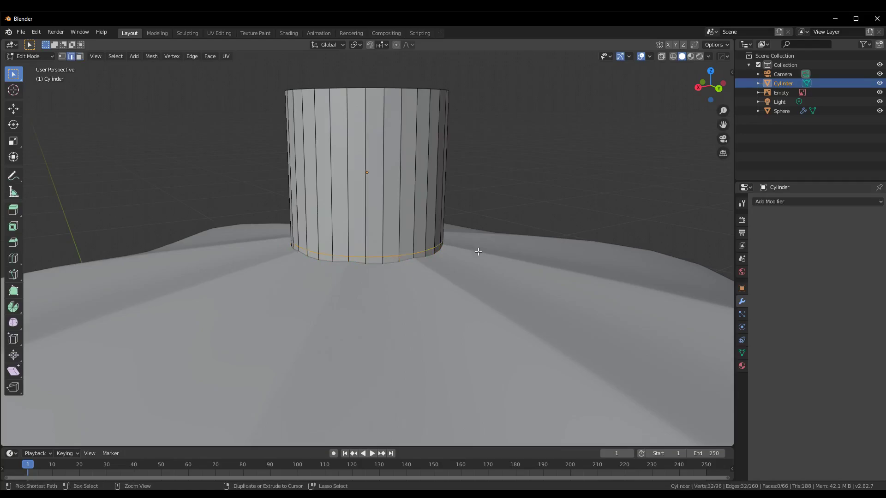
pyautogui.press('a')
# - Add a new loop cut near the cylinder's base and inspect it from low angles
pyautogui.hotkey('ctrl', 'r')
pyautogui.click(378, 226)
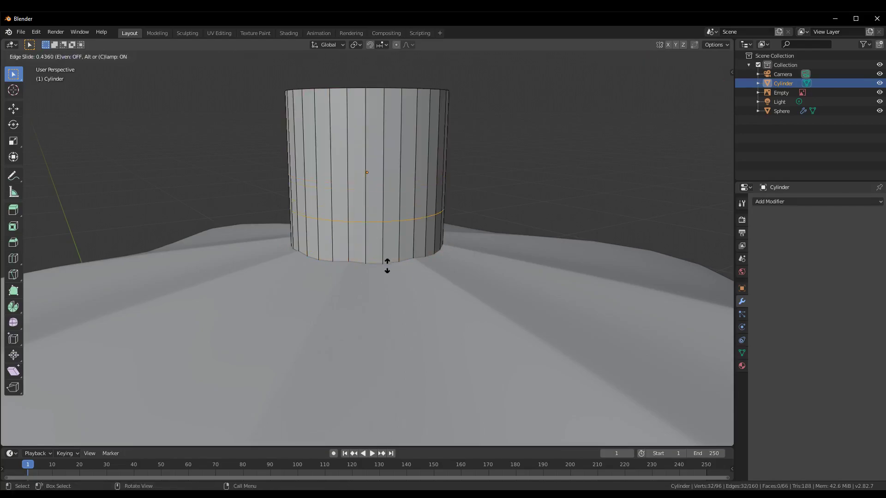
pyautogui.click(385, 263)
pyautogui.scroll(-4, 483, 203)
pyautogui.scroll(-1, 477, 191)
pyautogui.moveTo(477, 191)
pyautogui.mouseDown(button='middle')
pyautogui.moveTo(455, 170)
pyautogui.moveTo(506, 131)
pyautogui.mouseUp(button='middle')
pyautogui.scroll(4, 496, 176)
pyautogui.scroll(3, 455, 217)
pyautogui.scroll(-5, 455, 217)
pyautogui.moveTo(455, 217)
pyautogui.mouseDown(button='middle')
pyautogui.moveTo(449, 180)
pyautogui.moveTo(431, 198)
pyautogui.mouseUp(button='middle')
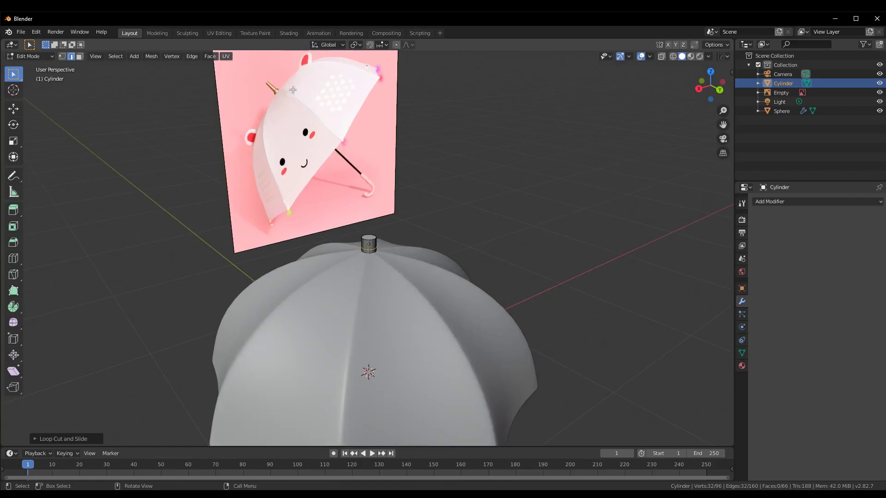
pyautogui.scroll(3, 477, 168)
pyautogui.moveTo(474, 167); pyautogui.dragTo(475, 178, button='middle')
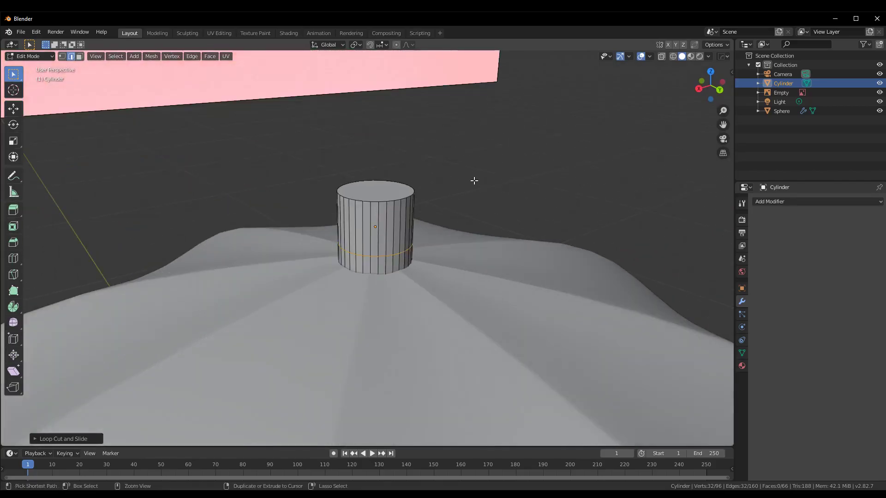
# - In Object Mode, lower the cylinder slightly into the canopy and deselect it
pyautogui.press('Tab')
pyautogui.moveTo(375, 180); pyautogui.dragTo(373, 193)
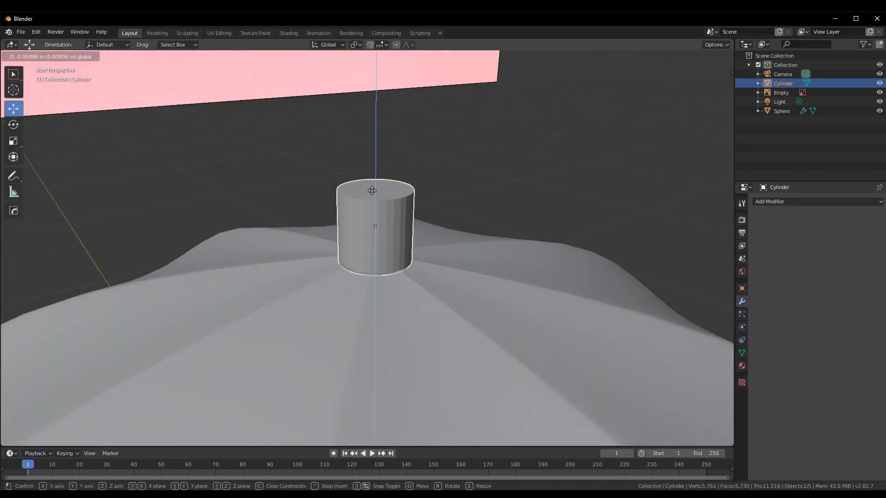
pyautogui.click(485, 151)
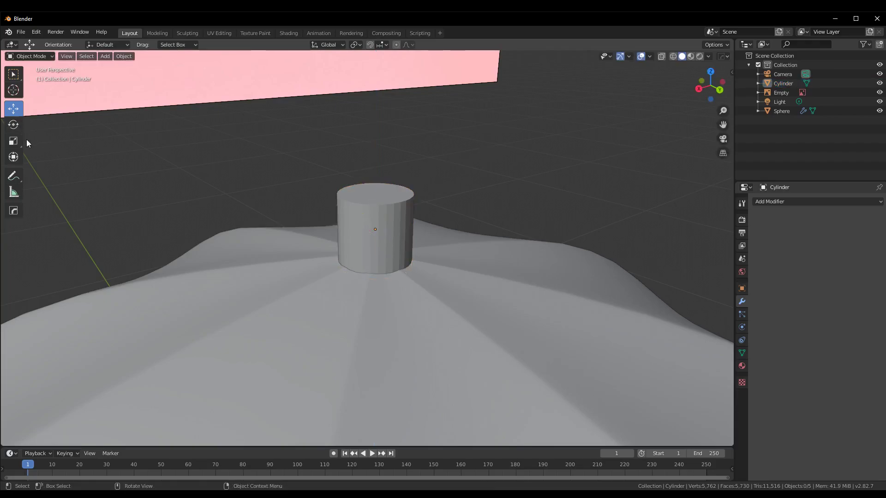
# - In face select mode, lower the cylinder's top face to shorten it
pyautogui.hotkey('ctrl', 'Tab')
pyautogui.click(454, 198)
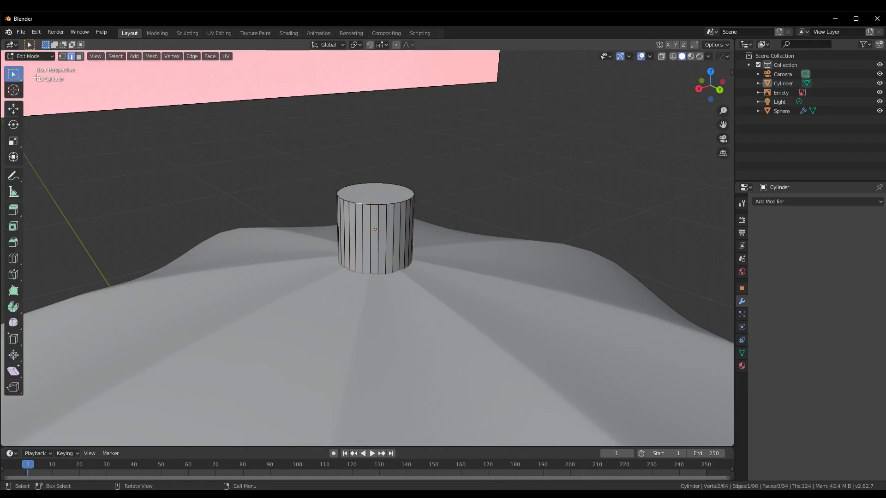
pyautogui.click(80, 56)
pyautogui.click(367, 187)
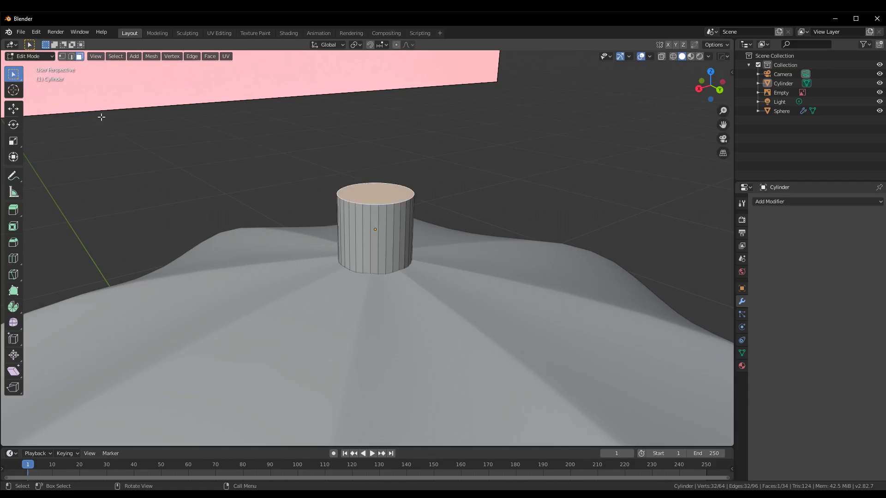
pyautogui.click(14, 108)
pyautogui.moveTo(372, 154); pyautogui.dragTo(388, 206)
pyautogui.scroll(-5, 488, 202)
pyautogui.moveTo(488, 202); pyautogui.dragTo(471, 203, button='middle')
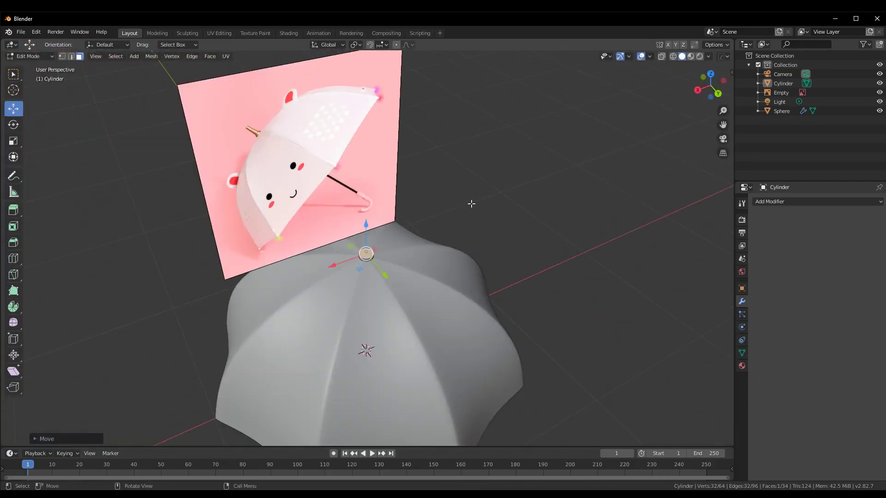
pyautogui.scroll(2, 471, 203)
pyautogui.scroll(1, 472, 204)
pyautogui.scroll(2, 472, 208)
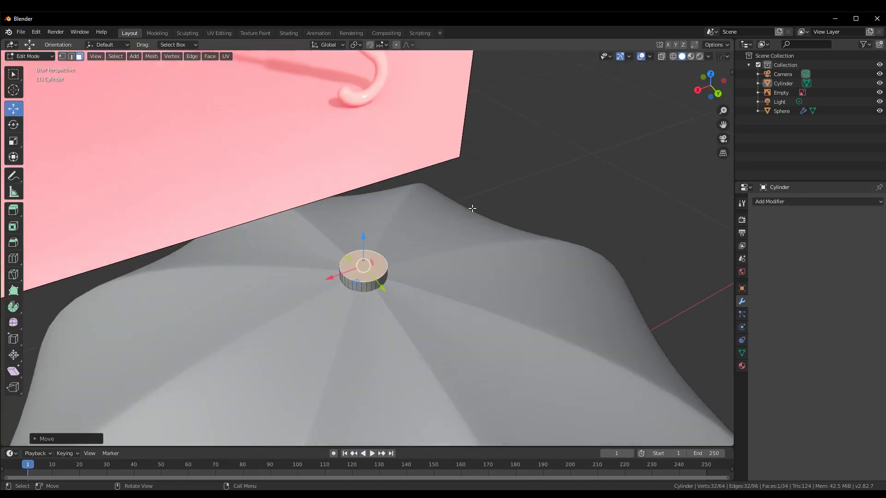
# - Inset the top face, enlarge it slightly, and extrude it upward into a column
pyautogui.press('i')
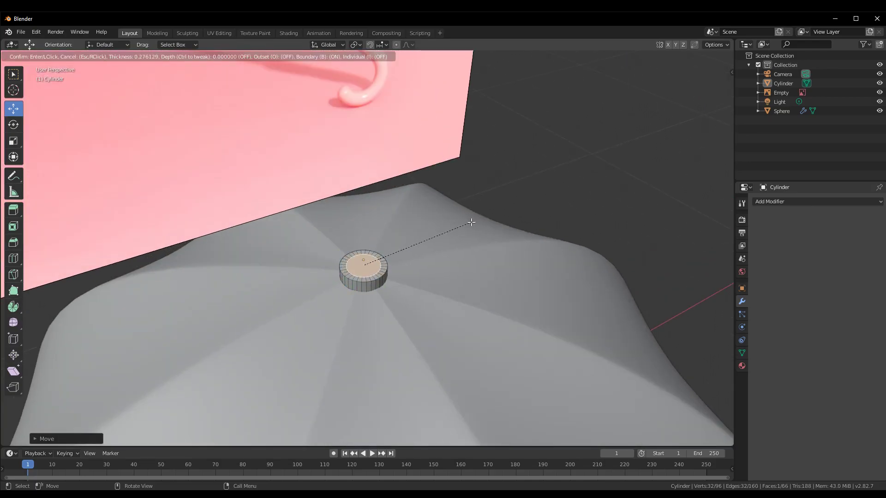
pyautogui.click(470, 223)
pyautogui.scroll(-3, 475, 233)
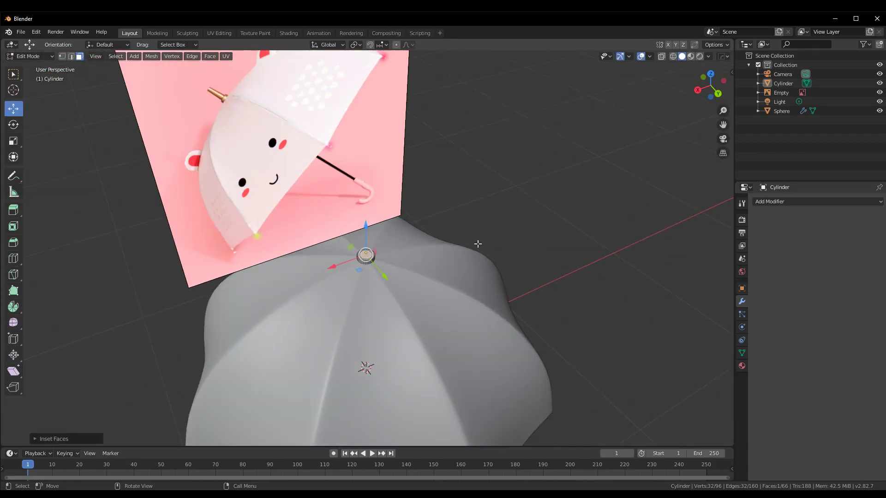
pyautogui.scroll(2, 478, 243)
pyautogui.scroll(2, 477, 243)
pyautogui.scroll(2, 478, 243)
pyautogui.press('s')
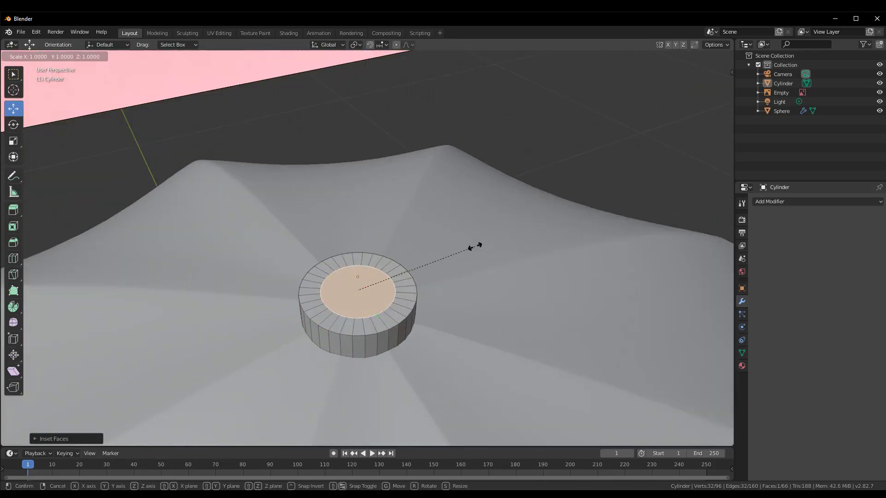
pyautogui.click(484, 250)
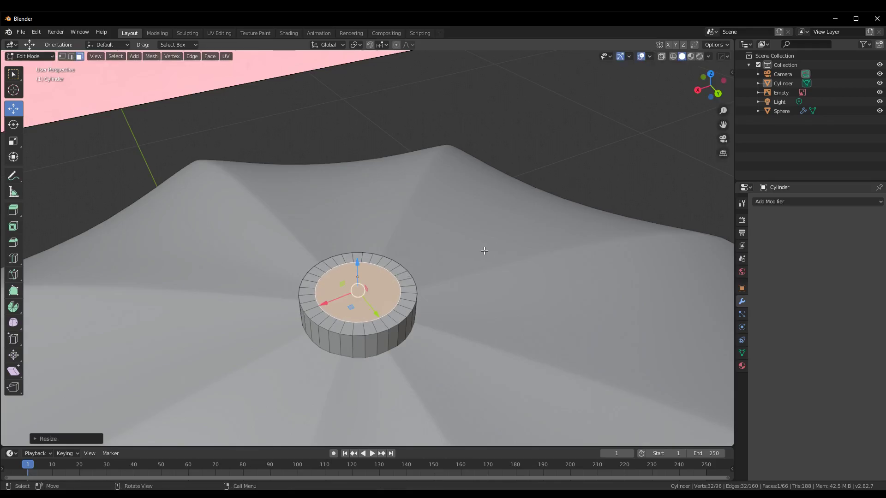
pyautogui.press('e')
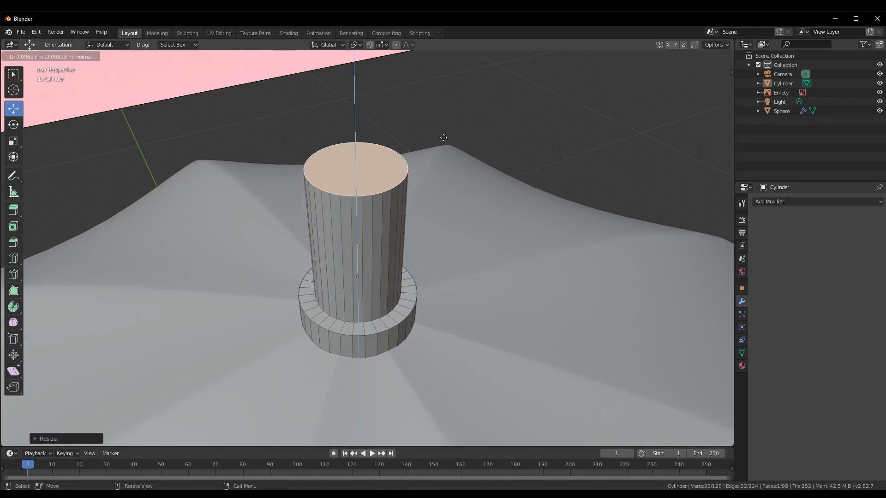
# - Confirm the extruded column, then scale its top ring down into a tapered spike
pyautogui.click(443, 138)
pyautogui.scroll(-5, 444, 138)
pyautogui.moveTo(443, 138); pyautogui.dragTo(424, 208, button='middle')
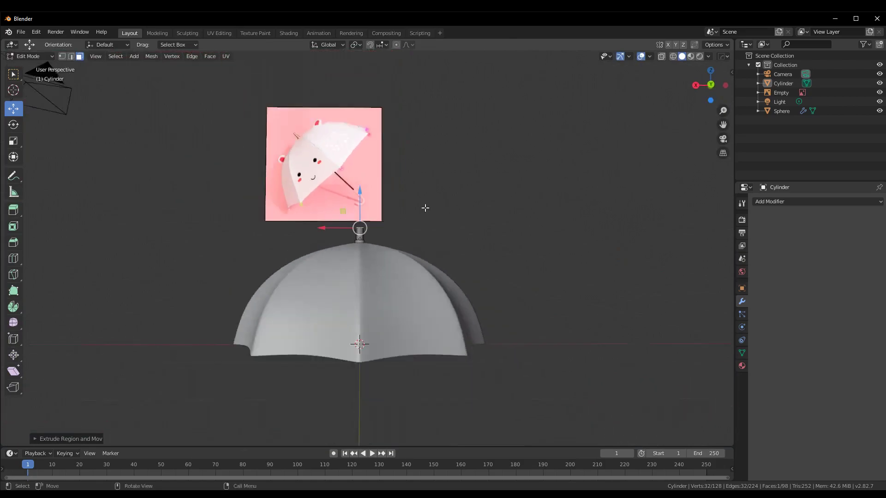
pyautogui.scroll(1, 425, 208)
pyautogui.scroll(3, 425, 230)
pyautogui.scroll(2, 420, 234)
pyautogui.scroll(2, 437, 200)
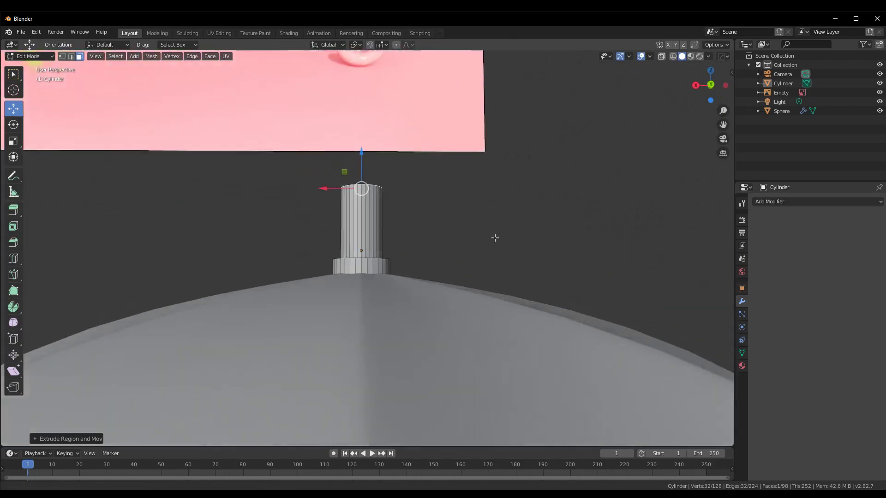
pyautogui.scroll(1, 503, 259)
pyautogui.scroll(2, 519, 288)
pyautogui.press('s')
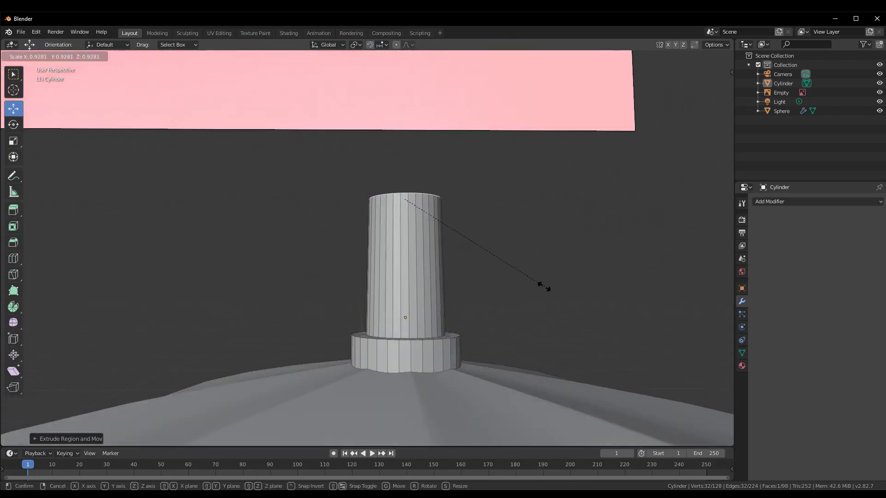
pyautogui.click(496, 278)
# - Deselect all vertices and orbit to a level side view of the tapered tip
pyautogui.moveTo(496, 279)
pyautogui.mouseDown(button='middle')
pyautogui.moveTo(538, 333)
pyautogui.moveTo(486, 314)
pyautogui.mouseUp(button='middle')
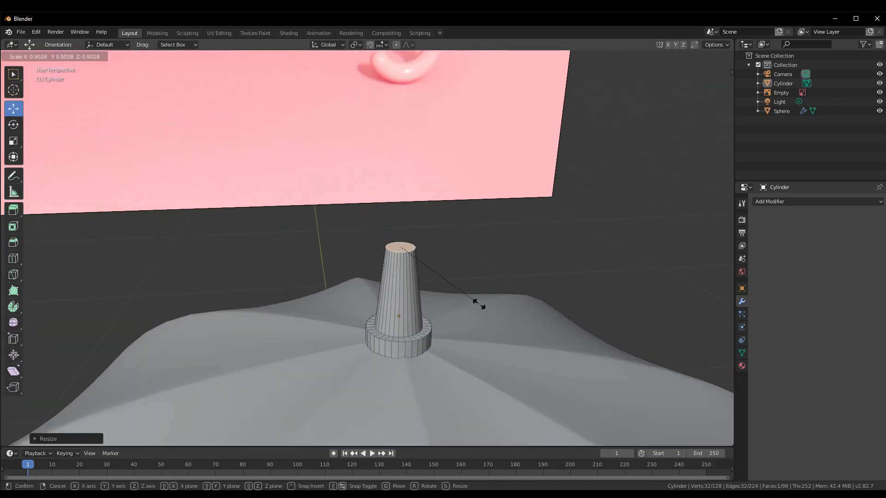
pyautogui.scroll(-2, 480, 304)
pyautogui.scroll(-2, 478, 301)
pyautogui.scroll(3, 478, 301)
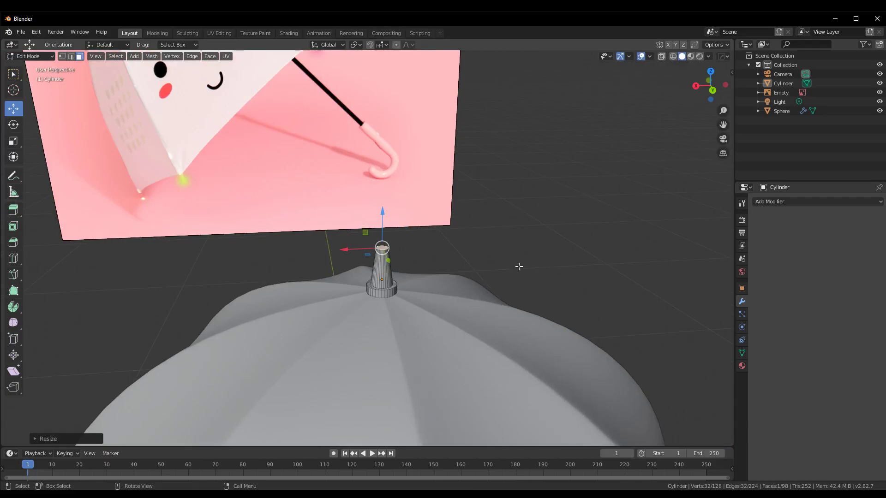
pyautogui.hotkey('alt', 'a')
pyautogui.scroll(3, 518, 263)
pyautogui.moveTo(536, 244)
pyautogui.mouseDown(button='middle')
pyautogui.moveTo(512, 306)
pyautogui.moveTo(478, 245)
pyautogui.mouseUp(button='middle')
pyautogui.scroll(-3, 495, 263)
pyautogui.scroll(-5, 524, 315)
pyautogui.moveTo(524, 315)
pyautogui.mouseDown(button='middle')
pyautogui.moveTo(467, 295)
pyautogui.moveTo(493, 294)
pyautogui.moveTo(483, 298)
pyautogui.moveTo(530, 320)
pyautogui.mouseUp(button='middle')
pyautogui.scroll(3, 484, 298)
pyautogui.scroll(3, 483, 297)
pyautogui.scroll(3, 464, 296)
pyautogui.scroll(2, 486, 246)
pyautogui.scroll(2, 486, 246)
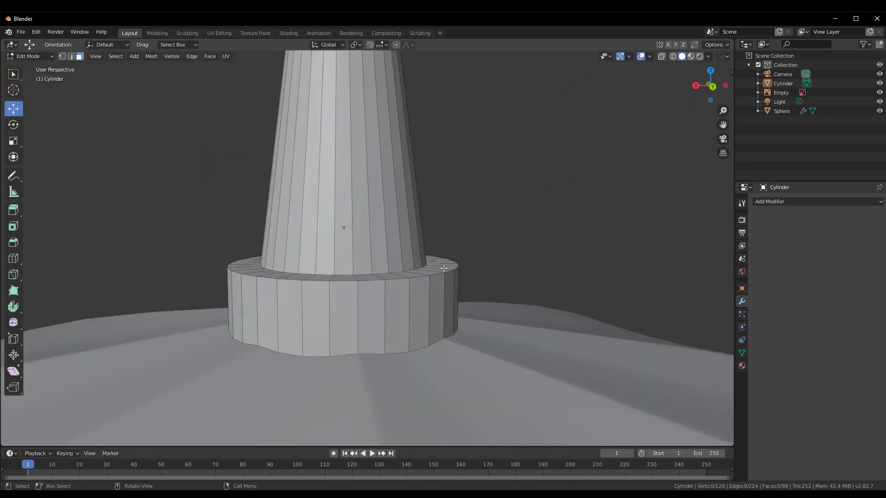
# - Add edge loops around the tip's base ring, including one near its top rim
pyautogui.hotkey('ctrl', 'r')
pyautogui.click(403, 325)
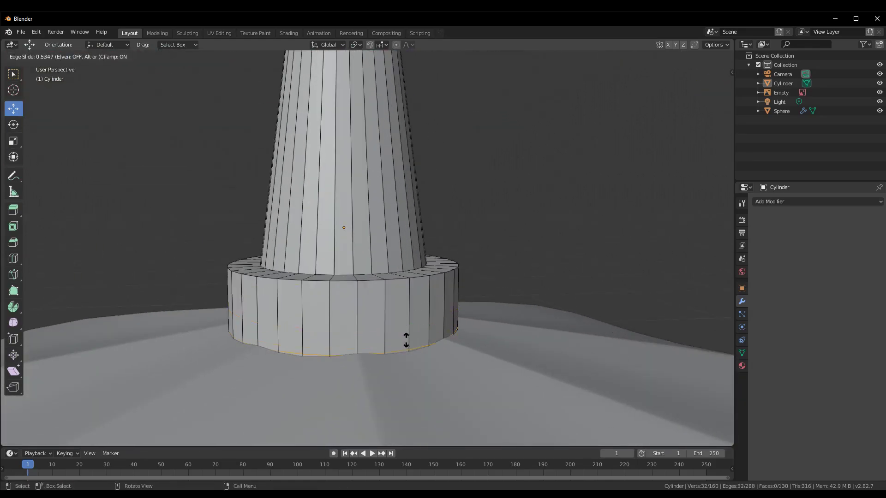
pyautogui.click(406, 271)
pyautogui.moveTo(406, 271); pyautogui.dragTo(345, 346, button='middle')
pyautogui.hotkey('ctrl', 'r')
pyautogui.click(354, 341)
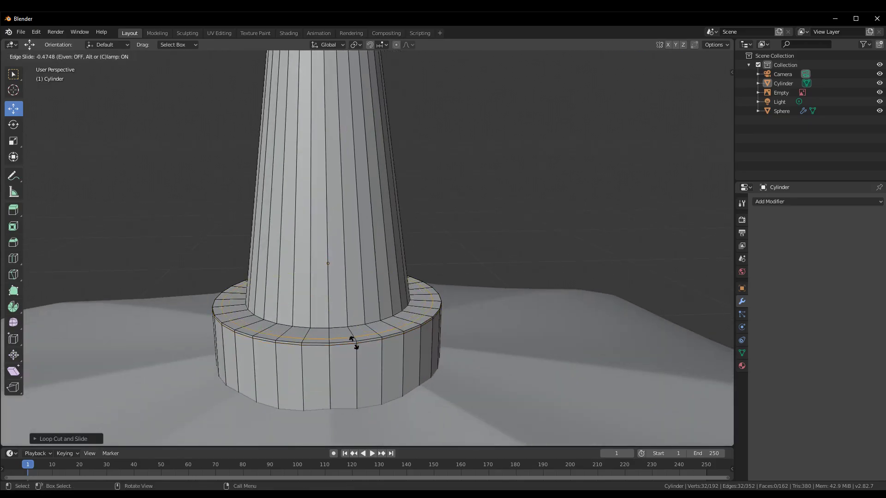
pyautogui.click(356, 343)
pyautogui.hotkey('ctrl', 'r')
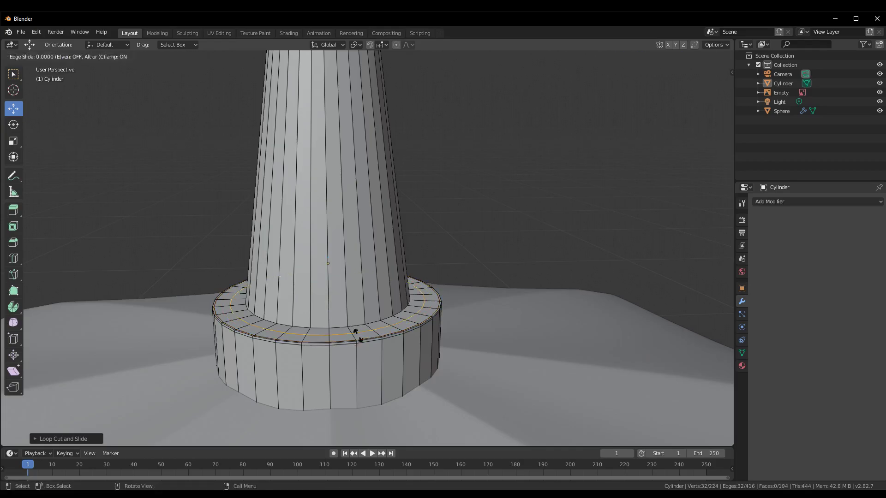
pyautogui.click(350, 327)
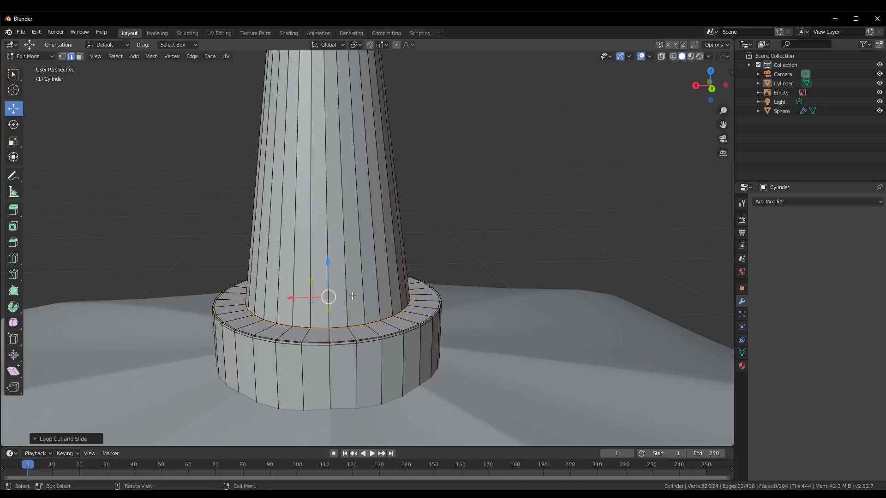
# - Add an edge loop around the bottom of the tapered column
pyautogui.hotkey('ctrl', 'r')
pyautogui.click(367, 259)
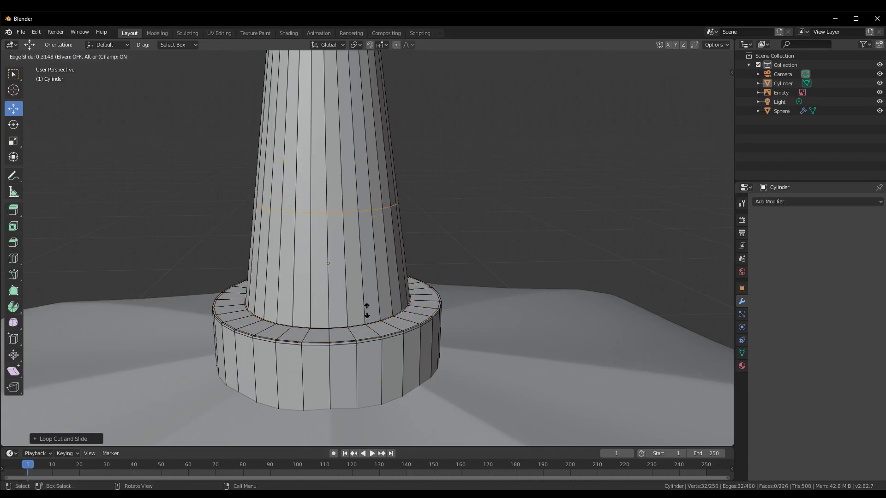
pyautogui.click(378, 426)
pyautogui.scroll(-5, 498, 257)
pyautogui.moveTo(498, 257); pyautogui.dragTo(522, 268, button='middle')
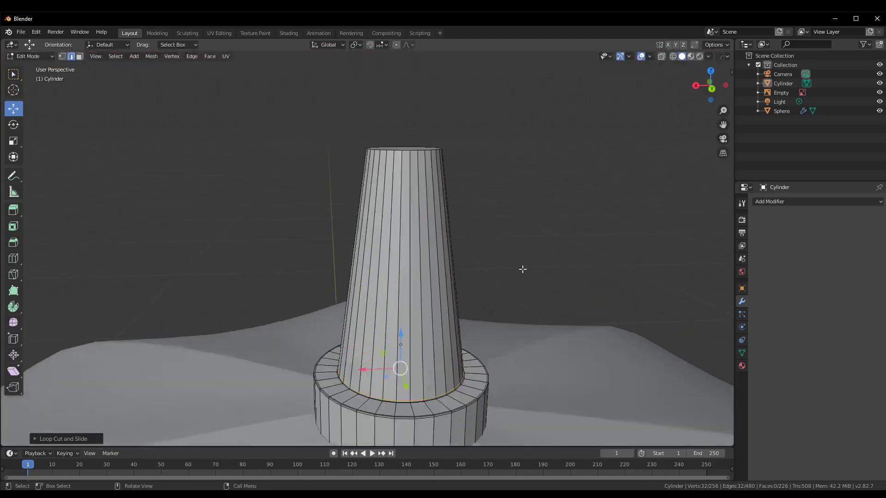
pyautogui.scroll(5, 565, 194)
pyautogui.scroll(-3, 565, 194)
pyautogui.scroll(4, 541, 253)
# - Add an edge loop near the column's top, undoing one misplaced cut first
pyautogui.hotkey('ctrl', 'r')
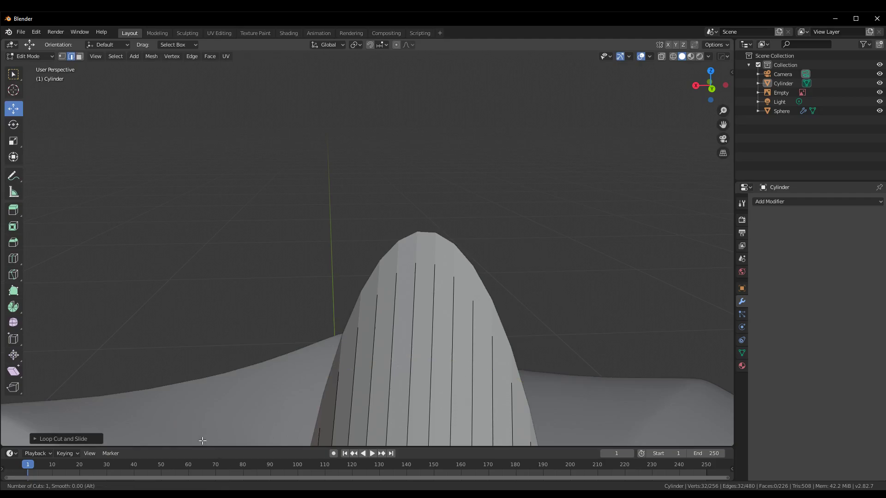
pyautogui.click(393, 352)
pyautogui.click(369, 249)
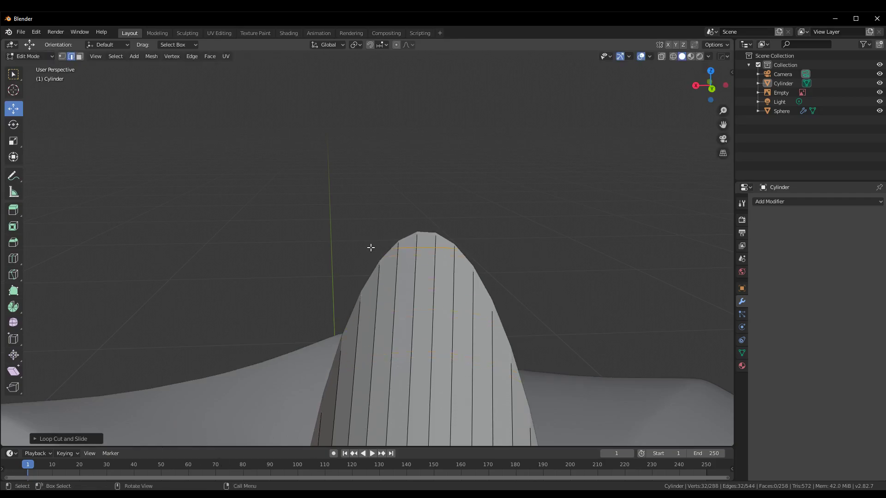
pyautogui.scroll(-4, 370, 249)
pyautogui.scroll(3, 413, 267)
pyautogui.scroll(-3, 480, 259)
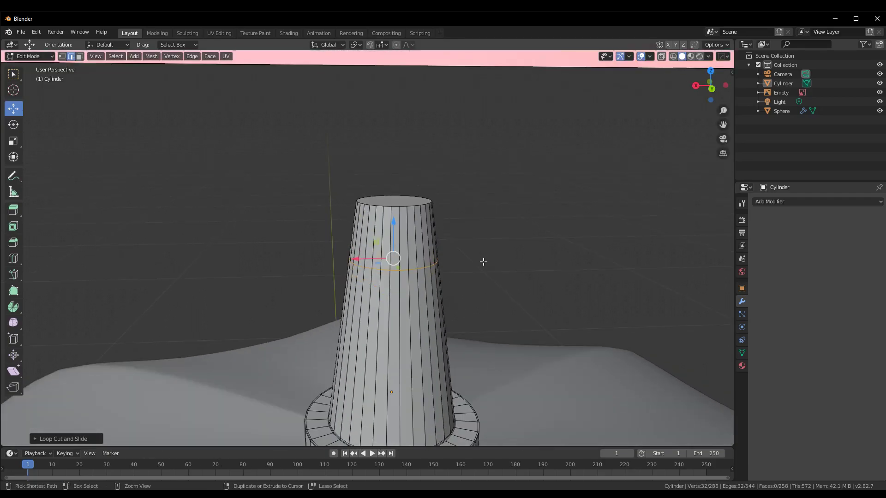
pyautogui.hotkey('ctrl', 'z')
pyautogui.hotkey('ctrl', 'r')
pyautogui.click(413, 254)
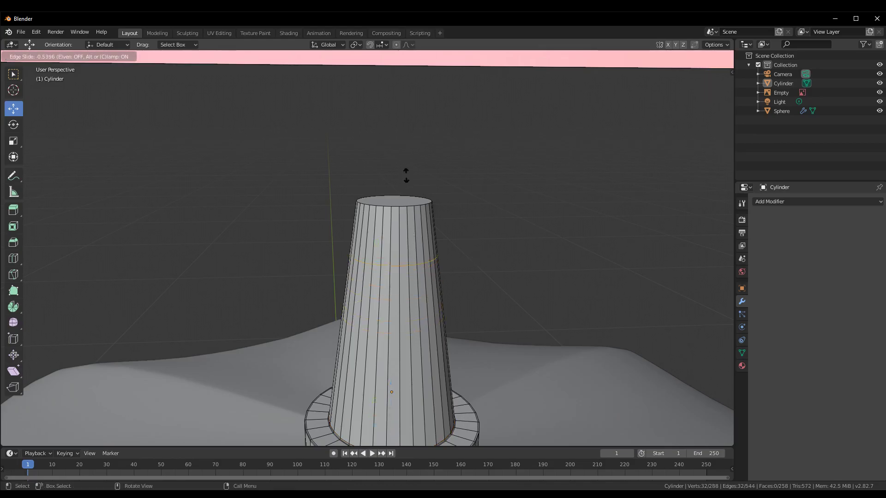
pyautogui.click(393, 124)
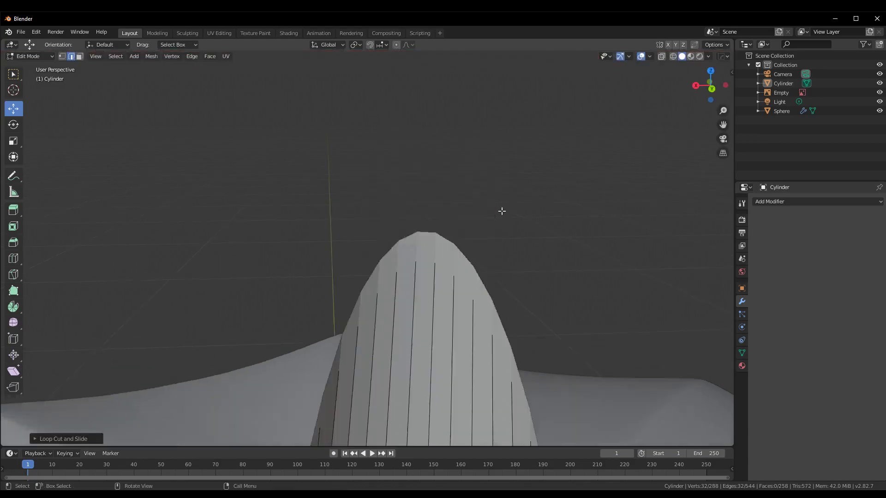
# - Inset the column's top face in face select mode
pyautogui.scroll(1, 509, 233)
pyautogui.click(434, 179)
pyautogui.moveTo(434, 178)
pyautogui.mouseDown(button='middle')
pyautogui.moveTo(512, 218)
pyautogui.moveTo(366, 317)
pyautogui.mouseUp(button='middle')
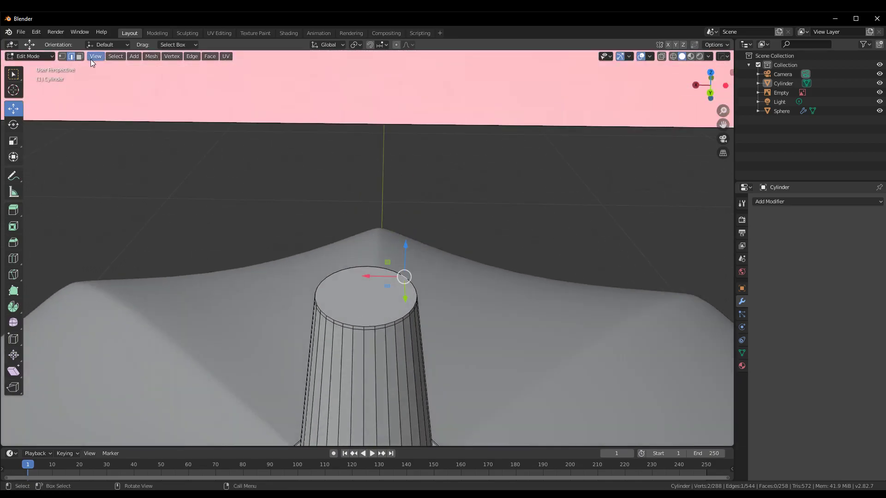
pyautogui.press('3')
pyautogui.click(372, 308)
pyautogui.press('i')
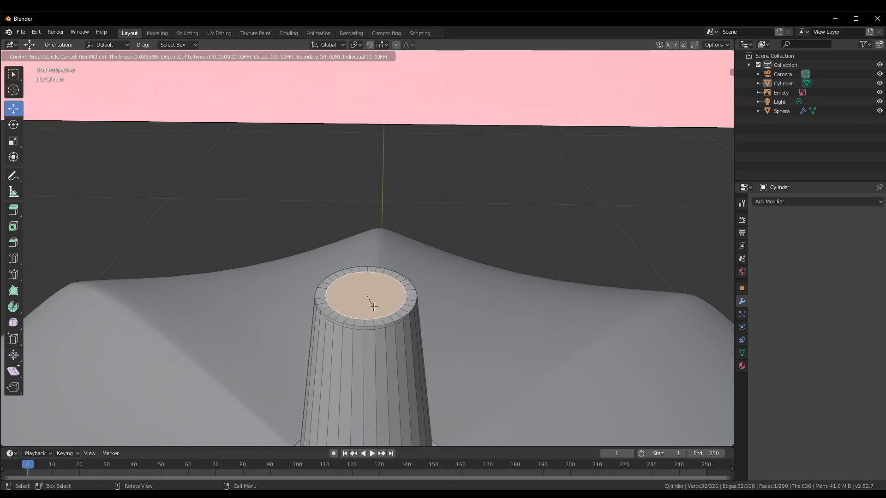
pyautogui.click(374, 307)
pyautogui.scroll(-3, 411, 309)
pyautogui.moveTo(434, 309); pyautogui.dragTo(459, 302, button='middle')
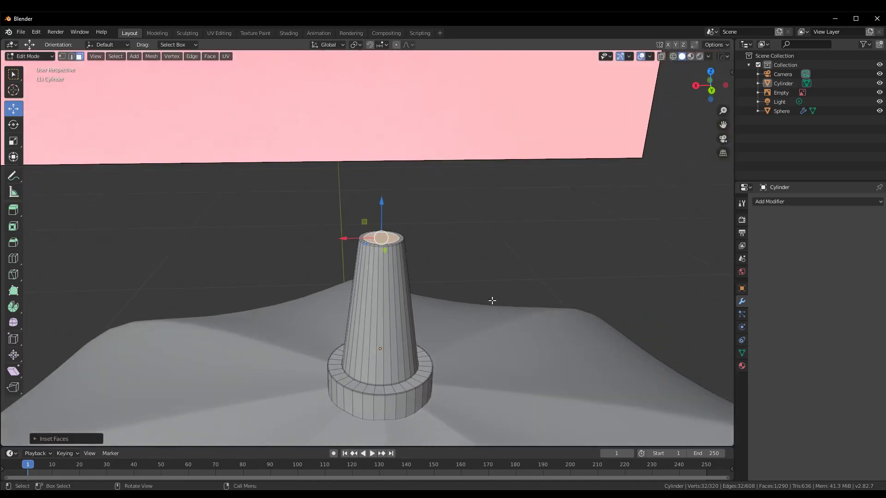
# - Deselect the top face and orbit around the umbrella tip's base
pyautogui.click(526, 280)
pyautogui.scroll(-3, 501, 281)
pyautogui.scroll(-4, 500, 283)
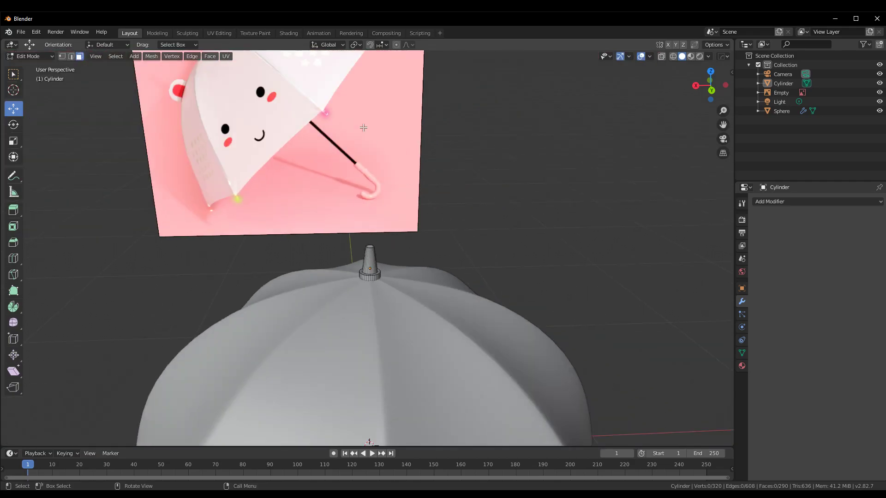
pyautogui.scroll(-2, 491, 253)
pyautogui.scroll(4, 491, 260)
pyautogui.scroll(3, 493, 279)
pyautogui.scroll(-3, 493, 284)
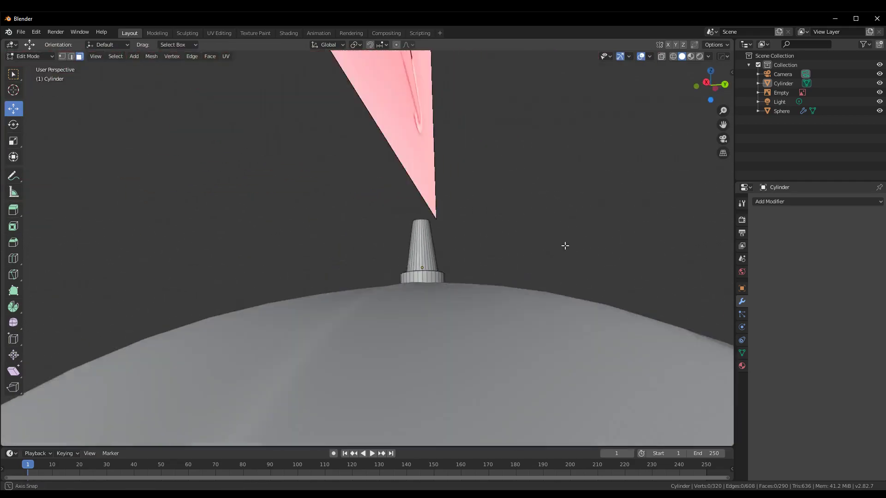
pyautogui.moveTo(564, 245); pyautogui.dragTo(525, 242, button='middle')
pyautogui.scroll(3, 482, 277)
pyautogui.moveTo(483, 276); pyautogui.dragTo(499, 304, button='middle')
# - Zoom in on the tip, then return to Object Mode
pyautogui.scroll(4, 498, 304)
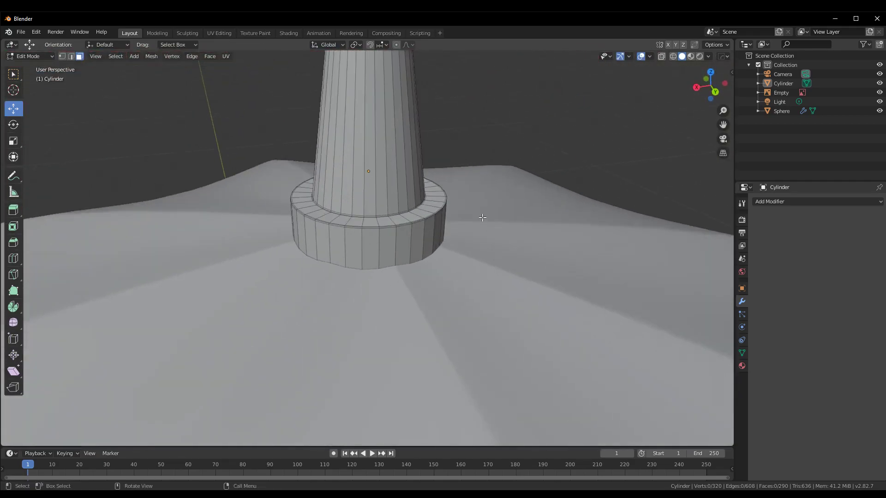
pyautogui.scroll(2, 471, 277)
pyautogui.scroll(2, 443, 249)
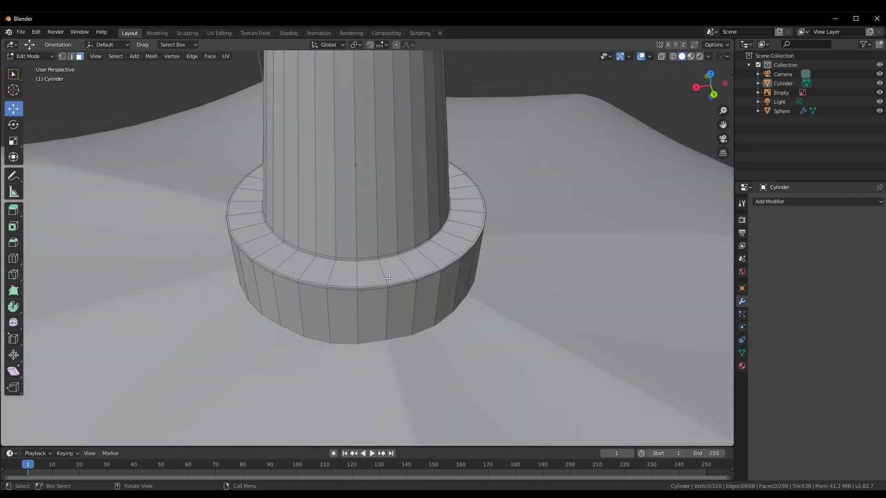
pyautogui.scroll(3, 389, 279)
pyautogui.scroll(-3, 389, 278)
pyautogui.scroll(-1, 389, 278)
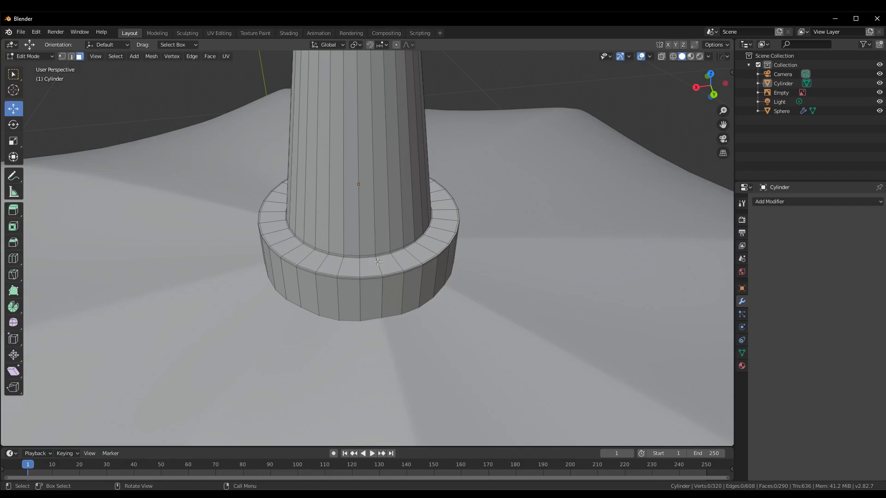
pyautogui.scroll(-4, 377, 262)
pyautogui.press('Tab')
pyautogui.scroll(-4, 351, 253)
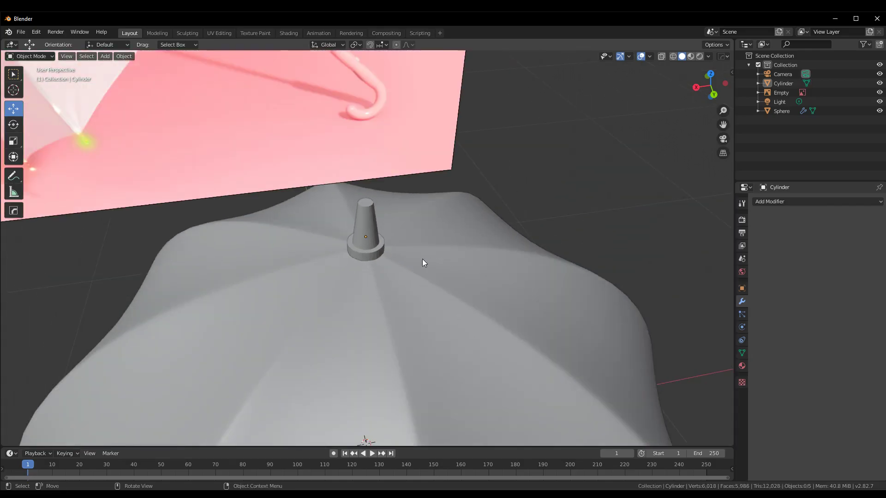
pyautogui.scroll(2, 397, 235)
# - Add a Subdivision Surface modifier to the tip cylinder
pyautogui.click(370, 215)
pyautogui.click(812, 202)
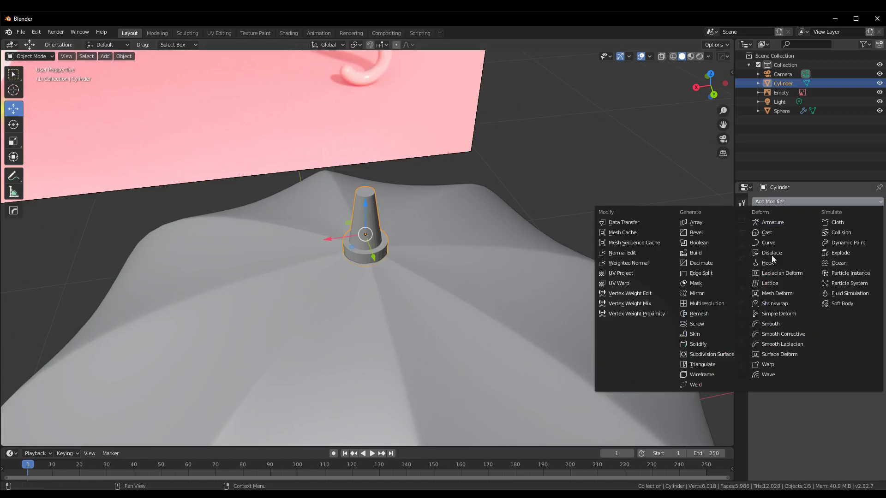
pyautogui.click(721, 355)
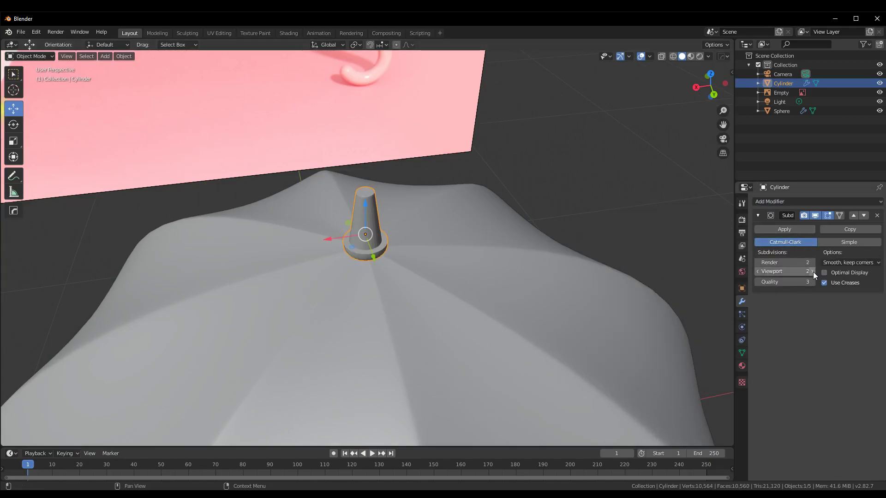
pyautogui.click(600, 192)
pyautogui.moveTo(600, 192)
pyautogui.mouseDown(button='middle')
pyautogui.moveTo(452, 228)
pyautogui.moveTo(455, 184)
pyautogui.moveTo(356, 172)
pyautogui.mouseUp(button='middle')
pyautogui.scroll(3, 554, 209)
# - In Edit Mode, delete the tip cylinder's bottom cap face
pyautogui.click(369, 166)
pyautogui.hotkey('ctrl', 'Tab')
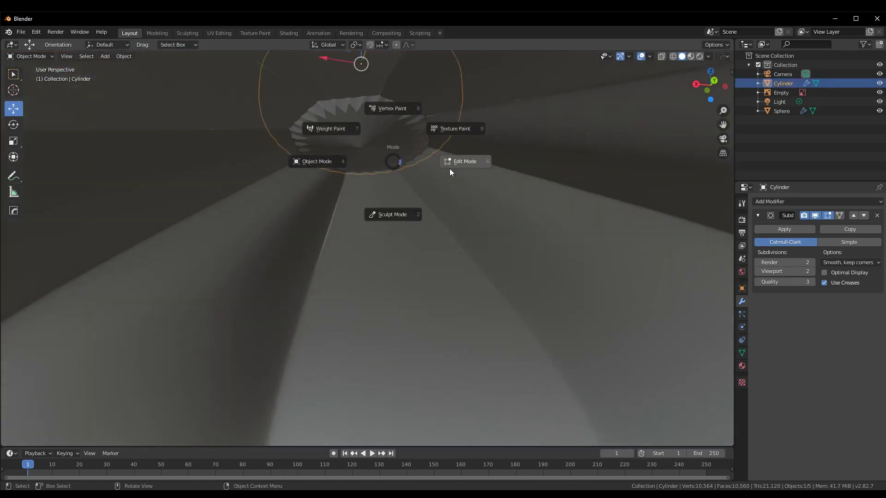
pyautogui.click(465, 161)
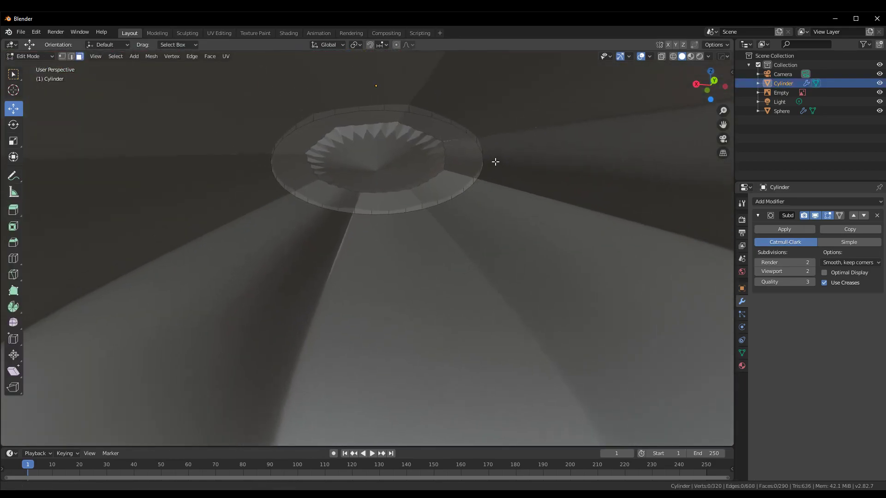
pyautogui.click(430, 139)
pyautogui.press('x')
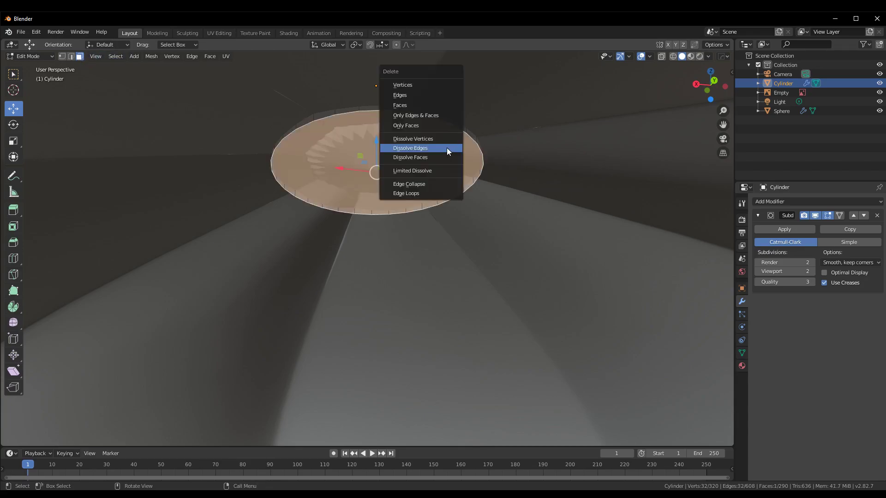
pyautogui.click(445, 125)
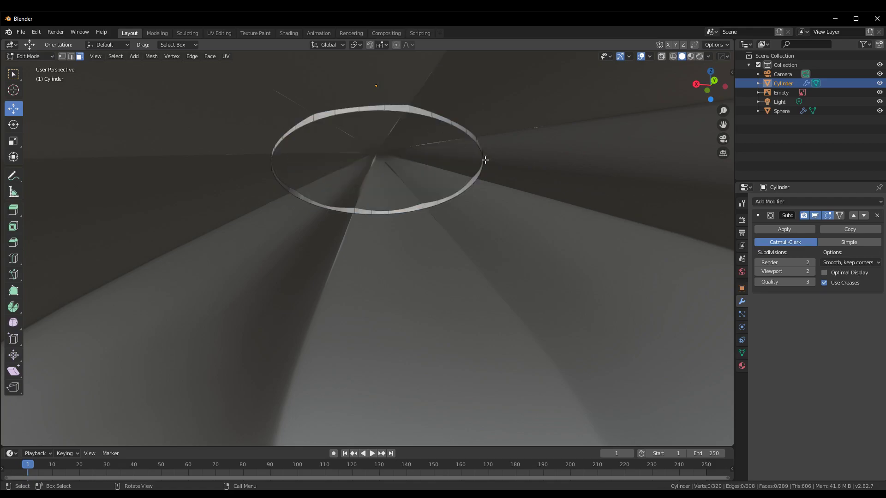
pyautogui.moveTo(485, 159)
pyautogui.mouseDown(button='middle')
pyautogui.moveTo(504, 184)
pyautogui.moveTo(287, 243)
pyautogui.mouseUp(button='middle')
# - Return to Object Mode, clear the selection and orbit around the smoothed tip
pyautogui.hotkey('ctrl', 'Tab')
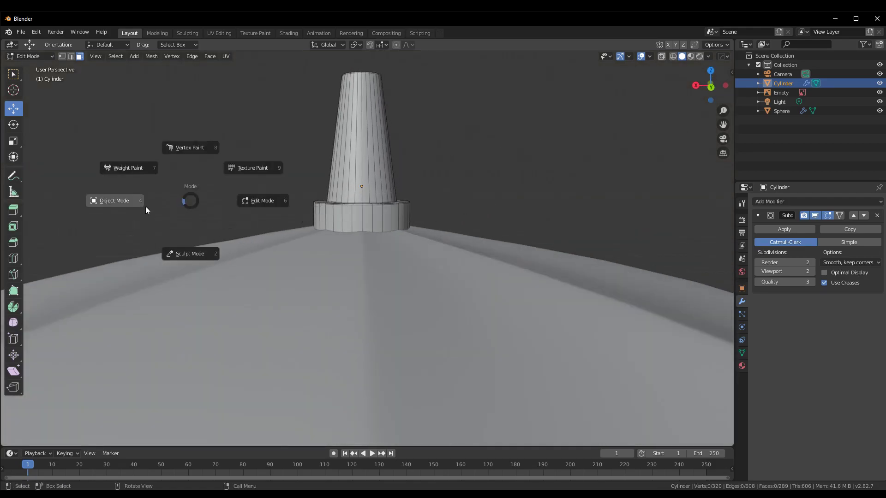
pyautogui.click(145, 206)
pyautogui.click(172, 190)
pyautogui.scroll(-3, 188, 193)
pyautogui.moveTo(188, 193); pyautogui.dragTo(195, 240, button='middle')
pyautogui.scroll(4, 195, 243)
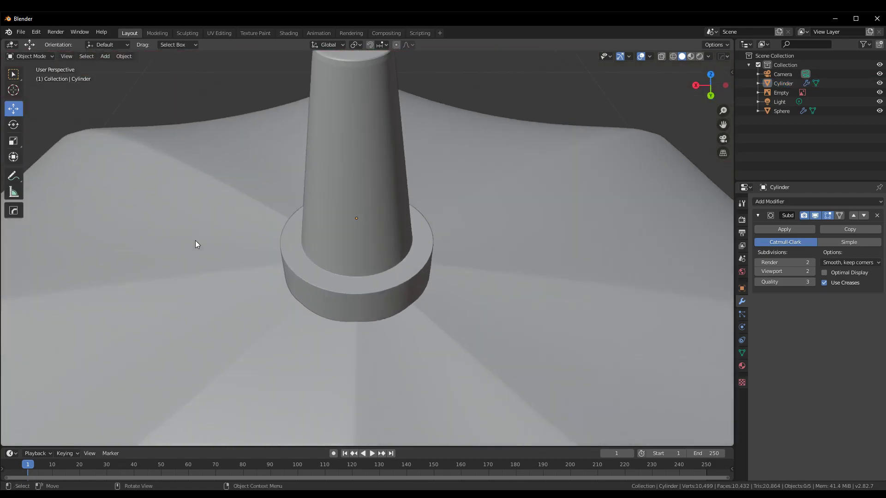
# - Shade the tip cylinder smooth and orbit around the umbrella to inspect it
pyautogui.click(378, 144)
pyautogui.click(123, 56)
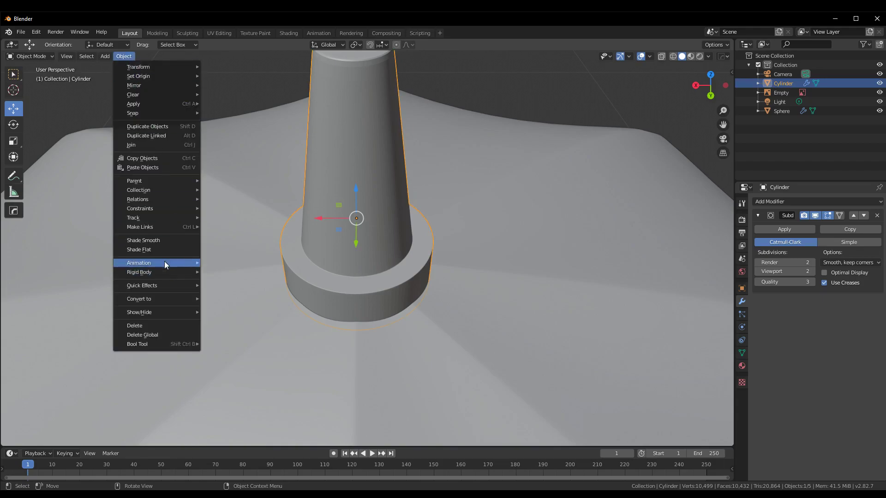
pyautogui.click(143, 241)
pyautogui.click(578, 113)
pyautogui.scroll(-3, 521, 171)
pyautogui.moveTo(521, 172)
pyautogui.mouseDown(button='middle')
pyautogui.moveTo(541, 130)
pyautogui.moveTo(464, 172)
pyautogui.moveTo(480, 220)
pyautogui.moveTo(507, 165)
pyautogui.moveTo(483, 212)
pyautogui.moveTo(431, 256)
pyautogui.moveTo(428, 303)
pyautogui.moveTo(407, 315)
pyautogui.moveTo(385, 313)
pyautogui.mouseUp(button='middle')
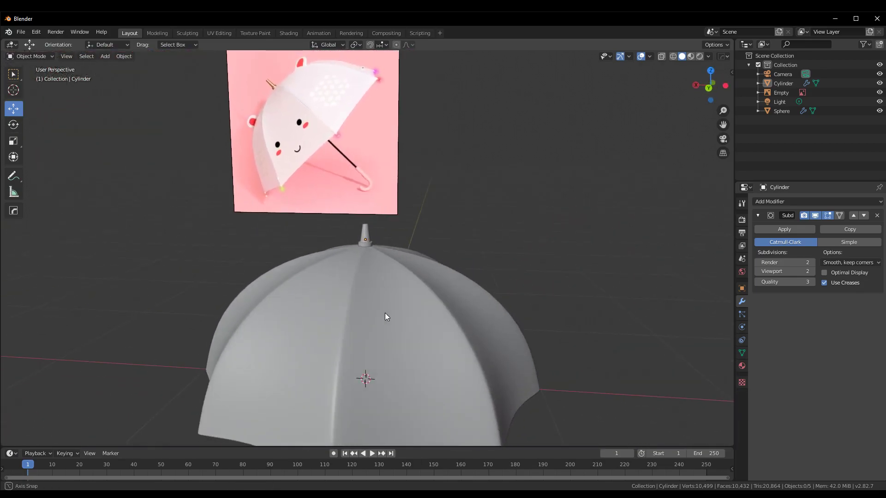
pyautogui.scroll(3, 385, 312)
pyautogui.scroll(2, 495, 164)
pyautogui.scroll(-2, 476, 248)
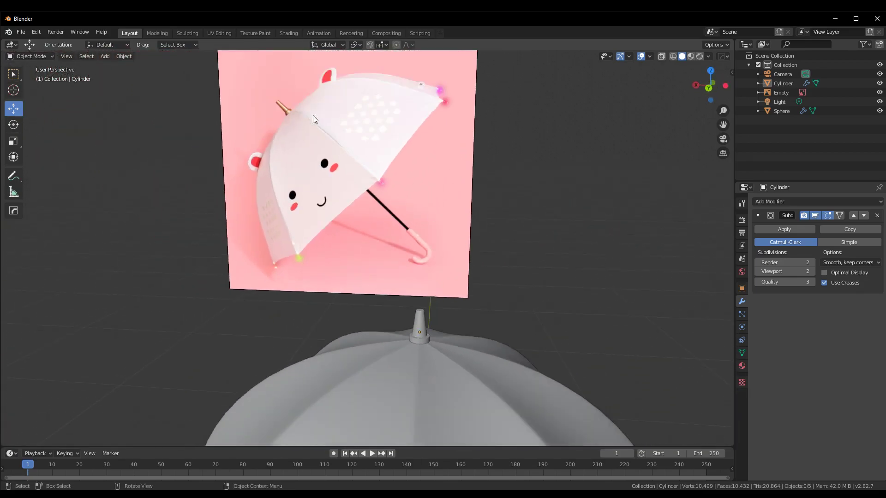
pyautogui.scroll(3, 316, 129)
pyautogui.scroll(1, 560, 336)
pyautogui.scroll(2, 538, 286)
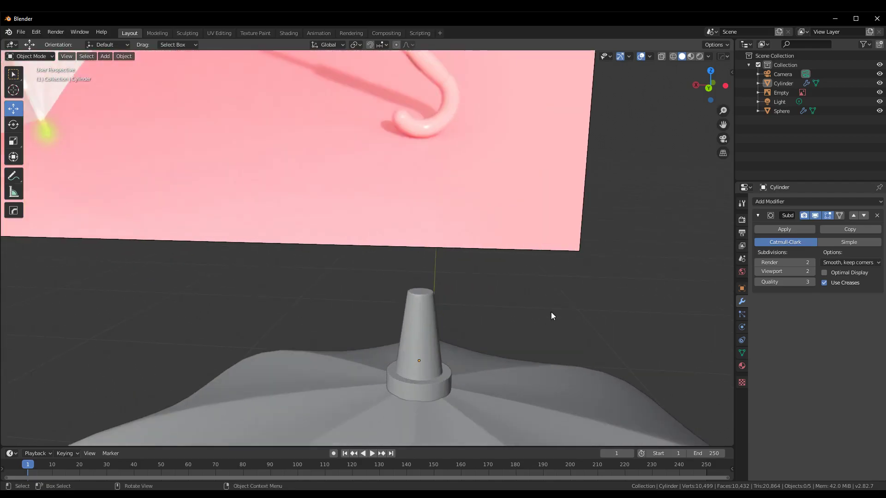
pyautogui.scroll(3, 552, 312)
# - Shrink the tip cylinder to about 0.79 and move it vertically along Z on the canopy top
pyautogui.click(455, 233)
pyautogui.press('s')
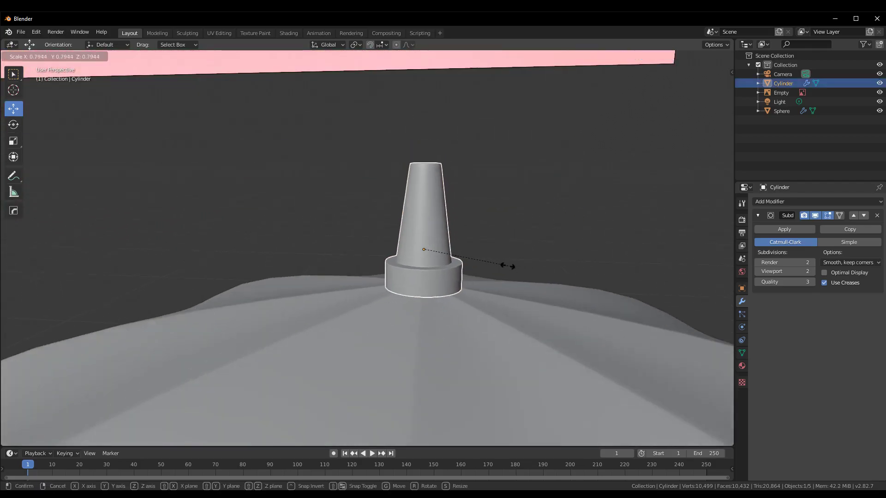
pyautogui.click(508, 266)
pyautogui.press('g')
pyautogui.press('z')
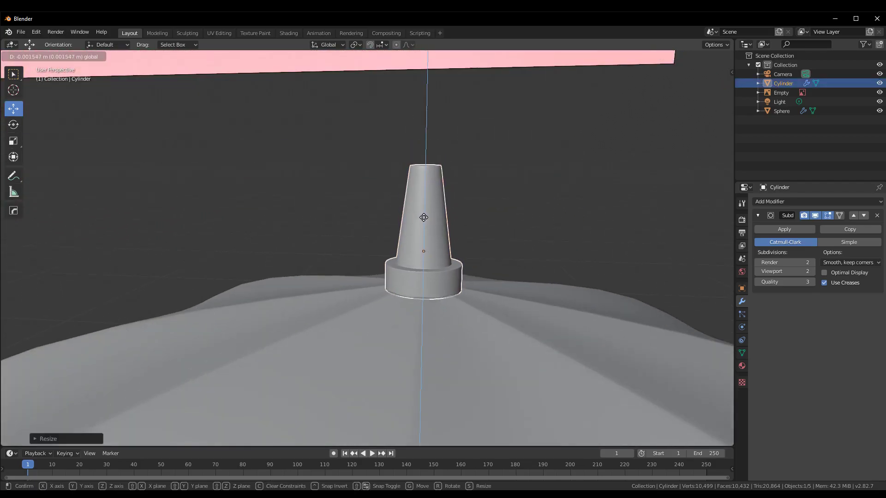
pyautogui.click(423, 218)
# - Reselect the tip cylinder and nudge it into place atop the canopy
pyautogui.scroll(-3, 600, 226)
pyautogui.click(628, 234)
pyautogui.scroll(-2, 624, 236)
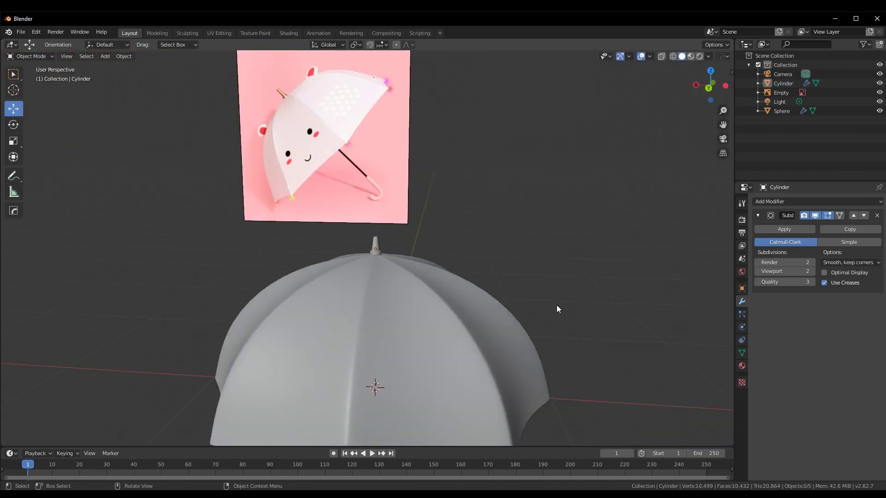
pyautogui.scroll(2, 556, 306)
pyautogui.scroll(-3, 554, 305)
pyautogui.moveTo(531, 321)
pyautogui.mouseDown(button='middle')
pyautogui.moveTo(438, 390)
pyautogui.moveTo(477, 325)
pyautogui.mouseUp(button='middle')
pyautogui.scroll(4, 383, 248)
pyautogui.click(385, 243)
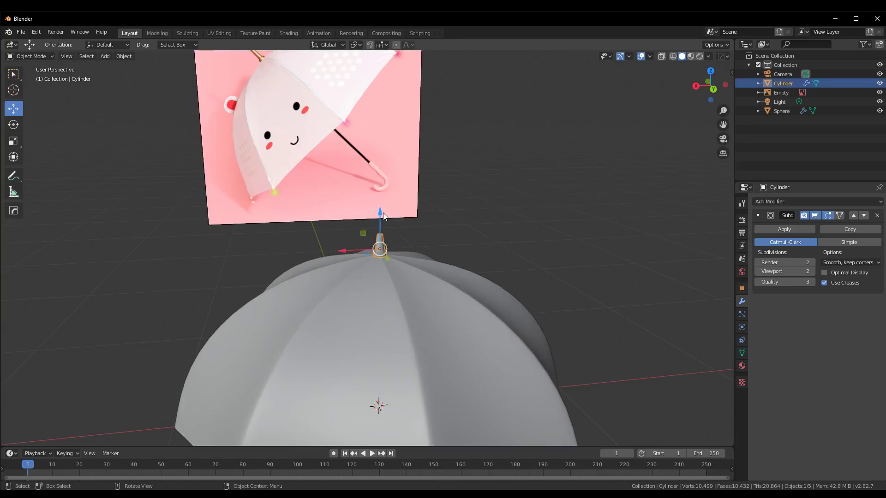
pyautogui.click(401, 213)
pyautogui.scroll(1, 416, 242)
pyautogui.scroll(5, 459, 258)
pyautogui.scroll(2, 459, 259)
pyautogui.click(437, 212)
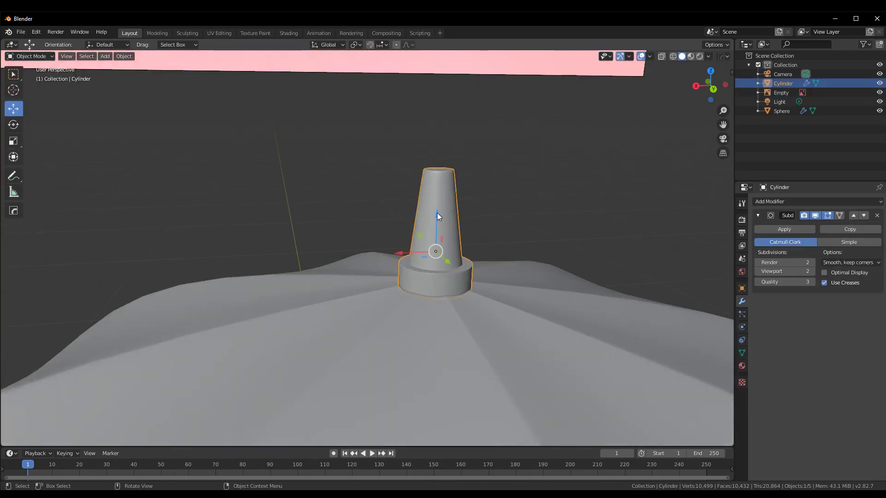
pyautogui.click(440, 215)
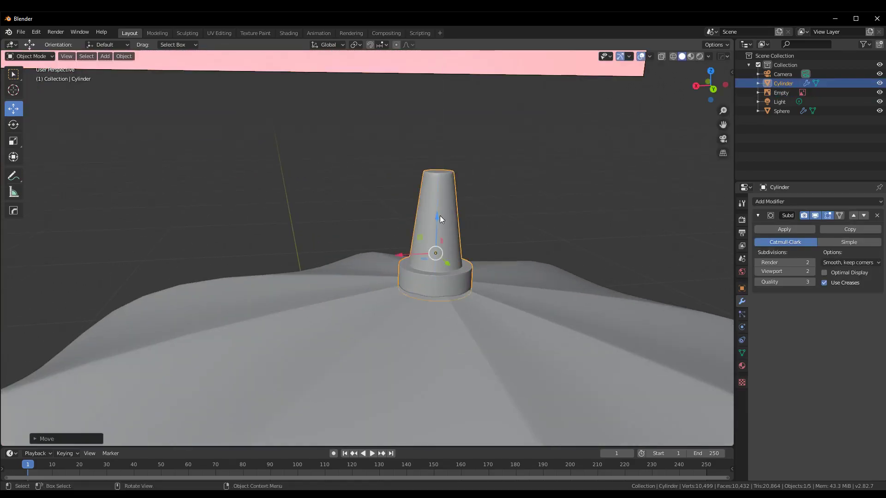
# - Orbit around the umbrella and reference image to compare the tip cap
pyautogui.click(646, 215)
pyautogui.scroll(3, 613, 300)
pyautogui.scroll(2, 599, 271)
pyautogui.moveTo(599, 271)
pyautogui.mouseDown(button='middle')
pyautogui.moveTo(473, 289)
pyautogui.moveTo(645, 296)
pyautogui.mouseUp(button='middle')
pyautogui.scroll(-4, 590, 318)
pyautogui.scroll(2, 566, 293)
pyautogui.scroll(4, 565, 290)
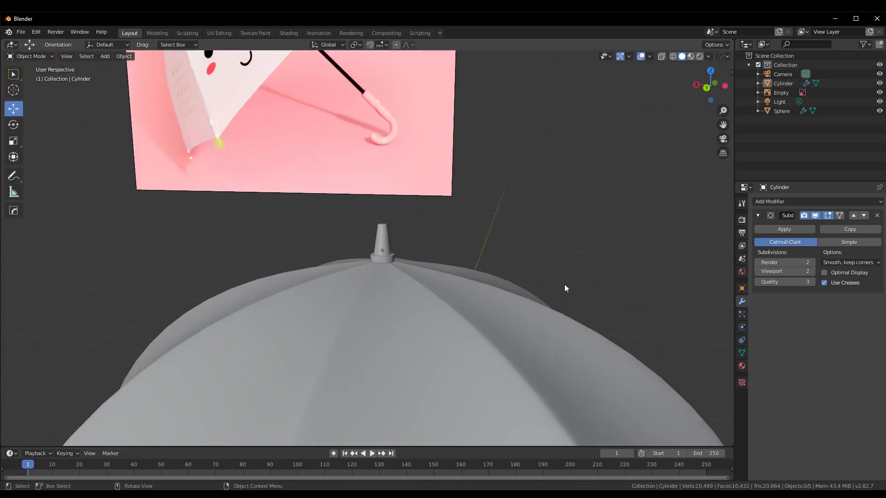
pyautogui.scroll(-5, 544, 259)
pyautogui.scroll(3, 535, 244)
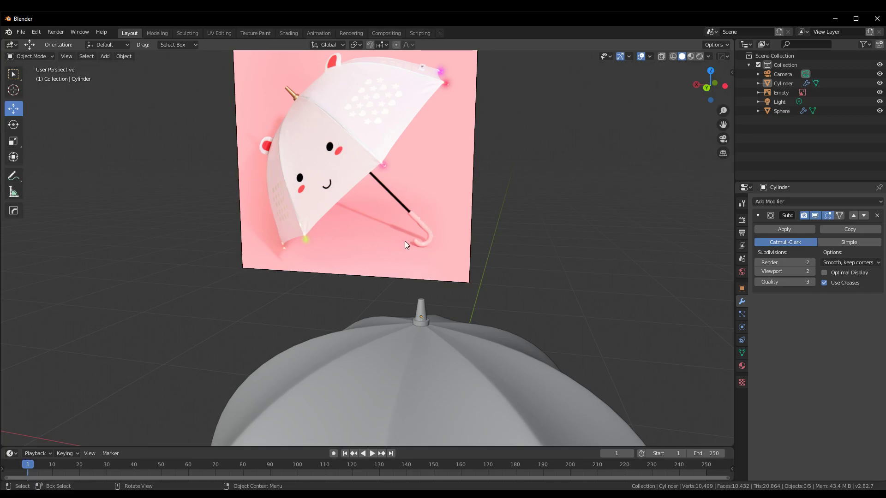
pyautogui.scroll(-4, 560, 280)
# - Move the reference image to the other side of the umbrella
pyautogui.scroll(-3, 461, 260)
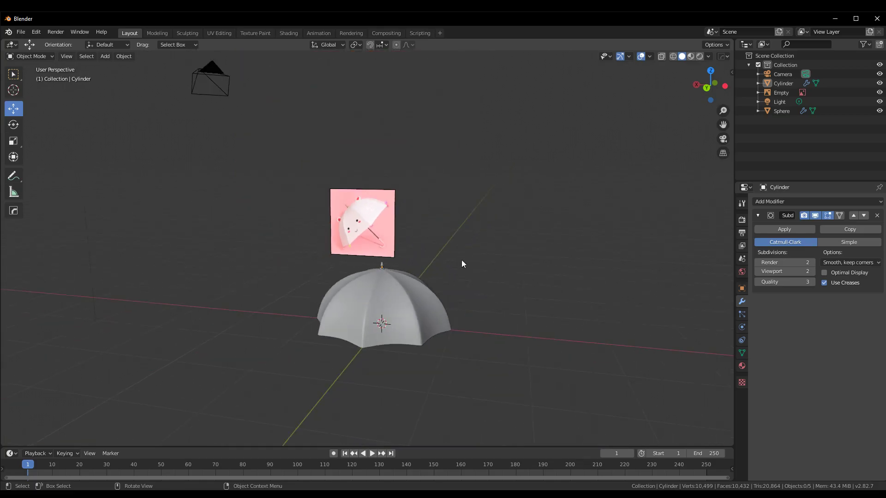
pyautogui.click(380, 200)
pyautogui.scroll(3, 435, 247)
pyautogui.scroll(4, 435, 190)
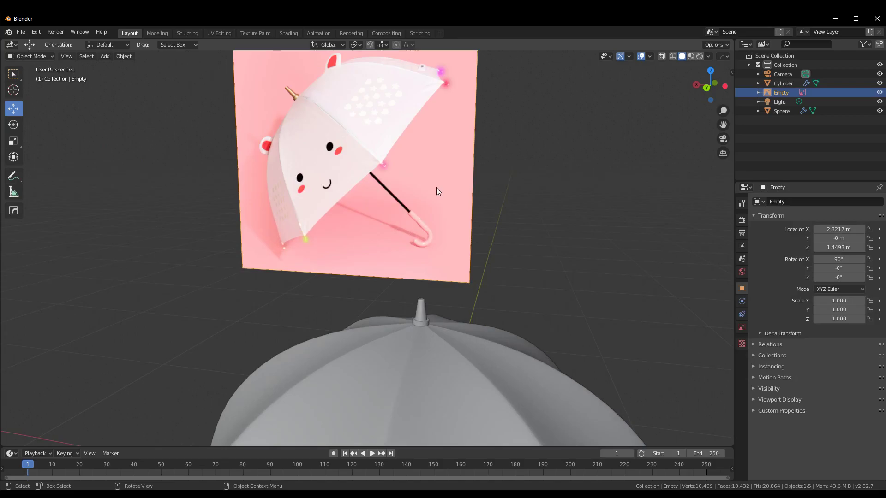
pyautogui.scroll(-5, 435, 182)
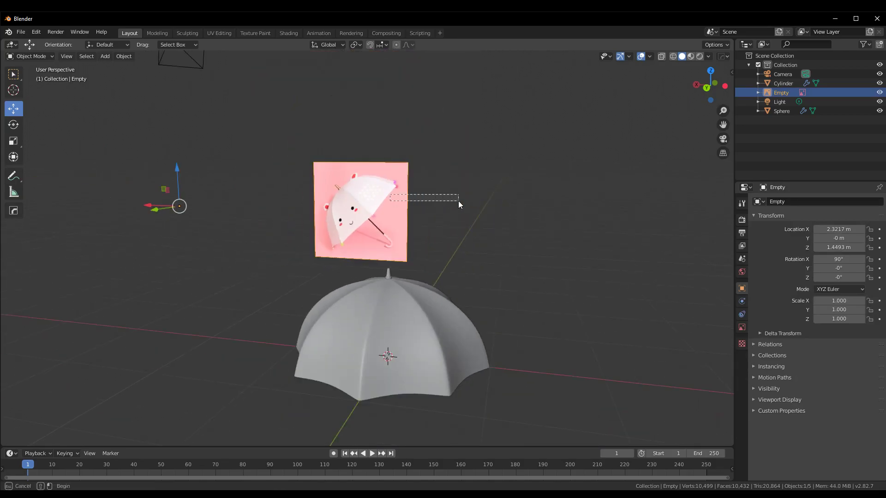
pyautogui.moveTo(409, 206)
pyautogui.mouseDown()
pyautogui.moveTo(418, 207)
pyautogui.moveTo(394, 206)
pyautogui.mouseUp()
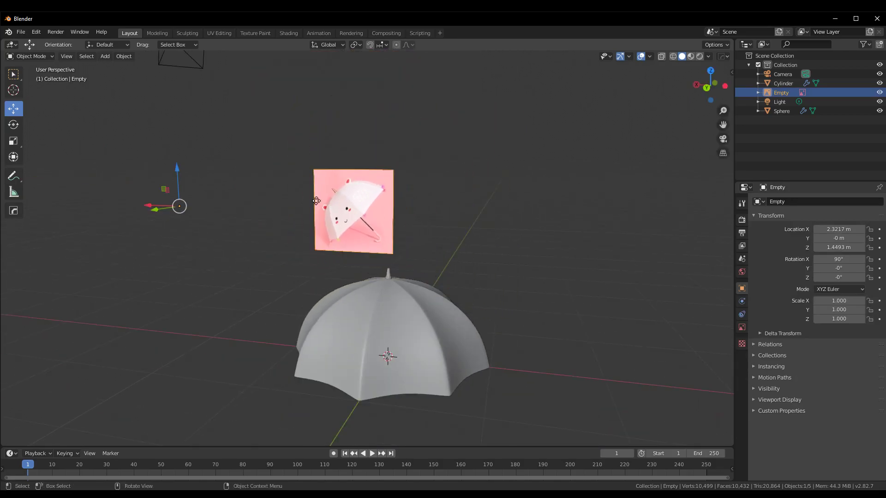
pyautogui.moveTo(145, 206); pyautogui.dragTo(503, 203)
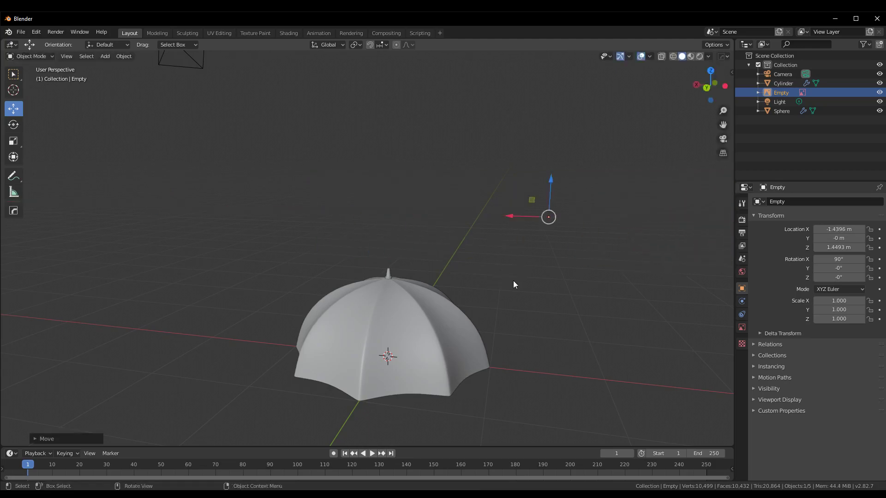
pyautogui.scroll(-4, 510, 324)
pyautogui.moveTo(509, 320)
pyautogui.mouseDown(button='middle')
pyautogui.moveTo(528, 310)
pyautogui.moveTo(497, 317)
pyautogui.mouseUp(button='middle')
pyautogui.click(507, 323)
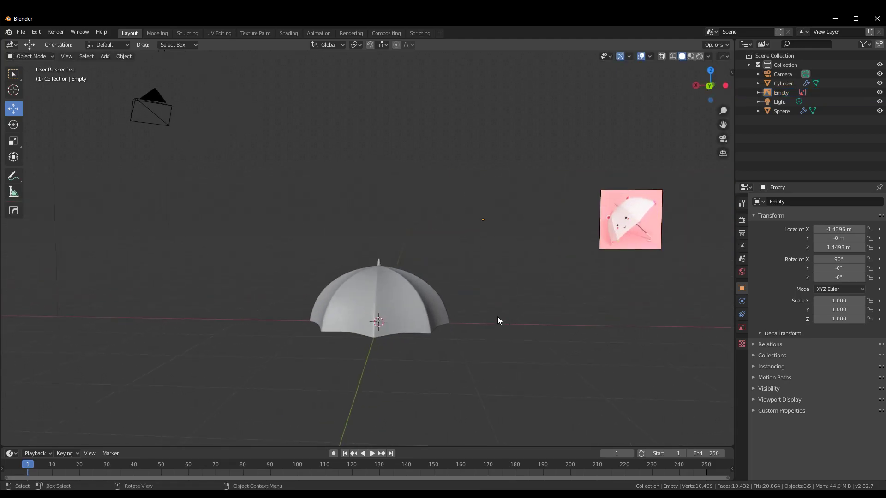
# - Set an orthographic front view centred on the umbrella and bring up the Add menu
pyautogui.press('KP_5')
pyautogui.press('KP_7')
pyautogui.press('KP_1')
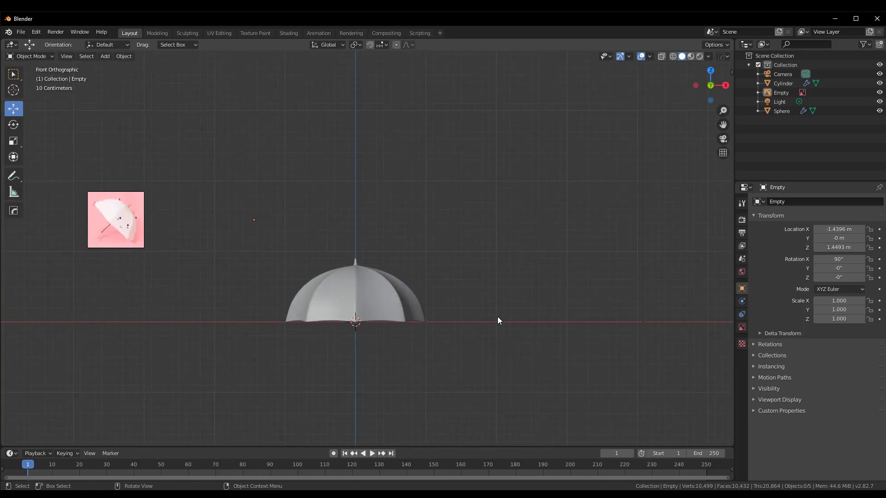
pyautogui.press('KP_3')
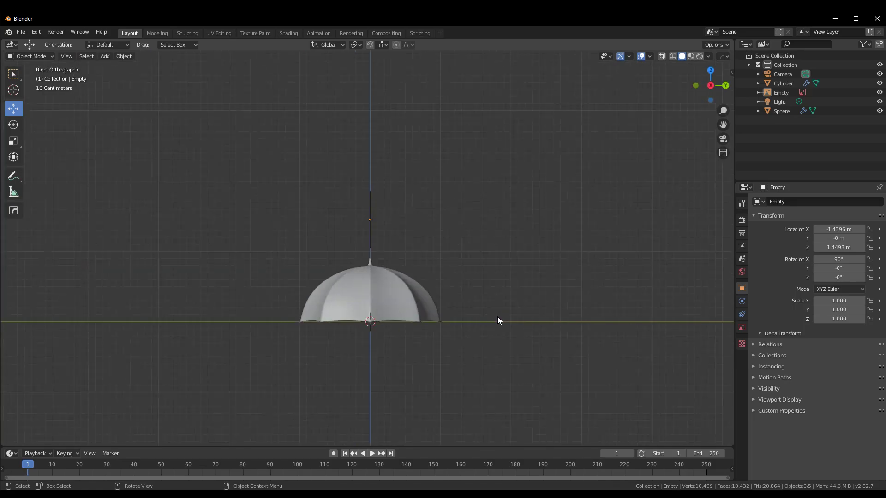
pyautogui.press('KP_1')
pyautogui.scroll(2, 497, 317)
pyautogui.keyDown('shift'); pyautogui.moveTo(508, 338); pyautogui.dragTo(610, 234, button='middle'); pyautogui.keyUp('shift')
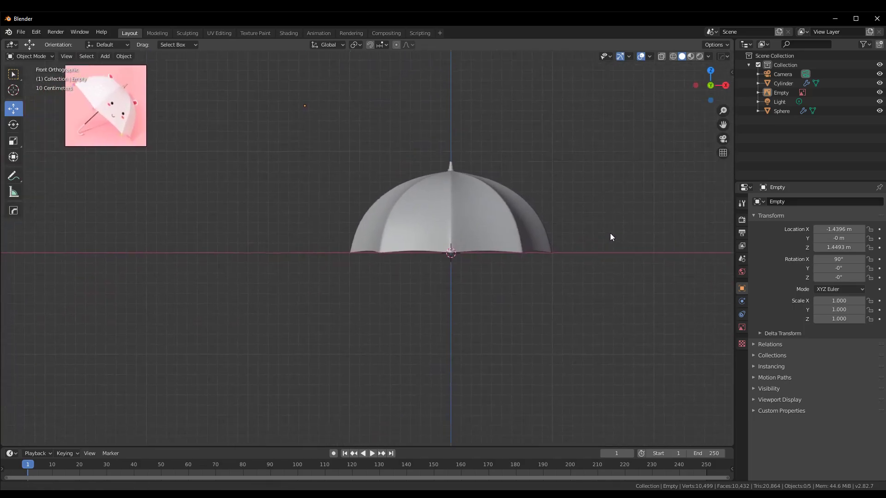
pyautogui.scroll(1, 648, 234)
pyautogui.scroll(1, 594, 240)
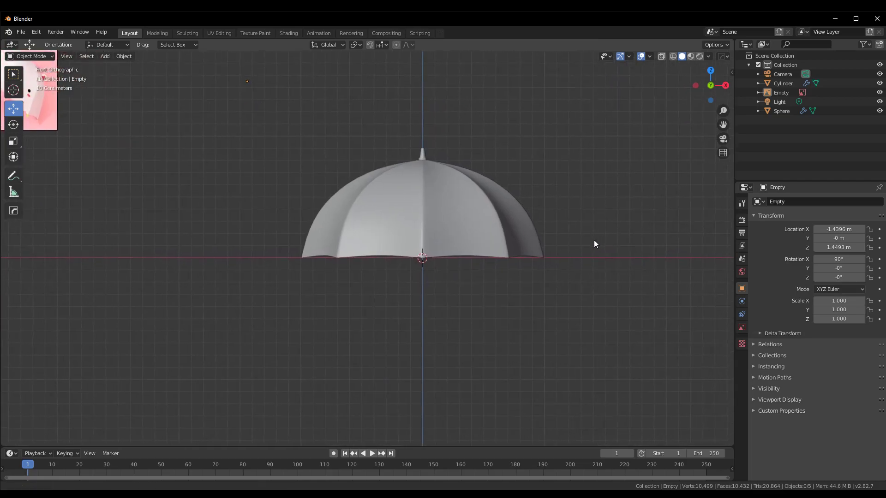
pyautogui.scroll(1, 592, 248)
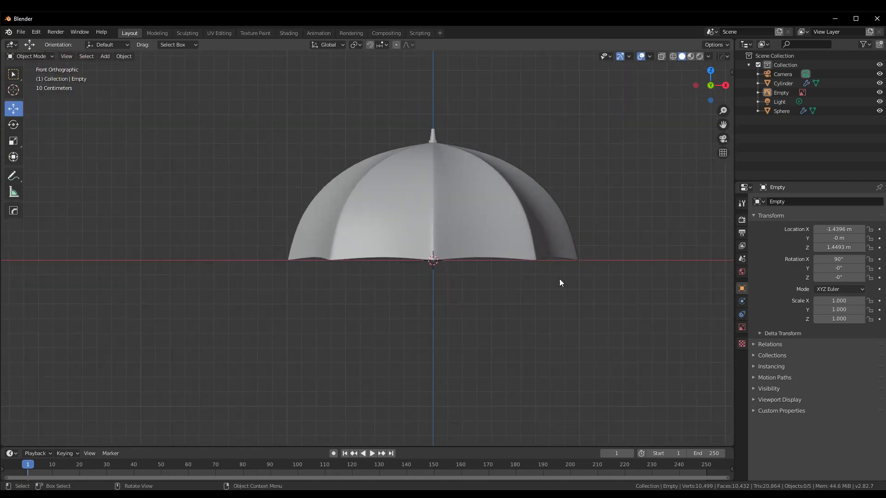
pyautogui.scroll(-2, 684, 224)
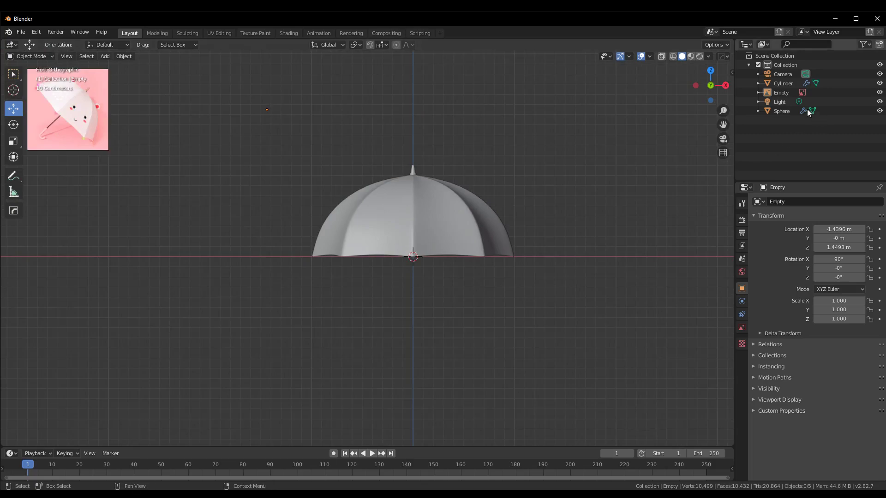
pyautogui.click(783, 74)
pyautogui.hotkey('shift', 'a')
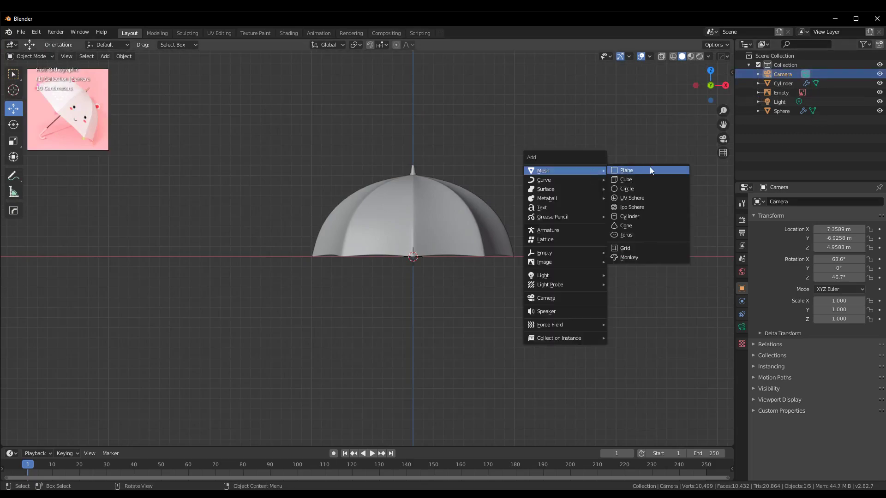
# - Add a cylinder, shrink it, and stretch it vertically into a long pole
pyautogui.click(640, 218)
pyautogui.scroll(-1, 571, 280)
pyautogui.press('s')
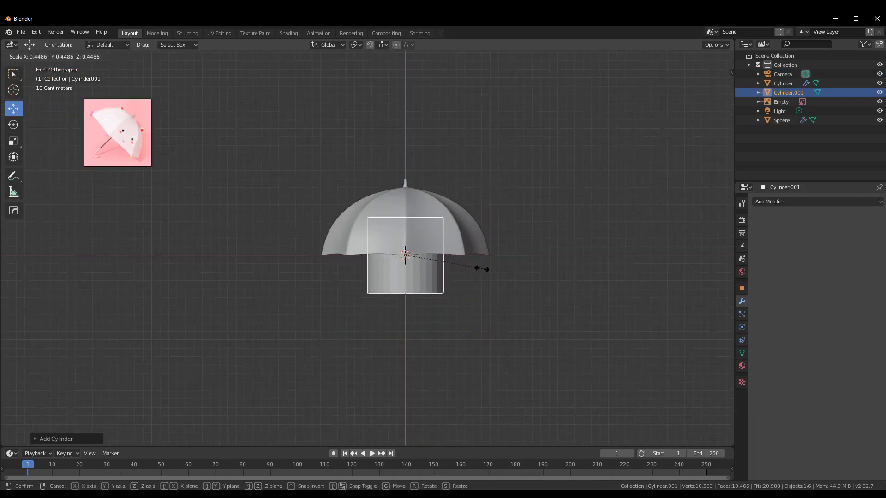
pyautogui.click(409, 257)
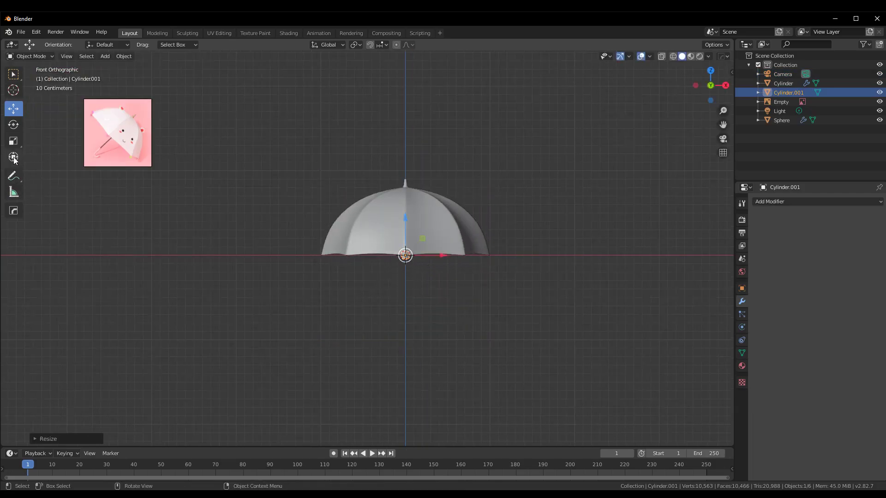
pyautogui.click(13, 141)
pyautogui.moveTo(405, 221); pyautogui.dragTo(407, 229)
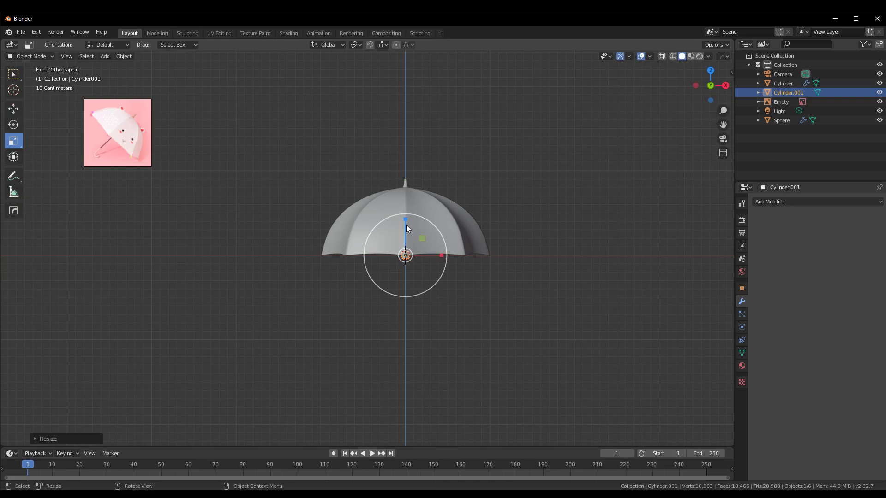
pyautogui.scroll(5, 425, 234)
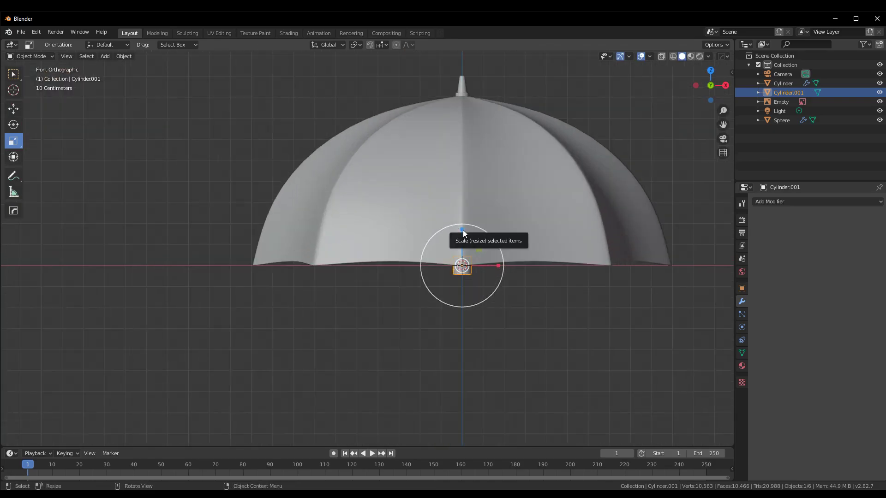
pyautogui.moveTo(463, 230); pyautogui.dragTo(544, 282)
pyautogui.scroll(-4, 546, 281)
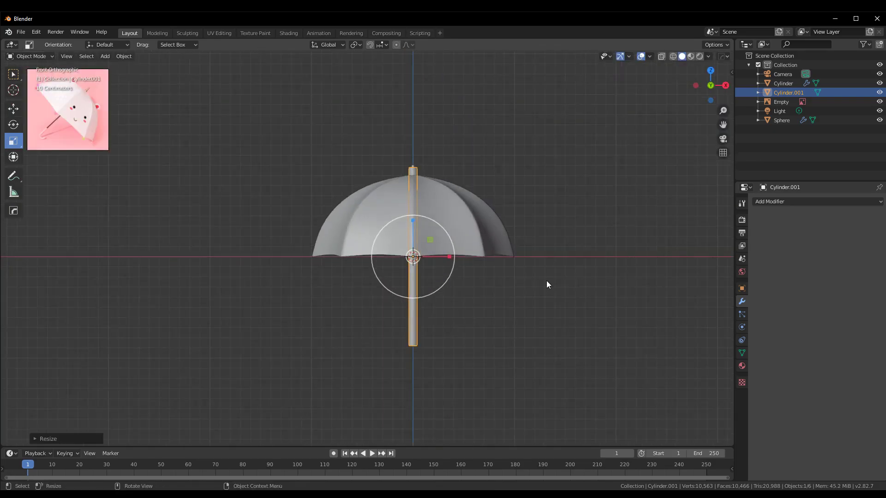
pyautogui.scroll(2, 530, 259)
# - Scale the pole down further and stretch it taller
pyautogui.press('s')
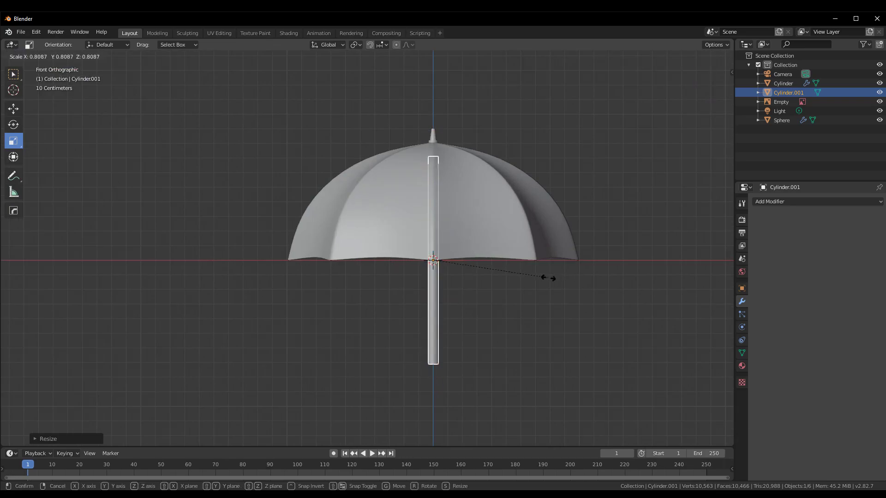
pyautogui.click(508, 279)
pyautogui.scroll(-1, 501, 290)
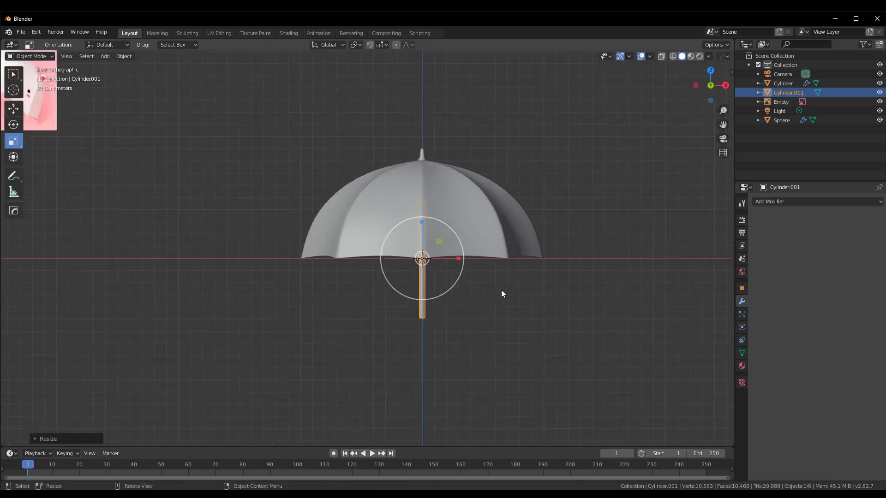
pyautogui.scroll(-3, 498, 290)
pyautogui.scroll(4, 512, 298)
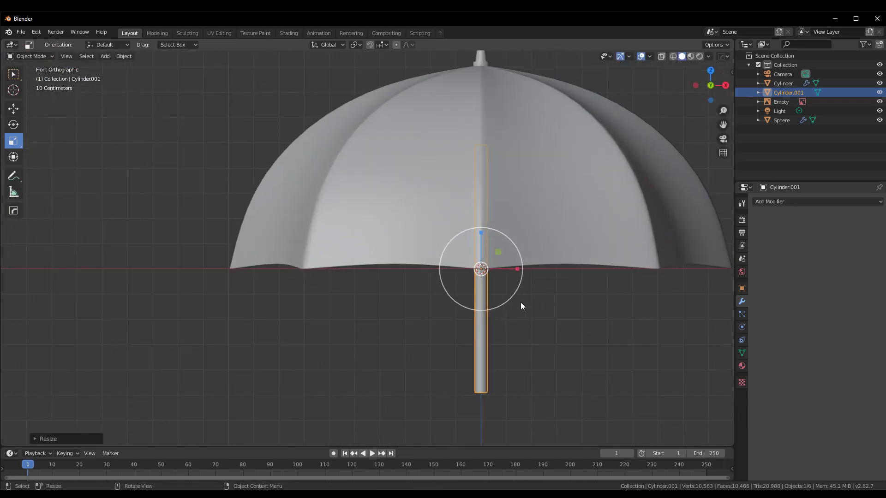
pyautogui.press('s')
pyautogui.click(543, 295)
pyautogui.scroll(-2, 512, 217)
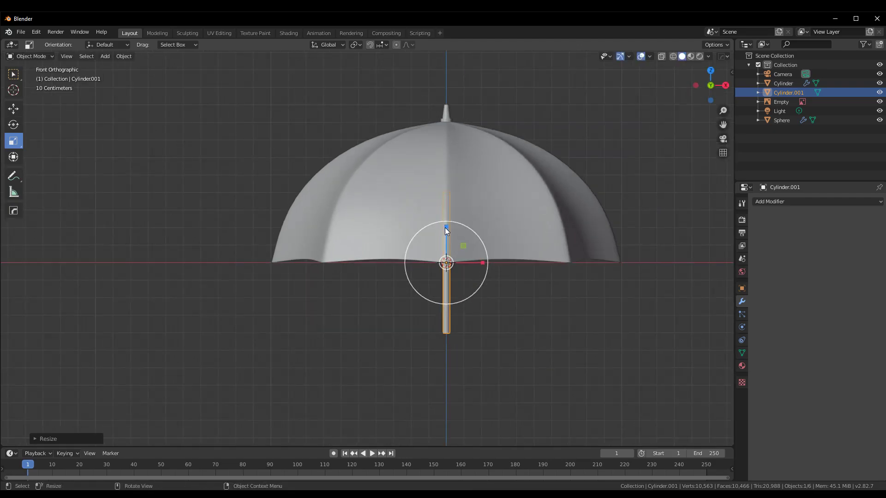
pyautogui.moveTo(445, 228); pyautogui.dragTo(452, 174)
# - Lengthen the pole along Z and lower it so it hangs well below the canopy
pyautogui.click(13, 110)
pyautogui.scroll(-3, 526, 278)
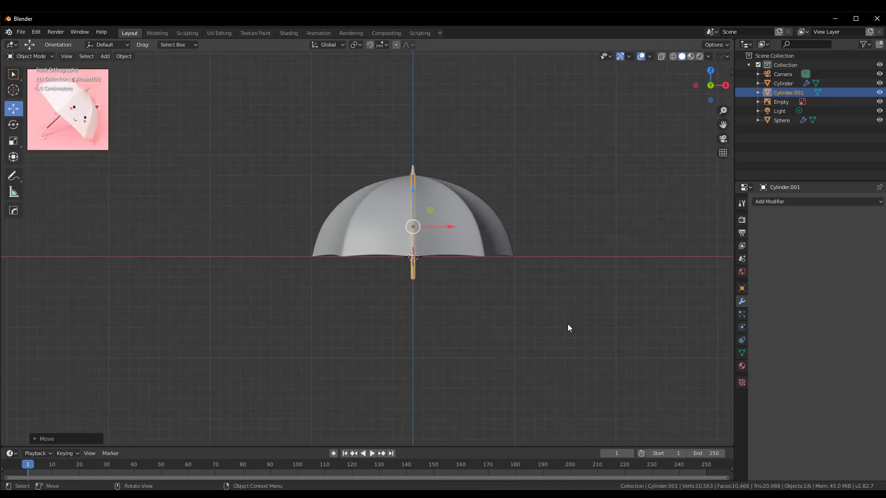
pyautogui.click(13, 141)
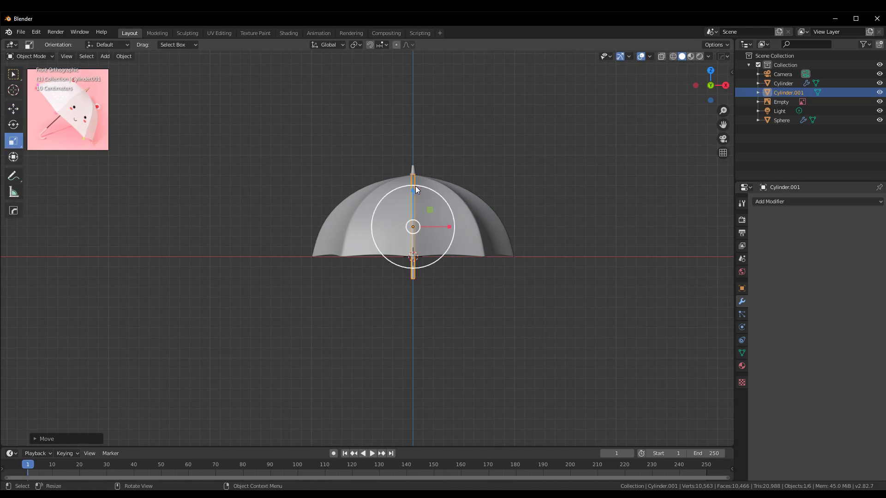
pyautogui.moveTo(414, 189); pyautogui.dragTo(415, 161)
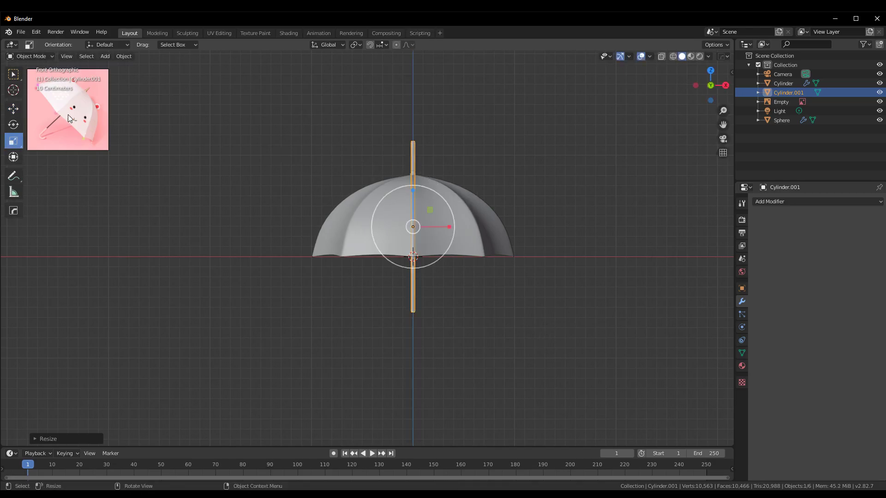
pyautogui.click(13, 108)
pyautogui.moveTo(413, 193); pyautogui.dragTo(415, 228)
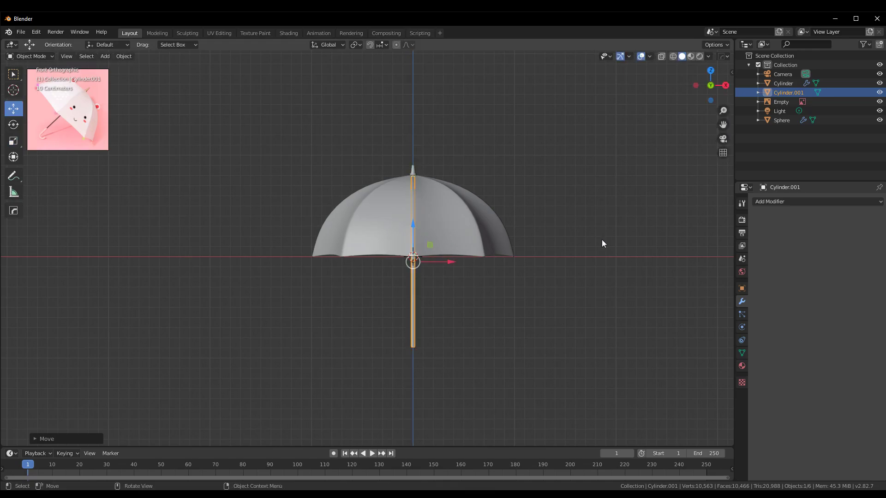
pyautogui.click(600, 242)
pyautogui.scroll(-3, 515, 337)
pyautogui.scroll(3, 505, 340)
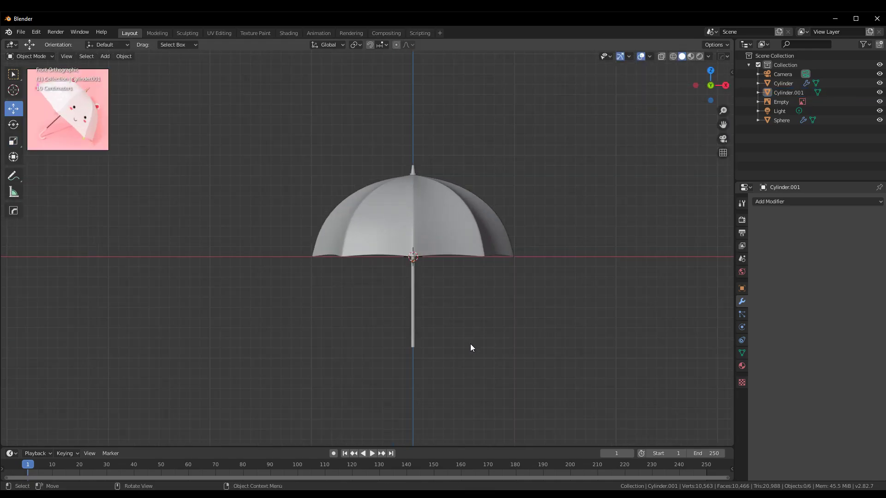
# - Scale the shaft Cylinder.001 down to about 0.92 so it ends just below the canopy rim
pyautogui.moveTo(436, 357)
pyautogui.mouseDown(button='middle')
pyautogui.moveTo(348, 336)
pyautogui.moveTo(286, 356)
pyautogui.moveTo(421, 364)
pyautogui.moveTo(520, 336)
pyautogui.moveTo(411, 380)
pyautogui.moveTo(510, 381)
pyautogui.moveTo(474, 378)
pyautogui.moveTo(472, 339)
pyautogui.mouseUp(button='middle')
pyautogui.click(415, 342)
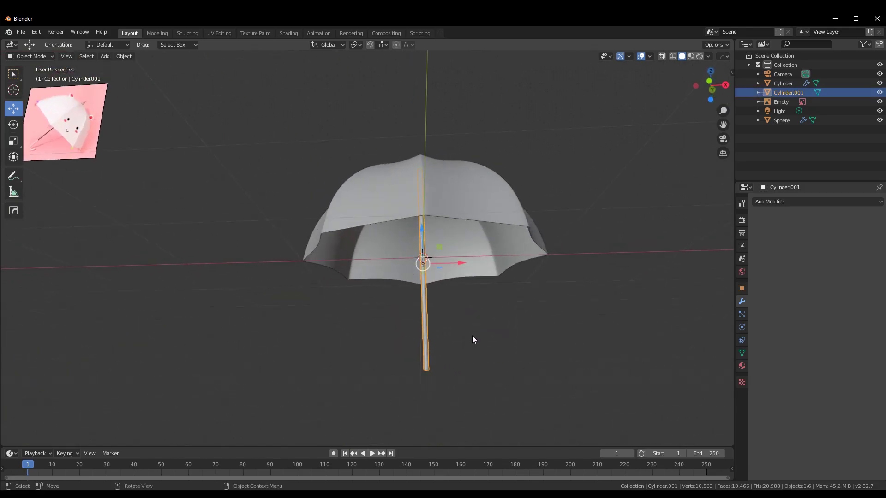
pyautogui.click(20, 146)
pyautogui.moveTo(422, 229); pyautogui.dragTo(421, 238)
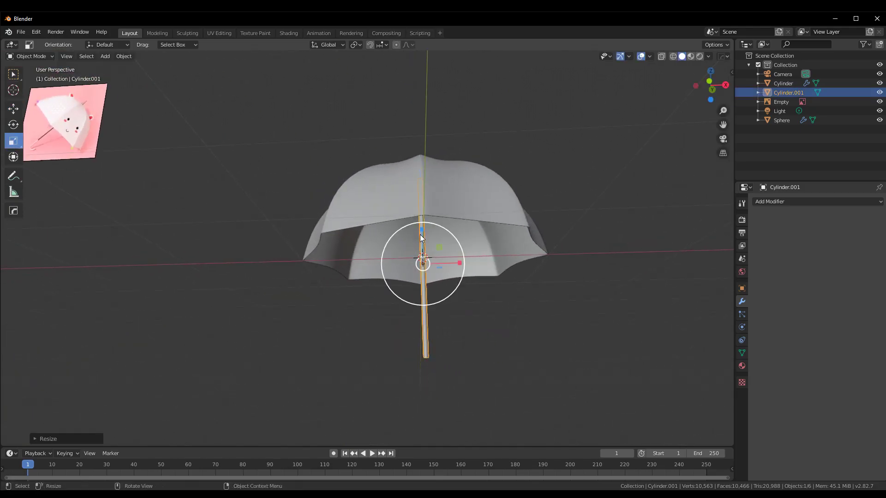
pyautogui.moveTo(421, 237); pyautogui.dragTo(483, 280, button='middle')
pyautogui.moveTo(419, 226)
pyautogui.mouseDown()
pyautogui.moveTo(423, 237)
pyautogui.moveTo(415, 195)
pyautogui.mouseUp()
pyautogui.hotkey('shift', 'space')
pyautogui.press('g')
pyautogui.click(544, 315)
pyautogui.moveTo(545, 315)
pyautogui.mouseDown(button='middle')
pyautogui.moveTo(430, 305)
pyautogui.moveTo(394, 263)
pyautogui.moveTo(526, 330)
pyautogui.mouseUp(button='middle')
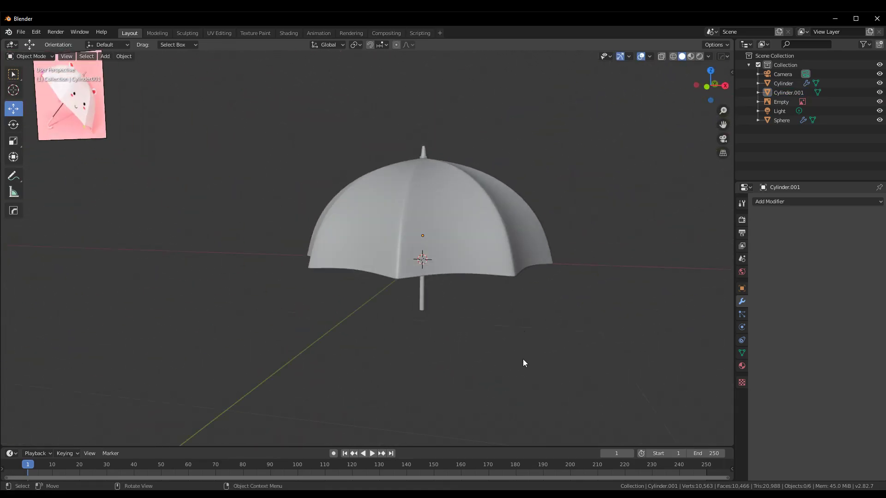
pyautogui.press('KP_1')
# - Switch the viewport to wireframe shading and frame the dome and shaft
pyautogui.press('z')
pyautogui.click(450, 359)
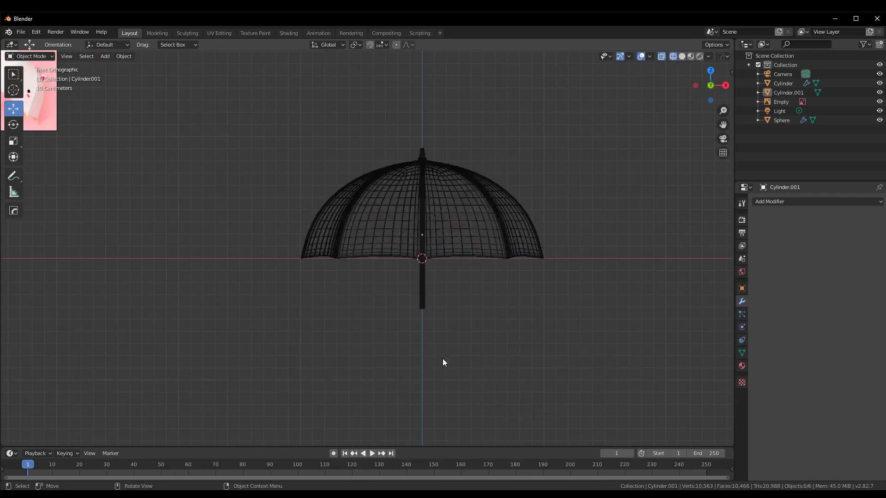
pyautogui.scroll(4, 508, 355)
pyautogui.scroll(3, 564, 353)
pyautogui.keyDown('shift'); pyautogui.moveTo(564, 353); pyautogui.dragTo(488, 234, button='middle'); pyautogui.keyUp('shift')
pyautogui.scroll(-10, 488, 234)
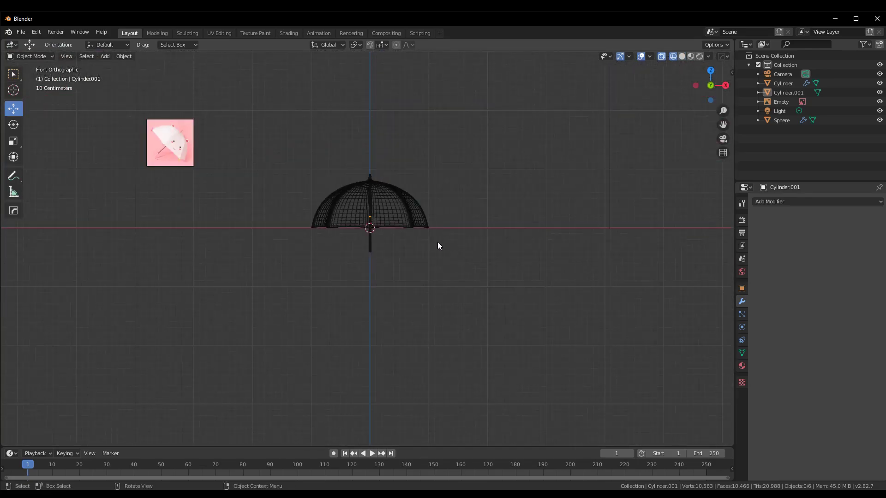
pyautogui.scroll(3, 253, 175)
# - Scale up the reference image and orbit to look up under the canopy
pyautogui.click(131, 86)
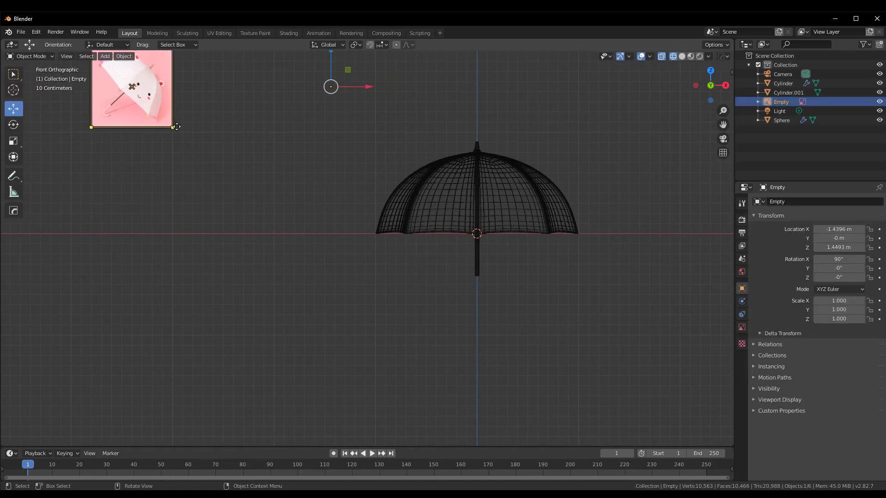
pyautogui.press('s')
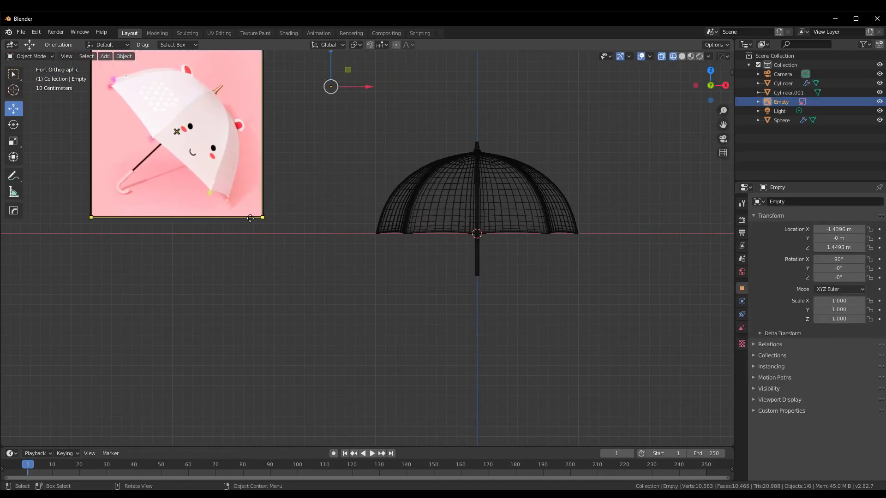
pyautogui.click(535, 334)
pyautogui.click(535, 333)
pyautogui.scroll(2, 536, 333)
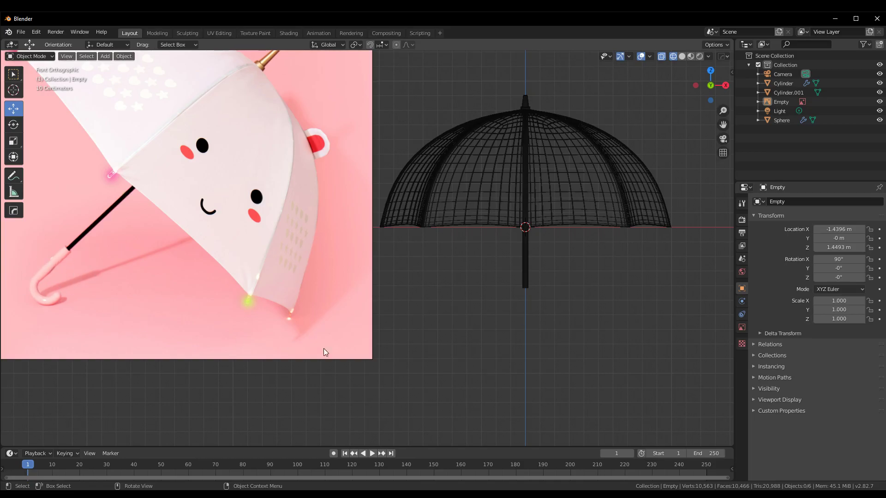
pyautogui.scroll(1, 587, 349)
pyautogui.scroll(2, 618, 344)
pyautogui.scroll(2, 569, 295)
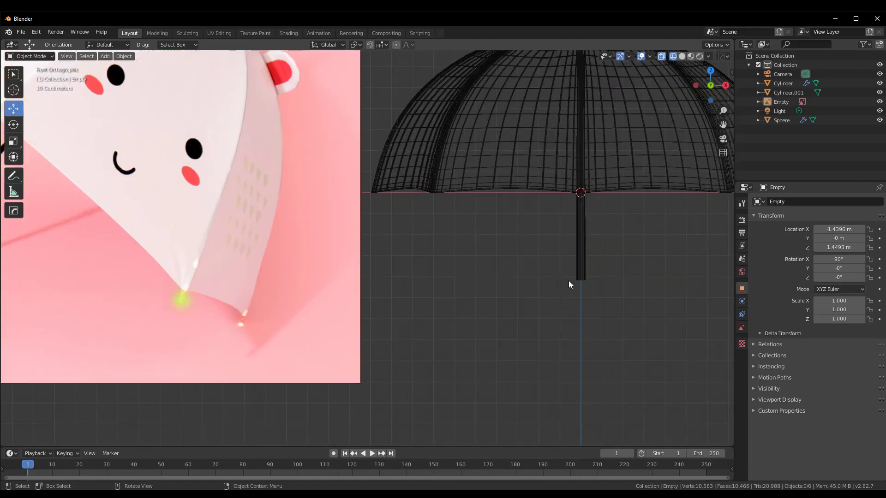
pyautogui.scroll(-2, 609, 283)
pyautogui.scroll(1, 645, 283)
pyautogui.scroll(1, 584, 281)
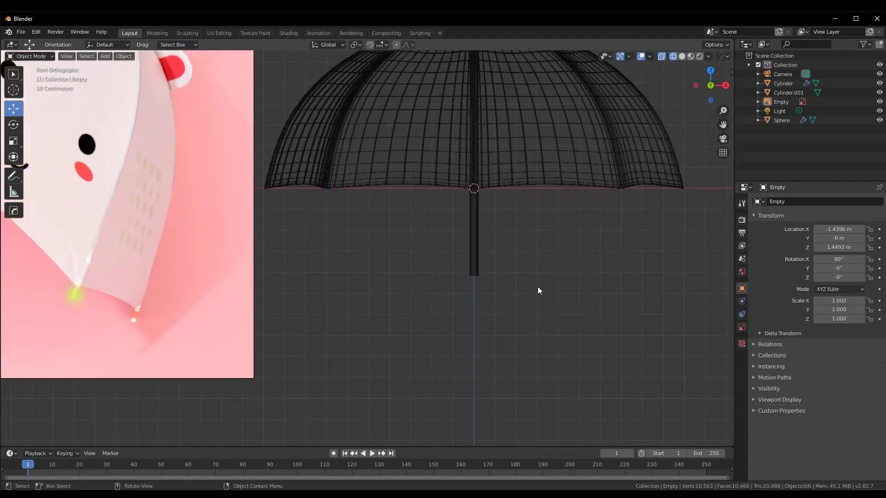
pyautogui.moveTo(534, 300)
pyautogui.mouseDown(button='middle')
pyautogui.moveTo(550, 251)
pyautogui.moveTo(564, 251)
pyautogui.moveTo(414, 219)
pyautogui.mouseUp(button='middle')
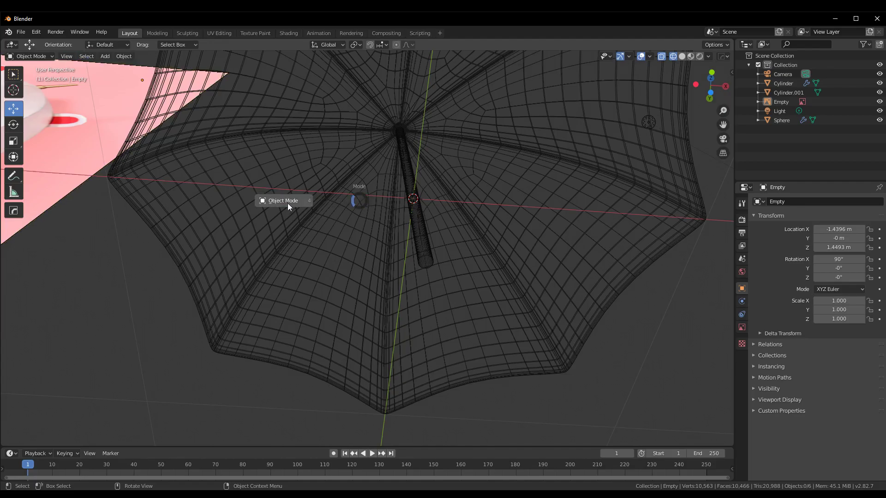
# - Enter Edit Mode on the shaft and select its bottom cap face in front view
pyautogui.click(430, 254)
pyautogui.hotkey('ctrl', 'Tab')
pyautogui.click(521, 266)
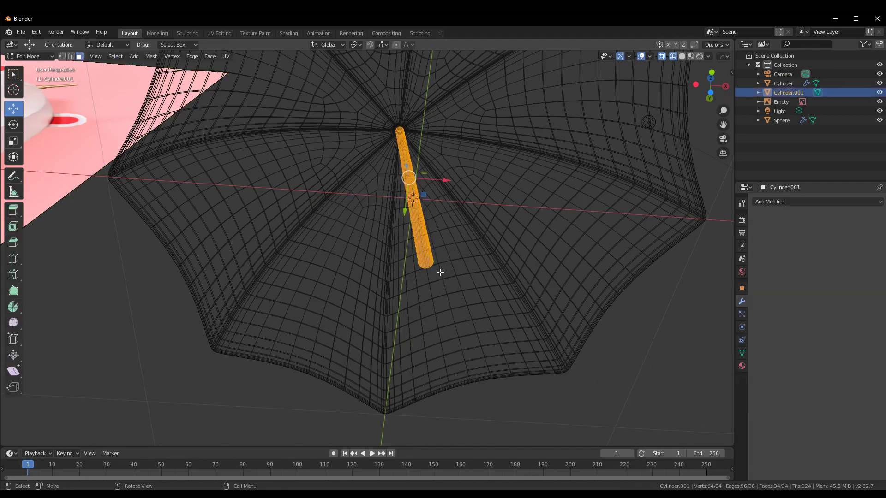
pyautogui.scroll(2, 491, 277)
pyautogui.click(485, 276)
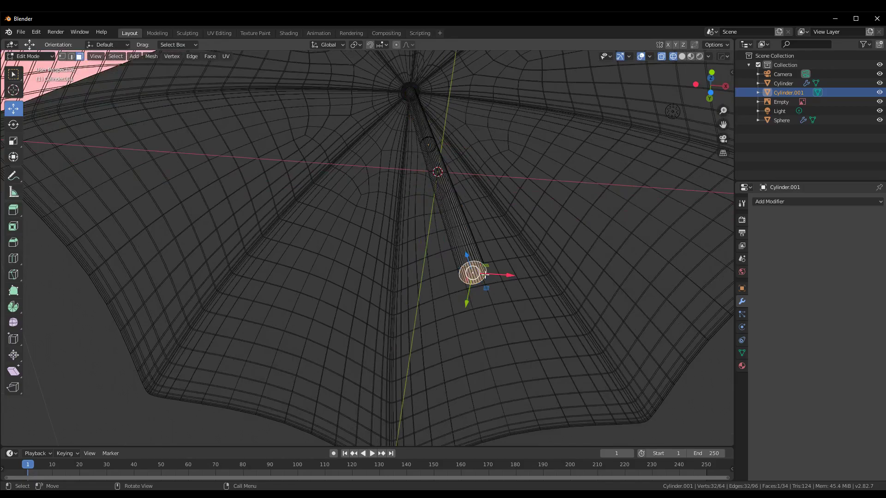
pyautogui.press('KP_7')
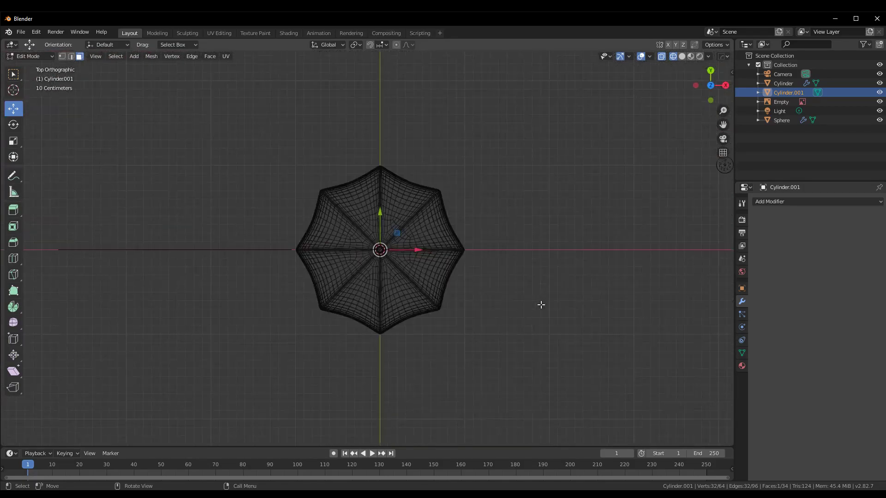
pyautogui.press('KP_1')
pyautogui.scroll(1, 536, 307)
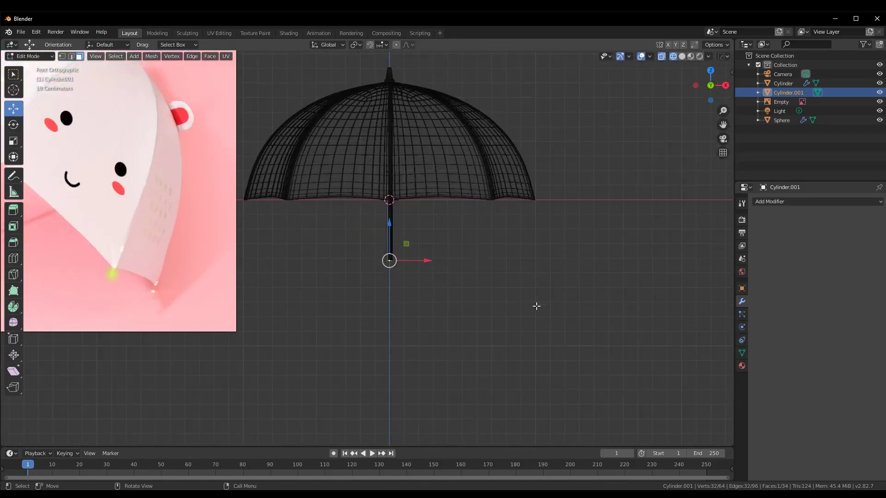
pyautogui.scroll(1, 531, 302)
pyautogui.scroll(3, 540, 295)
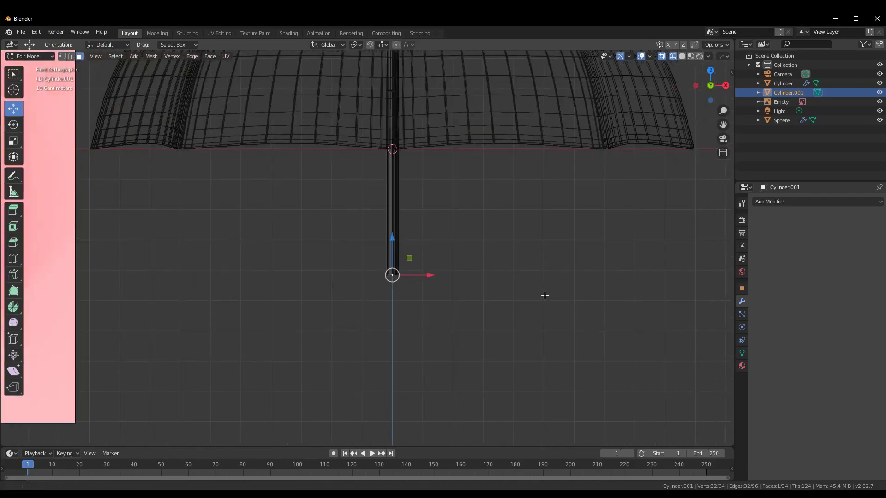
pyautogui.scroll(2, 496, 289)
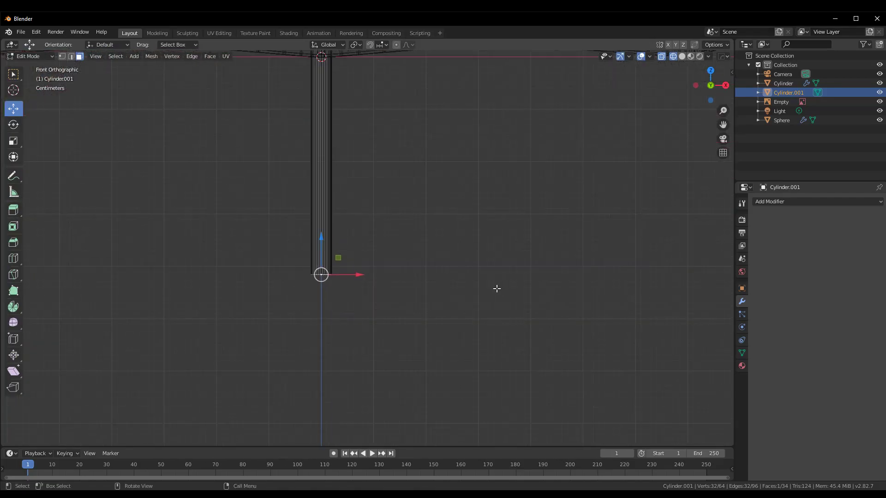
# - Extrude the shaft's bottom face and scale it into a wider ring
pyautogui.press('e')
pyautogui.press('s')
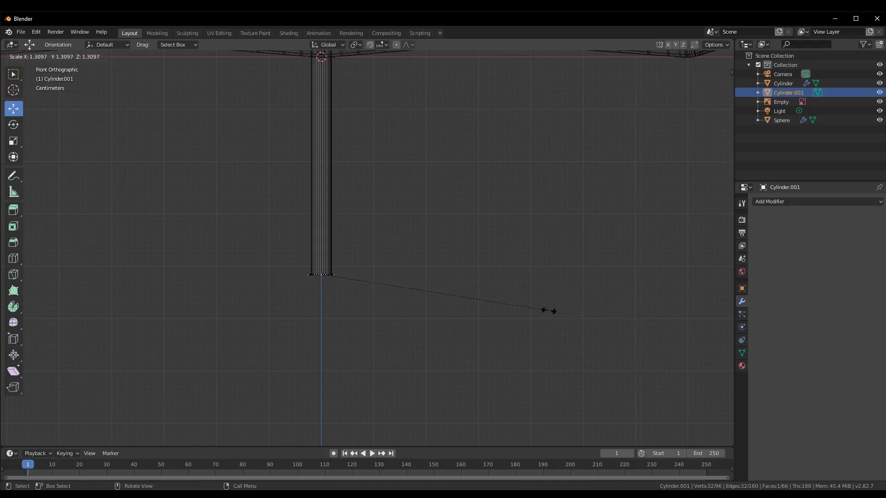
pyautogui.click(579, 313)
pyautogui.scroll(-4, 522, 320)
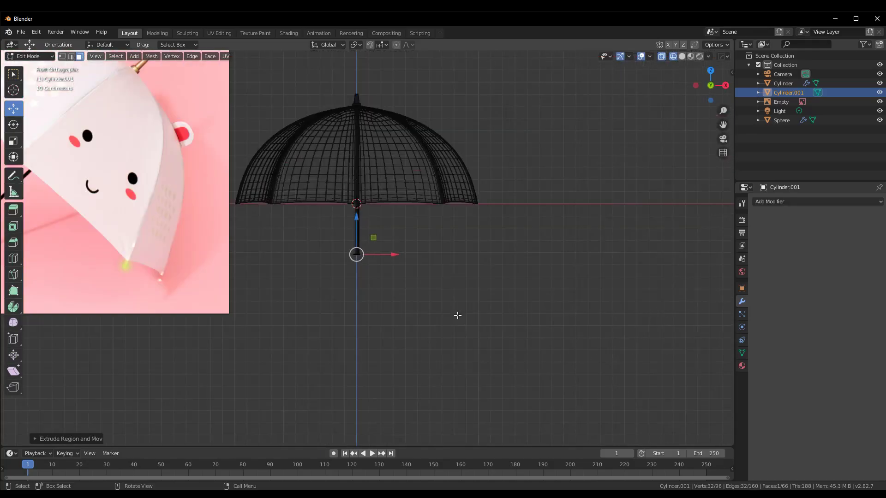
pyautogui.scroll(3, 457, 314)
pyautogui.scroll(2, 457, 315)
# - Extrude the widened bottom downward into a new grip segment
pyautogui.press('e')
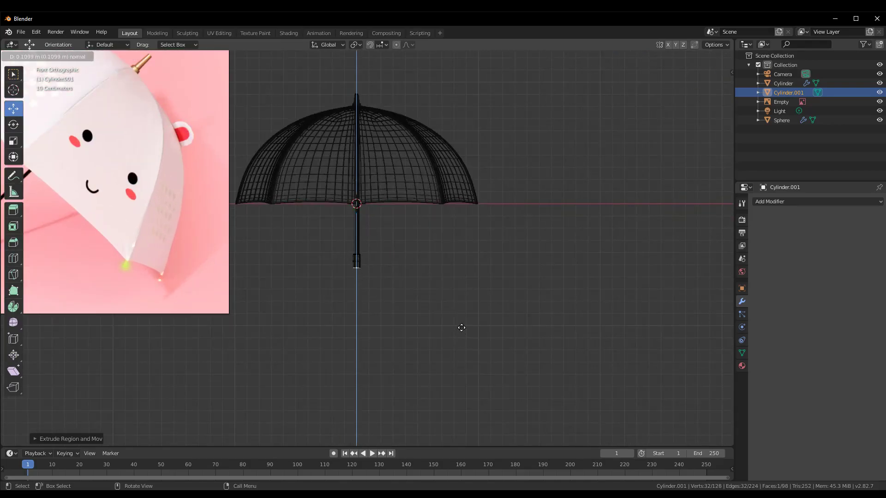
pyautogui.click(461, 328)
pyautogui.scroll(-3, 431, 330)
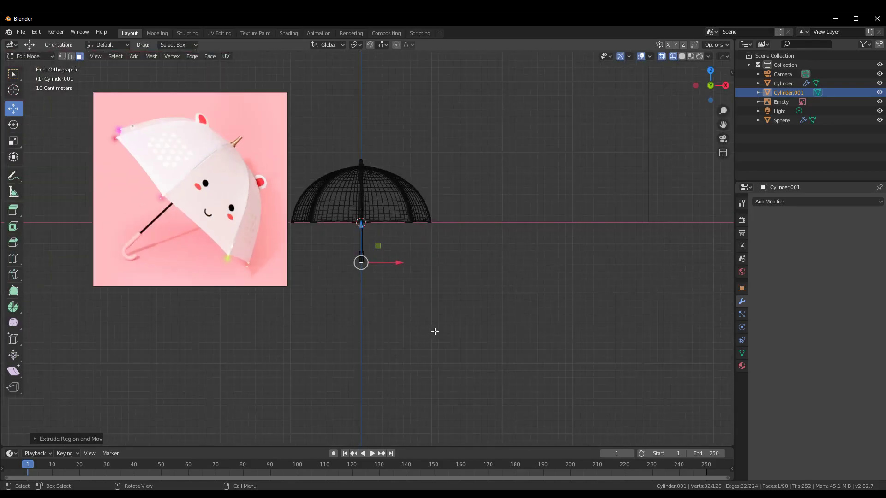
pyautogui.scroll(2, 333, 293)
pyautogui.keyDown('shift'); pyautogui.moveTo(333, 293); pyautogui.dragTo(504, 311, button='middle'); pyautogui.keyUp('shift')
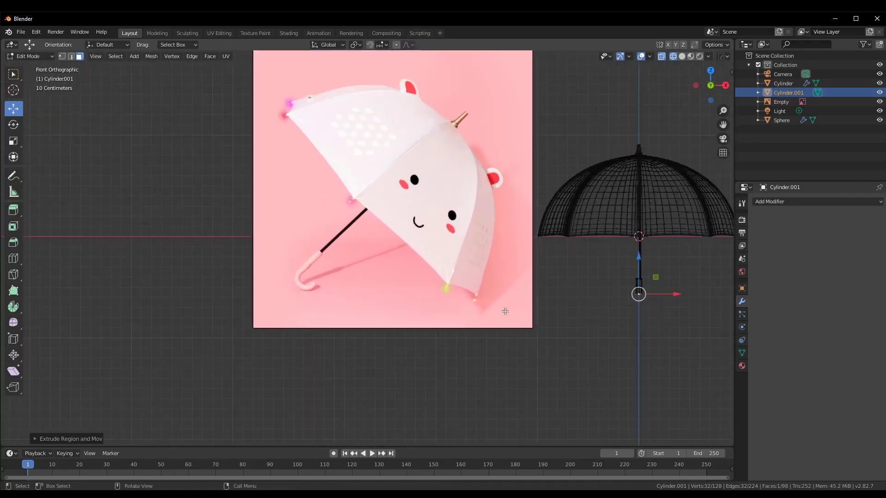
pyautogui.scroll(4, 505, 311)
pyautogui.scroll(-3, 247, 276)
pyautogui.keyDown('shift'); pyautogui.moveTo(587, 310); pyautogui.dragTo(505, 295, button='middle'); pyautogui.keyUp('shift')
pyautogui.scroll(3, 525, 253)
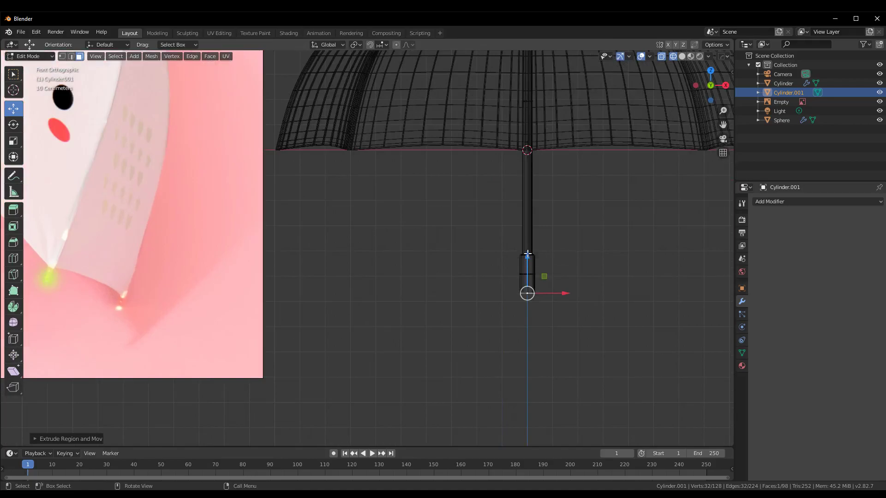
# - Restore the bottom cap selection and lower the grip's cap slightly
pyautogui.click(526, 254)
pyautogui.scroll(-4, 481, 306)
pyautogui.hotkey('ctrl', 'z')
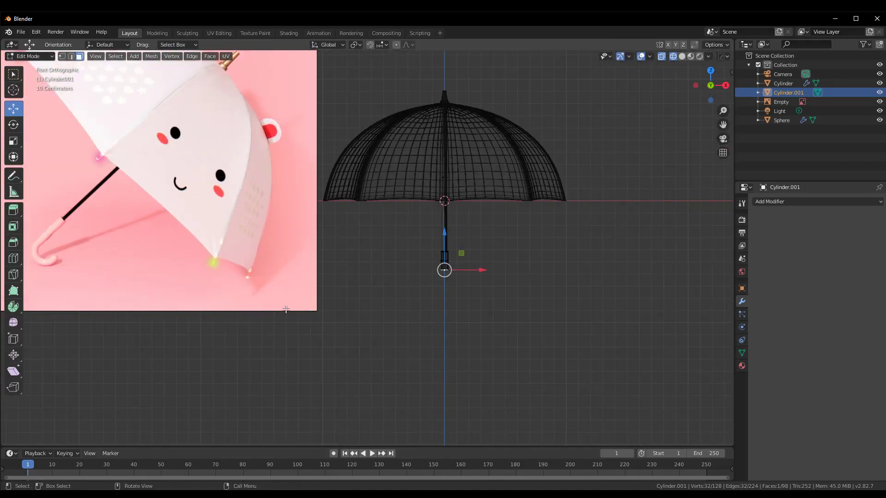
pyautogui.moveTo(445, 238); pyautogui.dragTo(444, 249)
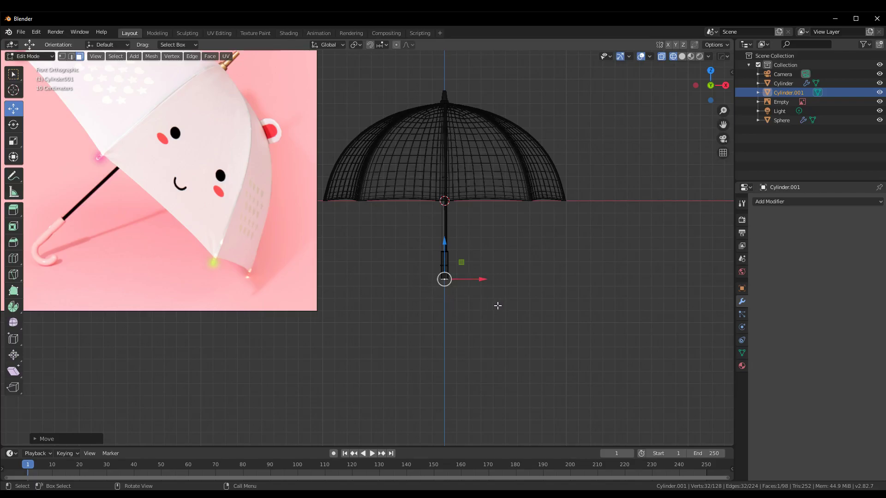
# - With the Spin tool, try spinning the bottom cap into a hook twice, undoing both
pyautogui.click(14, 310)
pyautogui.moveTo(500, 201)
pyautogui.mouseDown()
pyautogui.moveTo(517, 201)
pyautogui.moveTo(493, 201)
pyautogui.moveTo(514, 199)
pyautogui.moveTo(499, 200)
pyautogui.moveTo(486, 184)
pyautogui.mouseUp()
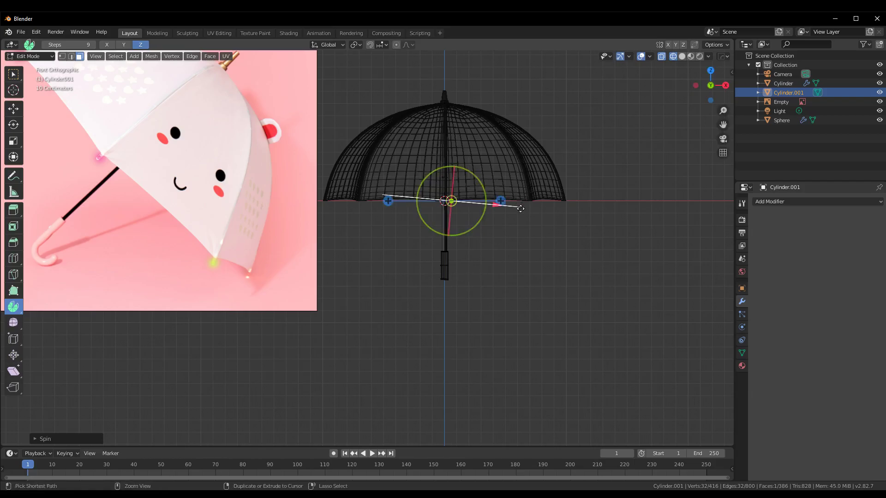
pyautogui.hotkey('ctrl', 'z')
pyautogui.scroll(2, 514, 263)
pyautogui.moveTo(534, 180); pyautogui.dragTo(558, 178)
pyautogui.hotkey('ctrl', 'z')
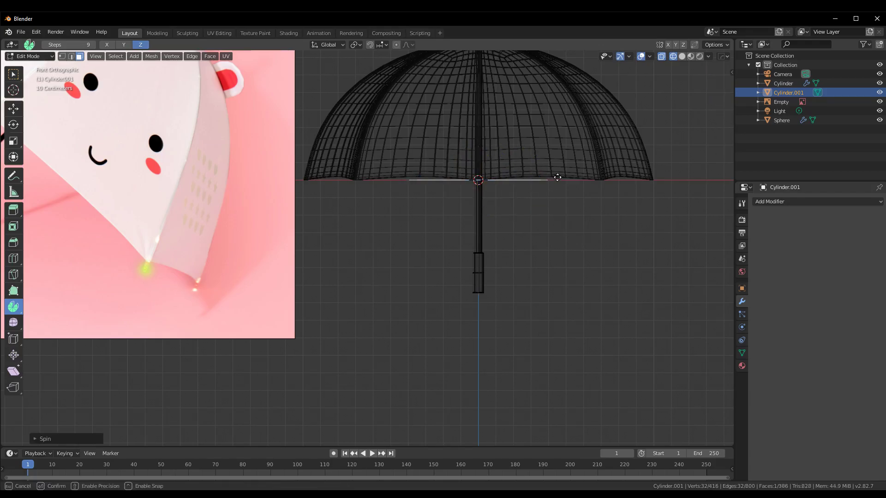
# - Orbit into perspective, undo the spun handle, and spin a new ring around the shaft
pyautogui.moveTo(502, 176); pyautogui.dragTo(512, 178)
pyautogui.moveTo(577, 280)
pyautogui.mouseDown(button='middle')
pyautogui.moveTo(513, 114)
pyautogui.moveTo(549, 223)
pyautogui.moveTo(524, 188)
pyautogui.mouseUp(button='middle')
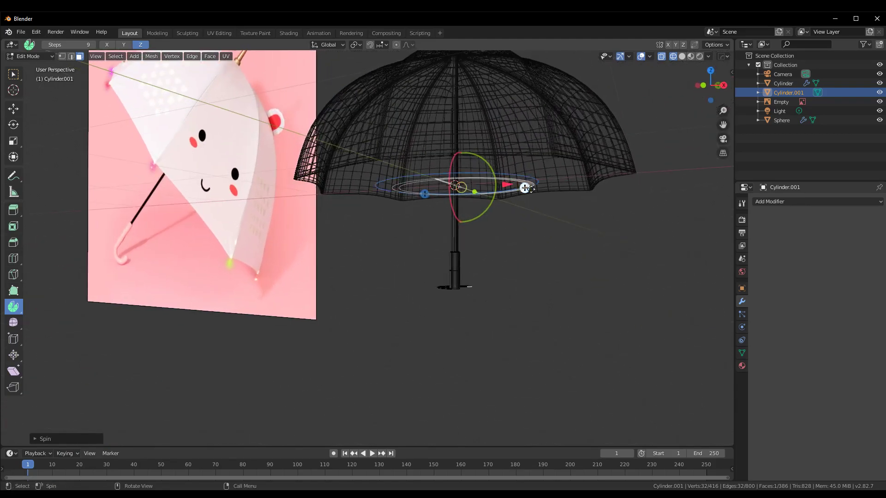
pyautogui.moveTo(495, 163); pyautogui.dragTo(504, 185)
pyautogui.hotkey('ctrl', 'z')
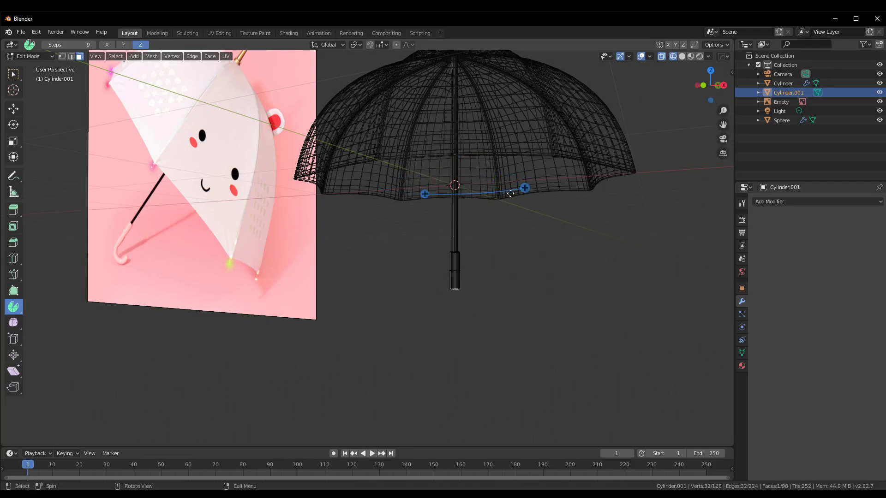
pyautogui.moveTo(510, 203)
pyautogui.mouseDown(button='middle')
pyautogui.moveTo(529, 241)
pyautogui.moveTo(437, 194)
pyautogui.mouseUp(button='middle')
pyautogui.moveTo(437, 193)
pyautogui.mouseDown()
pyautogui.moveTo(510, 210)
pyautogui.moveTo(493, 184)
pyautogui.moveTo(502, 202)
pyautogui.moveTo(552, 152)
pyautogui.mouseUp()
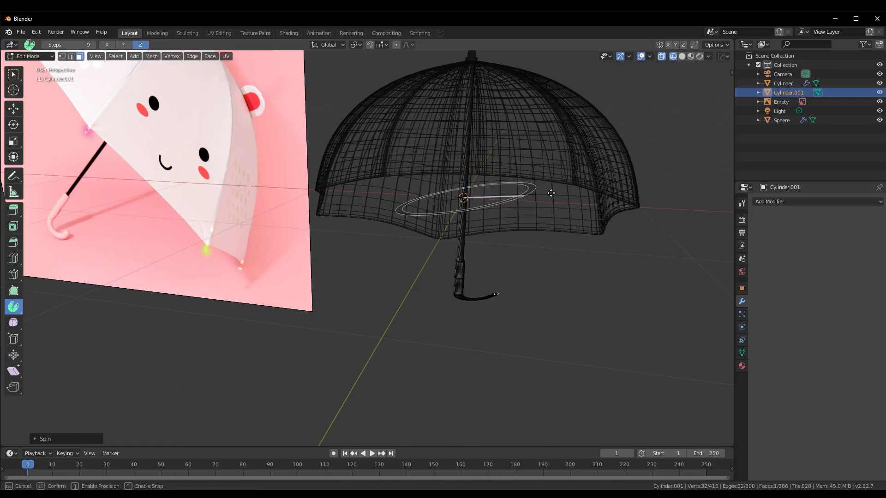
pyautogui.moveTo(550, 192); pyautogui.dragTo(589, 303)
pyautogui.moveTo(589, 302); pyautogui.dragTo(432, 247, button='middle')
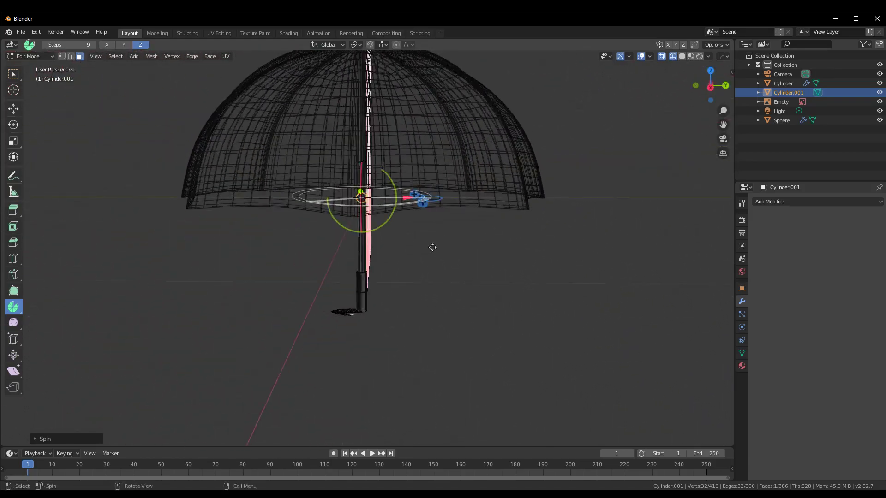
# - Adjust the hook's spin angle several times, then undo the spun hook entirely
pyautogui.moveTo(390, 218)
pyautogui.mouseDown()
pyautogui.moveTo(376, 179)
pyautogui.moveTo(370, 184)
pyautogui.mouseUp()
pyautogui.moveTo(369, 184)
pyautogui.mouseDown(button='middle')
pyautogui.moveTo(525, 235)
pyautogui.moveTo(528, 216)
pyautogui.mouseUp(button='middle')
pyautogui.moveTo(526, 167)
pyautogui.mouseDown()
pyautogui.moveTo(531, 198)
pyautogui.moveTo(456, 341)
pyautogui.mouseUp()
pyautogui.click(431, 193)
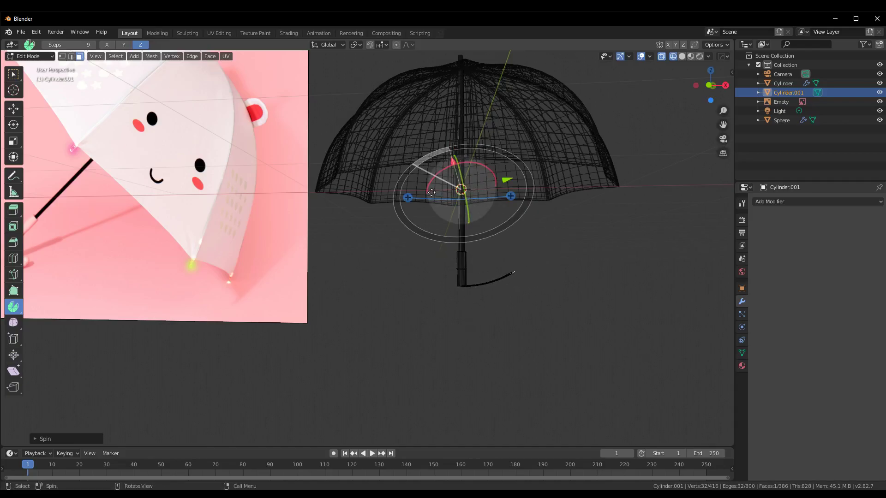
pyautogui.moveTo(432, 192); pyautogui.dragTo(436, 220)
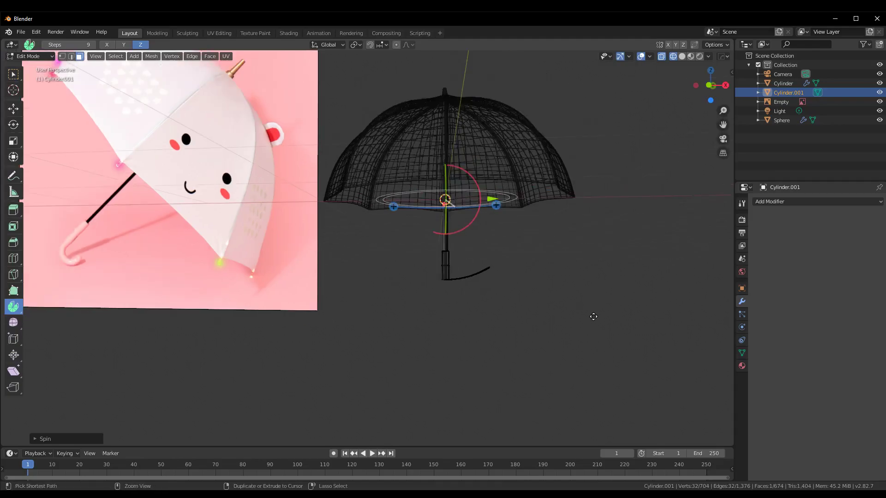
pyautogui.hotkey('ctrl', 'z')
pyautogui.hotkey('ctrl', 'z')
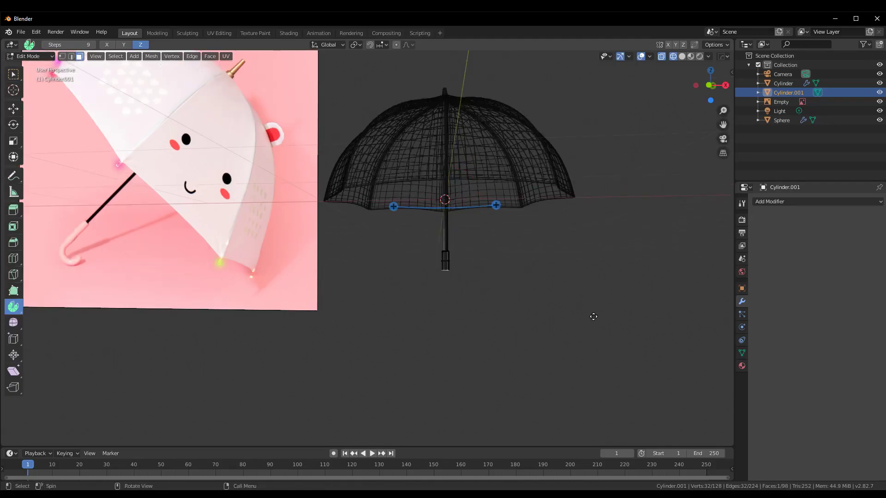
pyautogui.scroll(2, 589, 317)
pyautogui.scroll(3, 480, 238)
# - Undo the earlier grip extrusion and test-pull the pole bottom down with Move, undoing it
pyautogui.press('`')
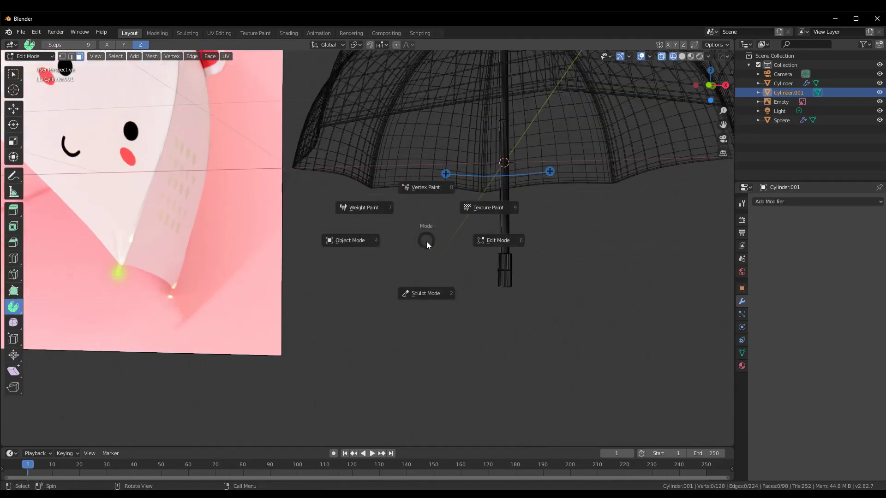
pyautogui.hotkey('ctrl', 'z')
pyautogui.hotkey('ctrl', 'z')
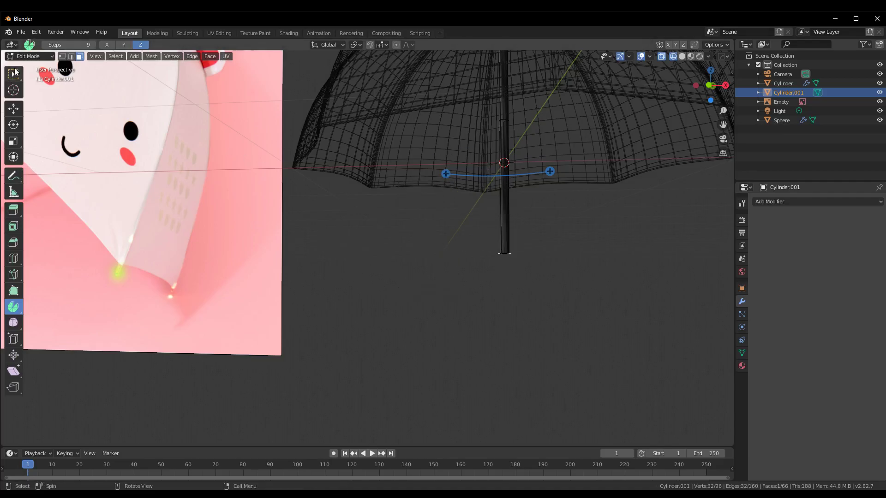
pyautogui.click(13, 107)
pyautogui.scroll(2, 534, 262)
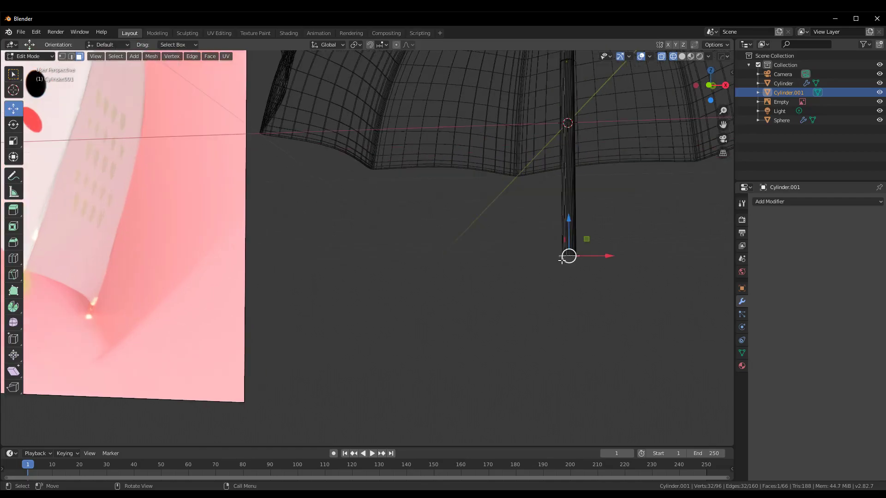
pyautogui.moveTo(574, 288); pyautogui.dragTo(517, 266, button='middle')
pyautogui.moveTo(532, 221)
pyautogui.mouseDown()
pyautogui.moveTo(593, 248)
pyautogui.moveTo(672, 334)
pyautogui.mouseUp()
pyautogui.hotkey('ctrl', 'z')
pyautogui.scroll(2, 652, 267)
pyautogui.hotkey('ctrl', 'z')
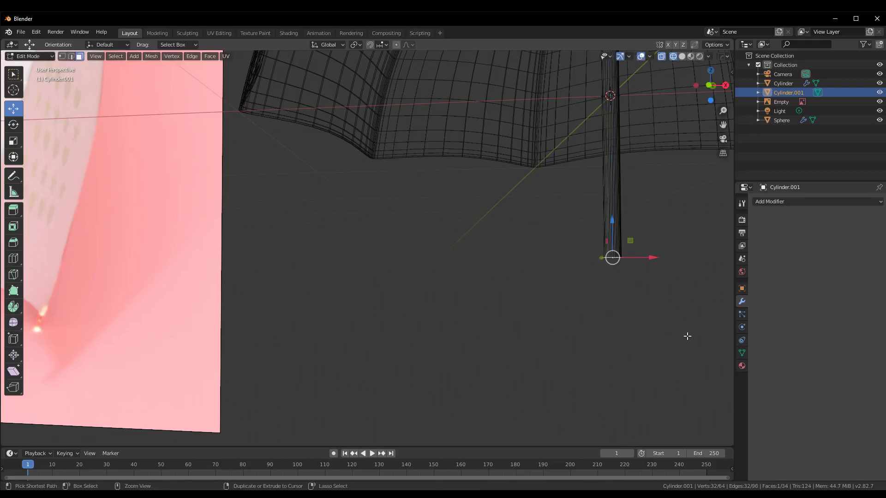
pyautogui.moveTo(612, 223); pyautogui.dragTo(665, 369)
pyautogui.hotkey('ctrl', 'z')
pyautogui.scroll(-3, 657, 269)
pyautogui.scroll(-2, 638, 294)
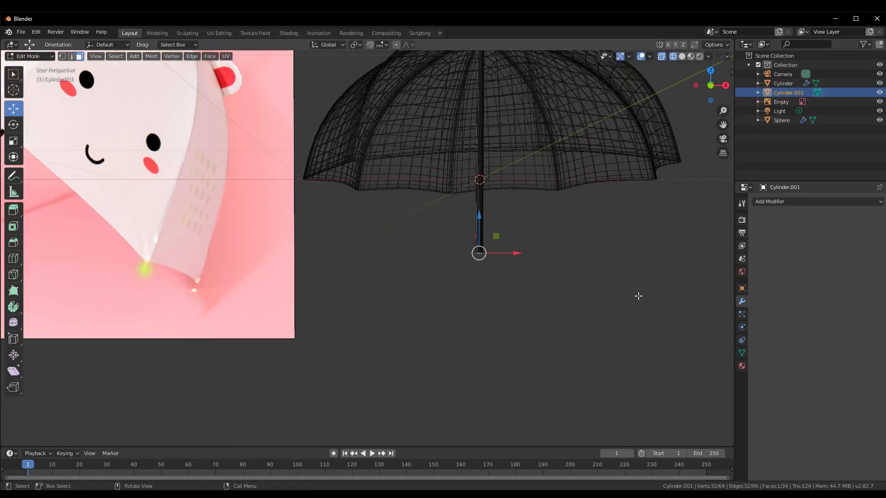
# - Extrude the pole's bottom face without scaling and fine-tune its height in front view
pyautogui.press('e')
pyautogui.press('s')
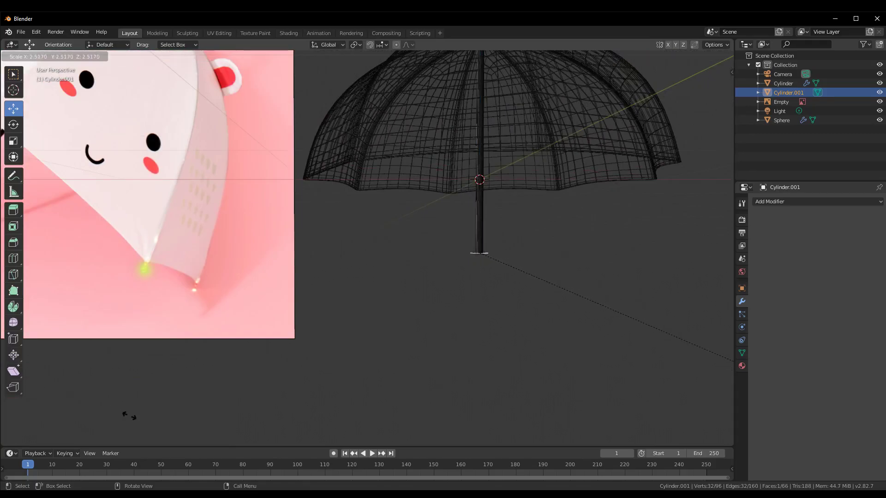
pyautogui.press('Escape')
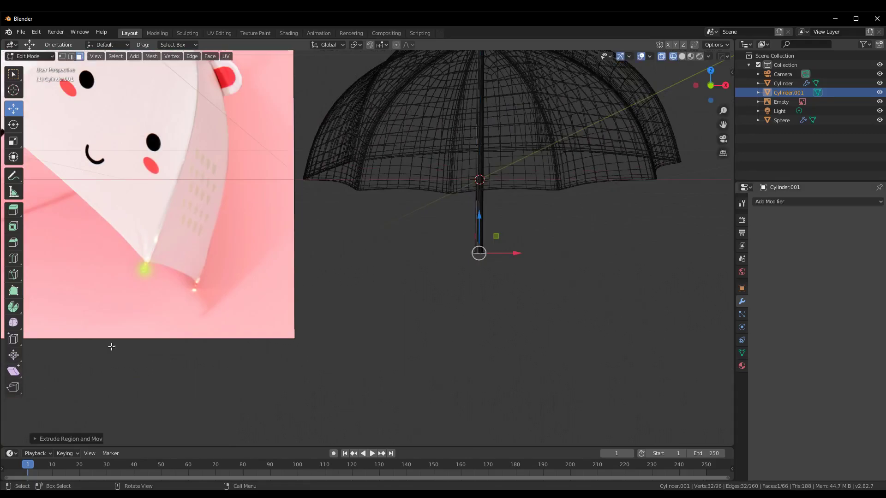
pyautogui.moveTo(476, 213); pyautogui.dragTo(480, 214)
pyautogui.press('KP_7')
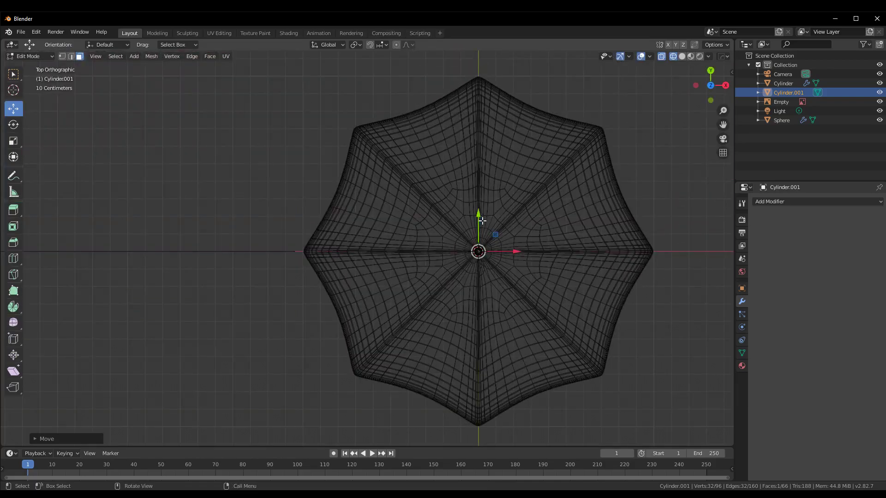
pyautogui.press('KP_2')
pyautogui.press('KP_2')
pyautogui.press('KP_2')
pyautogui.press('KP_2')
pyautogui.press('KP_2')
pyautogui.press('KP_1')
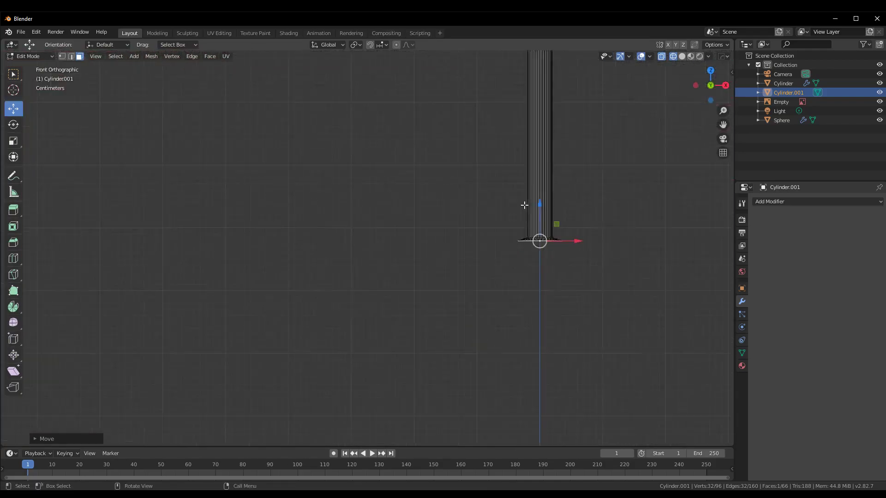
pyautogui.scroll(4, 364, 217)
pyautogui.scroll(4, 364, 218)
pyautogui.moveTo(518, 216); pyautogui.dragTo(519, 197)
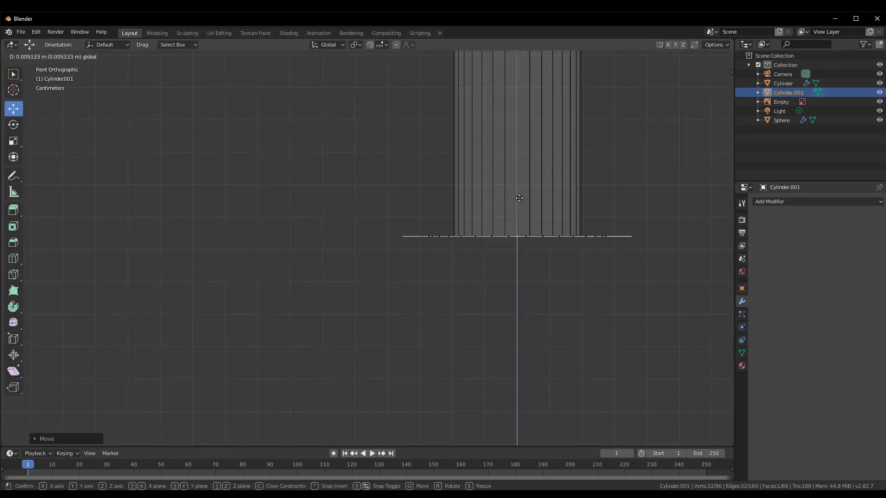
pyautogui.click(519, 198)
pyautogui.scroll(-2, 554, 219)
pyautogui.scroll(-3, 552, 243)
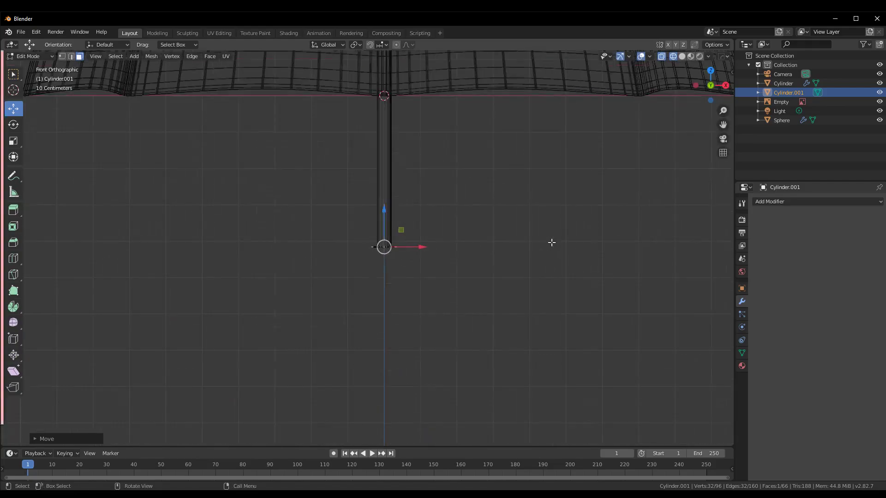
# - Extrude two more sections downward and shift the last one to the right
pyautogui.press('e')
pyautogui.click(565, 349)
pyautogui.click(559, 357)
pyautogui.keyDown('shift'); pyautogui.moveTo(559, 358); pyautogui.dragTo(434, 233, button='middle'); pyautogui.keyUp('shift')
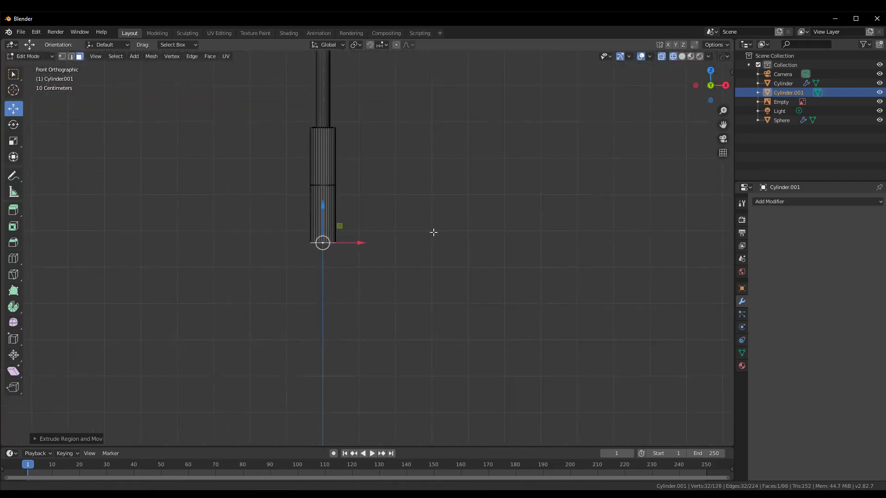
pyautogui.scroll(2, 429, 231)
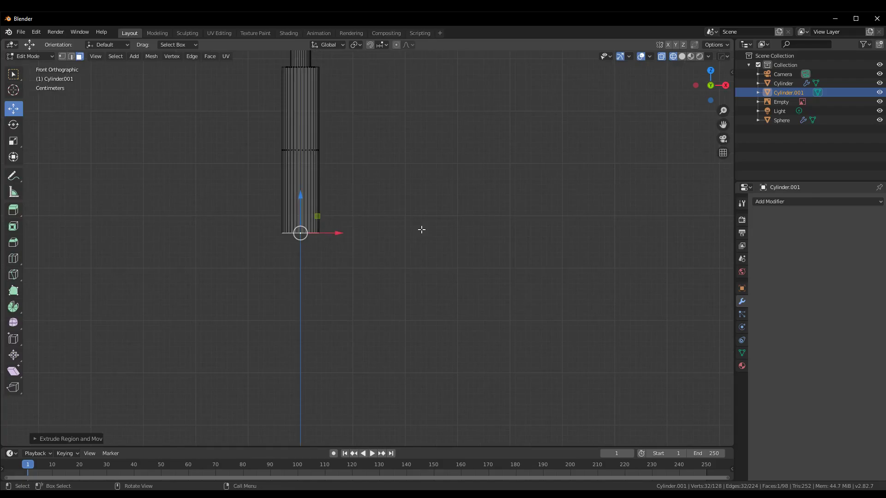
pyautogui.press('e')
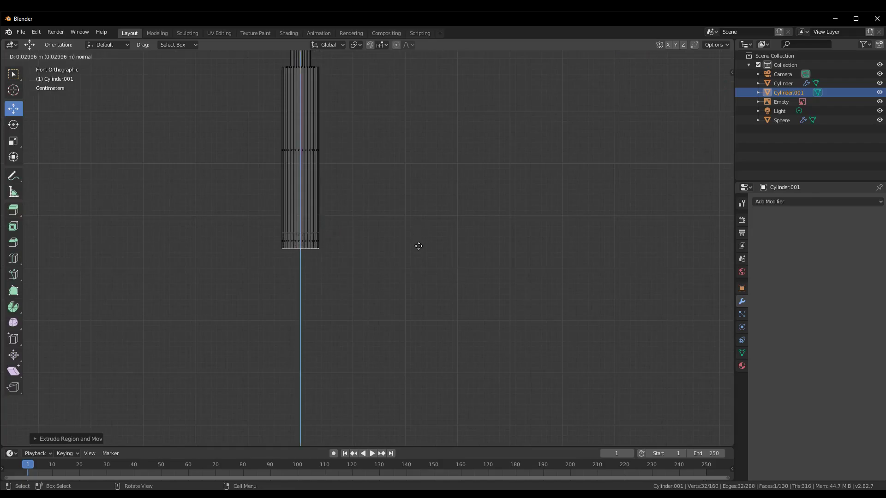
pyautogui.click(424, 276)
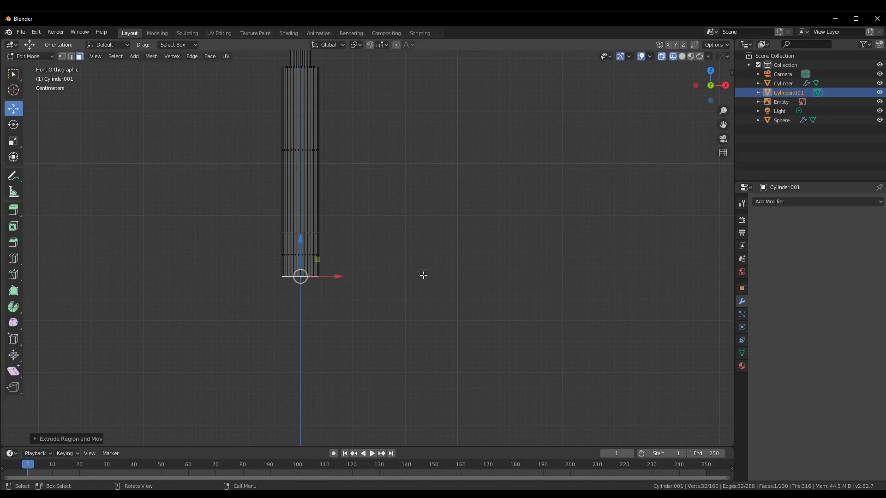
pyautogui.moveTo(339, 276)
pyautogui.mouseDown()
pyautogui.moveTo(369, 275)
pyautogui.moveTo(359, 276)
pyautogui.moveTo(329, 241)
pyautogui.mouseUp()
# - Extrude a section from the bent end, tilt it into the curve, and nudge it right and up
pyautogui.click(13, 124)
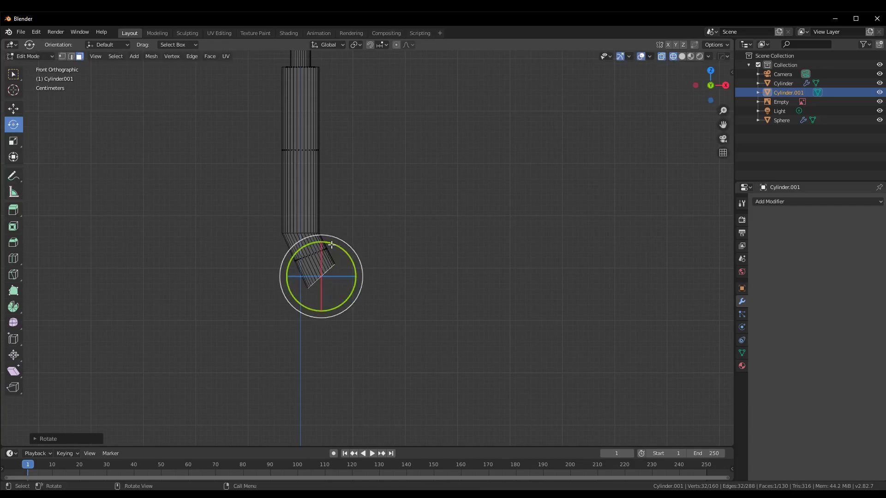
pyautogui.press('e')
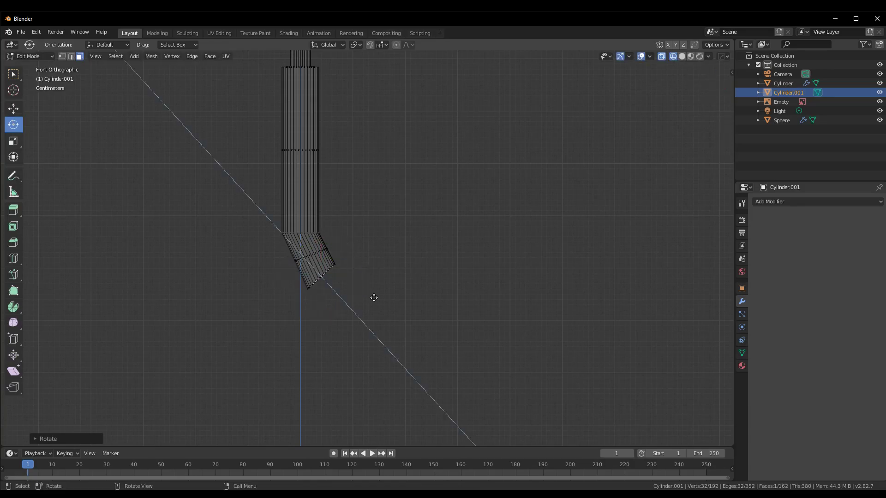
pyautogui.click(390, 311)
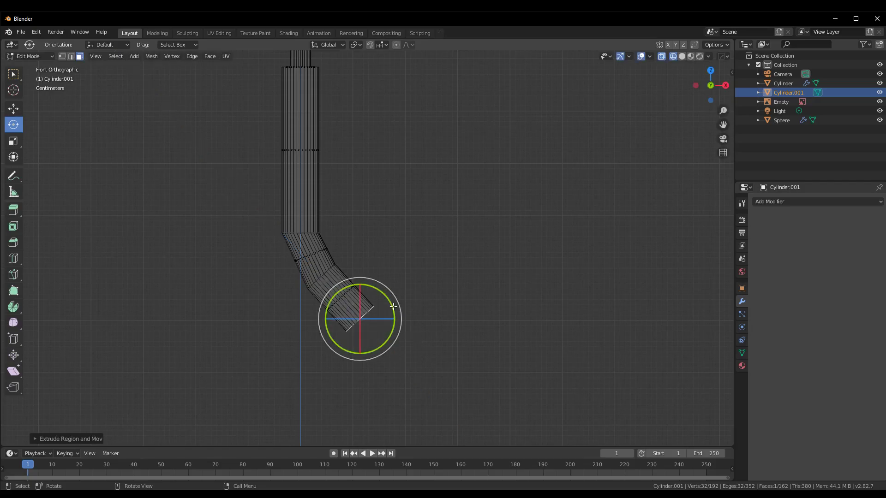
pyautogui.moveTo(393, 306); pyautogui.dragTo(375, 293)
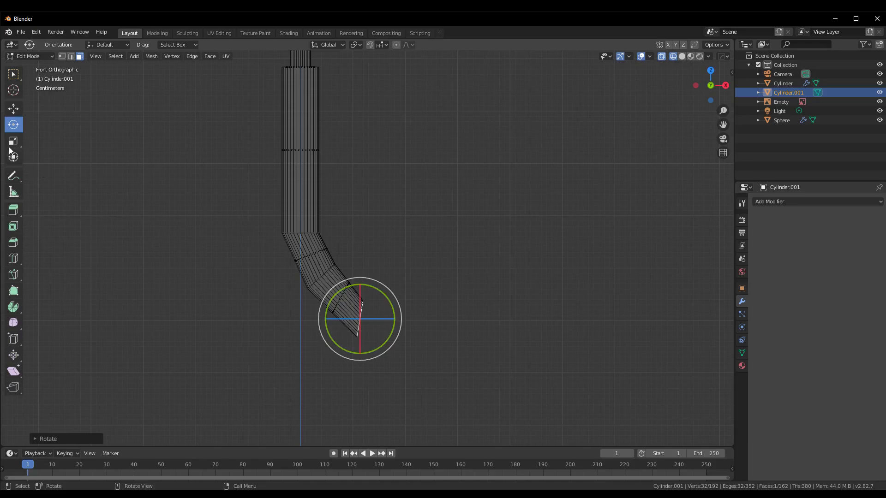
pyautogui.click(14, 108)
pyautogui.moveTo(400, 315); pyautogui.dragTo(409, 319)
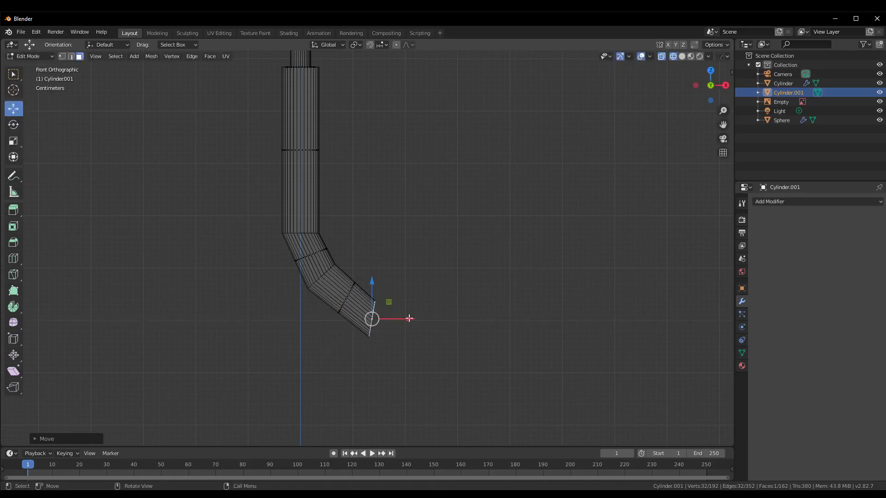
pyautogui.moveTo(375, 281); pyautogui.dragTo(368, 261)
# - Extrude another end section, raise it, and rotate the end ring about 44 degrees
pyautogui.scroll(-5, 425, 308)
pyautogui.scroll(-2, 431, 301)
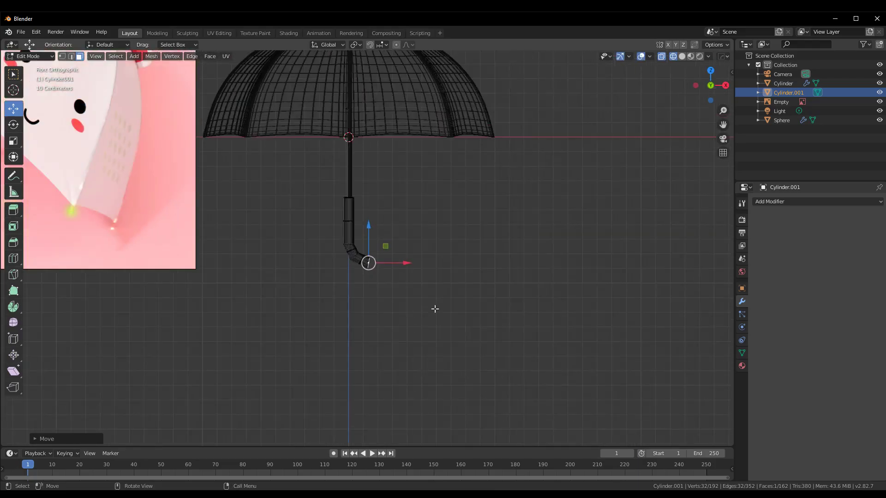
pyautogui.scroll(-2, 435, 308)
pyautogui.scroll(4, 435, 314)
pyautogui.scroll(4, 439, 279)
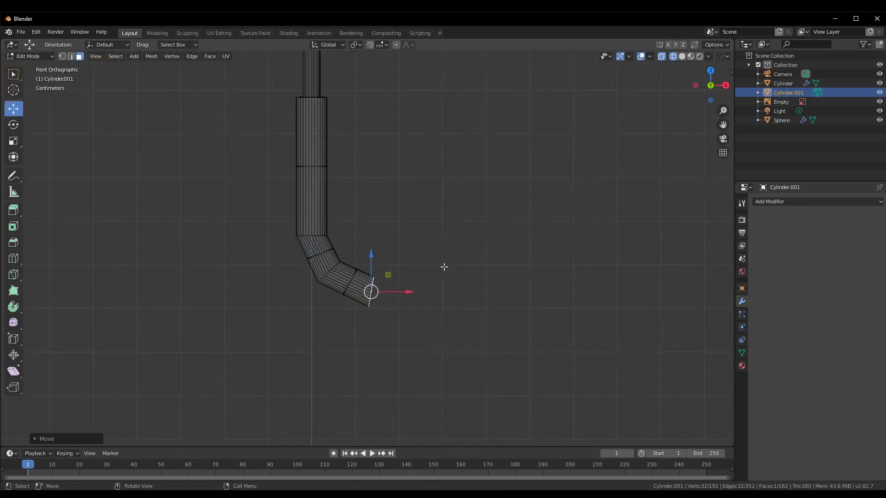
pyautogui.press('e')
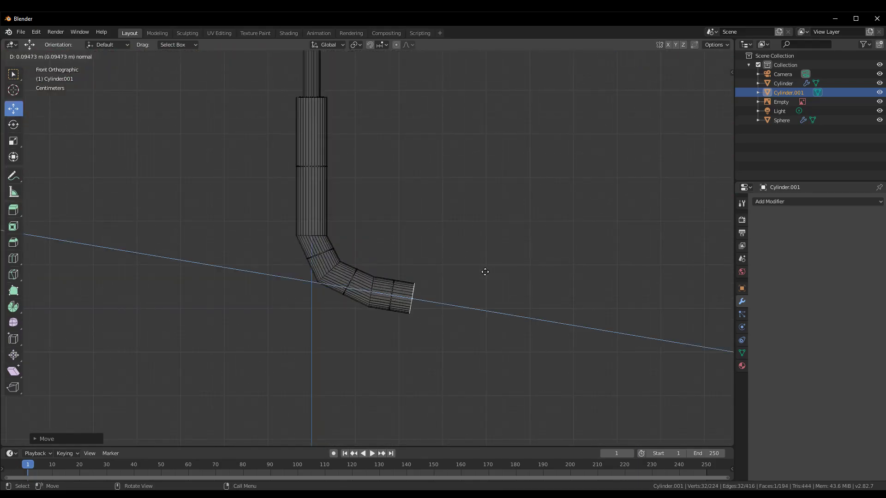
pyautogui.click(486, 273)
pyautogui.moveTo(413, 260); pyautogui.dragTo(396, 239)
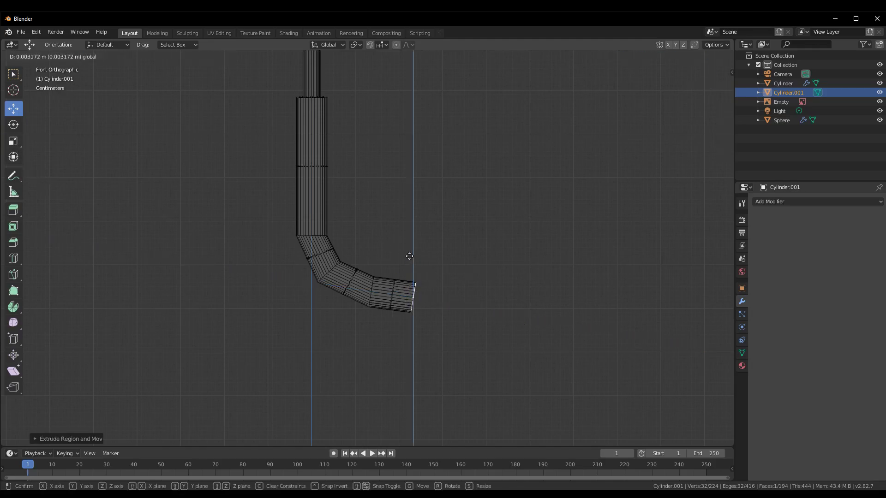
pyautogui.click(13, 125)
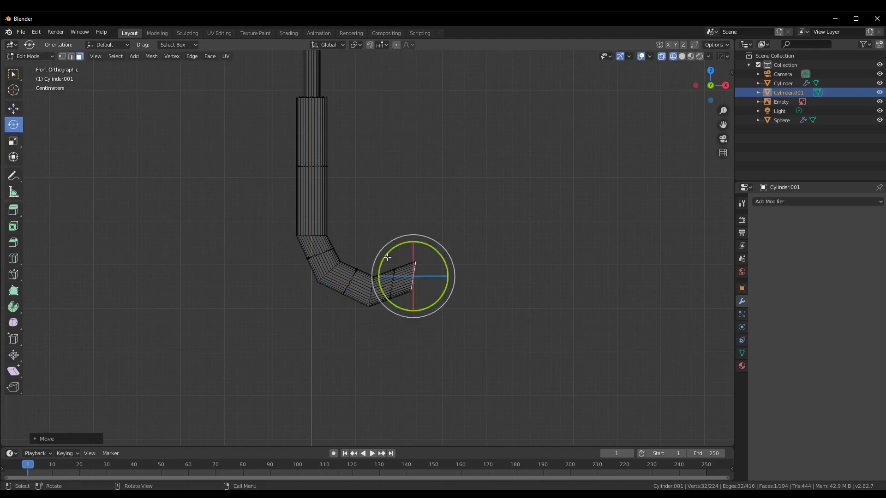
pyautogui.moveTo(444, 291)
pyautogui.mouseDown()
pyautogui.moveTo(439, 261)
pyautogui.moveTo(459, 277)
pyautogui.mouseUp()
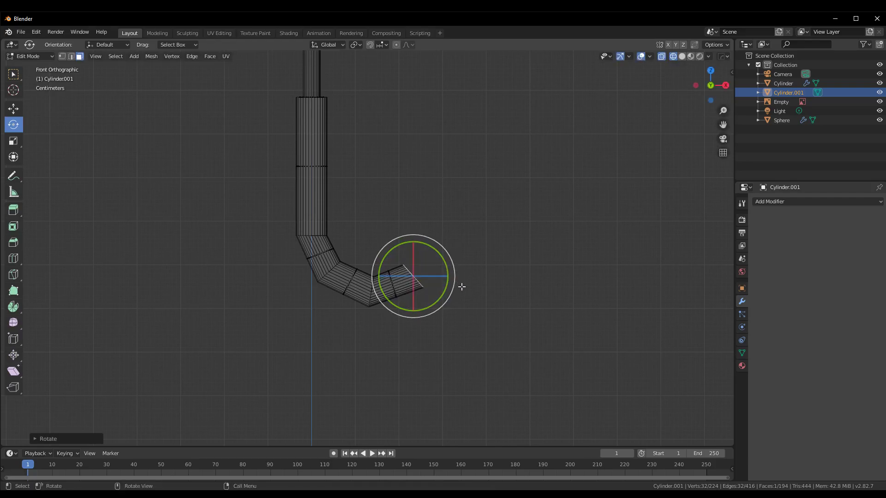
# - Extrude a further section and tilt it upward to continue the hook
pyautogui.press('e')
pyautogui.click(496, 258)
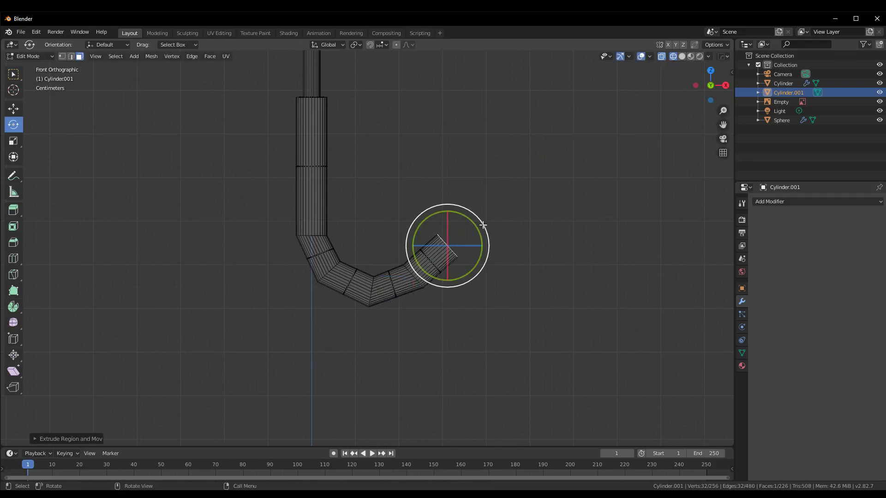
pyautogui.moveTo(481, 225)
pyautogui.mouseDown()
pyautogui.moveTo(459, 222)
pyautogui.moveTo(469, 245)
pyautogui.mouseUp()
pyautogui.click(14, 109)
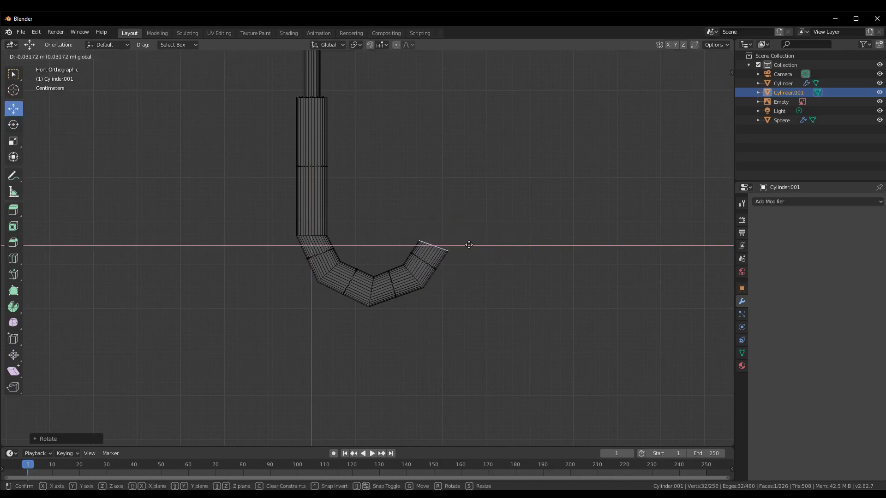
# - Extrude a short tip from the end ring of the hook
pyautogui.scroll(-6, 481, 305)
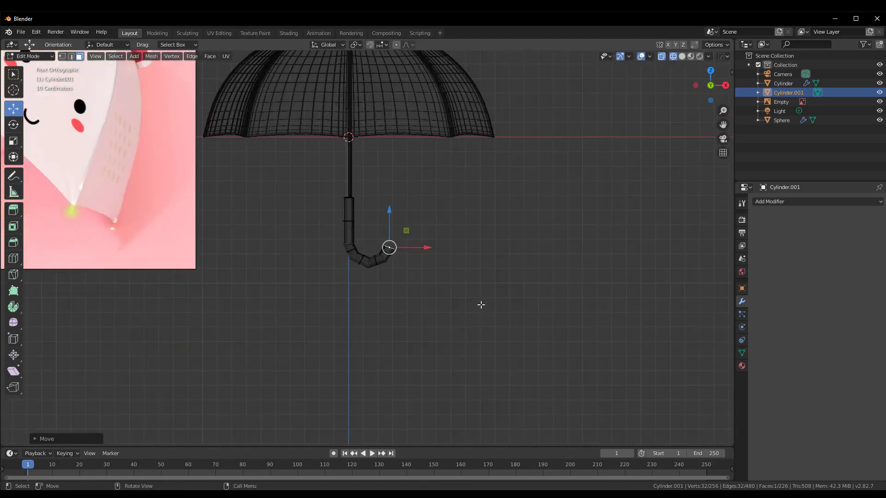
pyautogui.scroll(-3, 481, 305)
pyautogui.scroll(2, 481, 305)
pyautogui.scroll(6, 481, 305)
pyautogui.scroll(3, 481, 305)
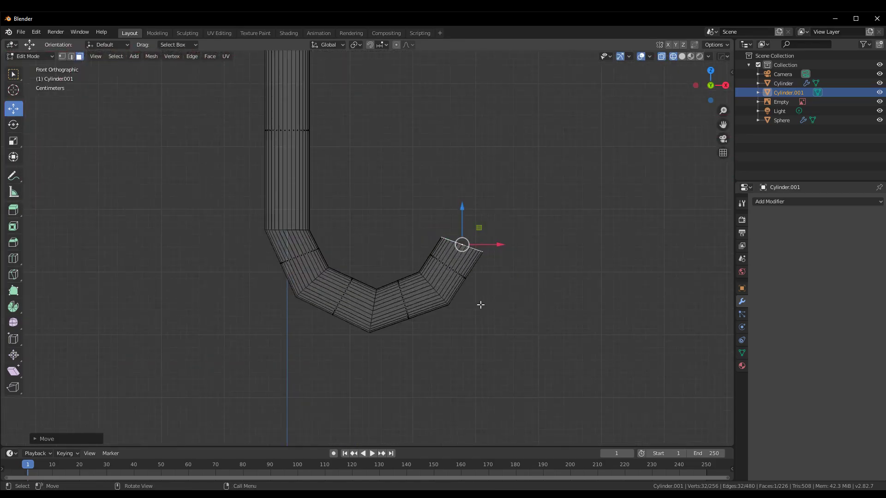
pyautogui.press('e')
pyautogui.click(503, 265)
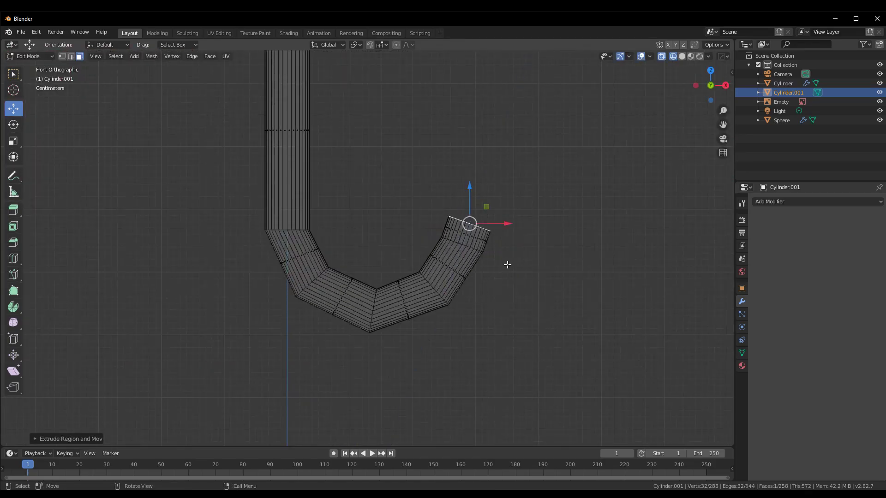
# - Shrink the tip ring, return to Object Mode, and switch to Solid shading
pyautogui.press('s')
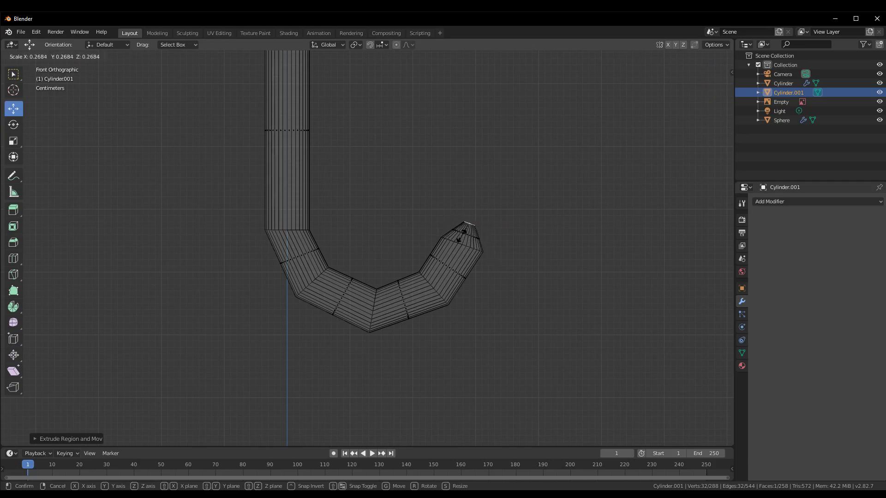
pyautogui.click(459, 238)
pyautogui.press('Tab')
pyautogui.scroll(-3, 516, 252)
pyautogui.press('z')
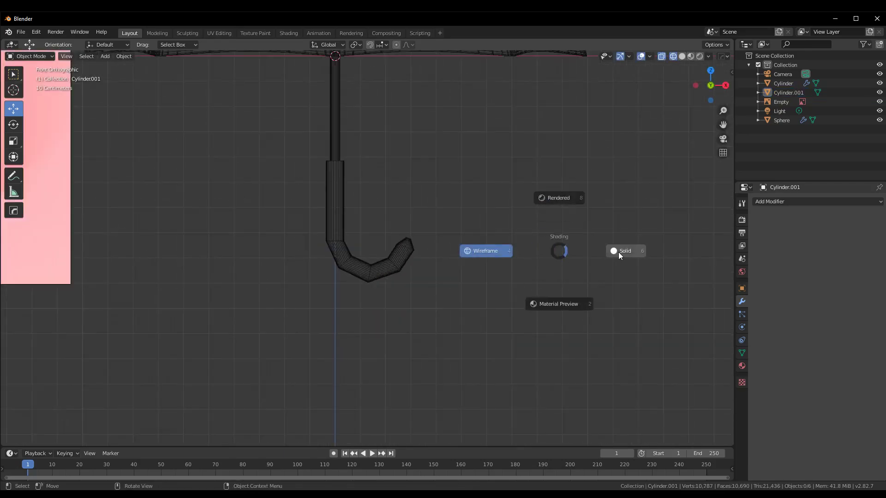
pyautogui.click(619, 253)
# - Orbit around the umbrella in perspective, select the handle, and enter Edit Mode on it
pyautogui.scroll(-3, 618, 263)
pyautogui.scroll(-3, 562, 283)
pyautogui.moveTo(481, 335)
pyautogui.mouseDown(button='middle')
pyautogui.moveTo(299, 330)
pyautogui.moveTo(466, 340)
pyautogui.moveTo(551, 316)
pyautogui.mouseUp(button='middle')
pyautogui.scroll(2, 489, 339)
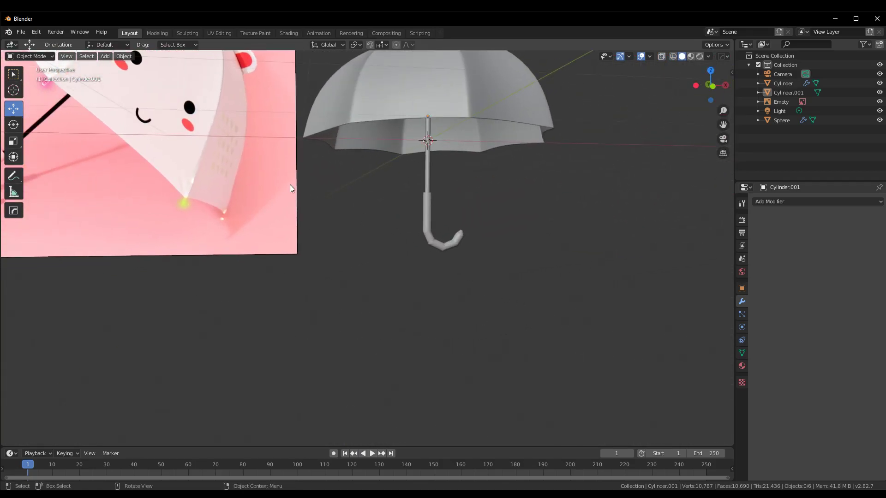
pyautogui.scroll(-3, 464, 286)
pyautogui.scroll(5, 464, 286)
pyautogui.scroll(3, 621, 217)
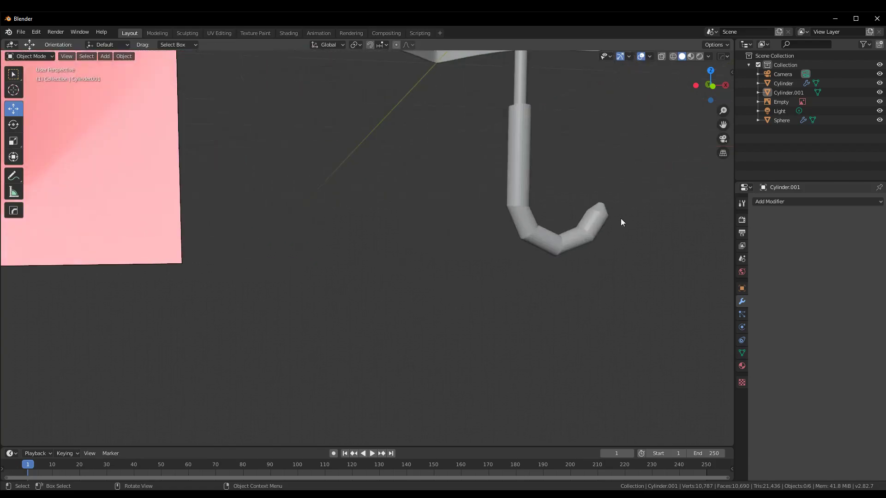
pyautogui.scroll(3, 548, 313)
pyautogui.click(512, 256)
pyautogui.scroll(-3, 597, 322)
pyautogui.moveTo(597, 321)
pyautogui.mouseDown(button='middle')
pyautogui.moveTo(519, 314)
pyautogui.moveTo(525, 266)
pyautogui.moveTo(506, 245)
pyautogui.mouseUp(button='middle')
pyautogui.press('Tab')
pyautogui.scroll(3, 478, 298)
# - Add an edge loop on the handle sleeve ring and sink it to recess the ring
pyautogui.scroll(2, 477, 305)
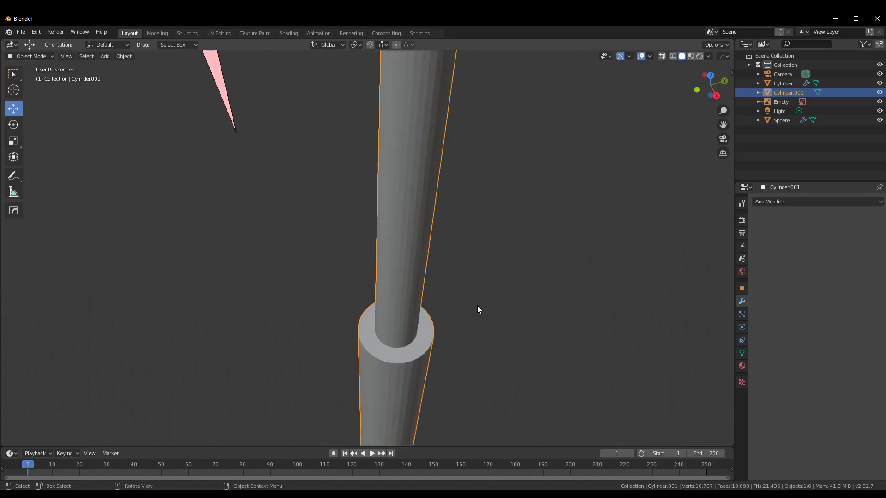
pyautogui.hotkey('ctrl', 'r')
pyautogui.click(418, 349)
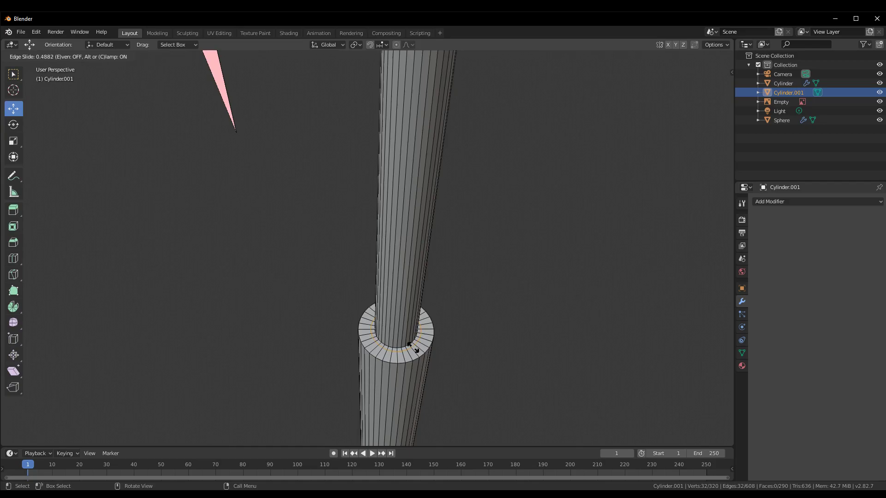
pyautogui.click(412, 347)
pyautogui.scroll(3, 473, 365)
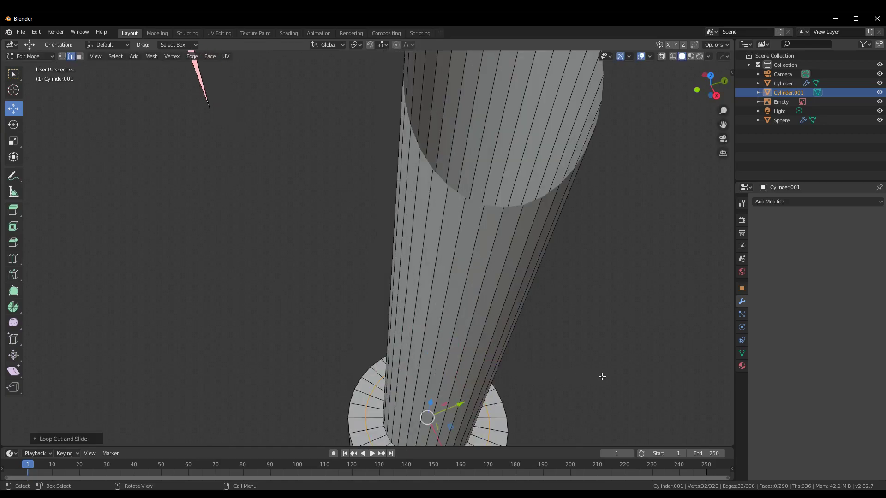
pyautogui.scroll(3, 601, 376)
pyautogui.scroll(-3, 534, 197)
pyautogui.keyDown('shift'); pyautogui.moveTo(564, 250); pyautogui.dragTo(477, 268, button='middle'); pyautogui.keyUp('shift')
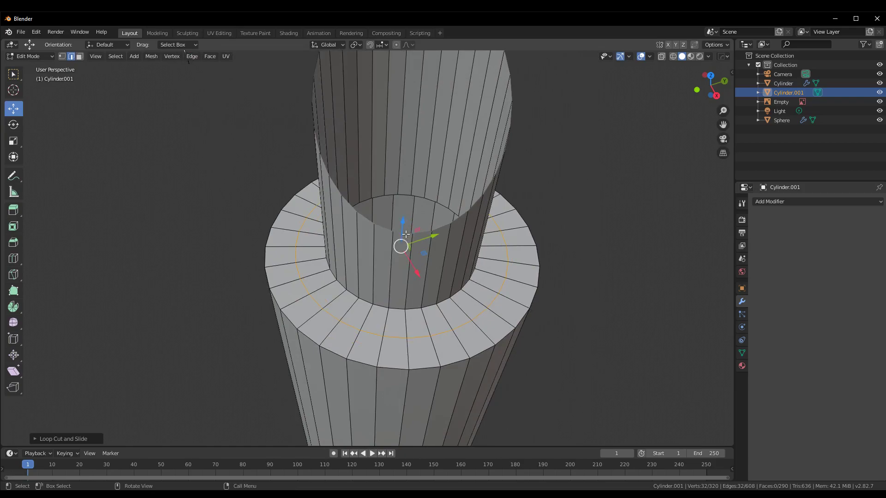
pyautogui.moveTo(406, 234); pyautogui.dragTo(411, 206)
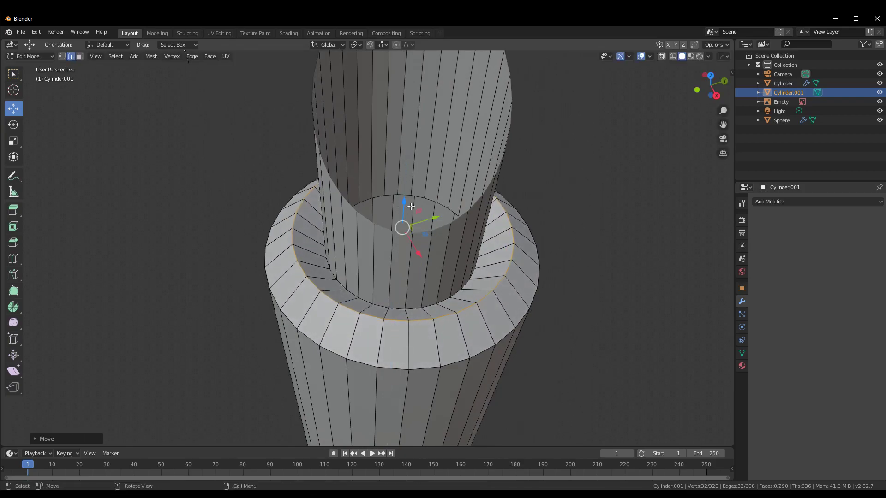
pyautogui.scroll(-3, 580, 300)
pyautogui.click(599, 249)
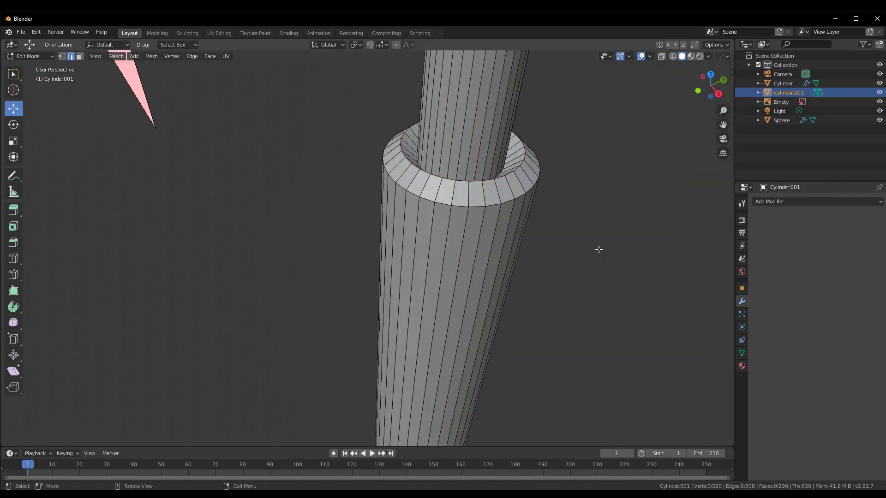
# - Add loop cuts on the inner ring, sliding them toward the ring edge
pyautogui.hotkey('ctrl', 'r')
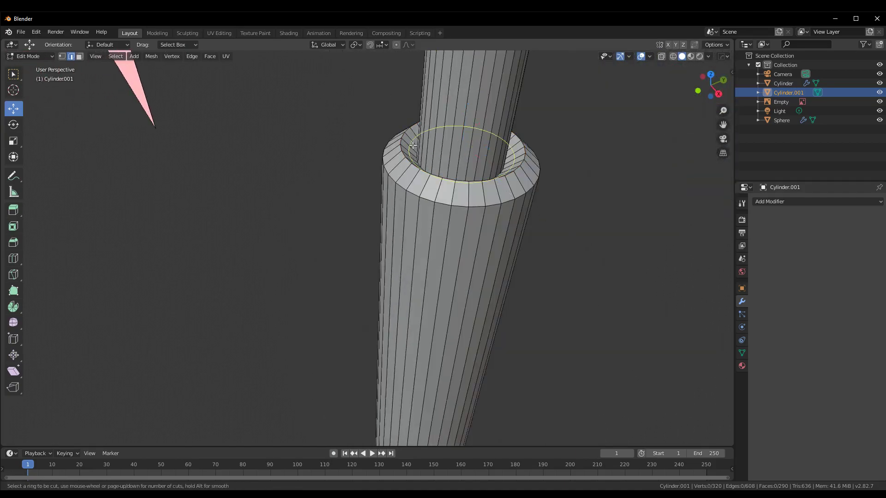
pyautogui.click(410, 144)
pyautogui.click(413, 149)
pyautogui.hotkey('ctrl', 'r')
pyautogui.click(405, 134)
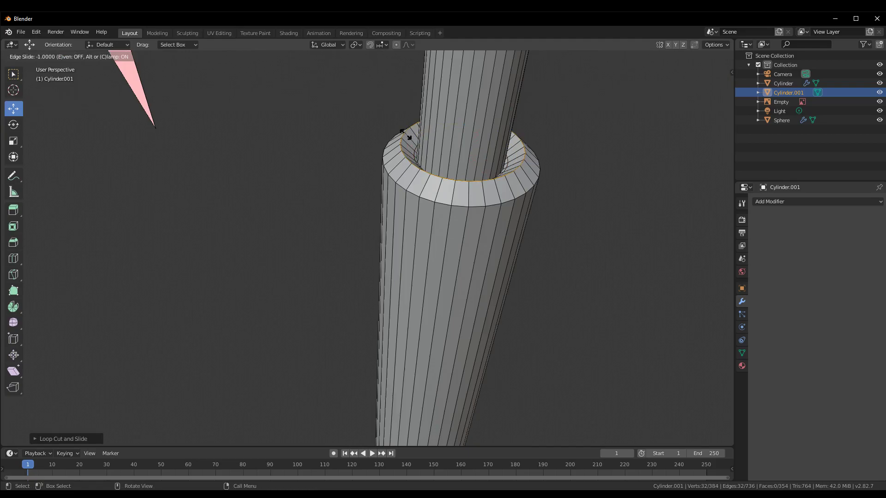
pyautogui.hotkey('ctrl', 'r')
pyautogui.click(398, 156)
# - Add more loop cuts on the outer sleeve just below the top rim
pyautogui.hotkey('ctrl', 'r')
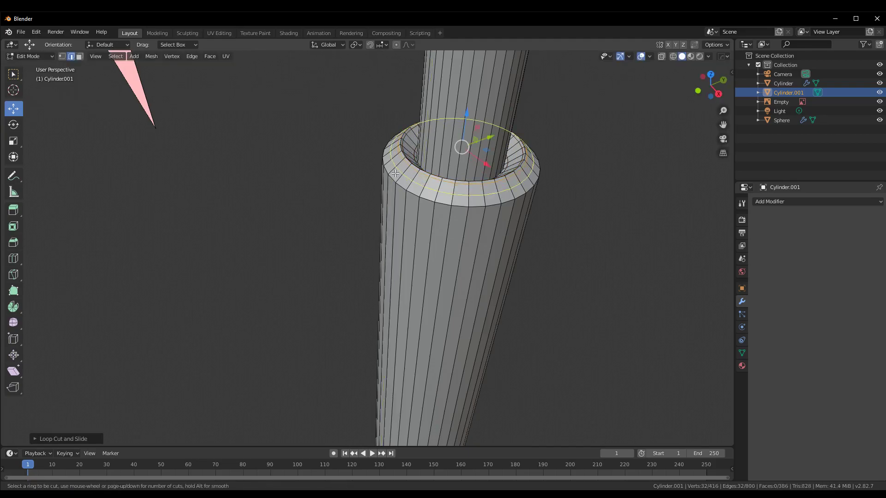
pyautogui.click(395, 174)
pyautogui.click(390, 179)
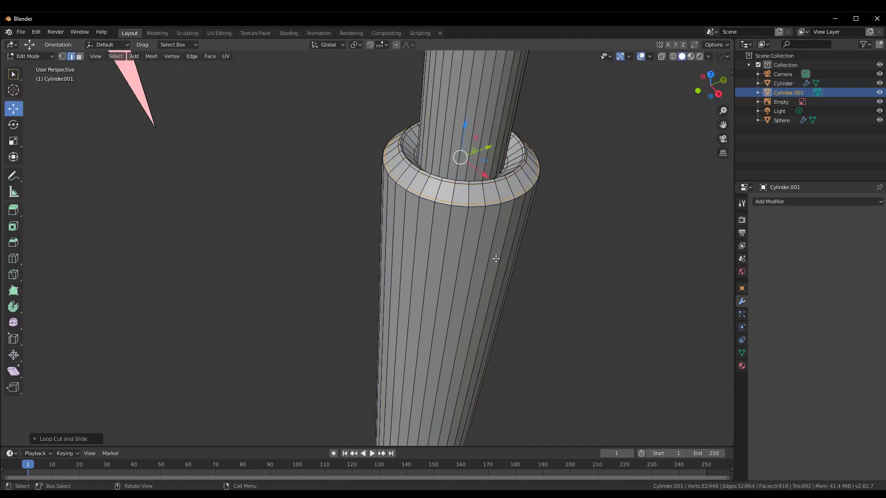
pyautogui.hotkey('ctrl', 'r')
pyautogui.click(482, 253)
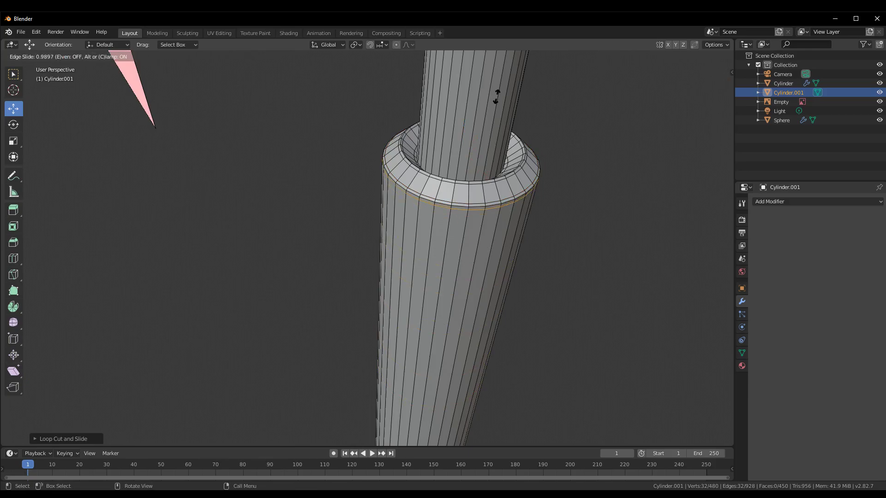
pyautogui.click(497, 96)
pyautogui.scroll(-5, 525, 254)
pyautogui.moveTo(527, 349)
pyautogui.keyDown('shift'); pyautogui.mouseDown(button='middle')
pyautogui.moveTo(498, 221)
pyautogui.moveTo(491, 252)
pyautogui.moveTo(500, 334)
pyautogui.moveTo(528, 338)
pyautogui.mouseUp(button='middle'); pyautogui.keyUp('shift')
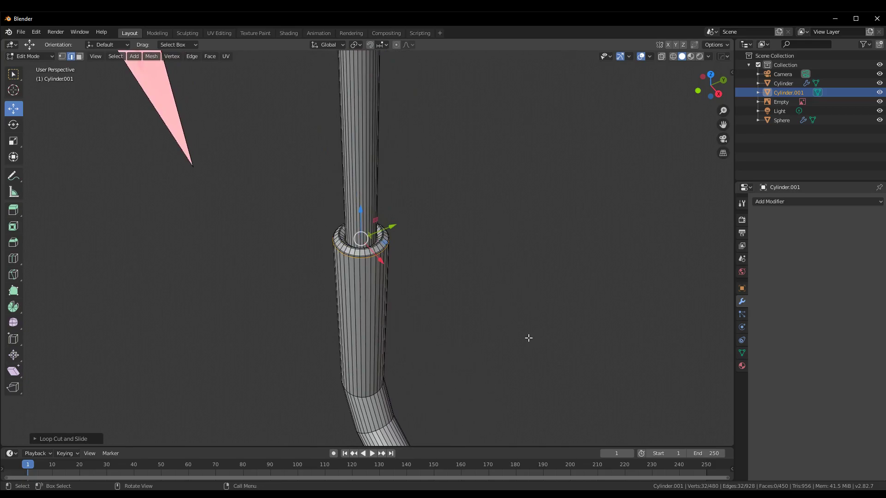
# - Orbit to a side view of the vertical pipe in wireframe shading
pyautogui.scroll(5, 459, 184)
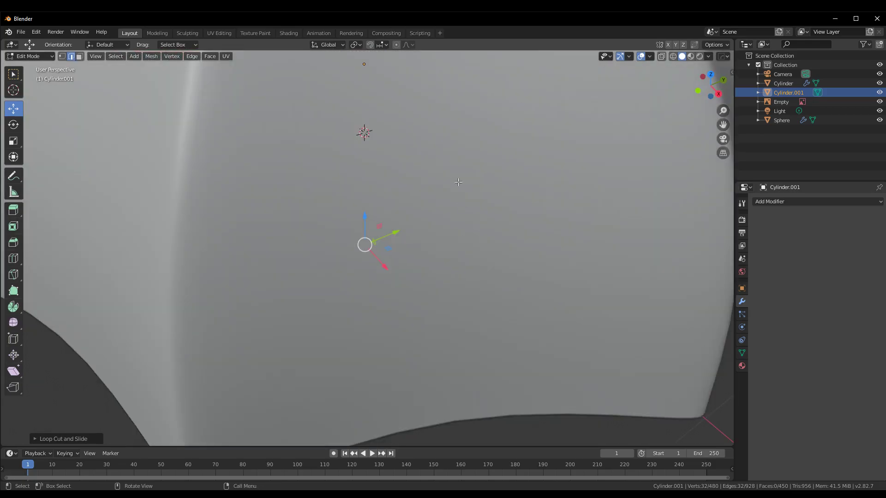
pyautogui.scroll(-5, 455, 184)
pyautogui.moveTo(470, 184)
pyautogui.keyDown('ctrl'); pyautogui.mouseDown(button='middle')
pyautogui.moveTo(473, 76)
pyautogui.moveTo(480, 125)
pyautogui.moveTo(362, 385)
pyautogui.moveTo(502, 192)
pyautogui.mouseUp(button='middle'); pyautogui.keyUp('ctrl')
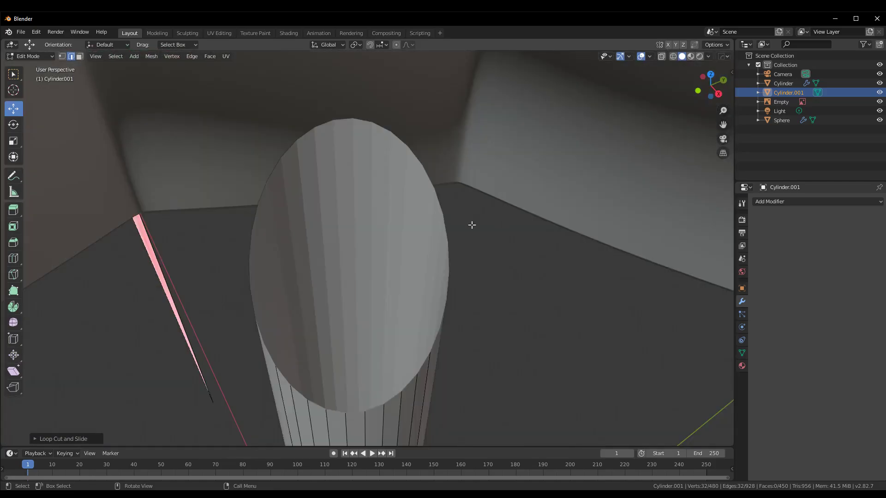
pyautogui.moveTo(471, 225)
pyautogui.mouseDown(button='middle')
pyautogui.moveTo(460, 288)
pyautogui.moveTo(508, 241)
pyautogui.moveTo(471, 300)
pyautogui.moveTo(481, 271)
pyautogui.mouseUp(button='middle')
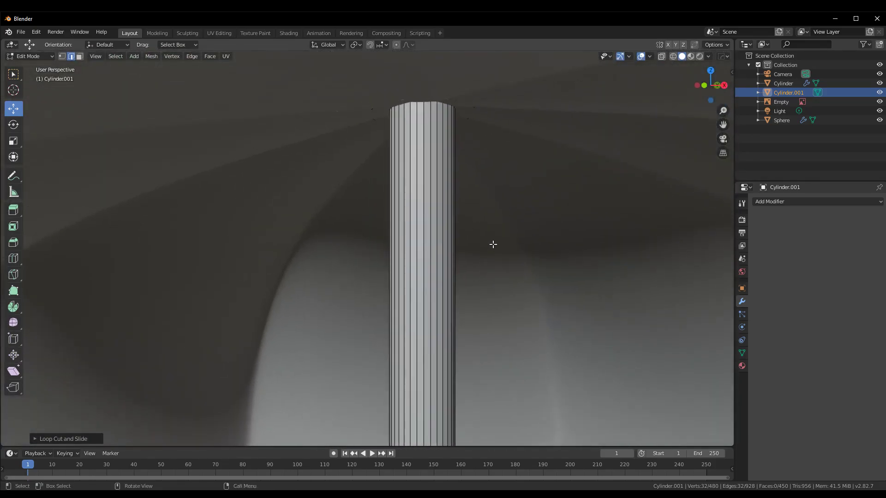
pyautogui.press('z')
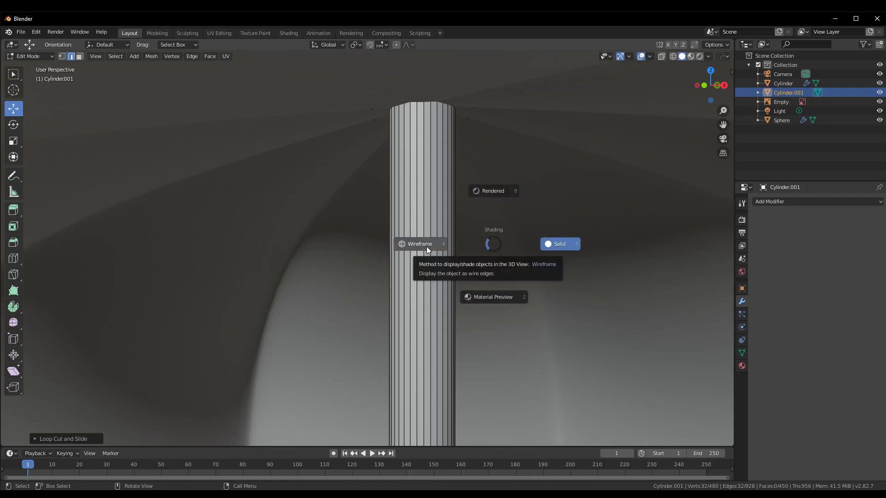
pyautogui.click(426, 246)
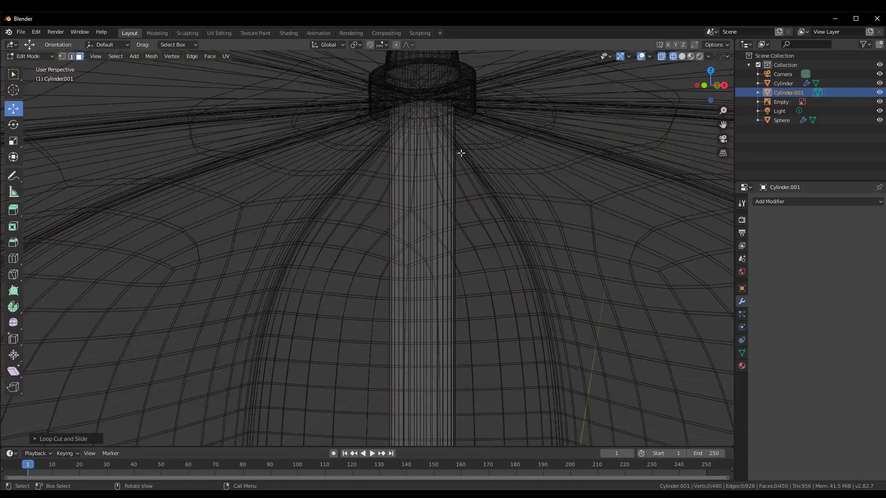
# - Delete only the cap face at the top of the sleeve and return to Object Mode
pyautogui.moveTo(501, 159); pyautogui.dragTo(309, 63)
pyautogui.press('x')
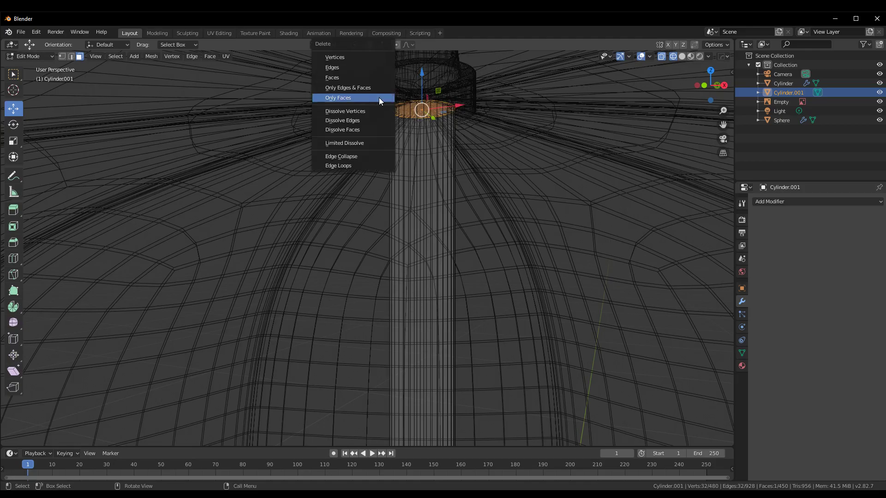
pyautogui.click(379, 98)
pyautogui.scroll(-8, 497, 205)
pyautogui.scroll(3, 528, 235)
pyautogui.scroll(2, 518, 234)
pyautogui.hotkey('ctrl', 'Tab')
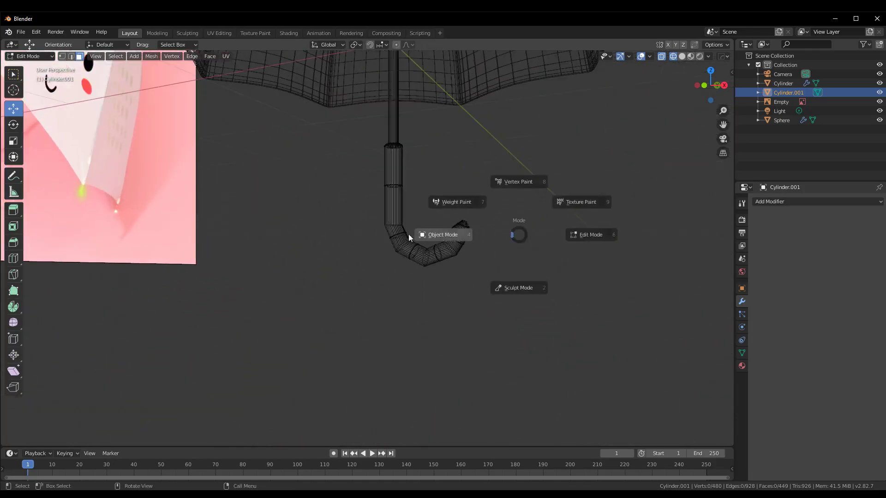
pyautogui.click(409, 238)
# - Add a Subdivision Surface modifier to the handle Cylinder.001
pyautogui.scroll(3, 531, 286)
pyautogui.click(547, 311)
pyautogui.click(780, 202)
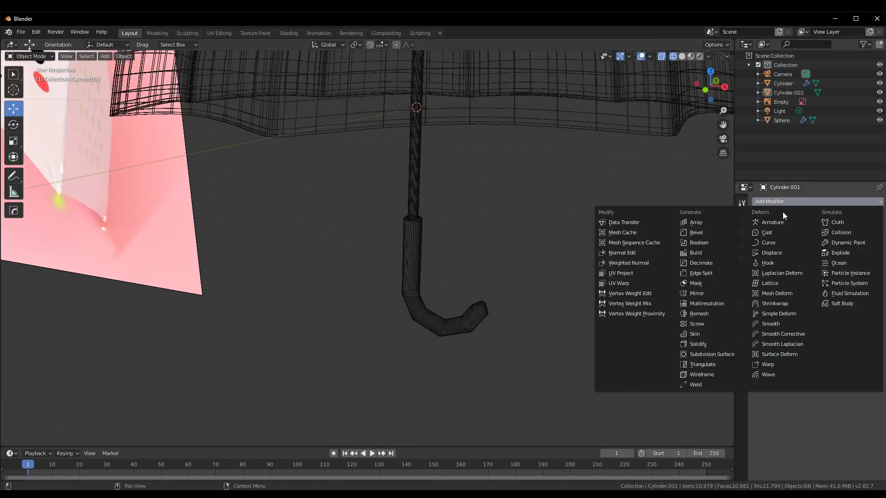
pyautogui.click(469, 253)
pyautogui.click(808, 201)
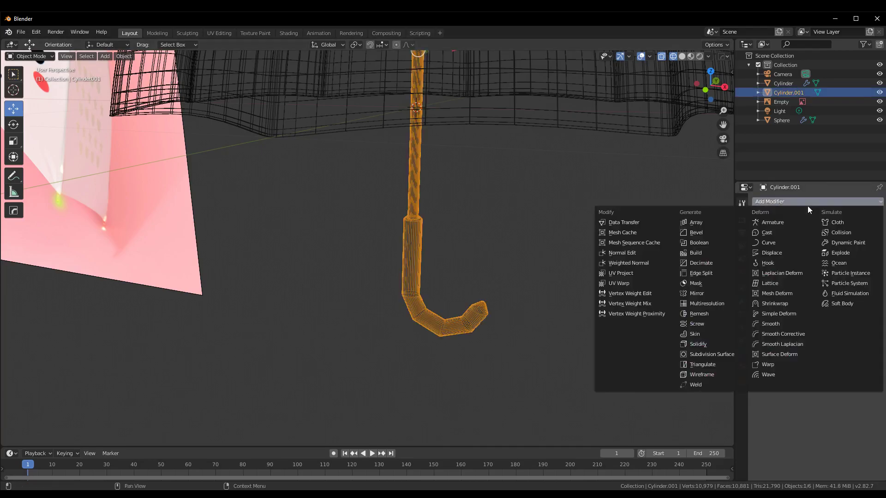
pyautogui.click(716, 354)
# - Set render levels to 3 and viewport levels to 2 in solid shading
pyautogui.press('z')
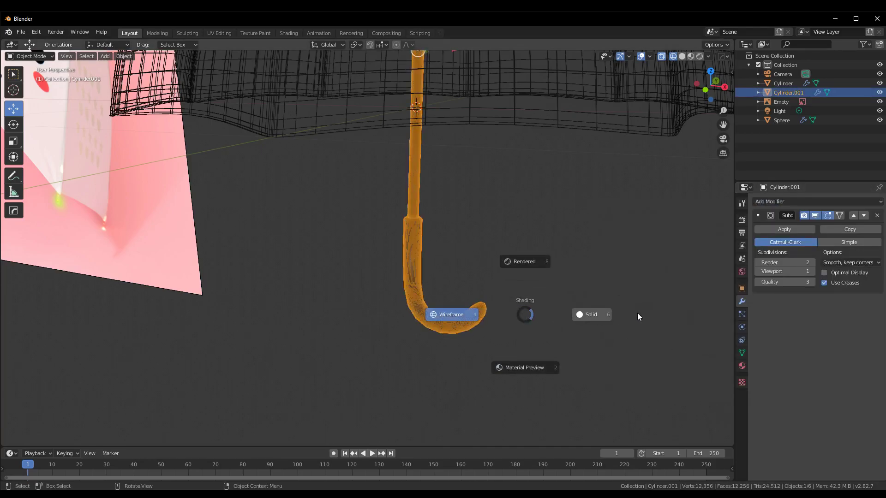
pyautogui.click(595, 318)
pyautogui.moveTo(590, 327); pyautogui.dragTo(746, 293, button='middle')
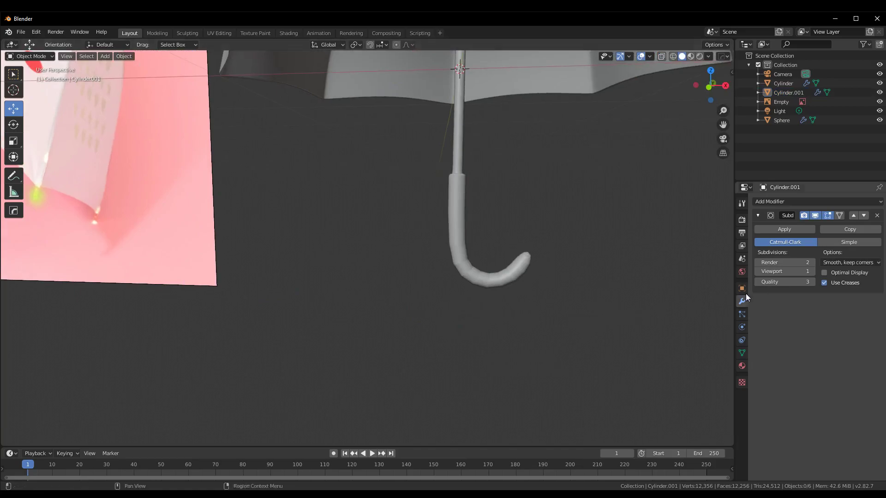
pyautogui.click(813, 273)
pyautogui.click(813, 263)
# - Try Shade Smooth then Shade Flat on the handle, then reselect Cylinder.001
pyautogui.click(514, 274)
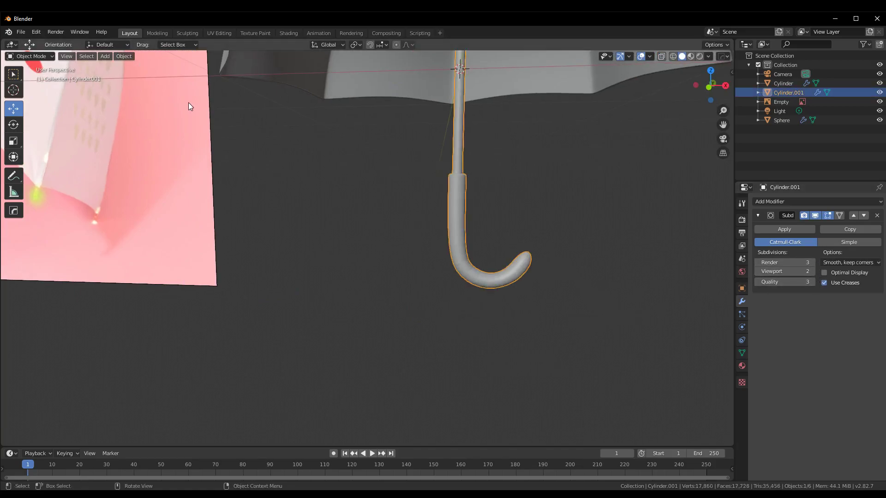
pyautogui.rightClick(463, 219)
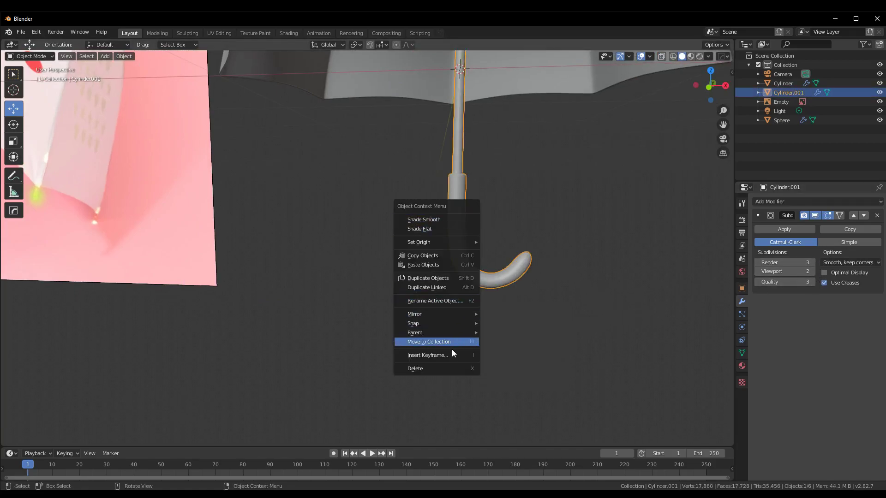
pyautogui.click(444, 220)
pyautogui.rightClick(440, 206)
pyautogui.click(430, 211)
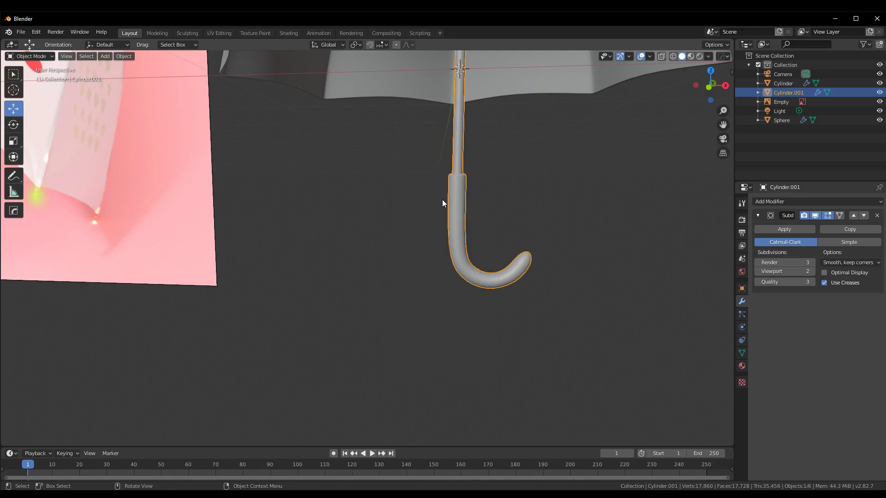
pyautogui.click(558, 230)
pyautogui.scroll(3, 557, 229)
pyautogui.scroll(3, 561, 215)
pyautogui.click(496, 285)
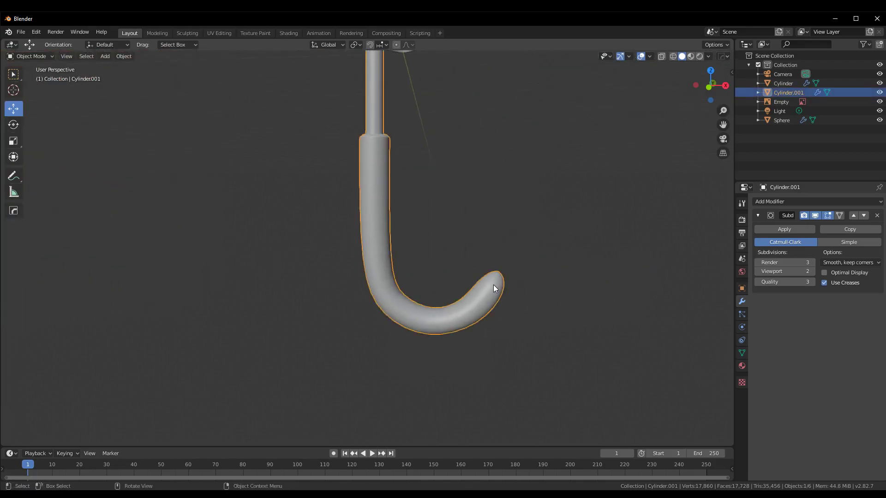
# - Add an edge loop close to the end of the handle tip
pyautogui.scroll(4, 522, 297)
pyautogui.press('Tab')
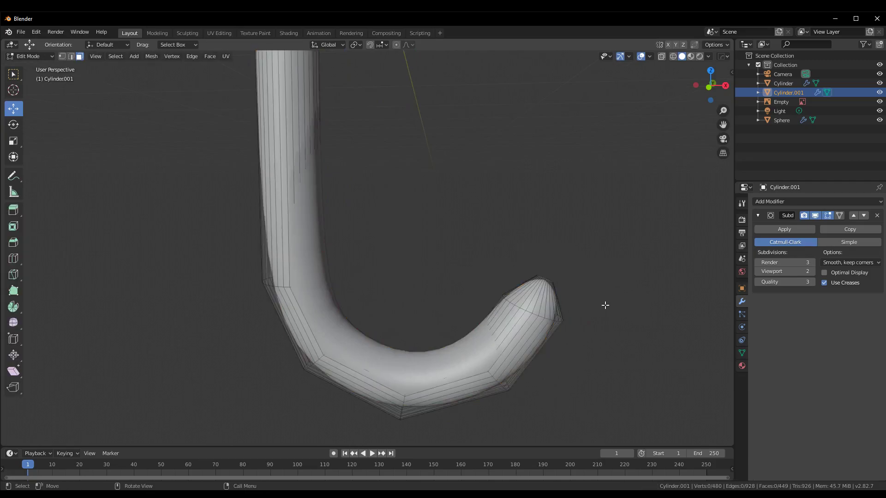
pyautogui.moveTo(606, 305); pyautogui.dragTo(491, 296, button='middle')
pyautogui.scroll(3, 585, 301)
pyautogui.scroll(-3, 491, 296)
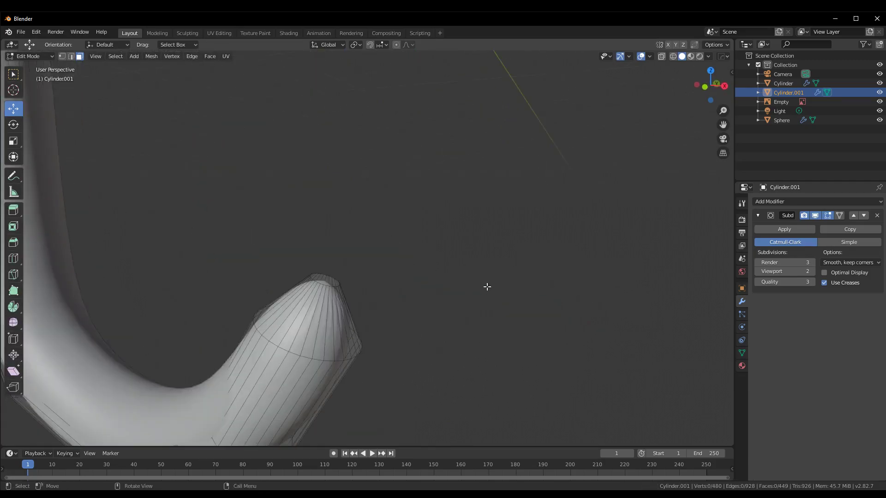
pyautogui.hotkey('ctrl', 'r')
pyautogui.click(342, 302)
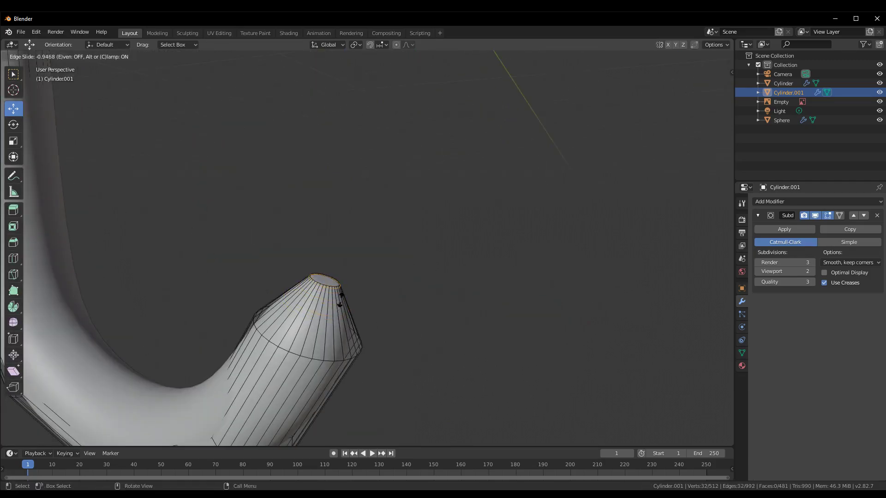
pyautogui.click(341, 302)
pyautogui.press('Tab')
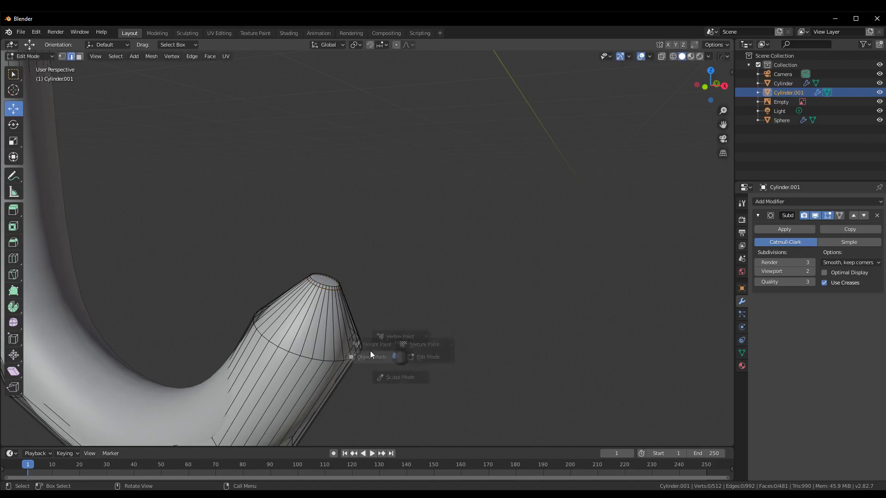
# - In Edit Mode face select, shrink the tip's end face slightly with scale
pyautogui.scroll(-3, 465, 364)
pyautogui.scroll(3, 475, 356)
pyautogui.hotkey('ctrl', 'Tab')
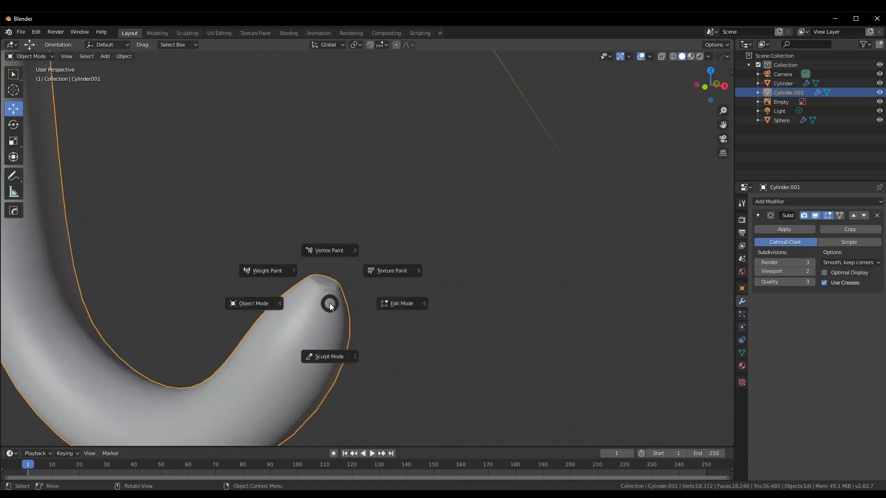
pyautogui.click(397, 304)
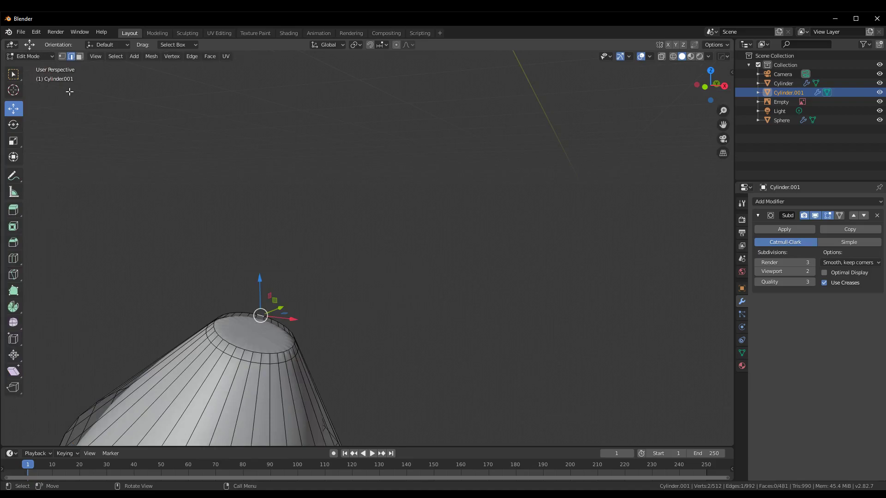
pyautogui.click(79, 57)
pyautogui.click(263, 340)
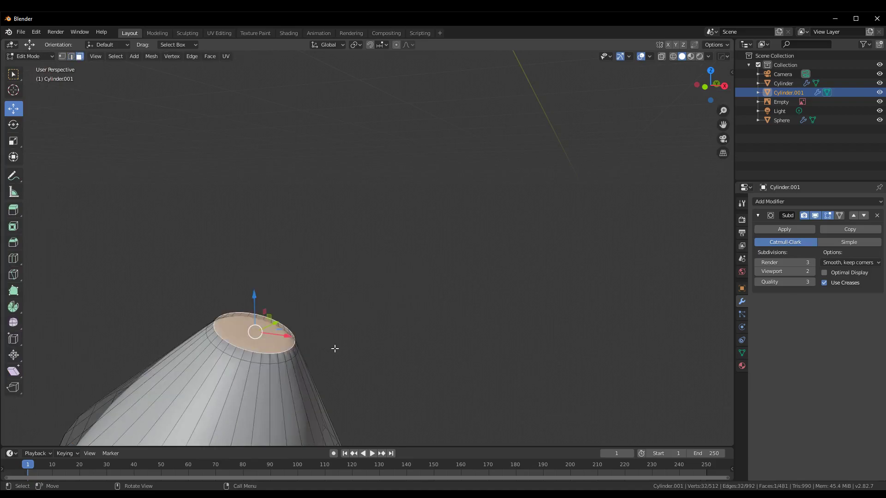
pyautogui.press('s')
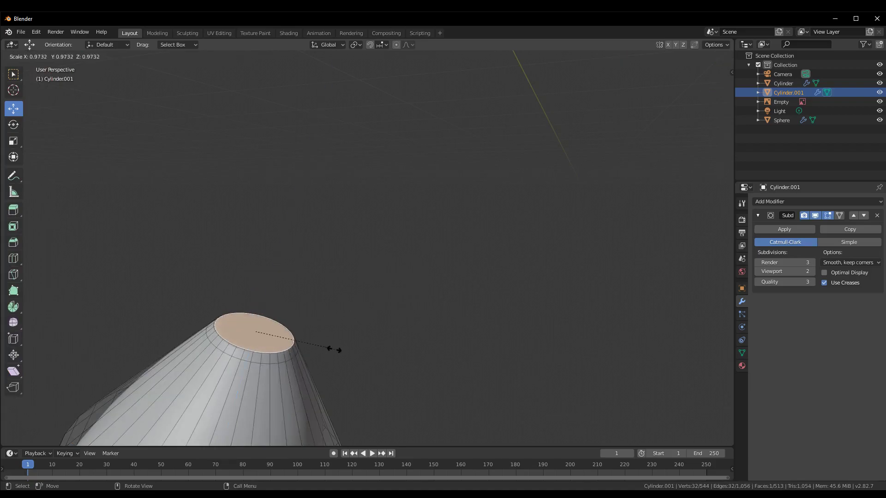
pyautogui.click(305, 349)
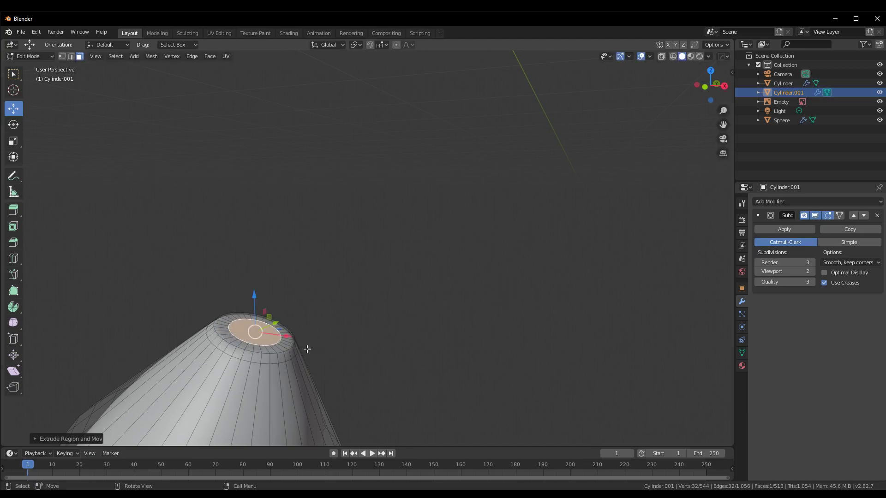
pyautogui.rightClick(262, 339)
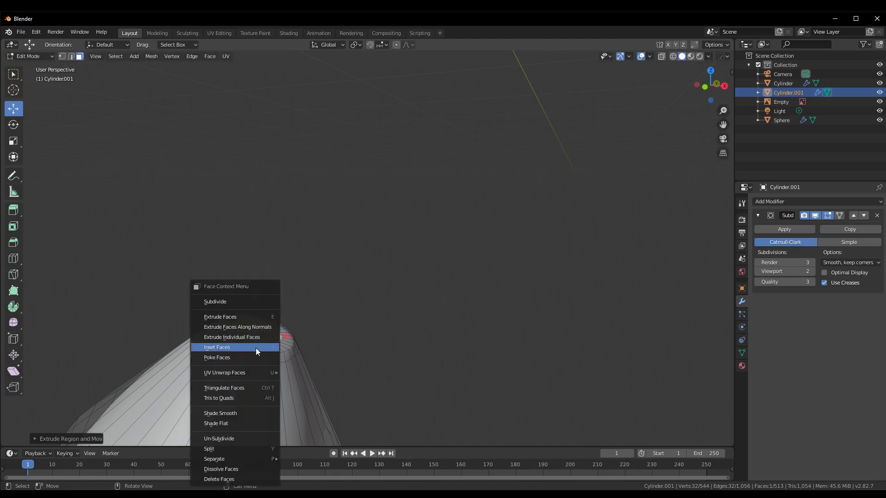
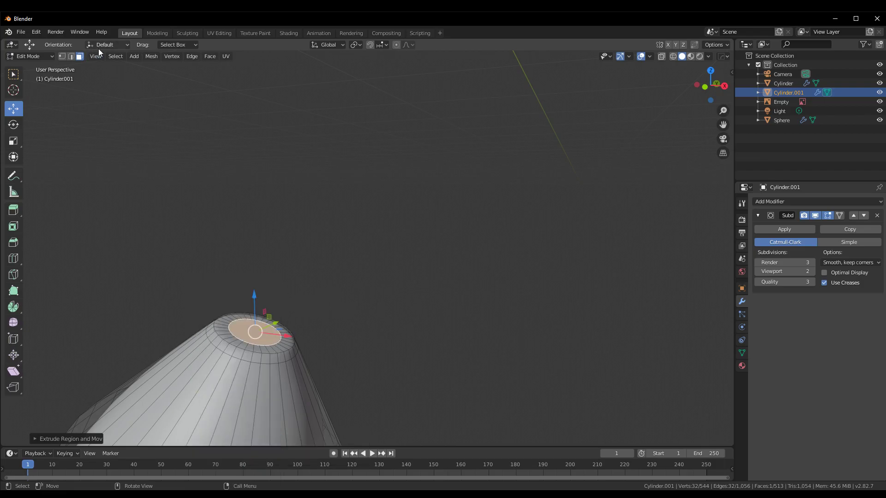
# - Merge the hook tip's vertices at the centre, frame the hook, and return to Object Mode
pyautogui.click(156, 57)
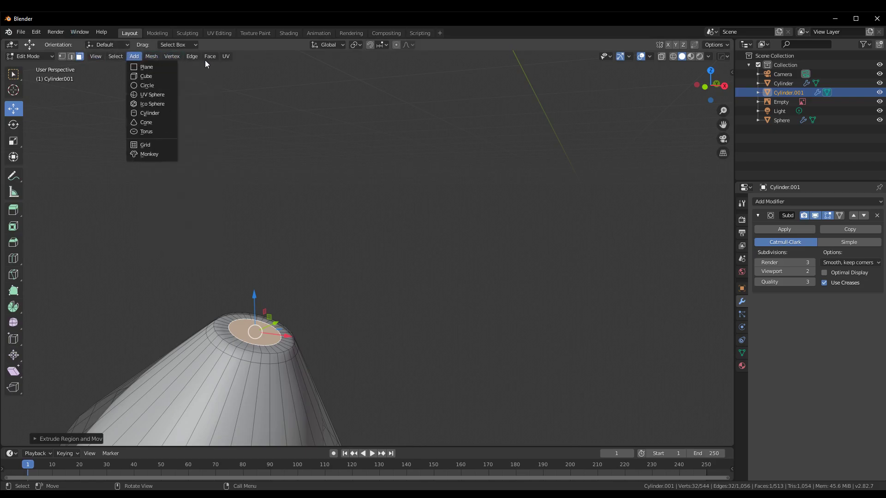
pyautogui.moveTo(172, 57)
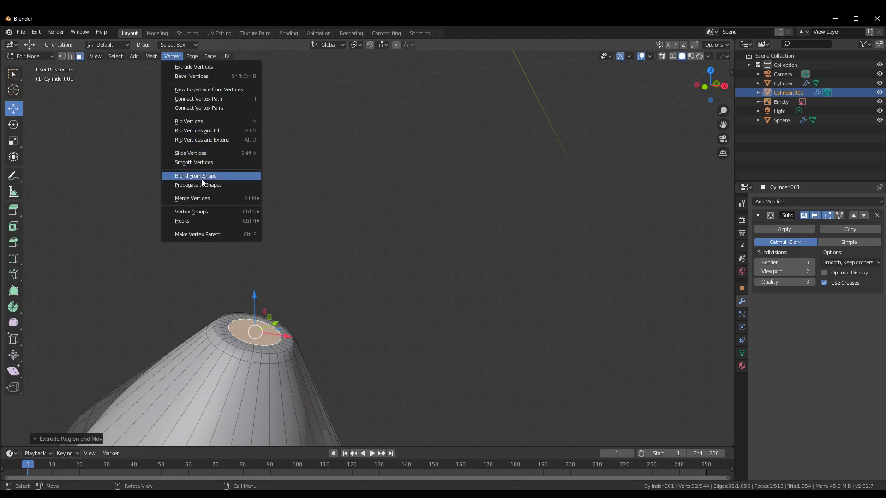
pyautogui.moveTo(192, 198)
pyautogui.click(306, 202)
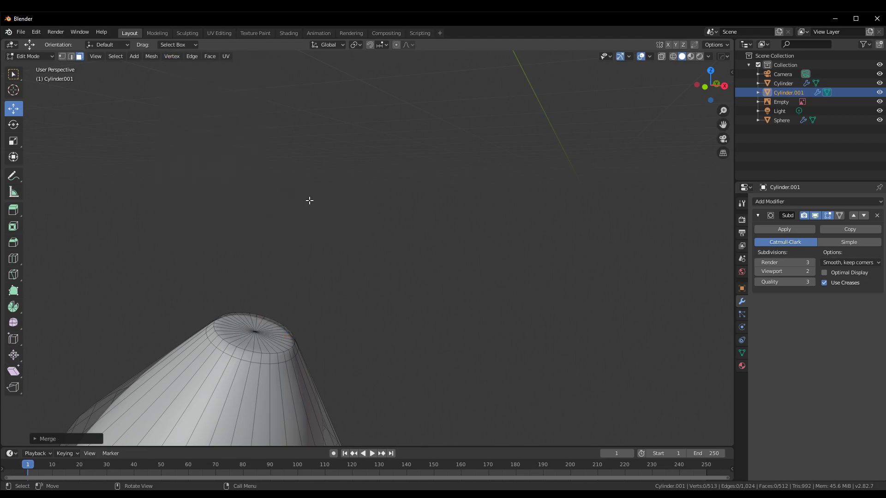
pyautogui.press('`')
pyautogui.moveTo(384, 259)
pyautogui.mouseDown(button='middle')
pyautogui.moveTo(380, 291)
pyautogui.moveTo(355, 292)
pyautogui.mouseUp(button='middle')
pyautogui.click(334, 295)
pyautogui.scroll(-3, 363, 307)
pyautogui.press('KP_Decimal')
pyautogui.press('Tab')
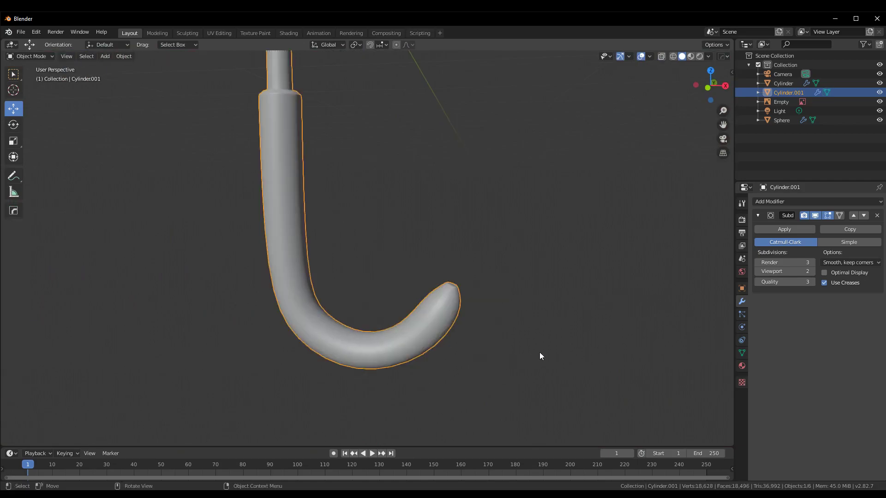
# - Add a first edge loop on the hook's bend and check the smoothed result
pyautogui.click(541, 352)
pyautogui.scroll(-3, 541, 353)
pyautogui.scroll(-2, 482, 332)
pyautogui.scroll(-2, 460, 321)
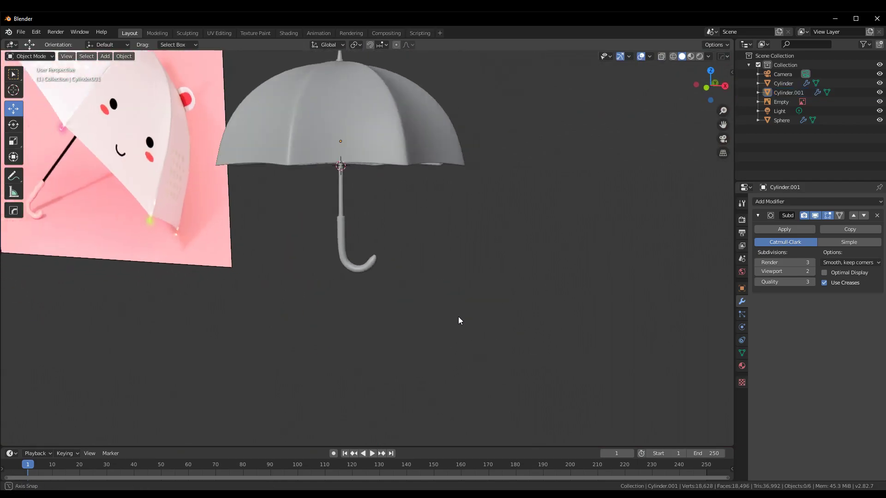
pyautogui.moveTo(459, 320); pyautogui.dragTo(512, 318, button='middle')
pyautogui.scroll(5, 461, 305)
pyautogui.press('Tab')
pyautogui.scroll(3, 464, 294)
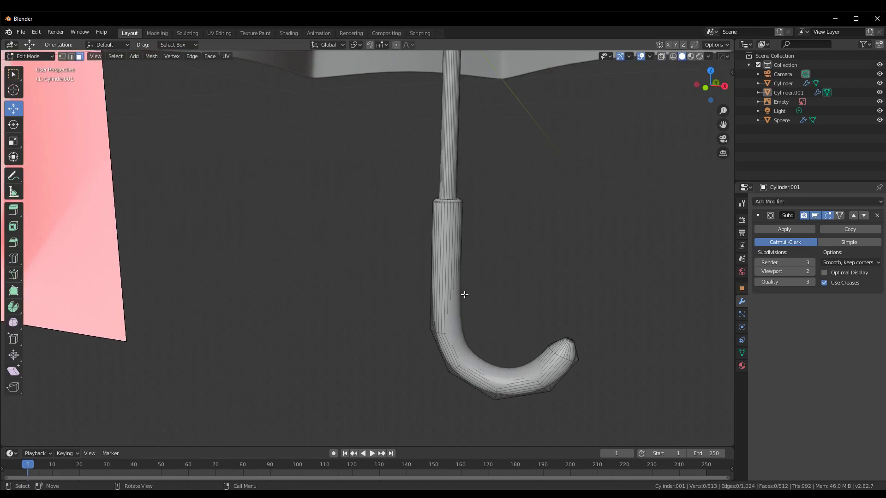
pyautogui.hotkey('ctrl', 'r')
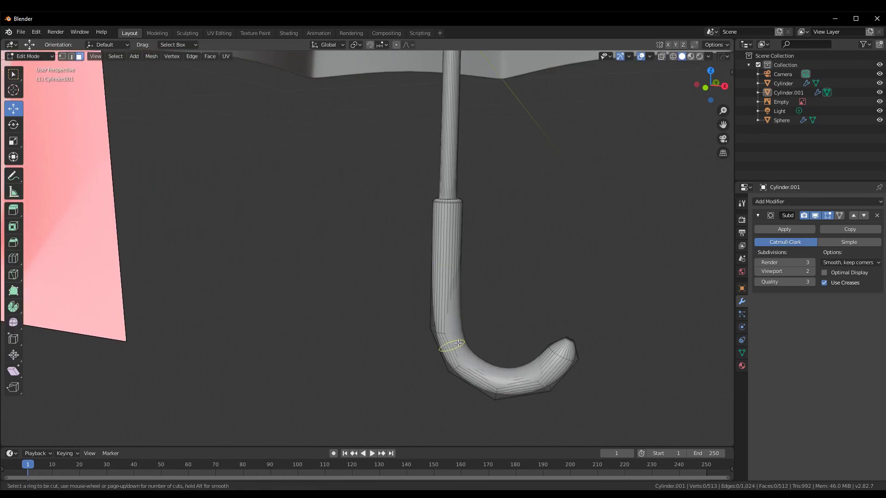
pyautogui.click(459, 343)
pyautogui.click(454, 334)
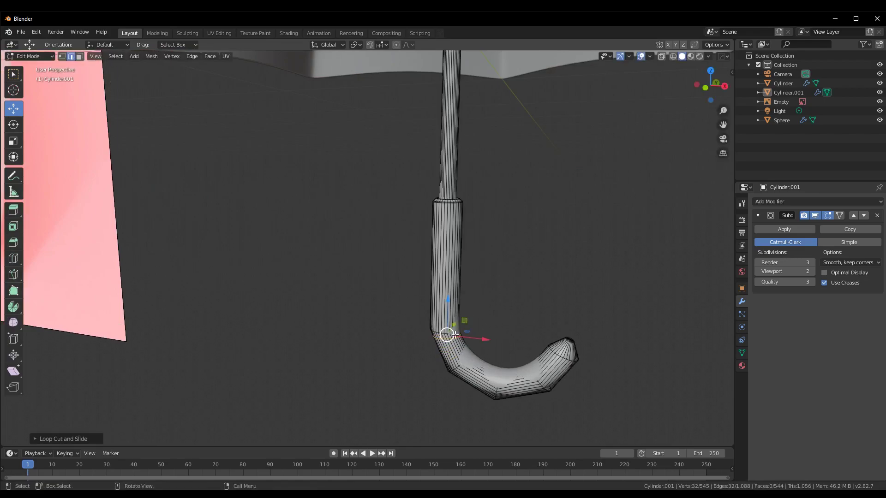
pyautogui.press('Tab')
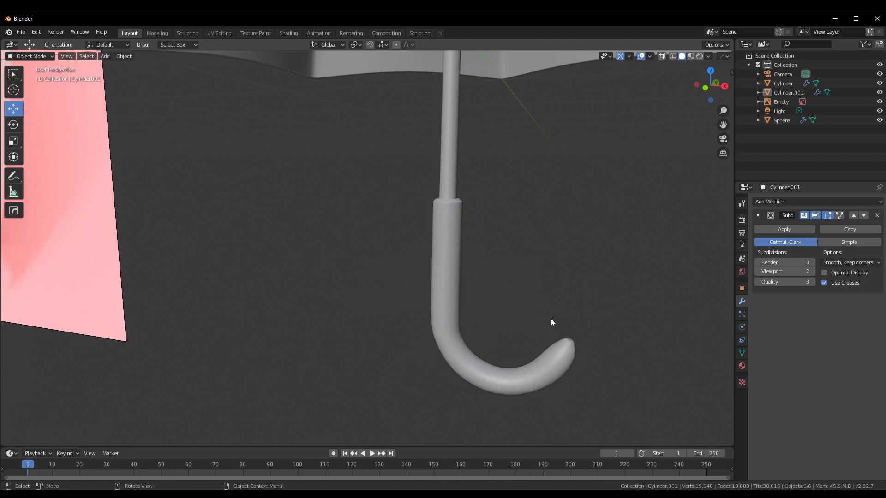
# - Select the handle object and enter its Edit Mode
pyautogui.keyDown('ctrl'); pyautogui.moveTo(550, 318); pyautogui.dragTo(577, 288, button='middle'); pyautogui.keyUp('ctrl')
pyautogui.press('Tab')
pyautogui.hotkey('alt', 'a')
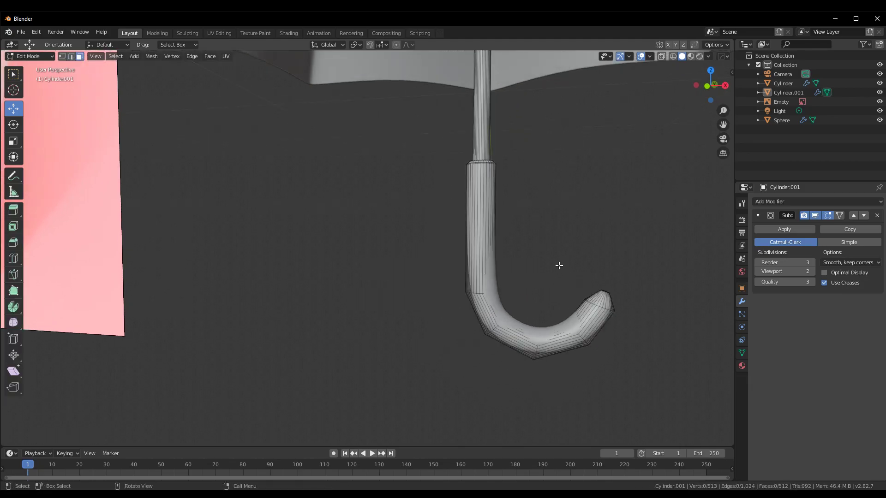
pyautogui.press('Tab')
pyautogui.moveTo(563, 268)
pyautogui.mouseDown(button='middle')
pyautogui.moveTo(478, 265)
pyautogui.moveTo(561, 262)
pyautogui.moveTo(560, 273)
pyautogui.mouseUp(button='middle')
pyautogui.click(478, 296)
pyautogui.hotkey('ctrl', 'Tab')
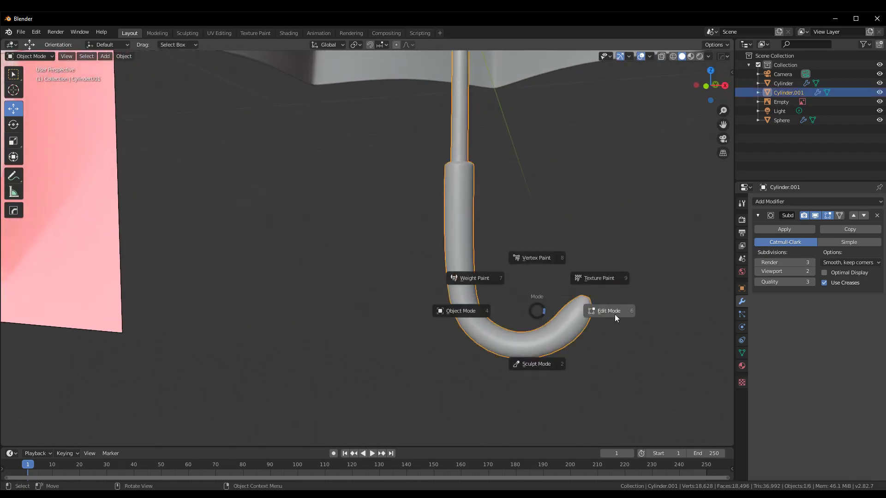
pyautogui.click(615, 315)
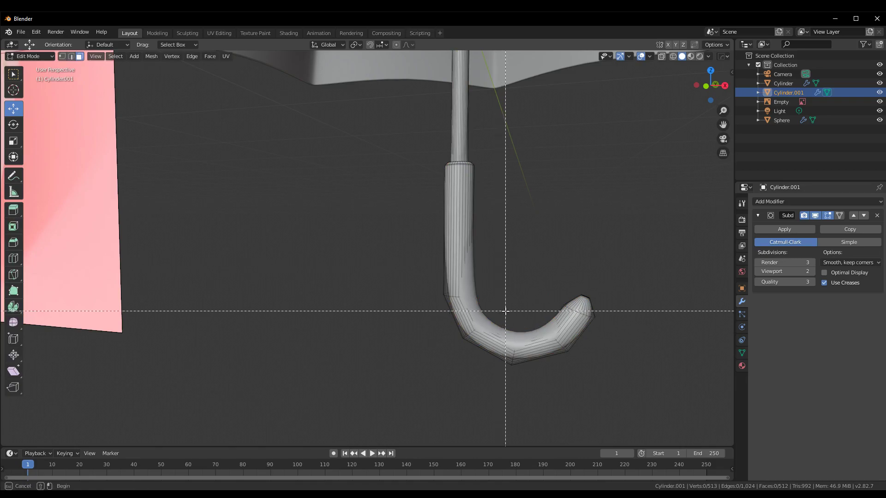
# - Switch to wireframe shading and hide the Subdivision modifier in the viewport
pyautogui.moveTo(534, 313); pyautogui.dragTo(535, 313, button='middle')
pyautogui.hotkey('ctrl', 'Tab')
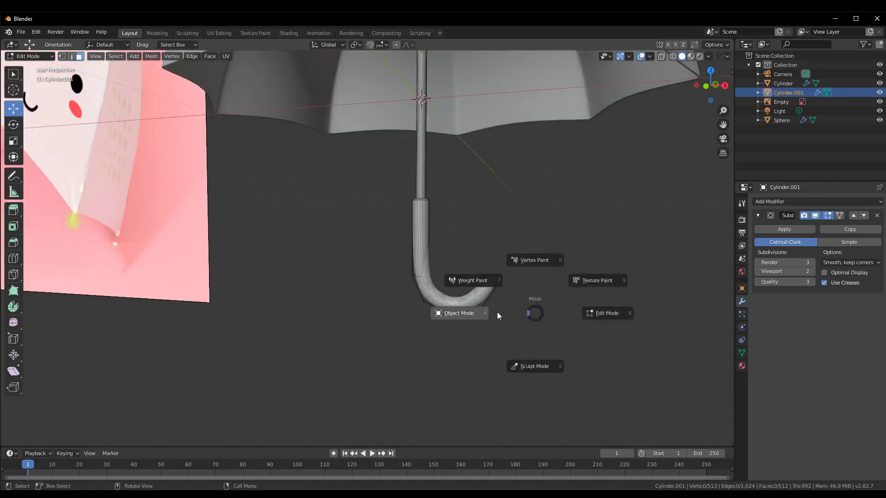
pyautogui.click(569, 320)
pyautogui.scroll(2, 577, 323)
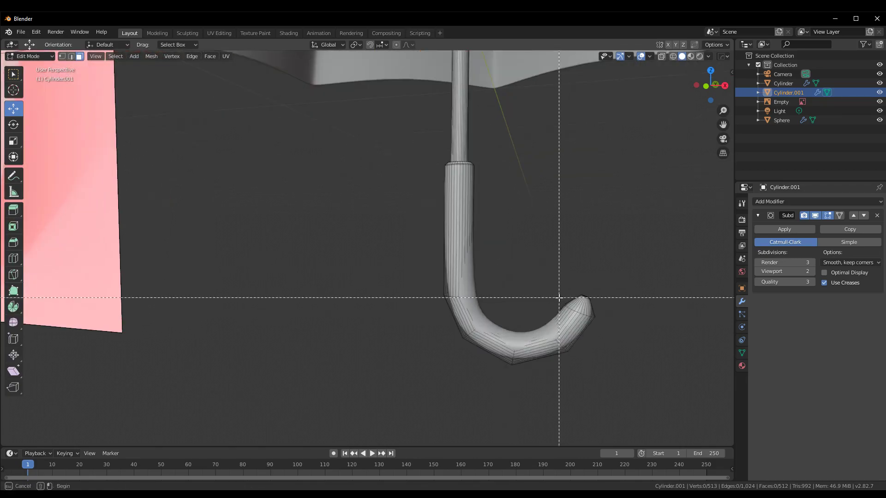
pyautogui.press('z')
pyautogui.click(488, 298)
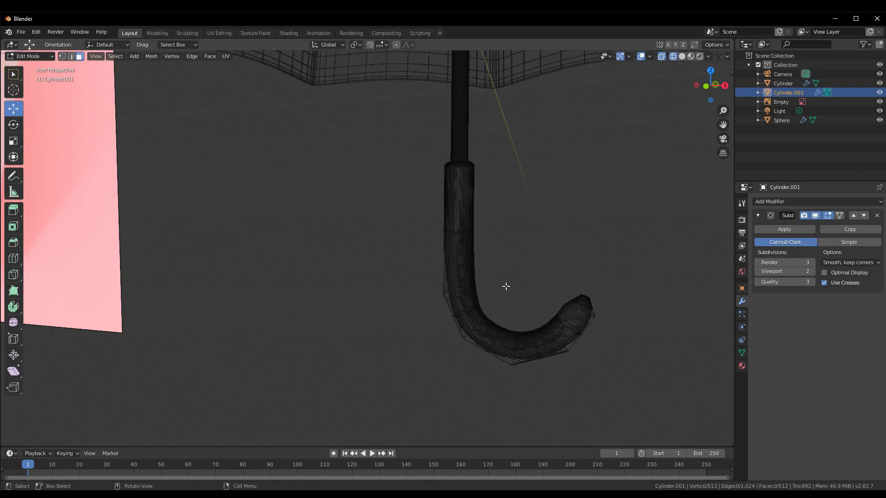
pyautogui.click(815, 216)
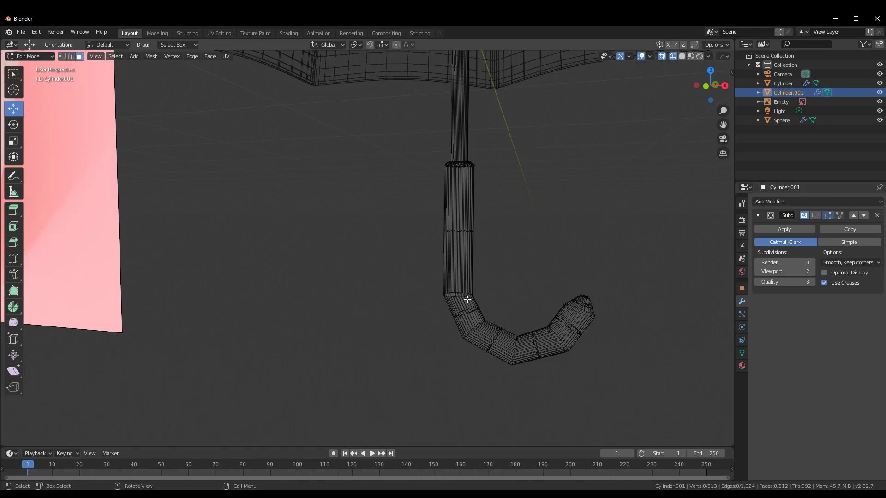
pyautogui.press('b')
pyautogui.moveTo(402, 260); pyautogui.dragTo(554, 381)
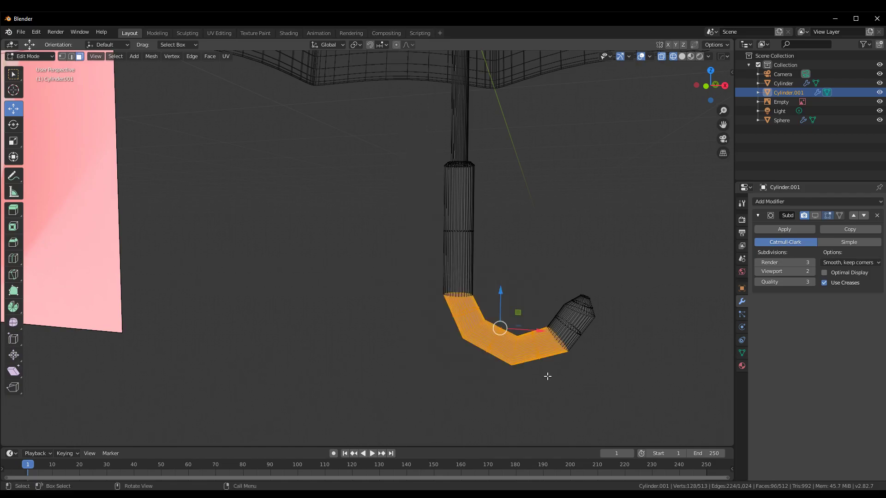
pyautogui.click(597, 364)
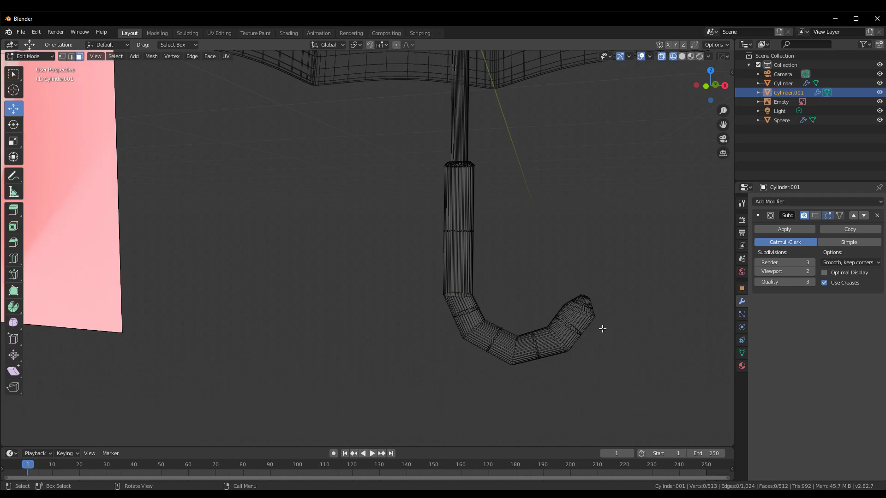
# - Add loop cuts on the hook bend and near its tip, scaling each slightly larger
pyautogui.hotkey('ctrl', 'r')
pyautogui.click(499, 328)
pyautogui.press('s')
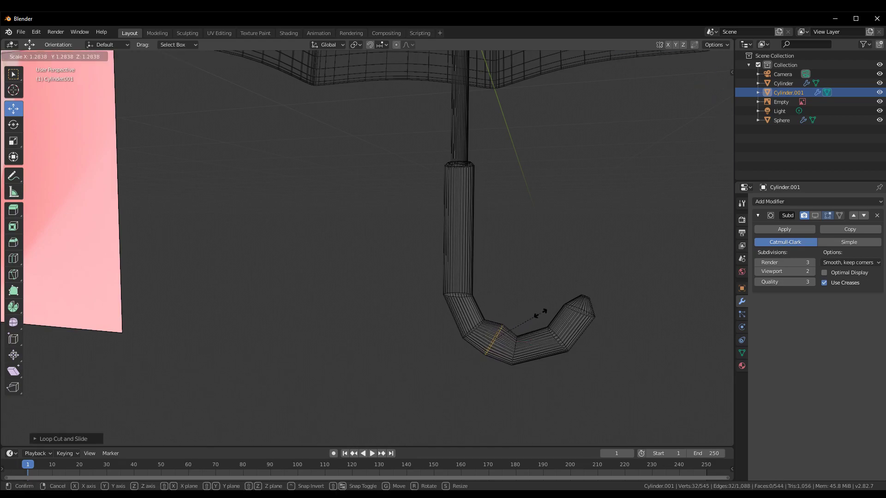
pyautogui.click(543, 314)
pyautogui.click(638, 358)
pyautogui.hotkey('ctrl', 'r')
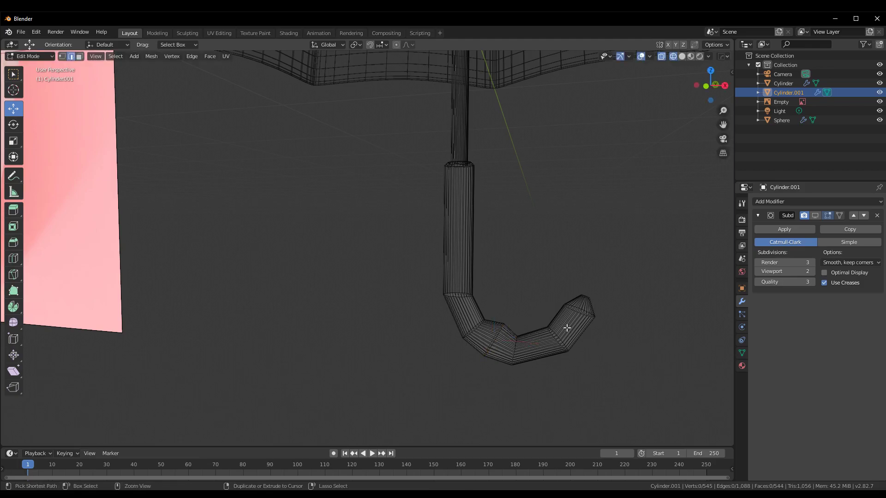
pyautogui.click(569, 324)
pyautogui.press('s')
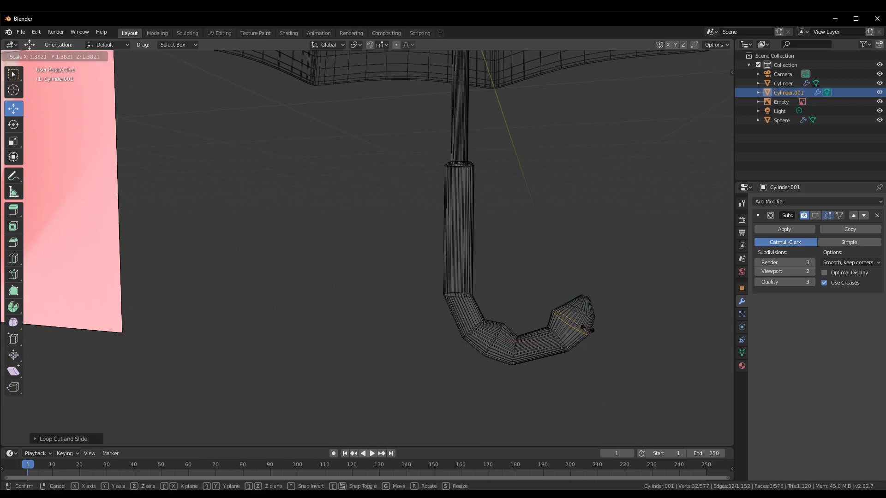
pyautogui.click(585, 330)
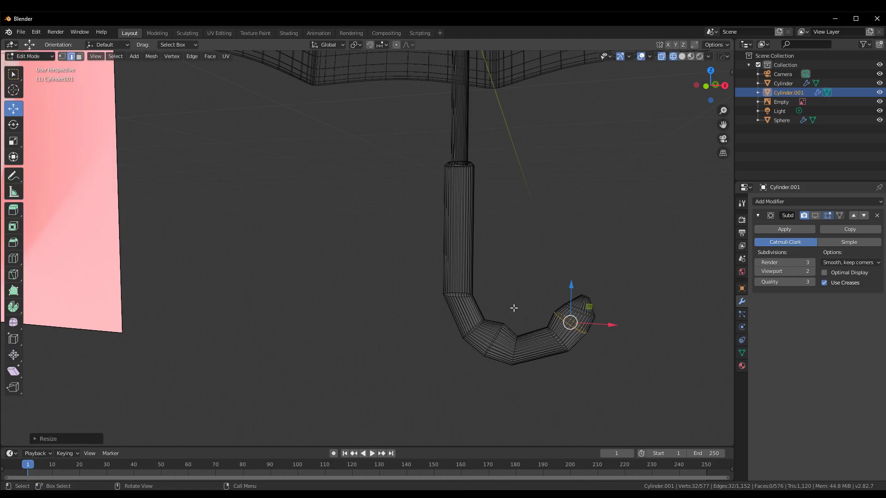
# - Return to Object Mode and restore the Subdivision modifier display
pyautogui.hotkey('ctrl', 'Tab')
pyautogui.click(439, 300)
pyautogui.click(555, 264)
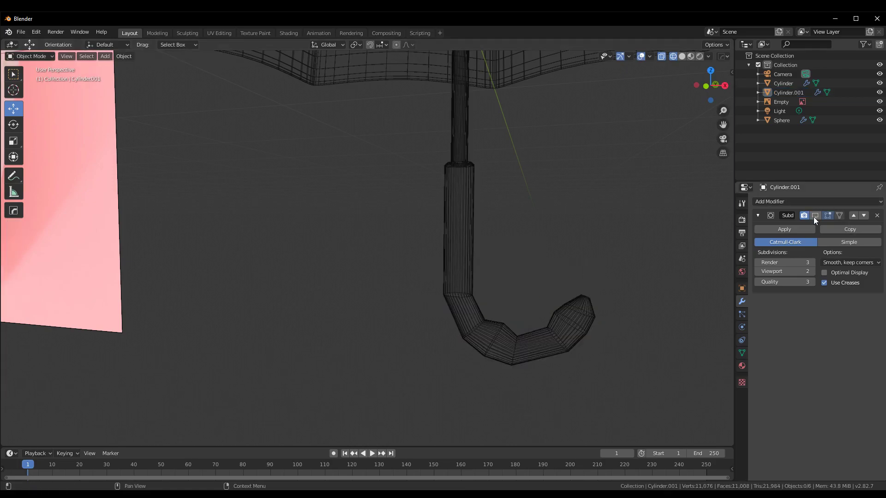
pyautogui.click(815, 215)
pyautogui.press('Tab')
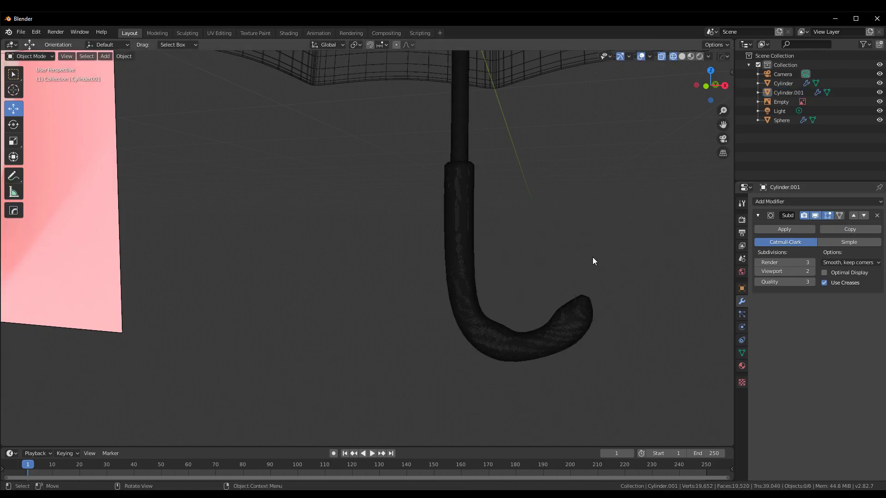
# - Undo three recent changes and reframe the umbrella from the side
pyautogui.press('Tab')
pyautogui.moveTo(659, 253); pyautogui.dragTo(611, 301, button='middle')
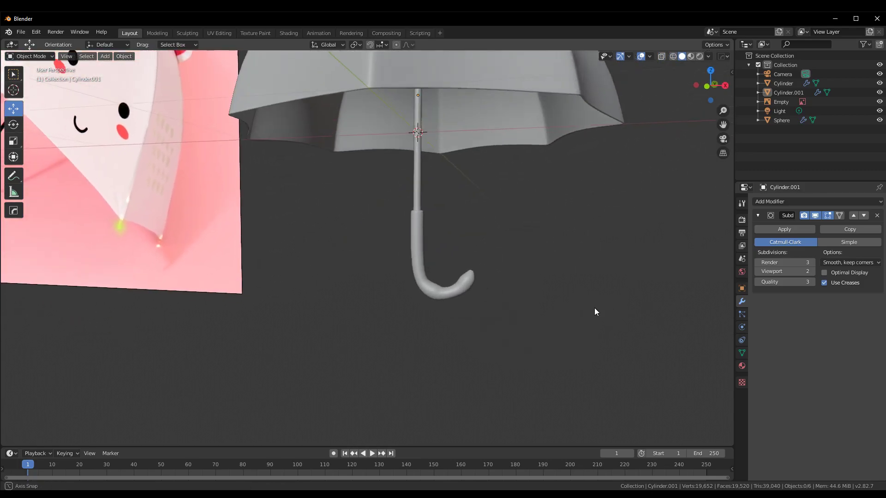
pyautogui.press('Tab')
pyautogui.hotkey('ctrl', 'z')
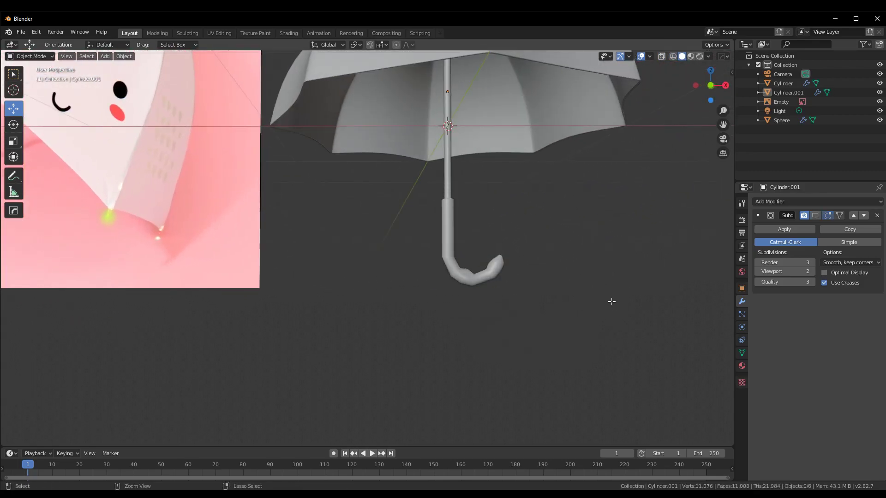
pyautogui.hotkey('ctrl', 'z')
pyautogui.hotkey('ctrl', 'z')
pyautogui.hotkey('ctrl', 'z')
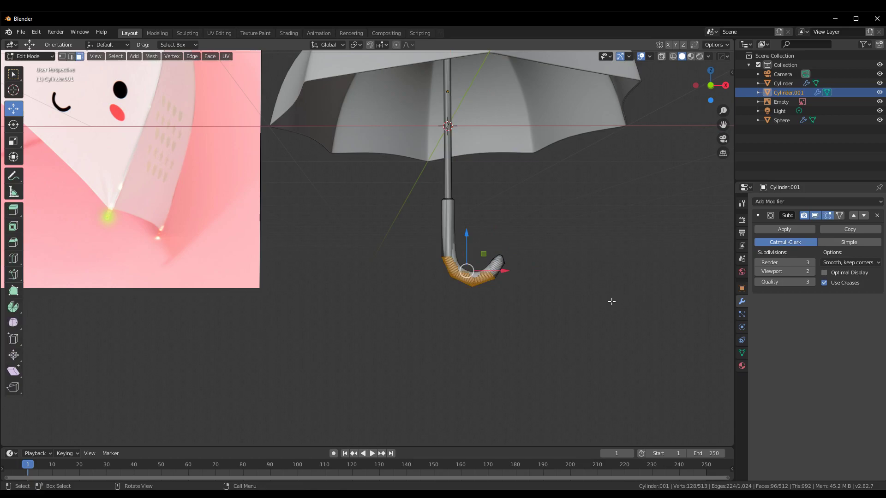
pyautogui.hotkey('ctrl', 'z')
pyautogui.moveTo(563, 307)
pyautogui.mouseDown(button='middle')
pyautogui.moveTo(446, 320)
pyautogui.moveTo(555, 308)
pyautogui.moveTo(544, 317)
pyautogui.mouseUp(button='middle')
pyautogui.scroll(3, 523, 305)
pyautogui.scroll(5, 488, 325)
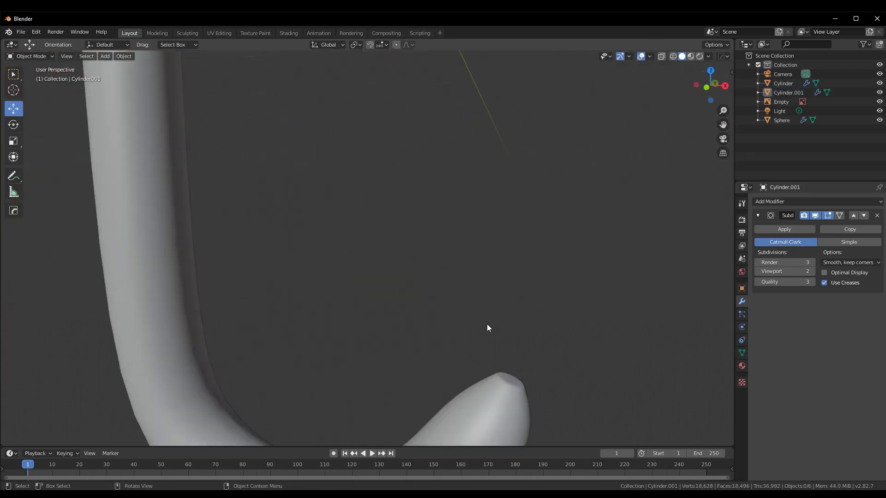
pyautogui.scroll(-5, 499, 368)
pyautogui.scroll(-4, 458, 328)
pyautogui.scroll(-3, 456, 293)
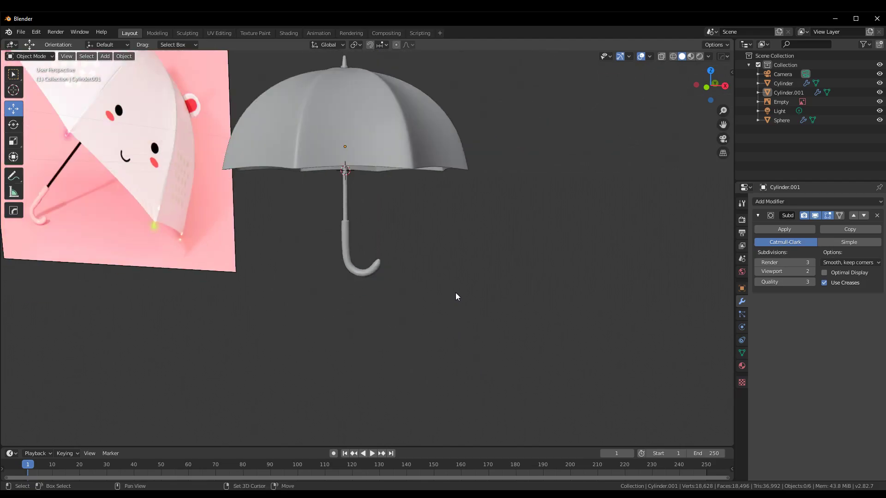
pyautogui.moveTo(455, 293)
pyautogui.keyDown('shift'); pyautogui.mouseDown(button='middle')
pyautogui.moveTo(585, 315)
pyautogui.moveTo(580, 320)
pyautogui.moveTo(590, 302)
pyautogui.moveTo(574, 308)
pyautogui.mouseUp(button='middle'); pyautogui.keyUp('shift')
pyautogui.scroll(-5, 585, 312)
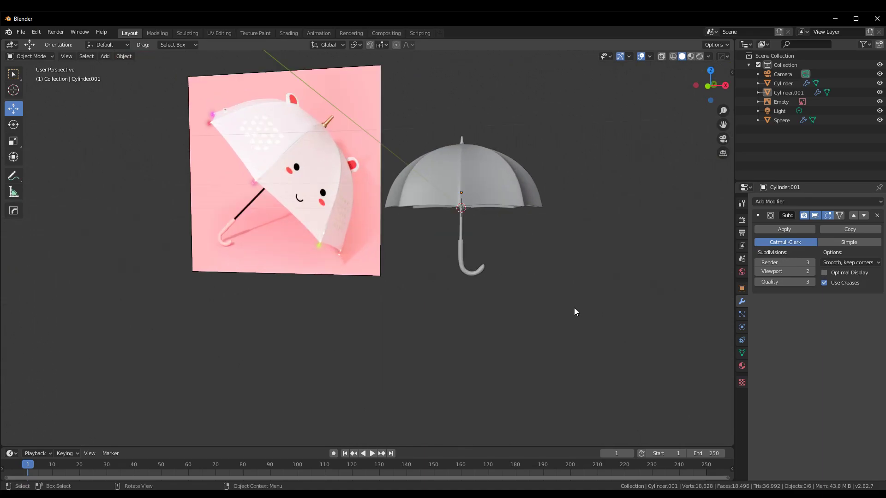
pyautogui.scroll(4, 567, 303)
# - Select the handle, enter Edit Mode and switch to see-through wireframe shading
pyautogui.click(561, 298)
pyautogui.moveTo(561, 254); pyautogui.dragTo(593, 279, button='middle')
pyautogui.scroll(2, 605, 275)
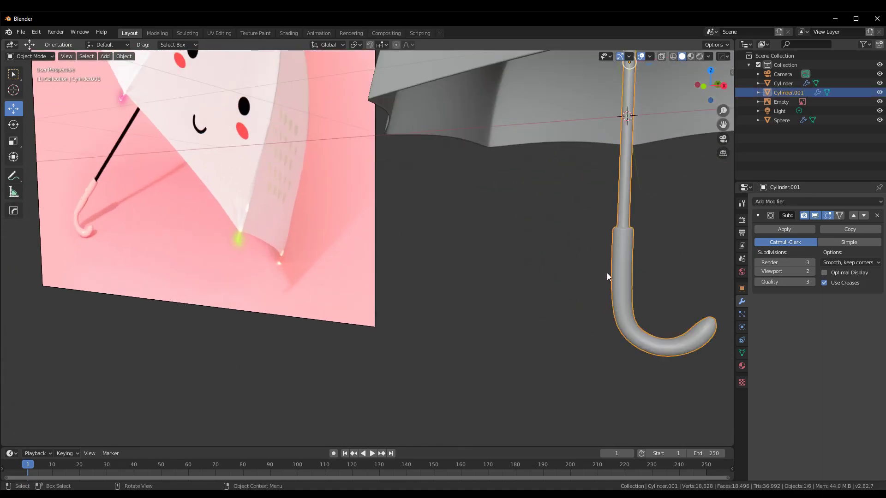
pyautogui.press('Tab')
pyautogui.scroll(2, 643, 257)
pyautogui.hotkey('alt', 'a')
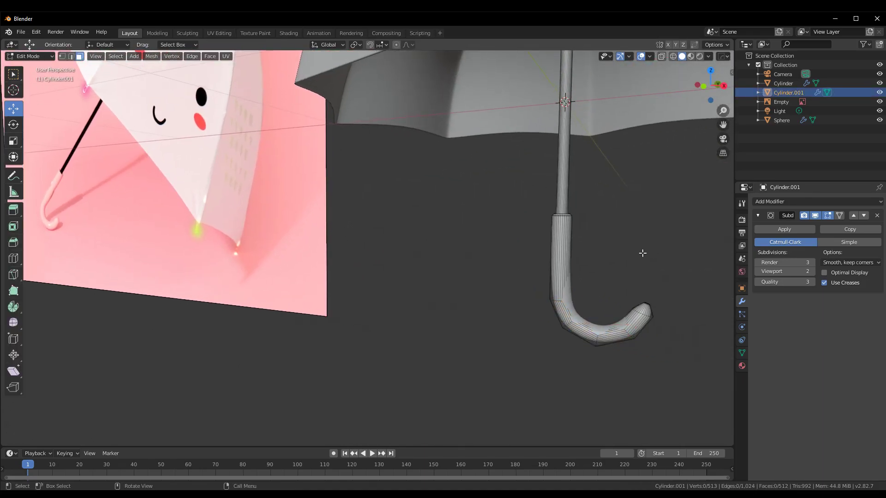
pyautogui.press('z')
pyautogui.click(533, 253)
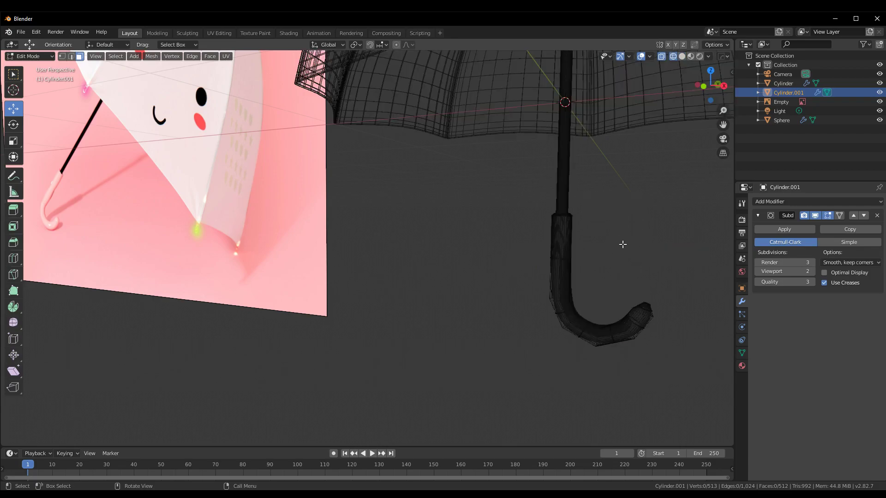
# - Box-select the grip's top edge loop and slide it about 0.156 m down the shaft
pyautogui.press('b')
pyautogui.moveTo(611, 192); pyautogui.dragTo(489, 241)
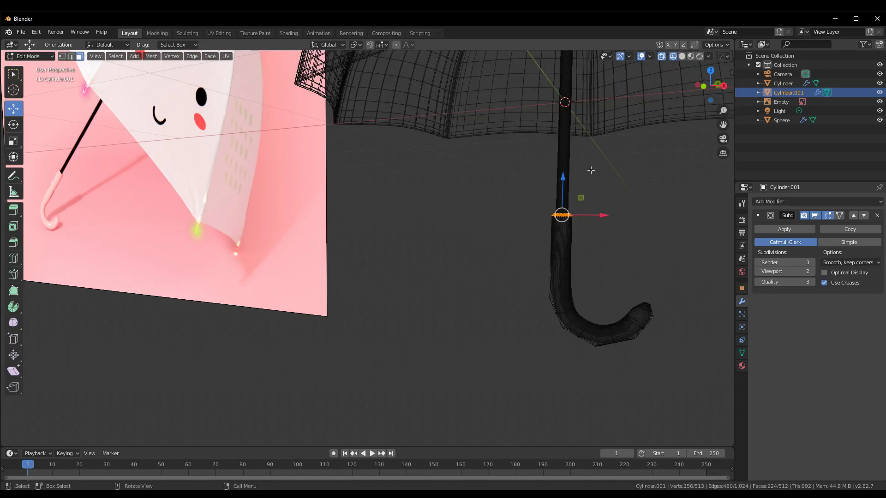
pyautogui.press('b')
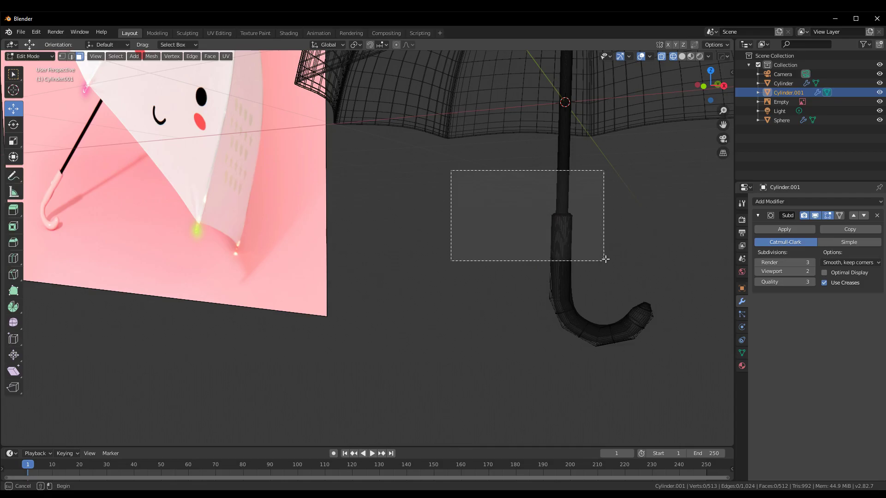
pyautogui.moveTo(451, 170); pyautogui.dragTo(627, 254)
pyautogui.moveTo(566, 176); pyautogui.dragTo(567, 220)
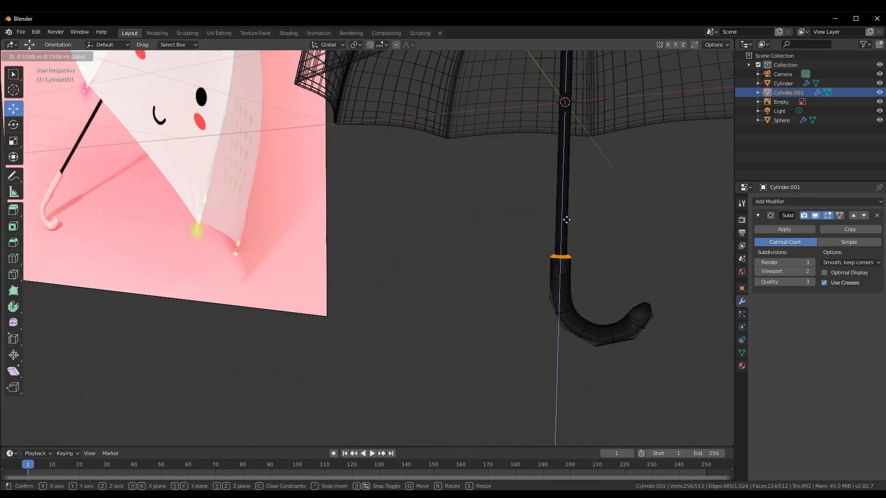
pyautogui.click(566, 216)
# - Return to Object Mode and switch back to solid shading
pyautogui.press('Tab')
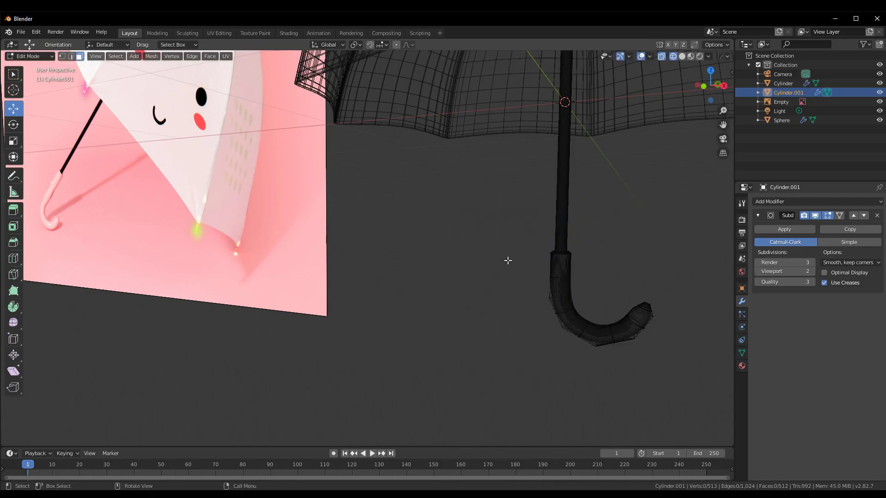
pyautogui.click(450, 262)
pyautogui.moveTo(450, 262); pyautogui.dragTo(466, 259, button='middle')
pyautogui.hotkey('shift', 'z')
pyautogui.scroll(-3, 627, 283)
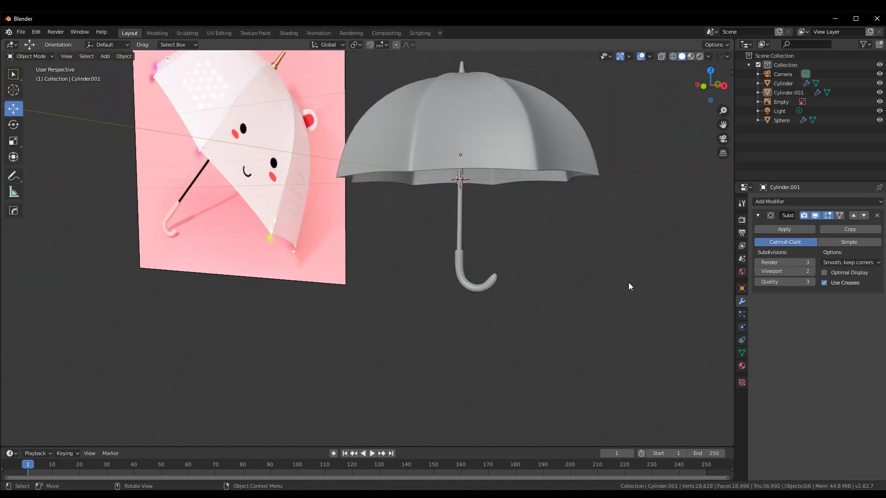
# - Orbit around the umbrella to inspect it, then pan toward the reference image
pyautogui.scroll(-3, 629, 283)
pyautogui.scroll(2, 567, 310)
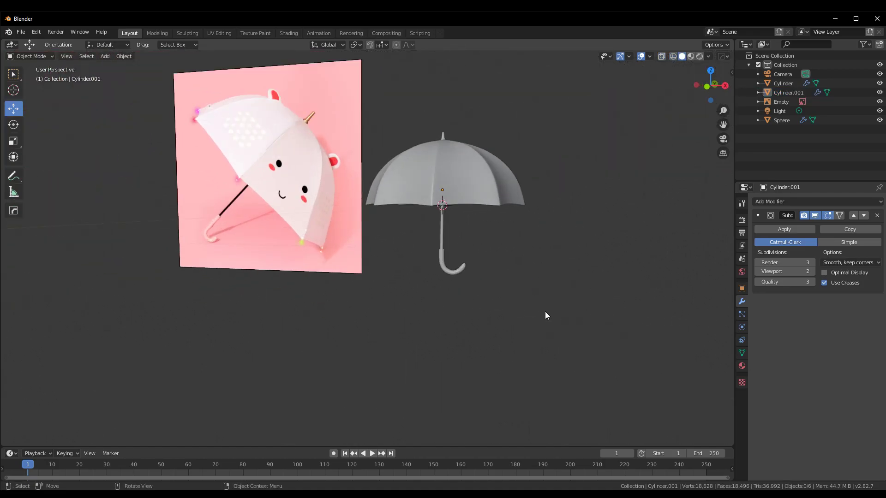
pyautogui.scroll(-2, 544, 312)
pyautogui.moveTo(546, 313)
pyautogui.mouseDown(button='middle')
pyautogui.moveTo(544, 342)
pyautogui.moveTo(560, 350)
pyautogui.mouseUp(button='middle')
pyautogui.scroll(2, 572, 339)
pyautogui.scroll(1, 595, 311)
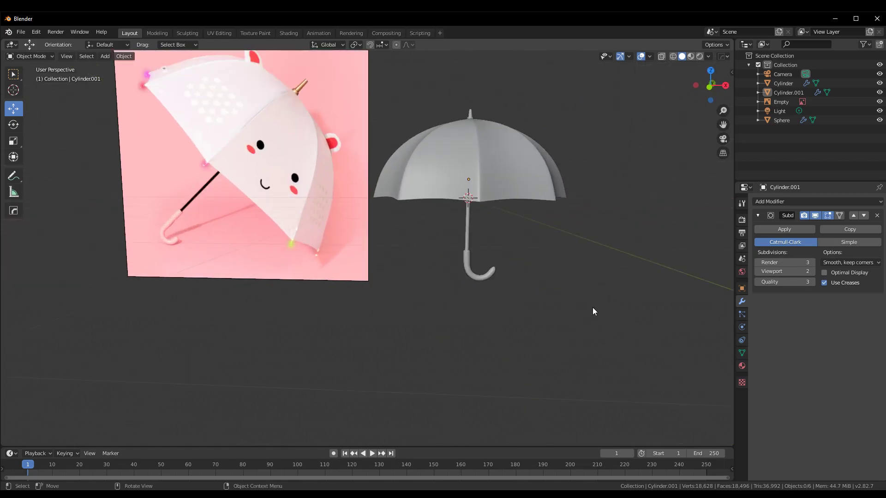
pyautogui.moveTo(593, 311); pyautogui.dragTo(570, 292, button='middle')
pyautogui.scroll(2, 561, 291)
pyautogui.scroll(-1, 595, 264)
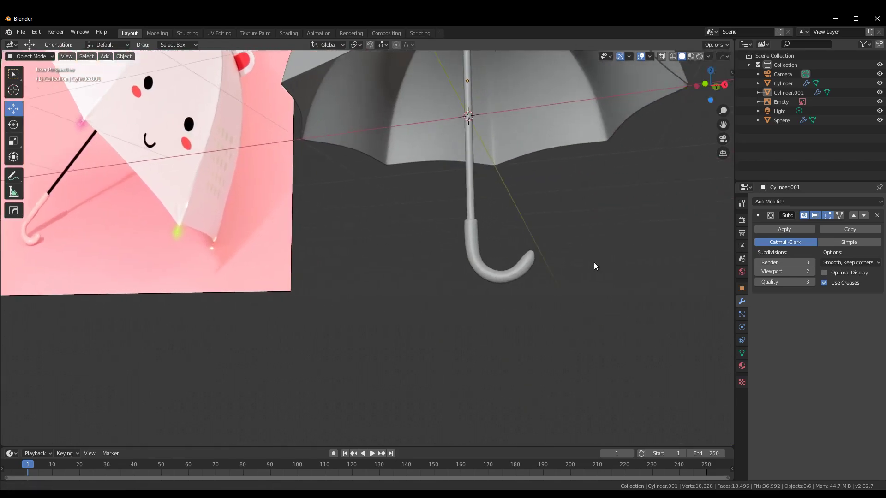
pyautogui.moveTo(594, 265)
pyautogui.mouseDown(button='middle')
pyautogui.moveTo(638, 319)
pyautogui.moveTo(547, 324)
pyautogui.moveTo(445, 295)
pyautogui.moveTo(561, 313)
pyautogui.moveTo(522, 324)
pyautogui.moveTo(569, 337)
pyautogui.moveTo(567, 283)
pyautogui.moveTo(487, 273)
pyautogui.moveTo(596, 321)
pyautogui.moveTo(596, 334)
pyautogui.mouseUp(button='middle')
pyautogui.scroll(-3, 561, 309)
pyautogui.scroll(2, 456, 326)
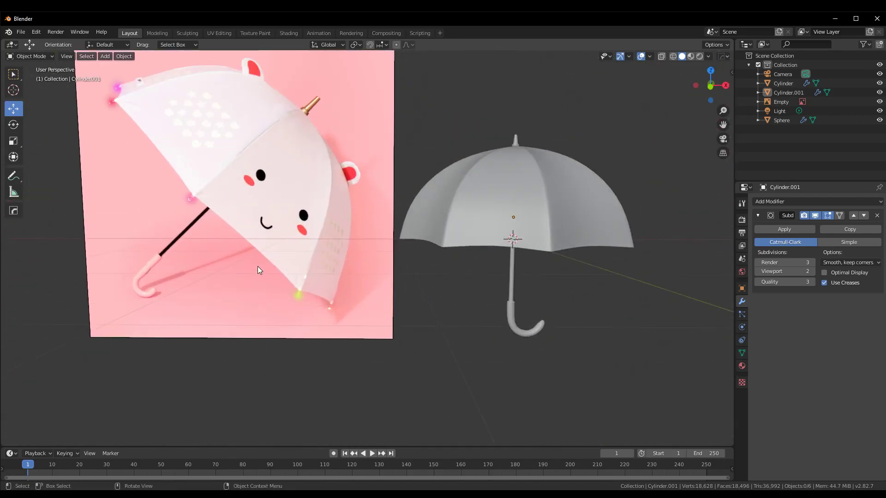
pyautogui.scroll(3, 224, 200)
pyautogui.keyDown('shift'); pyautogui.moveTo(223, 199); pyautogui.dragTo(350, 258, button='middle'); pyautogui.keyUp('shift')
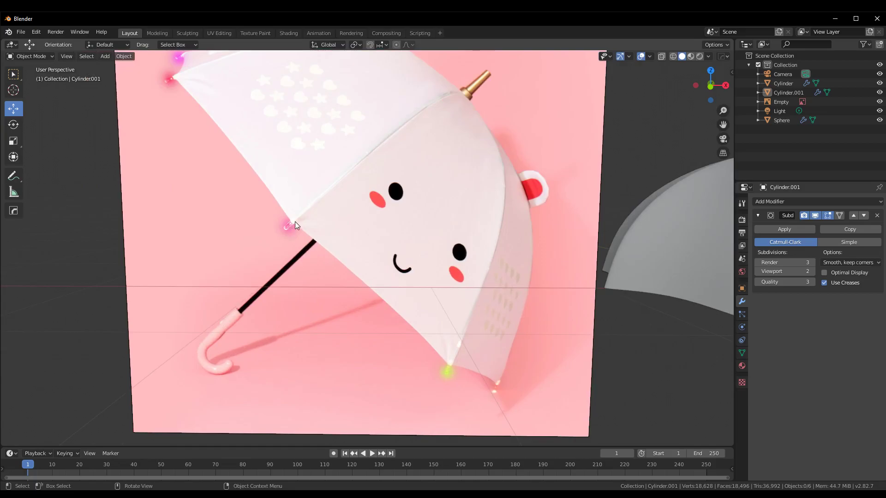
pyautogui.scroll(-4, 467, 295)
pyautogui.keyDown('ctrl'); pyautogui.scroll(-3, 469, 322); pyautogui.keyUp('ctrl')
pyautogui.scroll(3, 597, 342)
pyautogui.scroll(-2, 557, 329)
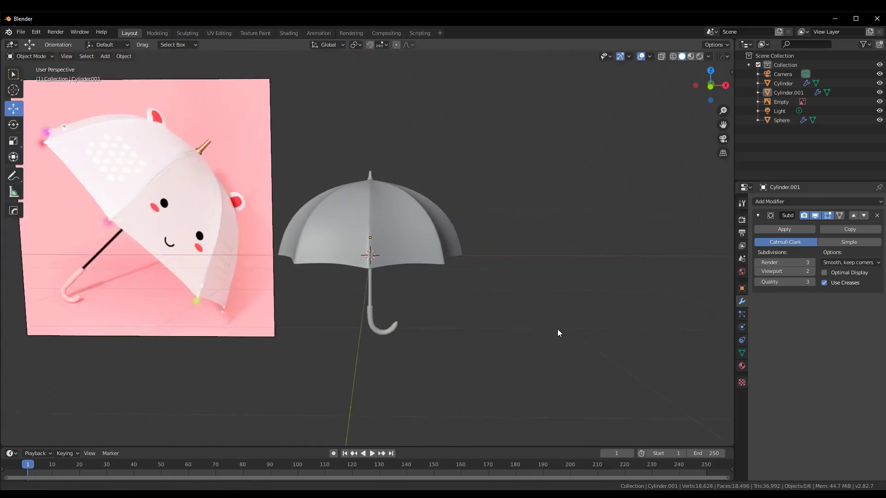
pyautogui.keyDown('shift'); pyautogui.moveTo(557, 329); pyautogui.dragTo(553, 330, button='middle'); pyautogui.keyUp('shift')
# - Add a UV sphere and scale it down to 0.3225
pyautogui.hotkey('shift', 'a')
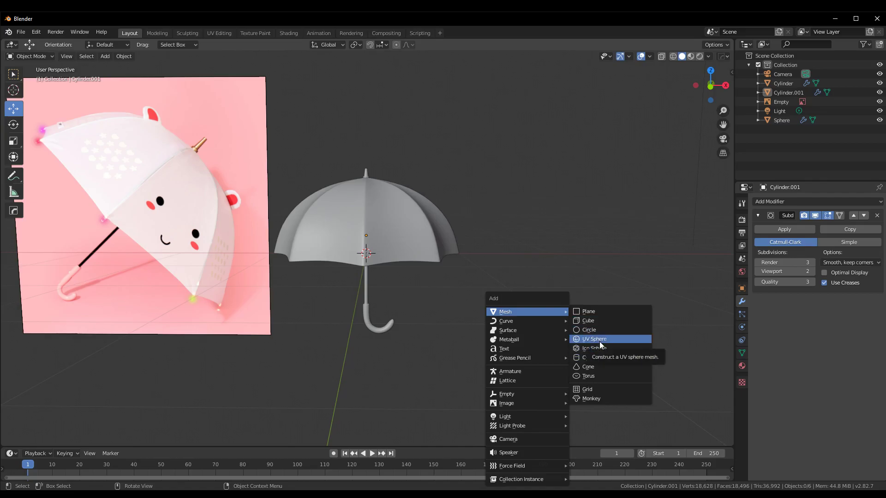
pyautogui.click(599, 342)
pyautogui.scroll(-3, 535, 305)
pyautogui.scroll(-2, 535, 305)
pyautogui.press('s')
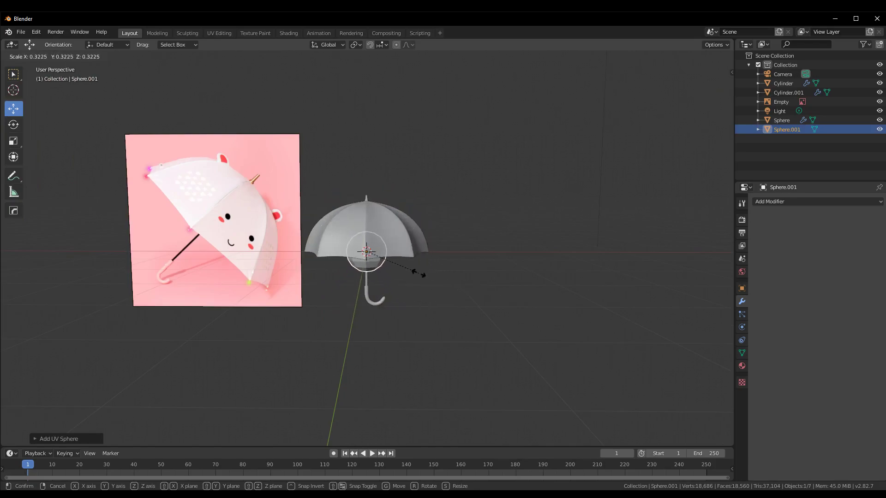
pyautogui.click(419, 272)
# - Move the sphere along X to the right of the umbrella and zoom in on it
pyautogui.press('g')
pyautogui.press('x')
pyautogui.click(549, 258)
pyautogui.scroll(2, 599, 259)
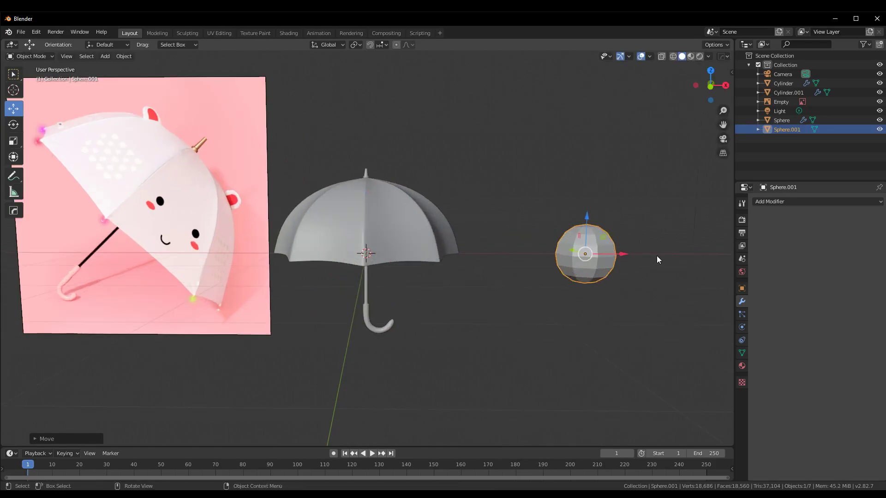
pyautogui.click(657, 259)
pyautogui.scroll(1, 500, 251)
pyautogui.scroll(2, 544, 233)
pyautogui.scroll(1, 524, 257)
# - In front wireframe view, delete the faces of the sphere's lower half, leaving a dome
pyautogui.scroll(1, 517, 276)
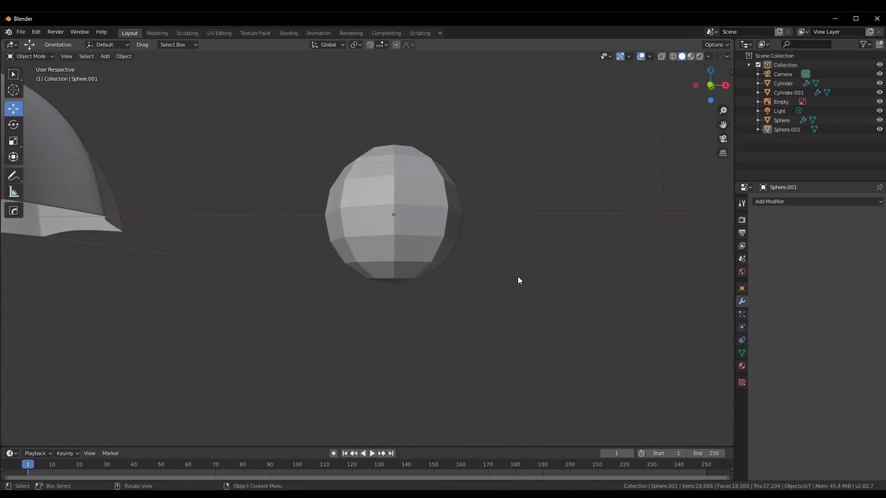
pyautogui.press('Tab')
pyautogui.click(545, 311)
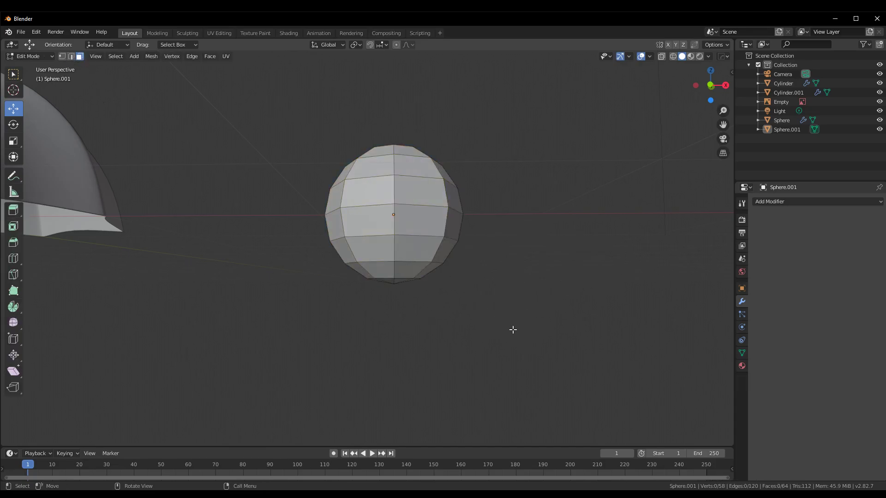
pyautogui.press('KP_7')
pyautogui.press('KP_1')
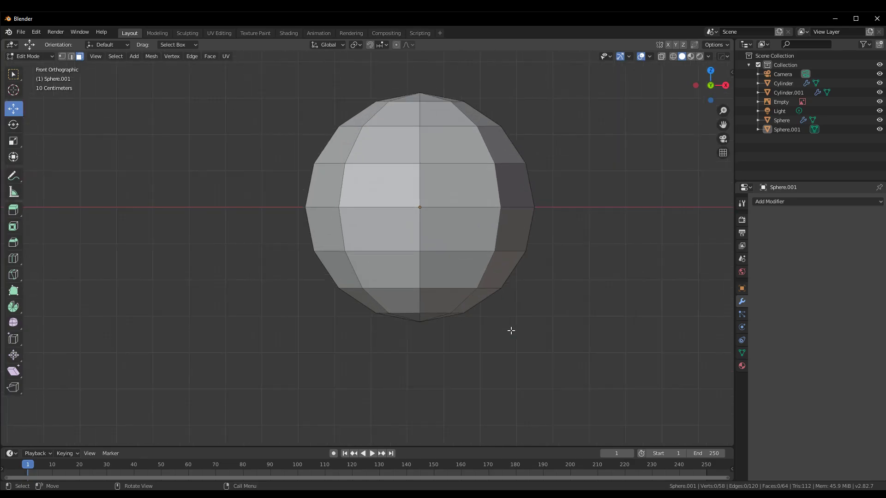
pyautogui.press('z')
pyautogui.click(483, 329)
pyautogui.moveTo(654, 431); pyautogui.dragTo(237, 207)
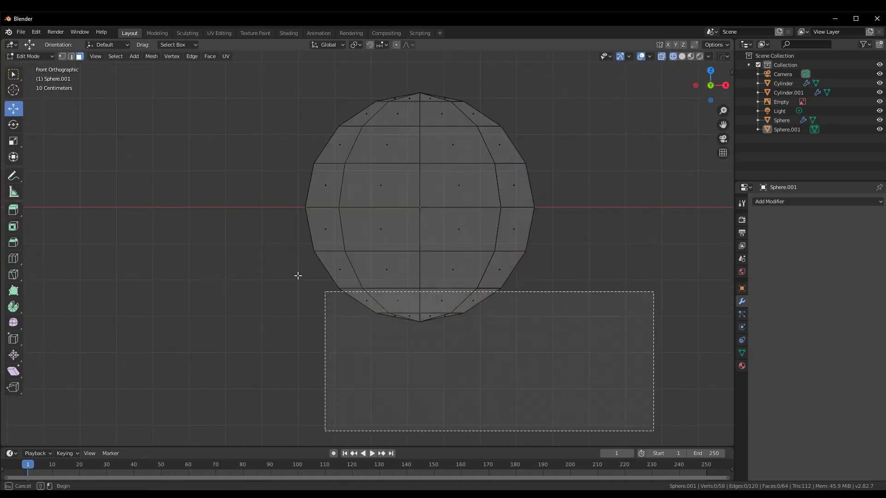
pyautogui.press('x')
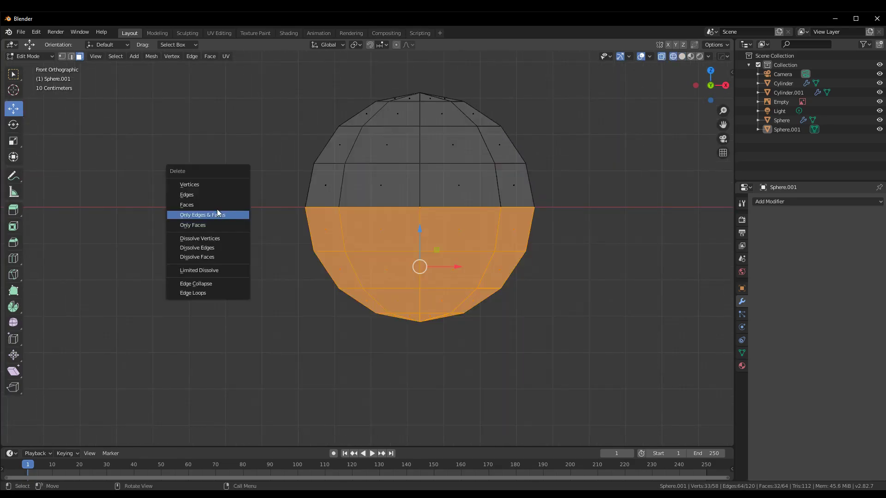
pyautogui.click(207, 203)
# - Extrude the dome's bottom edge ring straight down into a collar
pyautogui.moveTo(229, 185); pyautogui.dragTo(613, 228)
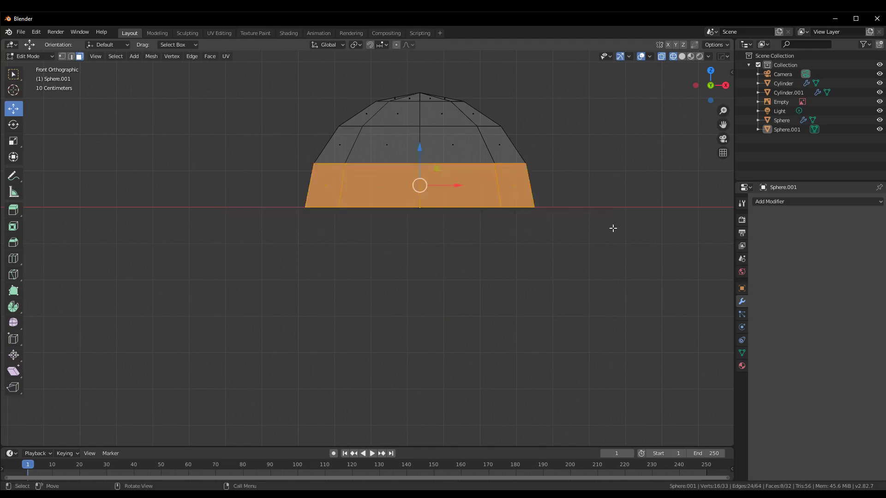
pyautogui.hotkey('alt', 'a')
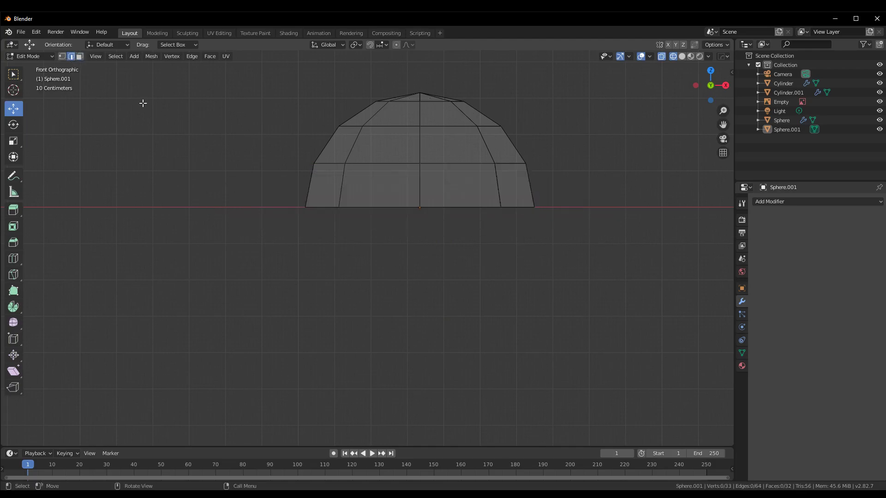
pyautogui.moveTo(201, 186); pyautogui.dragTo(657, 276)
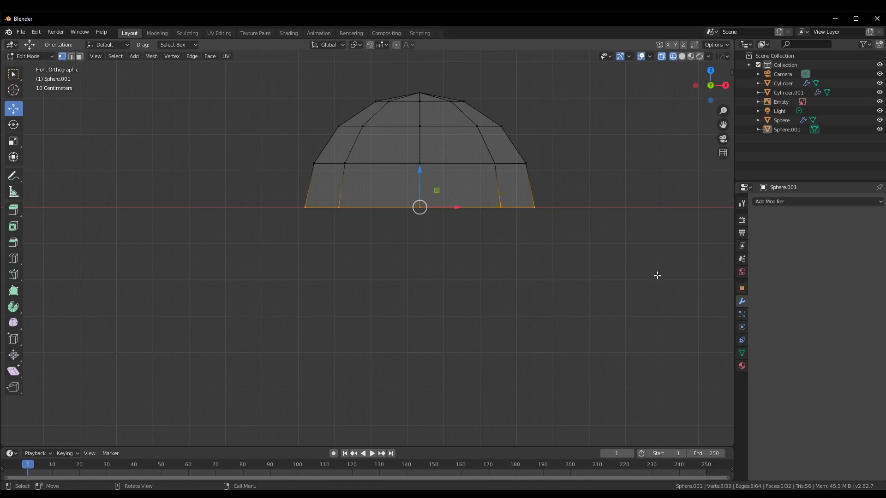
pyautogui.press('e')
pyautogui.press('s')
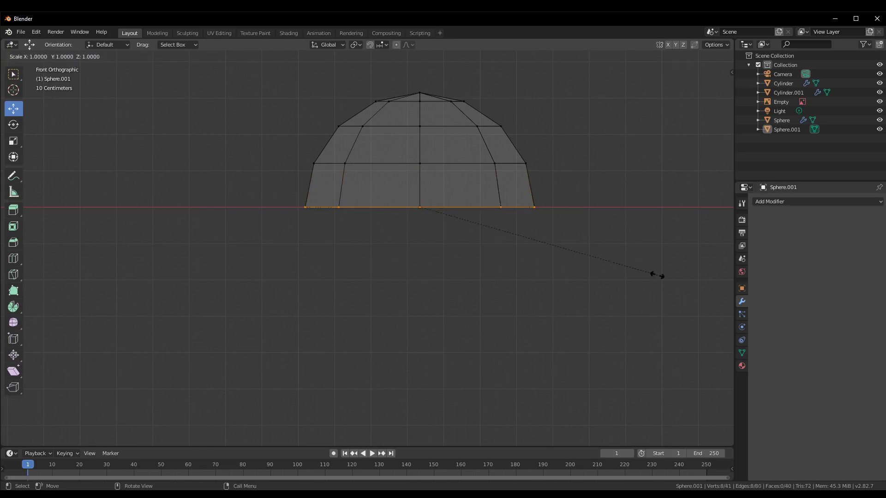
pyautogui.click(598, 266)
pyautogui.press('e')
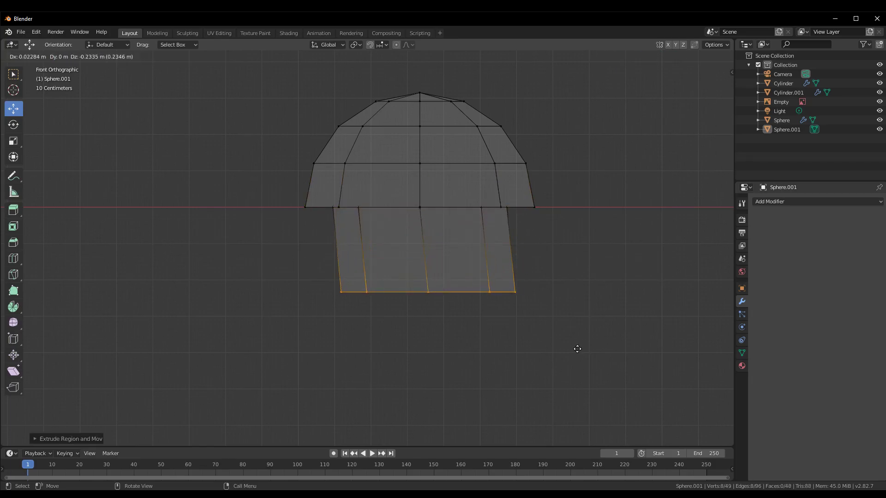
pyautogui.press('Escape')
pyautogui.hotkey('ctrl', 'z')
pyautogui.press('e')
pyautogui.click(441, 300)
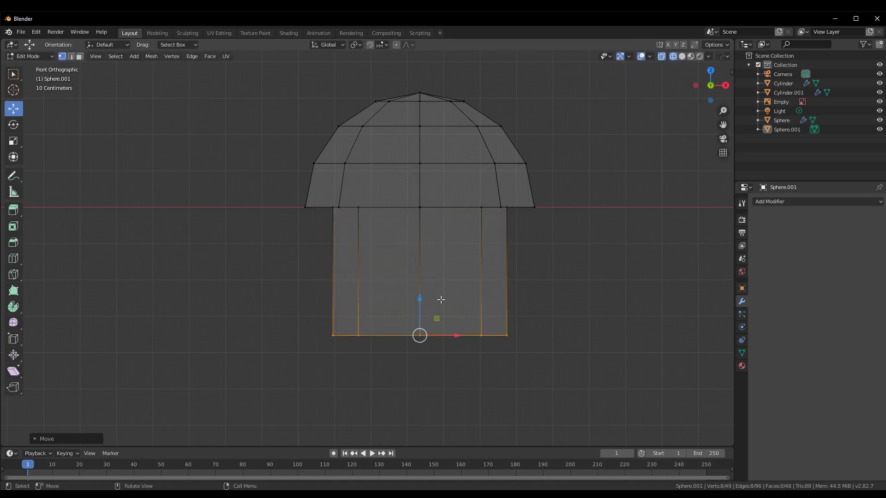
# - Taper the collar's bottom ring inward, then return to Object Mode with the cap selected
pyautogui.press('s')
pyautogui.click(467, 313)
pyautogui.hotkey('ctrl', 'Tab')
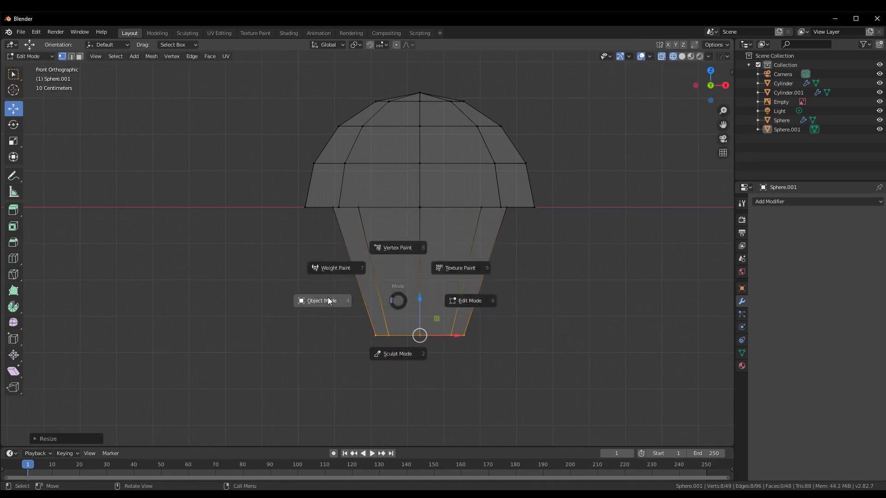
pyautogui.click(323, 299)
pyautogui.scroll(-2, 423, 226)
pyautogui.click(424, 226)
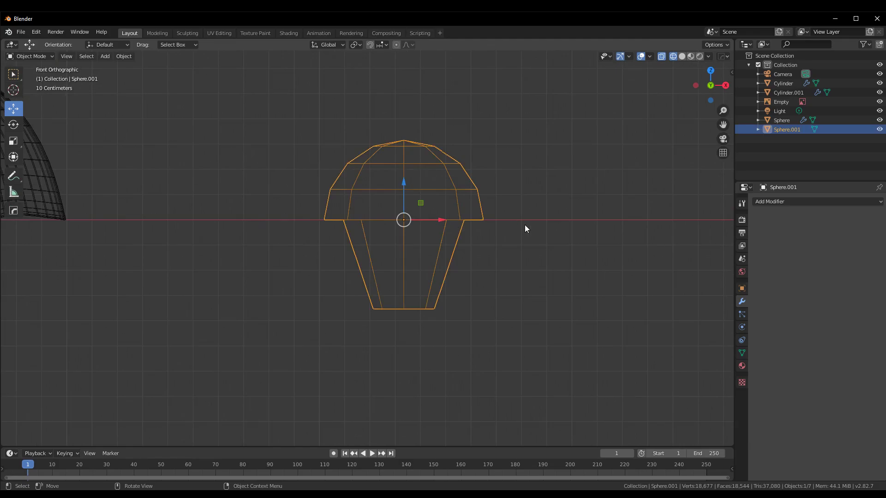
# - Add a Subdivision Surface modifier to the cap and switch back to solid shading
pyautogui.click(779, 203)
pyautogui.click(712, 354)
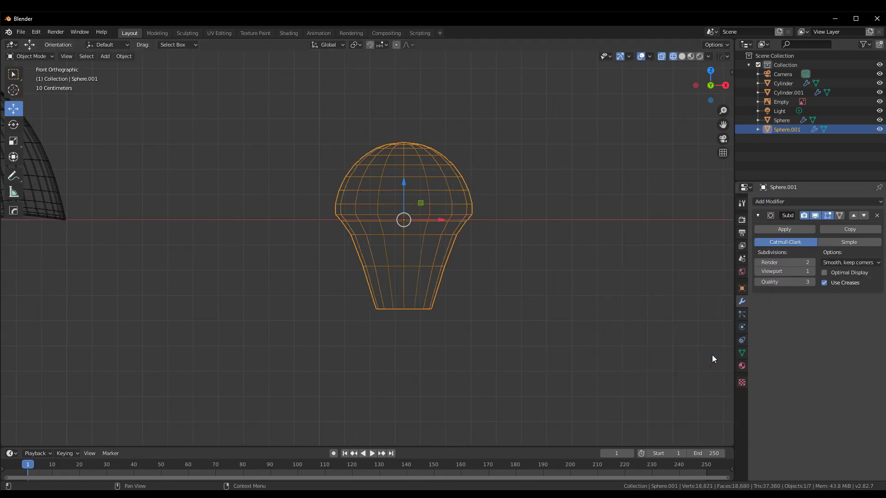
pyautogui.hotkey('ctrl', 'Tab')
pyautogui.click(594, 293)
pyautogui.press('z')
pyautogui.click(624, 294)
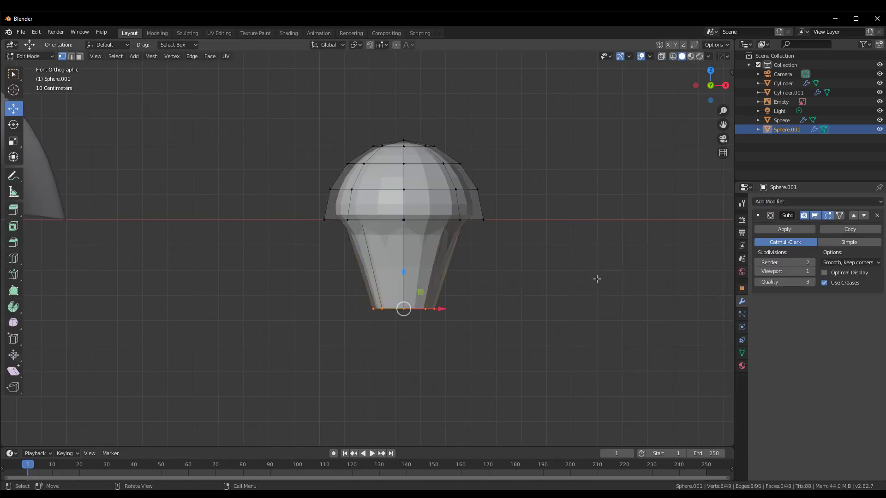
# - Give the cap object smooth shading
pyautogui.scroll(-2, 578, 293)
pyautogui.press('Tab')
pyautogui.click(545, 286)
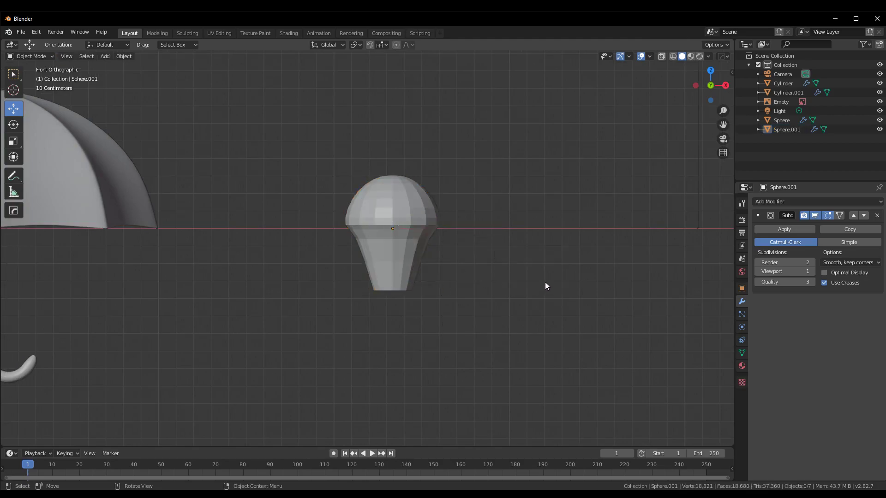
pyautogui.click(404, 236)
pyautogui.rightClick(405, 233)
pyautogui.click(391, 235)
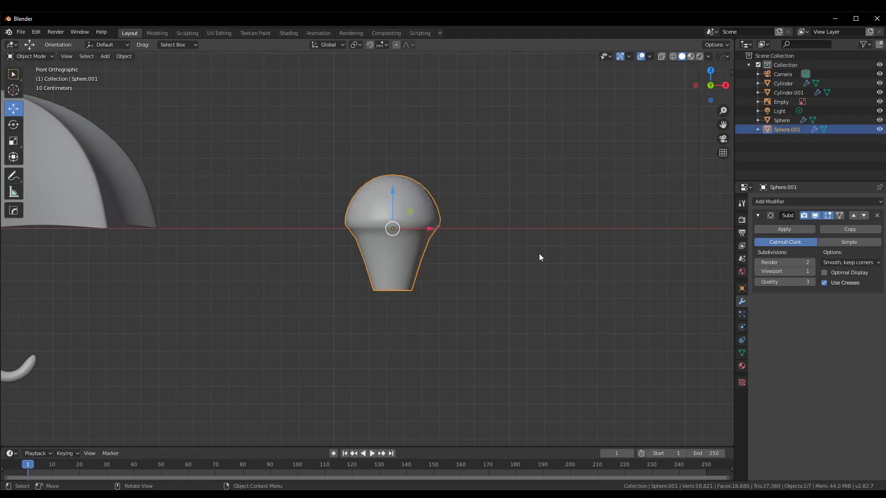
# - Scale the cap piece down to a smaller size
pyautogui.moveTo(539, 255)
pyautogui.mouseDown(button='middle')
pyautogui.moveTo(470, 239)
pyautogui.moveTo(423, 270)
pyautogui.moveTo(536, 272)
pyautogui.moveTo(454, 297)
pyautogui.moveTo(170, 268)
pyautogui.mouseUp(button='middle')
pyautogui.scroll(3, 522, 300)
pyautogui.scroll(2, 521, 281)
pyautogui.scroll(-4, 499, 293)
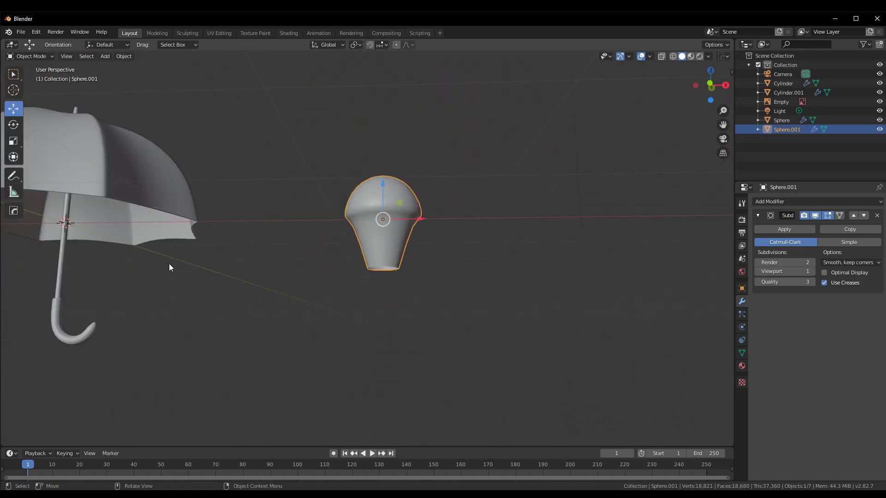
pyautogui.scroll(2, 504, 293)
pyautogui.scroll(2, 507, 314)
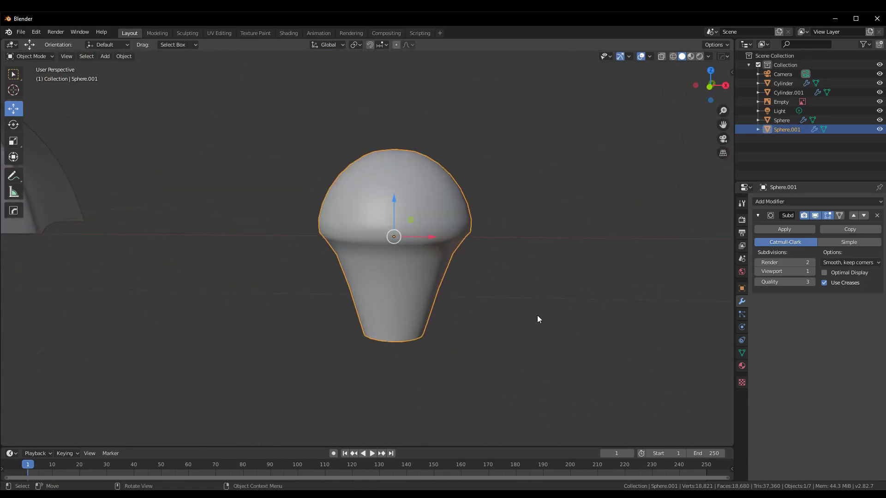
pyautogui.press('s')
pyautogui.click(415, 257)
# - Loop-cut an extra edge loop around the cap's tapered lower part, then return to Object Mode
pyautogui.scroll(5, 452, 257)
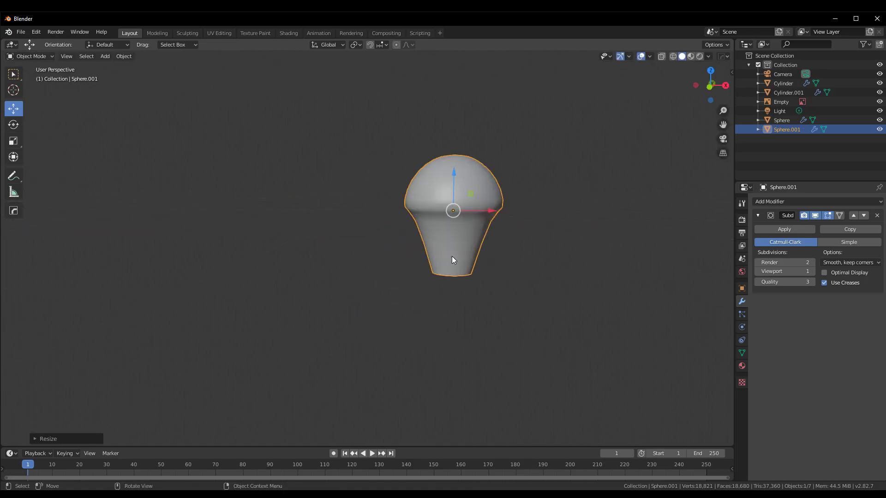
pyautogui.hotkey('ctrl', 'Tab')
pyautogui.click(594, 239)
pyautogui.hotkey('ctrl', 'r')
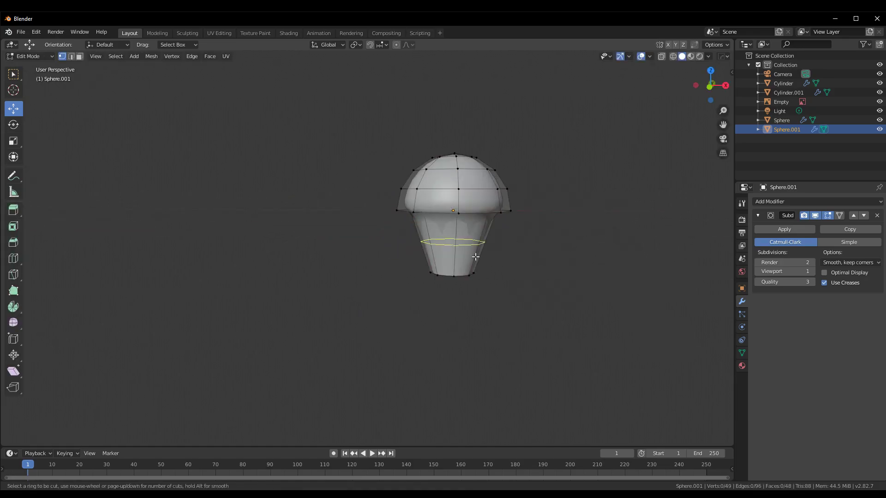
pyautogui.click(476, 257)
pyautogui.click(463, 226)
pyautogui.press('ctrl+KP_3')
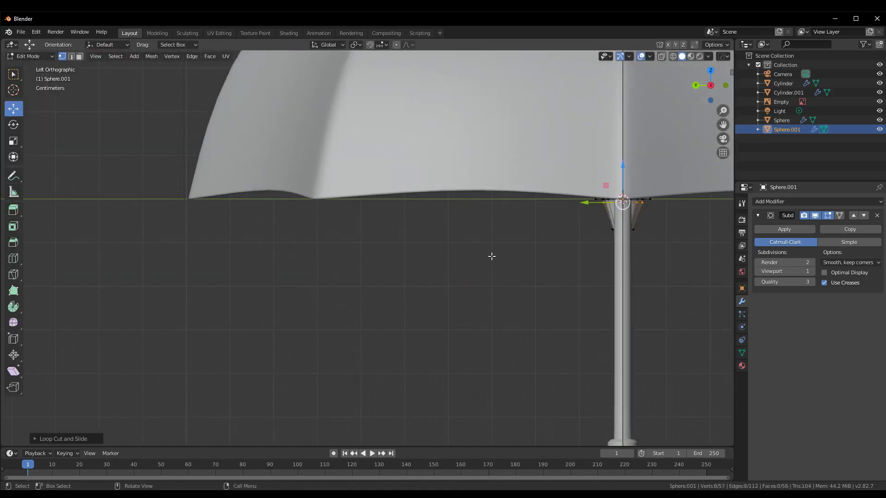
pyautogui.scroll(-10, 492, 257)
pyautogui.moveTo(491, 256)
pyautogui.mouseDown(button='middle')
pyautogui.moveTo(506, 303)
pyautogui.moveTo(463, 322)
pyautogui.moveTo(480, 292)
pyautogui.moveTo(474, 270)
pyautogui.moveTo(395, 295)
pyautogui.moveTo(485, 310)
pyautogui.mouseUp(button='middle')
pyautogui.hotkey('ctrl', 'Tab')
pyautogui.click(305, 320)
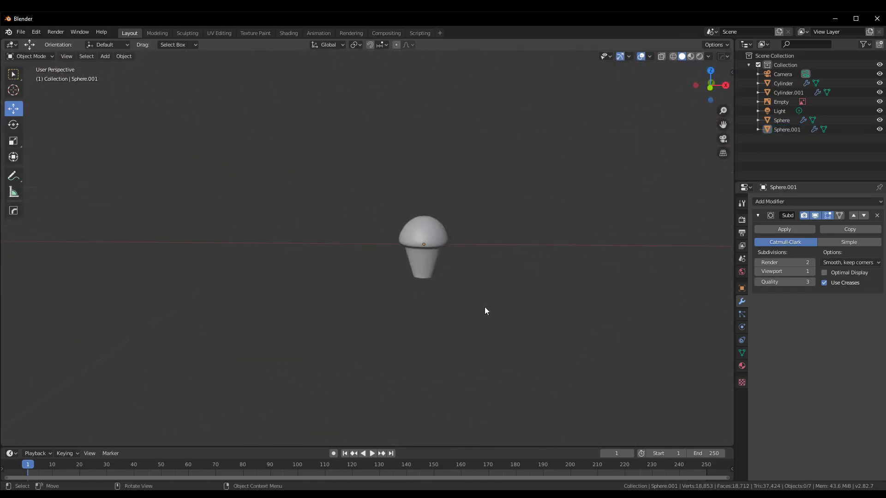
# - In front view, move the cap along the X axis
pyautogui.click(423, 245)
pyautogui.press('KP_7')
pyautogui.scroll(2, 472, 295)
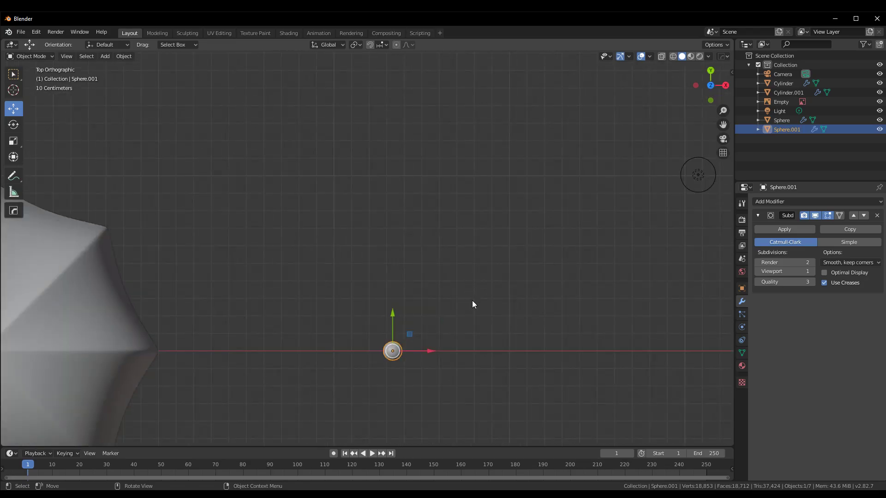
pyautogui.scroll(-1, 472, 300)
pyautogui.press('KP_1')
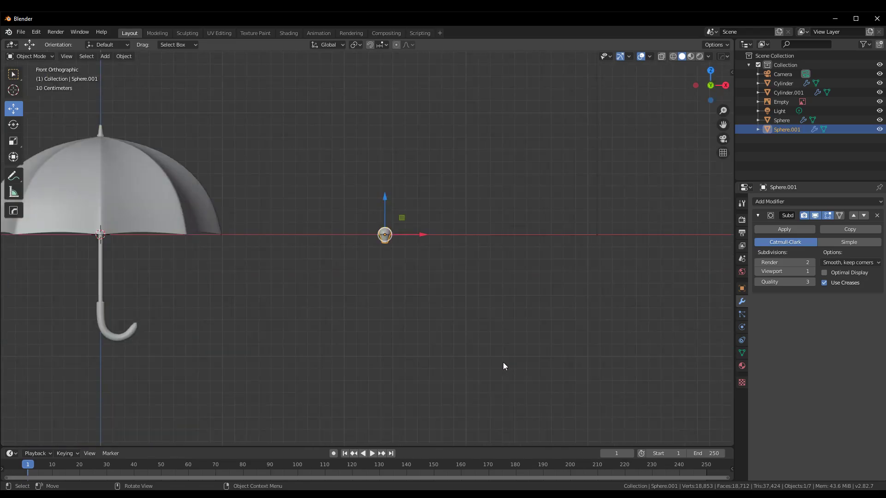
pyautogui.press('g')
pyautogui.press('x')
pyautogui.click(292, 210)
pyautogui.keyDown('shift'); pyautogui.moveTo(292, 210); pyautogui.dragTo(439, 247, button='middle'); pyautogui.keyUp('shift')
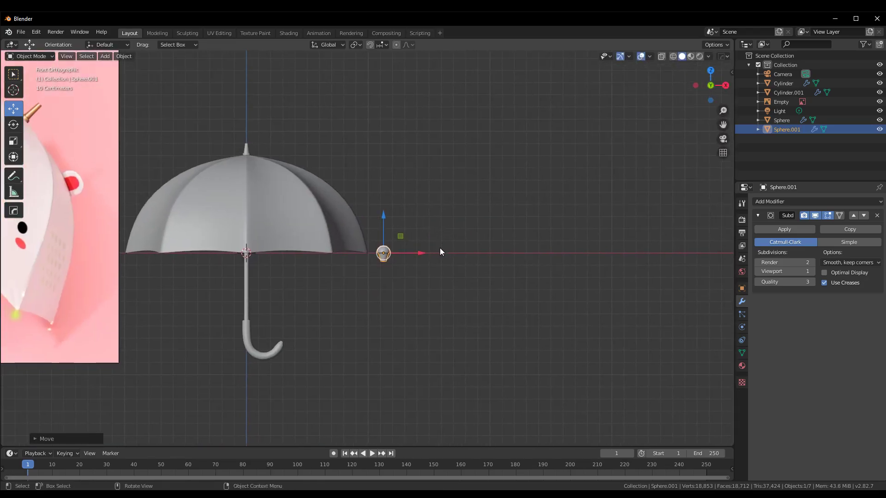
pyautogui.scroll(5, 439, 248)
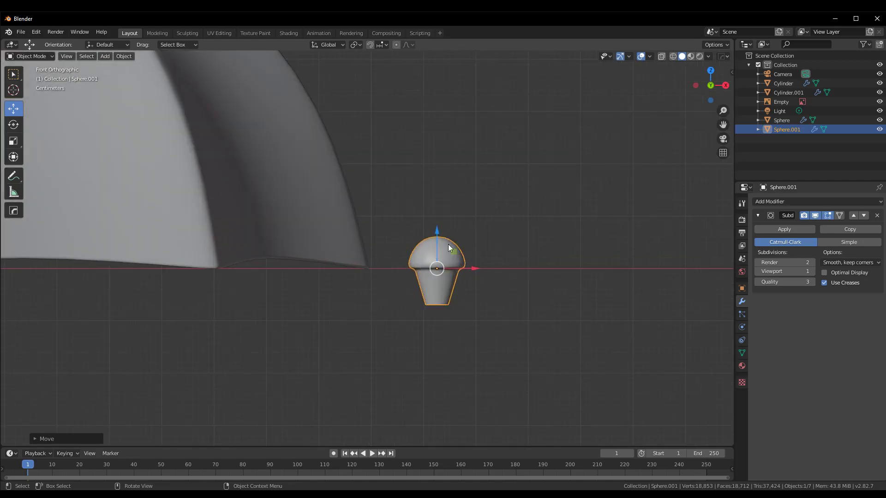
# - Rotate the cap about 180° to turn it upside down
pyautogui.press('s')
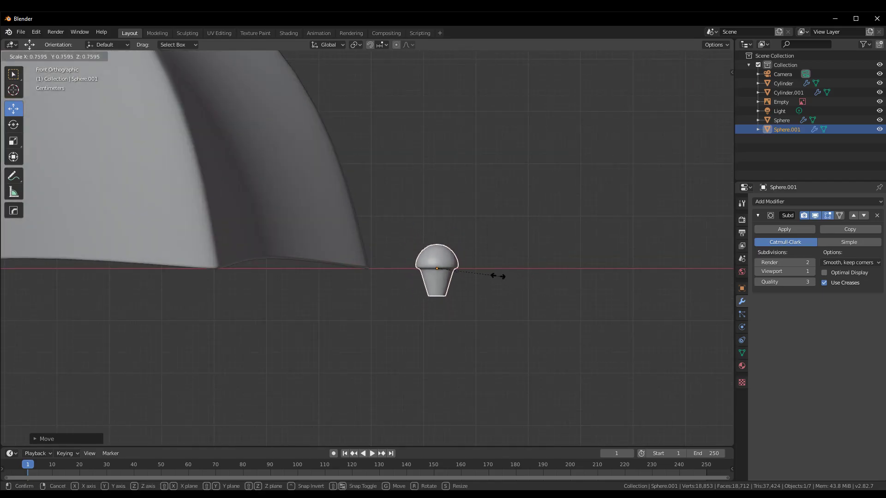
pyautogui.press('Escape')
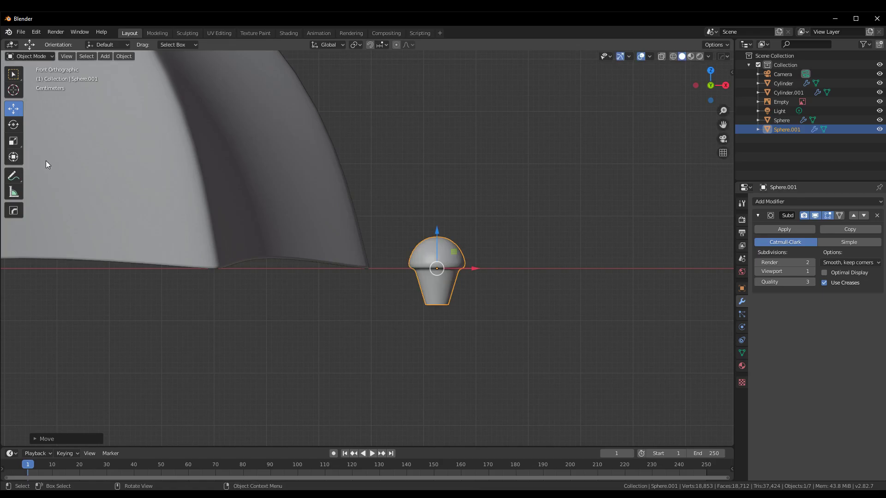
pyautogui.click(13, 157)
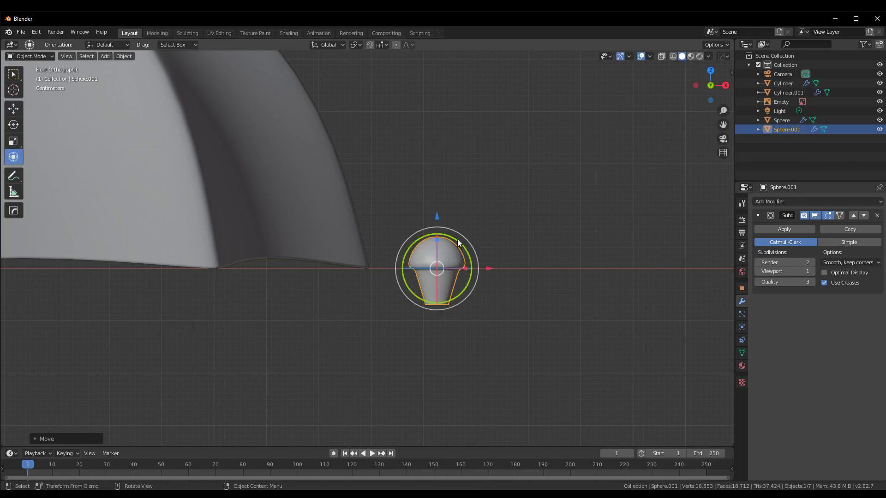
pyautogui.moveTo(459, 242)
pyautogui.mouseDown()
pyautogui.moveTo(421, 317)
pyautogui.moveTo(398, 314)
pyautogui.mouseUp()
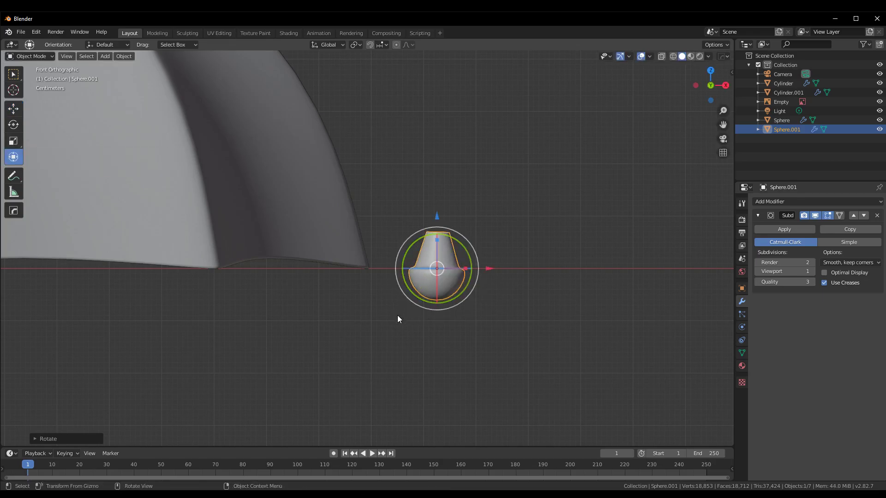
pyautogui.click(125, 405)
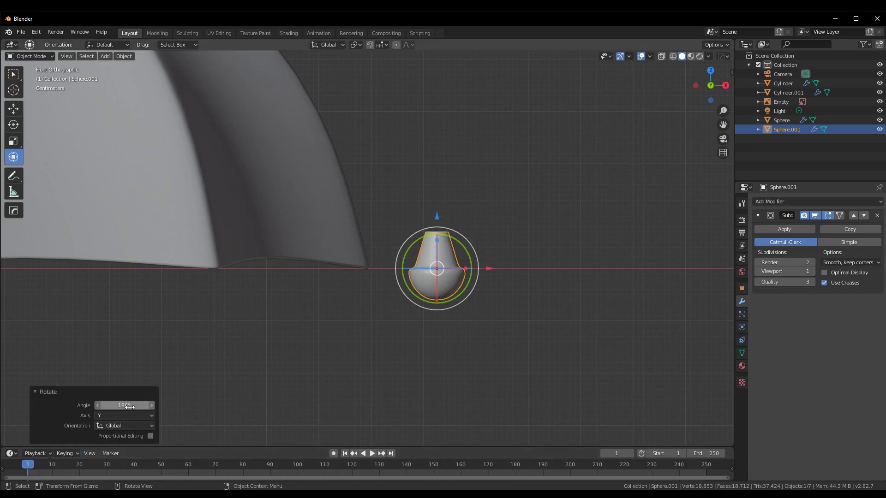
pyautogui.press('Return')
# - Shrink the cap to 0.158 scale
pyautogui.click(450, 352)
pyautogui.scroll(2, 450, 352)
pyautogui.click(499, 269)
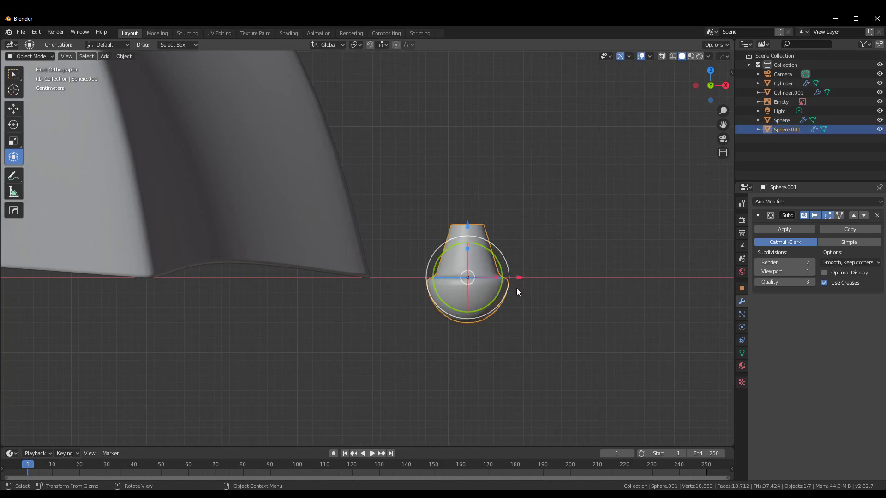
pyautogui.scroll(1, 530, 293)
pyautogui.press('s')
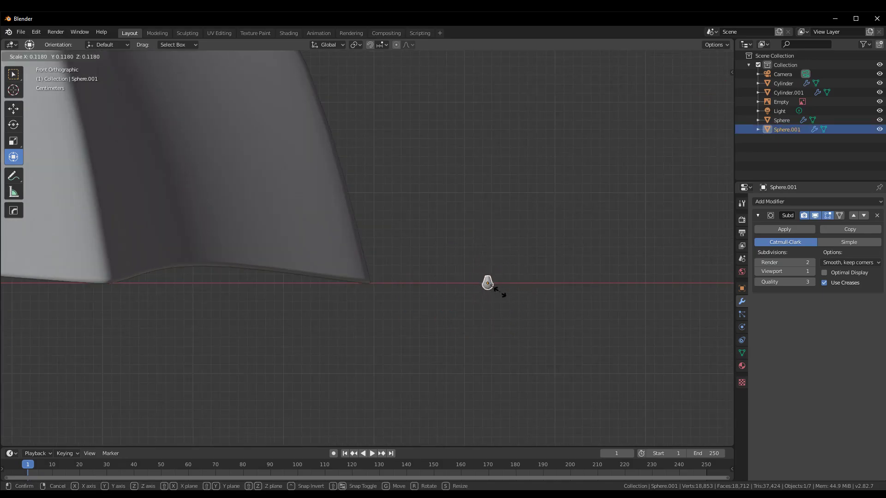
pyautogui.click(505, 295)
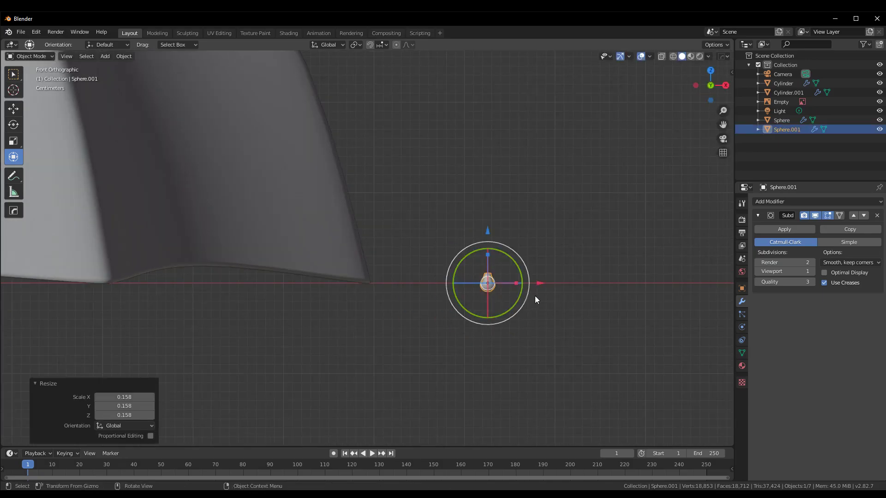
# - Move the cap onto the rib tip and tilt it about 24.6° to follow the rib
pyautogui.moveTo(539, 283); pyautogui.dragTo(417, 284)
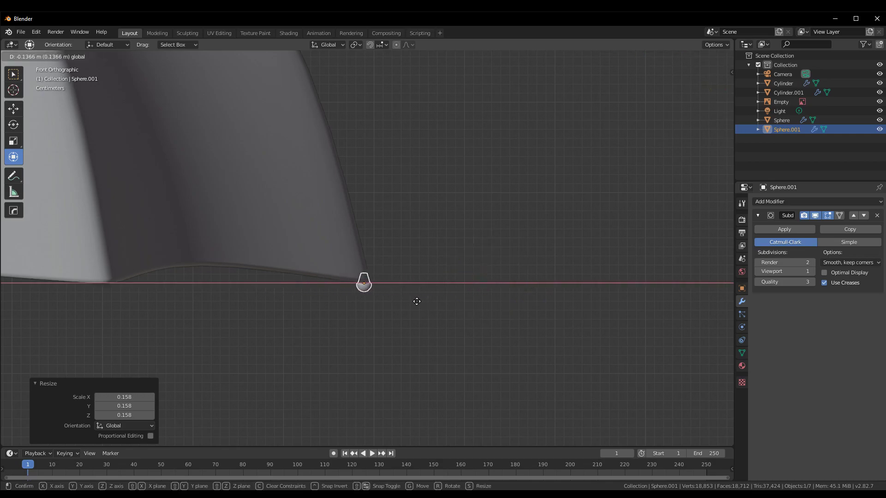
pyautogui.moveTo(442, 284)
pyautogui.keyDown('shift'); pyautogui.mouseDown(button='middle')
pyautogui.moveTo(591, 277)
pyautogui.moveTo(524, 236)
pyautogui.moveTo(605, 277)
pyautogui.moveTo(422, 218)
pyautogui.mouseUp(button='middle'); pyautogui.keyUp('shift')
pyautogui.scroll(2, 423, 221)
pyautogui.press('g')
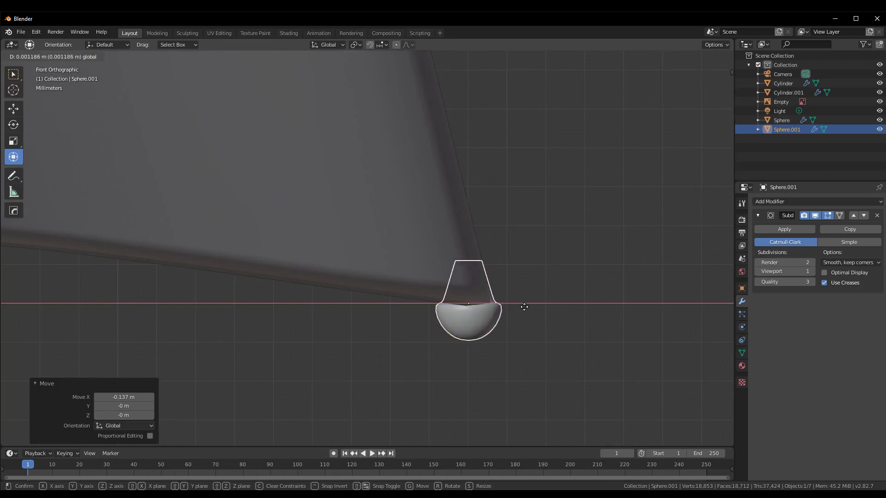
pyautogui.click(523, 308)
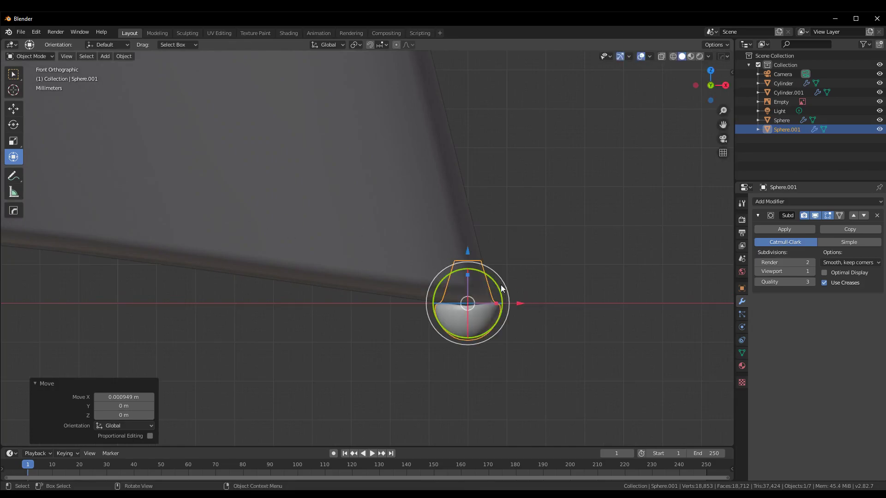
pyautogui.moveTo(499, 287); pyautogui.dragTo(485, 280)
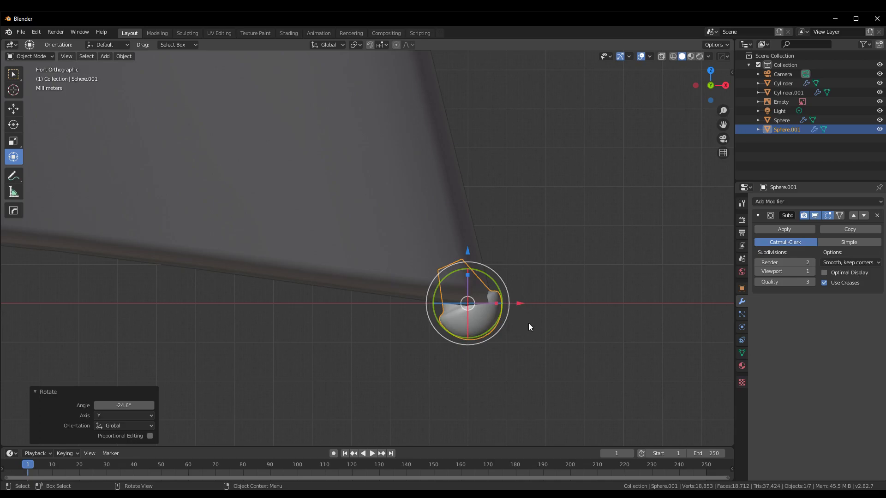
pyautogui.press('g')
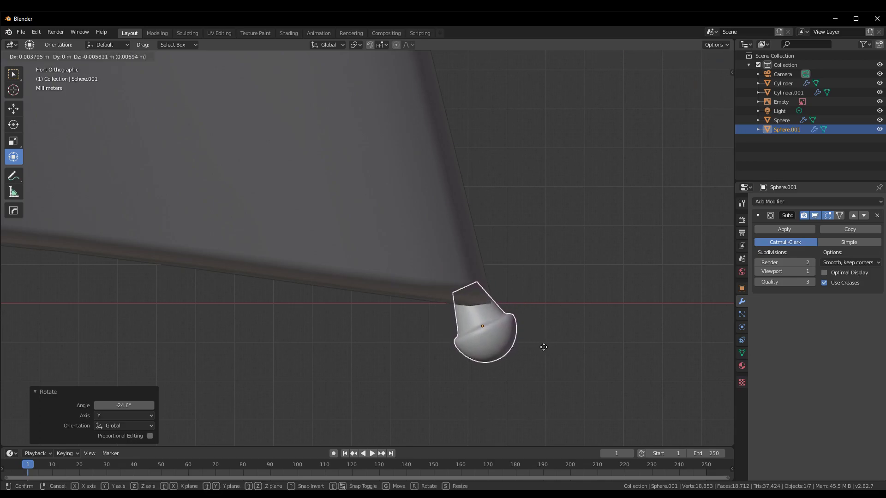
pyautogui.click(543, 347)
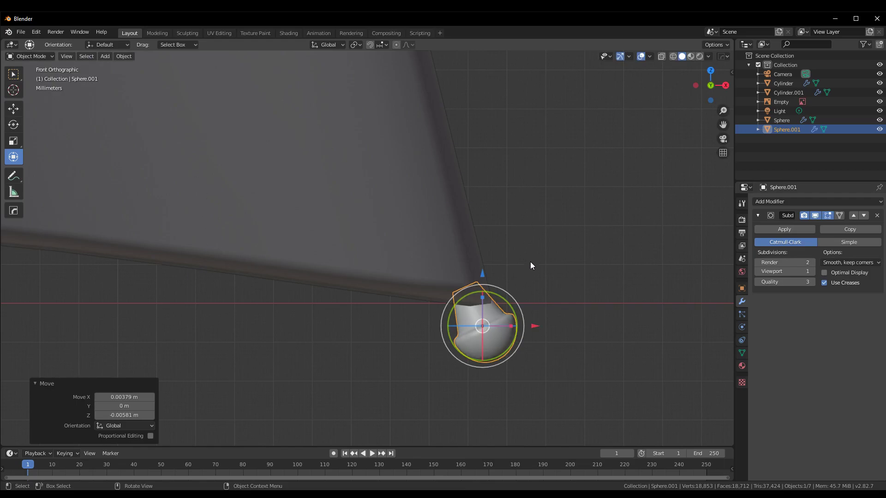
pyautogui.moveTo(499, 297); pyautogui.dragTo(501, 299)
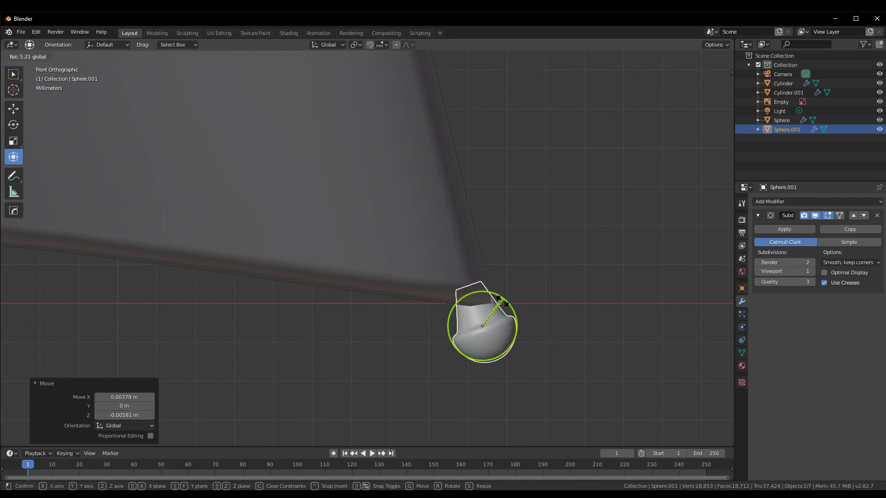
# - Nudge the cap about 0.005 m along X against the rib end
pyautogui.click(638, 309)
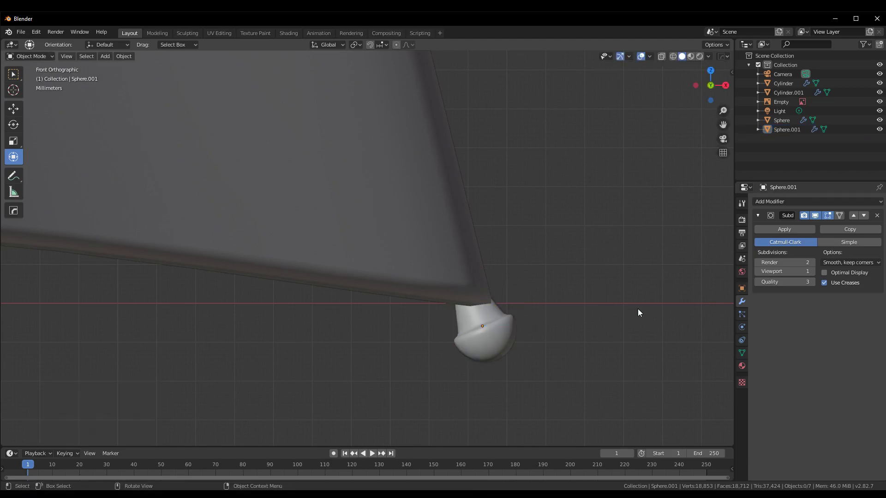
pyautogui.moveTo(637, 308)
pyautogui.mouseDown(button='middle')
pyautogui.moveTo(549, 333)
pyautogui.moveTo(431, 239)
pyautogui.moveTo(535, 260)
pyautogui.moveTo(516, 300)
pyautogui.moveTo(605, 278)
pyautogui.moveTo(554, 307)
pyautogui.moveTo(669, 298)
pyautogui.moveTo(610, 300)
pyautogui.mouseUp(button='middle')
pyautogui.click(526, 276)
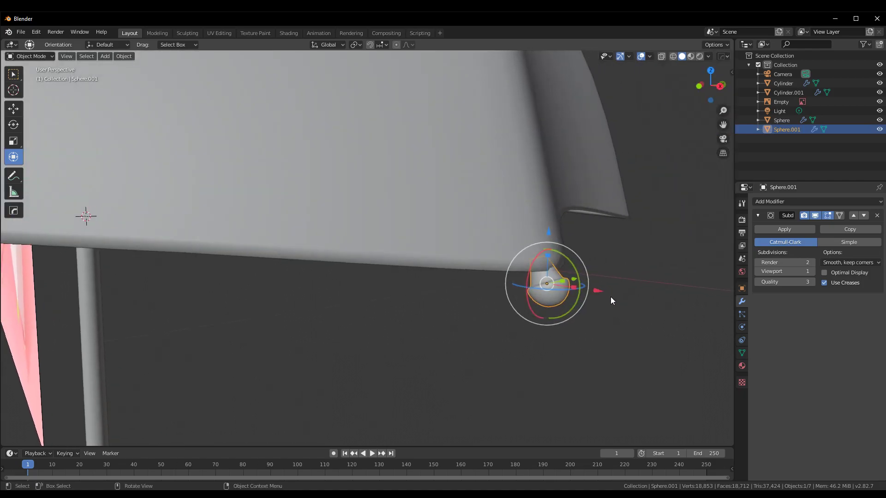
pyautogui.moveTo(598, 290); pyautogui.dragTo(595, 290)
pyautogui.click(641, 317)
# - Enlarge the cap to 1.33 scale and shift it slightly left and down
pyautogui.moveTo(641, 313)
pyautogui.mouseDown(button='middle')
pyautogui.moveTo(607, 314)
pyautogui.moveTo(554, 294)
pyautogui.moveTo(588, 286)
pyautogui.moveTo(516, 312)
pyautogui.moveTo(555, 309)
pyautogui.mouseUp(button='middle')
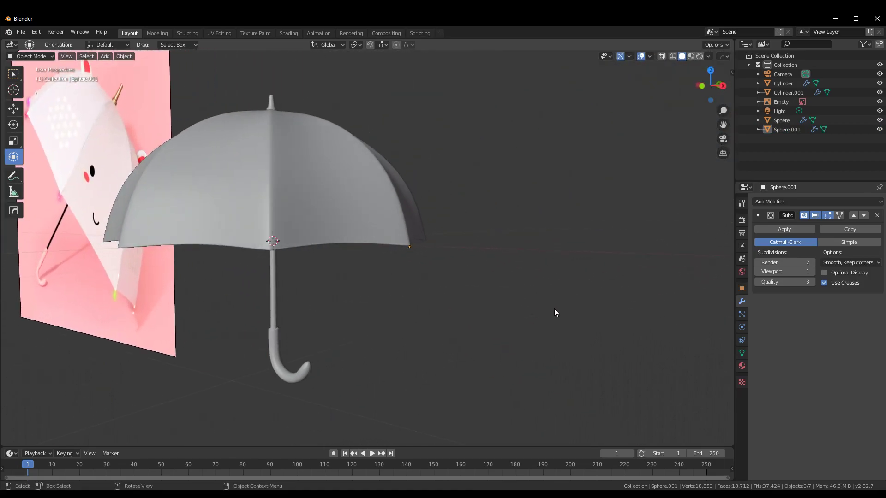
pyautogui.scroll(6, 555, 309)
pyautogui.click(525, 266)
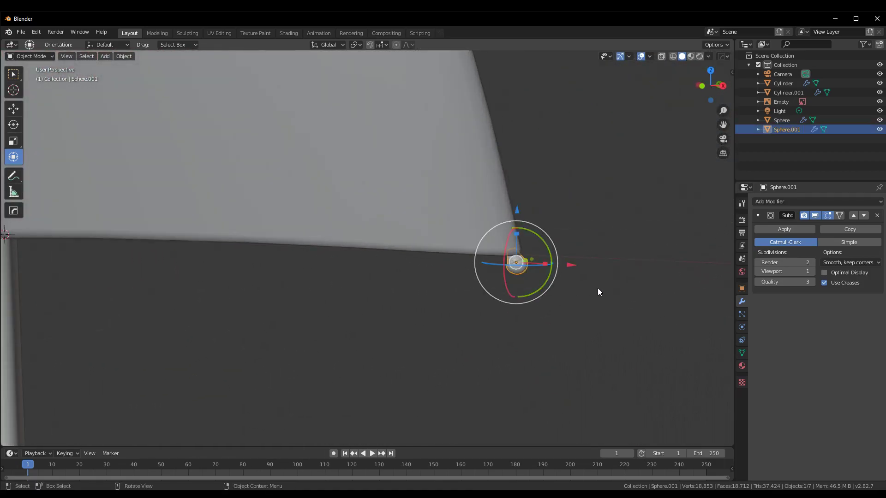
pyautogui.press('s')
pyautogui.click(626, 291)
pyautogui.moveTo(572, 265); pyautogui.dragTo(564, 264)
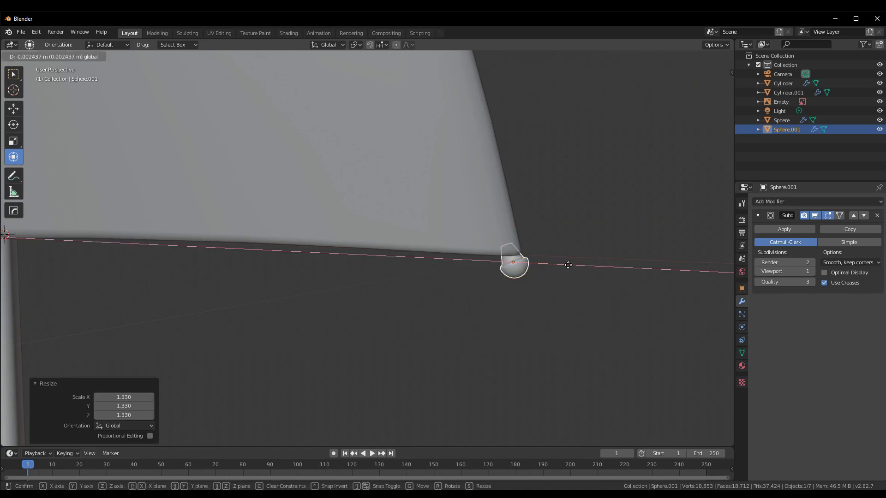
pyautogui.moveTo(513, 215); pyautogui.dragTo(511, 220)
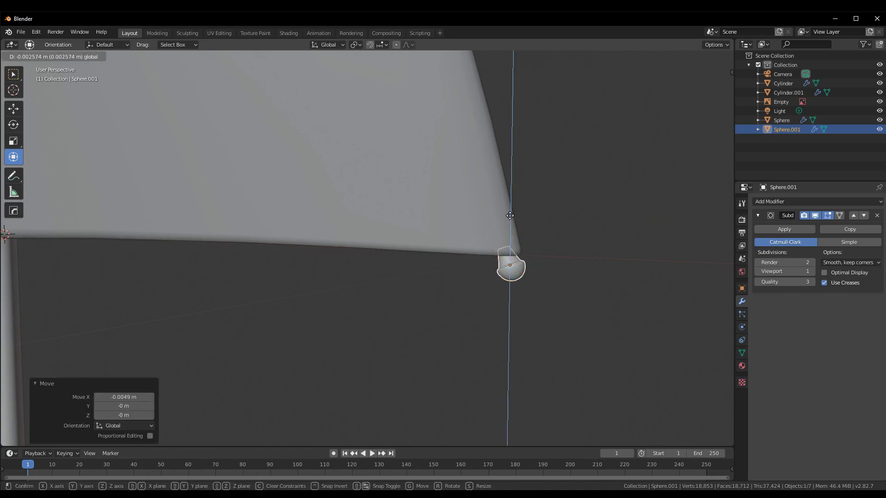
pyautogui.click(563, 268)
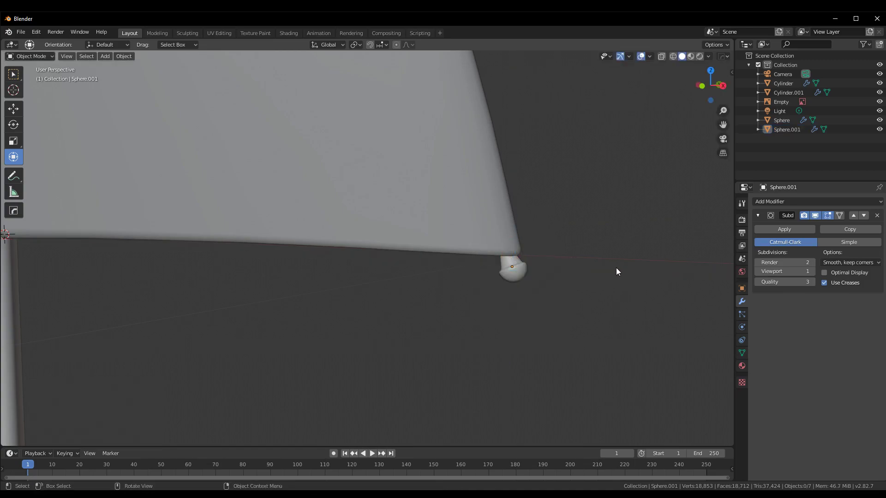
# - Orbit to show the stem and reselect the cap at the canopy tip
pyautogui.moveTo(616, 267)
pyautogui.mouseDown(button='middle')
pyautogui.moveTo(597, 296)
pyautogui.moveTo(556, 317)
pyautogui.moveTo(391, 348)
pyautogui.moveTo(532, 340)
pyautogui.moveTo(585, 309)
pyautogui.moveTo(588, 286)
pyautogui.moveTo(506, 263)
pyautogui.moveTo(523, 300)
pyautogui.moveTo(541, 273)
pyautogui.moveTo(547, 290)
pyautogui.mouseUp(button='middle')
pyautogui.scroll(4, 577, 302)
pyautogui.scroll(4, 564, 259)
pyautogui.click(558, 206)
pyautogui.scroll(-5, 552, 267)
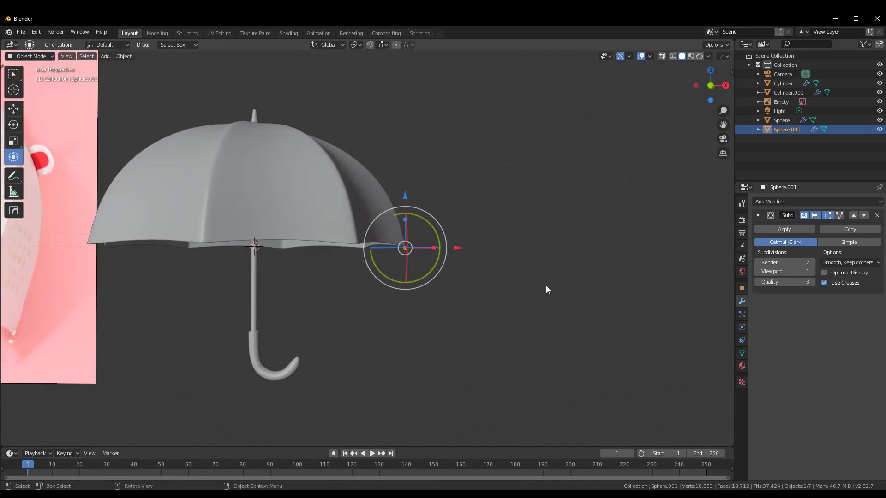
# - From top view, set the cap's origin to the 3D cursor at the umbrella centre
pyautogui.press('KP_7')
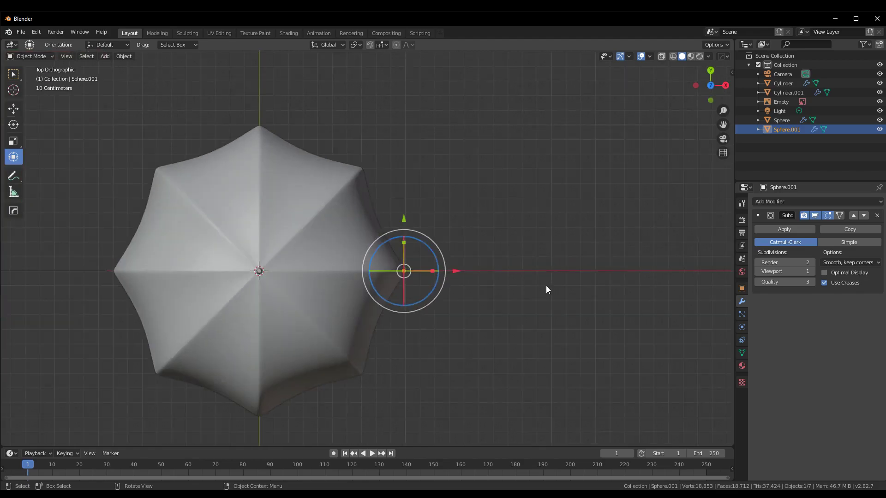
pyautogui.keyDown('shift'); pyautogui.moveTo(546, 286); pyautogui.dragTo(643, 256, button='middle'); pyautogui.keyUp('shift')
pyautogui.scroll(2, 644, 257)
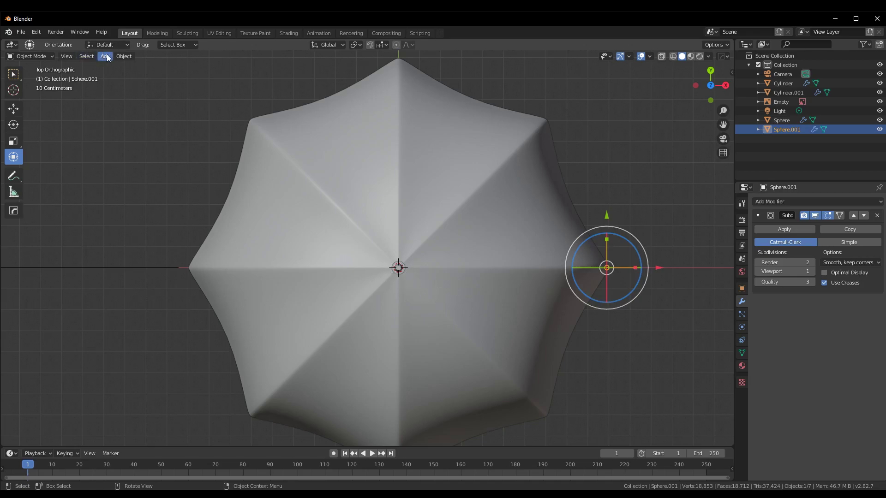
pyautogui.click(123, 56)
pyautogui.moveTo(139, 76)
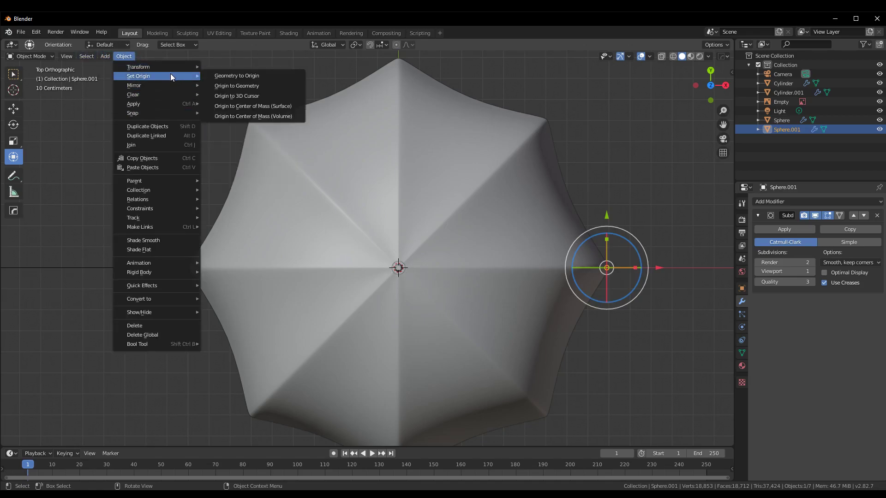
pyautogui.click(260, 96)
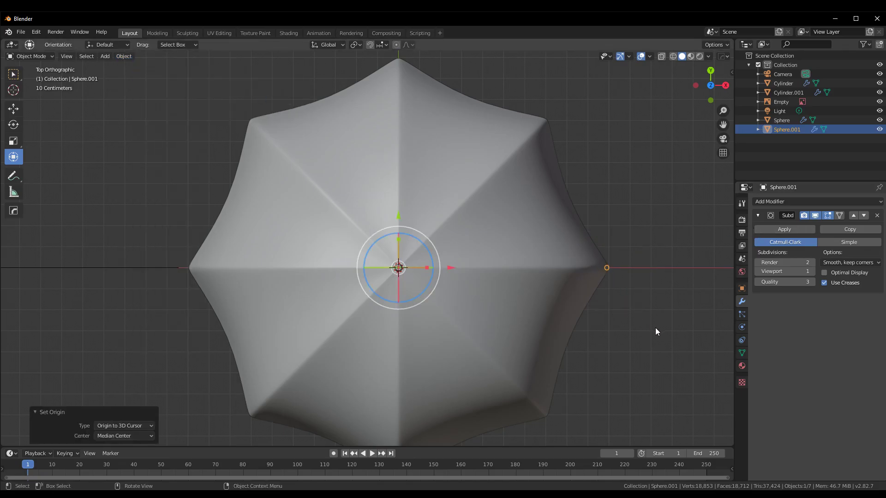
pyautogui.moveTo(655, 328)
pyautogui.mouseDown(button='middle')
pyautogui.moveTo(592, 186)
pyautogui.moveTo(583, 201)
pyautogui.moveTo(519, 210)
pyautogui.moveTo(550, 216)
pyautogui.moveTo(606, 199)
pyautogui.moveTo(637, 204)
pyautogui.moveTo(542, 214)
pyautogui.mouseUp(button='middle')
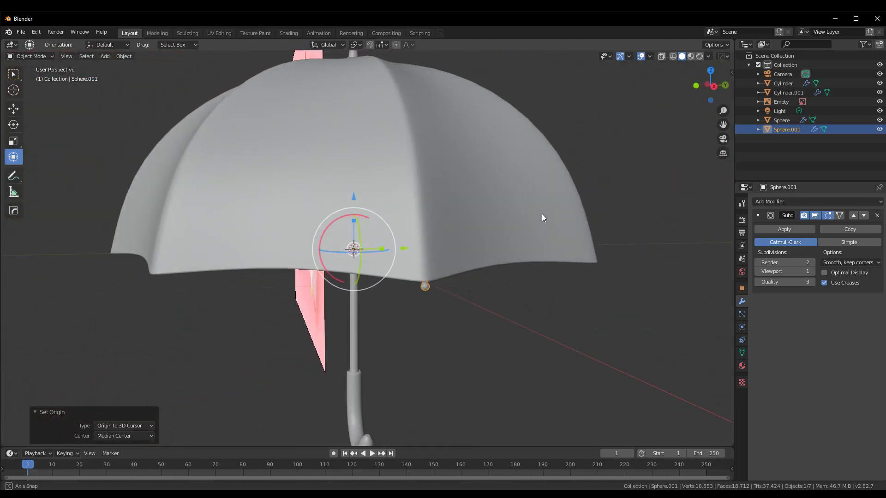
# - Add a trial Array modifier with count 4 to the cap, then remove it again
pyautogui.click(14, 108)
pyautogui.press('q')
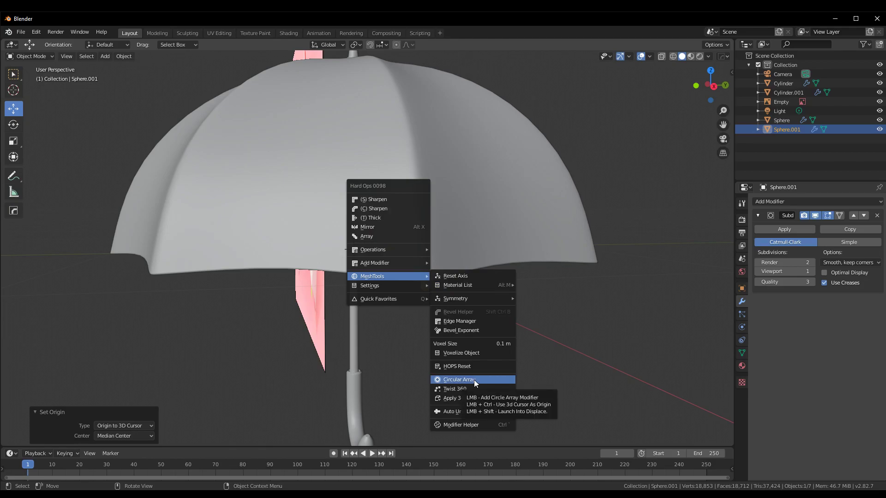
pyautogui.click(785, 202)
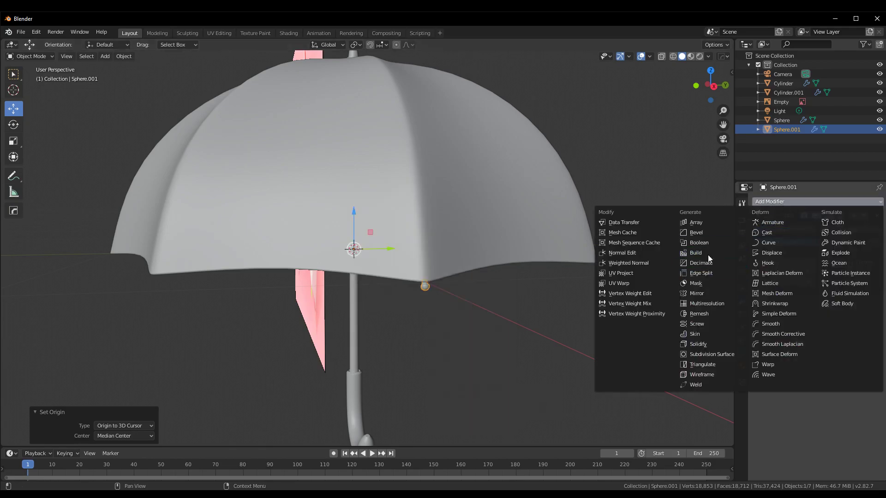
pyautogui.click(694, 222)
pyautogui.moveTo(613, 288)
pyautogui.mouseDown(button='middle')
pyautogui.moveTo(636, 303)
pyautogui.moveTo(655, 293)
pyautogui.moveTo(733, 331)
pyautogui.mouseUp(button='middle')
pyautogui.scroll(-1, 859, 414)
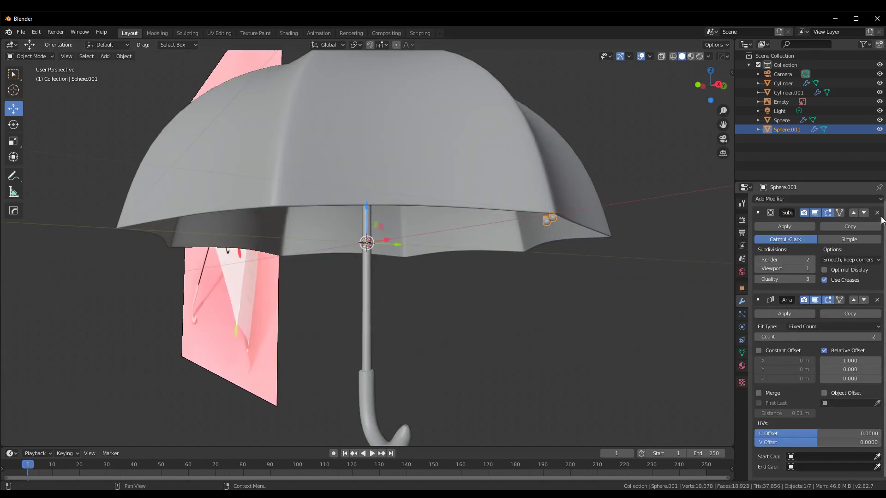
pyautogui.click(878, 336)
pyautogui.click(877, 301)
# - Apply a Hard Ops circular array to the cap and delete its displace modifier
pyautogui.press('q')
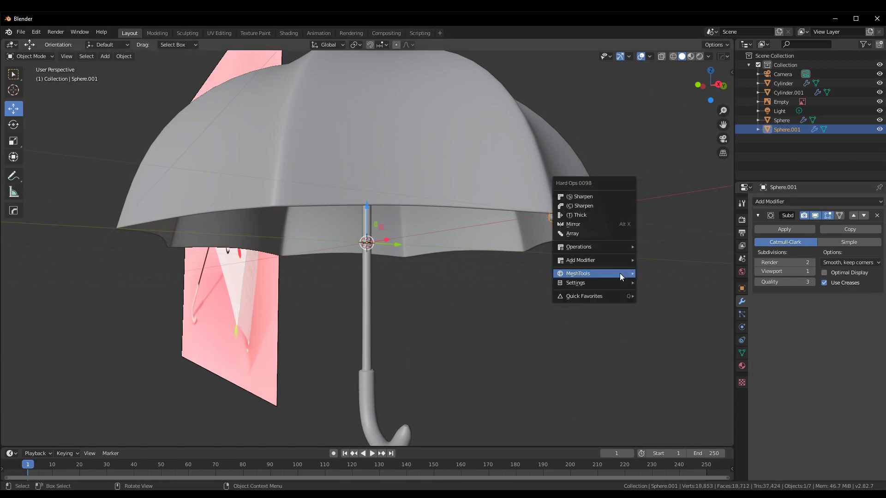
pyautogui.click(675, 379)
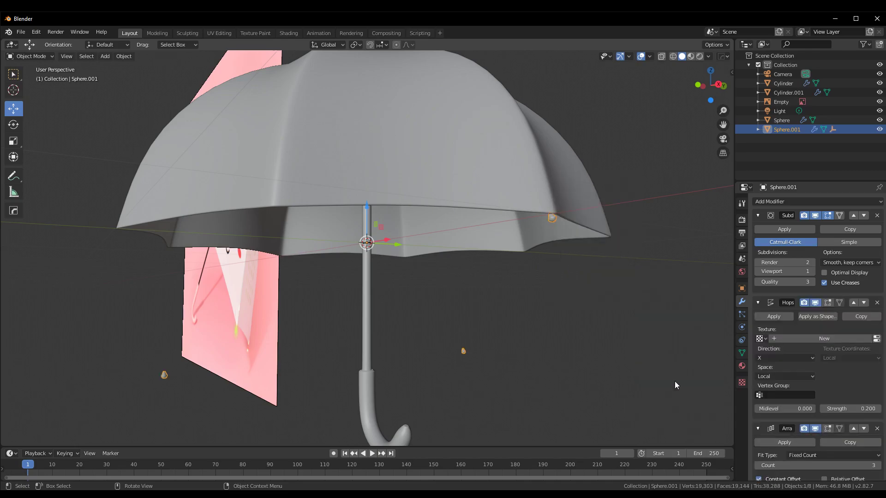
pyautogui.scroll(-3, 675, 381)
pyautogui.scroll(-3, 838, 383)
pyautogui.scroll(1, 851, 409)
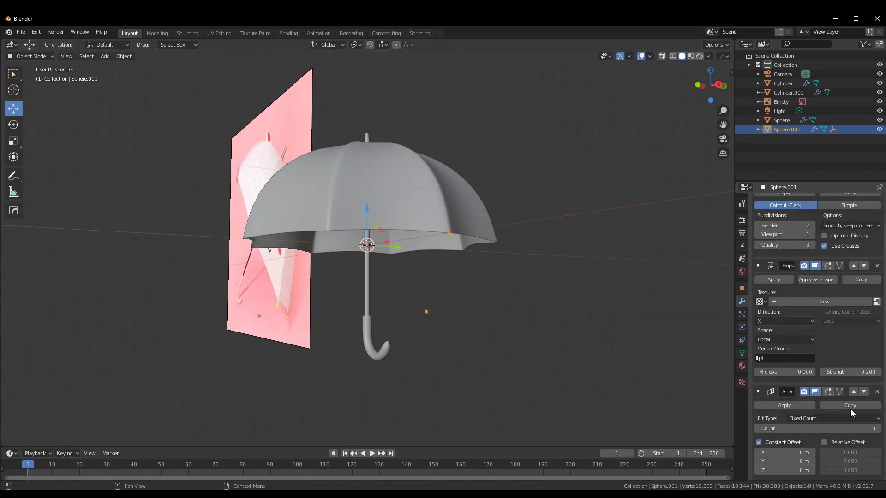
pyautogui.scroll(1, 852, 360)
pyautogui.click(877, 284)
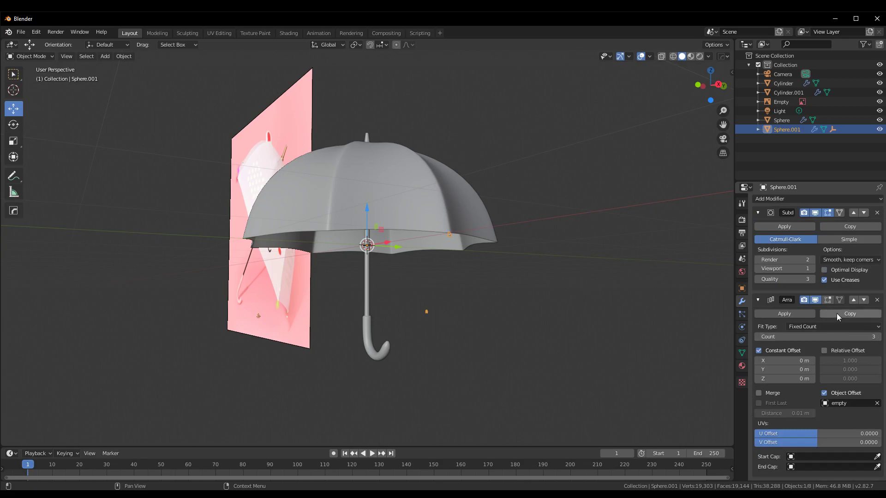
# - Raise the array count to 5 caps and inspect them from under the canopy
pyautogui.moveTo(614, 330)
pyautogui.mouseDown(button='middle')
pyautogui.moveTo(369, 328)
pyautogui.moveTo(455, 339)
pyautogui.moveTo(621, 341)
pyautogui.moveTo(577, 340)
pyautogui.moveTo(585, 326)
pyautogui.moveTo(617, 346)
pyautogui.mouseUp(button='middle')
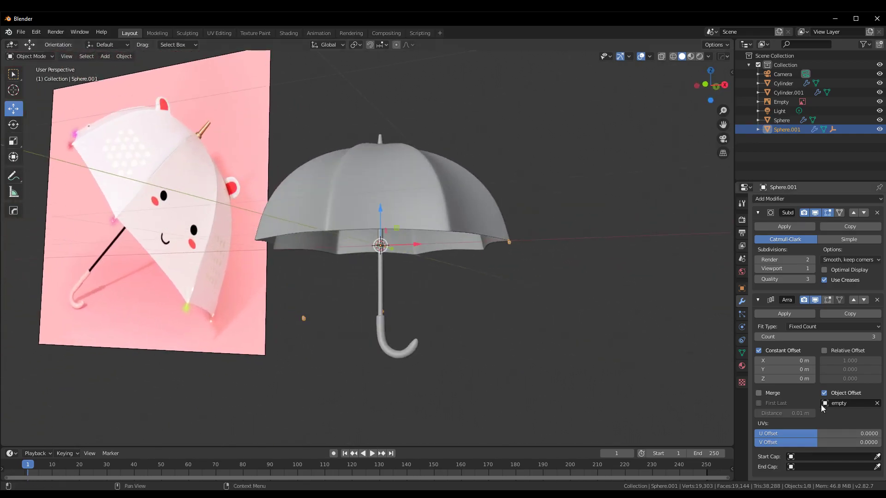
pyautogui.click(882, 342)
pyautogui.moveTo(586, 337)
pyautogui.mouseDown(button='middle')
pyautogui.moveTo(635, 286)
pyautogui.moveTo(676, 345)
pyautogui.mouseUp(button='middle')
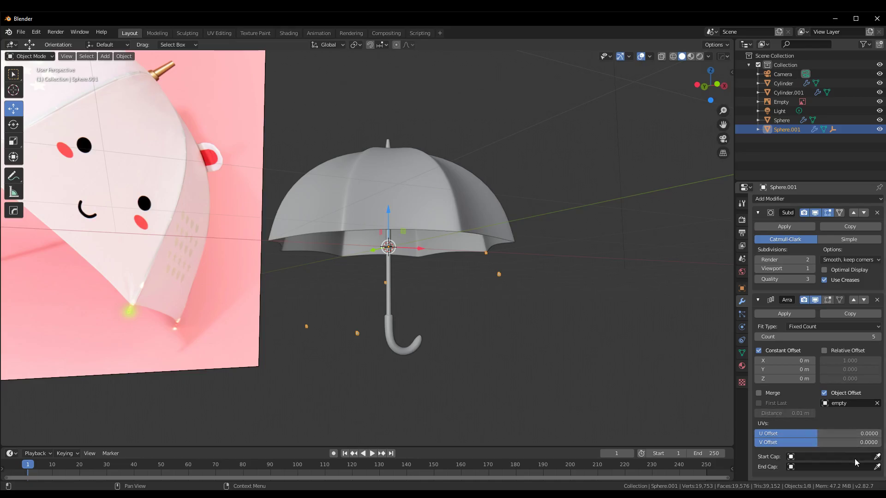
pyautogui.moveTo(570, 377)
pyautogui.mouseDown(button='middle')
pyautogui.moveTo(393, 325)
pyautogui.moveTo(525, 365)
pyautogui.mouseUp(button='middle')
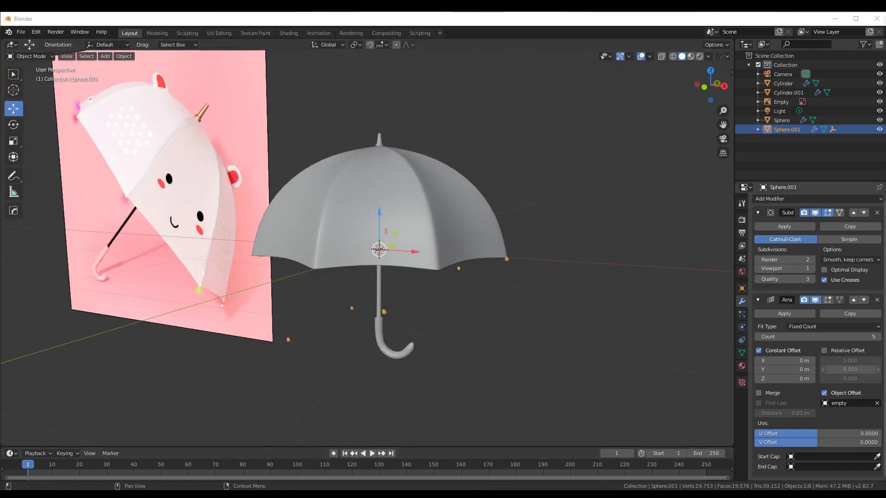
pyautogui.moveTo(537, 295)
pyautogui.mouseDown(button='middle')
pyautogui.moveTo(455, 302)
pyautogui.moveTo(390, 282)
pyautogui.mouseUp(button='middle')
# - Undo an accidental upward move of the cap and switch to top view
pyautogui.moveTo(371, 204); pyautogui.dragTo(373, 167)
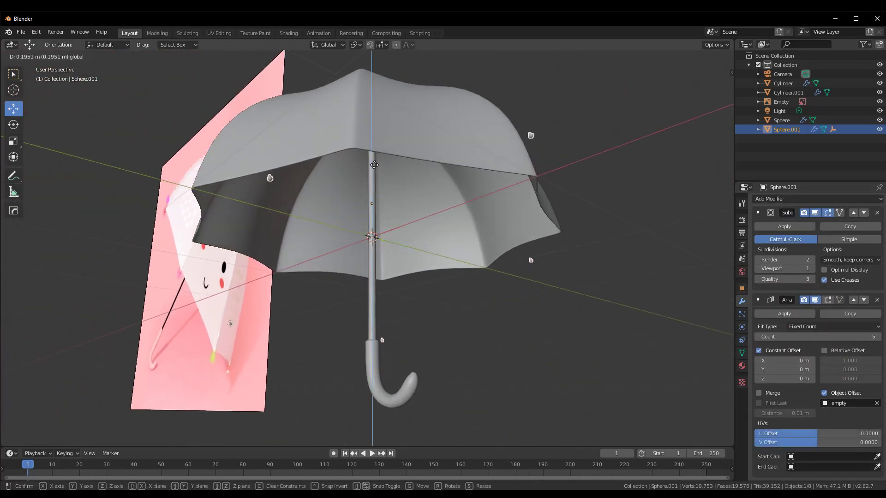
pyautogui.hotkey('ctrl', 'z')
pyautogui.moveTo(512, 292)
pyautogui.mouseDown(button='middle')
pyautogui.moveTo(366, 265)
pyautogui.moveTo(555, 313)
pyautogui.mouseUp(button='middle')
pyautogui.scroll(-1, 555, 314)
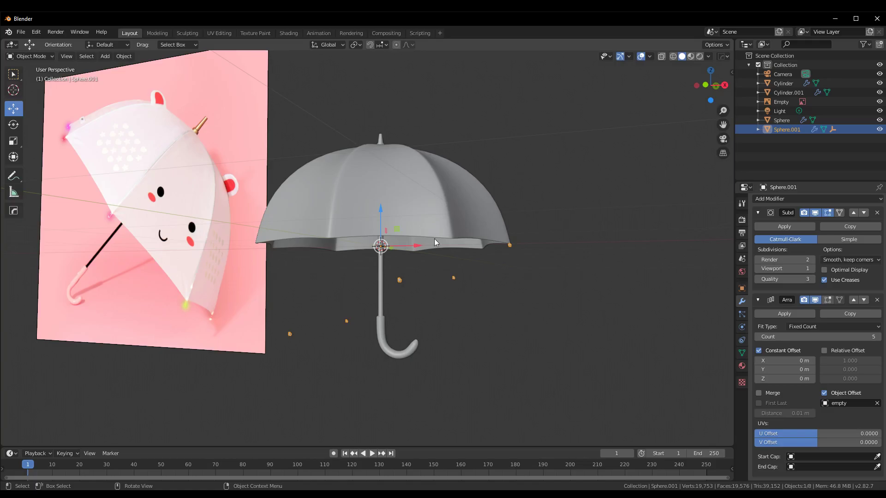
pyautogui.press('KP_5')
pyautogui.press('KP_7')
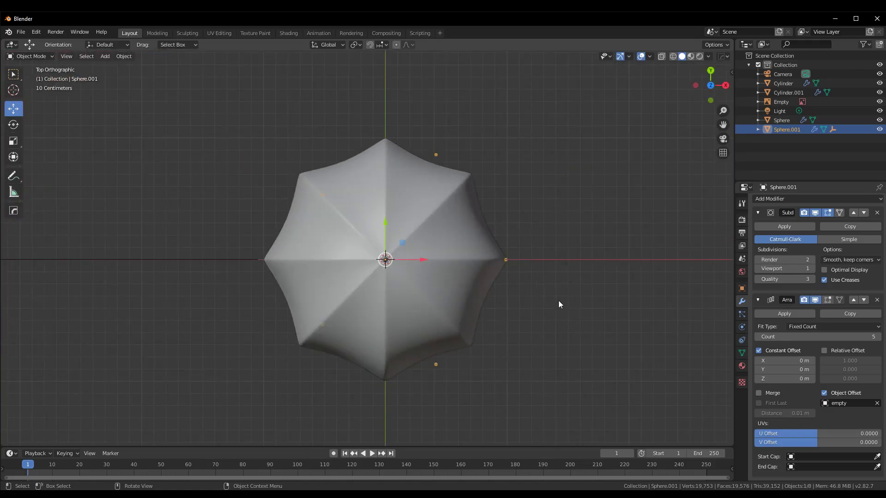
# - Set the cap's Array count to 8, then delete the Array modifier
pyautogui.click(870, 340)
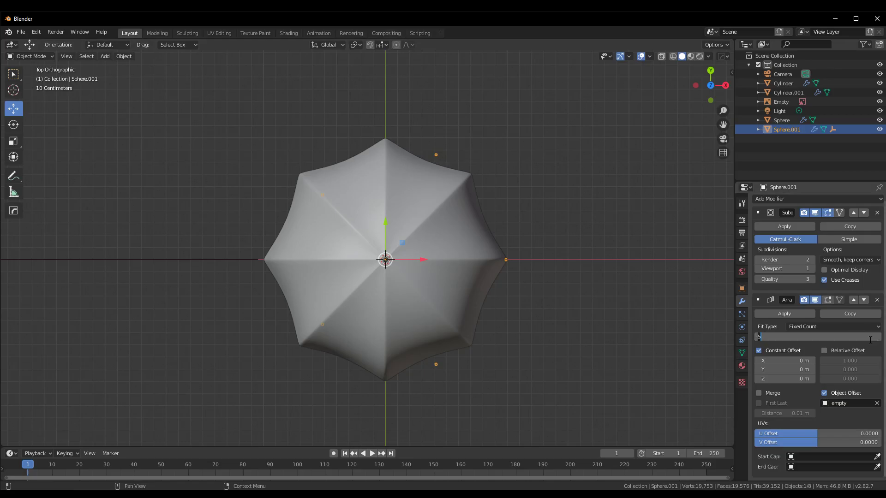
pyautogui.write('8')
pyautogui.press('Return')
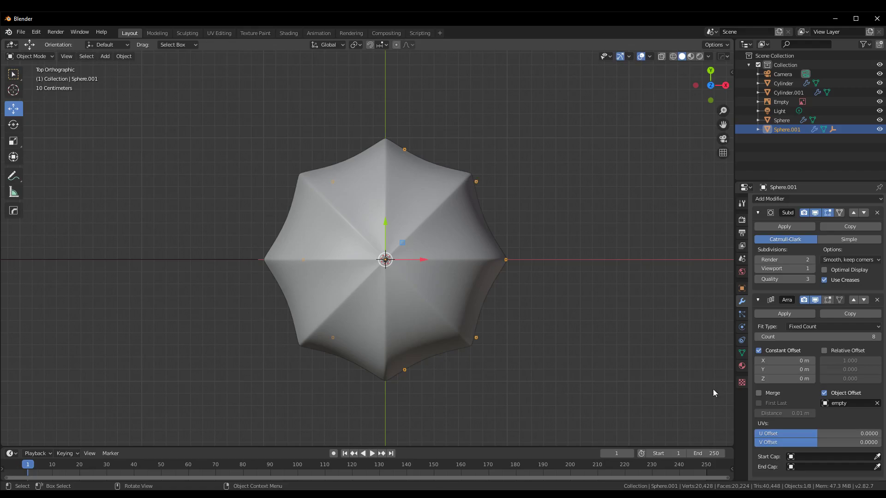
pyautogui.click(878, 300)
pyautogui.moveTo(641, 289)
pyautogui.mouseDown(button='middle')
pyautogui.moveTo(544, 231)
pyautogui.moveTo(536, 273)
pyautogui.moveTo(520, 234)
pyautogui.moveTo(536, 266)
pyautogui.mouseUp(button='middle')
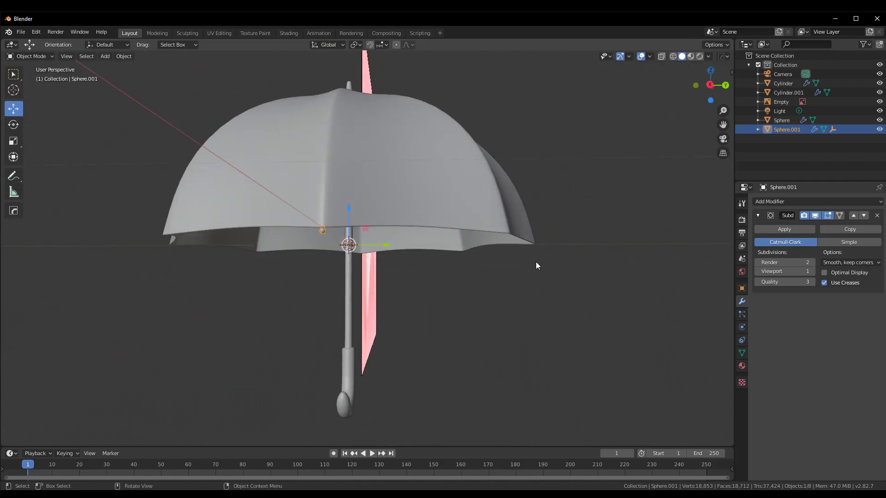
# - In top view, duplicate the cap onto the upper-right rib tip
pyautogui.press('KP_7')
pyautogui.scroll(3, 553, 254)
pyautogui.keyDown('ctrl'); pyautogui.scroll(-3, 553, 221); pyautogui.keyUp('ctrl')
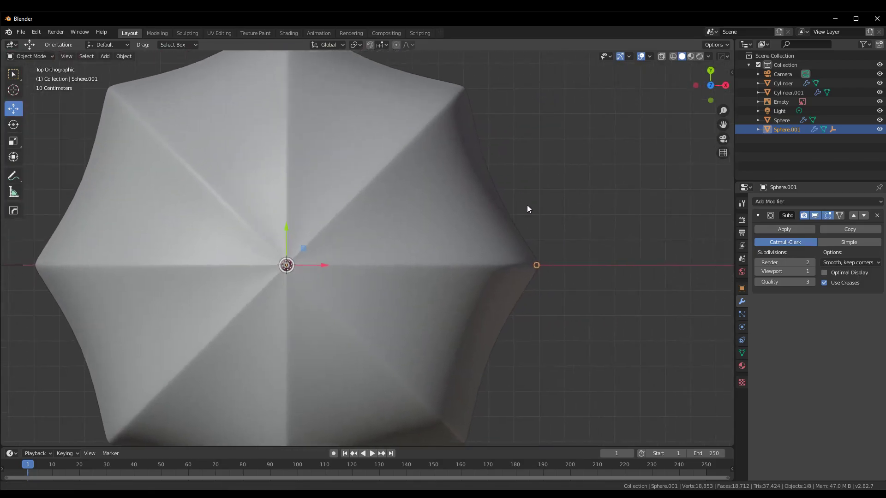
pyautogui.keyDown('shift'); pyautogui.moveTo(528, 205); pyautogui.dragTo(515, 209, button='middle'); pyautogui.keyUp('shift')
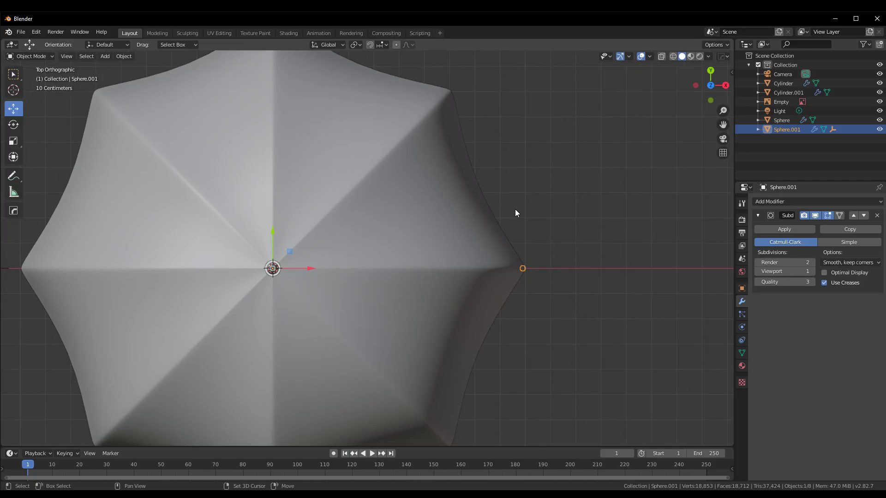
pyautogui.hotkey('shift', 'd')
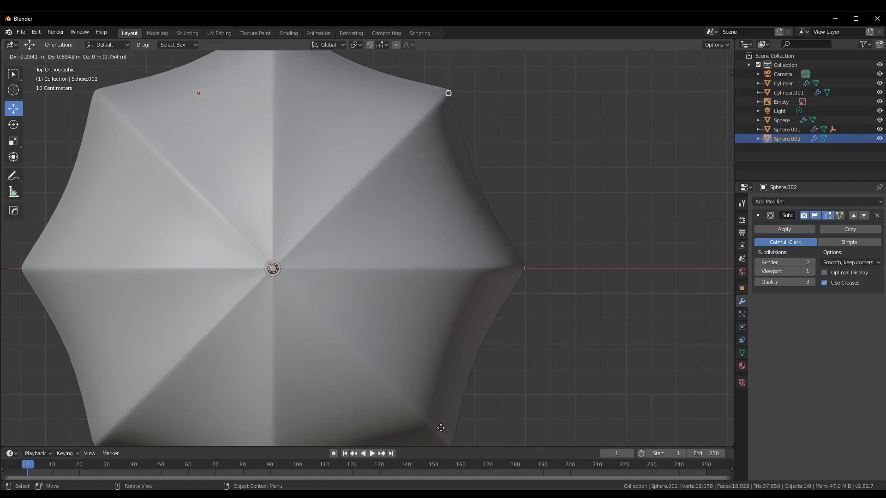
pyautogui.click(439, 427)
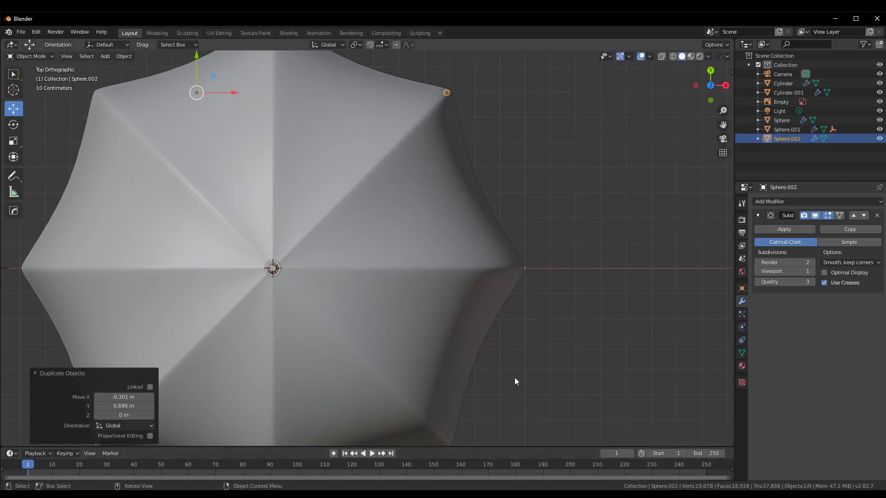
# - Duplicate the cap again onto the top rib tip and check it in perspective
pyautogui.scroll(-2, 514, 377)
pyautogui.keyDown('shift'); pyautogui.moveTo(514, 252); pyautogui.dragTo(568, 313, button='middle'); pyautogui.keyUp('shift')
pyautogui.hotkey('shift', 'd')
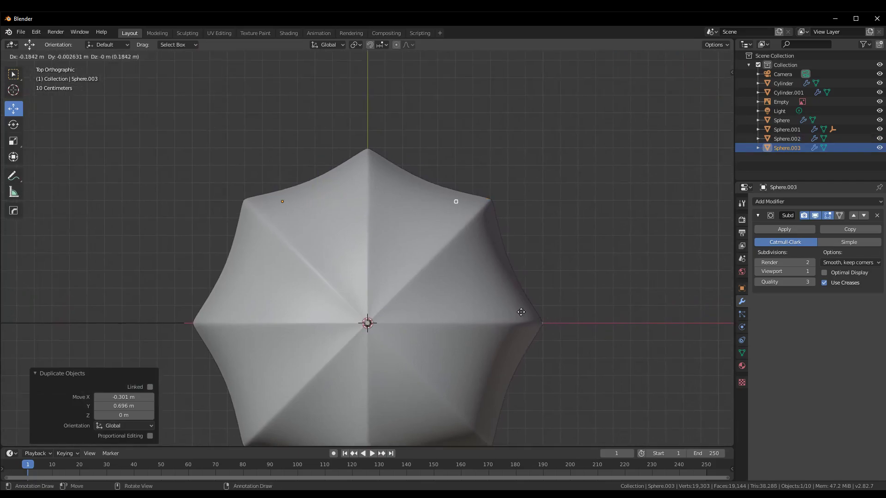
pyautogui.click(439, 264)
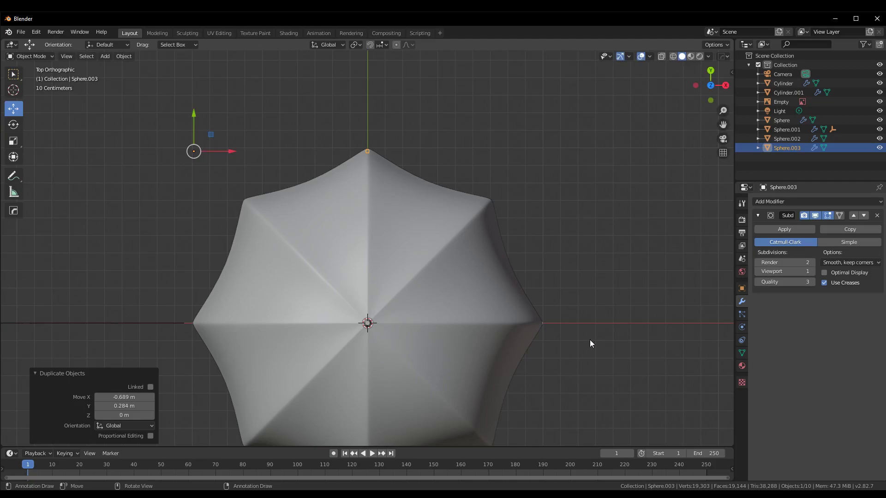
pyautogui.moveTo(589, 340)
pyautogui.mouseDown(button='middle')
pyautogui.moveTo(566, 314)
pyautogui.moveTo(560, 247)
pyautogui.mouseUp(button='middle')
pyautogui.click(575, 286)
pyautogui.moveTo(575, 286); pyautogui.dragTo(411, 313, button='middle')
pyautogui.moveTo(382, 309)
pyautogui.mouseDown(button='middle')
pyautogui.moveTo(522, 298)
pyautogui.moveTo(437, 320)
pyautogui.moveTo(508, 331)
pyautogui.moveTo(538, 316)
pyautogui.moveTo(475, 329)
pyautogui.mouseUp(button='middle')
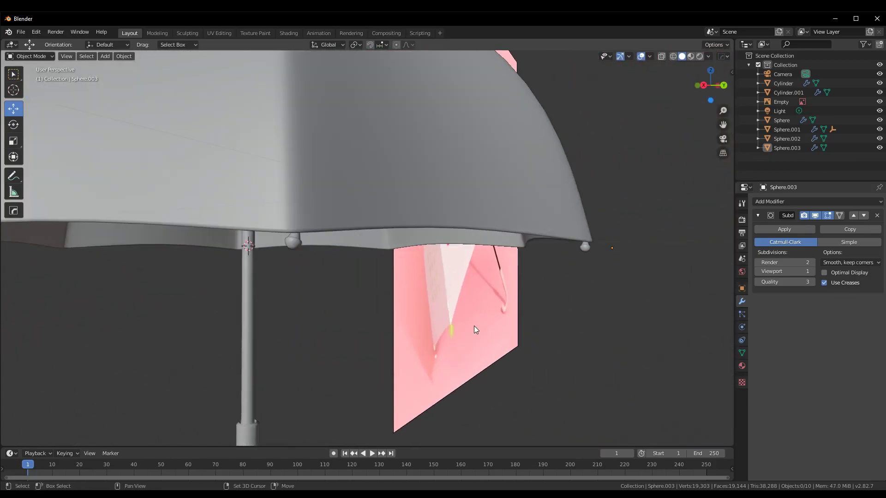
# - Set Sphere.002's origin to its geometry, undoing an accidental Geometry to Origin
pyautogui.click(313, 250)
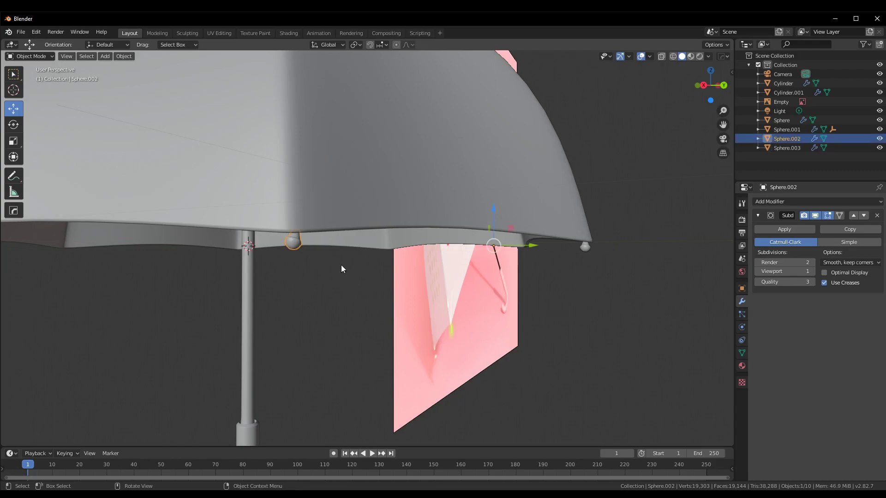
pyautogui.moveTo(341, 265)
pyautogui.mouseDown(button='middle')
pyautogui.moveTo(373, 283)
pyautogui.moveTo(526, 289)
pyautogui.moveTo(518, 323)
pyautogui.moveTo(317, 234)
pyautogui.mouseUp(button='middle')
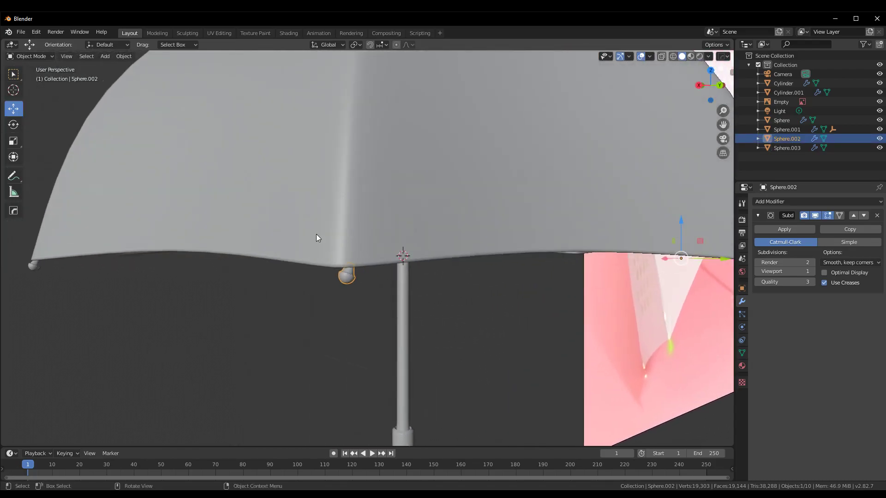
pyautogui.click(133, 57)
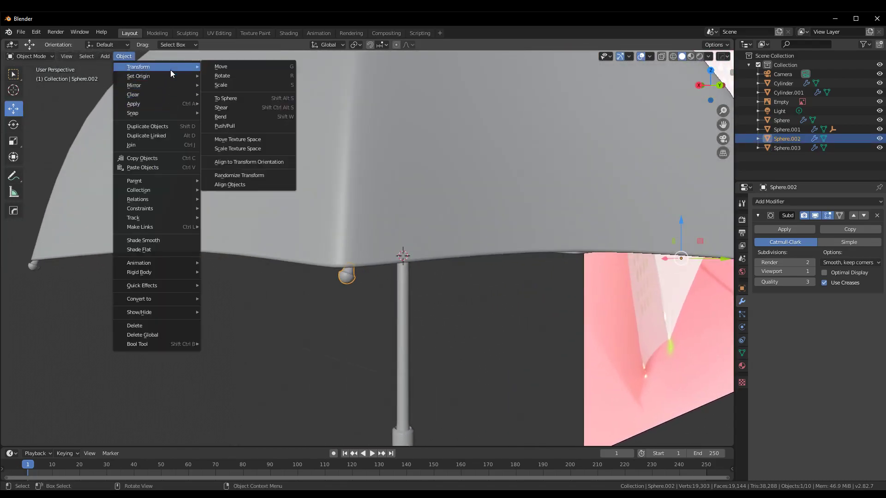
pyautogui.moveTo(139, 76)
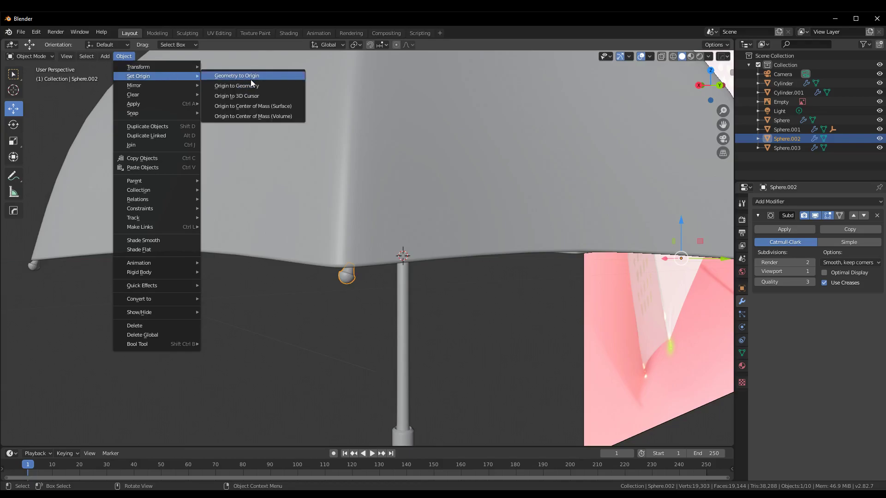
pyautogui.click(251, 84)
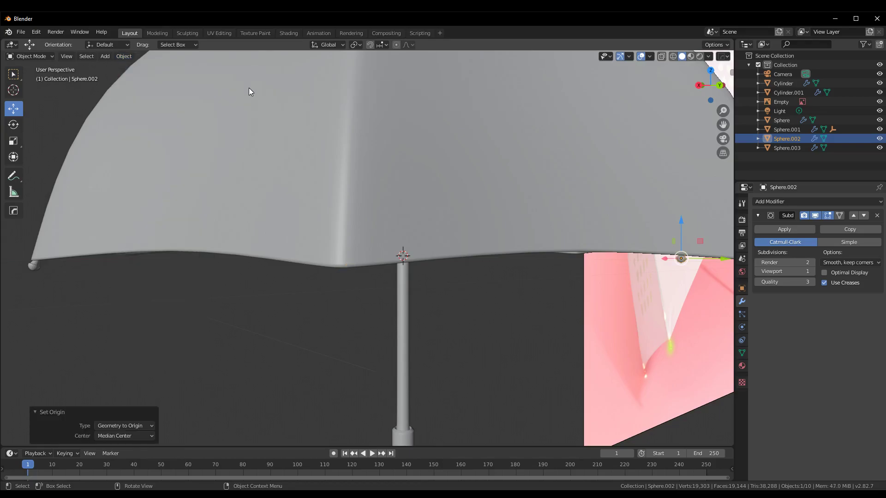
pyautogui.hotkey('ctrl', 'z')
pyautogui.click(128, 56)
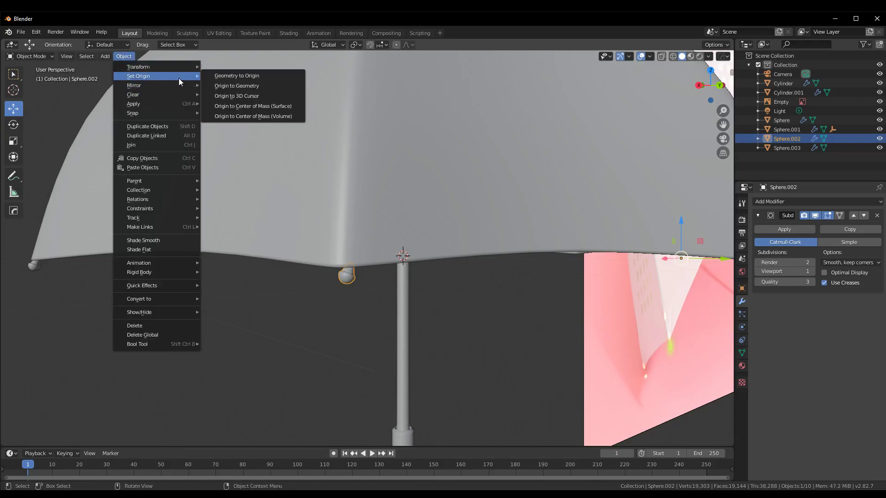
pyautogui.click(245, 88)
pyautogui.scroll(1, 417, 217)
pyautogui.moveTo(427, 237); pyautogui.dragTo(454, 244, button='middle')
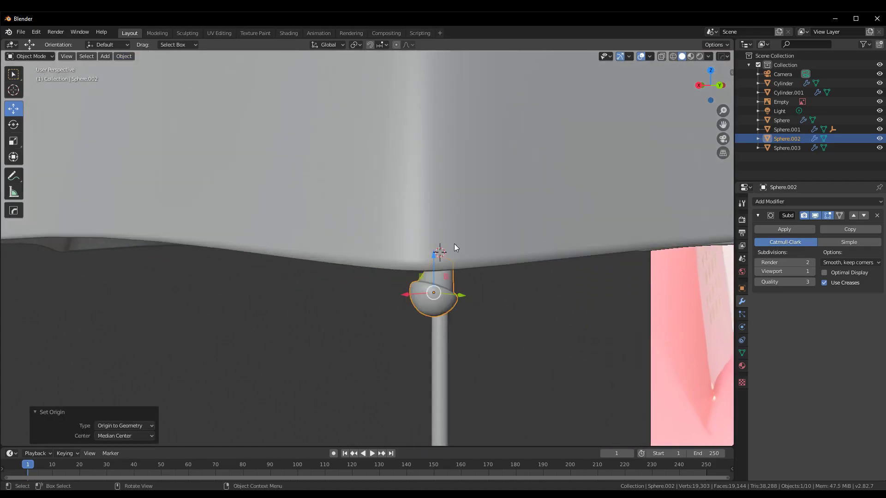
# - Tilt the Sphere.002 cap with the Rotate tool gizmo
pyautogui.click(13, 126)
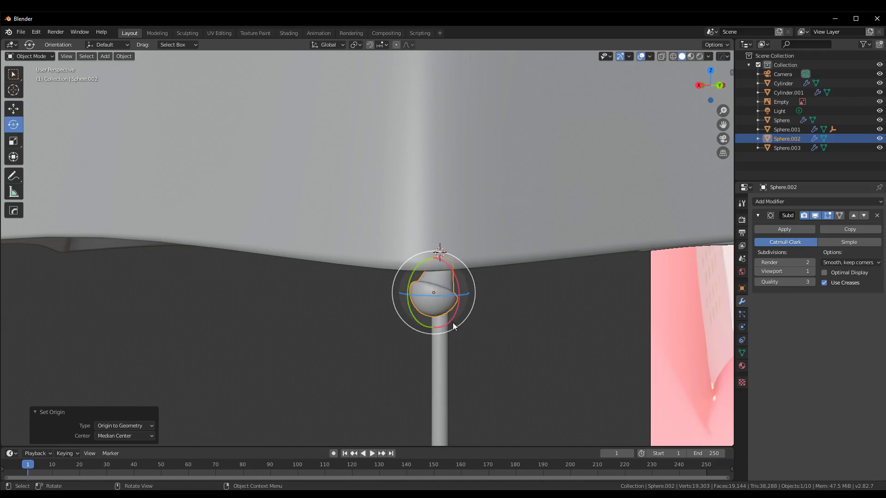
pyautogui.moveTo(453, 323); pyautogui.dragTo(476, 306)
pyautogui.moveTo(477, 306)
pyautogui.mouseDown(button='middle')
pyautogui.moveTo(502, 278)
pyautogui.moveTo(569, 293)
pyautogui.moveTo(588, 285)
pyautogui.moveTo(595, 248)
pyautogui.moveTo(638, 228)
pyautogui.moveTo(563, 268)
pyautogui.mouseUp(button='middle')
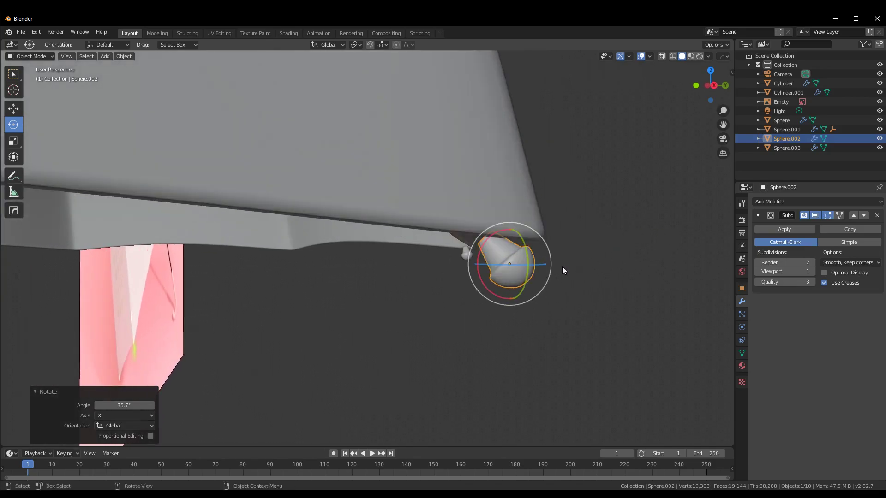
pyautogui.moveTo(546, 247); pyautogui.dragTo(539, 268)
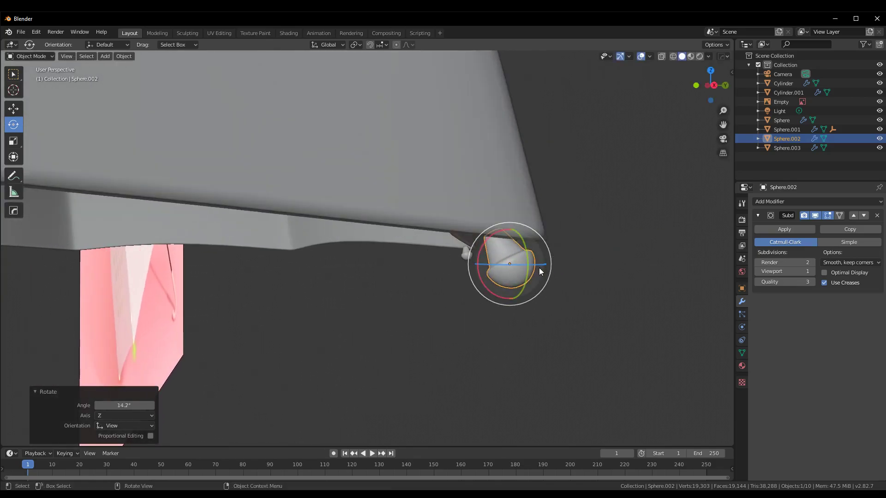
# - Slide Sphere.002 along Y toward the rib tip with the Move tool
pyautogui.click(13, 108)
pyautogui.click(601, 263)
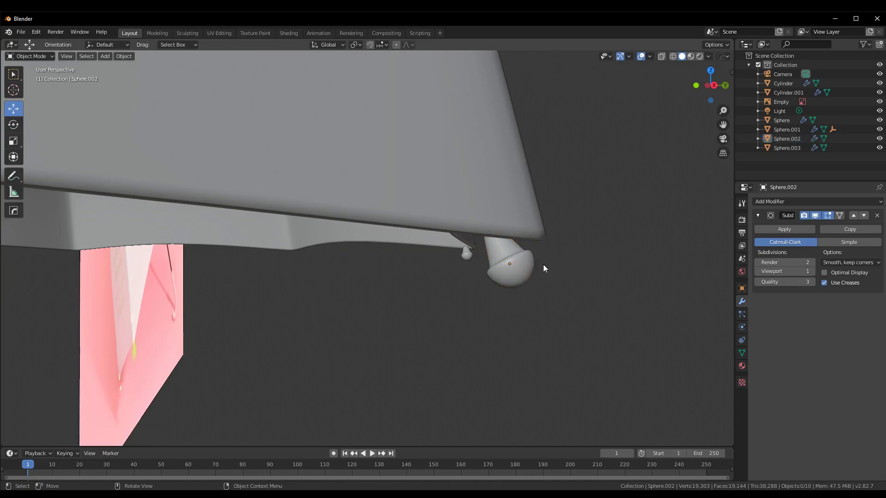
pyautogui.click(522, 268)
pyautogui.moveTo(547, 265); pyautogui.dragTo(574, 266)
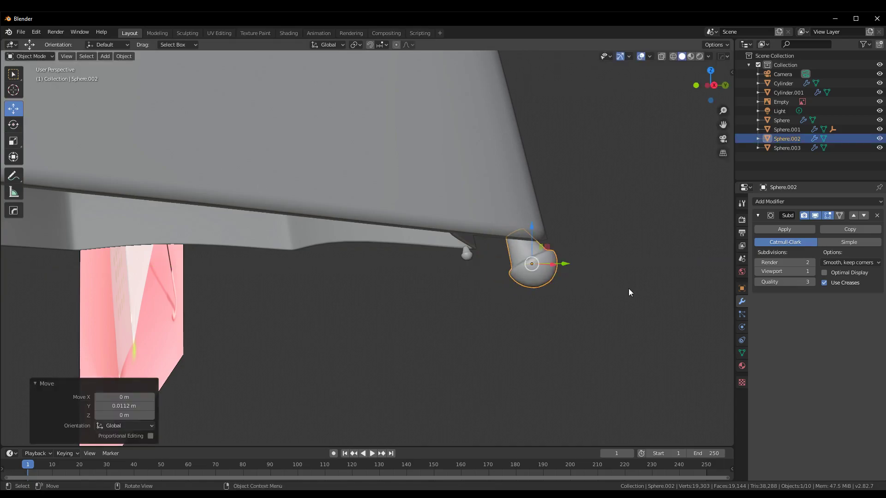
pyautogui.moveTo(629, 288)
pyautogui.mouseDown(button='middle')
pyautogui.moveTo(547, 331)
pyautogui.moveTo(227, 356)
pyautogui.mouseUp(button='middle')
pyautogui.click(616, 302)
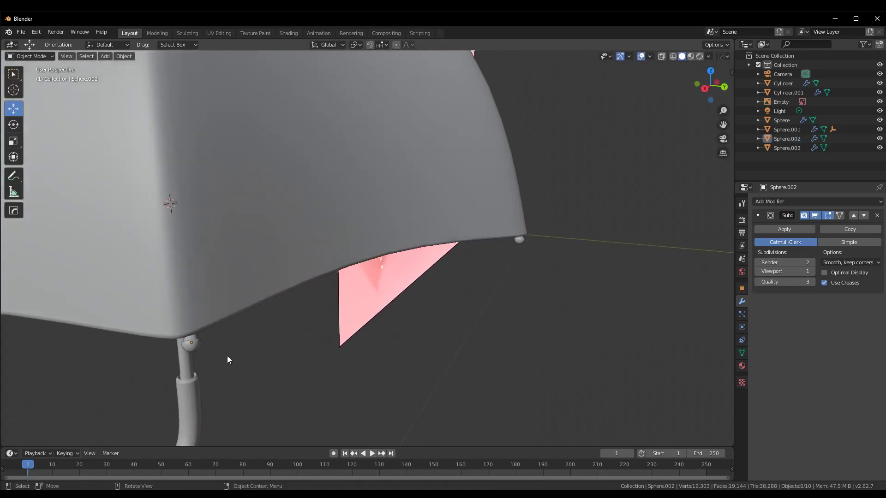
pyautogui.click(206, 350)
pyautogui.moveTo(221, 353); pyautogui.dragTo(179, 352)
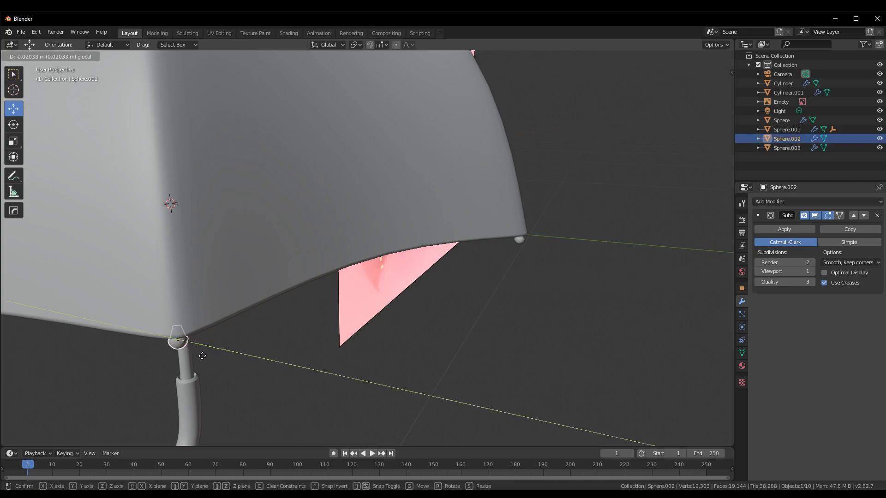
pyautogui.moveTo(179, 353); pyautogui.dragTo(291, 411, button='middle')
# - Switch to top orthographic view with wireframe shading, zoomed in on the sphere
pyautogui.press('KP_7')
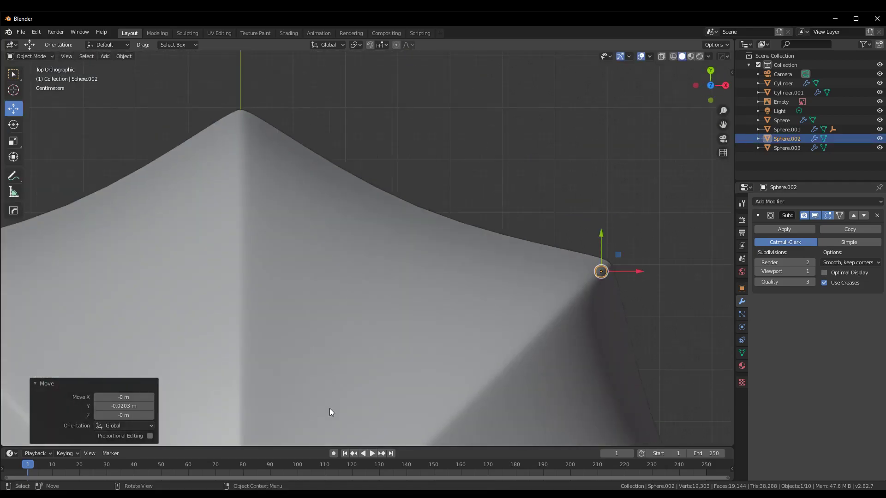
pyautogui.press('z')
pyautogui.click(513, 308)
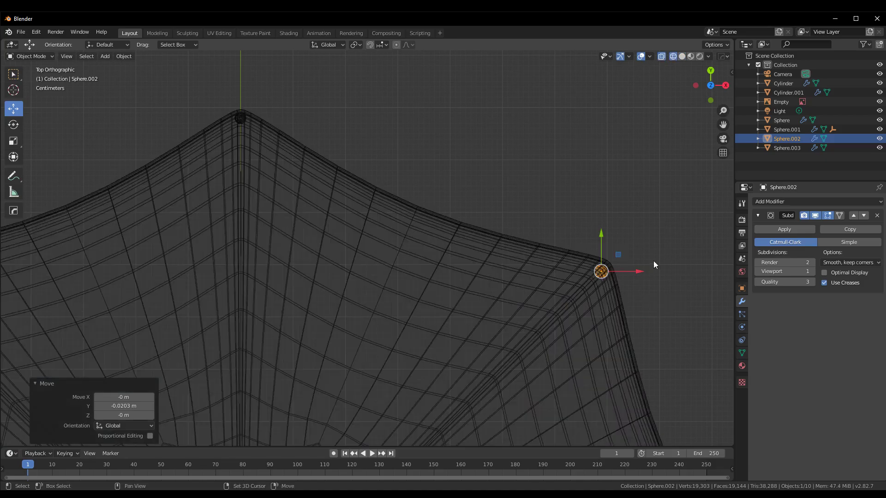
pyautogui.scroll(1, 653, 262)
pyautogui.keyDown('shift'); pyautogui.moveTo(653, 262); pyautogui.dragTo(492, 259, button='middle'); pyautogui.keyUp('shift')
pyautogui.scroll(2, 382, 234)
pyautogui.scroll(2, 464, 271)
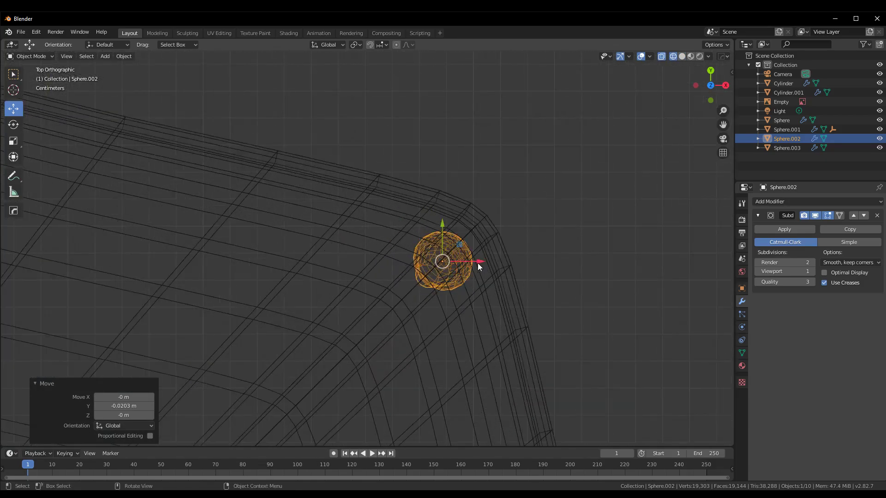
# - Nudge the sphere along Y until it sits on the rib-tip corner
pyautogui.moveTo(478, 263); pyautogui.dragTo(496, 262)
pyautogui.press('g')
pyautogui.press('y')
pyautogui.click(503, 226)
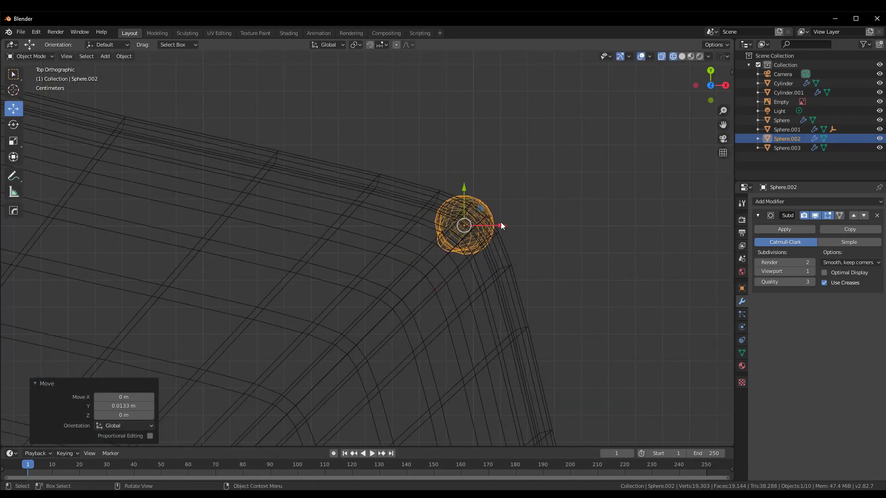
pyautogui.press('g')
pyautogui.press('x')
pyautogui.press('Escape')
# - Select the small cap sphere at the canopy's top corner
pyautogui.click(585, 262)
pyautogui.scroll(-1, 582, 263)
pyautogui.scroll(-2, 563, 290)
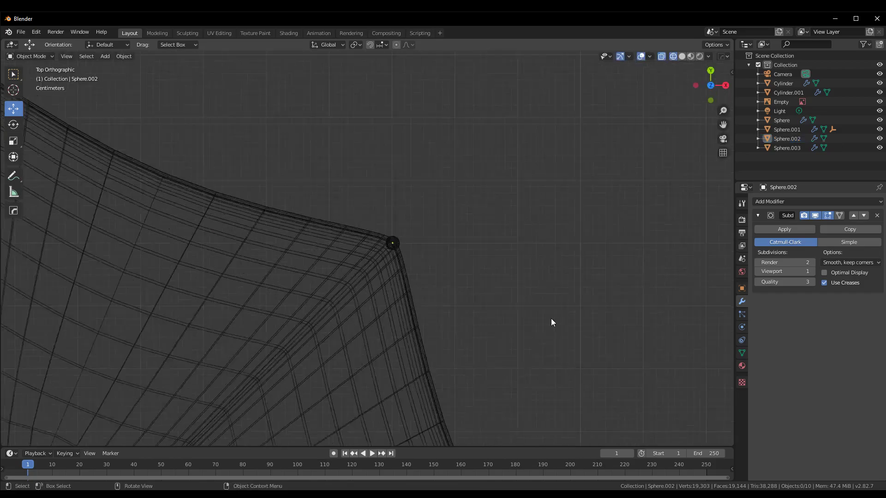
pyautogui.scroll(-3, 462, 268)
pyautogui.keyDown('shift'); pyautogui.moveTo(358, 211); pyautogui.dragTo(516, 253, button='middle'); pyautogui.keyUp('shift')
pyautogui.scroll(2, 480, 249)
pyautogui.scroll(2, 443, 268)
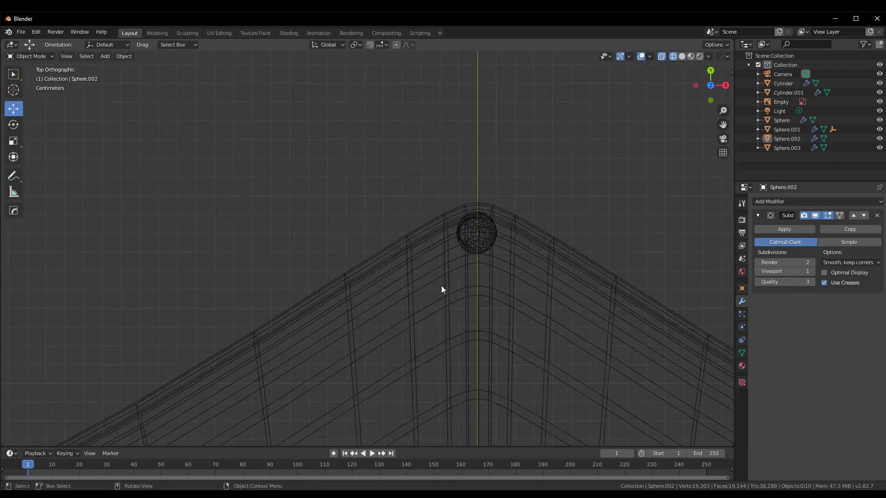
pyautogui.scroll(4, 462, 277)
pyautogui.click(607, 227)
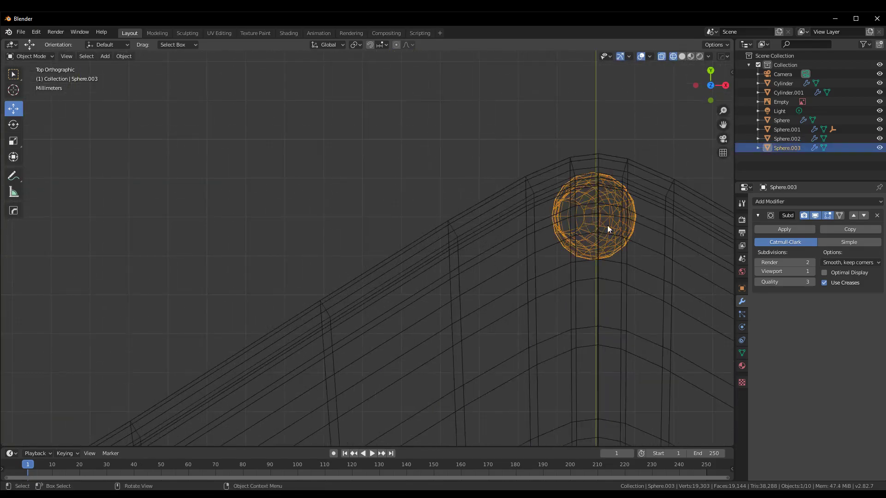
# - Set the Sphere.003 cap's origin to its geometry
pyautogui.click(13, 125)
pyautogui.scroll(-2, 585, 201)
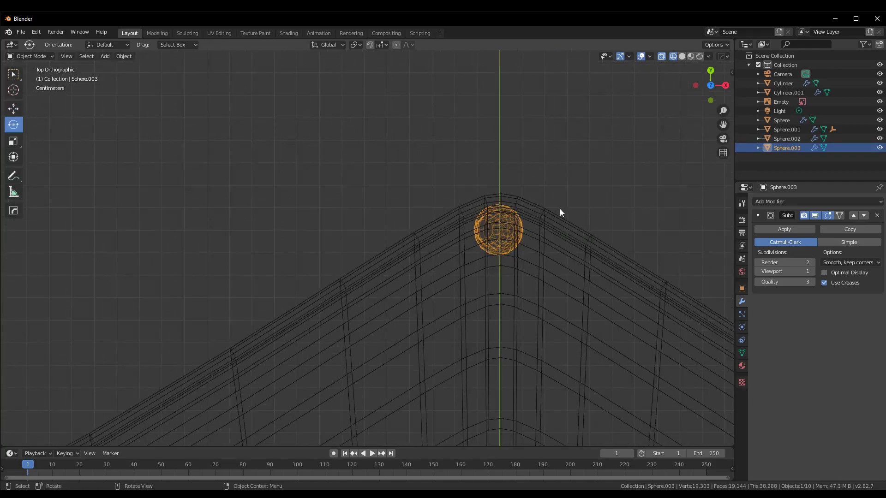
pyautogui.moveTo(560, 211)
pyautogui.mouseDown(button='middle')
pyautogui.moveTo(290, 248)
pyautogui.moveTo(281, 207)
pyautogui.mouseUp(button='middle')
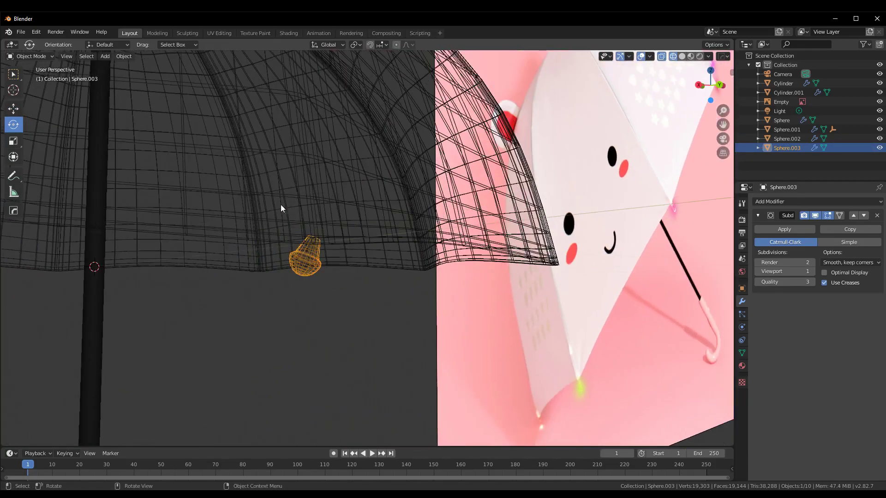
pyautogui.click(121, 56)
pyautogui.moveTo(156, 75)
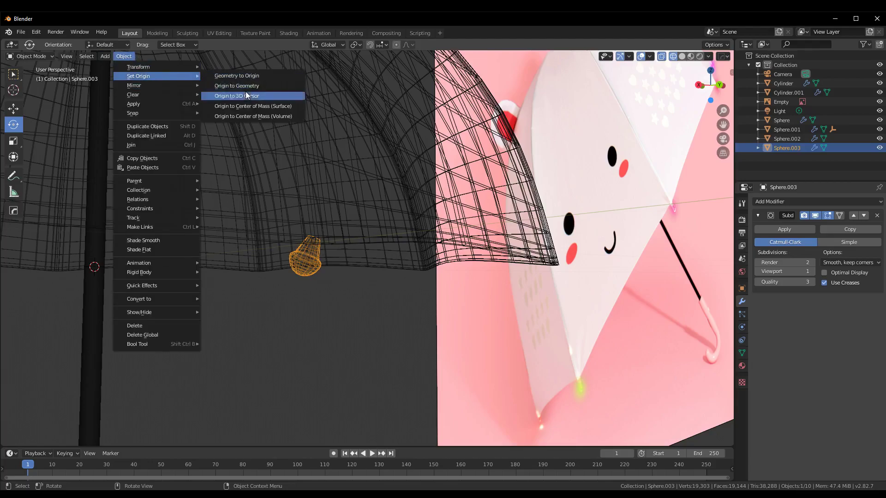
pyautogui.click(237, 86)
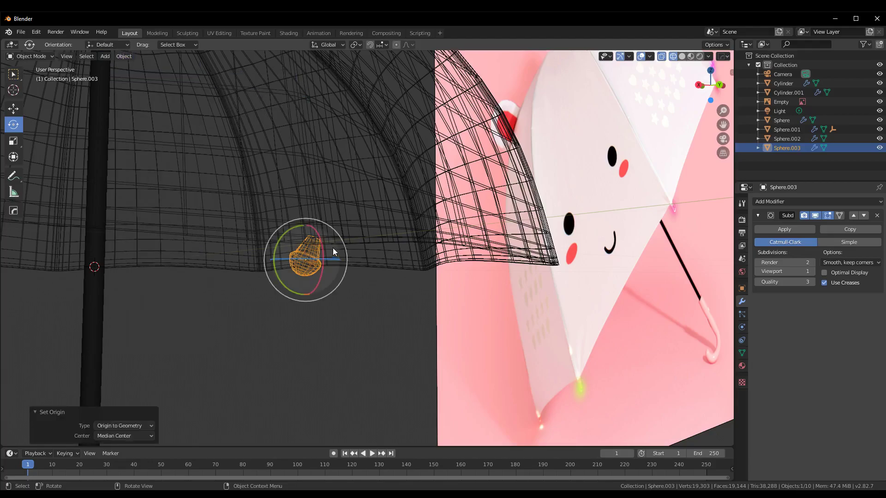
# - Tilt the cap around its Y and X axes to match the rib tip
pyautogui.moveTo(287, 283); pyautogui.dragTo(308, 290)
pyautogui.moveTo(325, 251); pyautogui.dragTo(331, 286)
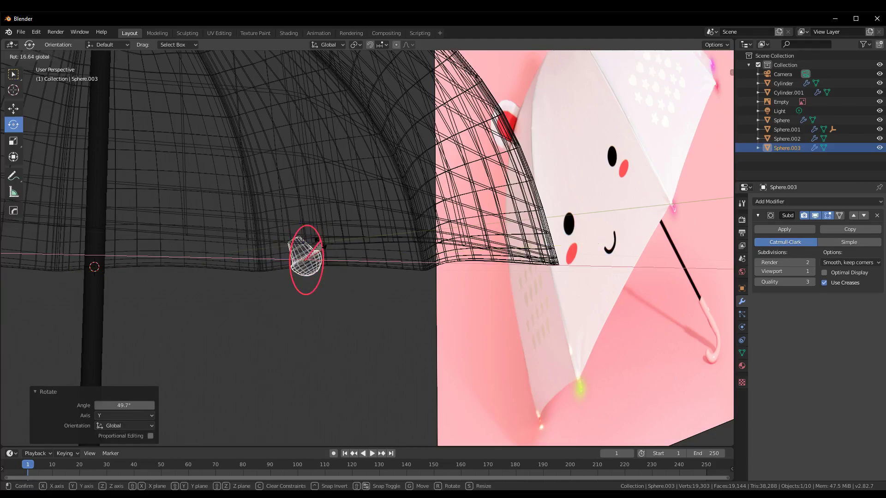
pyautogui.moveTo(331, 289)
pyautogui.mouseDown(button='middle')
pyautogui.moveTo(320, 325)
pyautogui.moveTo(264, 275)
pyautogui.mouseUp(button='middle')
pyautogui.moveTo(264, 274)
pyautogui.mouseDown()
pyautogui.moveTo(276, 241)
pyautogui.moveTo(289, 238)
pyautogui.mouseUp()
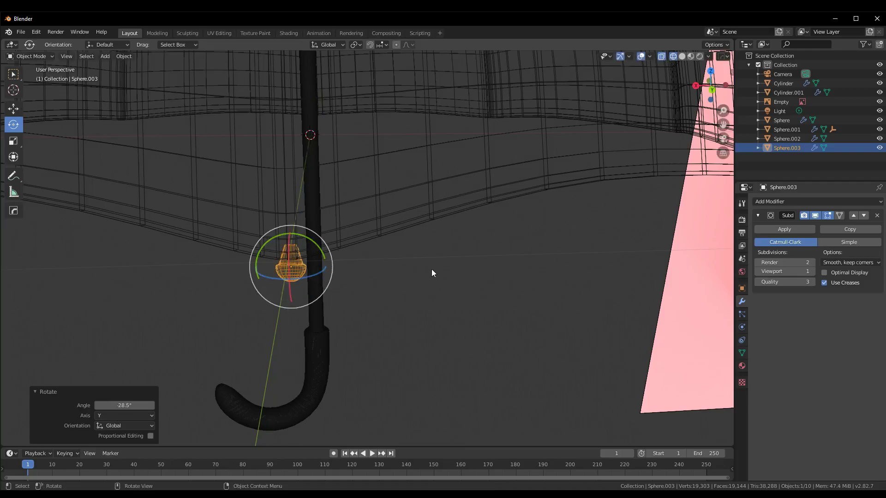
pyautogui.press('KP_7')
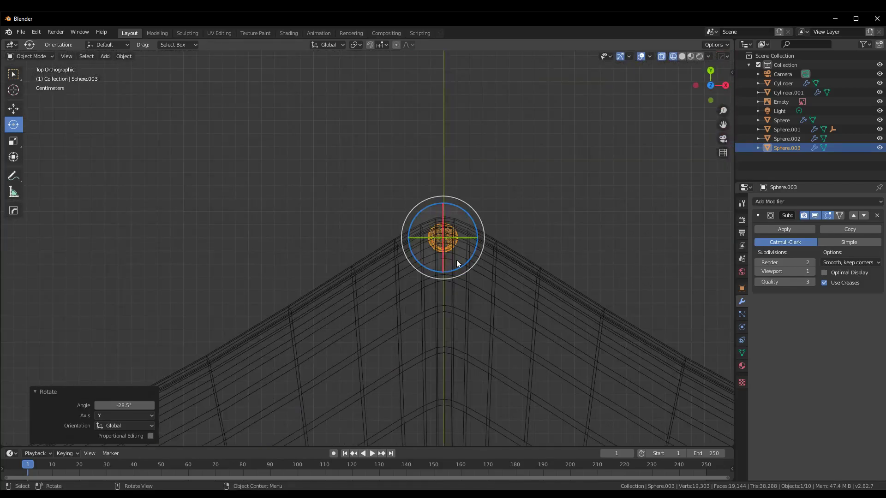
pyautogui.scroll(2, 522, 247)
pyautogui.scroll(2, 491, 212)
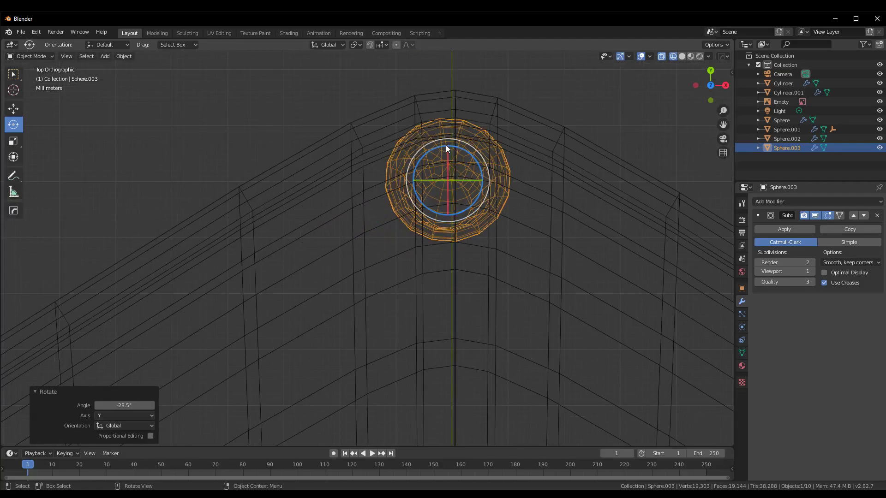
pyautogui.moveTo(447, 162); pyautogui.dragTo(450, 138)
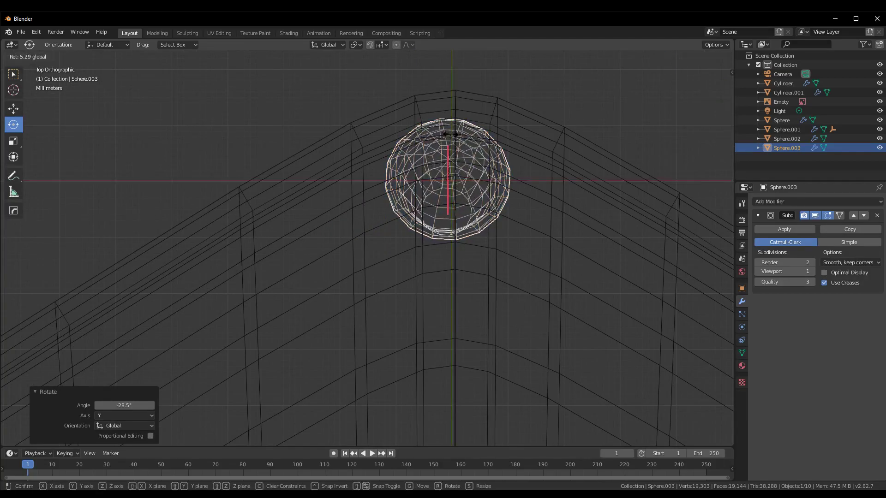
pyautogui.moveTo(450, 139); pyautogui.dragTo(607, 190)
# - Return the viewport to solid shading and reselect the cap
pyautogui.scroll(-2, 608, 191)
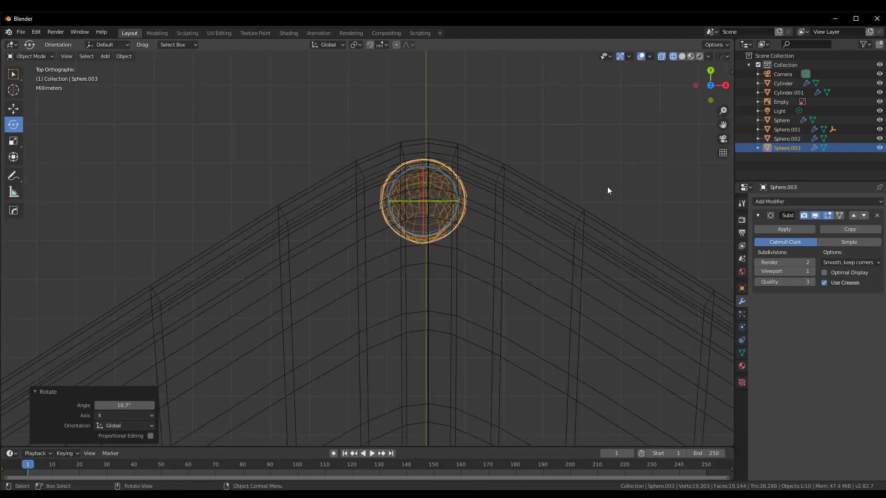
pyautogui.moveTo(607, 191)
pyautogui.mouseDown(button='middle')
pyautogui.moveTo(451, 308)
pyautogui.moveTo(455, 366)
pyautogui.mouseUp(button='middle')
pyautogui.click(455, 366)
pyautogui.press('z')
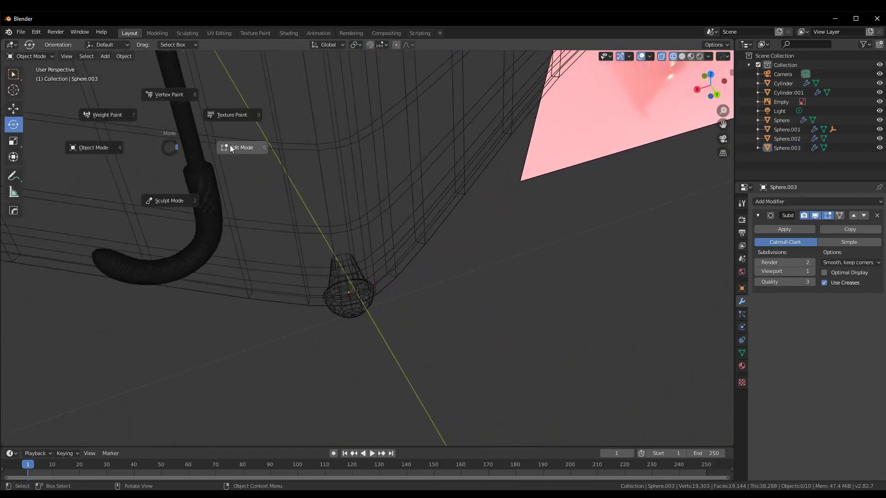
pyautogui.click(372, 320)
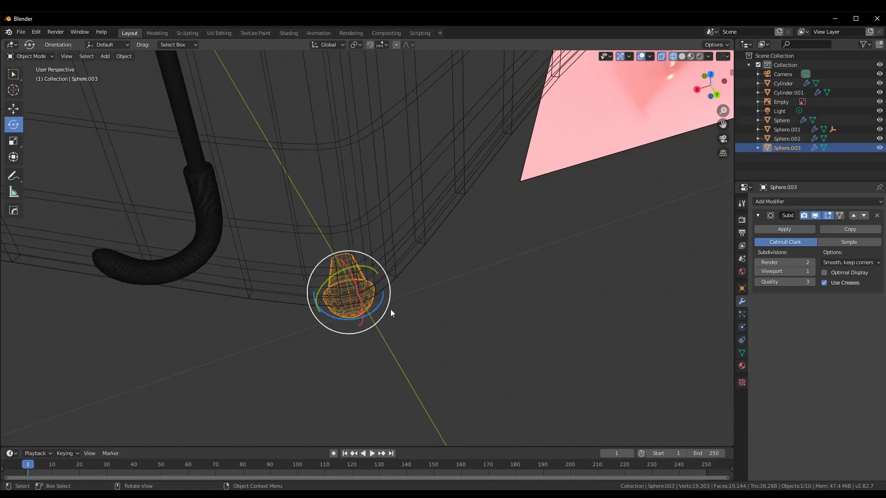
pyautogui.press('z')
pyautogui.click(477, 328)
pyautogui.moveTo(477, 328); pyautogui.dragTo(533, 297, button='middle')
pyautogui.click(536, 300)
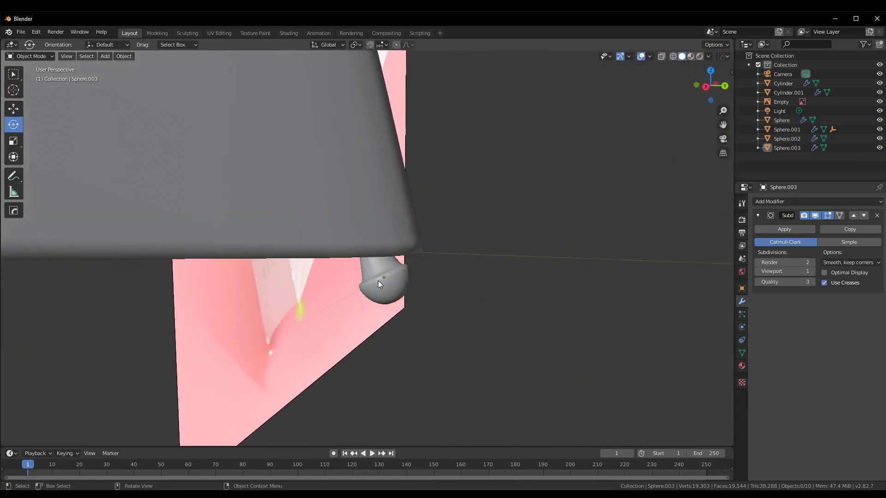
pyautogui.click(378, 281)
# - Slide the cap about 0.0085 m along Y onto the right rib tip
pyautogui.click(16, 108)
pyautogui.moveTo(426, 277); pyautogui.dragTo(445, 275)
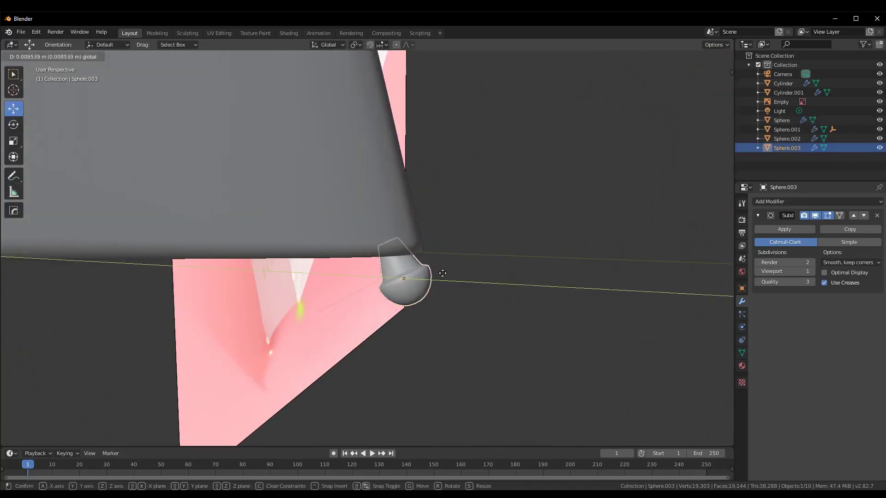
pyautogui.click(540, 281)
pyautogui.scroll(-5, 394, 326)
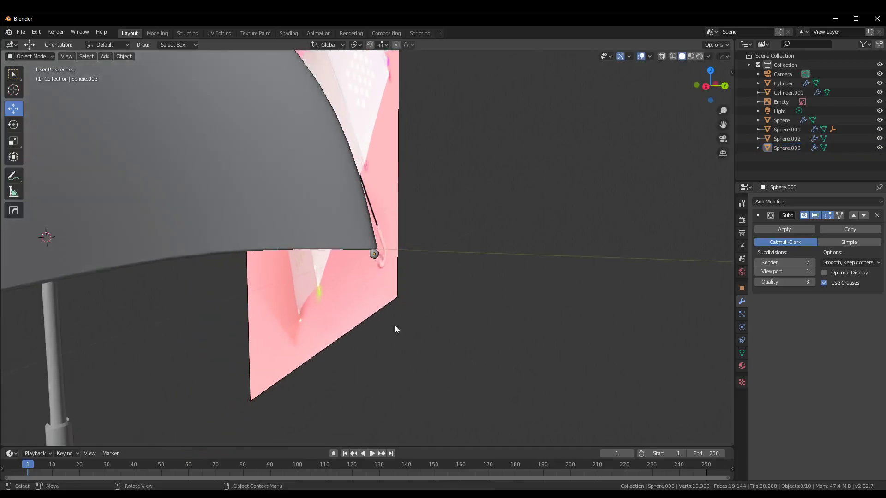
pyautogui.moveTo(395, 325)
pyautogui.mouseDown(button='middle')
pyautogui.moveTo(375, 332)
pyautogui.moveTo(410, 342)
pyautogui.moveTo(424, 334)
pyautogui.moveTo(399, 266)
pyautogui.moveTo(376, 276)
pyautogui.moveTo(325, 344)
pyautogui.moveTo(466, 356)
pyautogui.moveTo(468, 367)
pyautogui.moveTo(478, 279)
pyautogui.moveTo(409, 195)
pyautogui.moveTo(381, 178)
pyautogui.mouseUp(button='middle')
pyautogui.scroll(-2, 424, 334)
pyautogui.press('KP_7')
pyautogui.scroll(-1, 469, 367)
pyautogui.scroll(3, 339, 276)
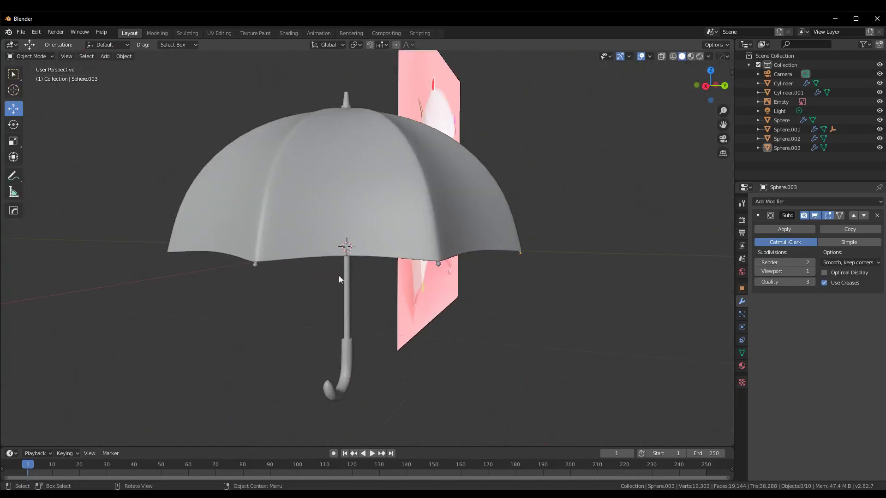
# - Select Sphere.001–.003 and duplicate them mirrored at scale -1 to the opposite side
pyautogui.click(256, 267)
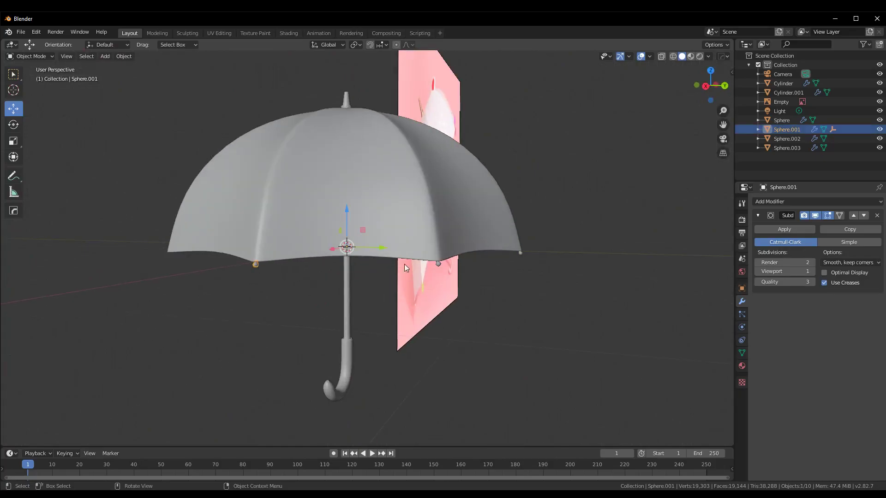
pyautogui.keyDown('shift'); pyautogui.click(440, 265); pyautogui.keyUp('shift')
pyautogui.keyDown('shift'); pyautogui.click(512, 249); pyautogui.keyUp('shift')
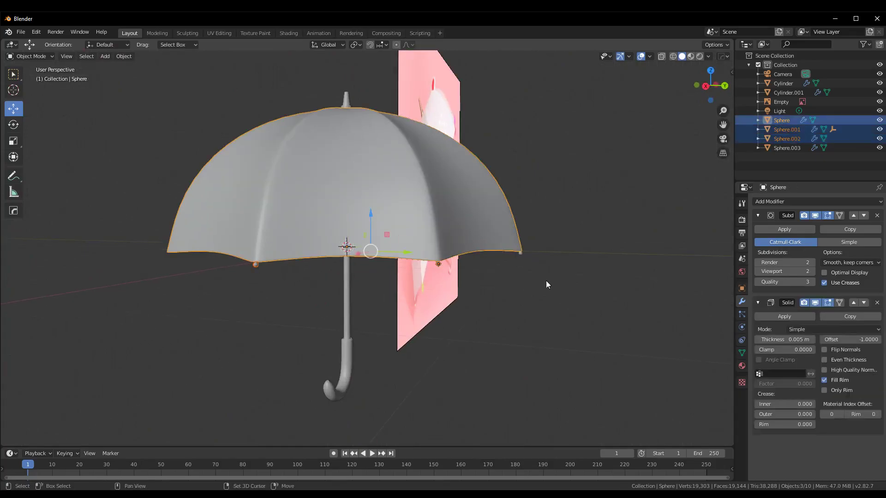
pyautogui.click(520, 254)
pyautogui.keyDown('shift'); pyautogui.click(438, 264); pyautogui.keyUp('shift')
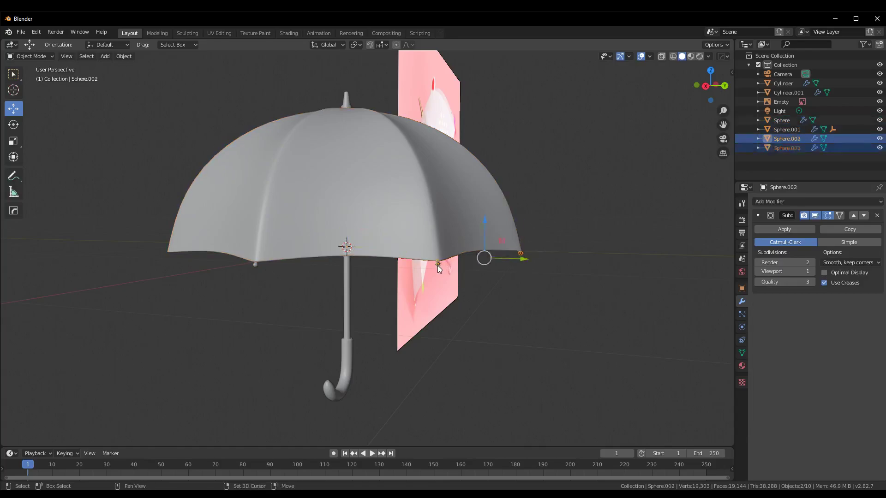
pyautogui.keyDown('shift'); pyautogui.click(257, 265); pyautogui.keyUp('shift')
pyautogui.moveTo(259, 266); pyautogui.dragTo(337, 320, button='middle')
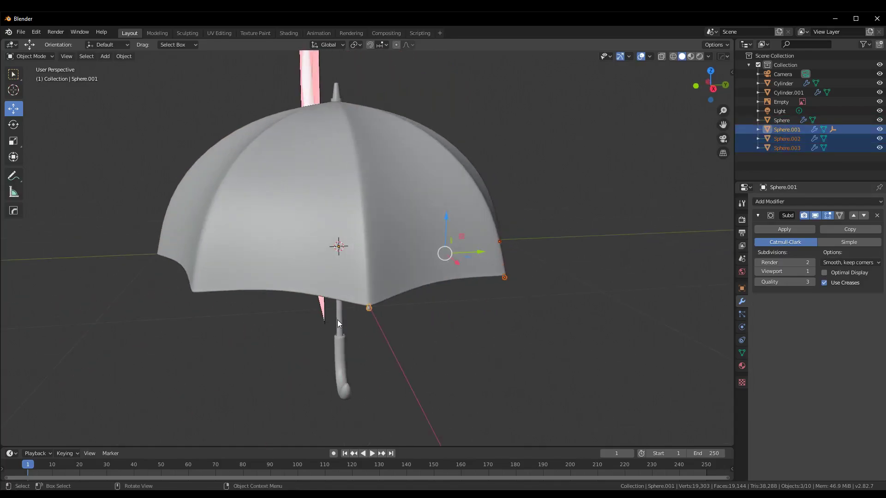
pyautogui.hotkey('shift', 'd')
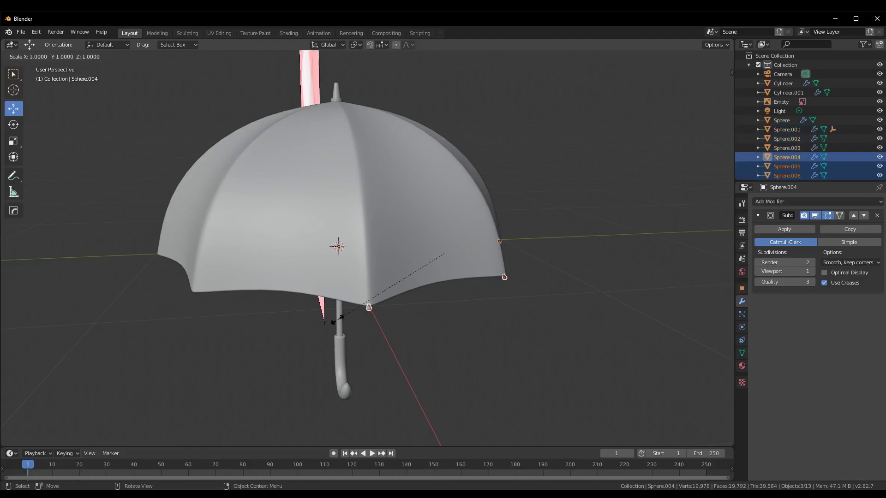
pyautogui.press('Return')
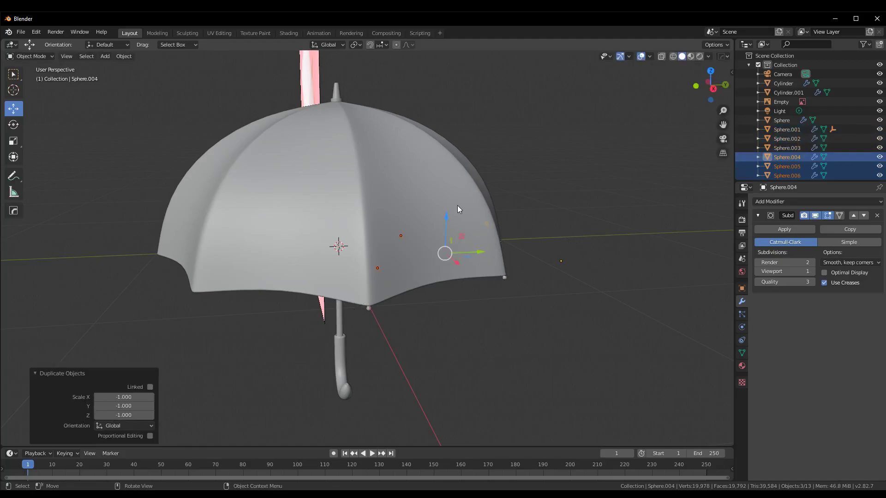
pyautogui.press('KP_7')
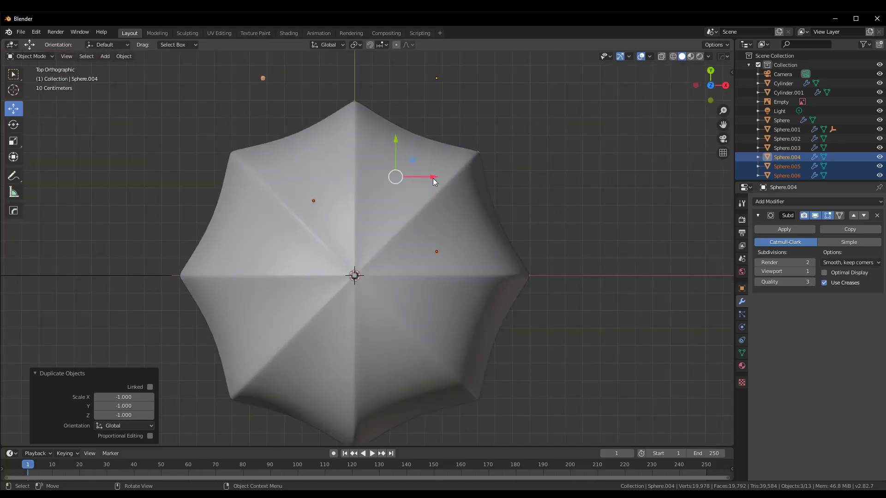
# - Move the mirrored caps -0.71 m X, -1.14 m Y, 0.24 m X onto the opposite rib tips
pyautogui.moveTo(433, 179)
pyautogui.mouseDown()
pyautogui.moveTo(309, 203)
pyautogui.moveTo(307, 224)
pyautogui.mouseUp()
pyautogui.scroll(-4, 285, 203)
pyautogui.moveTo(319, 183); pyautogui.dragTo(316, 222)
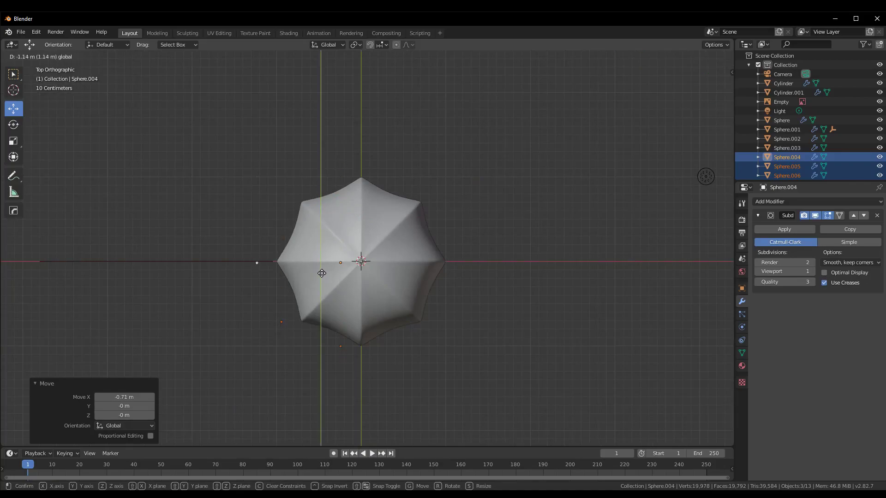
pyautogui.moveTo(322, 273); pyautogui.dragTo(321, 273)
pyautogui.scroll(3, 364, 307)
pyautogui.moveTo(342, 358); pyautogui.dragTo(340, 356)
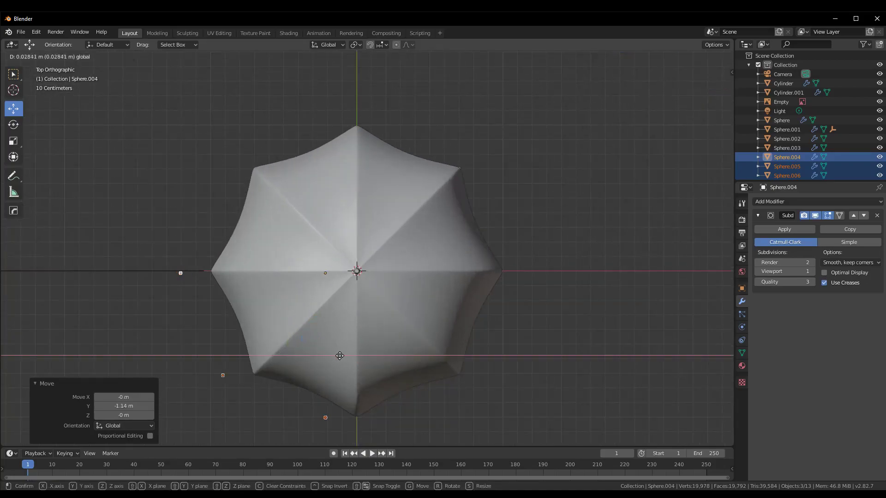
pyautogui.click(366, 360)
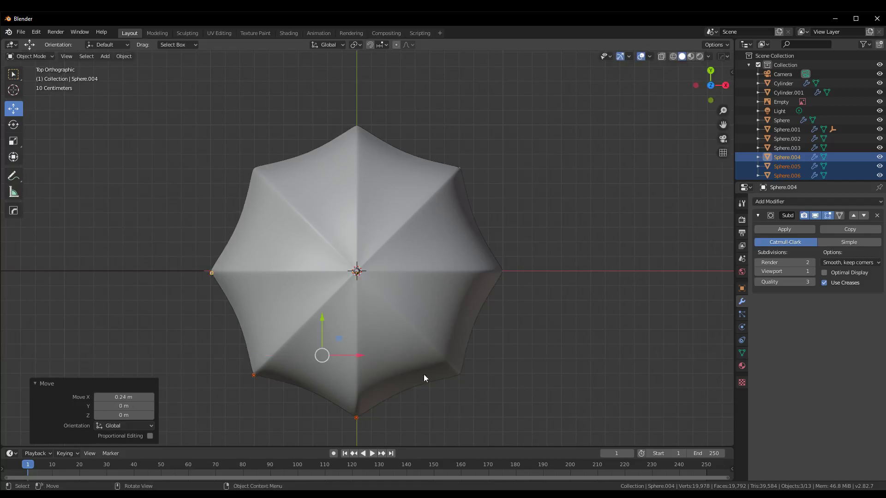
# - Orbit below the canopy to check the caps and deselect everything
pyautogui.moveTo(424, 374); pyautogui.dragTo(475, 228, button='middle')
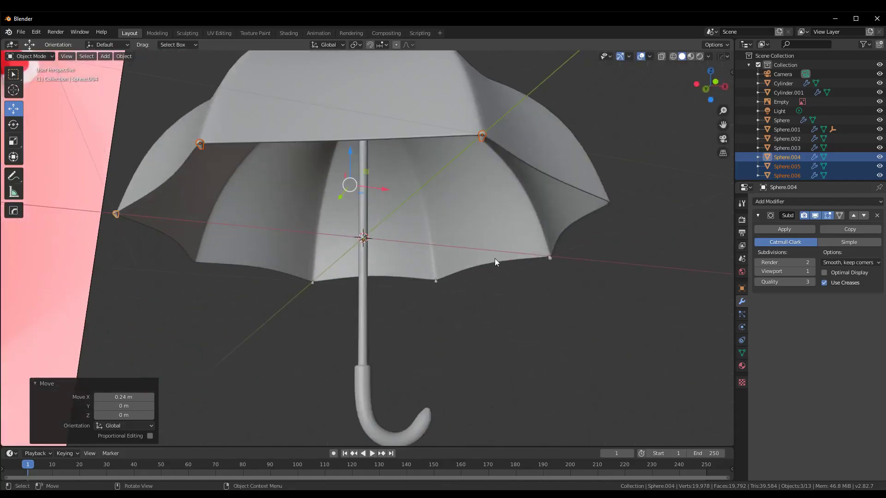
pyautogui.moveTo(509, 289)
pyautogui.mouseDown(button='middle')
pyautogui.moveTo(542, 275)
pyautogui.moveTo(548, 348)
pyautogui.mouseUp(button='middle')
pyautogui.scroll(3, 555, 353)
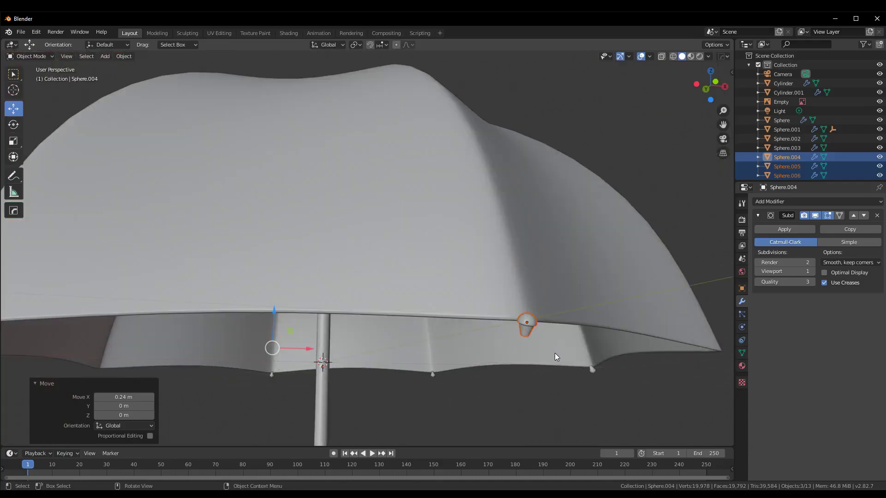
pyautogui.click(561, 400)
pyautogui.scroll(-5, 544, 397)
pyautogui.moveTo(529, 395); pyautogui.dragTo(494, 381, button='middle')
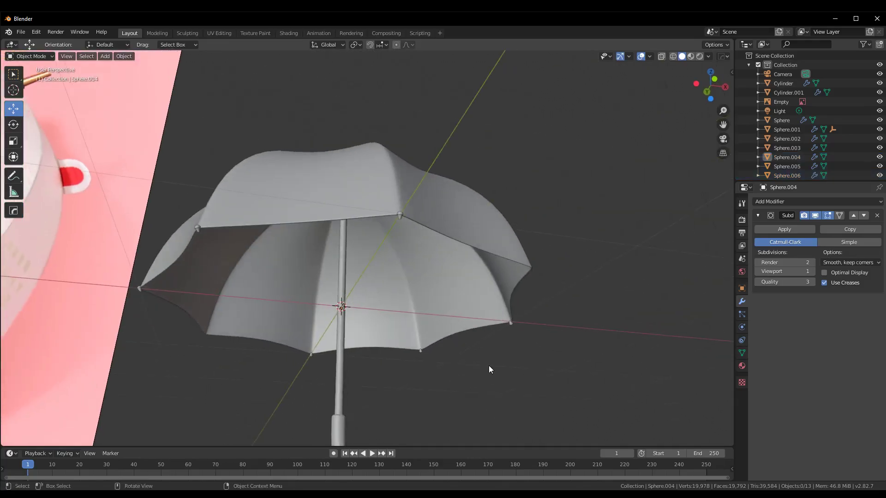
pyautogui.scroll(4, 488, 365)
# - Tilt a copied rib-tip cap about 90° around X, then ease it back to about 30°
pyautogui.click(431, 182)
pyautogui.scroll(5, 485, 217)
pyautogui.scroll(1, 503, 244)
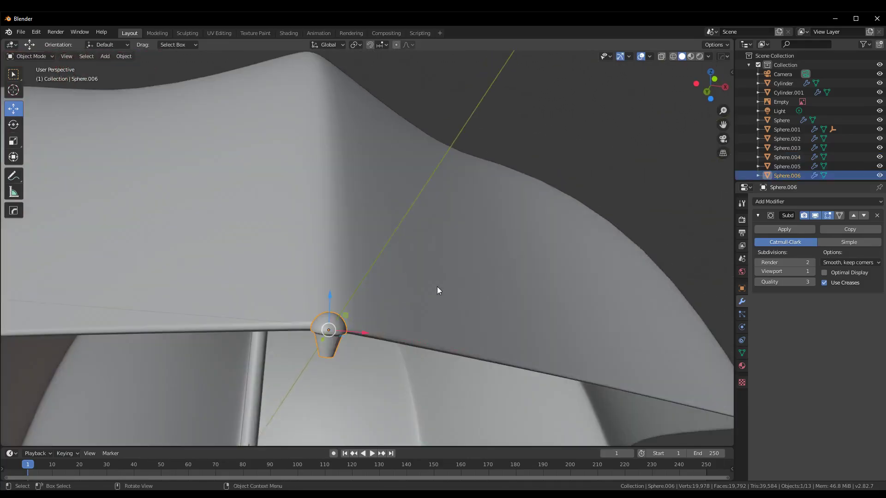
pyautogui.click(10, 126)
pyautogui.moveTo(336, 307); pyautogui.dragTo(334, 330)
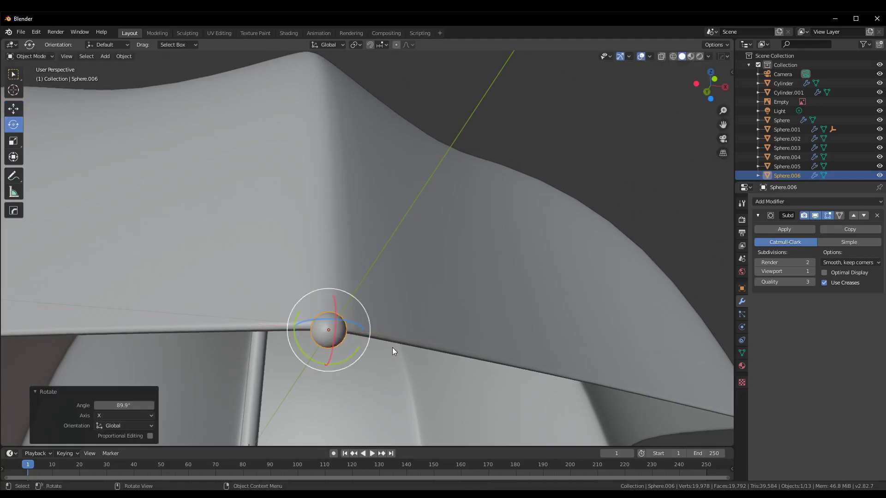
pyautogui.scroll(-5, 391, 364)
pyautogui.scroll(4, 443, 277)
pyautogui.moveTo(441, 317); pyautogui.dragTo(580, 254, button='middle')
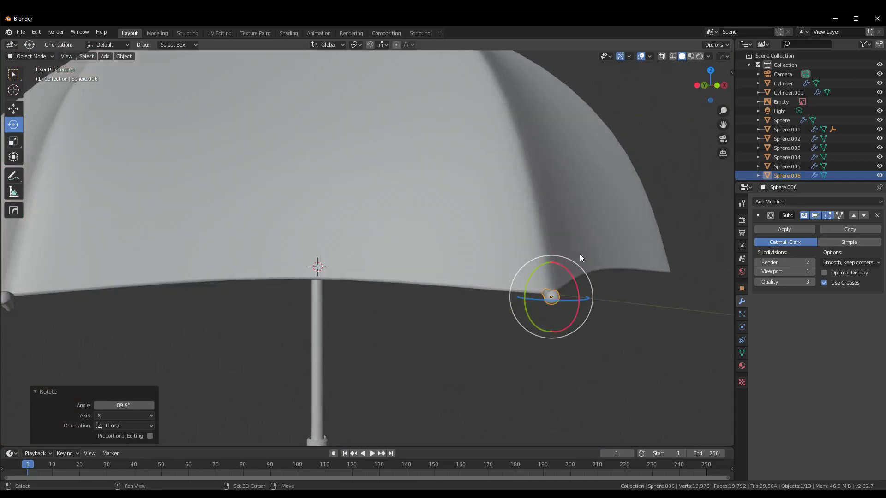
pyautogui.scroll(3, 527, 285)
pyautogui.scroll(1, 594, 261)
pyautogui.moveTo(633, 201); pyautogui.dragTo(637, 209)
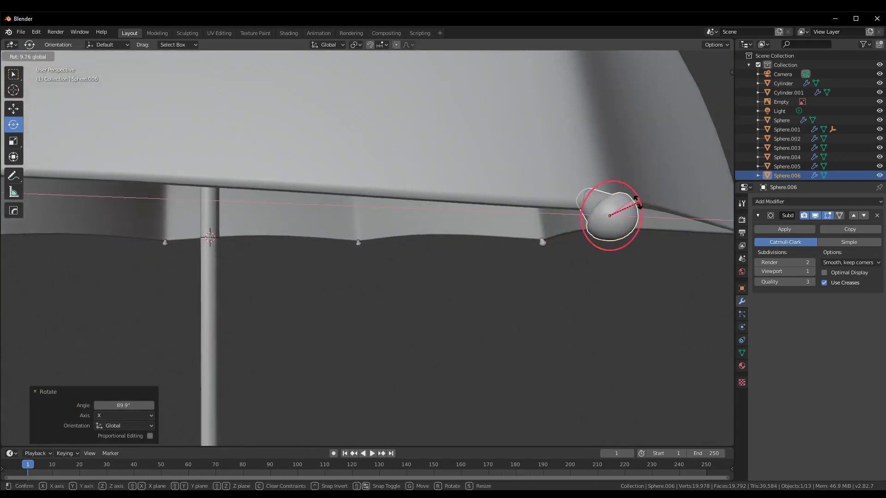
# - Shift that cap slightly along X so it sits on its rib tip
pyautogui.click(13, 109)
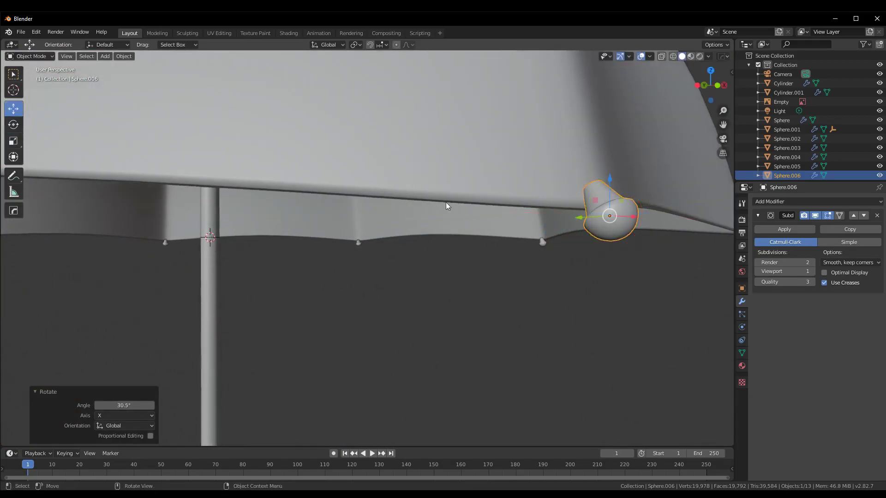
pyautogui.moveTo(639, 218); pyautogui.dragTo(611, 219)
pyautogui.scroll(-4, 613, 265)
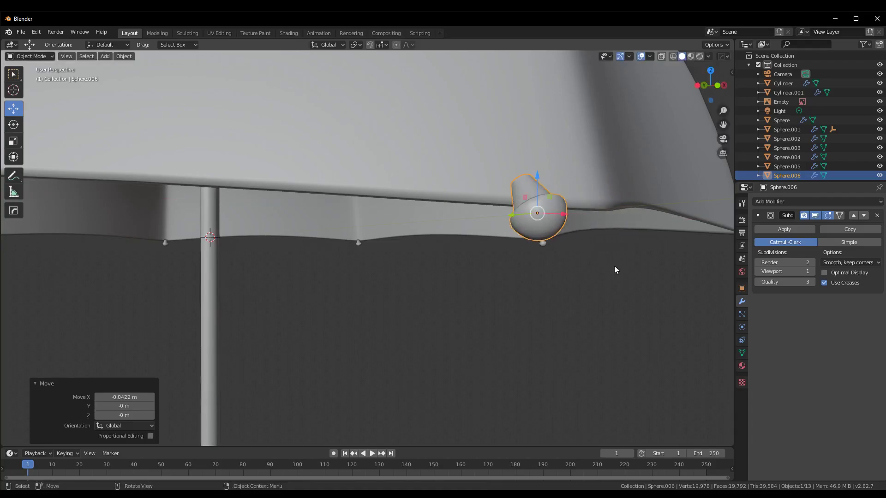
pyautogui.moveTo(613, 266); pyautogui.dragTo(535, 323, button='middle')
pyautogui.scroll(5, 402, 298)
pyautogui.scroll(3, 396, 319)
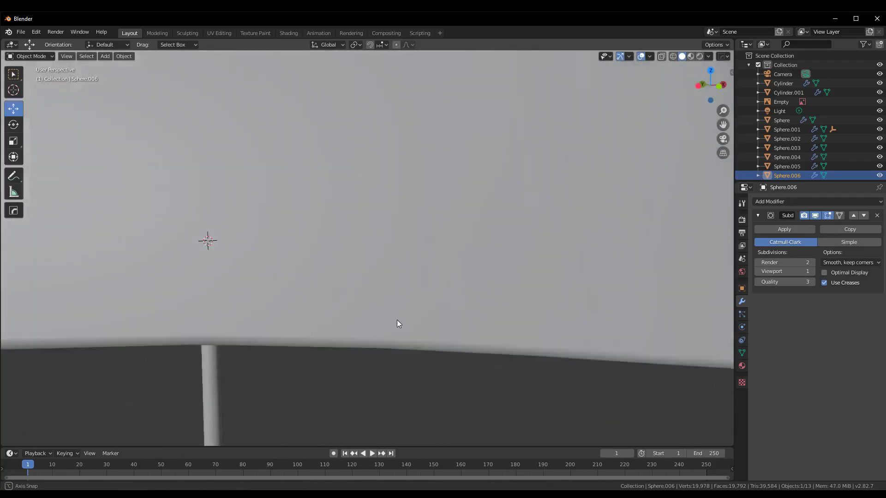
pyautogui.moveTo(397, 320)
pyautogui.mouseDown(button='middle')
pyautogui.moveTo(562, 349)
pyautogui.moveTo(627, 201)
pyautogui.mouseUp(button='middle')
# - Tilt the front rib-tip cap about 26° around X and twist it -16.8° around Z
pyautogui.click(339, 248)
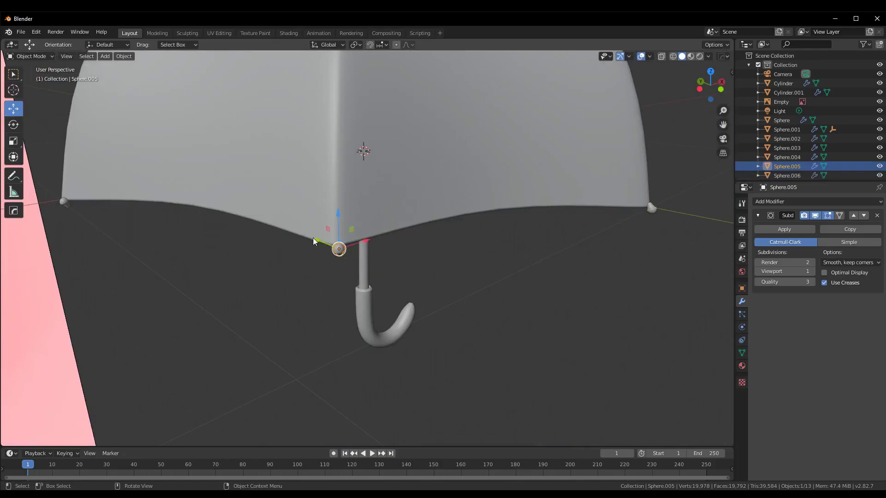
pyautogui.click(13, 124)
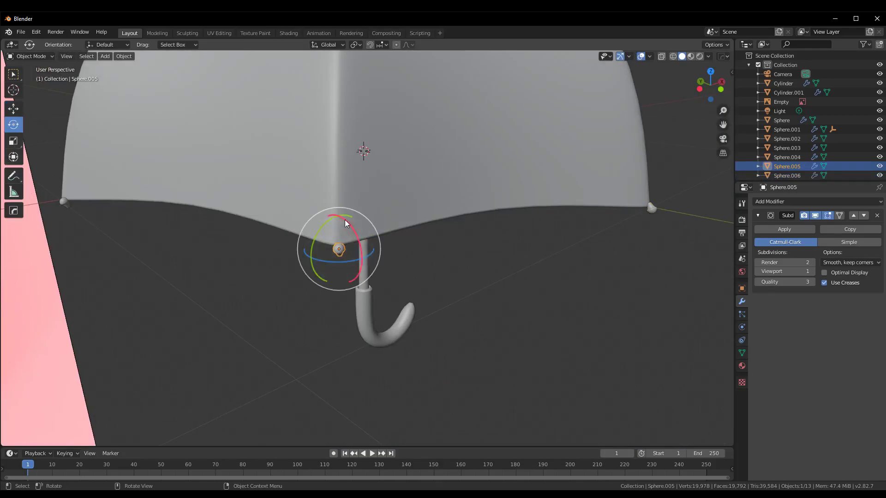
pyautogui.moveTo(345, 220)
pyautogui.mouseDown()
pyautogui.moveTo(356, 262)
pyautogui.moveTo(352, 250)
pyautogui.mouseUp()
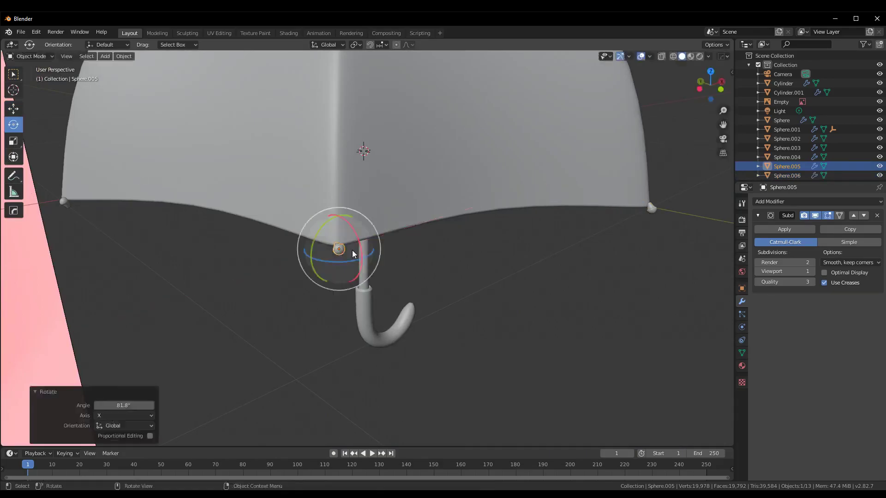
pyautogui.scroll(8, 353, 250)
pyautogui.moveTo(339, 259); pyautogui.dragTo(319, 260, button='middle')
pyautogui.moveTo(304, 237); pyautogui.dragTo(312, 254)
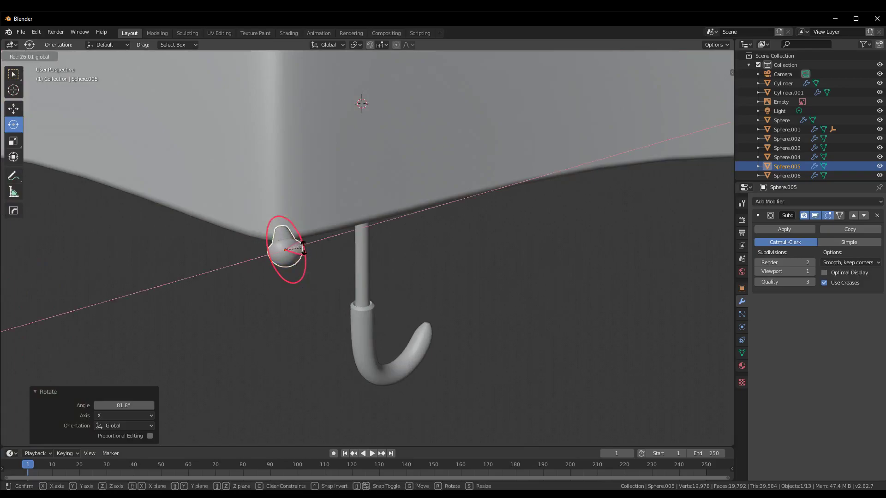
pyautogui.scroll(-5, 313, 259)
pyautogui.scroll(5, 314, 258)
pyautogui.moveTo(314, 257); pyautogui.dragTo(335, 271, button='middle')
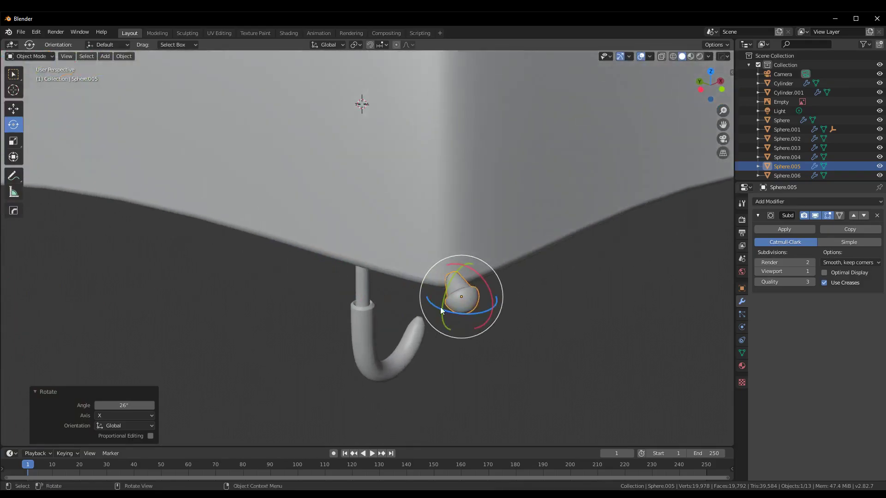
pyautogui.moveTo(456, 313); pyautogui.dragTo(448, 317)
pyautogui.scroll(-3, 447, 317)
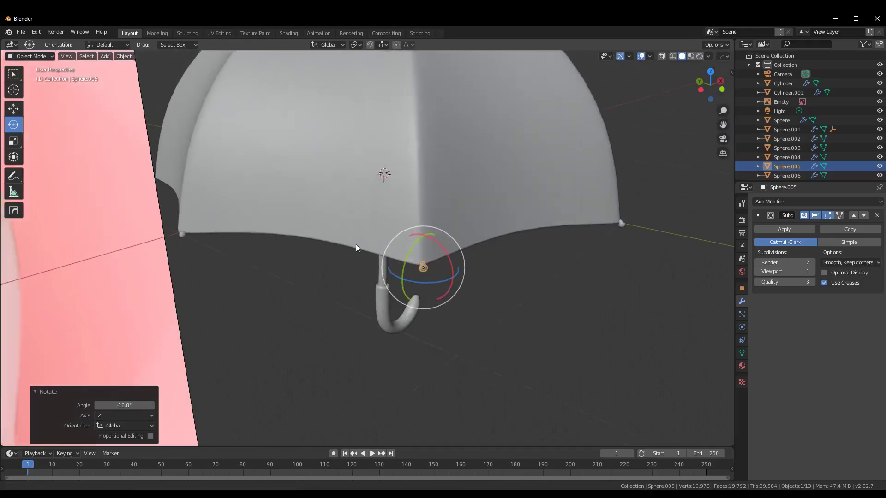
pyautogui.scroll(5, 356, 244)
# - Try a -23.8° Y tilt on the cap nearest the reference image, then undo it
pyautogui.click(381, 335)
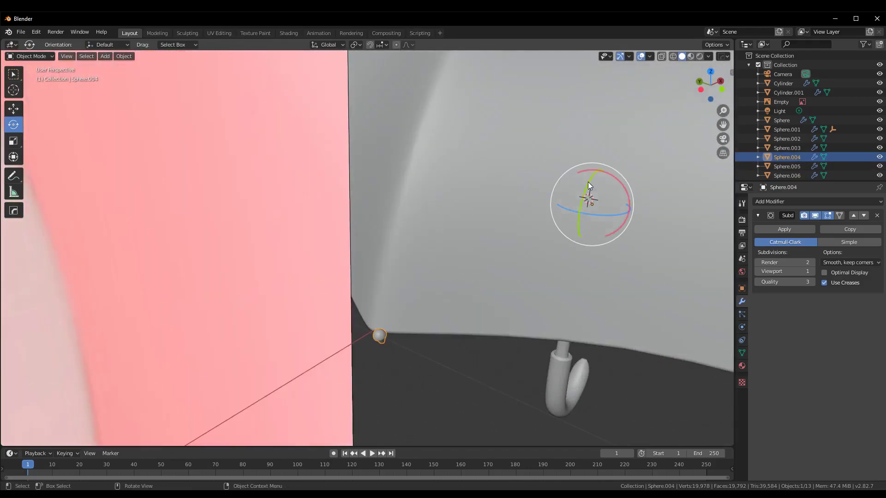
pyautogui.moveTo(588, 182); pyautogui.dragTo(586, 198)
pyautogui.scroll(-3, 552, 287)
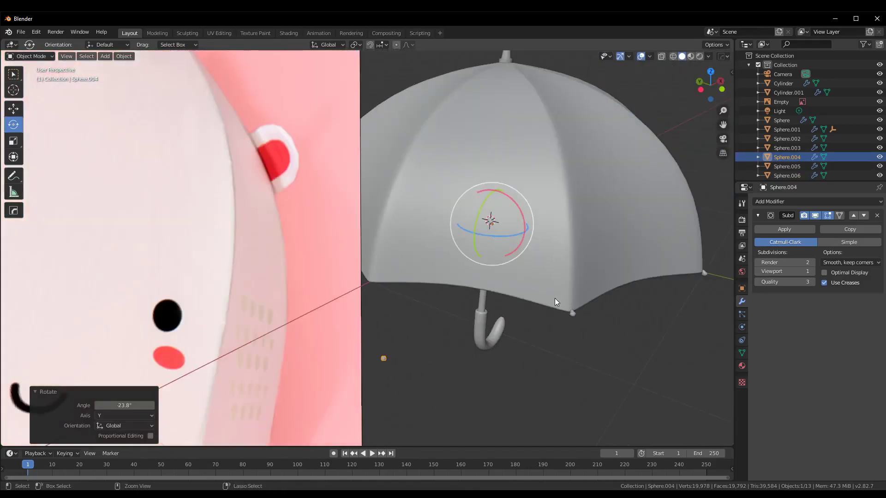
pyautogui.hotkey('ctrl', 'z')
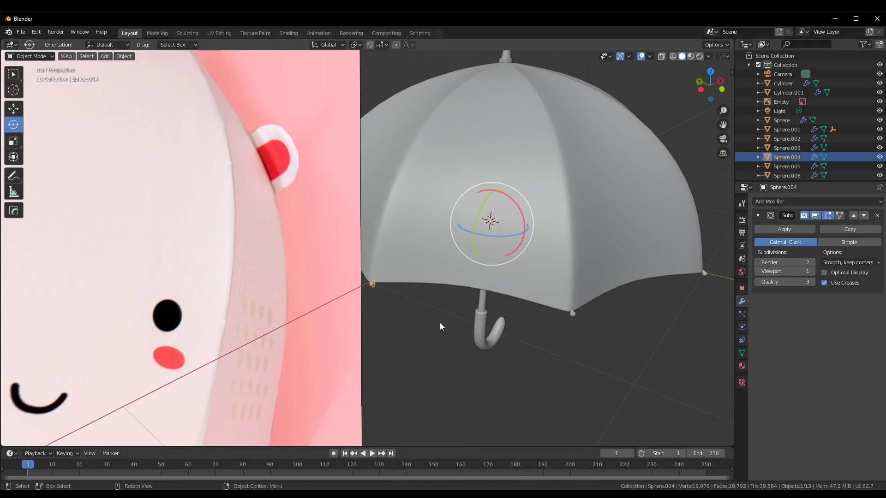
# - In Edit Mode, select all of Sphere.004's vertices and rotate them -129° about Y
pyautogui.hotkey('ctrl', 'Tab')
pyautogui.click(510, 327)
pyautogui.scroll(3, 417, 333)
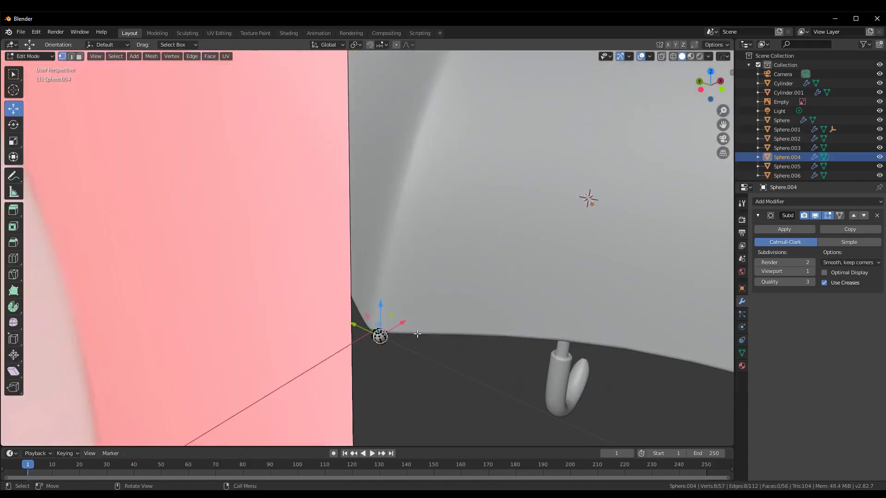
pyautogui.press('KP_Decimal')
pyautogui.press('a')
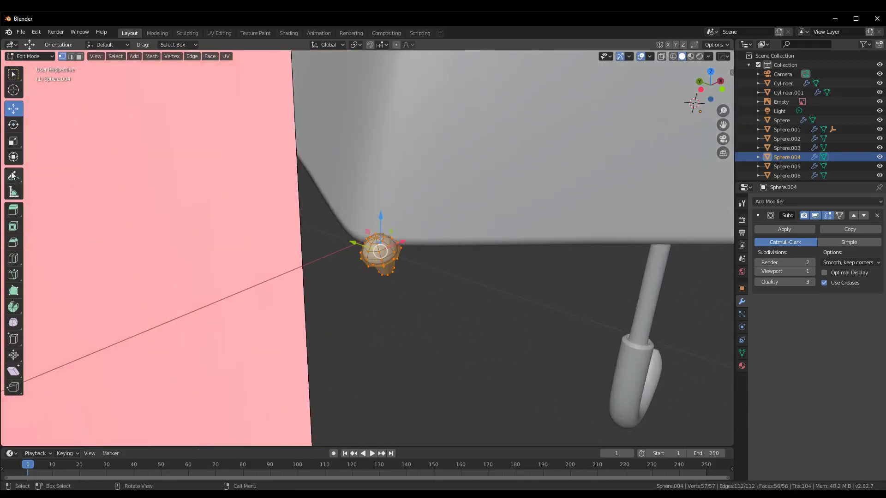
pyautogui.click(13, 141)
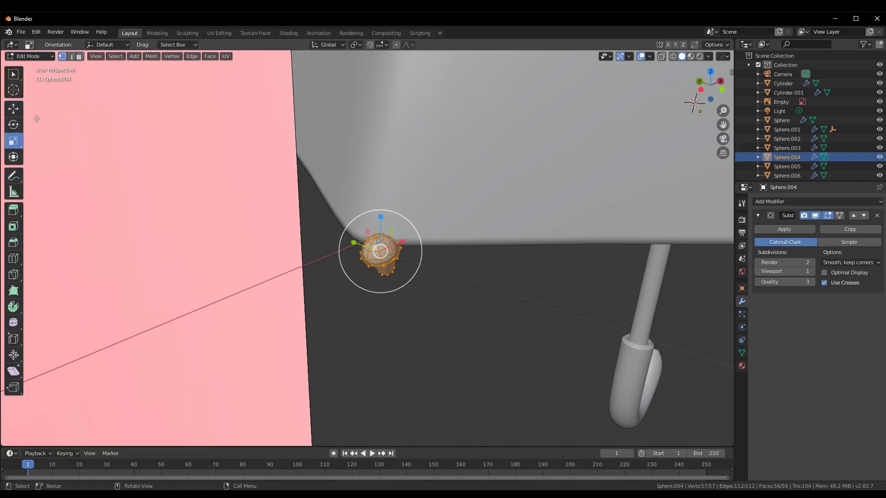
pyautogui.click(13, 125)
pyautogui.moveTo(364, 270)
pyautogui.mouseDown()
pyautogui.moveTo(378, 261)
pyautogui.moveTo(330, 241)
pyautogui.mouseUp()
pyautogui.click(13, 108)
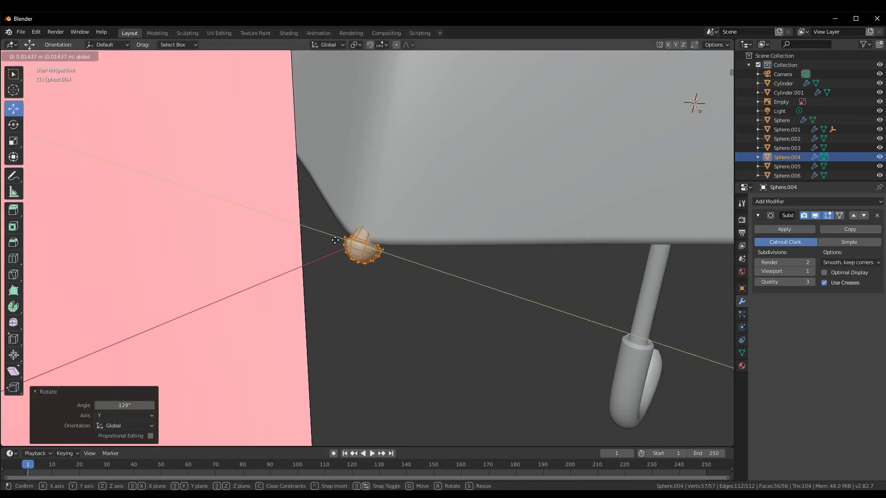
# - Move the cap mesh 0.0165 m along Y onto its rib tip and return to Object Mode
pyautogui.moveTo(360, 211); pyautogui.dragTo(385, 246)
pyautogui.click(385, 246)
pyautogui.click(461, 323)
pyautogui.scroll(-3, 498, 323)
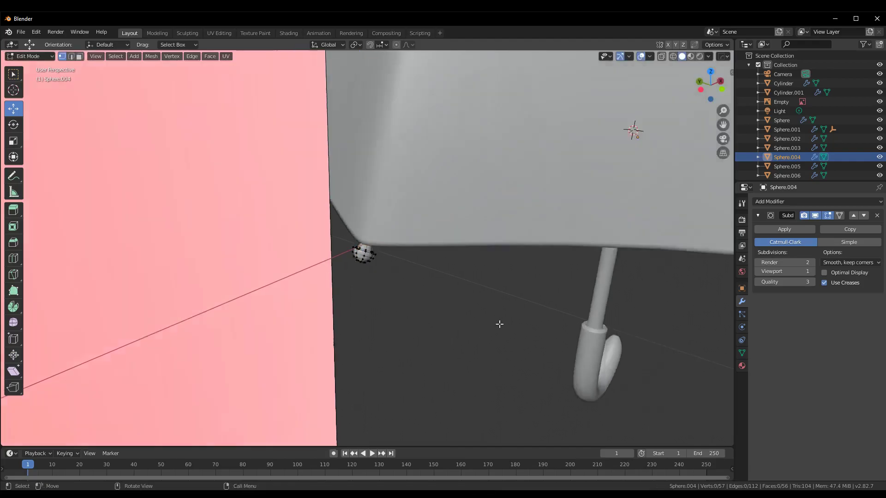
pyautogui.moveTo(499, 323); pyautogui.dragTo(393, 335, button='middle')
pyautogui.scroll(-2, 323, 307)
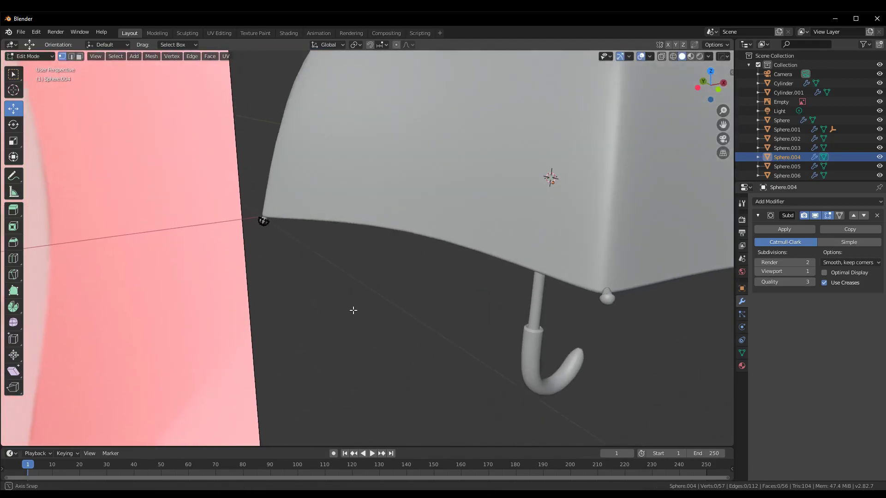
pyautogui.press('Tab')
pyautogui.click(577, 306)
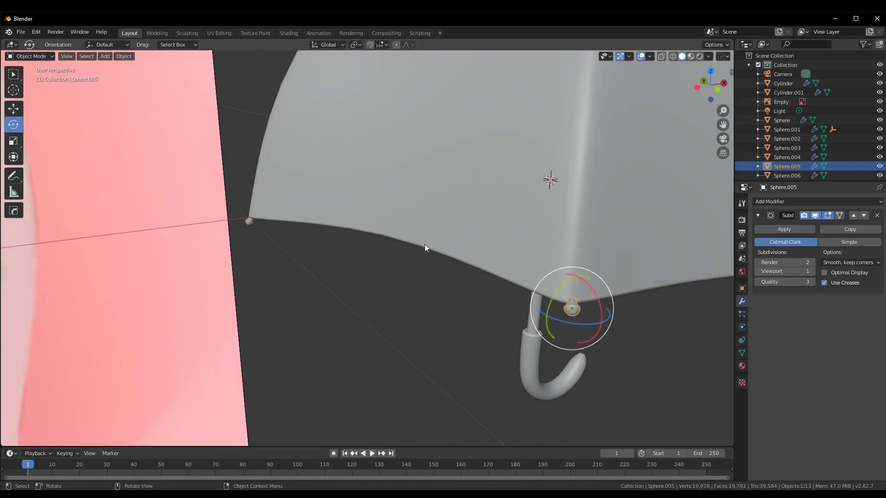
# - Move Sphere.005 along X and down along Z toward its rib tip
pyautogui.click(14, 109)
pyautogui.moveTo(578, 282); pyautogui.dragTo(535, 296)
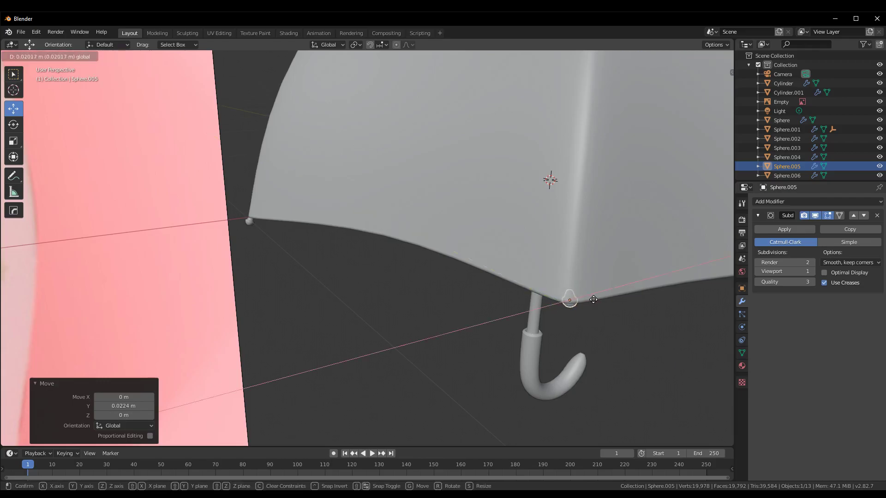
pyautogui.moveTo(582, 298); pyautogui.dragTo(333, 257, button='middle')
pyautogui.moveTo(303, 262); pyautogui.dragTo(302, 272)
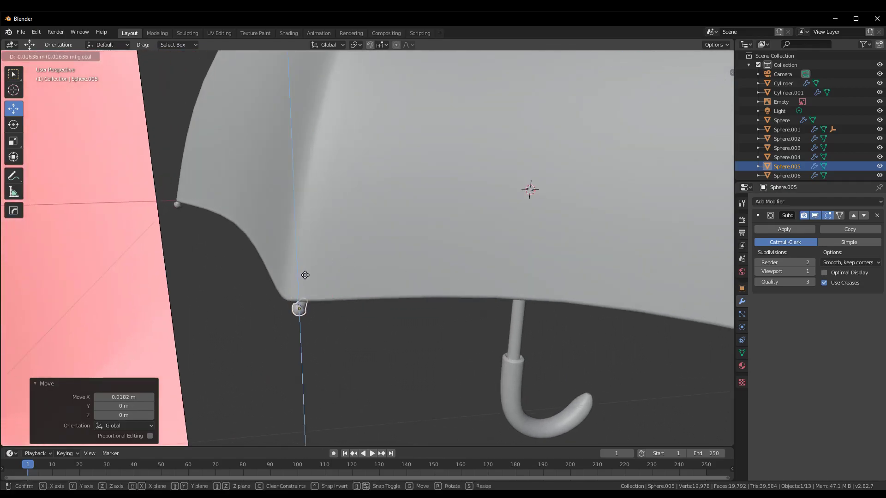
pyautogui.moveTo(344, 303); pyautogui.dragTo(324, 306)
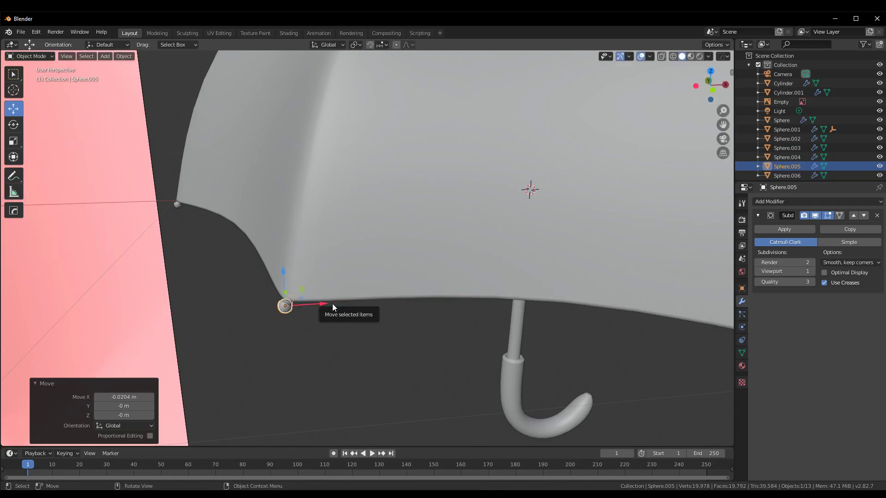
# - In Top view, nudge Sphere.005 along Y and X onto the rib tip
pyautogui.press('KP_7')
pyautogui.scroll(3, 356, 300)
pyautogui.scroll(4, 425, 337)
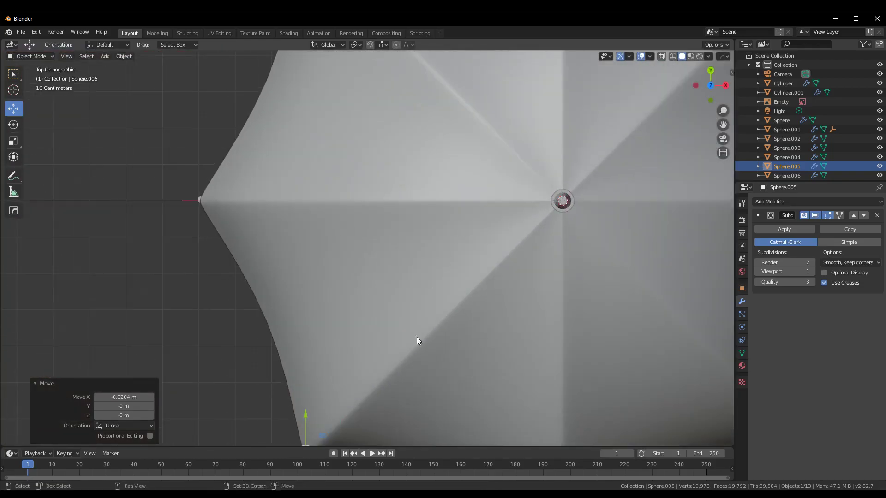
pyautogui.keyDown('shift'); pyautogui.moveTo(416, 337); pyautogui.dragTo(364, 212, button='middle'); pyautogui.keyUp('shift')
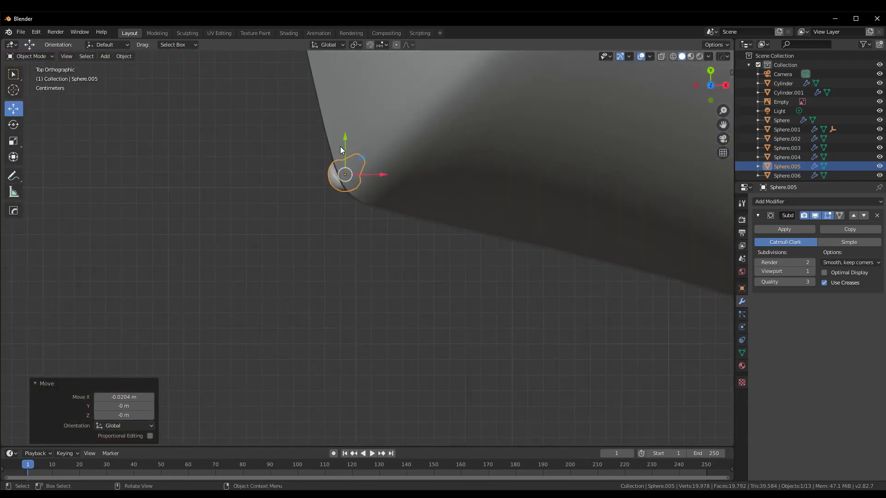
pyautogui.moveTo(340, 147); pyautogui.dragTo(351, 170)
pyautogui.moveTo(376, 203); pyautogui.dragTo(388, 203)
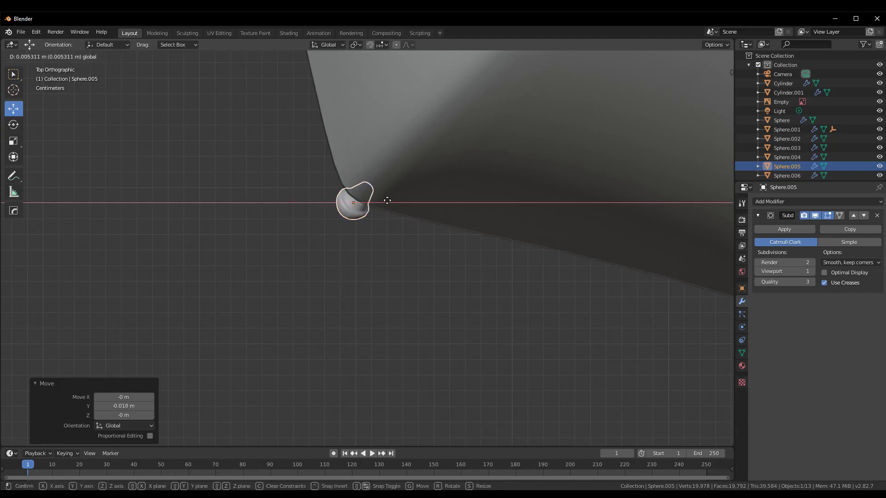
pyautogui.moveTo(364, 174); pyautogui.dragTo(357, 157)
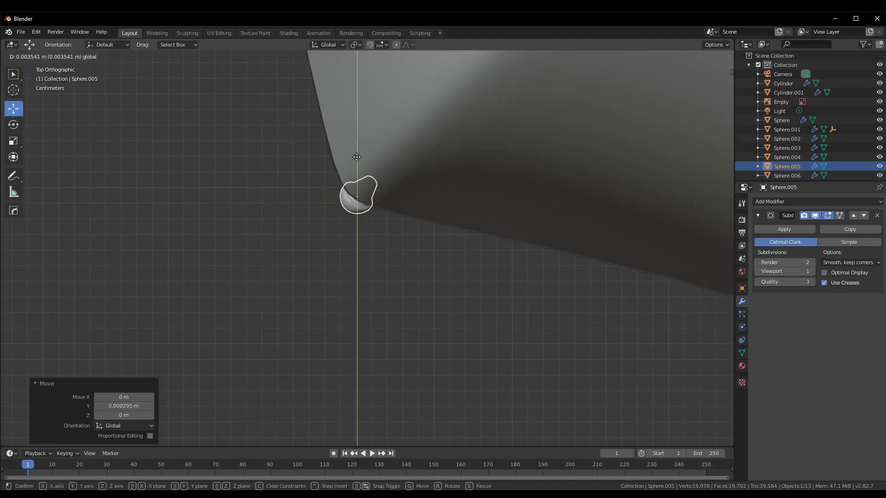
pyautogui.click(497, 294)
# - Move Sphere.006 0.0103 m along Y and up along Z onto its rib tip
pyautogui.scroll(-3, 605, 369)
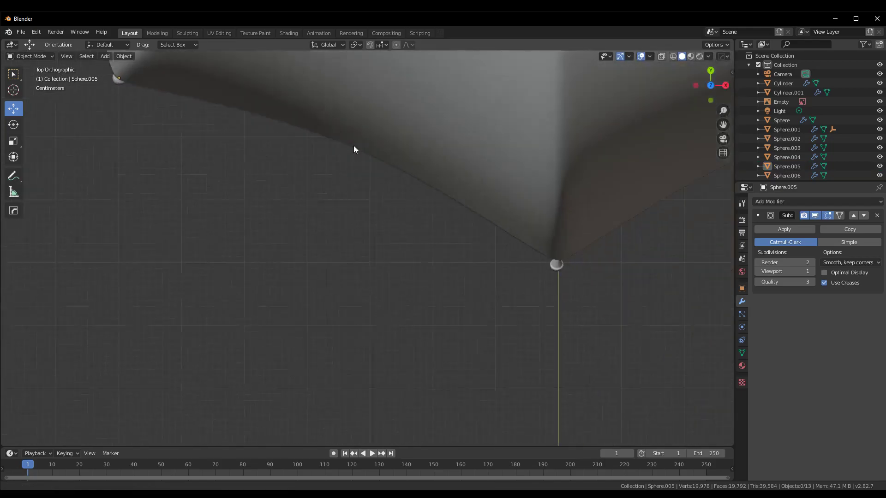
pyautogui.keyDown('shift'); pyautogui.moveTo(354, 145); pyautogui.dragTo(486, 293, button='middle'); pyautogui.keyUp('shift')
pyautogui.click(516, 278)
pyautogui.moveTo(514, 243); pyautogui.dragTo(512, 234)
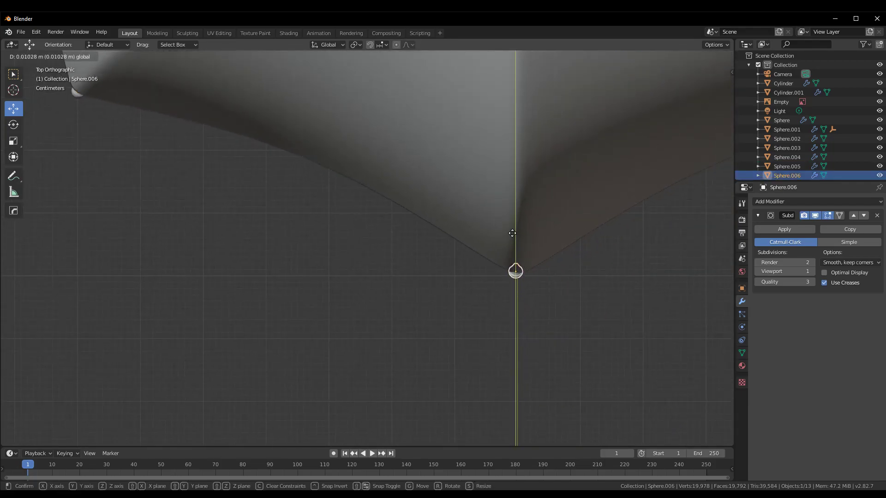
pyautogui.moveTo(512, 233)
pyautogui.mouseDown(button='middle')
pyautogui.moveTo(632, 281)
pyautogui.moveTo(638, 137)
pyautogui.moveTo(603, 298)
pyautogui.moveTo(665, 263)
pyautogui.moveTo(595, 300)
pyautogui.moveTo(627, 292)
pyautogui.mouseUp(button='middle')
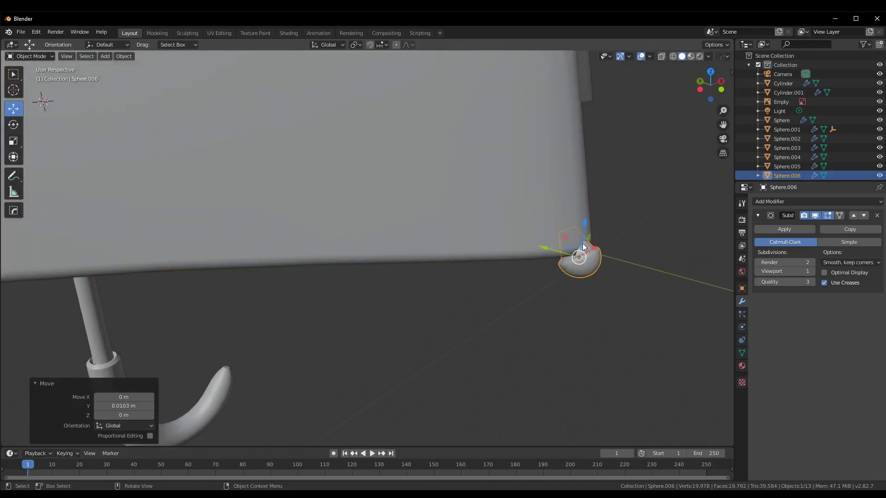
pyautogui.moveTo(583, 247); pyautogui.dragTo(632, 265)
pyautogui.click(633, 265)
pyautogui.moveTo(632, 265)
pyautogui.mouseDown(button='middle')
pyautogui.moveTo(641, 286)
pyautogui.moveTo(381, 290)
pyautogui.moveTo(229, 272)
pyautogui.moveTo(367, 271)
pyautogui.moveTo(291, 254)
pyautogui.mouseUp(button='middle')
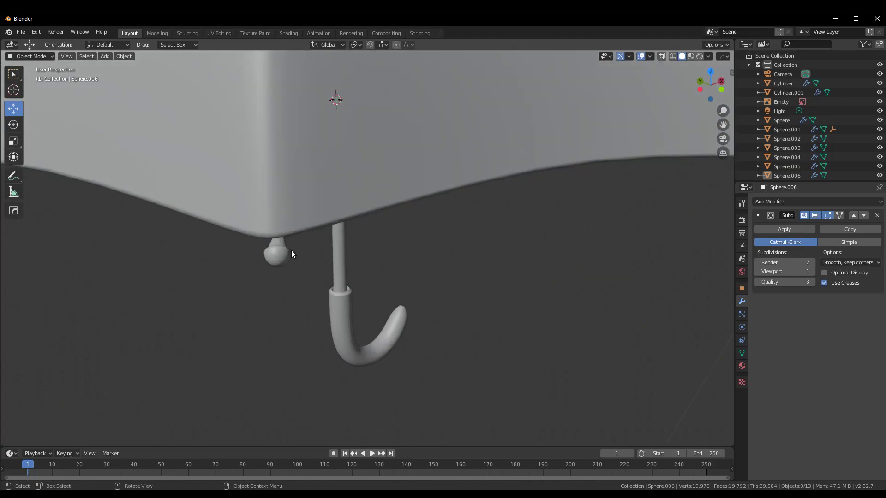
# - Refine Sphere.005 with small X and Z moves so it meets the rib
pyautogui.click(286, 253)
pyautogui.moveTo(319, 248); pyautogui.dragTo(297, 245)
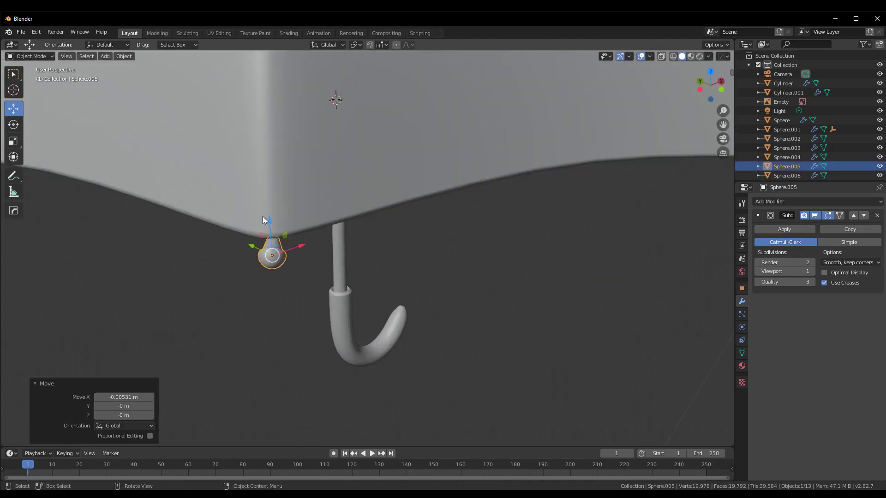
pyautogui.moveTo(262, 217); pyautogui.dragTo(269, 211)
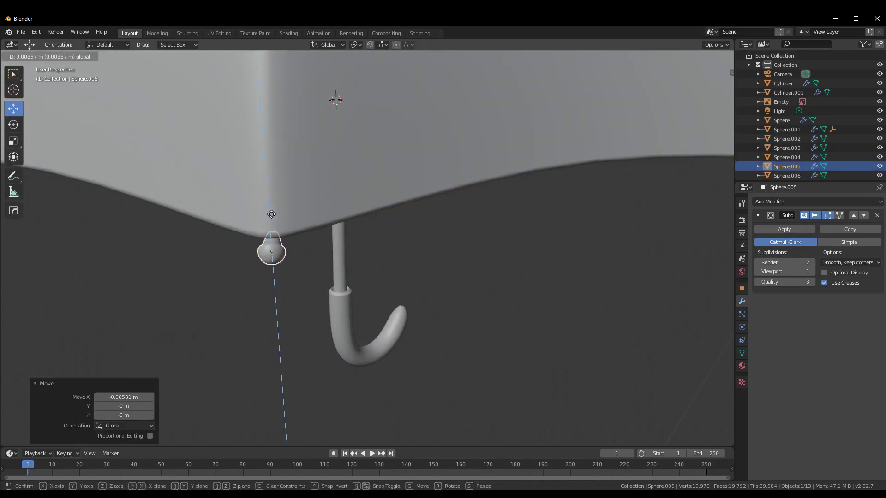
pyautogui.click(269, 216)
pyautogui.click(417, 287)
pyautogui.moveTo(417, 287)
pyautogui.mouseDown(button='middle')
pyautogui.moveTo(525, 328)
pyautogui.moveTo(497, 308)
pyautogui.moveTo(538, 303)
pyautogui.moveTo(498, 308)
pyautogui.mouseUp(button='middle')
# - Rotate Sphere.005 -26° and nudge it about 0.0084 m along X onto the rib tip
pyautogui.scroll(3, 387, 246)
pyautogui.scroll(3, 288, 158)
pyautogui.moveTo(287, 159); pyautogui.dragTo(347, 196, button='middle')
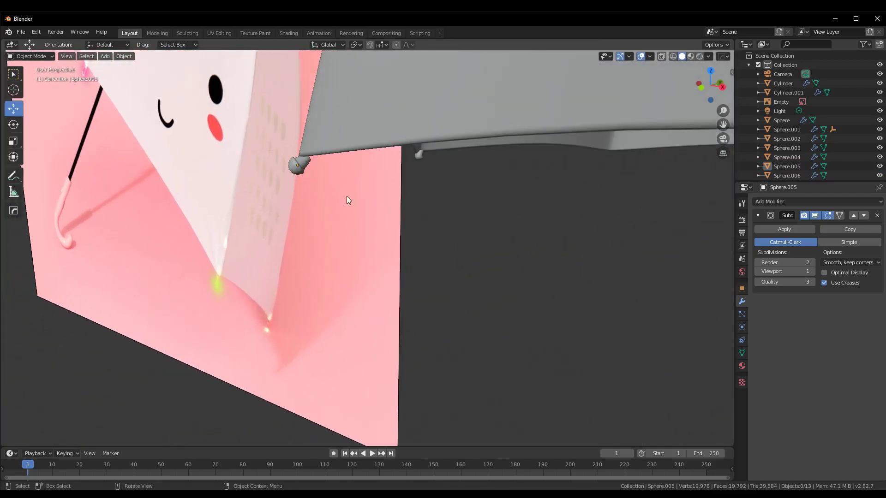
pyautogui.click(298, 173)
pyautogui.moveTo(298, 173); pyautogui.dragTo(447, 222, button='middle')
pyautogui.scroll(2, 441, 232)
pyautogui.scroll(2, 441, 233)
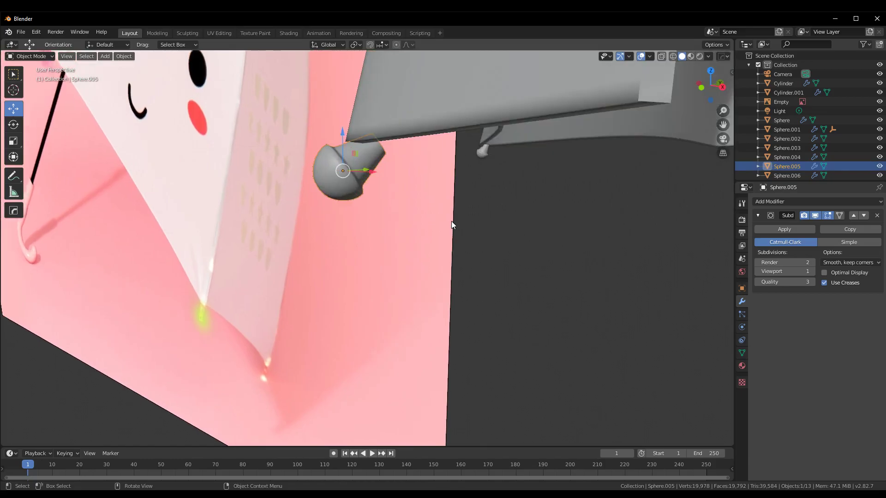
pyautogui.click(11, 128)
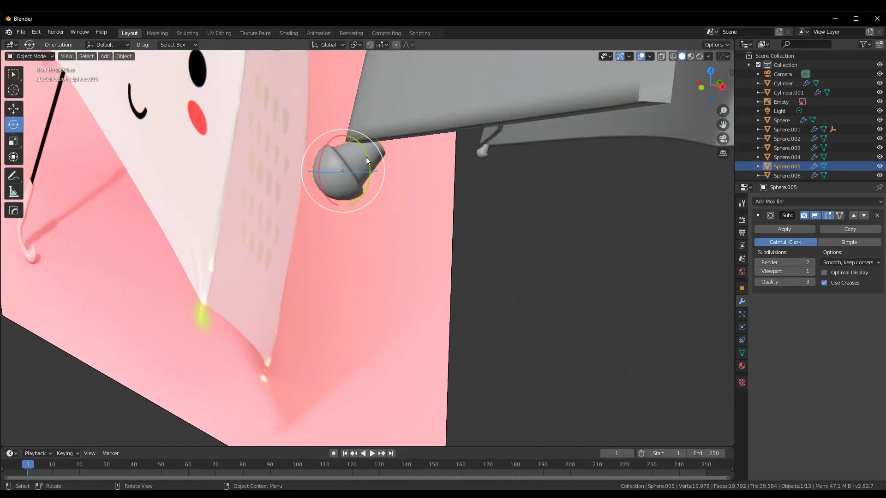
pyautogui.moveTo(323, 133); pyautogui.dragTo(309, 148)
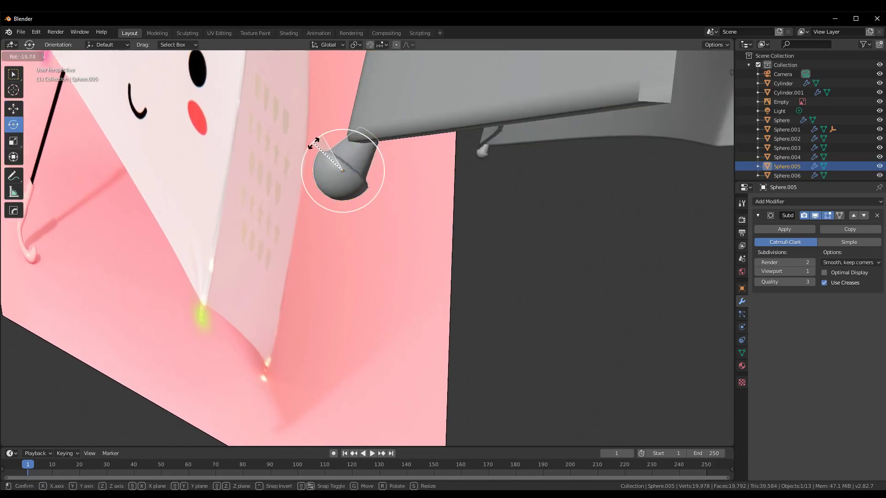
pyautogui.click(14, 111)
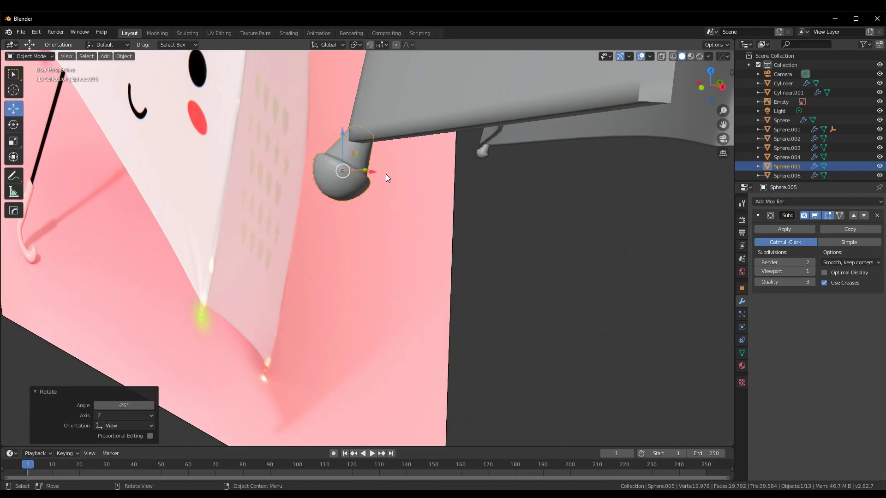
pyautogui.moveTo(386, 174); pyautogui.dragTo(385, 169)
# - Orbit around the umbrella to inspect the underside, handle and ring of caps
pyautogui.moveTo(392, 178)
pyautogui.mouseDown(button='middle')
pyautogui.moveTo(546, 215)
pyautogui.moveTo(519, 295)
pyautogui.moveTo(404, 294)
pyautogui.mouseUp(button='middle')
pyautogui.scroll(-8, 546, 215)
pyautogui.scroll(3, 519, 300)
pyautogui.scroll(-3, 400, 276)
pyautogui.moveTo(555, 314)
pyautogui.mouseDown(button='middle')
pyautogui.moveTo(518, 306)
pyautogui.moveTo(492, 319)
pyautogui.moveTo(407, 329)
pyautogui.moveTo(483, 328)
pyautogui.moveTo(566, 346)
pyautogui.moveTo(613, 327)
pyautogui.moveTo(584, 314)
pyautogui.moveTo(560, 276)
pyautogui.moveTo(517, 267)
pyautogui.mouseUp(button='middle')
pyautogui.scroll(3, 491, 320)
pyautogui.scroll(2, 517, 268)
pyautogui.moveTo(342, 223); pyautogui.dragTo(308, 204)
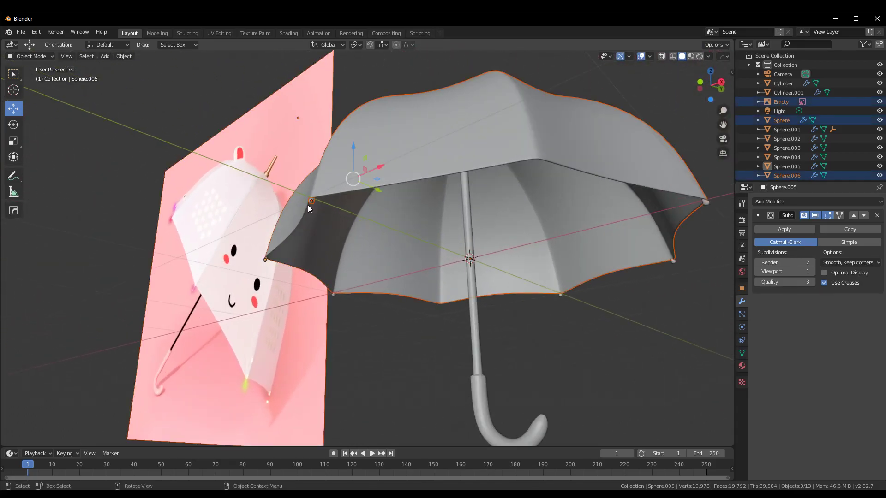
# - Duplicate the Sphere.006 cap and drop the copy near another rib tip
pyautogui.click(315, 201)
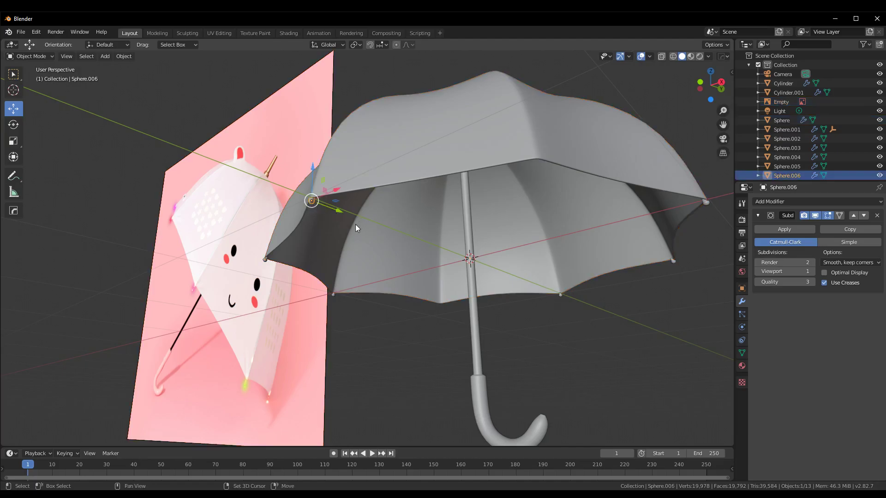
pyautogui.hotkey('shift', 'd')
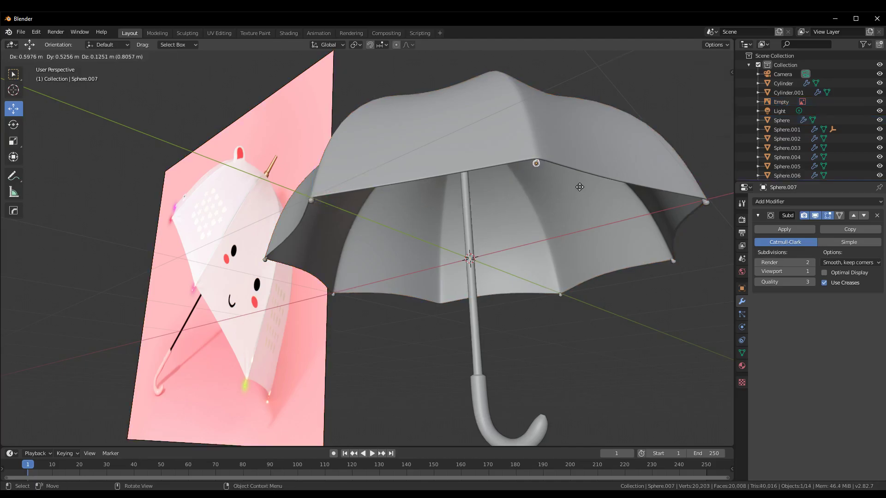
pyautogui.click(579, 185)
pyautogui.scroll(3, 487, 250)
pyautogui.scroll(2, 474, 246)
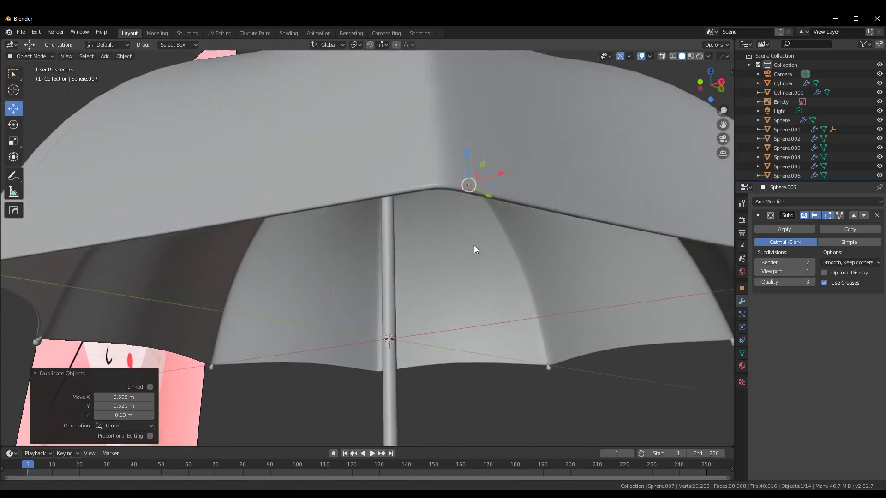
pyautogui.scroll(2, 469, 200)
pyautogui.press('g')
pyautogui.rightClick(466, 225)
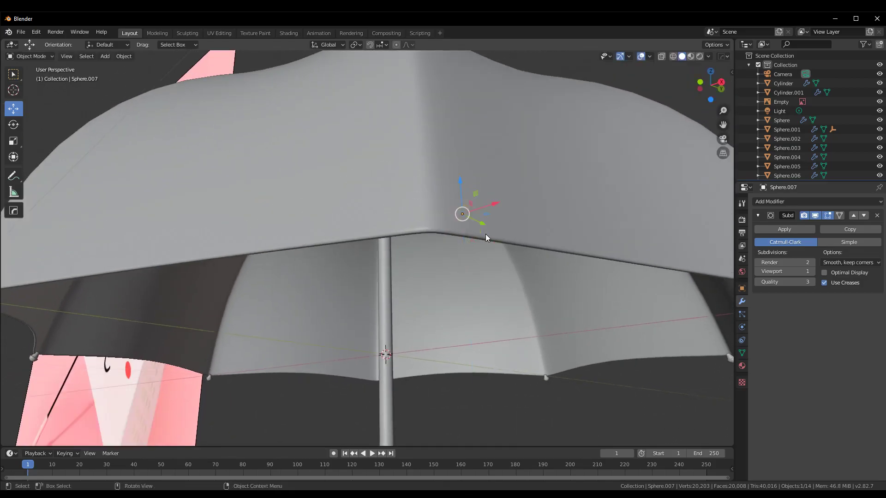
# - In top orthographic view, move the copied cap along X and Y toward the rib tip
pyautogui.press('KP_7')
pyautogui.scroll(-3, 604, 360)
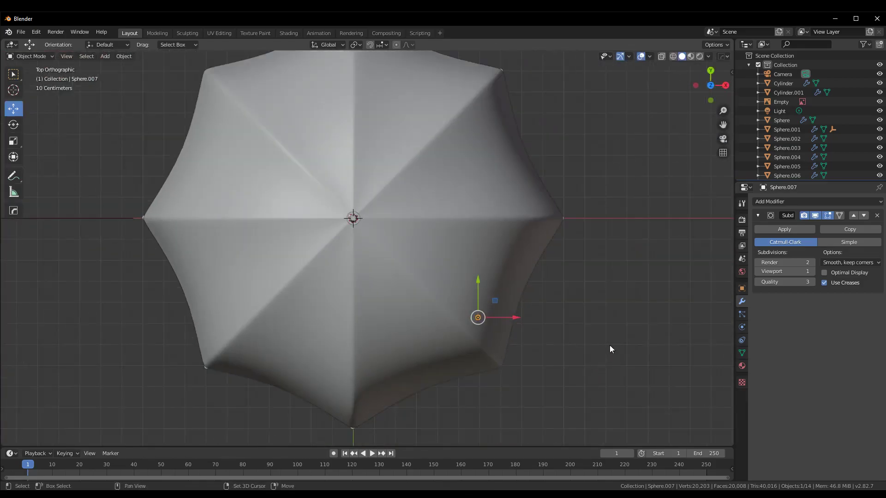
pyautogui.scroll(2, 610, 345)
pyautogui.keyDown('shift'); pyautogui.moveTo(610, 345); pyautogui.dragTo(496, 217, button='middle'); pyautogui.keyUp('shift')
pyautogui.moveTo(419, 155); pyautogui.dragTo(448, 220)
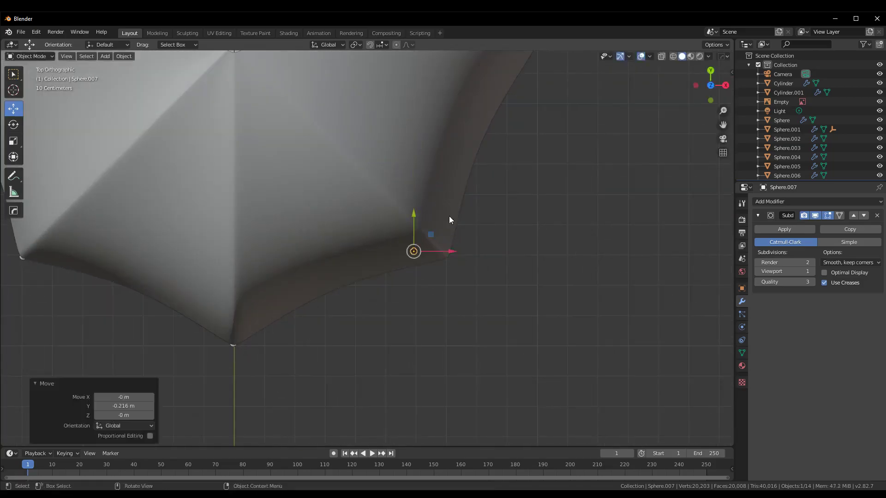
pyautogui.press('g')
pyautogui.press('x')
pyautogui.click(484, 261)
pyautogui.press('g')
pyautogui.press('y')
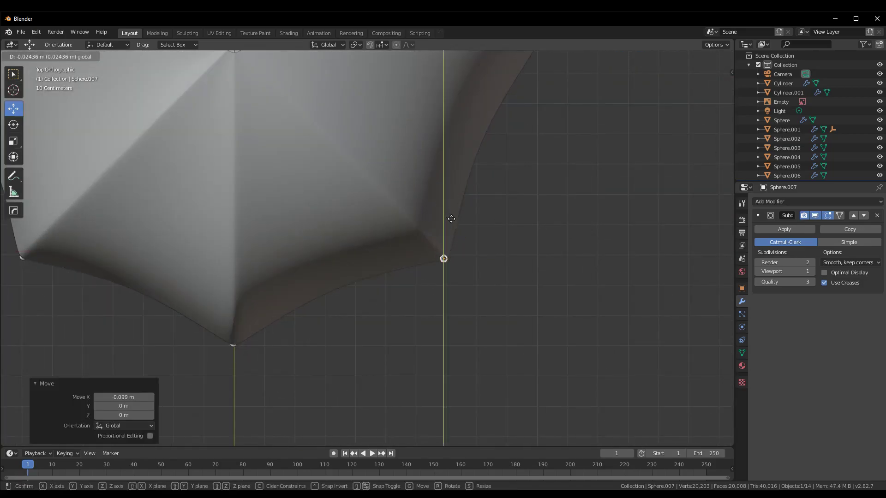
pyautogui.click(452, 220)
# - Lower the cap along Z onto the rib tip and nudge it along X
pyautogui.scroll(2, 520, 277)
pyautogui.scroll(3, 452, 269)
pyautogui.scroll(3, 452, 271)
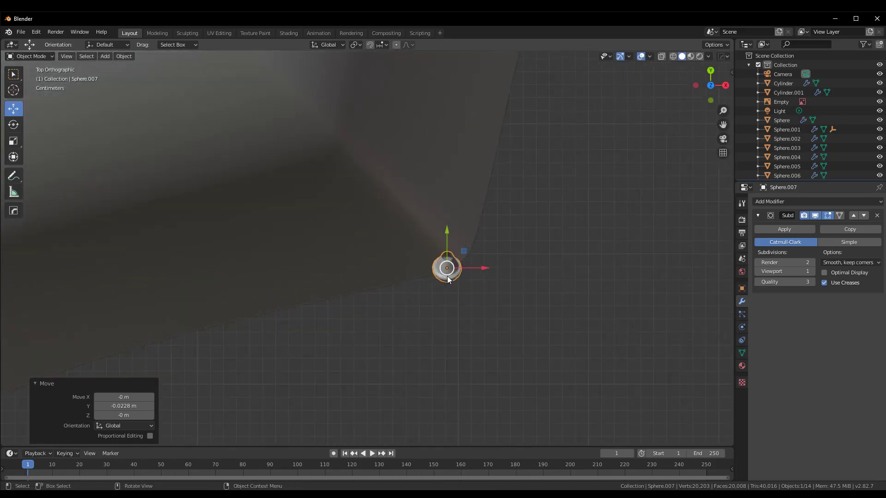
pyautogui.scroll(3, 526, 286)
pyautogui.moveTo(511, 316)
pyautogui.mouseDown(button='middle')
pyautogui.moveTo(564, 300)
pyautogui.moveTo(601, 305)
pyautogui.moveTo(580, 174)
pyautogui.moveTo(484, 146)
pyautogui.mouseUp(button='middle')
pyautogui.press('g')
pyautogui.press('z')
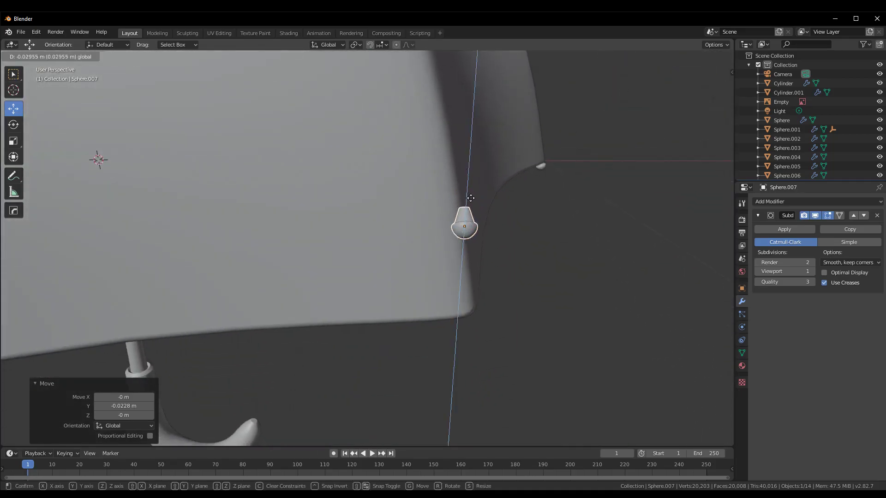
pyautogui.click(491, 305)
pyautogui.moveTo(491, 309); pyautogui.dragTo(572, 300, button='middle')
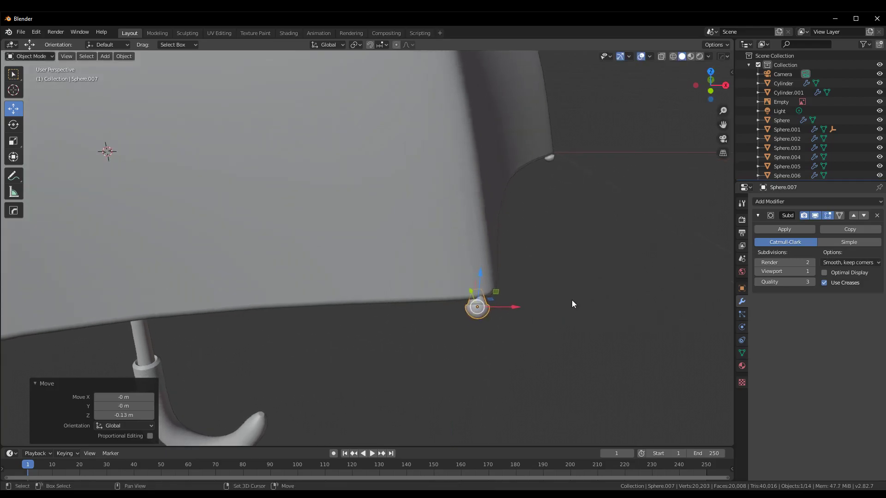
pyautogui.press('g')
pyautogui.press('x')
pyautogui.click(519, 310)
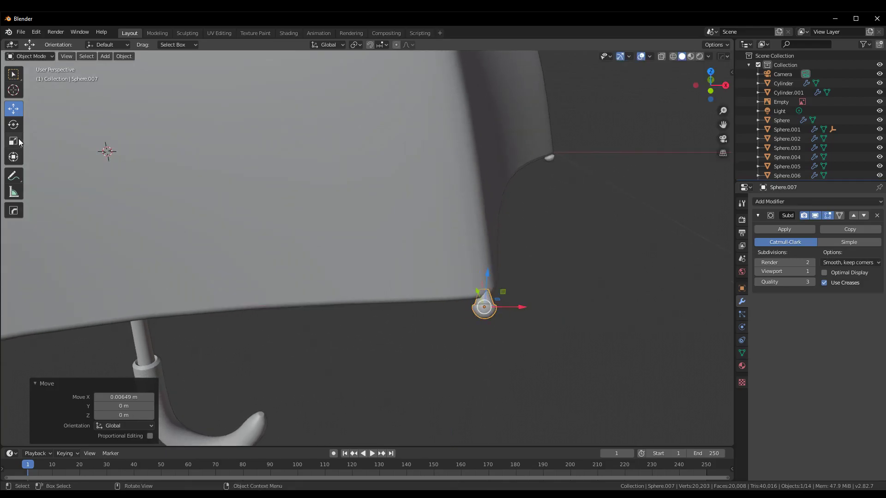
# - Rotate the cap about Z and 18.5° about the view axis, then reposition it
pyautogui.click(14, 125)
pyautogui.moveTo(500, 291); pyautogui.dragTo(503, 293)
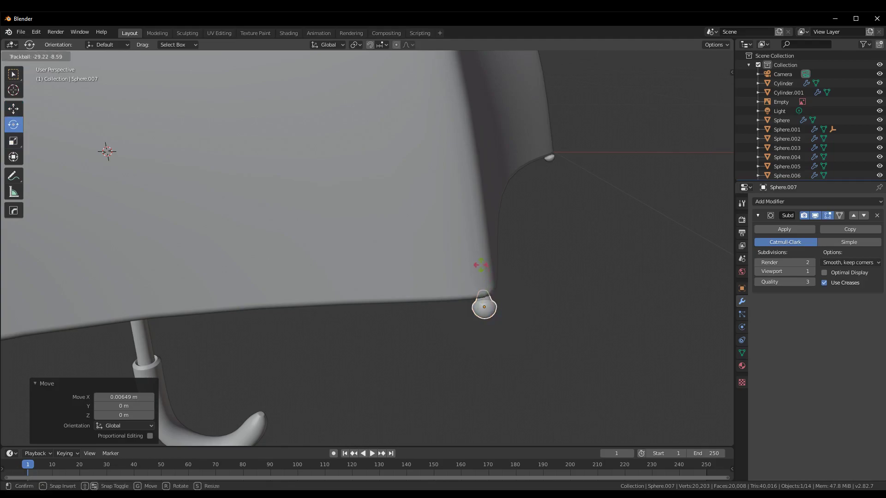
pyautogui.press('z')
pyautogui.click(471, 320)
pyautogui.moveTo(470, 320)
pyautogui.mouseDown(button='middle')
pyautogui.moveTo(584, 311)
pyautogui.moveTo(537, 314)
pyautogui.mouseUp(button='middle')
pyautogui.moveTo(463, 302); pyautogui.dragTo(471, 321)
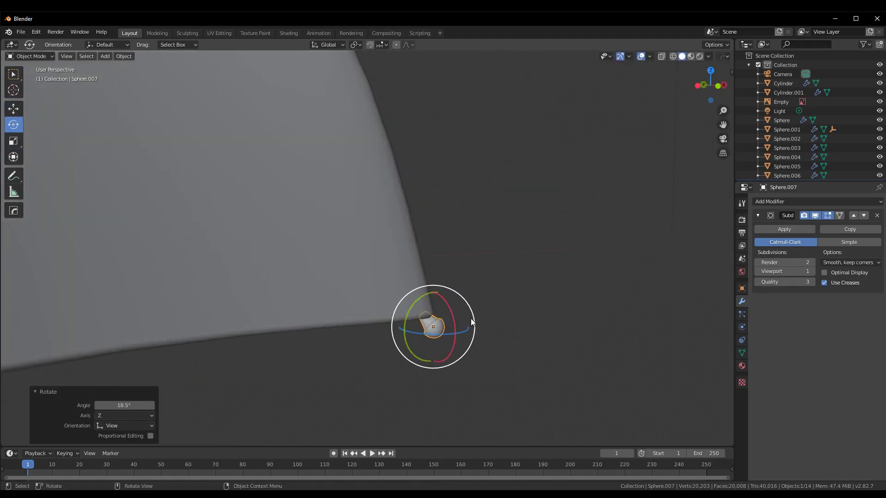
pyautogui.press('g')
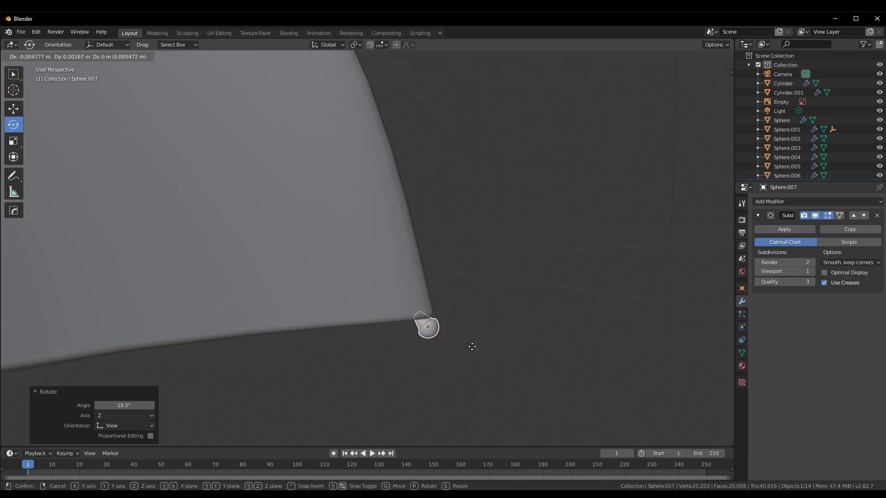
pyautogui.click(475, 350)
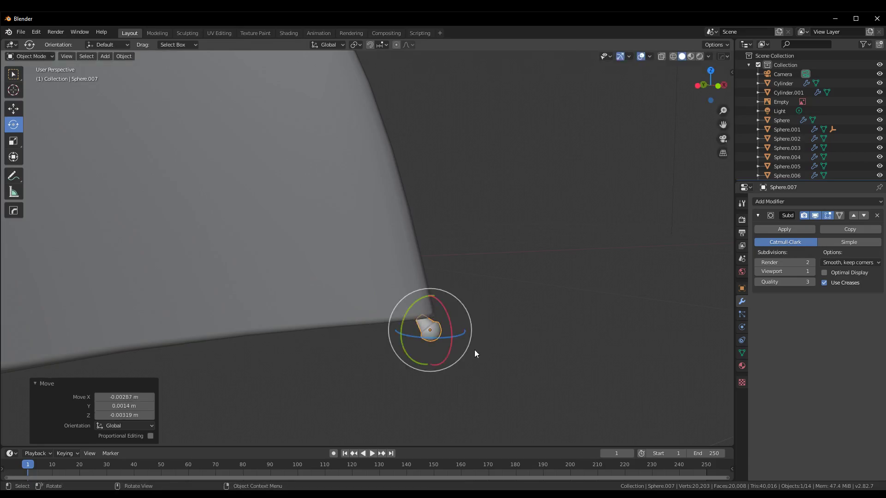
# - Fine-tune the cap's position along X and Z so it sits on the rib tip
pyautogui.moveTo(474, 350)
pyautogui.mouseDown(button='middle')
pyautogui.moveTo(463, 350)
pyautogui.moveTo(549, 335)
pyautogui.moveTo(136, 213)
pyautogui.mouseUp(button='middle')
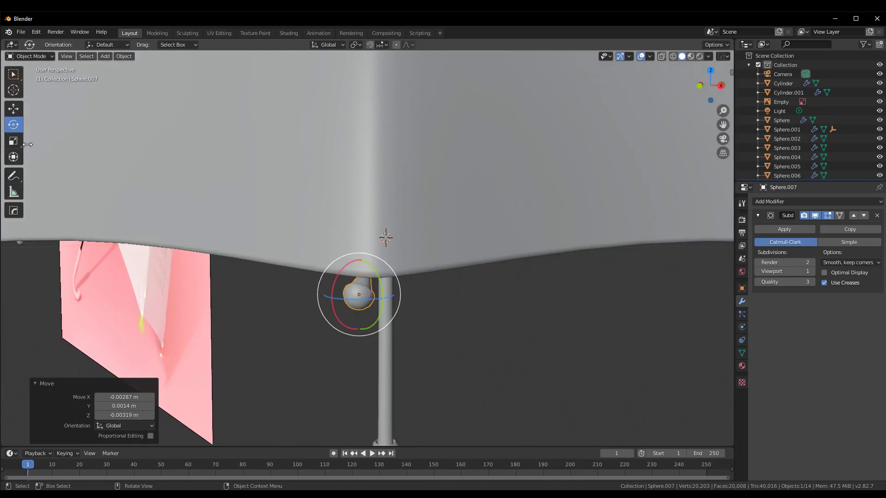
pyautogui.click(13, 109)
pyautogui.moveTo(389, 301); pyautogui.dragTo(402, 306)
pyautogui.moveTo(422, 304); pyautogui.dragTo(510, 302, button='middle')
pyautogui.moveTo(451, 293); pyautogui.dragTo(435, 290)
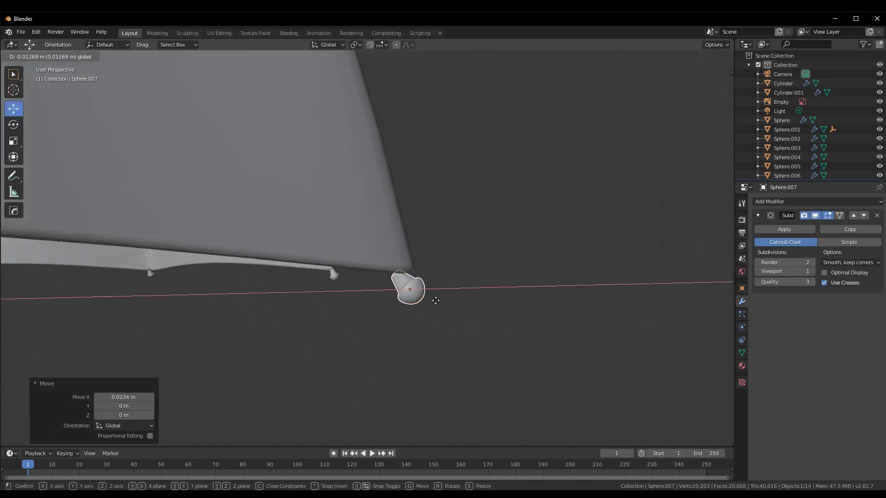
pyautogui.moveTo(407, 252); pyautogui.dragTo(411, 245)
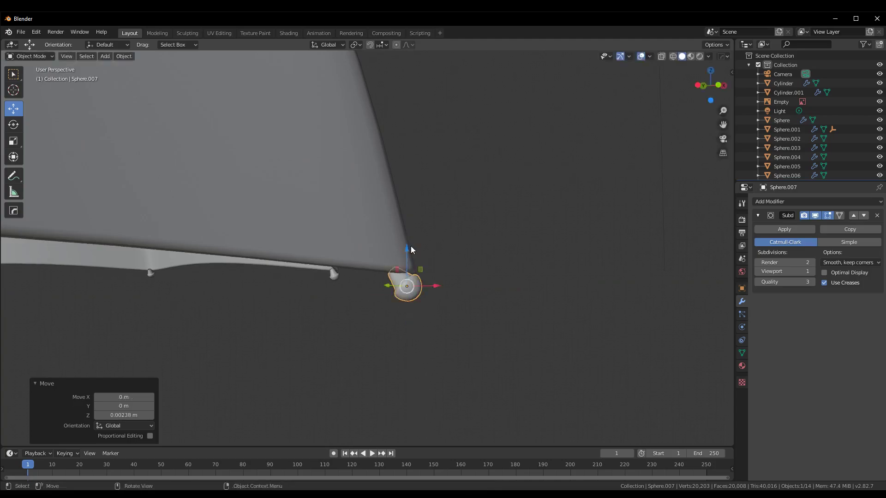
pyautogui.moveTo(411, 245); pyautogui.dragTo(391, 293, button='middle')
pyautogui.moveTo(391, 296); pyautogui.dragTo(406, 304)
pyautogui.moveTo(406, 303); pyautogui.dragTo(510, 310, button='middle')
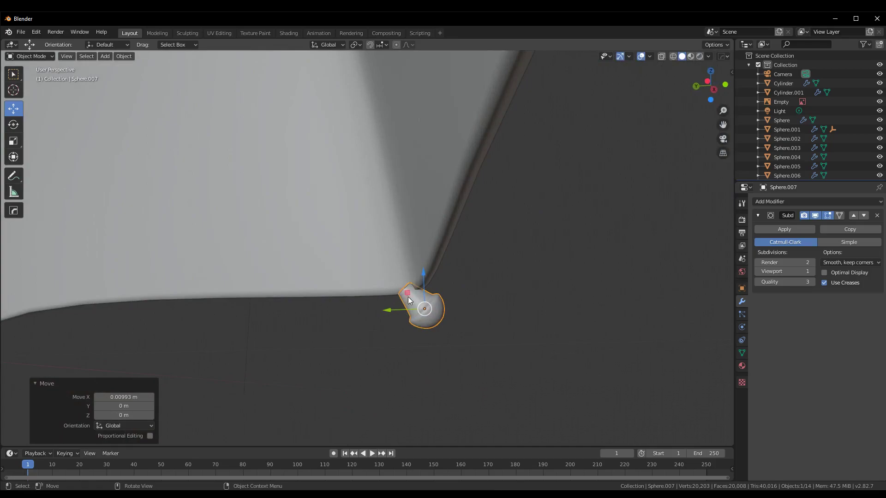
# - Angle the cap 12°, shift it slightly, then turn it to 19° to follow the rib
pyautogui.click(12, 126)
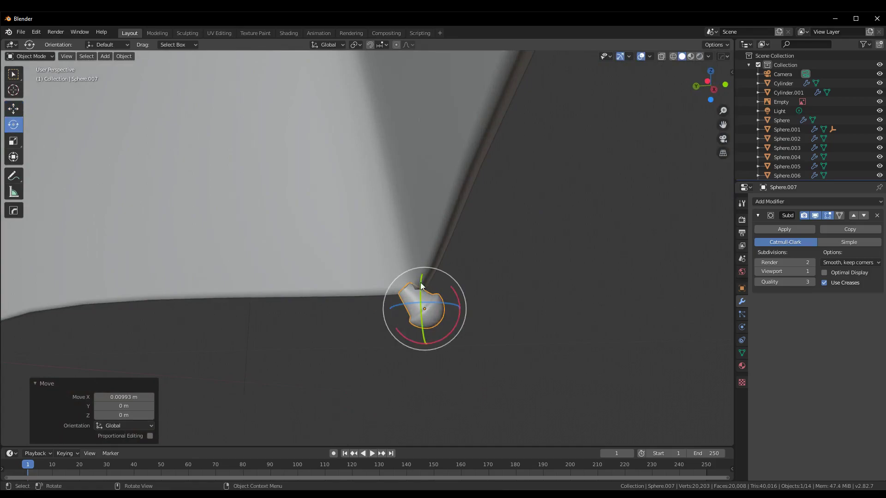
pyautogui.moveTo(450, 276); pyautogui.dragTo(459, 296)
pyautogui.moveTo(458, 295); pyautogui.dragTo(461, 320, button='middle')
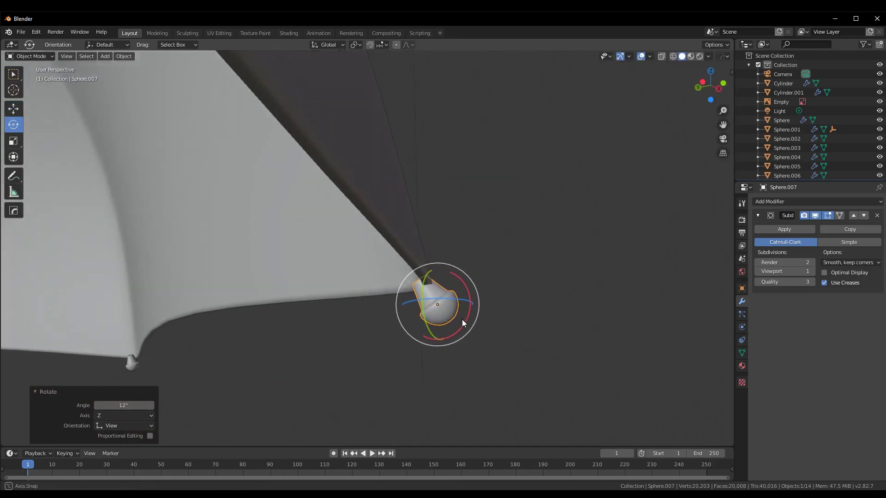
pyautogui.press('g')
pyautogui.click(434, 321)
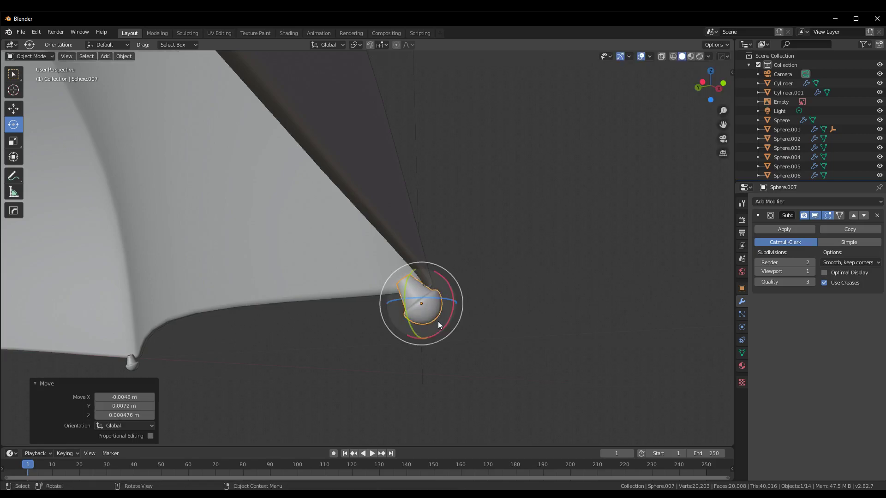
pyautogui.moveTo(460, 297); pyautogui.dragTo(456, 308)
pyautogui.moveTo(457, 308)
pyautogui.mouseDown(button='middle')
pyautogui.moveTo(569, 329)
pyautogui.moveTo(585, 348)
pyautogui.moveTo(432, 350)
pyautogui.moveTo(405, 337)
pyautogui.moveTo(377, 350)
pyautogui.moveTo(502, 313)
pyautogui.moveTo(530, 338)
pyautogui.moveTo(455, 319)
pyautogui.moveTo(438, 305)
pyautogui.mouseUp(button='middle')
# - Deselect the finished cap and select another rib-tip cap under the canopy
pyautogui.click(563, 361)
pyautogui.scroll(-2, 353, 332)
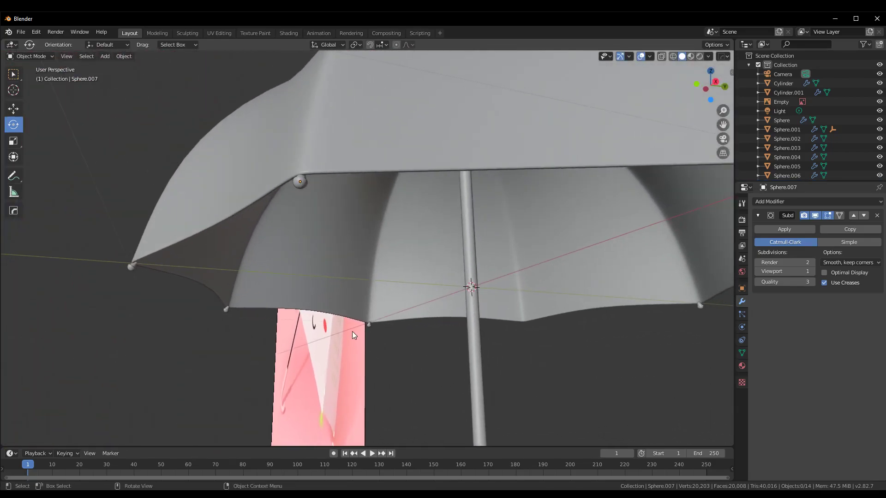
pyautogui.click(372, 325)
pyautogui.moveTo(373, 326)
pyautogui.mouseDown(button='middle')
pyautogui.moveTo(614, 364)
pyautogui.moveTo(384, 223)
pyautogui.moveTo(444, 299)
pyautogui.mouseUp(button='middle')
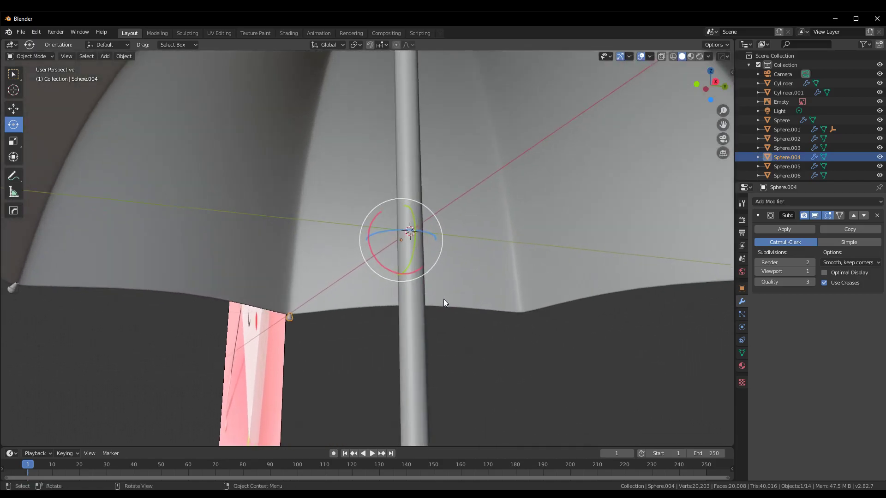
# - Duplicate the selected rib-tip cap and tilt the copy 47.3° about X
pyautogui.hotkey('shift', 'd')
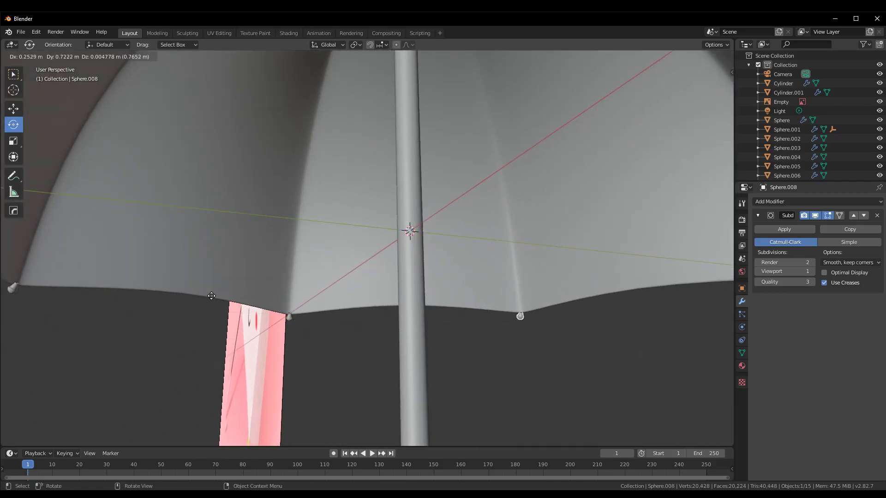
pyautogui.click(208, 290)
pyautogui.scroll(-3, 387, 307)
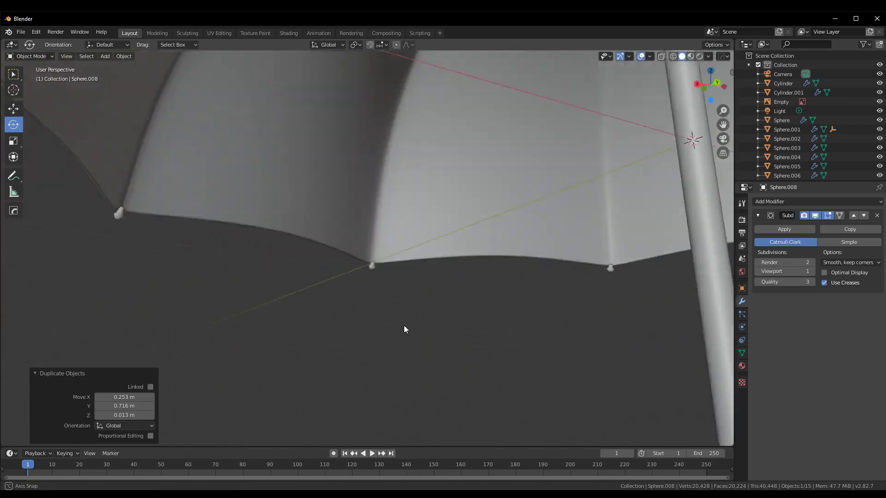
pyautogui.moveTo(404, 325); pyautogui.dragTo(382, 341, button='middle')
pyautogui.scroll(-2, 389, 312)
pyautogui.scroll(2, 388, 311)
pyautogui.scroll(4, 392, 308)
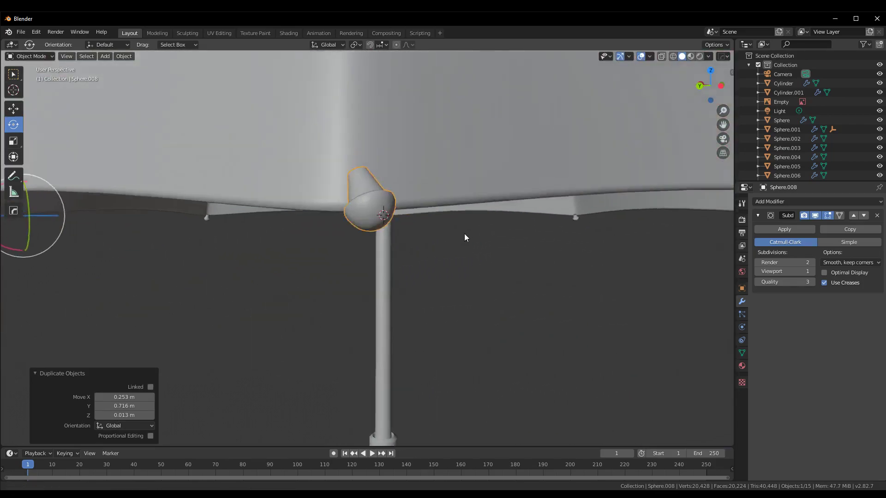
pyautogui.moveTo(464, 234)
pyautogui.mouseDown(button='middle')
pyautogui.moveTo(461, 273)
pyautogui.moveTo(513, 309)
pyautogui.mouseUp(button='middle')
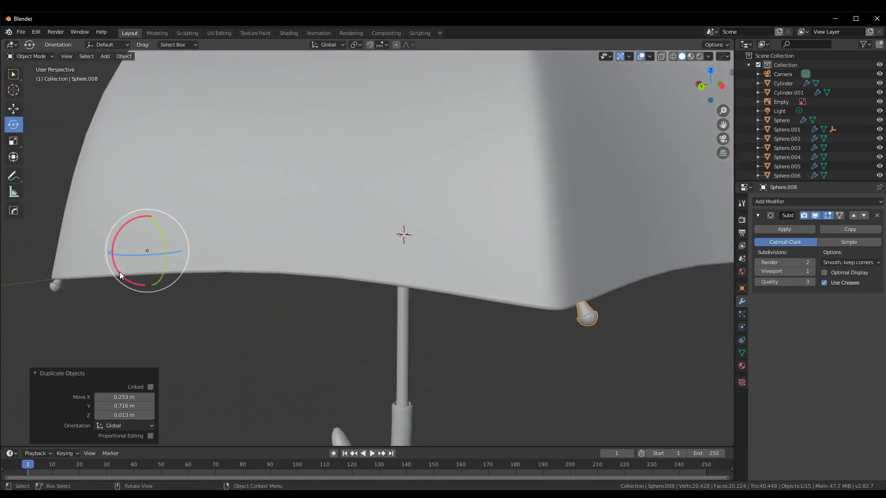
pyautogui.moveTo(128, 278); pyautogui.dragTo(102, 252)
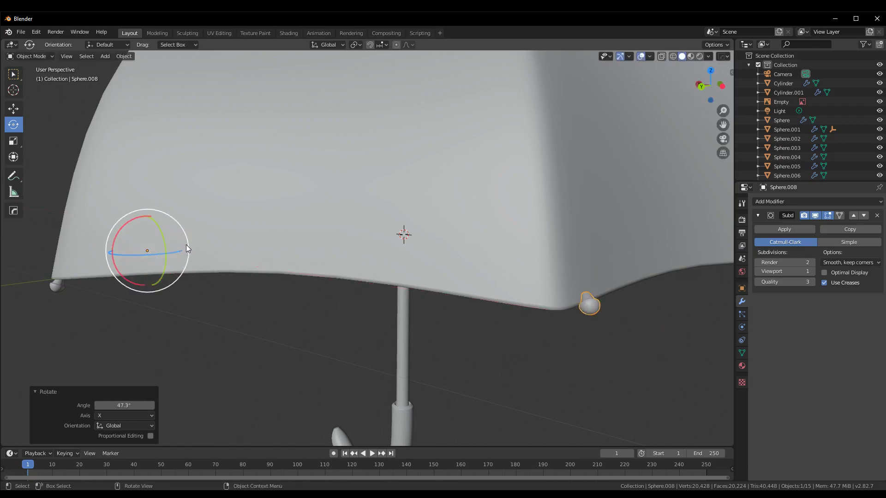
pyautogui.moveTo(173, 223); pyautogui.dragTo(177, 229)
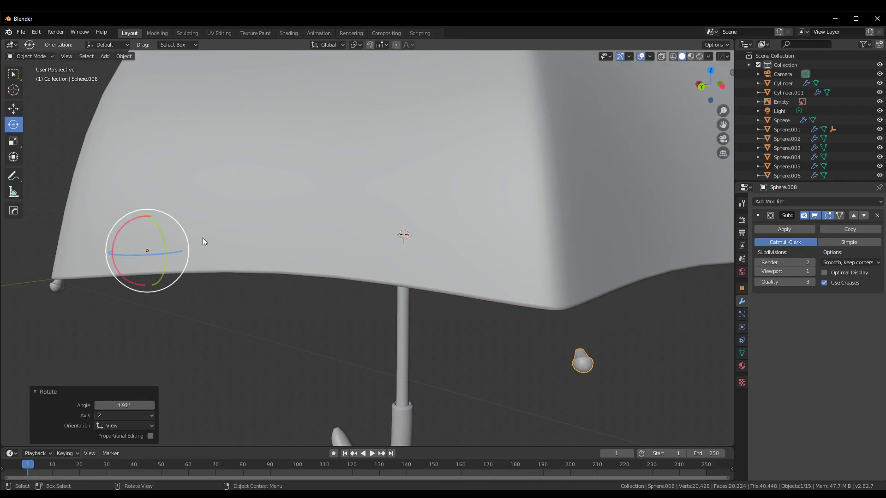
# - In Edit Mode, select all and shift the cap mesh along X, Z and Y onto the rib tip
pyautogui.hotkey('ctrl', 'Tab')
pyautogui.click(627, 346)
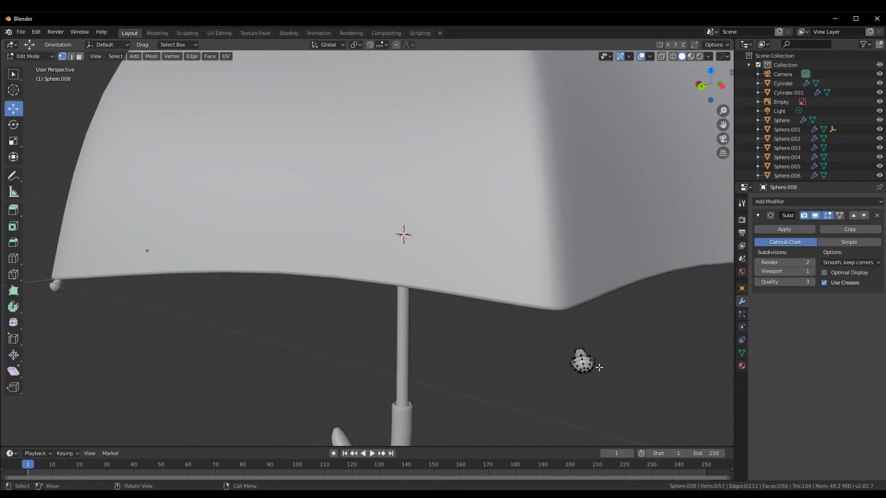
pyautogui.press('a')
pyautogui.moveTo(550, 356); pyautogui.dragTo(518, 358)
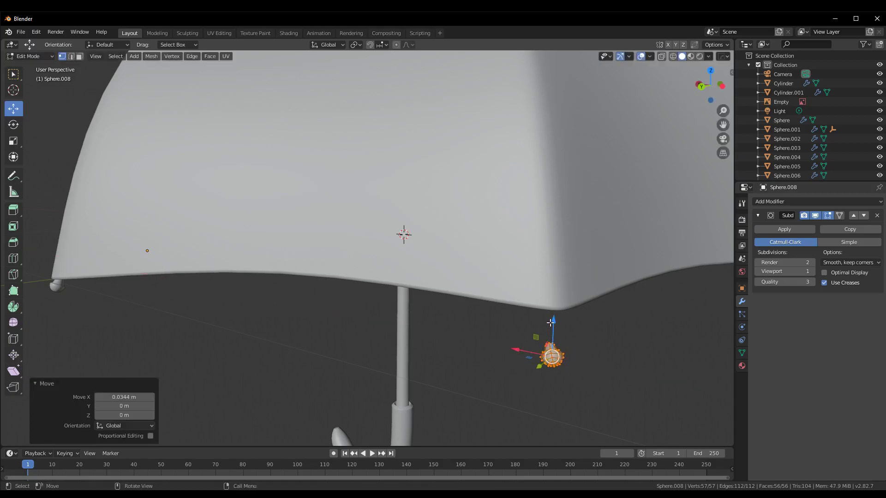
pyautogui.moveTo(551, 323); pyautogui.dragTo(552, 283)
pyautogui.moveTo(551, 282)
pyautogui.mouseDown(button='middle')
pyautogui.moveTo(639, 311)
pyautogui.moveTo(481, 310)
pyautogui.moveTo(555, 321)
pyautogui.moveTo(428, 338)
pyautogui.moveTo(546, 384)
pyautogui.mouseUp(button='middle')
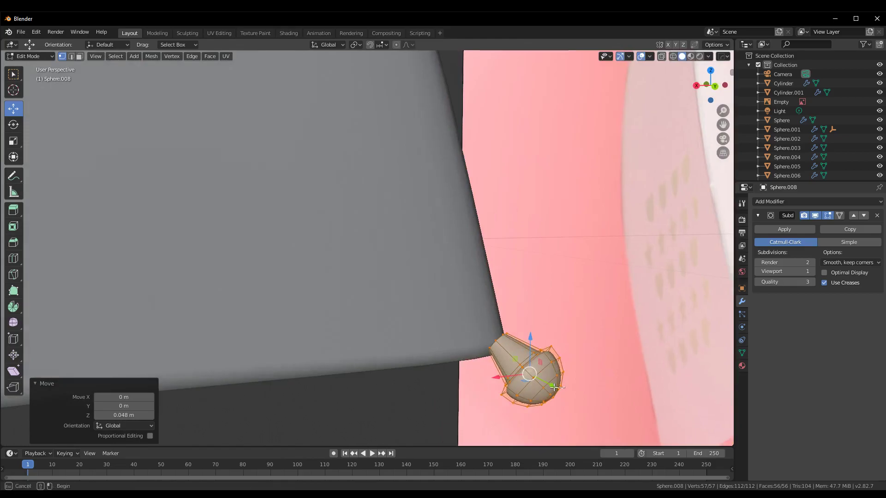
pyautogui.moveTo(554, 388); pyautogui.dragTo(531, 387)
pyautogui.moveTo(506, 344); pyautogui.dragTo(508, 350)
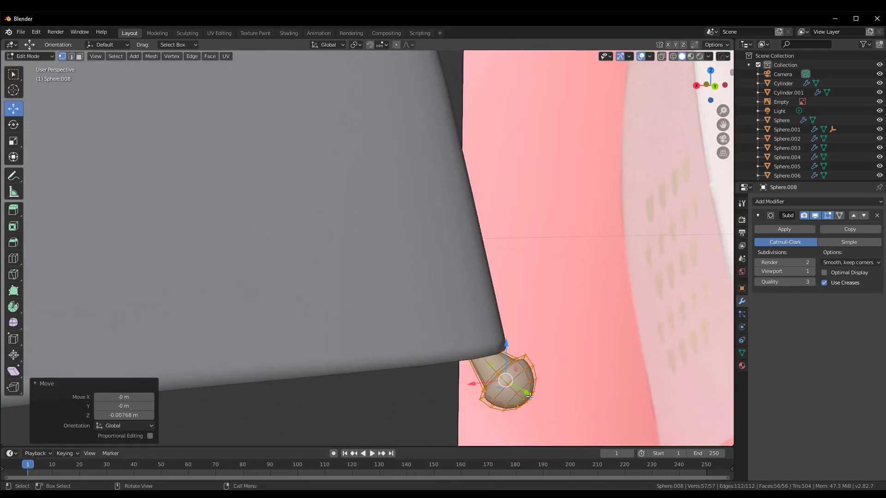
pyautogui.moveTo(530, 396); pyautogui.dragTo(531, 396)
pyautogui.moveTo(531, 396); pyautogui.dragTo(582, 392, button='middle')
# - Rotate the cap mesh 22° to fit the rib, nudge it upward, and return to Object Mode
pyautogui.click(14, 126)
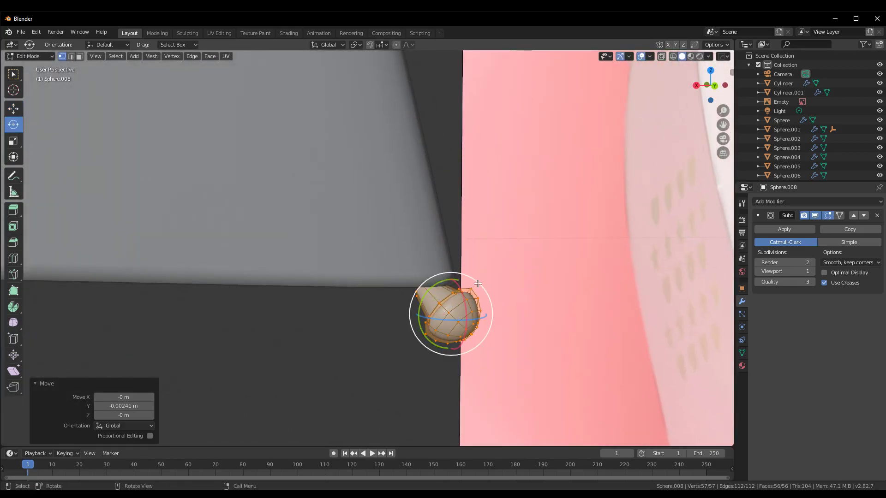
pyautogui.moveTo(478, 284)
pyautogui.mouseDown()
pyautogui.moveTo(480, 297)
pyautogui.moveTo(456, 318)
pyautogui.mouseUp()
pyautogui.click(392, 371)
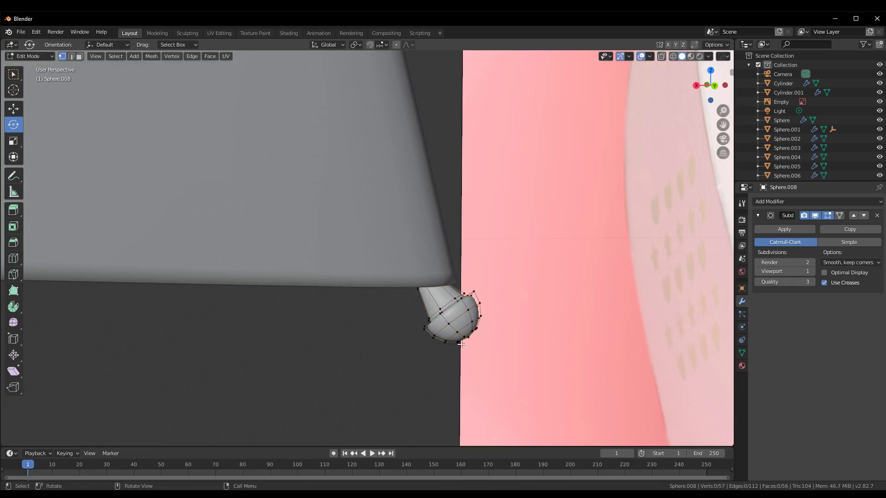
pyautogui.press('a')
pyautogui.click(13, 109)
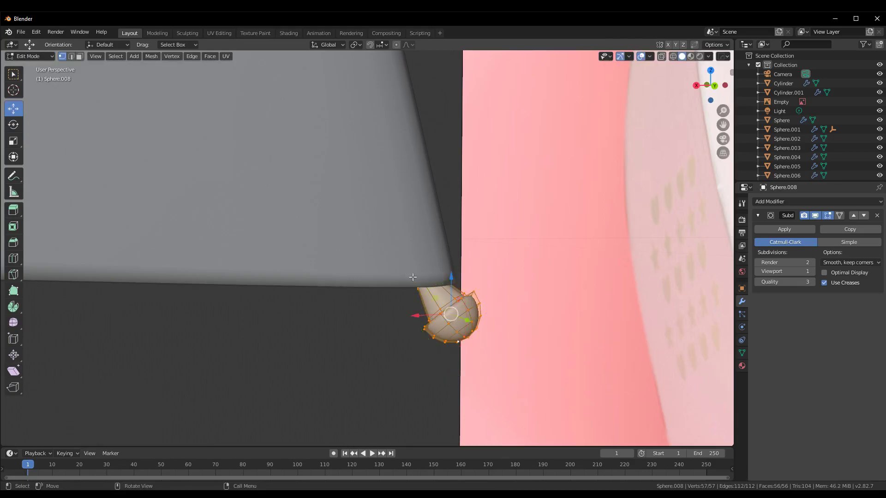
pyautogui.moveTo(451, 278); pyautogui.dragTo(450, 273)
pyautogui.moveTo(467, 318); pyautogui.dragTo(462, 287)
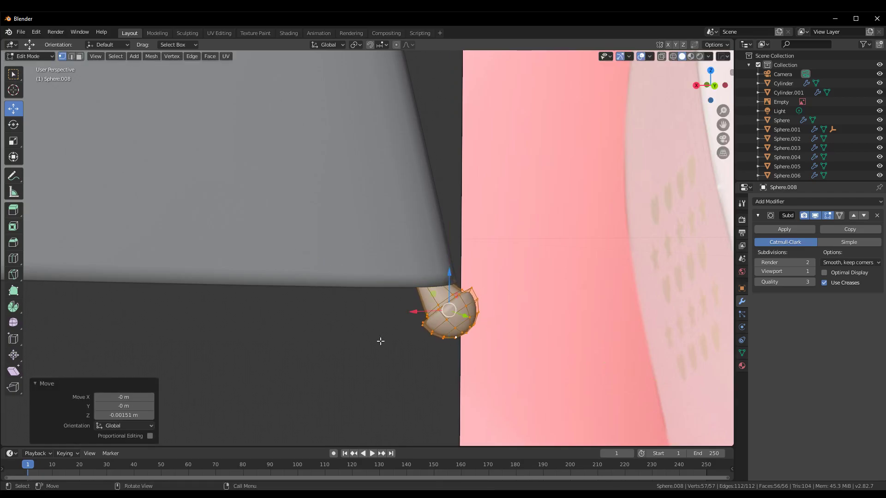
pyautogui.hotkey('ctrl', 'z')
pyautogui.hotkey('ctrl', 'z')
pyautogui.scroll(-8, 379, 309)
pyautogui.press('Tab')
# - Orbit and zoom around the umbrella and reference image from side and front views
pyautogui.scroll(-4, 332, 312)
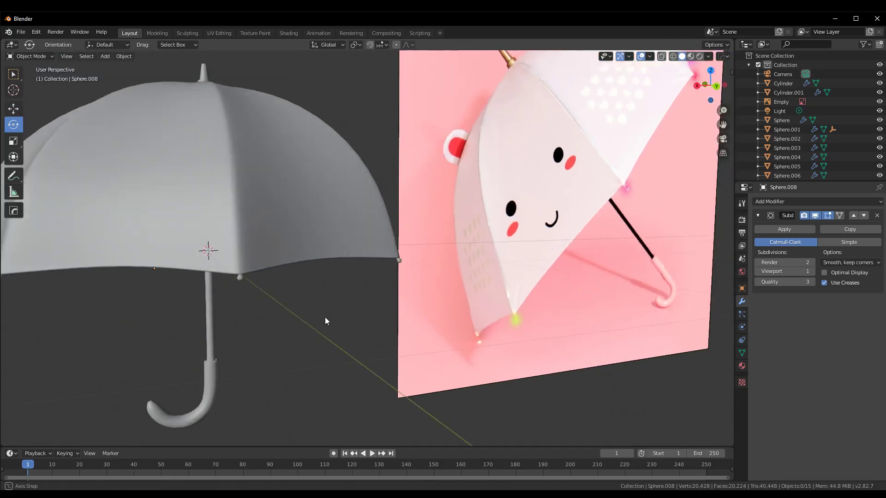
pyautogui.scroll(-3, 325, 317)
pyautogui.moveTo(338, 324)
pyautogui.mouseDown(button='middle')
pyautogui.moveTo(292, 310)
pyautogui.moveTo(330, 300)
pyautogui.mouseUp(button='middle')
pyautogui.scroll(5, 293, 311)
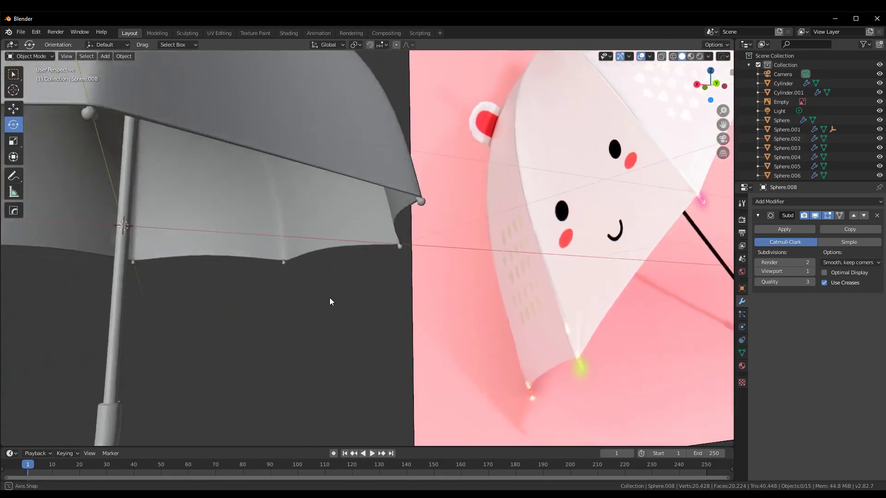
pyautogui.scroll(-5, 338, 299)
pyautogui.scroll(3, 365, 287)
pyautogui.scroll(4, 415, 268)
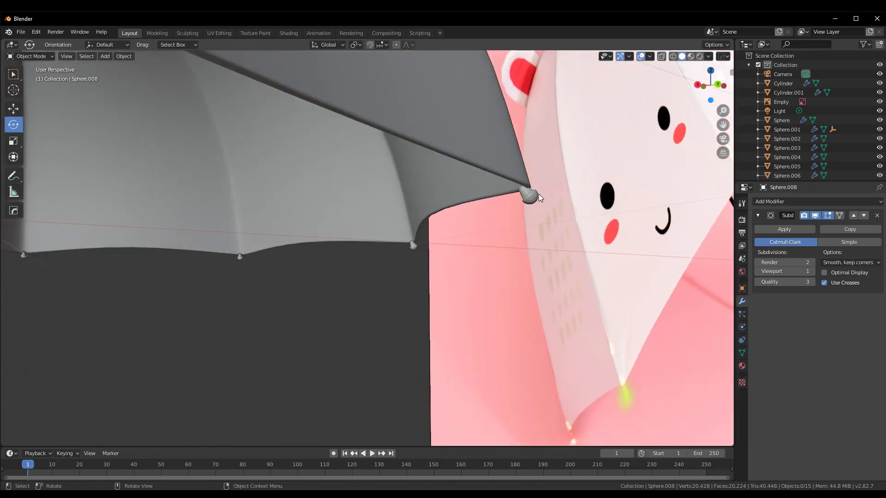
pyautogui.scroll(-6, 543, 201)
pyautogui.moveTo(369, 317)
pyautogui.mouseDown(button='middle')
pyautogui.moveTo(370, 364)
pyautogui.moveTo(446, 408)
pyautogui.moveTo(456, 349)
pyautogui.moveTo(375, 341)
pyautogui.mouseUp(button='middle')
pyautogui.scroll(-4, 370, 365)
pyautogui.scroll(2, 369, 323)
pyautogui.scroll(2, 342, 286)
pyautogui.scroll(2, 300, 289)
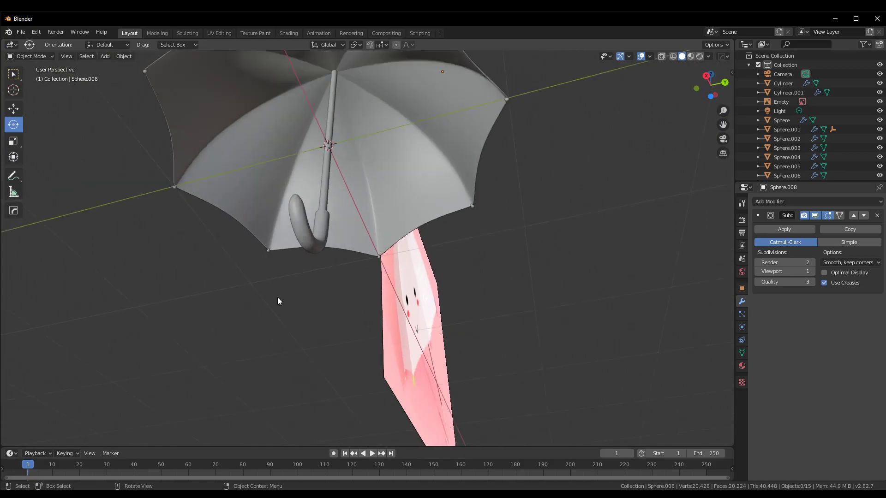
pyautogui.scroll(-4, 278, 302)
pyautogui.moveTo(278, 301)
pyautogui.mouseDown(button='middle')
pyautogui.moveTo(366, 330)
pyautogui.moveTo(411, 371)
pyautogui.mouseUp(button='middle')
pyautogui.moveTo(546, 364)
pyautogui.mouseDown(button='middle')
pyautogui.moveTo(486, 358)
pyautogui.moveTo(493, 344)
pyautogui.moveTo(483, 330)
pyautogui.moveTo(521, 343)
pyautogui.moveTo(465, 342)
pyautogui.moveTo(518, 345)
pyautogui.moveTo(544, 289)
pyautogui.moveTo(506, 292)
pyautogui.moveTo(533, 285)
pyautogui.moveTo(489, 229)
pyautogui.moveTo(405, 261)
pyautogui.moveTo(485, 332)
pyautogui.mouseUp(button='middle')
# - Zoom in on the umbrella and select the canopy (Sphere) to show its modifiers
pyautogui.scroll(4, 353, 329)
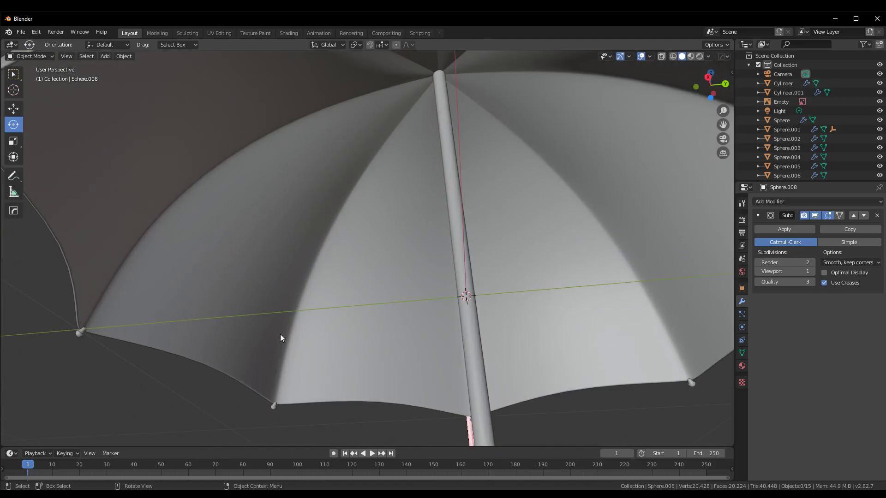
pyautogui.scroll(-4, 349, 351)
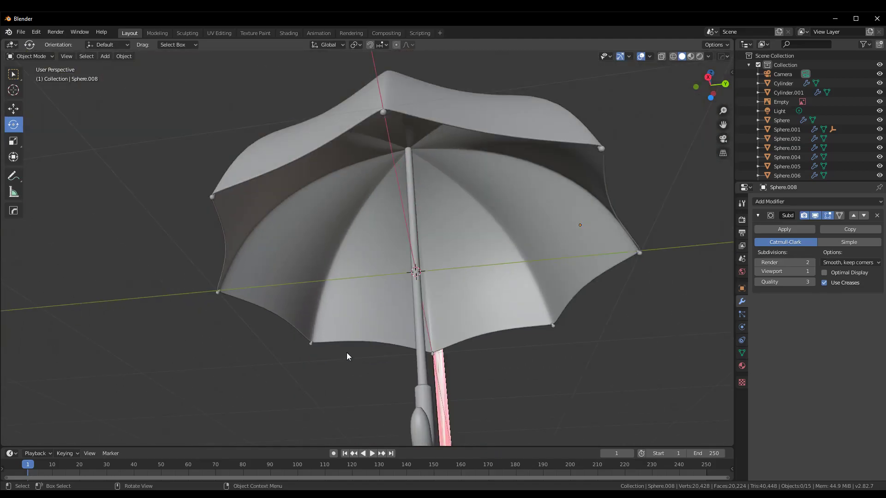
pyautogui.scroll(-2, 342, 338)
pyautogui.scroll(5, 339, 332)
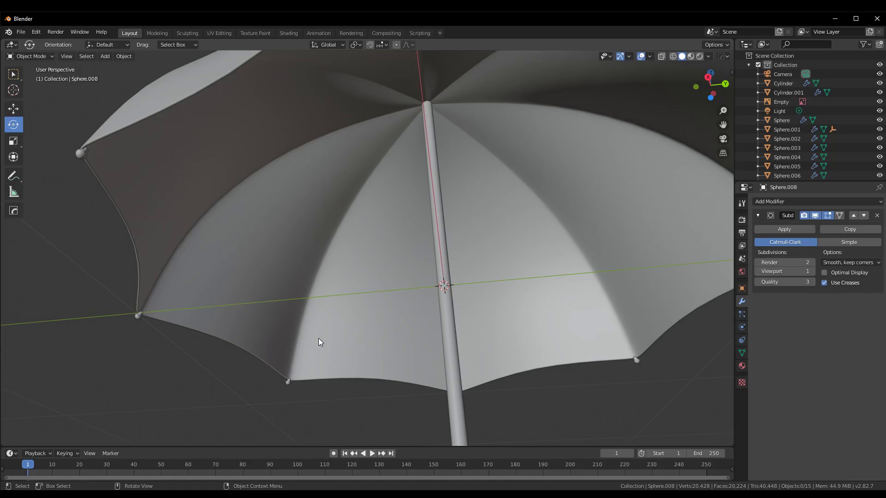
pyautogui.scroll(-2, 312, 328)
pyautogui.scroll(3, 319, 311)
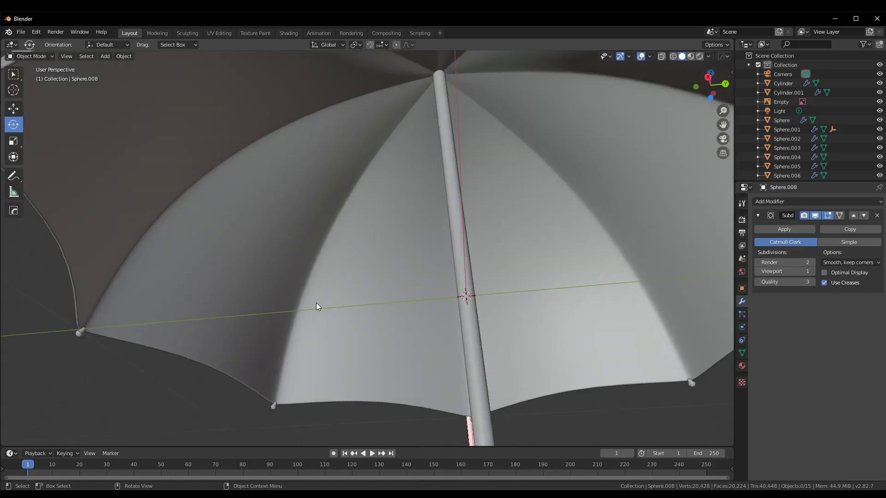
pyautogui.click(328, 300)
pyautogui.scroll(-4, 342, 297)
pyautogui.scroll(5, 336, 394)
# - Select the canopy, switch it to Edit Mode, and turn off its Subdivision modifier's edit-mode display
pyautogui.scroll(-2, 311, 391)
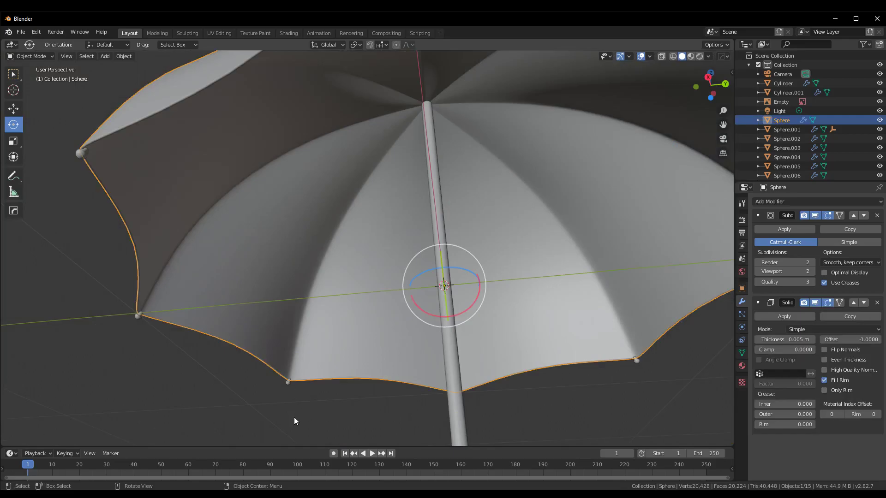
pyautogui.click(294, 417)
pyautogui.scroll(2, 327, 355)
pyautogui.hotkey('ctrl', 'Tab')
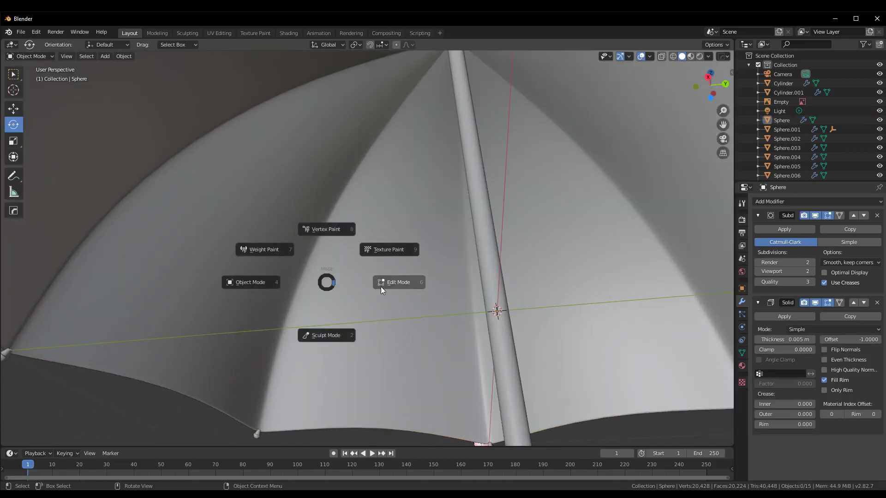
pyautogui.click(381, 286)
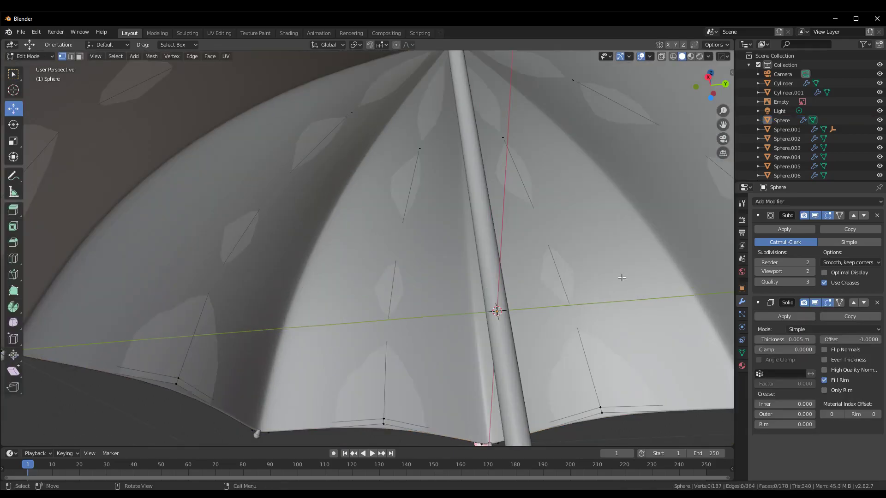
pyautogui.click(814, 216)
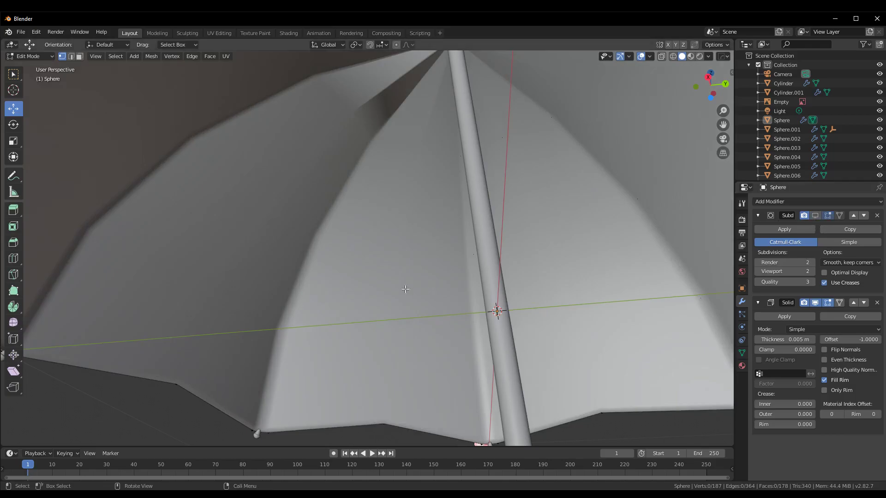
# - Open and dismiss the Hard Ops operations list, mode choices and edge sharpening menu
pyautogui.scroll(-3, 354, 278)
pyautogui.hotkey('ctrl', 'Tab')
pyautogui.click(380, 250)
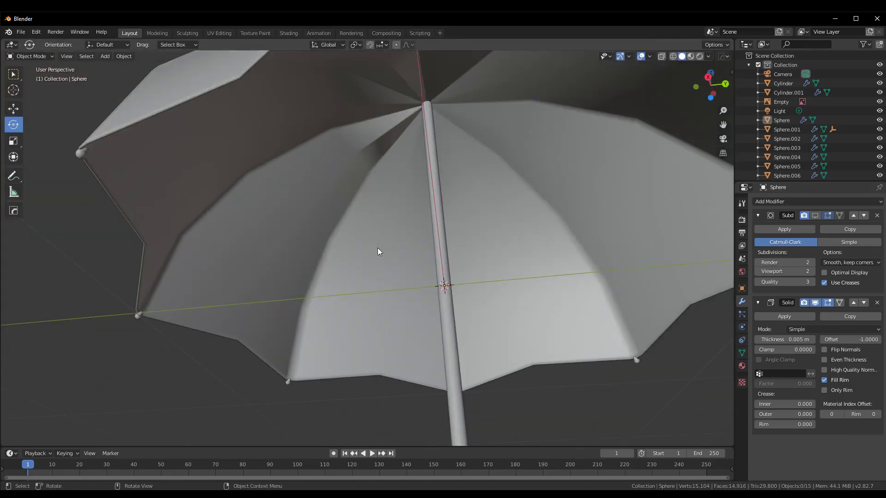
pyautogui.hotkey('ctrl', 'Tab')
pyautogui.press('q')
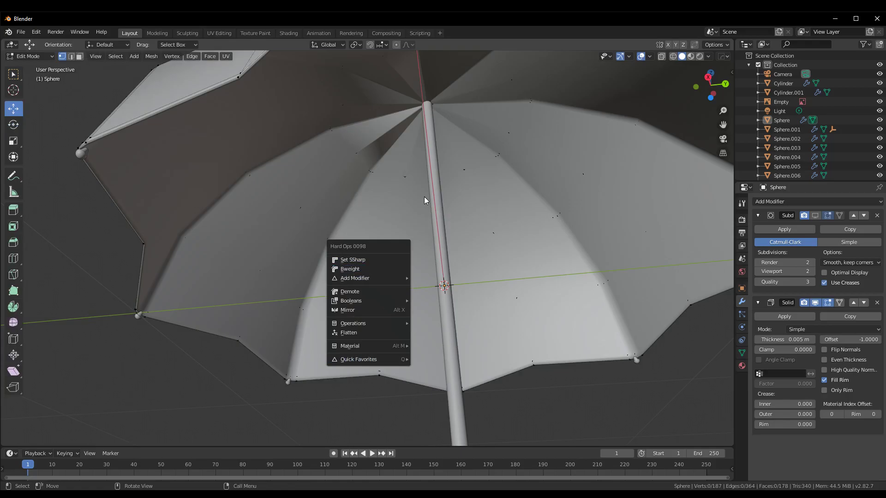
pyautogui.hotkey('ctrl', 'Tab')
pyautogui.click(488, 203)
pyautogui.rightClick(481, 204)
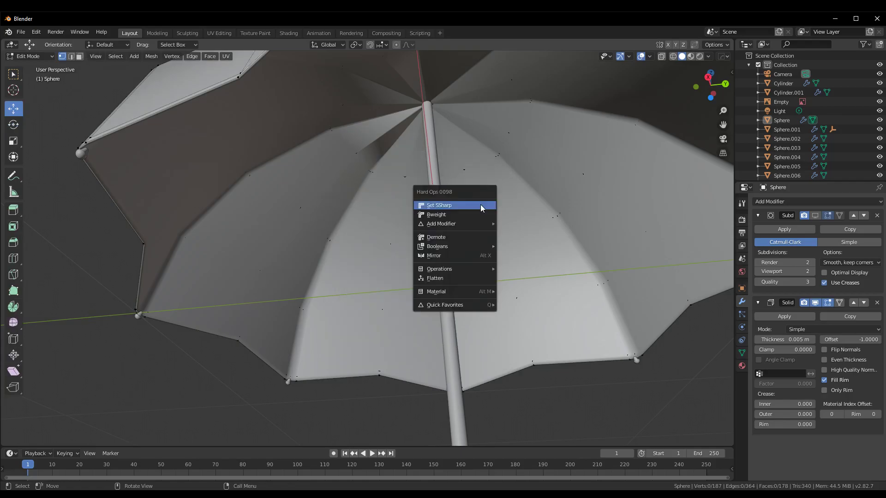
pyautogui.rightClick(510, 156)
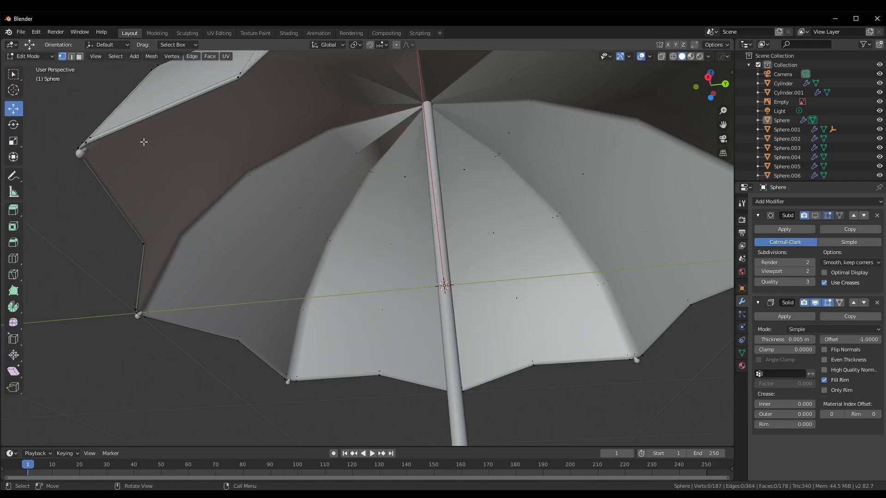
# - Try the box-select and move tools, reselect the whole canopy, and return it to mesh editing
pyautogui.click(14, 76)
pyautogui.click(13, 109)
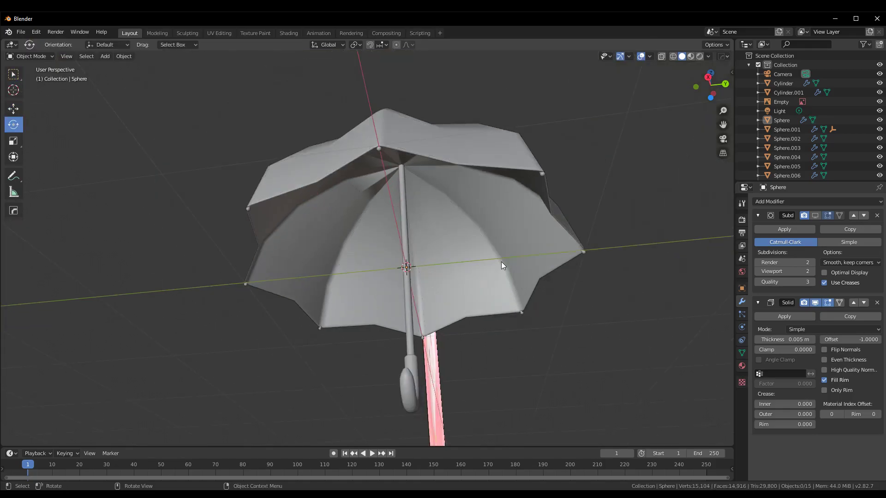
pyautogui.click(501, 262)
pyautogui.press('q')
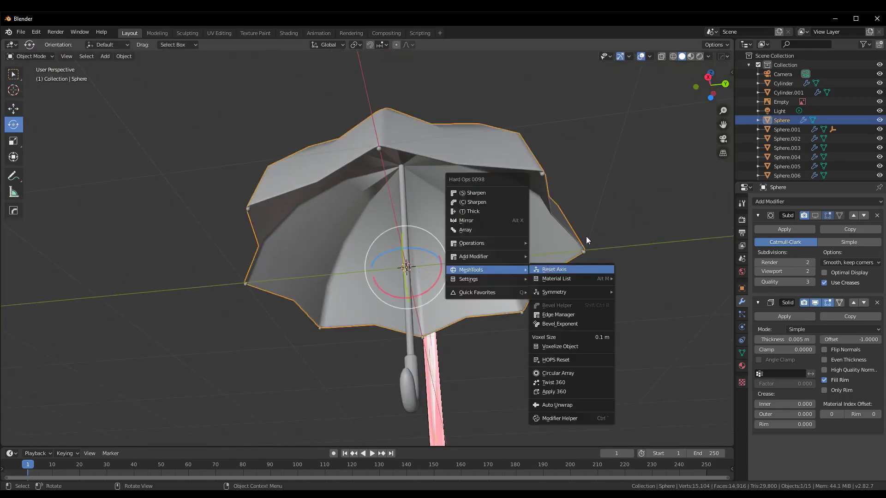
pyautogui.click(612, 224)
pyautogui.hotkey('ctrl', 'Tab')
pyautogui.click(666, 230)
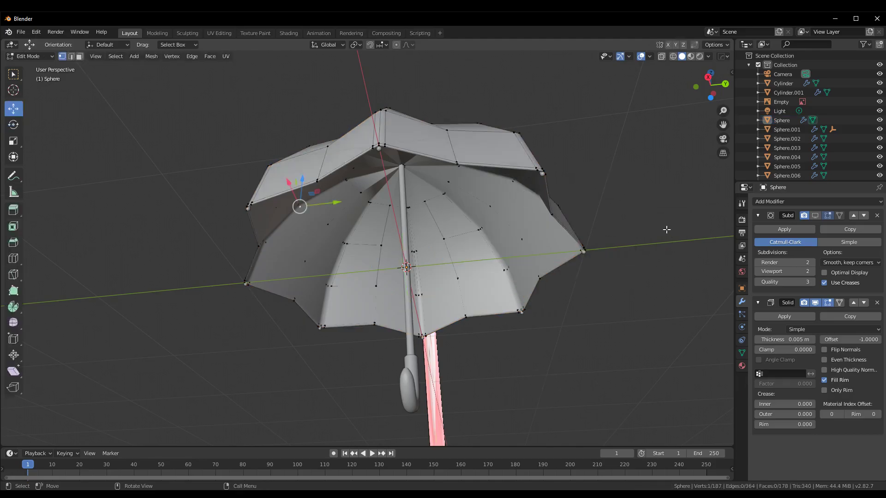
pyautogui.press('`')
pyautogui.press('Escape')
# - Select all canopy vertices, switch the viewport to wireframe shading, then clear the selection
pyautogui.press('a')
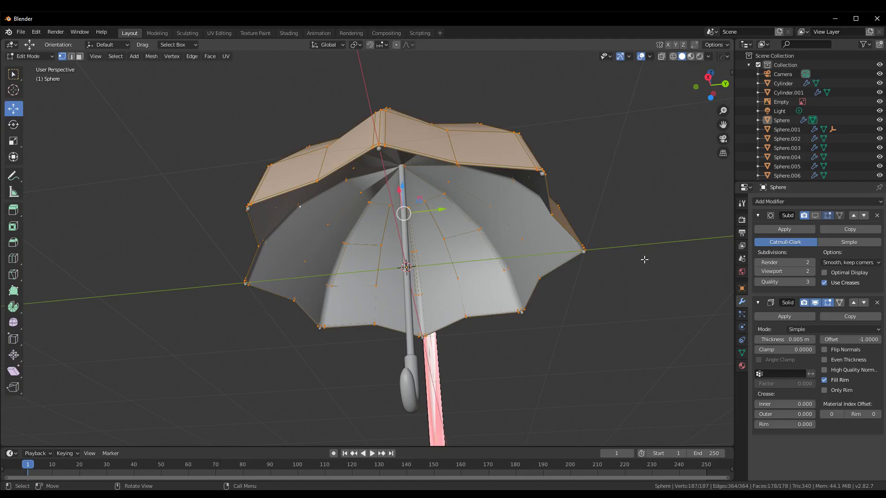
pyautogui.click(35, 56)
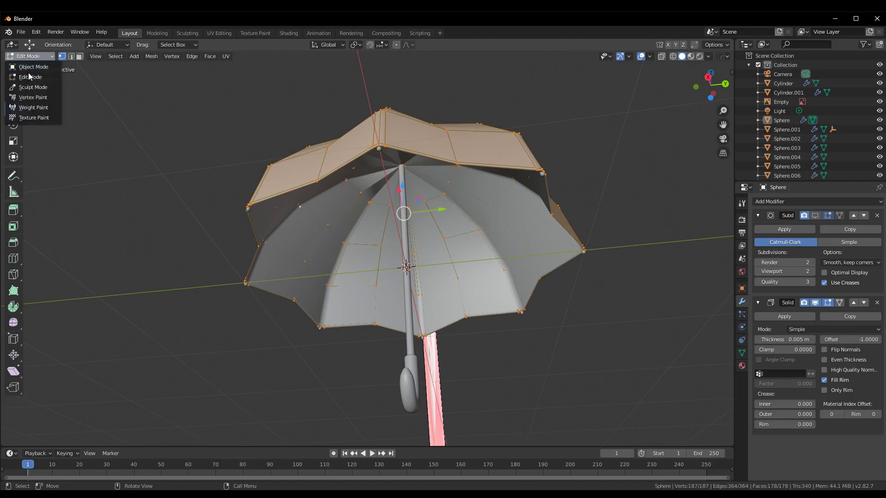
pyautogui.scroll(-2, 206, 190)
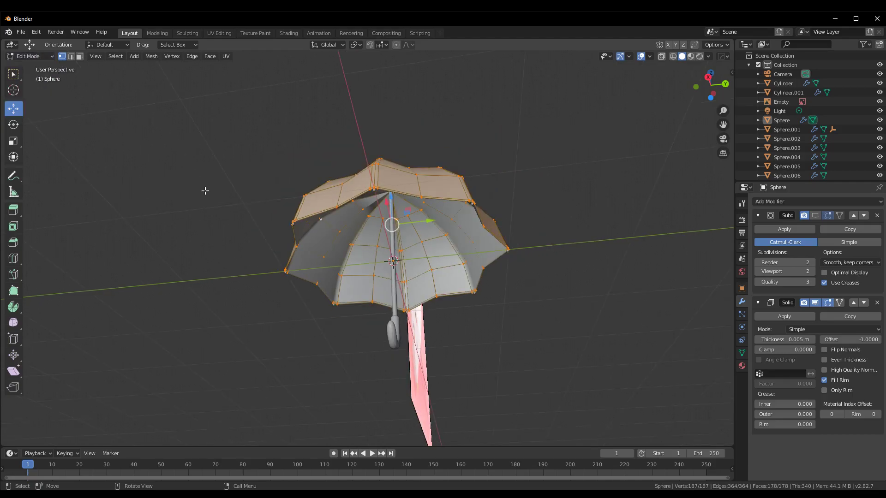
pyautogui.press('z')
pyautogui.click(165, 191)
pyautogui.click(173, 226)
# - Pick a rib edge near the canopy rim and orbit in close along it
pyautogui.moveTo(165, 191)
pyautogui.mouseDown(button='middle')
pyautogui.moveTo(173, 226)
pyautogui.moveTo(235, 286)
pyautogui.mouseUp(button='middle')
pyautogui.scroll(4, 295, 348)
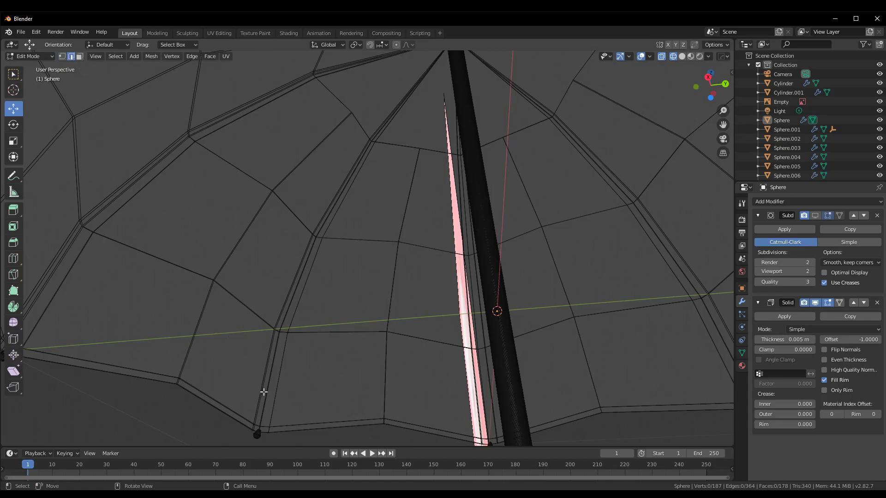
pyautogui.click(263, 392)
pyautogui.scroll(2, 297, 310)
pyautogui.scroll(1, 368, 281)
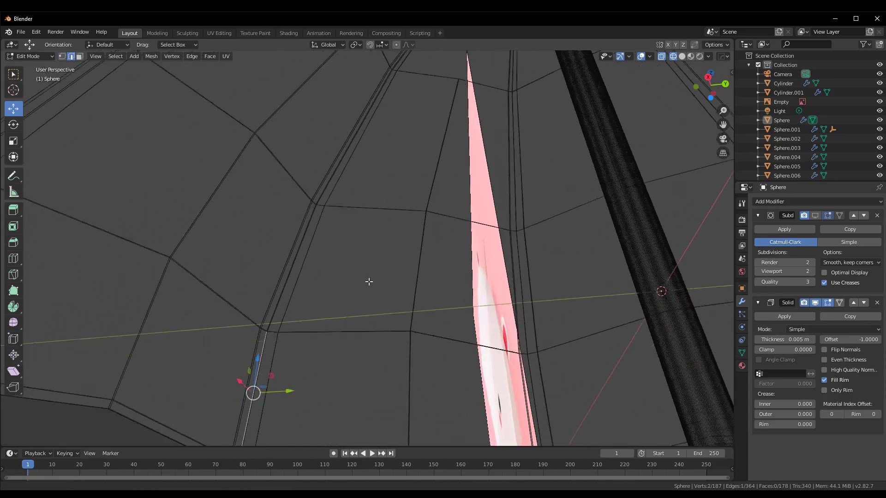
pyautogui.moveTo(368, 282)
pyautogui.mouseDown(button='middle')
pyautogui.moveTo(342, 184)
pyautogui.moveTo(470, 228)
pyautogui.moveTo(457, 280)
pyautogui.mouseUp(button='middle')
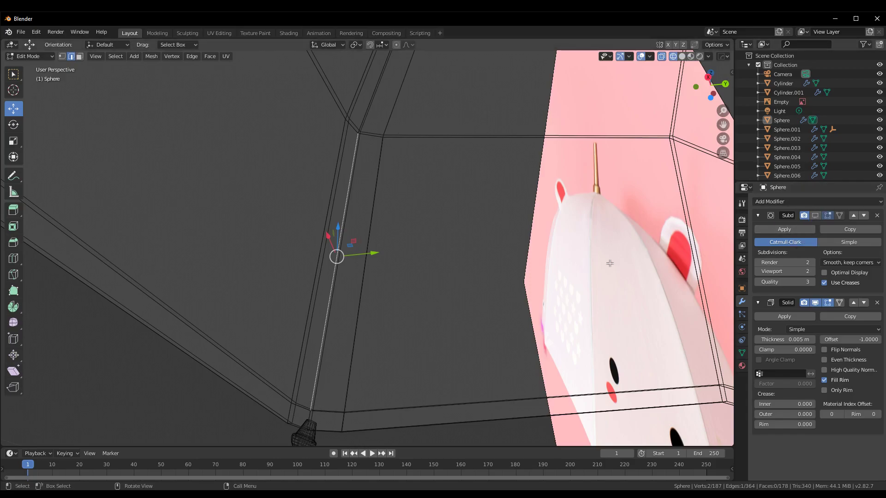
# - Hide the Solidify modifier in the viewport and select the first rib edges up to the pole top
pyautogui.click(815, 302)
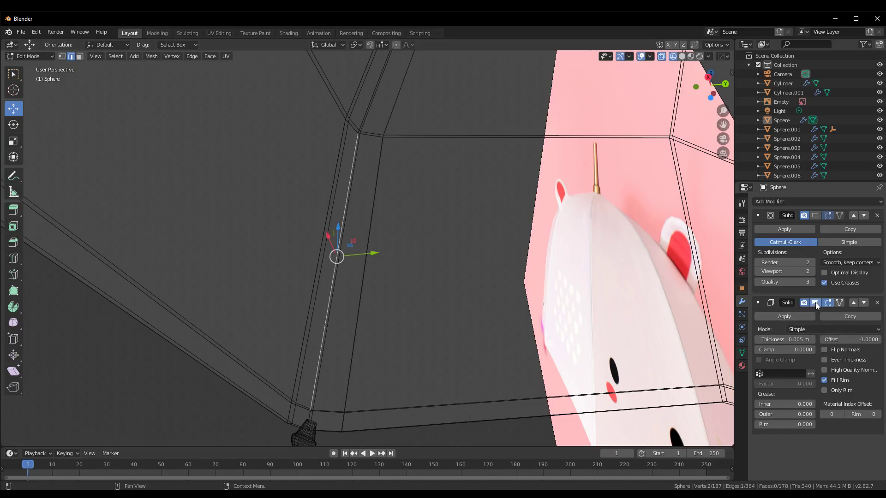
pyautogui.keyDown('shift'); pyautogui.click(371, 126); pyautogui.keyUp('shift')
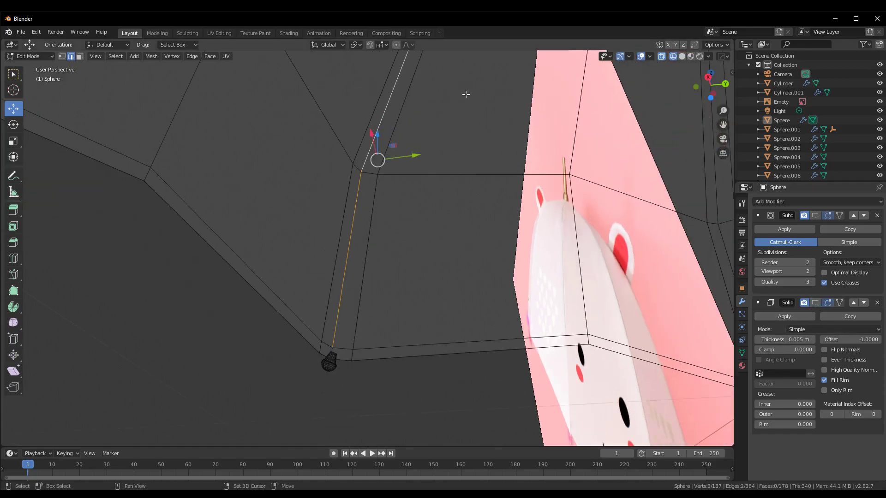
pyautogui.keyDown('shift'); pyautogui.moveTo(464, 93); pyautogui.dragTo(378, 393, button='middle'); pyautogui.keyUp('shift')
pyautogui.keyDown('shift'); pyautogui.click(397, 151); pyautogui.keyUp('shift')
pyautogui.keyDown('shift'); pyautogui.moveTo(397, 151); pyautogui.dragTo(439, 303, button='middle'); pyautogui.keyUp('shift')
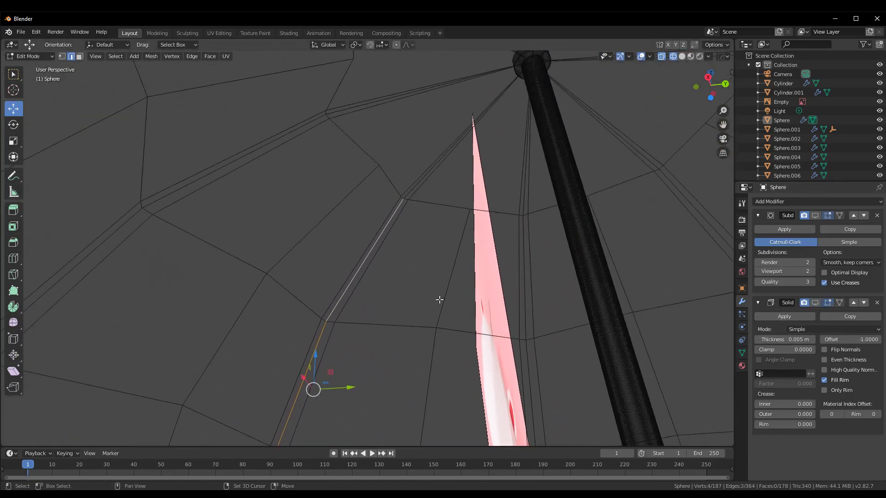
pyautogui.keyDown('shift'); pyautogui.click(423, 177); pyautogui.keyUp('shift')
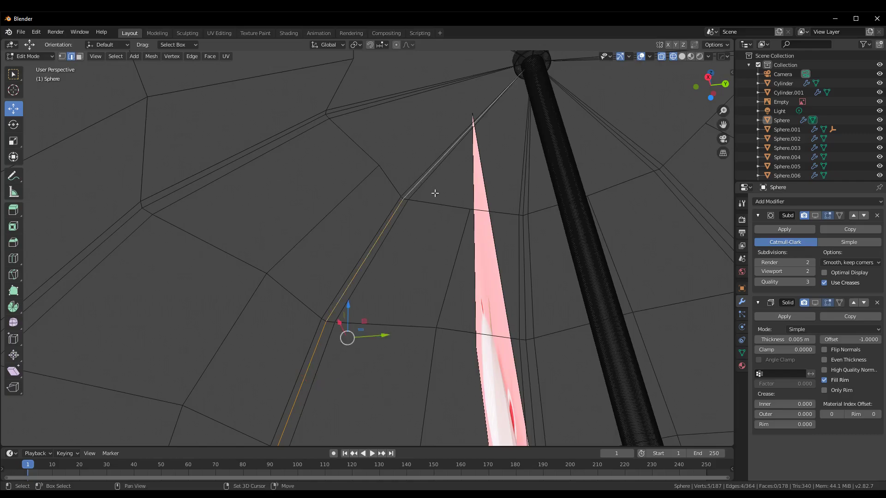
pyautogui.scroll(-3, 432, 234)
pyautogui.scroll(-3, 431, 245)
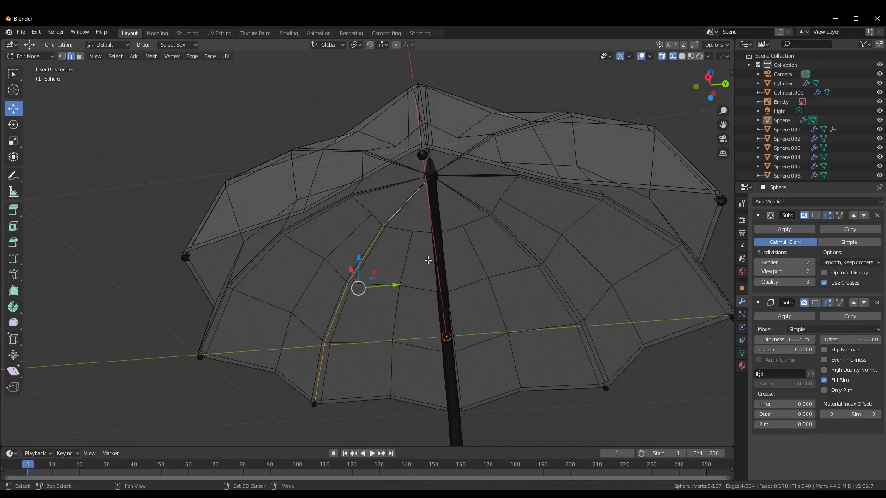
# - Add the next rib edge loops beneath the canopy toward the hub to the selection
pyautogui.moveTo(260, 321)
pyautogui.mouseDown(button='middle')
pyautogui.moveTo(243, 310)
pyautogui.moveTo(218, 406)
pyautogui.mouseUp(button='middle')
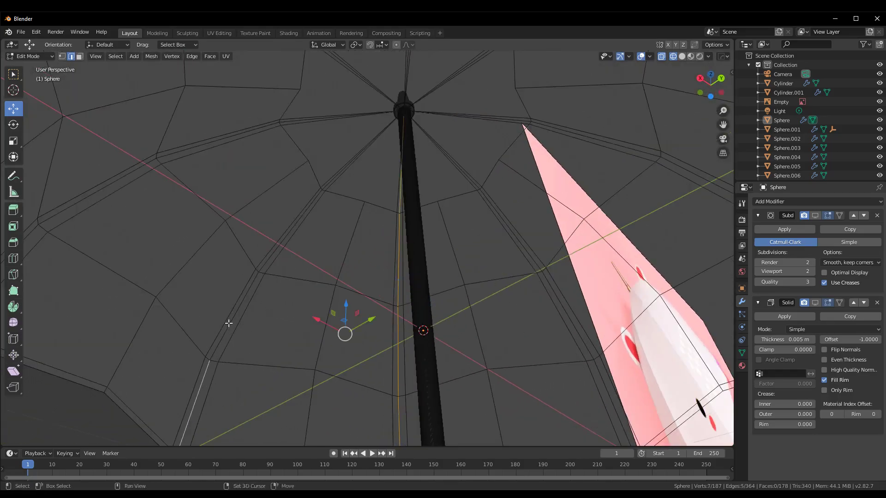
pyautogui.keyDown('shift'); pyautogui.click(245, 295); pyautogui.keyUp('shift')
pyautogui.keyDown('shift'); pyautogui.click(276, 253); pyautogui.keyUp('shift')
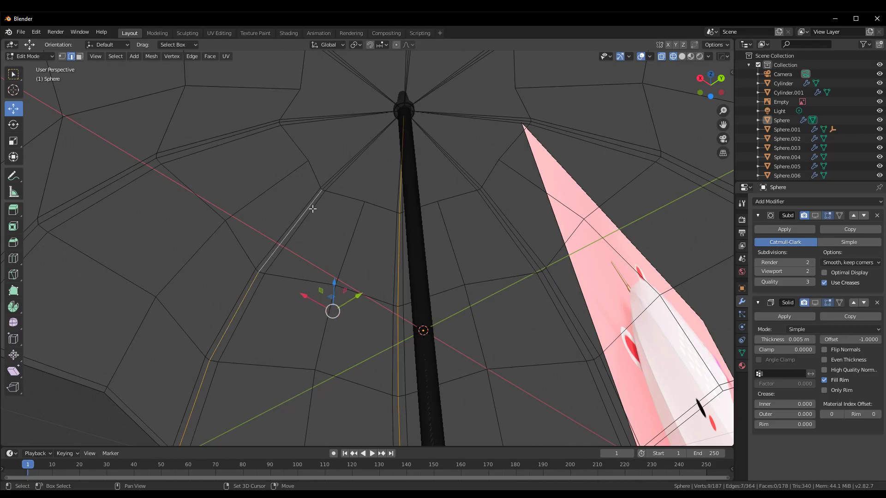
pyautogui.keyDown('shift'); pyautogui.click(325, 185); pyautogui.keyUp('shift')
pyautogui.keyDown('shift'); pyautogui.moveTo(283, 174); pyautogui.dragTo(372, 162, button='middle'); pyautogui.keyUp('shift')
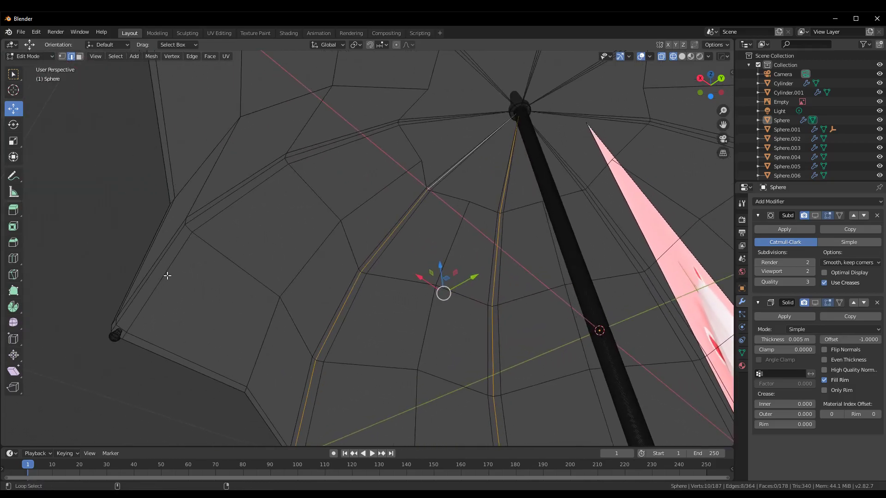
pyautogui.keyDown('alt'); pyautogui.keyDown('shift'); pyautogui.click(169, 258); pyautogui.keyUp('shift'); pyautogui.keyUp('alt')
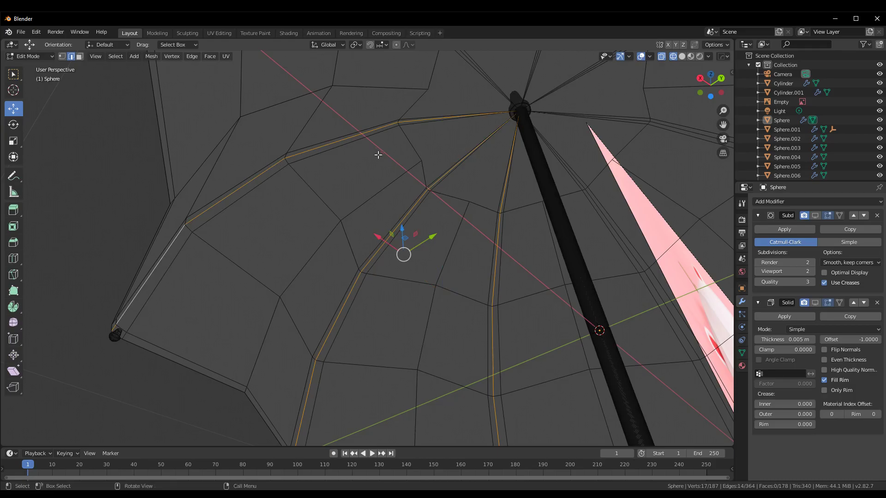
pyautogui.moveTo(377, 152)
pyautogui.mouseDown(button='middle')
pyautogui.moveTo(265, 180)
pyautogui.moveTo(391, 219)
pyautogui.moveTo(171, 266)
pyautogui.mouseUp(button='middle')
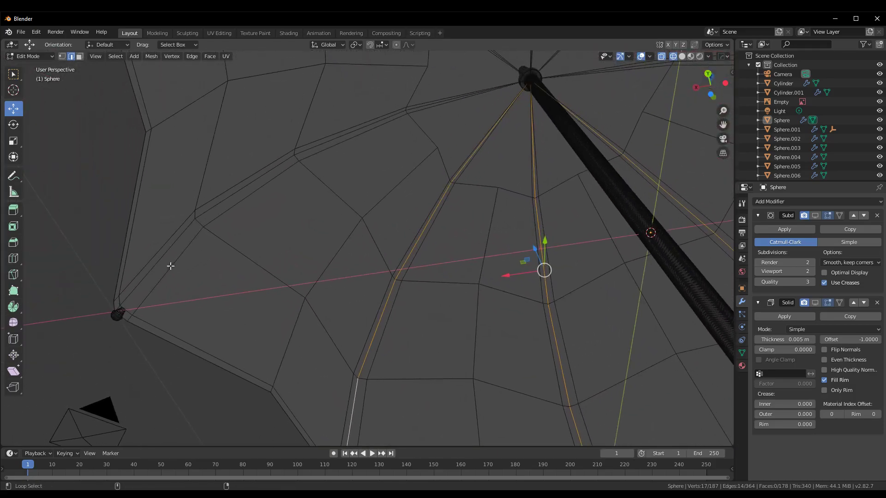
pyautogui.keyDown('alt'); pyautogui.keyDown('shift'); pyautogui.click(162, 259); pyautogui.keyUp('shift'); pyautogui.keyUp('alt')
pyautogui.moveTo(287, 134)
pyautogui.mouseDown(button='middle')
pyautogui.moveTo(376, 115)
pyautogui.moveTo(392, 227)
pyautogui.moveTo(379, 173)
pyautogui.mouseUp(button='middle')
pyautogui.keyDown('alt'); pyautogui.keyDown('shift'); pyautogui.click(362, 147); pyautogui.keyUp('shift'); pyautogui.keyUp('alt')
# - Add the remaining vertical and diagonal rib loops, correcting one wrong pick
pyautogui.moveTo(540, 164)
pyautogui.mouseDown(button='middle')
pyautogui.moveTo(589, 139)
pyautogui.moveTo(470, 150)
pyautogui.mouseUp(button='middle')
pyautogui.keyDown('alt'); pyautogui.keyDown('shift'); pyautogui.click(482, 134); pyautogui.keyUp('shift'); pyautogui.keyUp('alt')
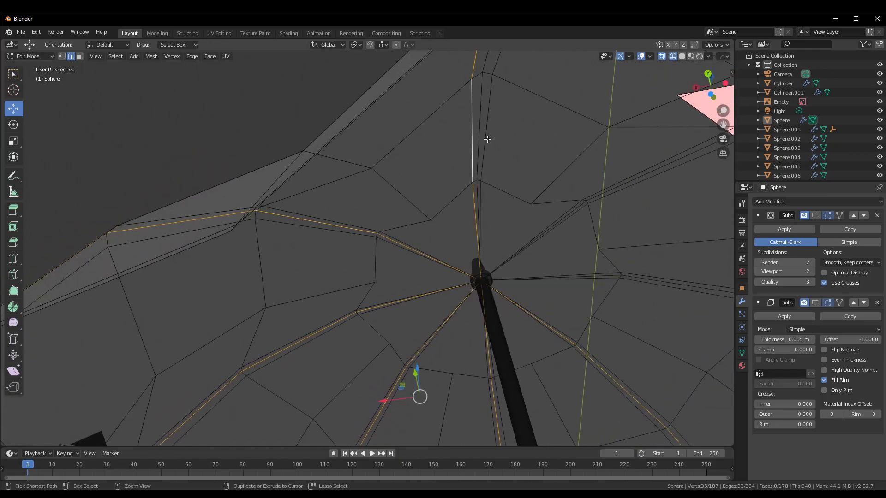
pyautogui.hotkey('ctrl', 'z')
pyautogui.keyDown('alt'); pyautogui.keyDown('shift'); pyautogui.click(481, 134); pyautogui.keyUp('shift'); pyautogui.keyUp('alt')
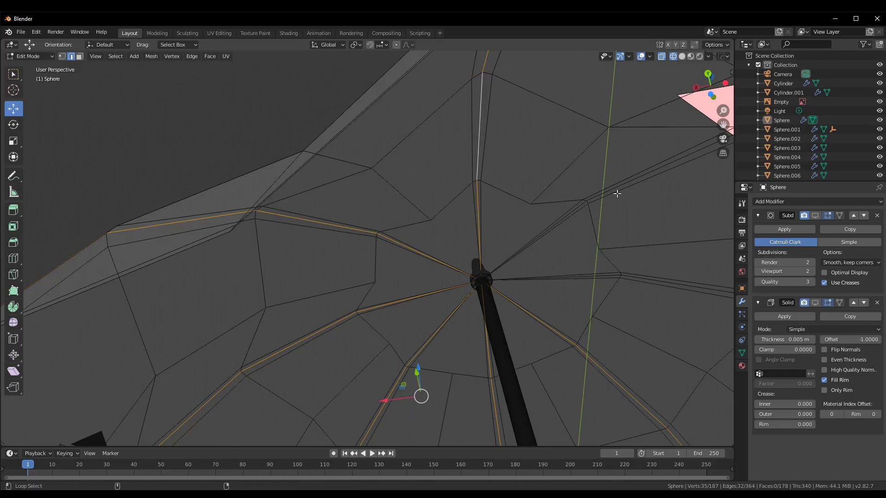
pyautogui.keyDown('alt'); pyautogui.keyDown('shift'); pyautogui.click(620, 184); pyautogui.keyUp('shift'); pyautogui.keyUp('alt')
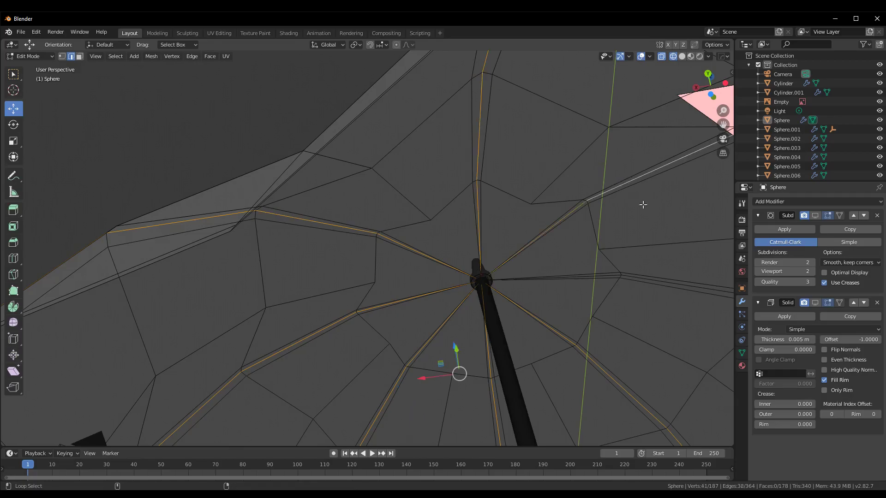
pyautogui.keyDown('alt'); pyautogui.keyDown('shift'); pyautogui.click(629, 276); pyautogui.keyUp('shift'); pyautogui.keyUp('alt')
pyautogui.moveTo(669, 263); pyautogui.dragTo(463, 323, button='middle')
pyautogui.scroll(-5, 558, 291)
pyautogui.scroll(4, 463, 323)
# - Duplicate the selected rib edges, cancelling the move so the copies stay in place
pyautogui.scroll(3, 463, 325)
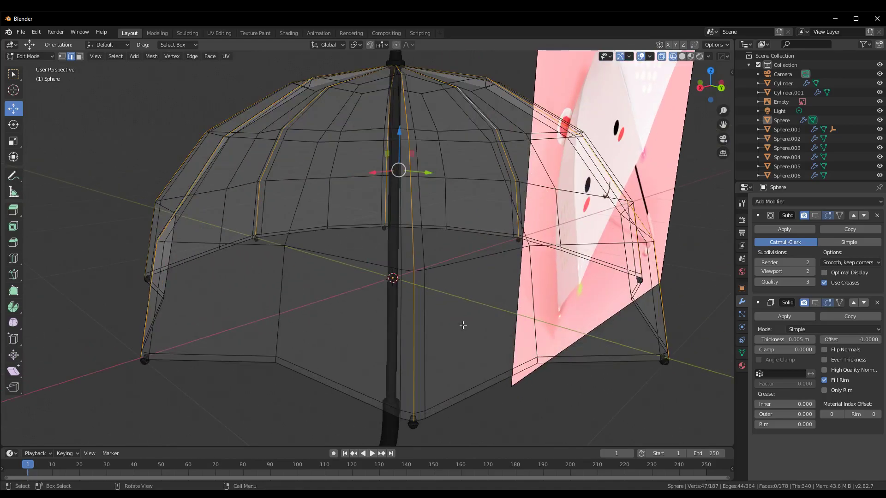
pyautogui.press('e')
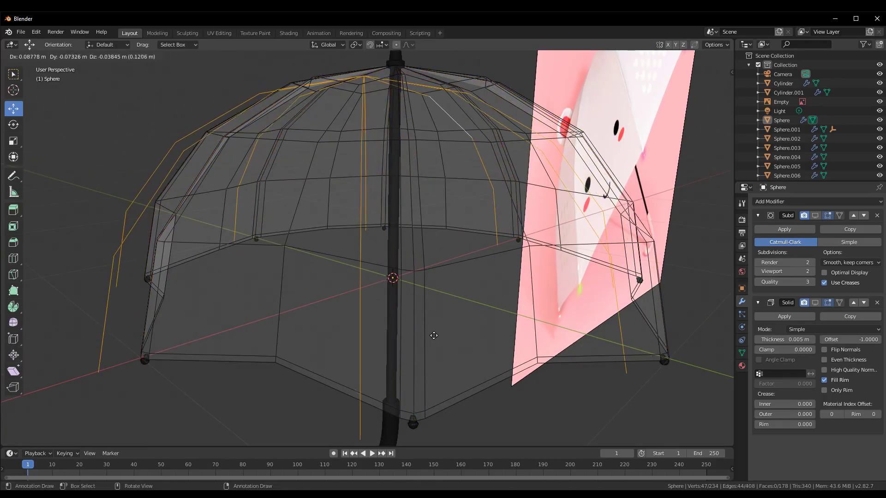
pyautogui.press('Escape')
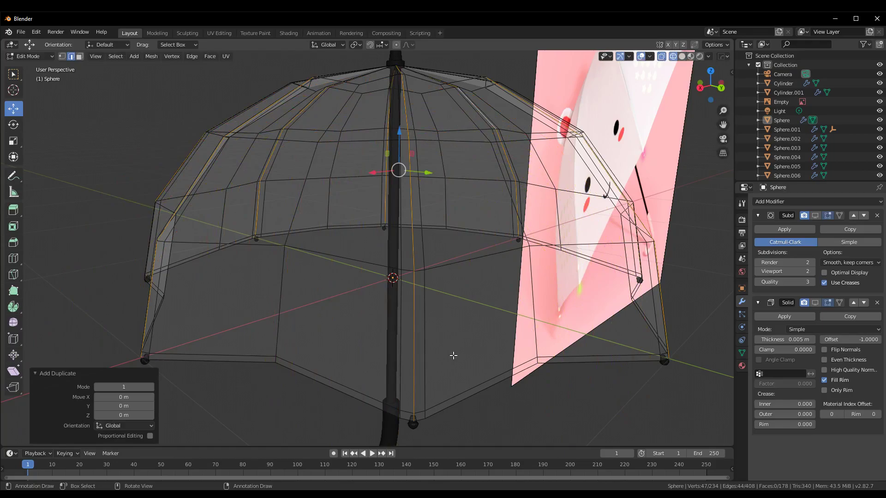
pyautogui.scroll(-3, 454, 355)
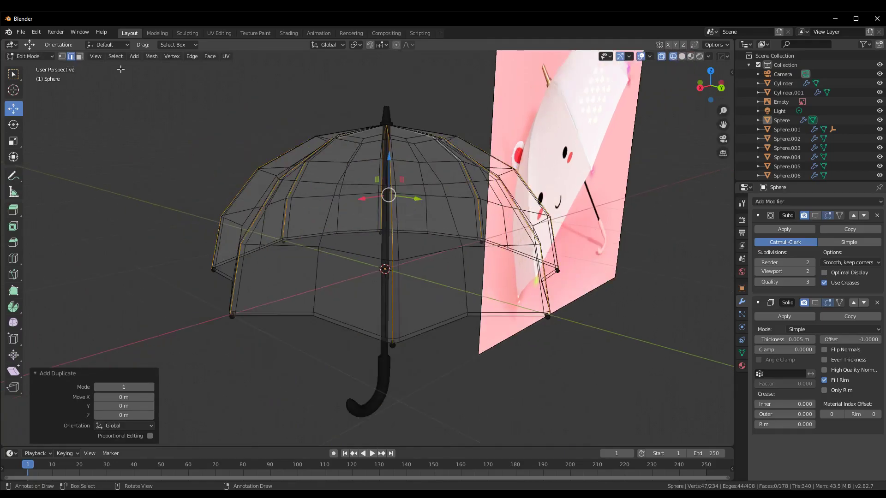
# - Browse the Mesh, Snap and Edge menus without applying any operation
pyautogui.click(155, 60)
pyautogui.click(151, 57)
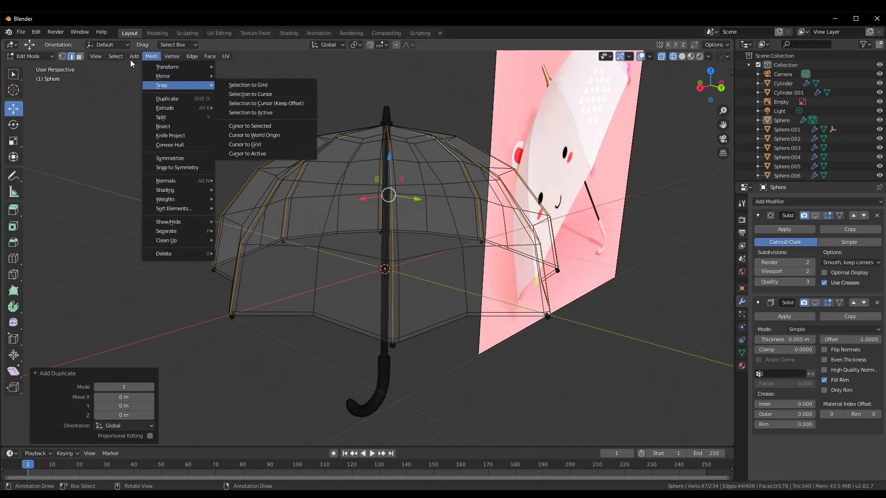
pyautogui.click(151, 55)
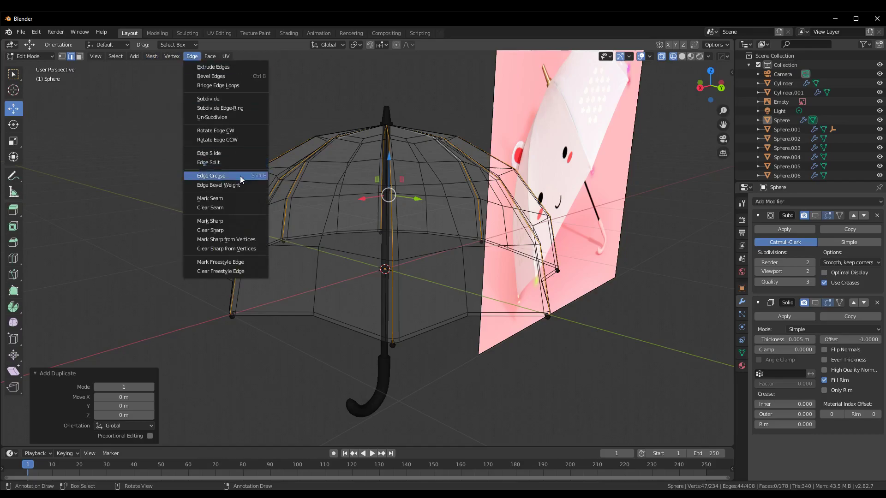
pyautogui.click(215, 48)
pyautogui.click(115, 57)
pyautogui.moveTo(151, 57)
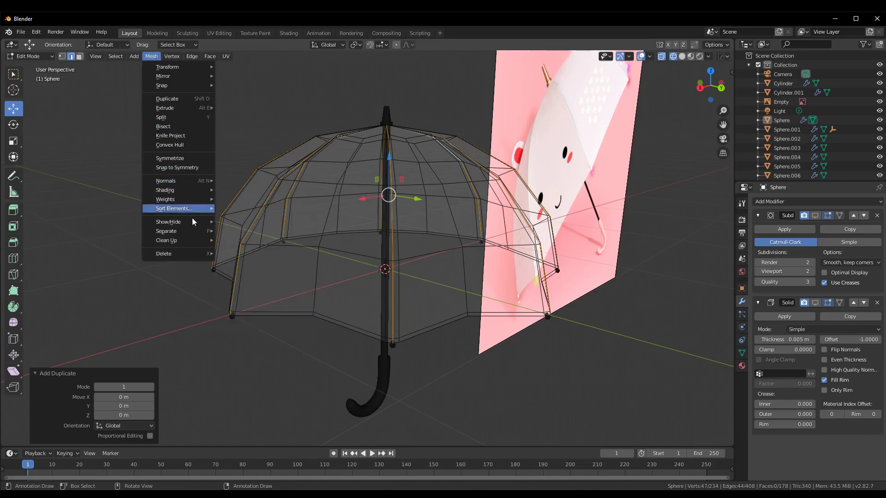
pyautogui.moveTo(165, 253)
pyautogui.click(95, 57)
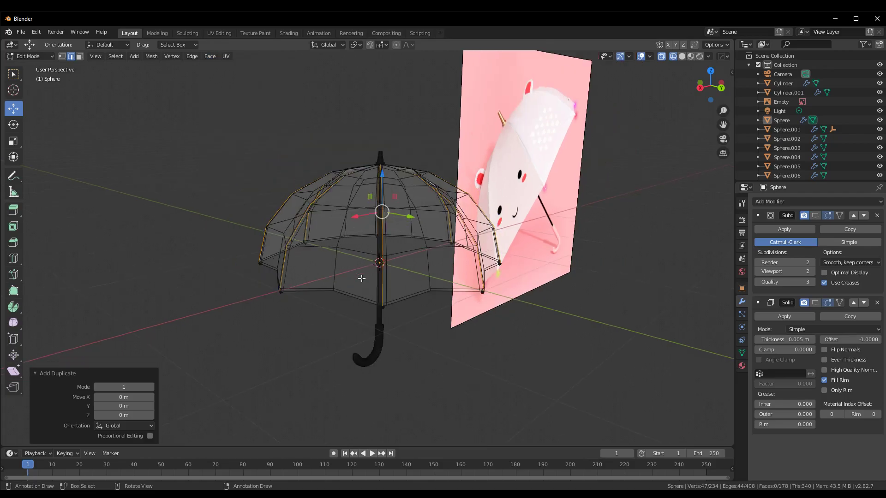
# - Switch to Object Mode, orbit around the umbrella, and return to Edit Mode
pyautogui.scroll(1, 361, 279)
pyautogui.scroll(1, 362, 279)
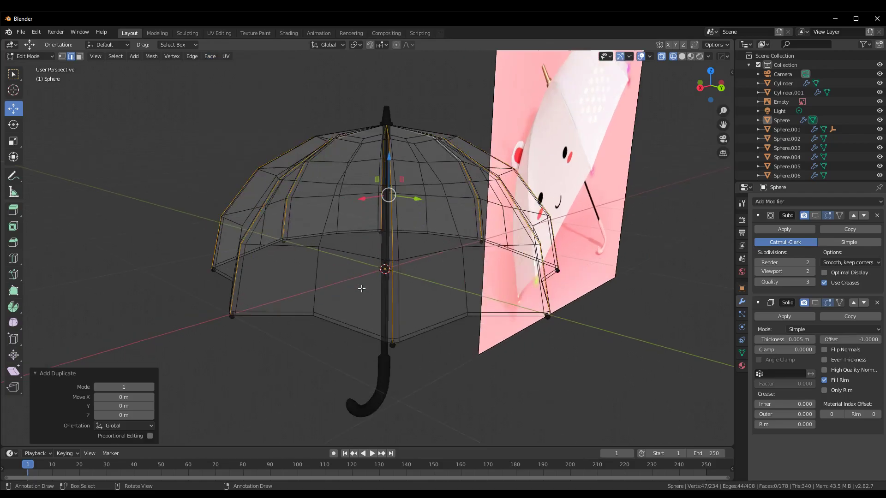
pyautogui.press('Tab')
pyautogui.click(300, 292)
pyautogui.moveTo(292, 284)
pyautogui.mouseDown(button='middle')
pyautogui.moveTo(525, 287)
pyautogui.moveTo(523, 301)
pyautogui.moveTo(461, 359)
pyautogui.mouseUp(button='middle')
pyautogui.press('Tab')
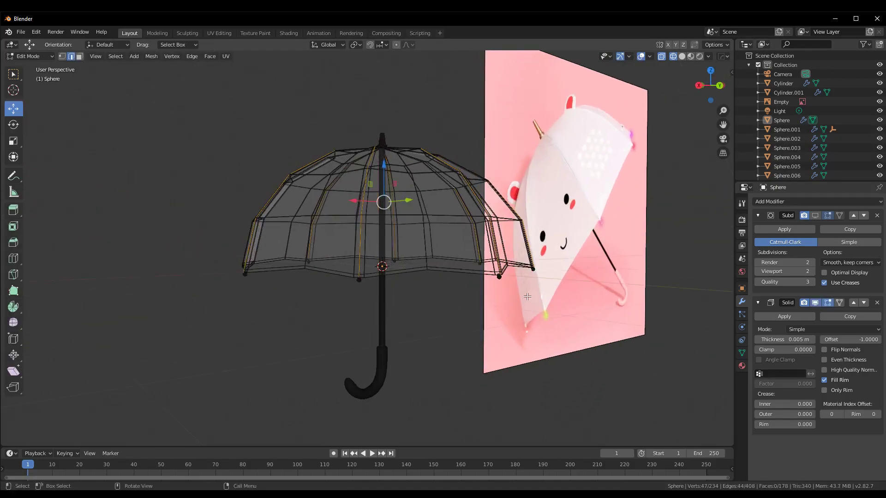
# - Separate the selected rib edges into a new object, Sphere.009, and select it
pyautogui.rightClick(471, 231)
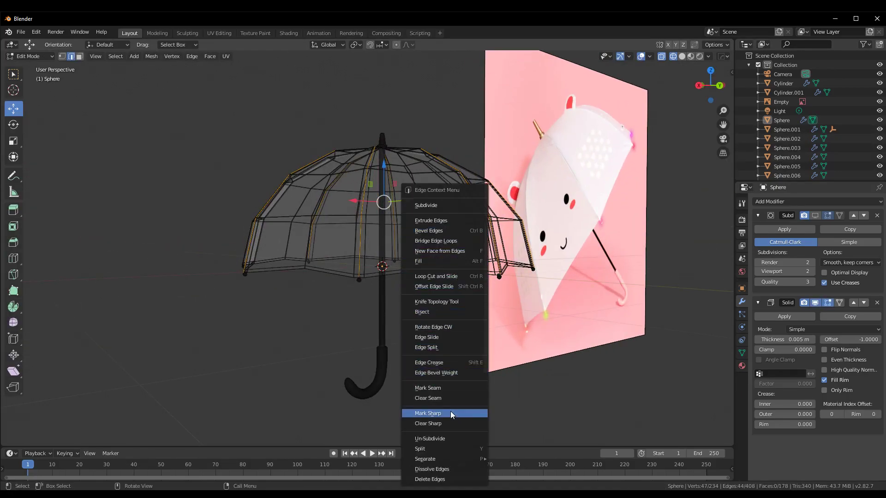
pyautogui.moveTo(425, 459)
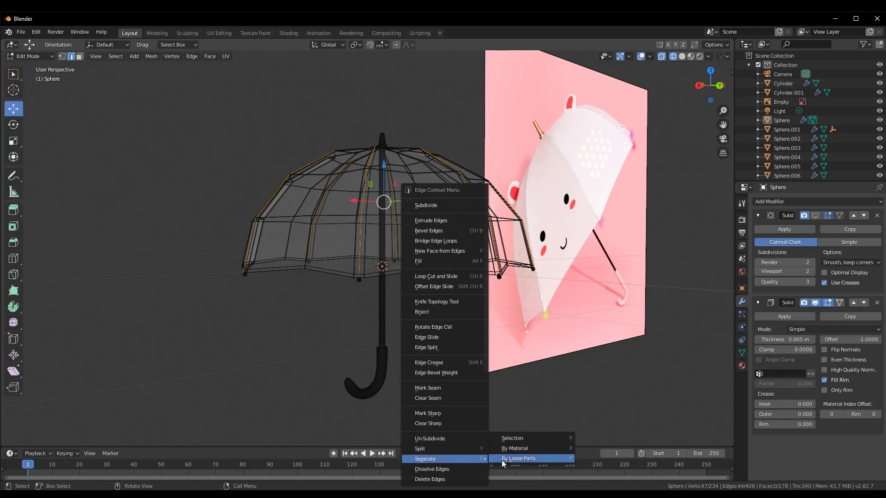
pyautogui.click(525, 438)
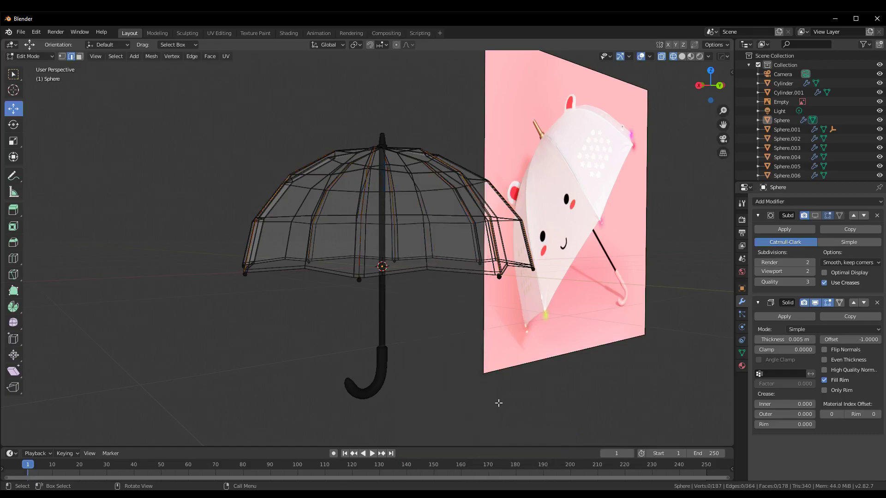
pyautogui.scroll(-3, 793, 172)
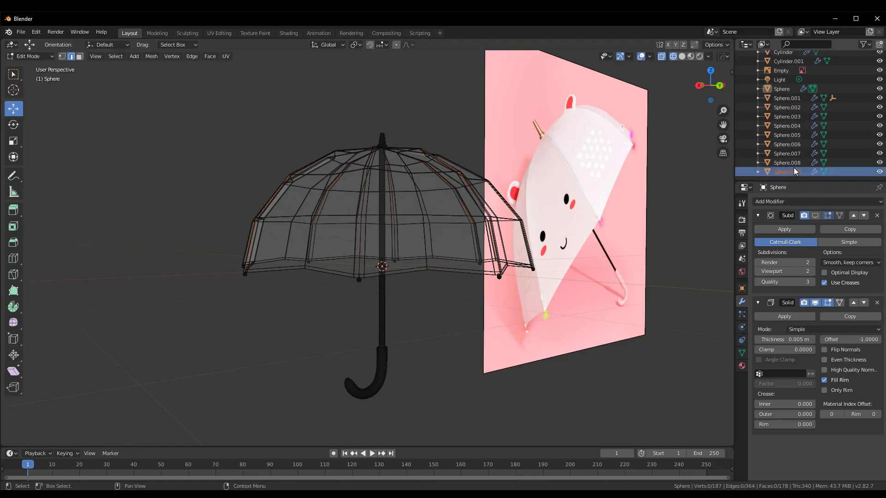
pyautogui.click(781, 81)
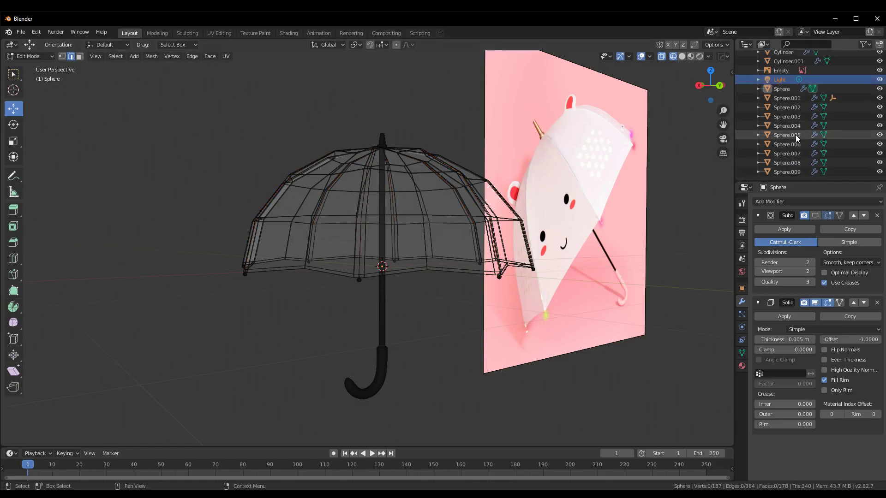
pyautogui.click(792, 172)
pyautogui.moveTo(590, 341); pyautogui.dragTo(555, 343, button='middle')
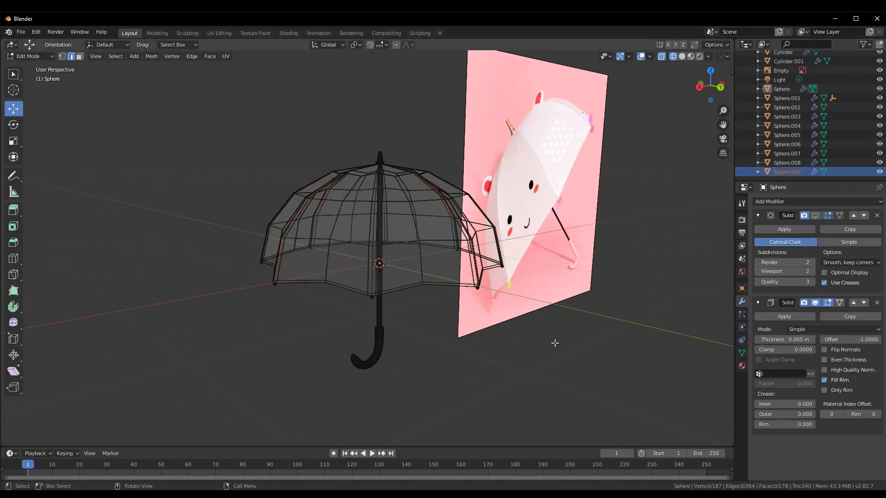
pyautogui.moveTo(151, 57)
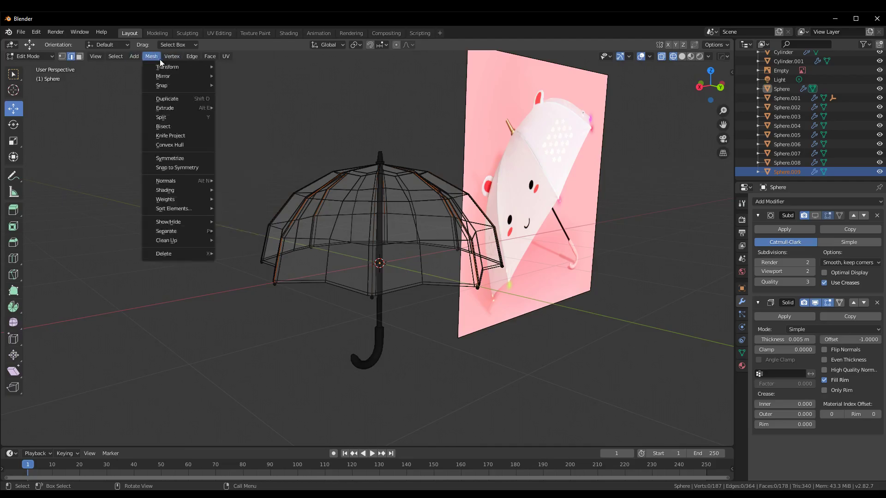
pyautogui.scroll(-3, 203, 186)
# - Switch back to Object Mode and reselect the Sphere.009 rib object
pyautogui.hotkey('ctrl', 'Tab')
pyautogui.click(137, 178)
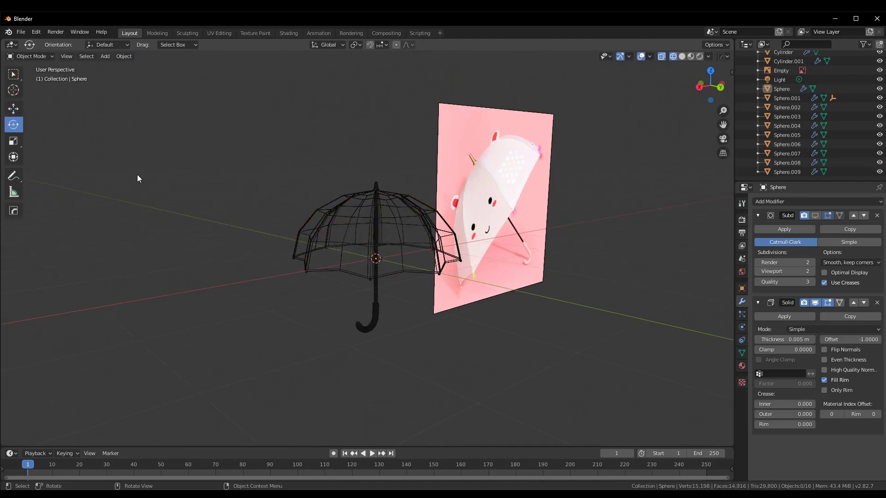
pyautogui.hotkey('ctrl', 'Tab')
pyautogui.click(108, 182)
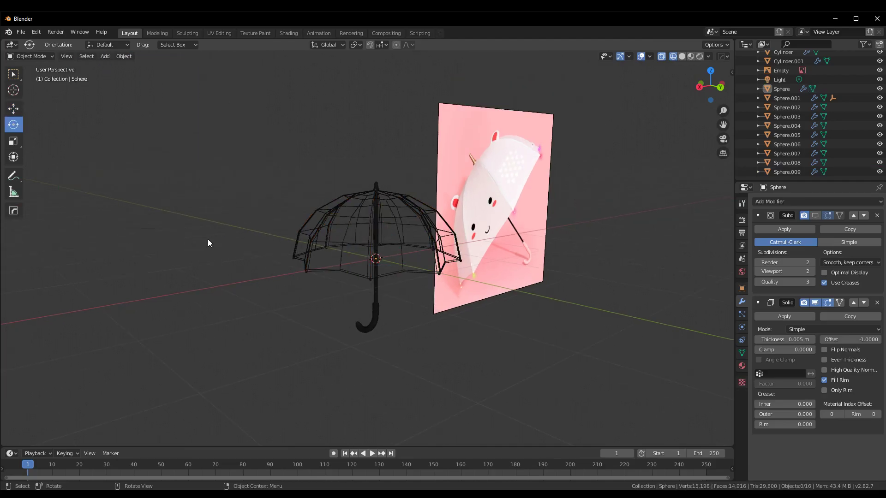
pyautogui.click(815, 174)
# - Convert Sphere.009 from mesh to curve and show its Curve Data properties
pyautogui.click(125, 56)
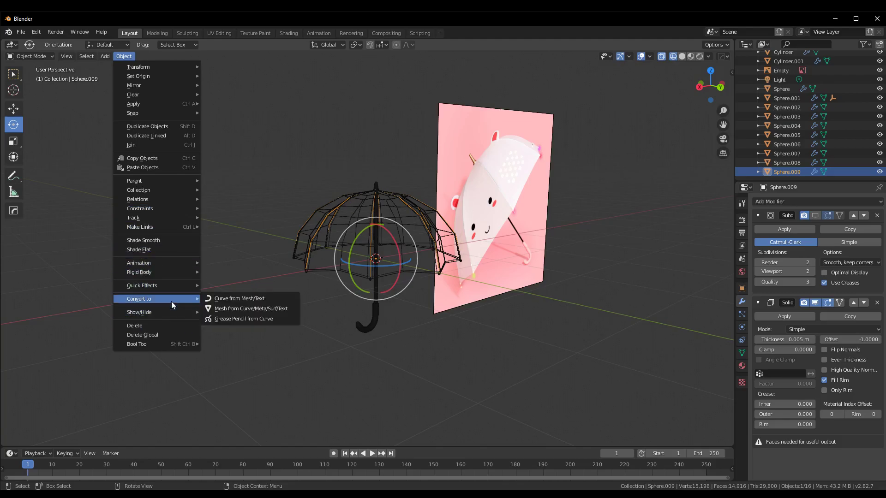
pyautogui.click(229, 301)
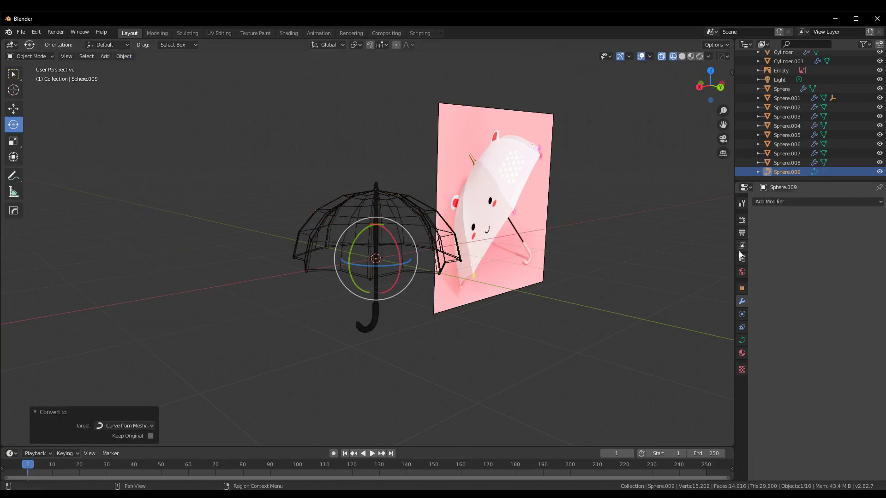
pyautogui.click(743, 313)
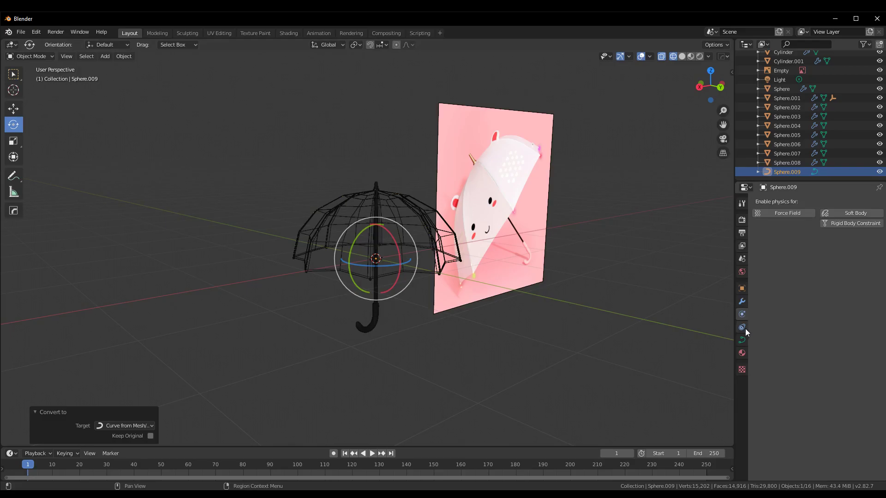
pyautogui.click(743, 341)
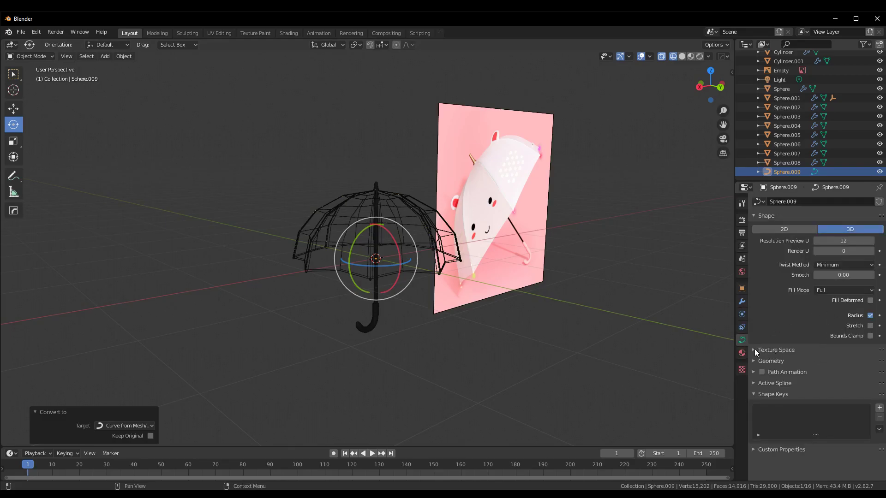
pyautogui.scroll(1, 607, 336)
pyautogui.scroll(2, 620, 329)
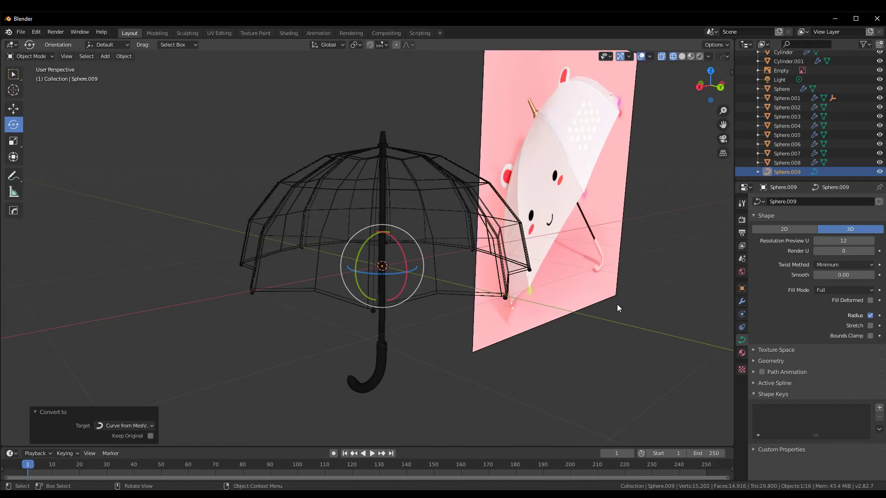
# - Enter Edit Mode on the curve, switch to solid shading, and hide the canopy Sphere
pyautogui.hotkey('ctrl', 'Tab')
pyautogui.click(652, 303)
pyautogui.press('z')
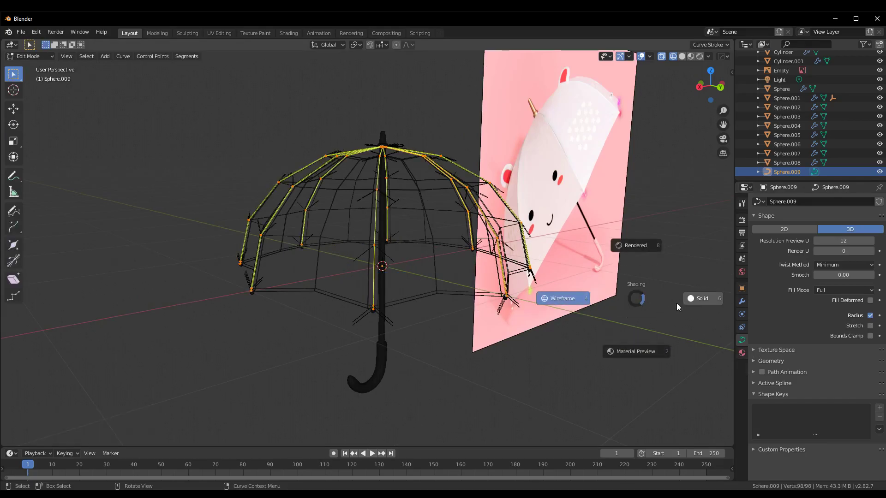
pyautogui.click(678, 303)
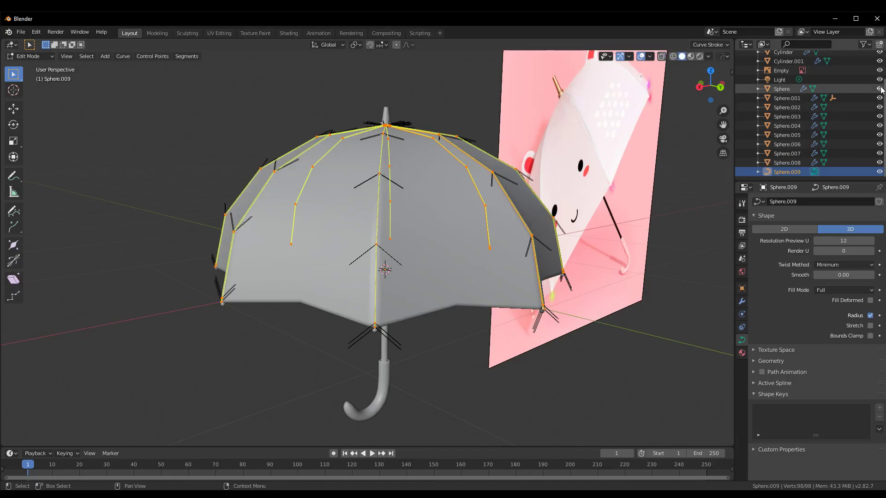
pyautogui.click(880, 89)
pyautogui.moveTo(646, 296)
pyautogui.mouseDown(button='middle')
pyautogui.moveTo(592, 291)
pyautogui.moveTo(631, 372)
pyautogui.mouseUp(button='middle')
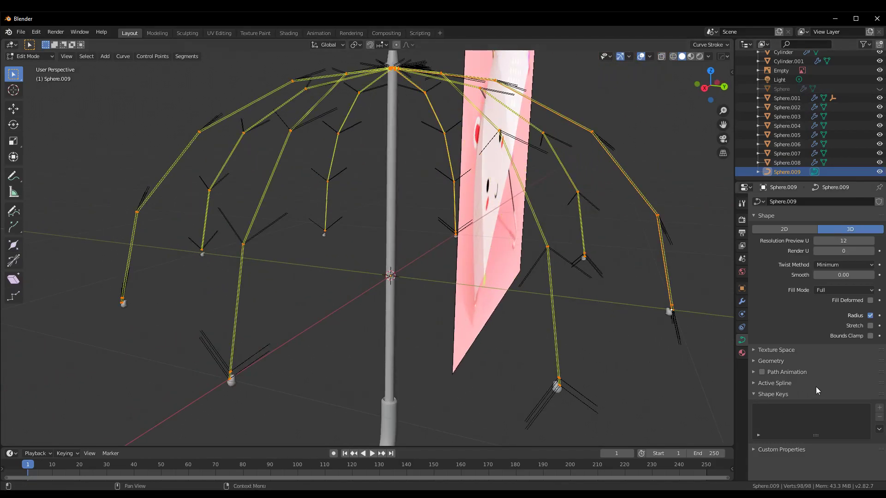
# - Try bevel depths of 0.005 and 0.001 m, settling on 0.003 m
pyautogui.click(753, 350)
pyautogui.click(751, 362)
pyautogui.scroll(-1, 774, 377)
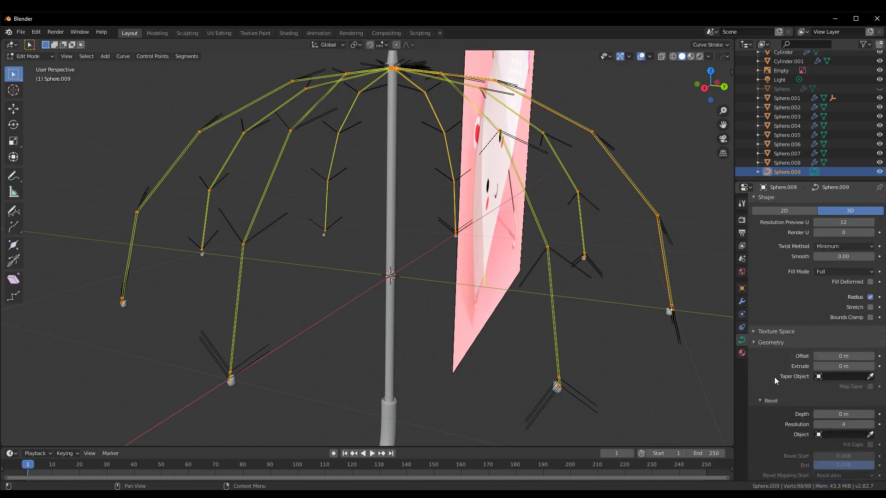
pyautogui.scroll(-1, 774, 377)
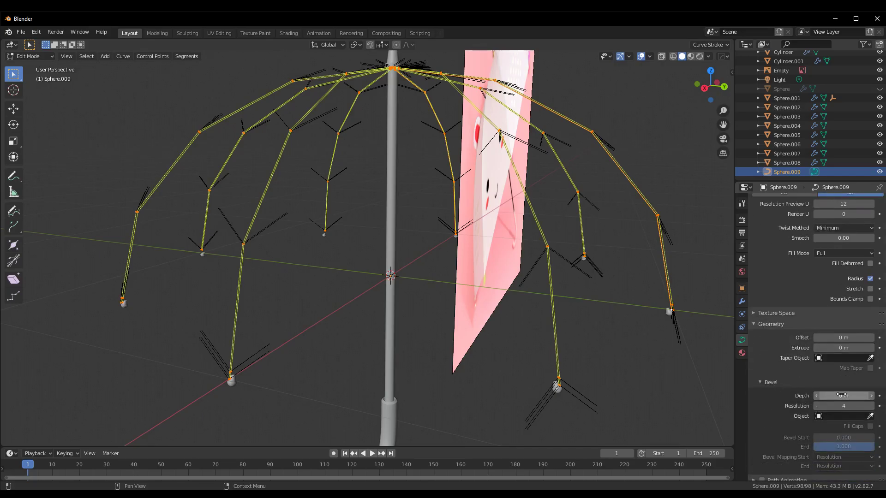
pyautogui.moveTo(841, 395); pyautogui.dragTo(844, 395)
pyautogui.click(850, 396)
pyautogui.write('.005')
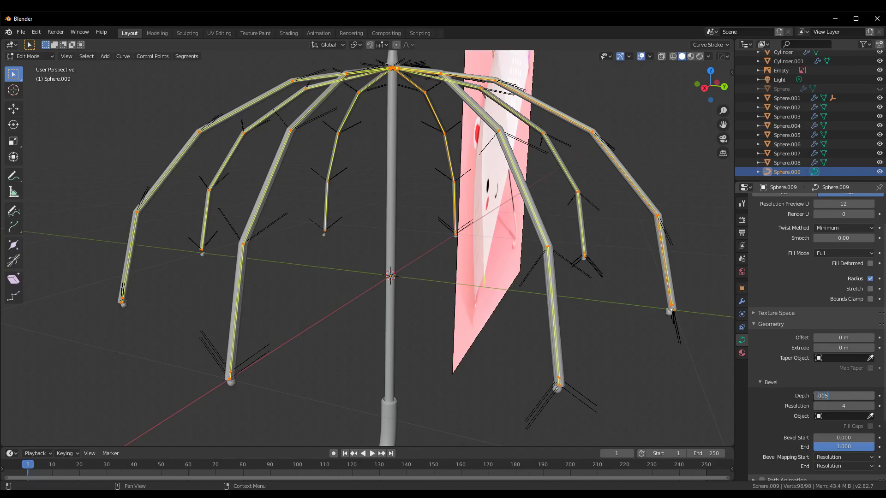
pyautogui.press('Return')
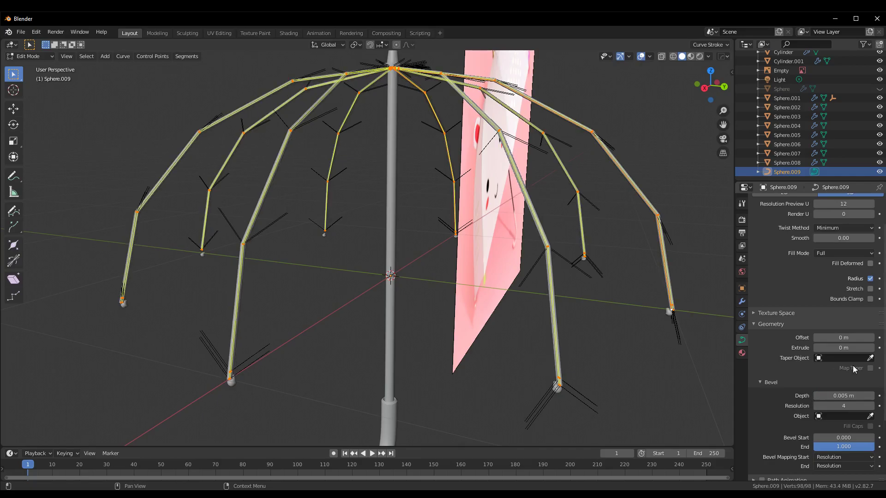
pyautogui.click(842, 395)
pyautogui.press('Return')
pyautogui.scroll(1, 642, 352)
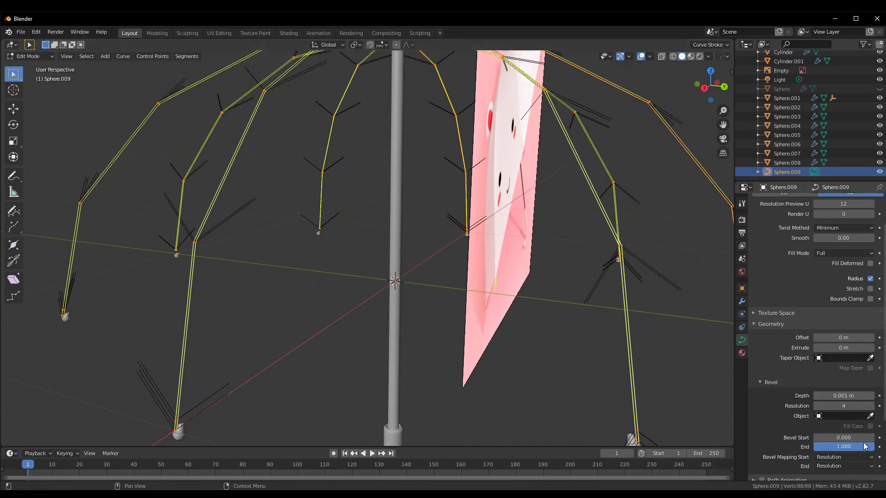
pyautogui.click(840, 395)
pyautogui.press('Return')
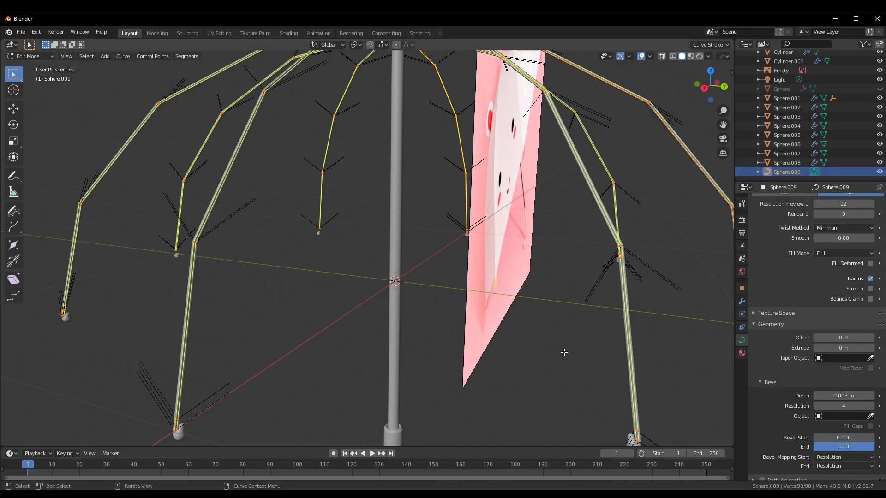
# - Raise the bevel resolution to 7, then return to Object Mode and deselect
pyautogui.click(871, 407)
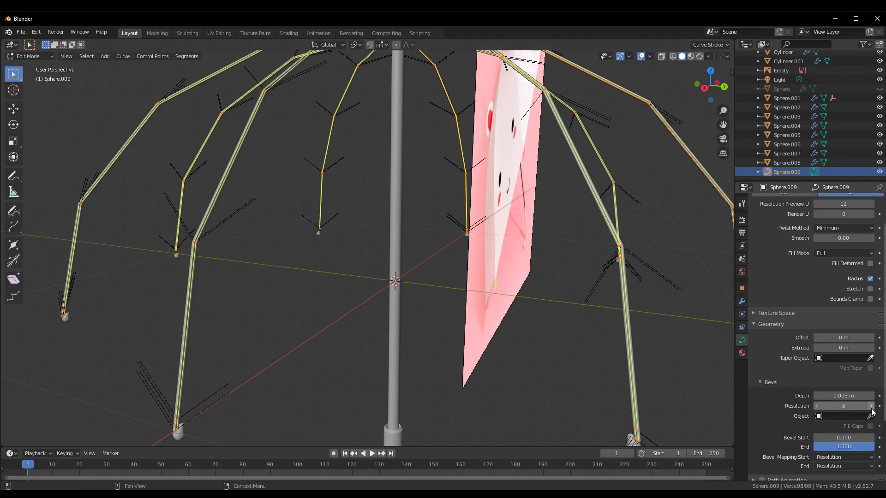
pyautogui.click(871, 407)
pyautogui.click(872, 407)
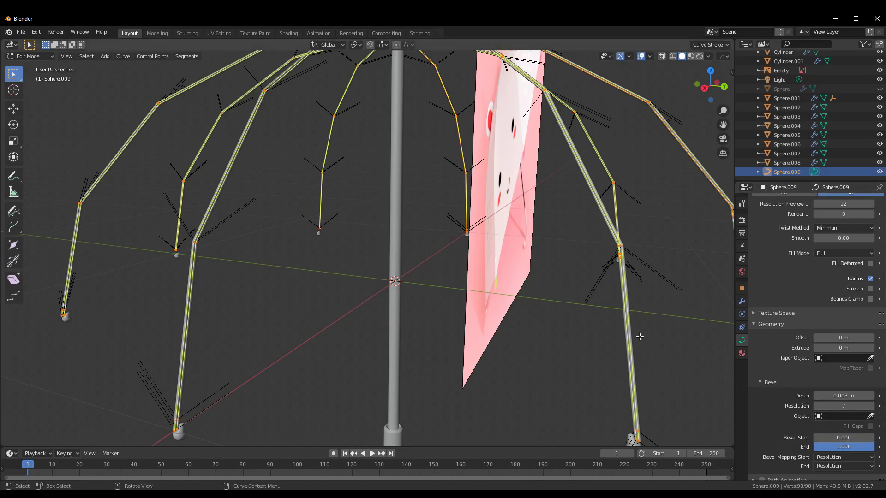
pyautogui.press('Tab')
pyautogui.hotkey('alt', 'a')
pyautogui.moveTo(535, 356); pyautogui.dragTo(560, 355, button='middle')
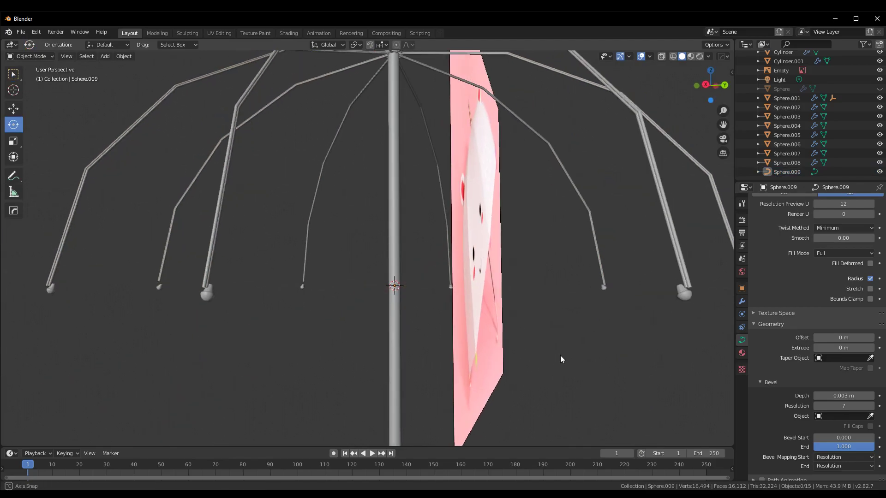
# - Orbit to a low view of the ribs and test thicker bevel depths from 0.013 to 0.033 m
pyautogui.moveTo(641, 344)
pyautogui.mouseDown(button='middle')
pyautogui.moveTo(665, 391)
pyautogui.moveTo(541, 200)
pyautogui.moveTo(553, 216)
pyautogui.moveTo(532, 336)
pyautogui.mouseUp(button='middle')
pyautogui.scroll(4, 570, 310)
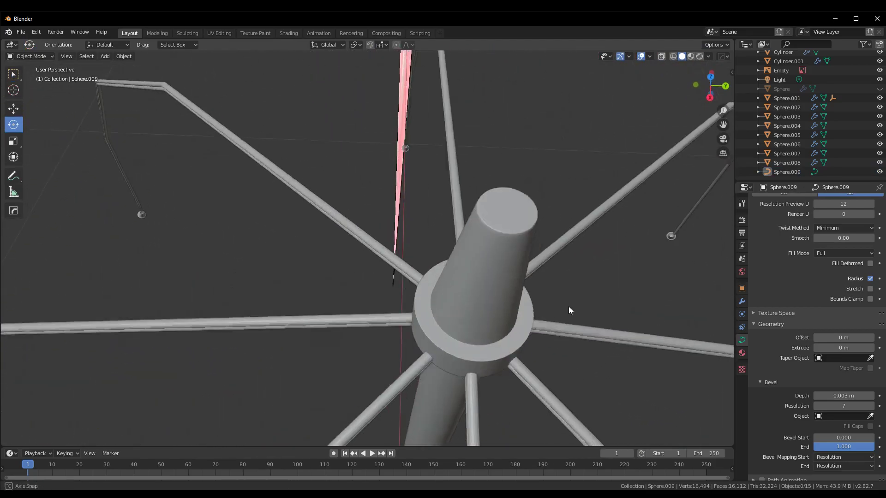
pyautogui.moveTo(568, 307)
pyautogui.mouseDown(button='middle')
pyautogui.moveTo(580, 220)
pyautogui.moveTo(567, 208)
pyautogui.moveTo(581, 238)
pyautogui.moveTo(716, 203)
pyautogui.moveTo(4, 203)
pyautogui.moveTo(666, 209)
pyautogui.moveTo(571, 226)
pyautogui.moveTo(557, 246)
pyautogui.moveTo(524, 228)
pyautogui.mouseUp(button='middle')
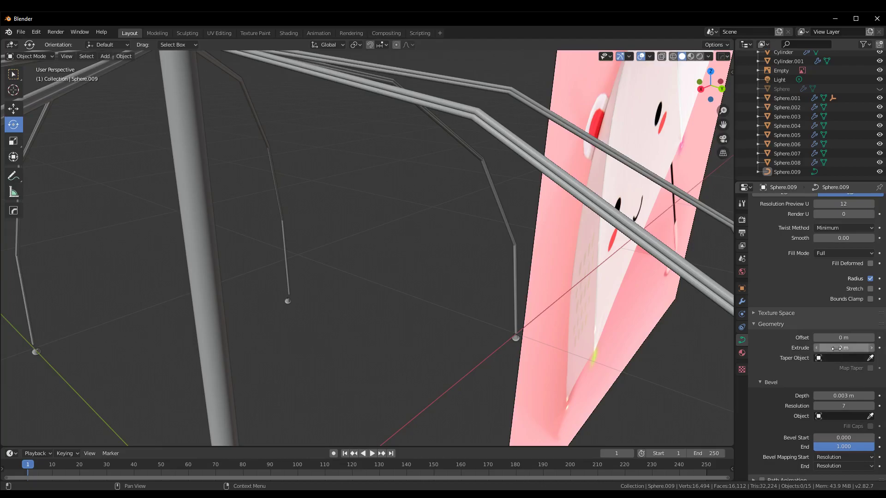
pyautogui.click(871, 397)
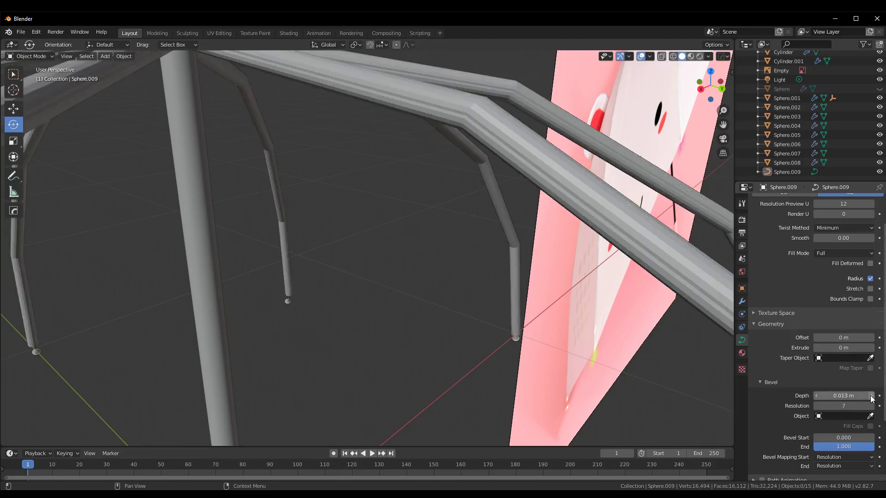
pyautogui.scroll(-2, 652, 349)
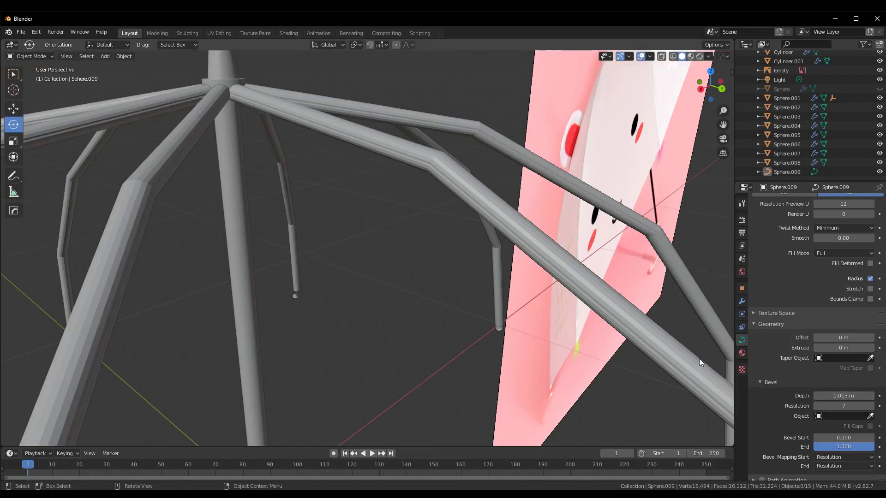
pyautogui.scroll(-1, 636, 345)
pyautogui.scroll(-1, 636, 344)
pyautogui.scroll(-1, 638, 345)
pyautogui.scroll(3, 640, 345)
pyautogui.click(872, 397)
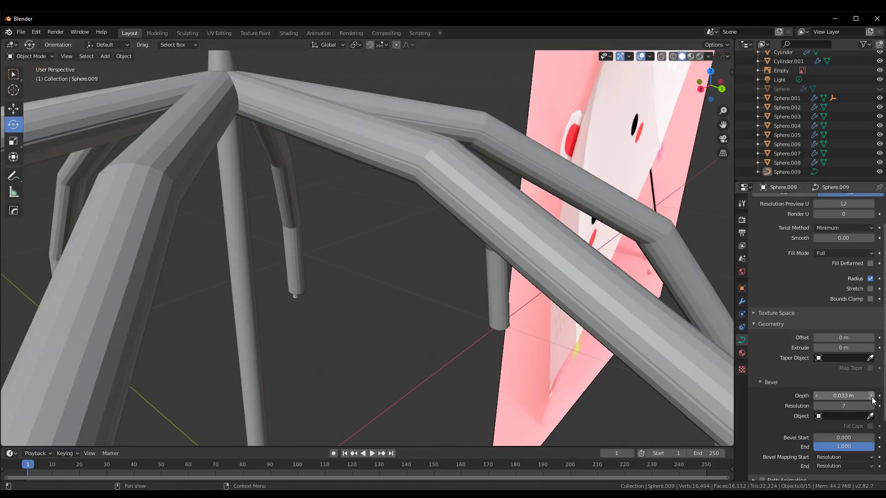
pyautogui.click(817, 396)
# - Set the rib bevel depth to 0.002 m and resolution to 5, discarding a test offset
pyautogui.click(818, 397)
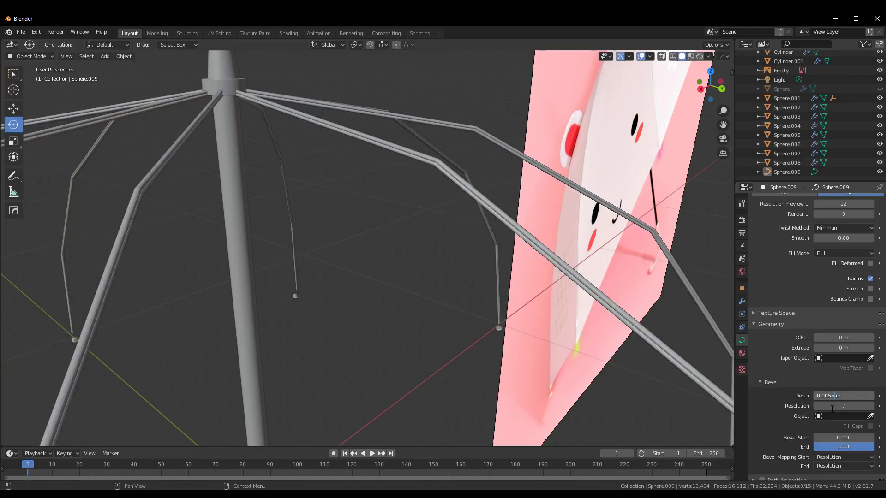
pyautogui.press('Return')
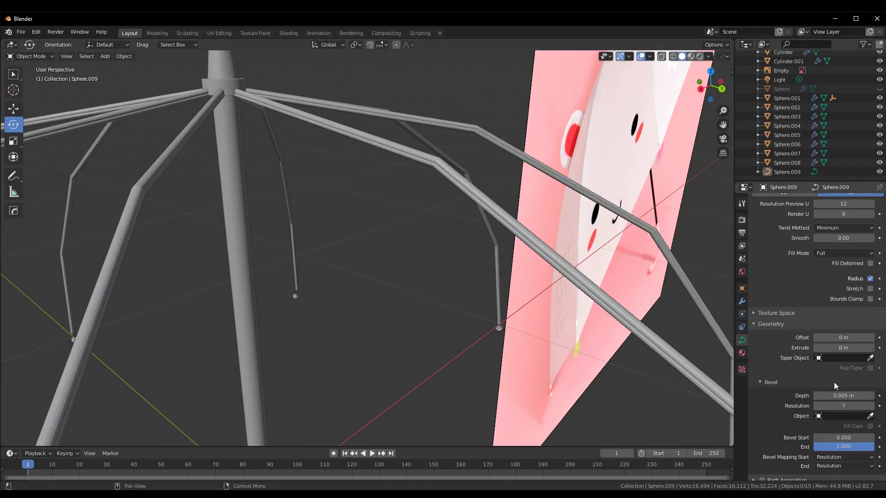
pyautogui.click(830, 395)
pyautogui.write('2')
pyautogui.press('Return')
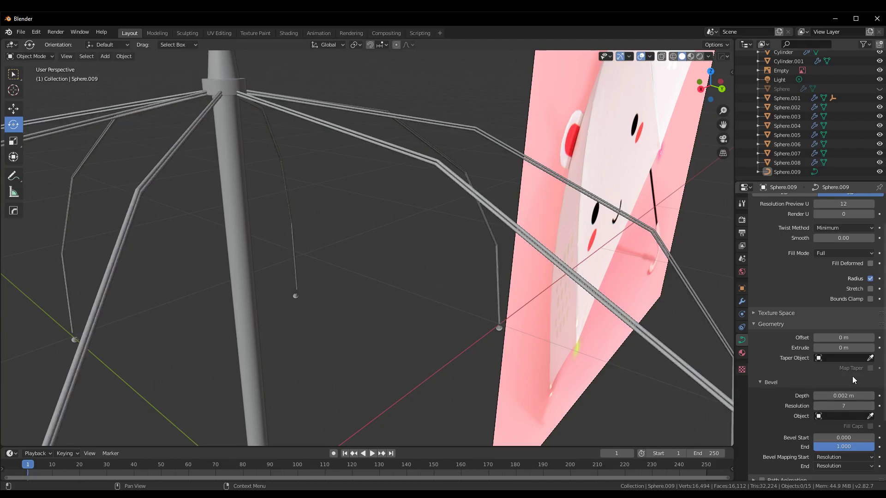
pyautogui.click(817, 406)
pyautogui.moveTo(839, 338)
pyautogui.mouseDown()
pyautogui.moveTo(854, 337)
pyautogui.moveTo(853, 348)
pyautogui.moveTo(831, 348)
pyautogui.mouseUp()
pyautogui.hotkey('ctrl', 'z')
pyautogui.scroll(1, 843, 367)
pyautogui.scroll(1, 826, 378)
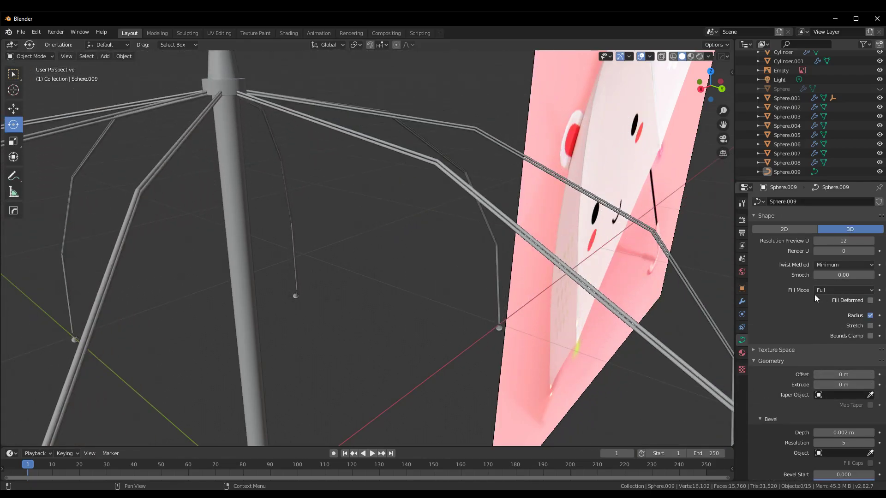
pyautogui.click(846, 292)
pyautogui.click(837, 290)
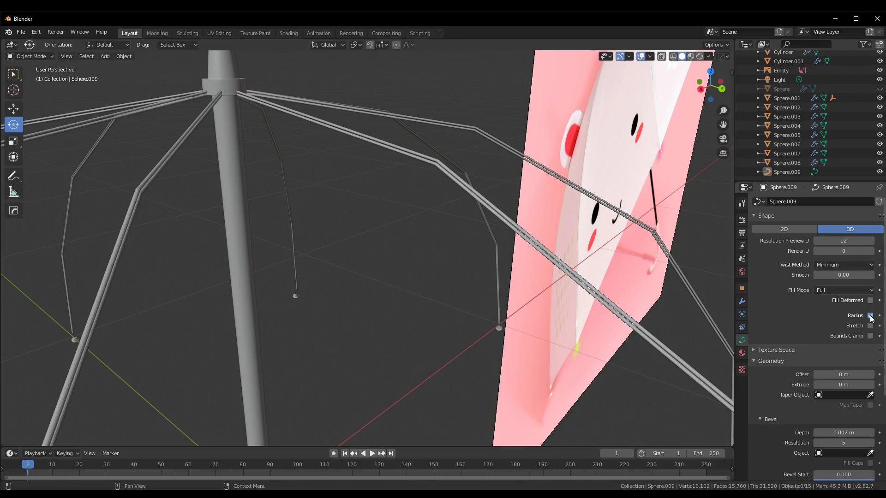
pyautogui.click(870, 317)
pyautogui.moveTo(844, 275)
pyautogui.mouseDown()
pyautogui.moveTo(858, 275)
pyautogui.moveTo(844, 275)
pyautogui.mouseUp()
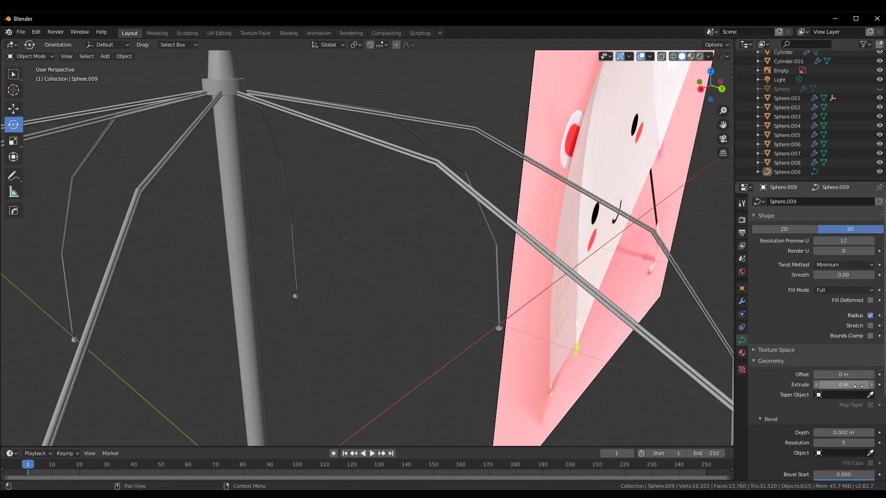
pyautogui.scroll(-1, 842, 391)
pyautogui.scroll(-1, 849, 431)
pyautogui.scroll(-1, 852, 430)
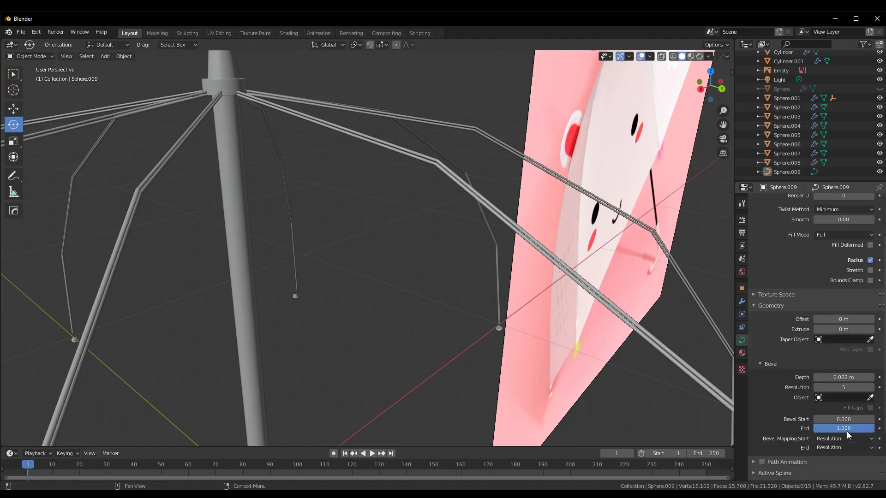
pyautogui.scroll(-2, 846, 431)
pyautogui.scroll(-2, 852, 416)
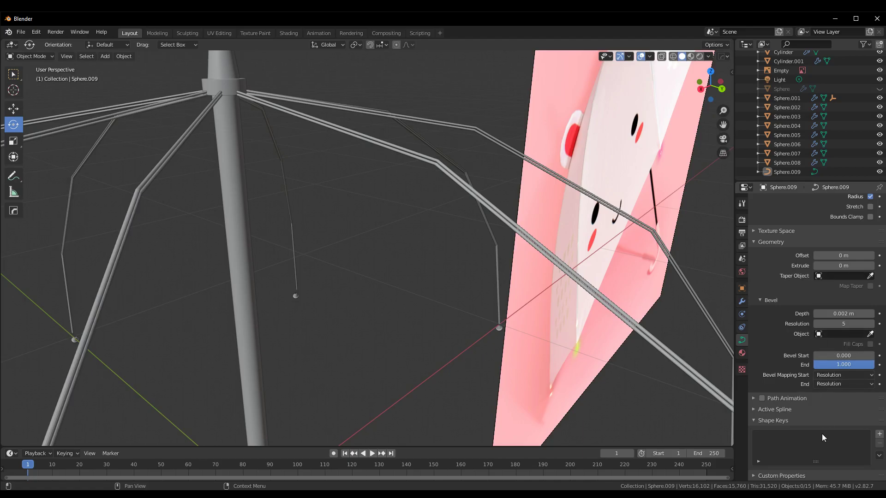
pyautogui.moveTo(595, 349)
pyautogui.mouseDown(button='middle')
pyautogui.moveTo(577, 309)
pyautogui.moveTo(561, 328)
pyautogui.moveTo(527, 305)
pyautogui.moveTo(569, 342)
pyautogui.mouseUp(button='middle')
pyautogui.scroll(-3, 561, 328)
pyautogui.scroll(3, 569, 342)
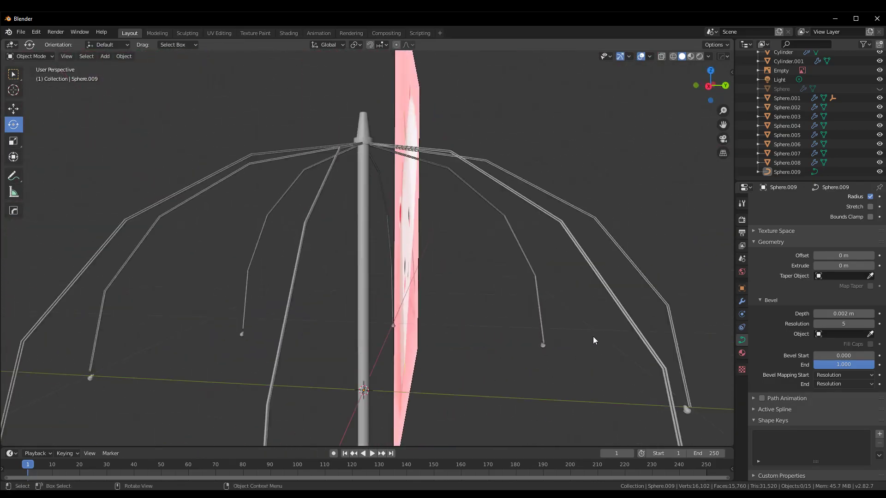
pyautogui.moveTo(649, 388); pyautogui.dragTo(599, 333, button='middle')
pyautogui.scroll(-3, 599, 334)
pyautogui.scroll(3, 562, 308)
pyautogui.scroll(3, 516, 282)
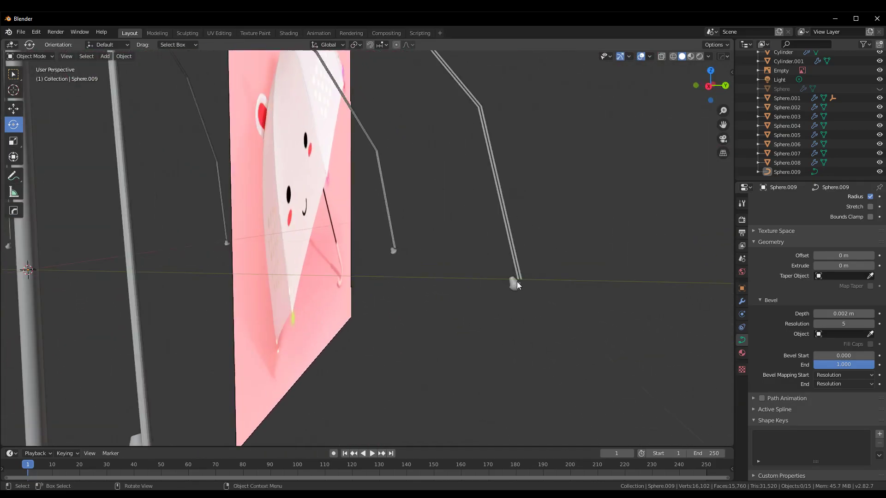
pyautogui.scroll(-5, 529, 299)
pyautogui.moveTo(469, 297); pyautogui.dragTo(491, 285, button='middle')
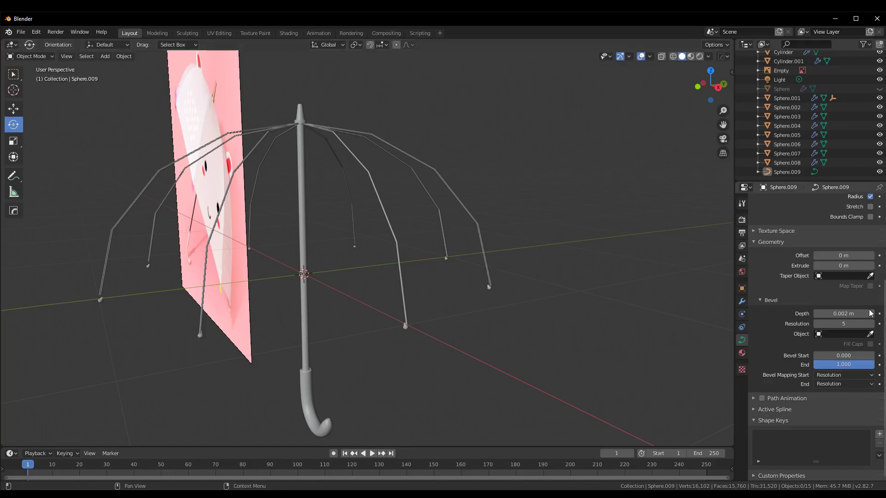
pyautogui.scroll(2, 817, 358)
pyautogui.scroll(3, 813, 359)
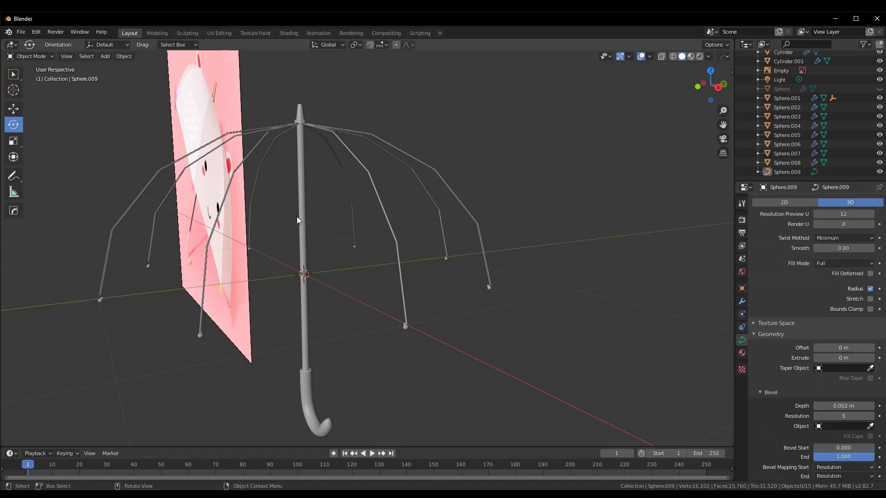
# - Convert the Sphere.009 rib curves to a mesh via Object > Convert to, then deselect them
pyautogui.click(123, 56)
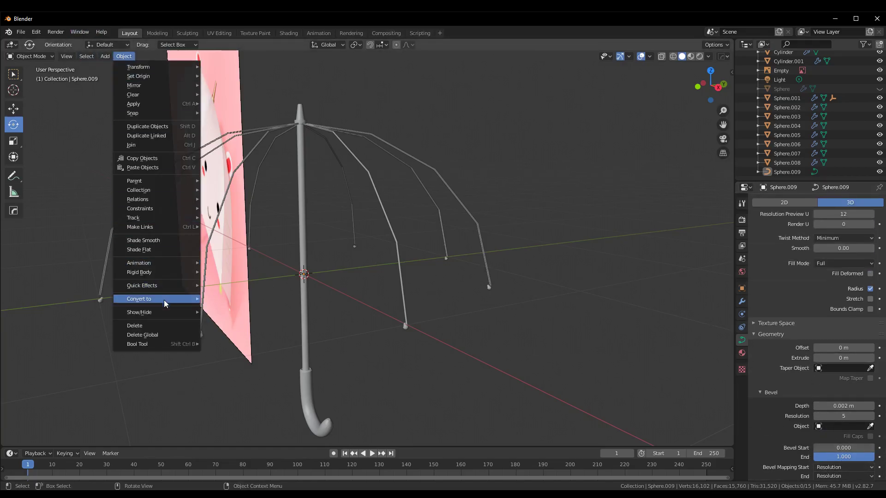
pyautogui.moveTo(139, 263)
pyautogui.click(370, 187)
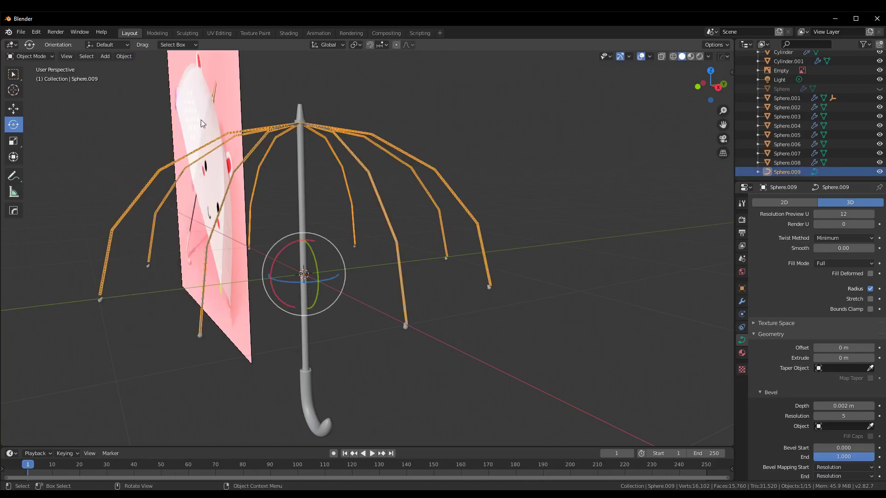
pyautogui.click(124, 57)
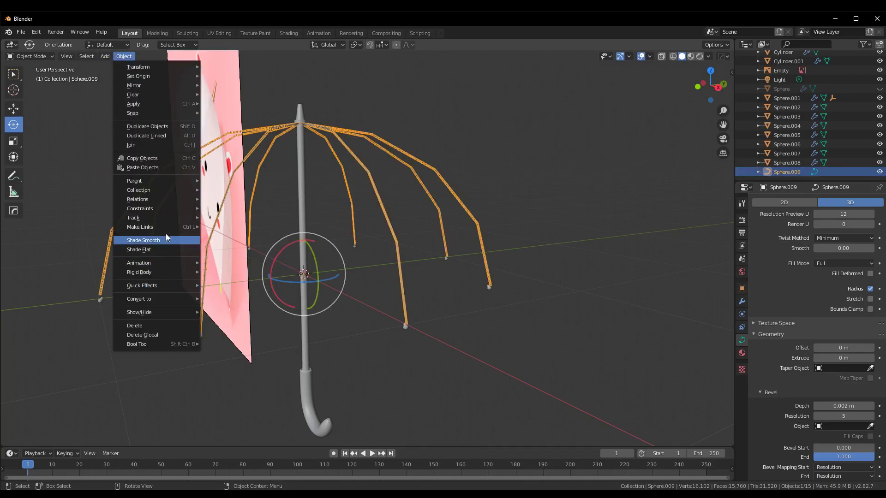
pyautogui.moveTo(139, 298)
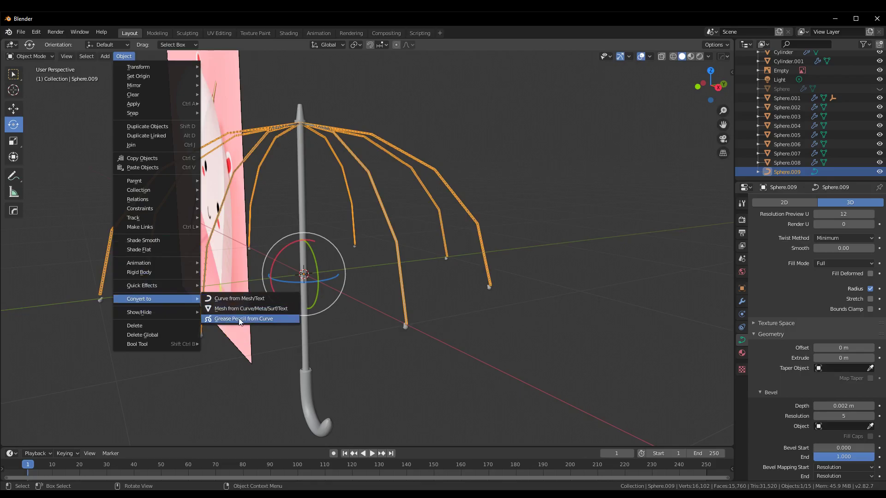
pyautogui.click(238, 309)
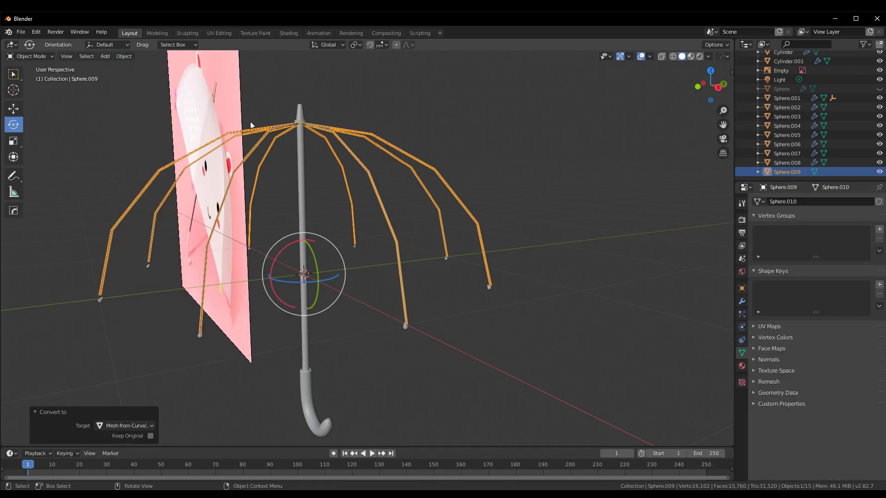
pyautogui.rightClick(347, 163)
pyautogui.click(357, 162)
pyautogui.click(470, 221)
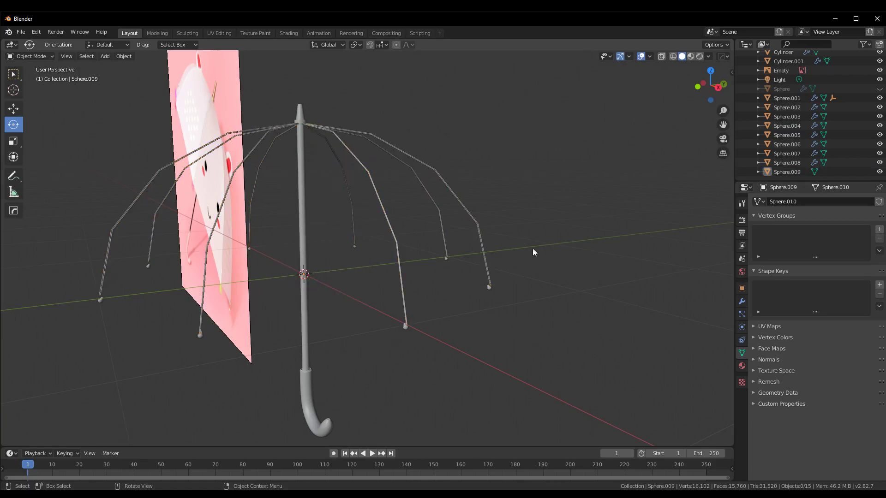
pyautogui.moveTo(471, 220); pyautogui.dragTo(528, 290, button='middle')
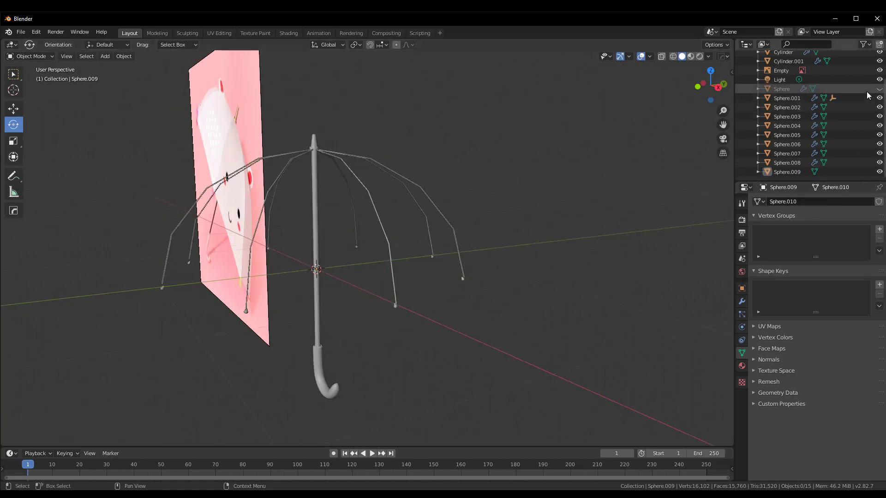
# - Unhide the canopy Sphere and orbit to a side view of the whole umbrella
pyautogui.click(880, 88)
pyautogui.moveTo(725, 201)
pyautogui.mouseDown(button='middle')
pyautogui.moveTo(579, 283)
pyautogui.moveTo(607, 266)
pyautogui.moveTo(480, 270)
pyautogui.moveTo(525, 265)
pyautogui.mouseUp(button='middle')
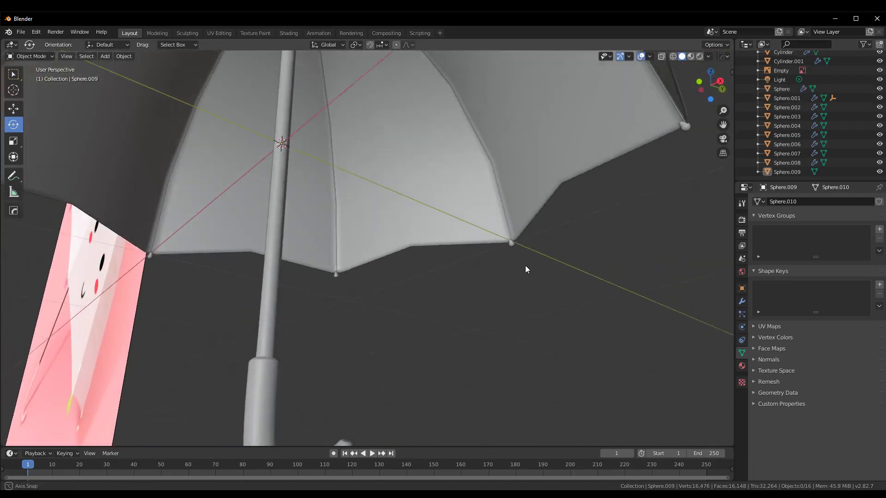
pyautogui.scroll(3, 557, 255)
pyautogui.scroll(-5, 574, 249)
pyautogui.moveTo(573, 250)
pyautogui.mouseDown(button='middle')
pyautogui.moveTo(552, 273)
pyautogui.moveTo(549, 315)
pyautogui.mouseUp(button='middle')
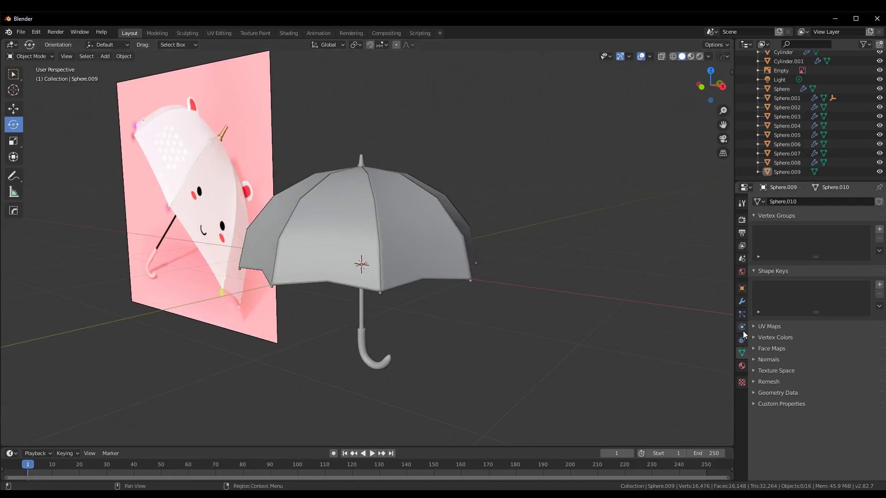
# - Select the canopy to inspect its Subdivision and Solidify modifiers from below
pyautogui.click(741, 301)
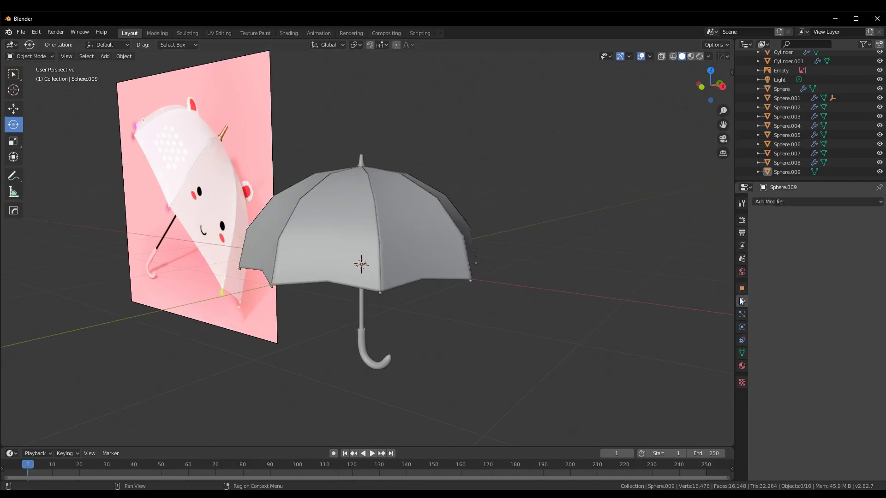
pyautogui.click(788, 90)
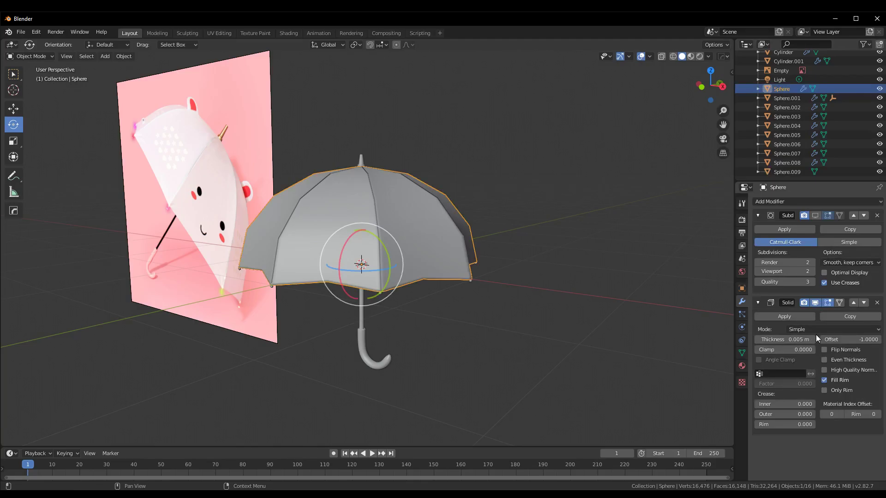
pyautogui.moveTo(577, 295)
pyautogui.mouseDown(button='middle')
pyautogui.moveTo(552, 265)
pyautogui.moveTo(564, 318)
pyautogui.mouseUp(button='middle')
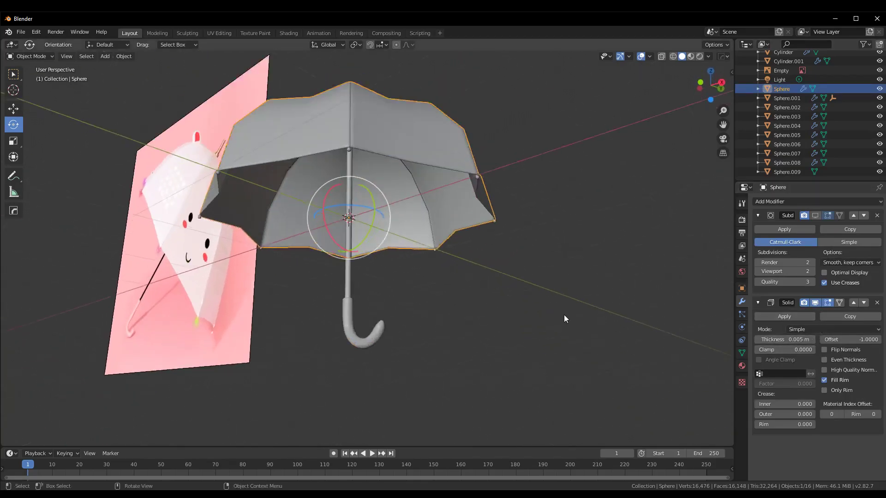
pyautogui.scroll(5, 545, 298)
pyautogui.moveTo(523, 281)
pyautogui.mouseDown(button='middle')
pyautogui.moveTo(527, 227)
pyautogui.moveTo(474, 251)
pyautogui.moveTo(504, 276)
pyautogui.moveTo(495, 316)
pyautogui.mouseUp(button='middle')
pyautogui.scroll(-3, 471, 247)
pyautogui.scroll(-2, 494, 316)
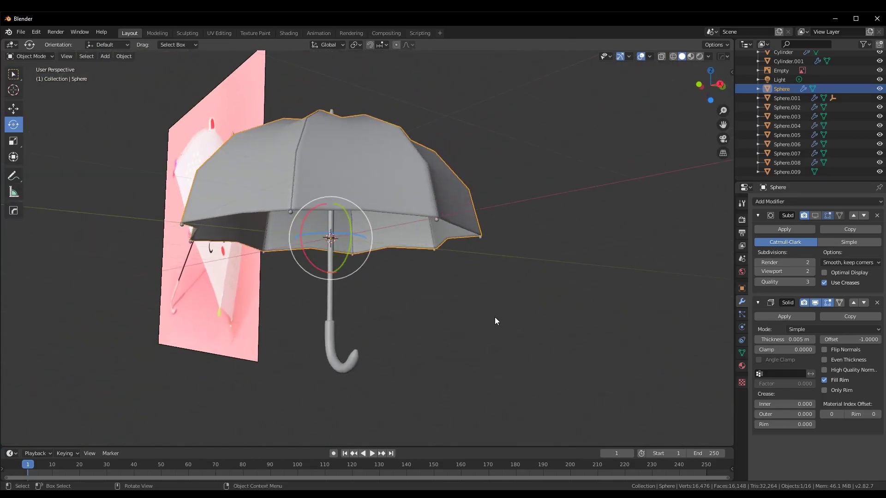
pyautogui.scroll(2, 495, 318)
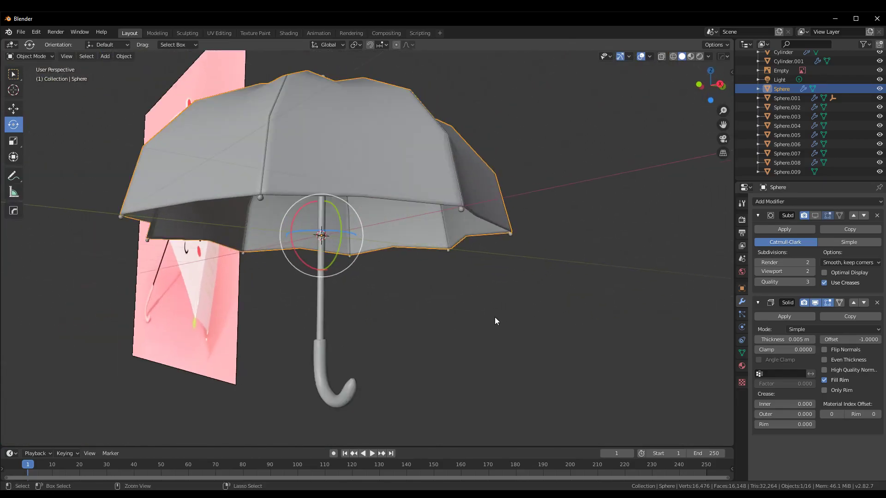
# - Hide the canopy, show the ribs' Object Data settings, and undo the mesh conversion
pyautogui.press('h')
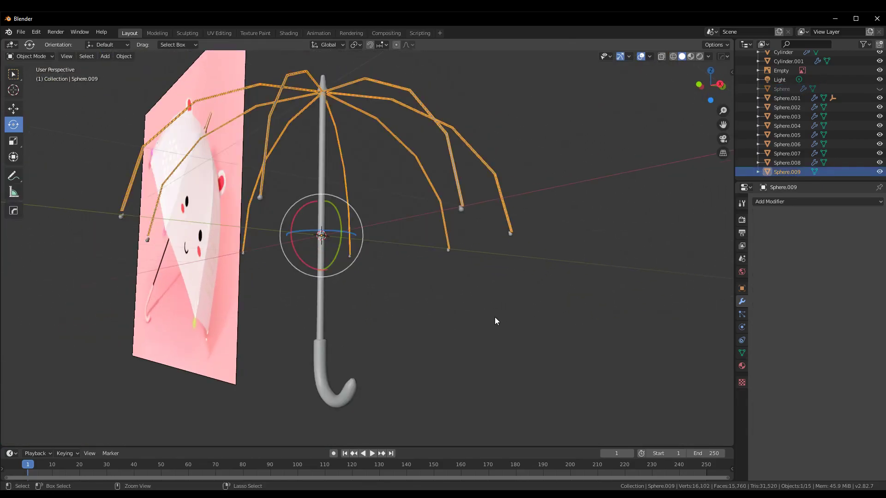
pyautogui.click(742, 315)
pyautogui.click(742, 340)
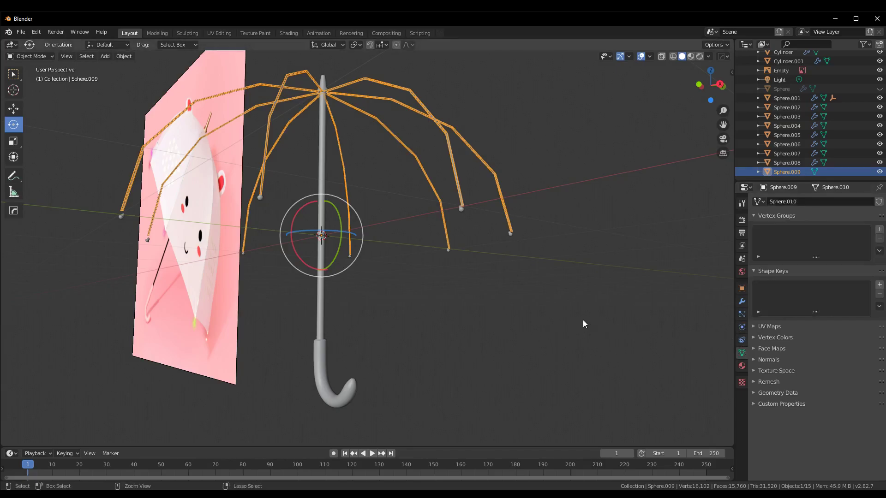
pyautogui.hotkey('ctrl', 'z')
# - Change the rib curve's bevel depth to 0.009 m
pyautogui.scroll(-2, 812, 350)
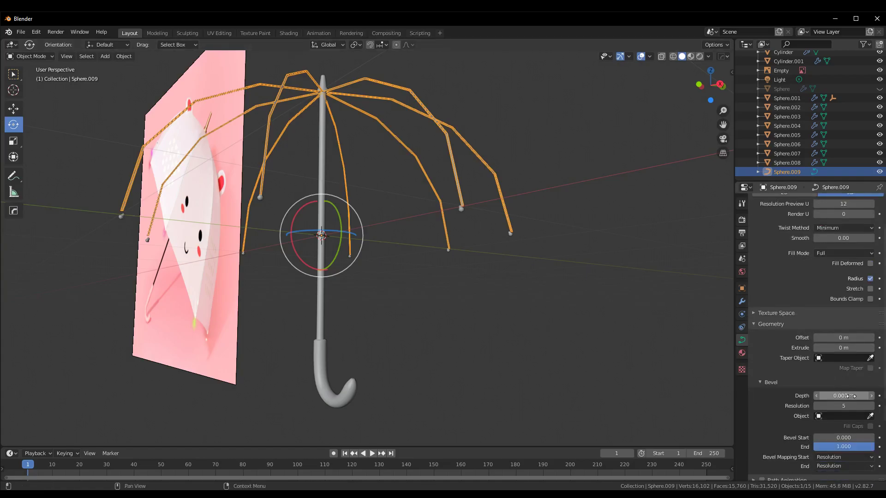
pyautogui.click(849, 395)
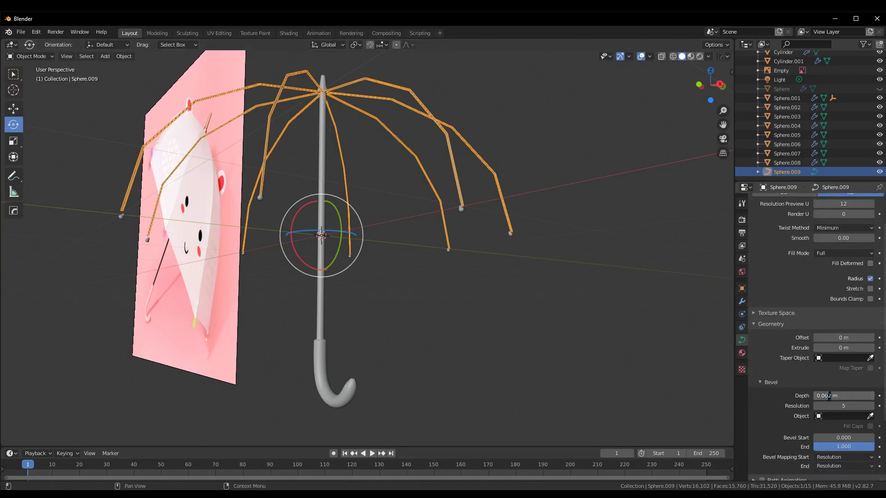
pyautogui.press('BackSpace')
pyautogui.write('9')
pyautogui.press('Return')
# - Unhide the umbrella canopy and enable its subdivision smoothing in the viewport
pyautogui.click(469, 293)
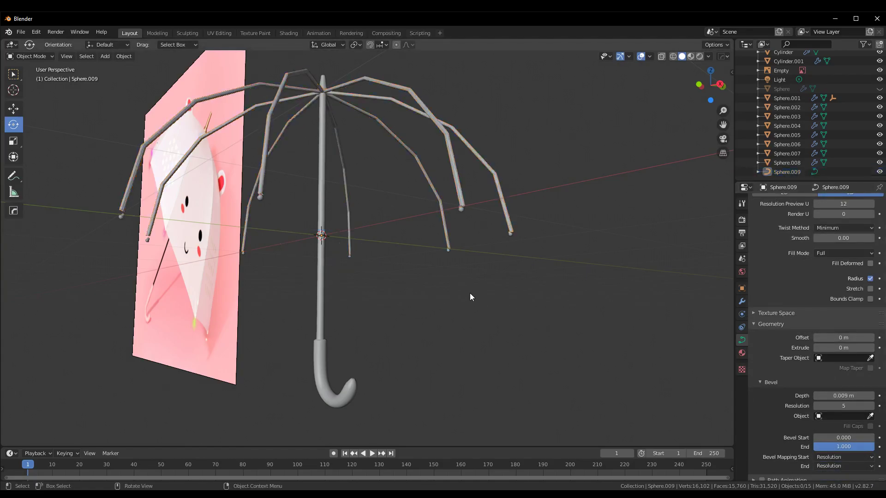
pyautogui.moveTo(470, 292); pyautogui.dragTo(515, 273, button='middle')
pyautogui.click(880, 89)
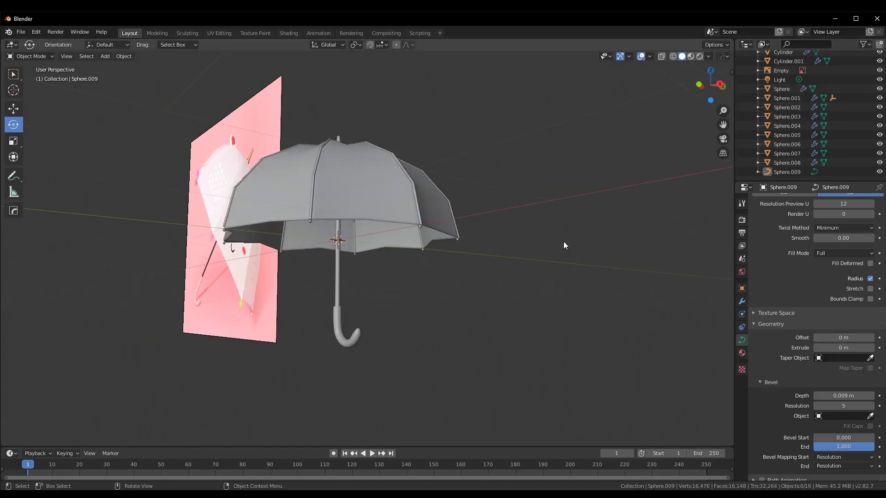
pyautogui.moveTo(563, 243)
pyautogui.mouseDown(button='middle')
pyautogui.moveTo(537, 267)
pyautogui.moveTo(583, 242)
pyautogui.moveTo(603, 195)
pyautogui.moveTo(589, 276)
pyautogui.mouseUp(button='middle')
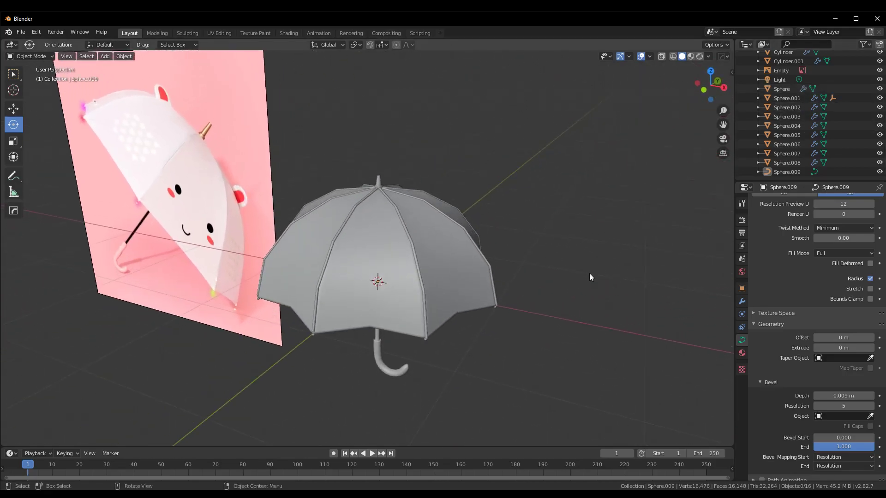
pyautogui.click(787, 89)
pyautogui.click(742, 301)
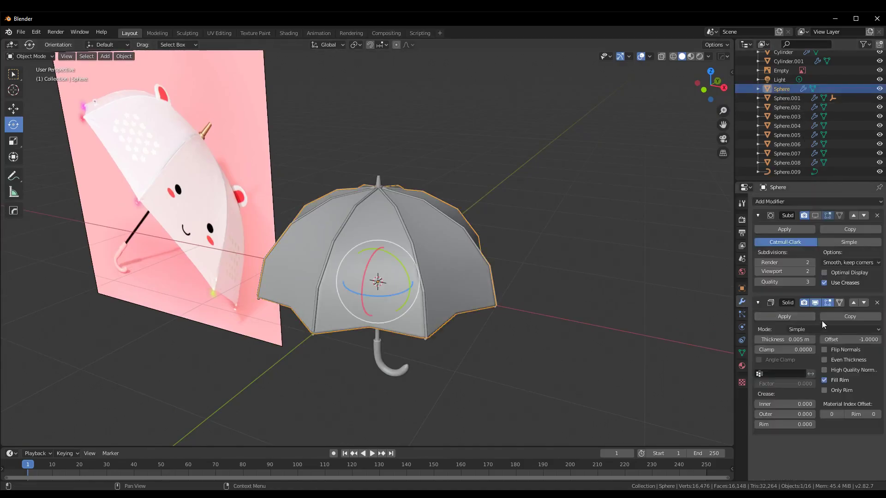
pyautogui.click(817, 217)
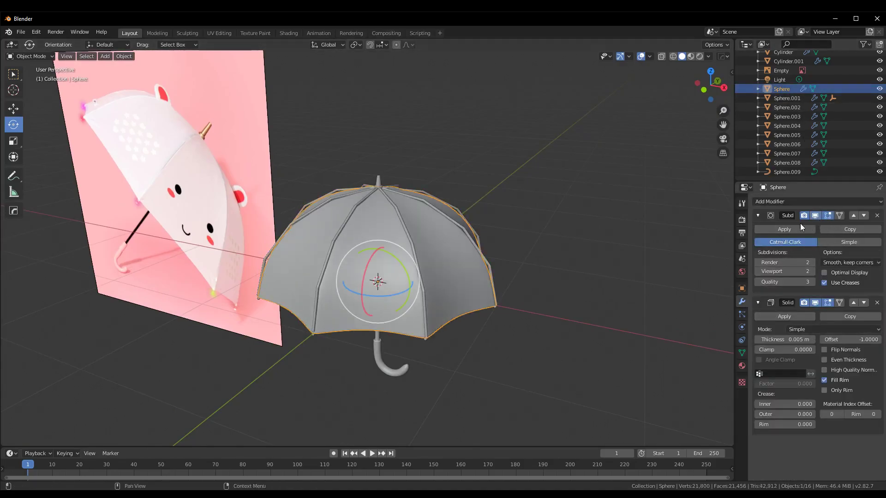
pyautogui.click(593, 316)
pyautogui.moveTo(593, 316); pyautogui.dragTo(600, 273, button='middle')
# - Set the ribs' bevel depth to 0.006 m
pyautogui.click(500, 170)
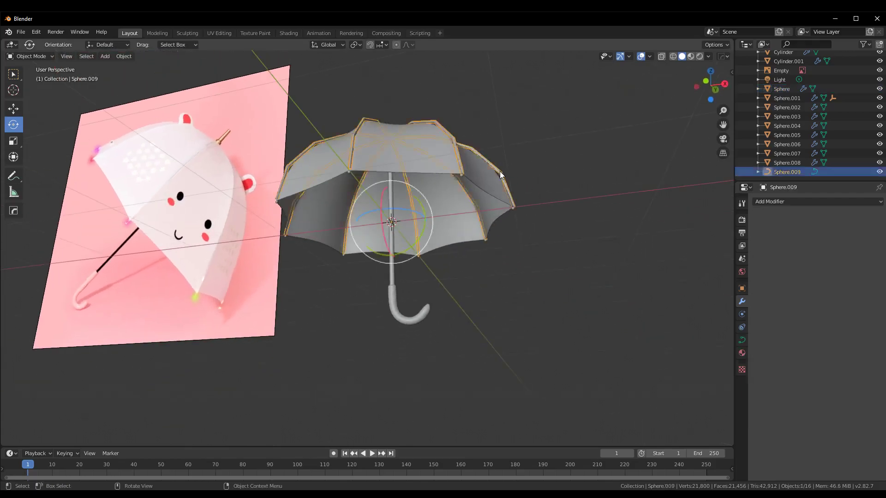
pyautogui.click(742, 340)
pyautogui.click(846, 428)
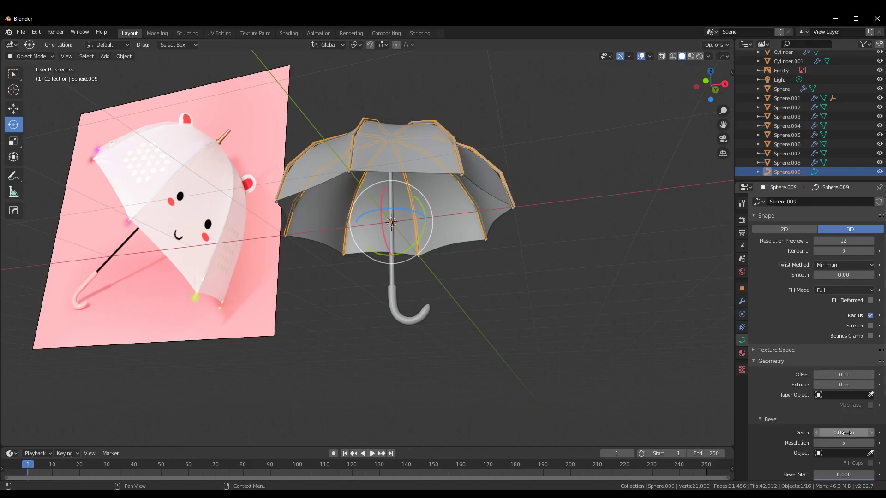
pyautogui.click(831, 433)
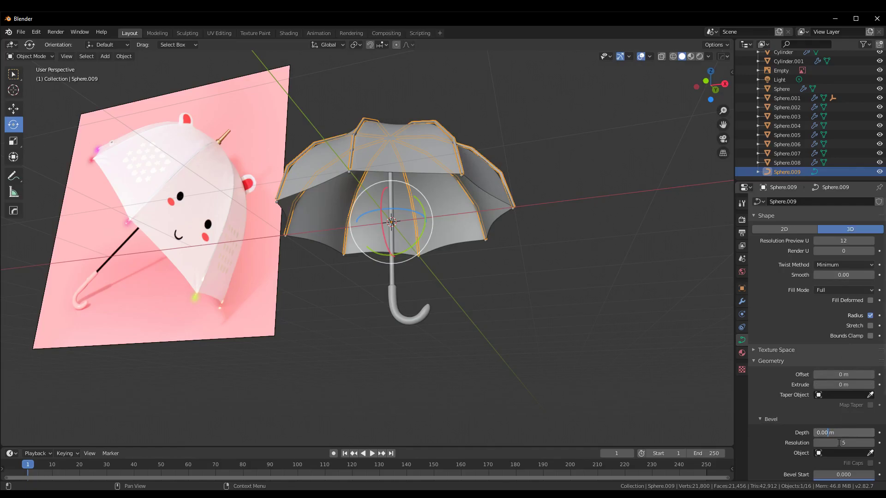
pyautogui.write('6')
pyautogui.press('Return')
pyautogui.scroll(3, 575, 270)
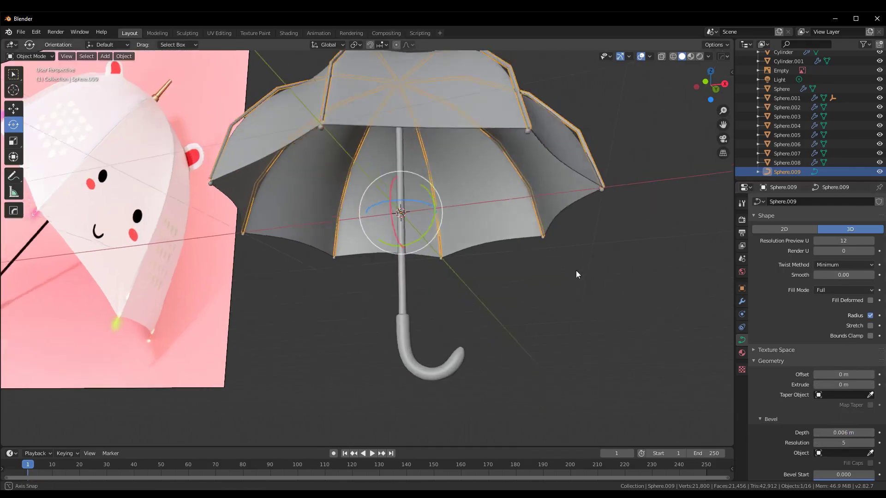
pyautogui.moveTo(576, 271); pyautogui.dragTo(560, 314, button='middle')
# - Try rib bevel depths of 0.005 m and 0.002 m, then restore 0.006 m
pyautogui.click(830, 433)
pyautogui.write('5')
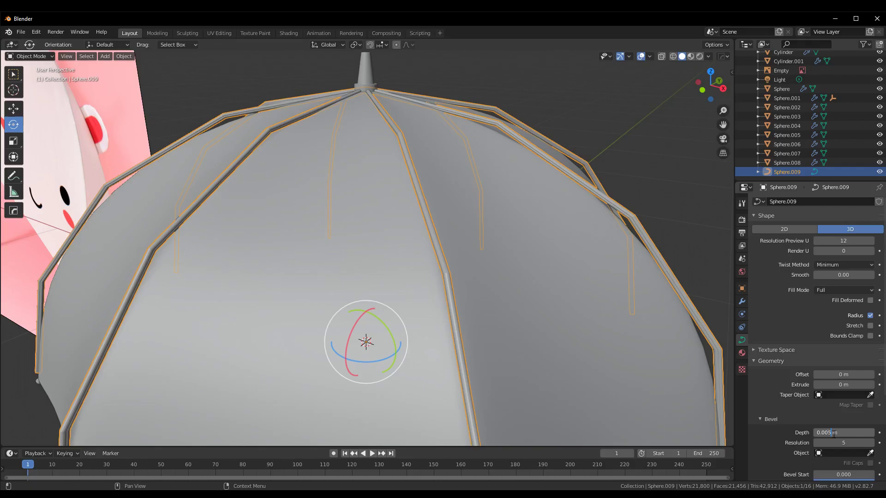
pyautogui.press('Return')
pyautogui.doubleClick(839, 437)
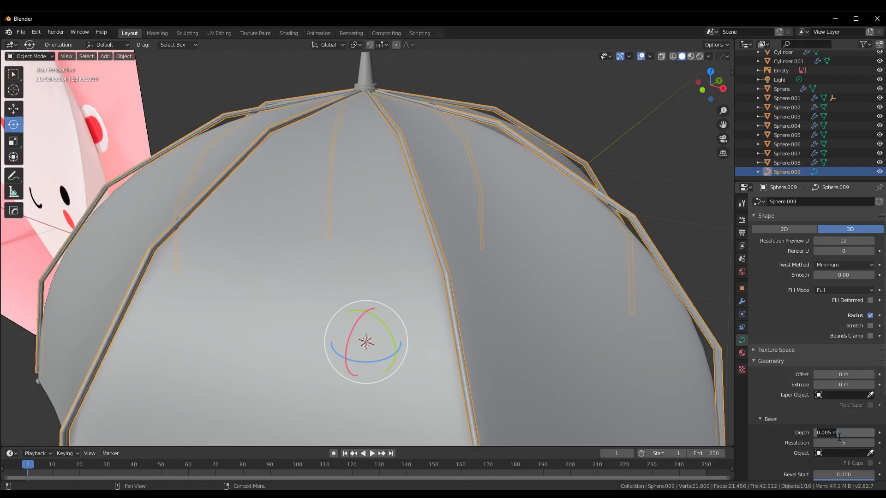
pyautogui.press('Left')
pyautogui.press('Left')
pyautogui.press('Left')
pyautogui.write('2')
pyautogui.press('Return')
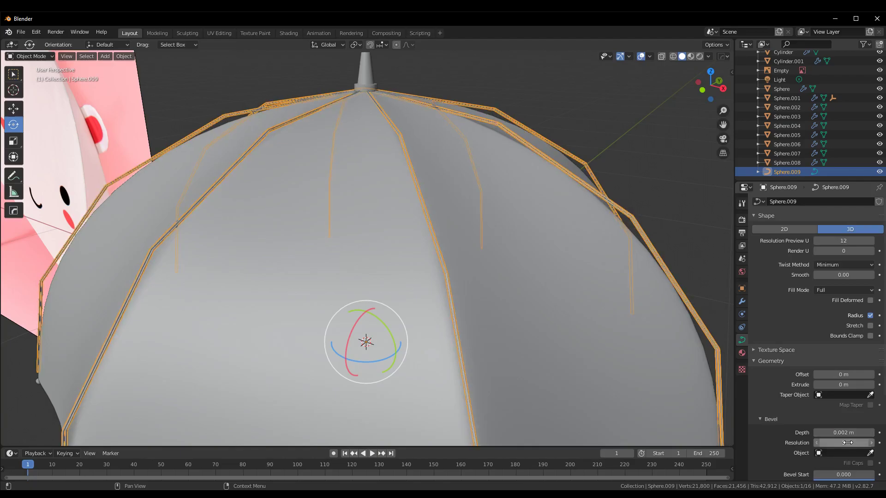
pyautogui.moveTo(577, 392)
pyautogui.mouseDown(button='middle')
pyautogui.moveTo(605, 364)
pyautogui.moveTo(623, 303)
pyautogui.moveTo(633, 361)
pyautogui.moveTo(645, 365)
pyautogui.mouseUp(button='middle')
pyautogui.click(623, 303)
pyautogui.write('6')
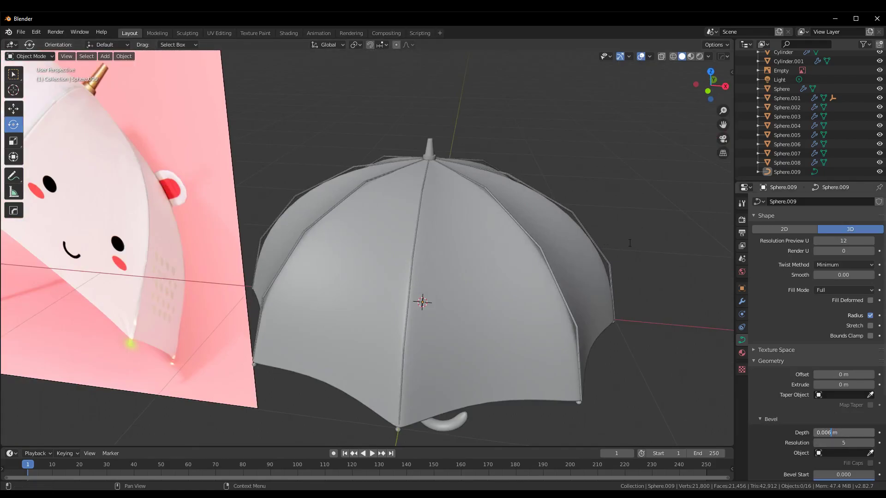
pyautogui.press('Return')
# - Convert the curved umbrella ribs into a mesh
pyautogui.click(584, 221)
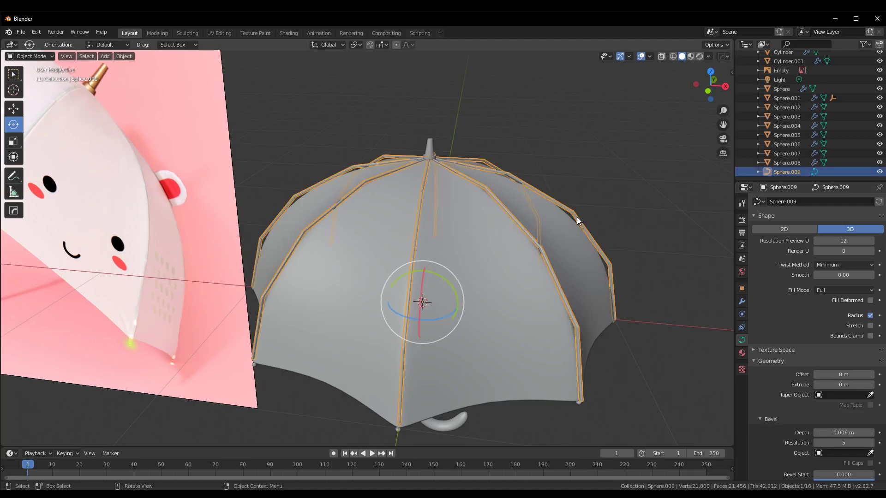
pyautogui.rightClick(572, 212)
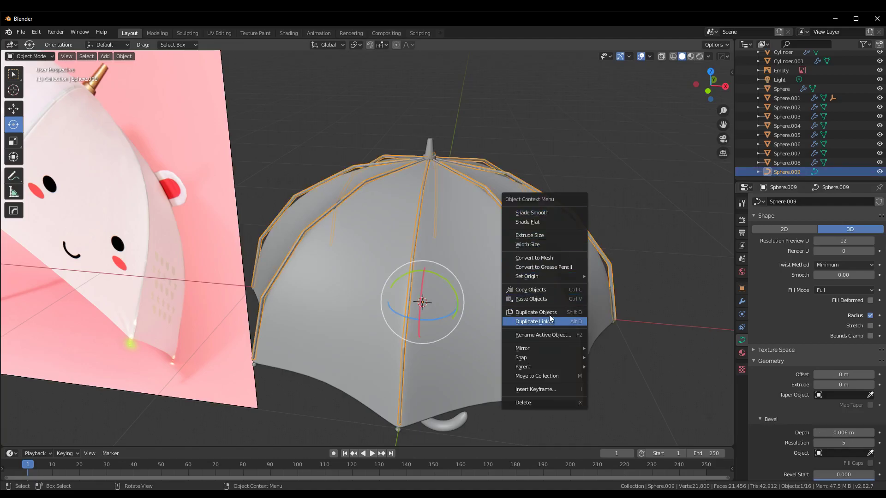
pyautogui.click(551, 260)
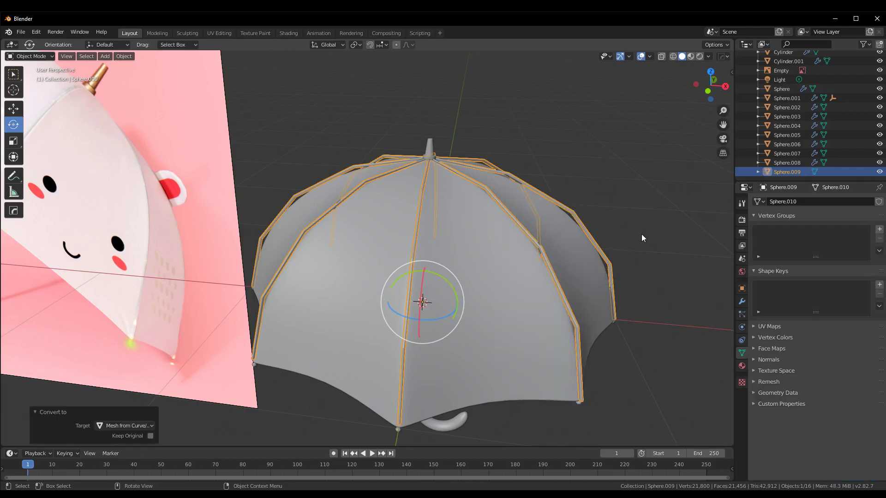
pyautogui.click(641, 235)
pyautogui.click(549, 267)
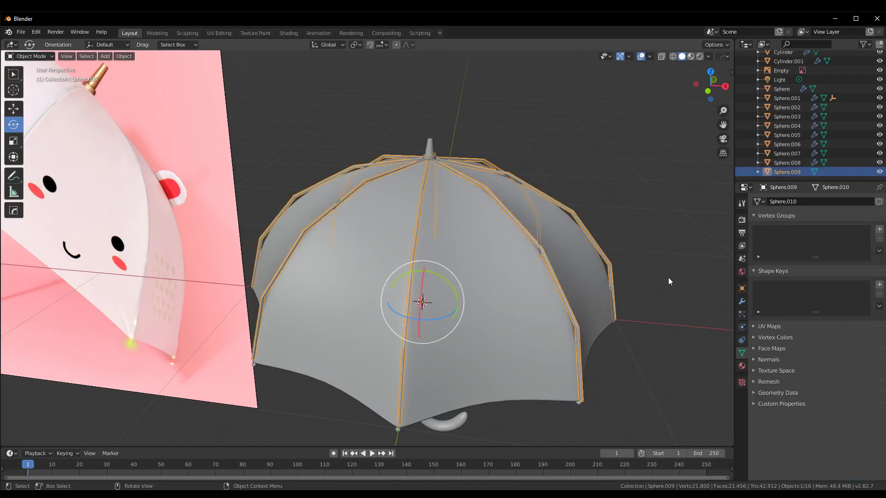
# - Add a Subdivision Surface modifier to the ribs
pyautogui.click(742, 301)
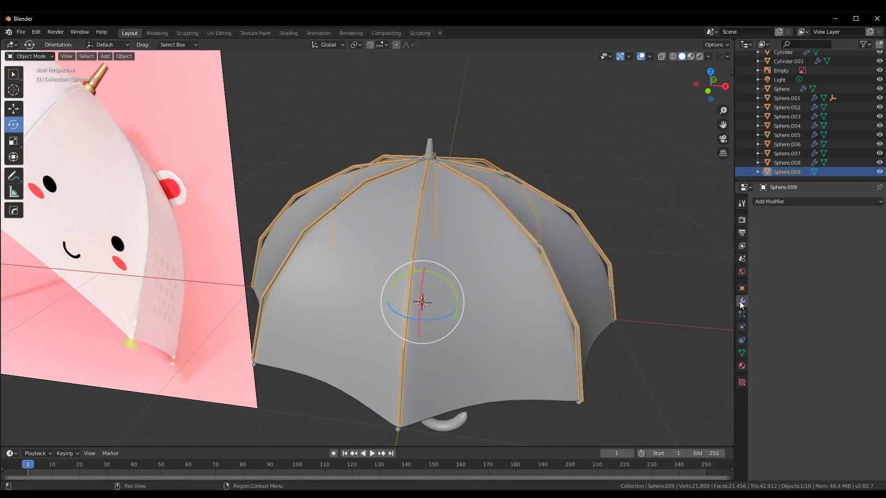
pyautogui.click(776, 204)
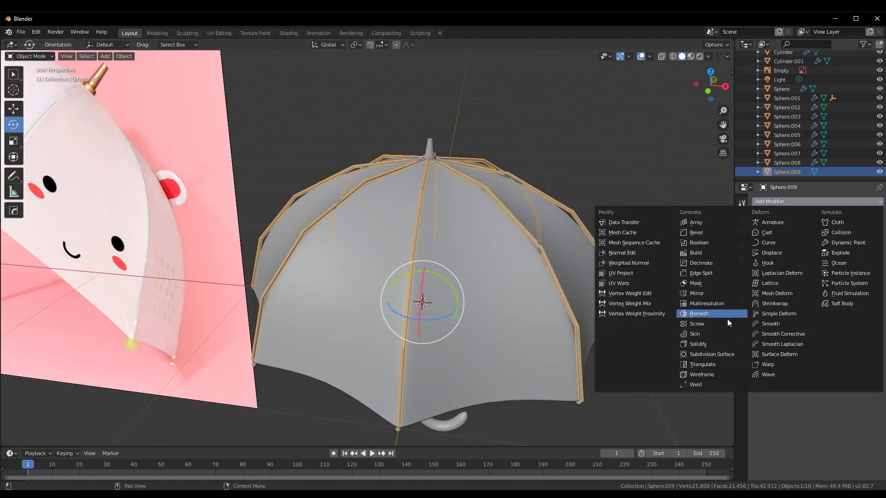
pyautogui.click(706, 354)
pyautogui.click(664, 361)
pyautogui.moveTo(663, 362); pyautogui.dragTo(671, 323, button='middle')
pyautogui.moveTo(625, 275)
pyautogui.mouseDown(button='middle')
pyautogui.moveTo(518, 273)
pyautogui.moveTo(552, 297)
pyautogui.moveTo(406, 217)
pyautogui.mouseUp(button='middle')
pyautogui.scroll(-1, 540, 305)
# - Scale the ribs down to 0.988 and check them from under the umbrella
pyautogui.click(404, 217)
pyautogui.moveTo(468, 268)
pyautogui.mouseDown(button='middle')
pyautogui.moveTo(492, 252)
pyautogui.moveTo(487, 237)
pyautogui.moveTo(501, 247)
pyautogui.mouseUp(button='middle')
pyautogui.press('s')
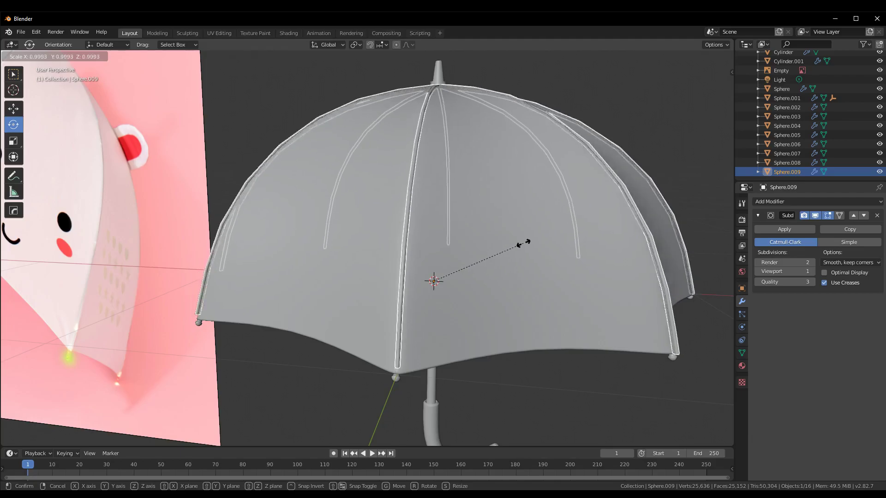
pyautogui.click(522, 242)
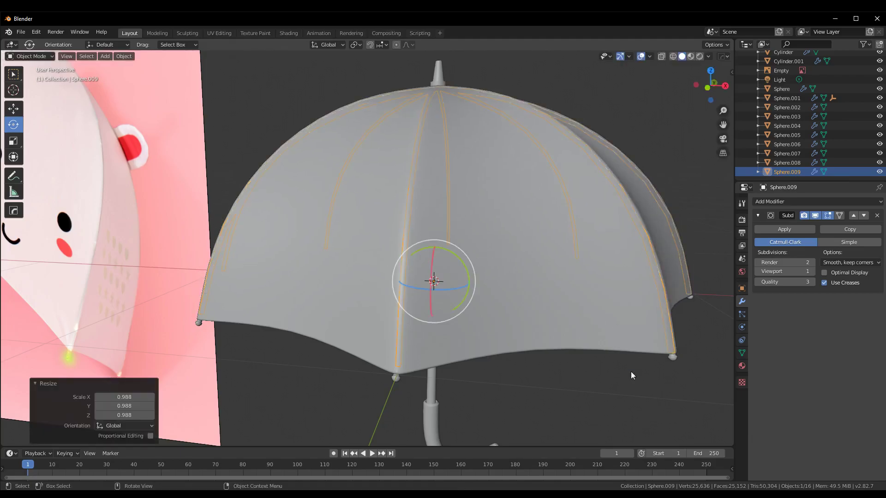
pyautogui.click(653, 416)
pyautogui.moveTo(653, 416); pyautogui.dragTo(659, 351, button='middle')
pyautogui.hotkey('ctrl', 'Tab')
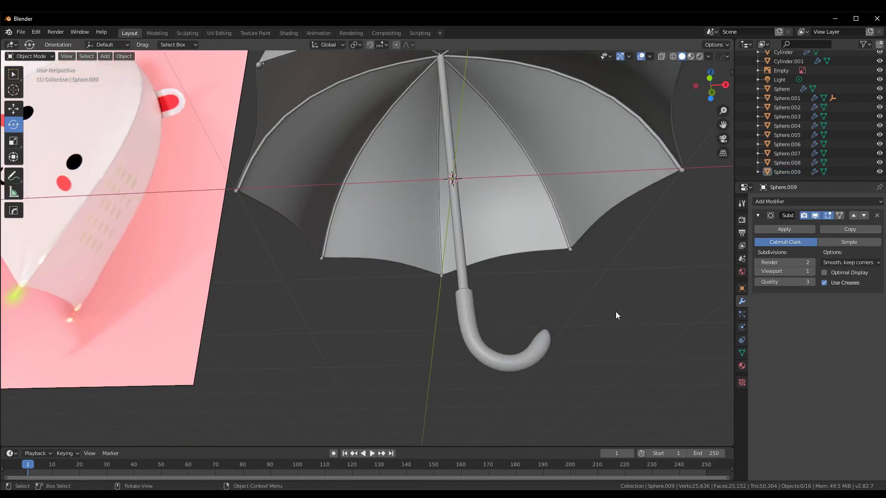
pyautogui.moveTo(615, 311)
pyautogui.mouseDown(button='middle')
pyautogui.moveTo(525, 287)
pyautogui.moveTo(585, 321)
pyautogui.moveTo(583, 299)
pyautogui.moveTo(447, 309)
pyautogui.moveTo(547, 223)
pyautogui.moveTo(603, 208)
pyautogui.moveTo(543, 217)
pyautogui.moveTo(530, 194)
pyautogui.moveTo(464, 239)
pyautogui.mouseUp(button='middle')
pyautogui.scroll(-3, 510, 213)
# - Apply Shade Smooth to the umbrella ribs
pyautogui.click(504, 199)
pyautogui.rightClick(506, 199)
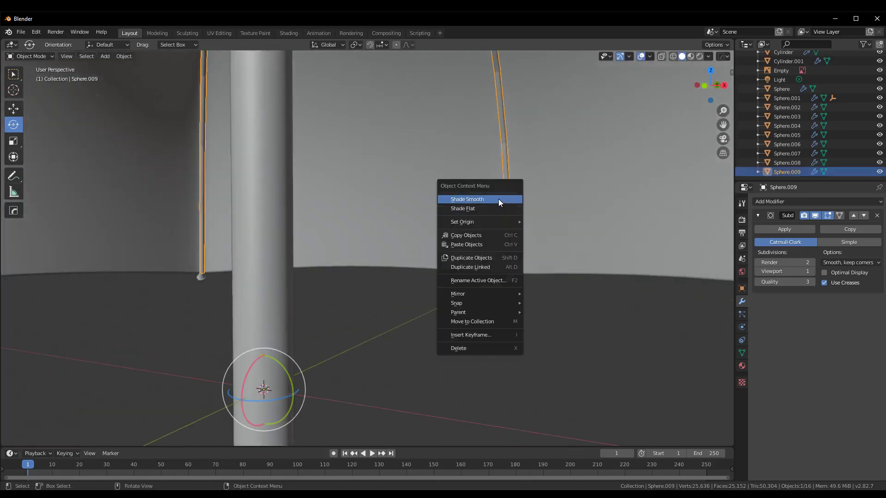
pyautogui.click(498, 199)
pyautogui.click(544, 334)
pyautogui.moveTo(544, 333)
pyautogui.mouseDown(button='middle')
pyautogui.moveTo(497, 286)
pyautogui.moveTo(547, 299)
pyautogui.moveTo(564, 315)
pyautogui.moveTo(546, 354)
pyautogui.moveTo(483, 283)
pyautogui.moveTo(561, 308)
pyautogui.moveTo(496, 277)
pyautogui.moveTo(556, 288)
pyautogui.moveTo(515, 250)
pyautogui.mouseUp(button='middle')
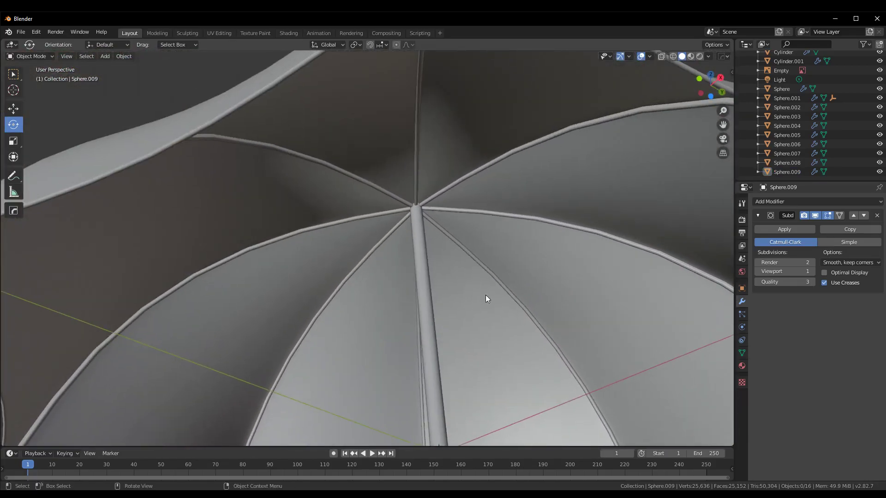
# - Orbit around the umbrella to inspect the smoothed ribs and canopy underside
pyautogui.moveTo(588, 289)
pyautogui.mouseDown(button='middle')
pyautogui.moveTo(468, 282)
pyautogui.moveTo(435, 245)
pyautogui.mouseUp(button='middle')
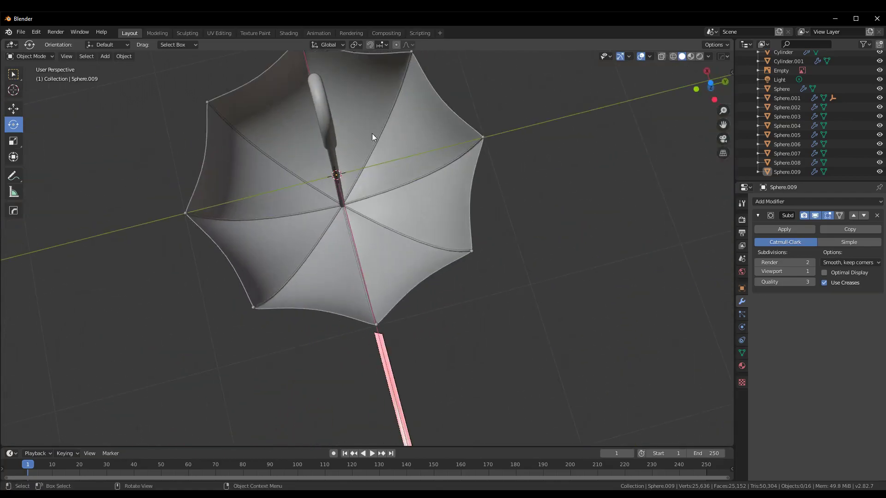
pyautogui.moveTo(504, 264)
pyautogui.mouseDown(button='middle')
pyautogui.moveTo(531, 319)
pyautogui.moveTo(611, 373)
pyautogui.moveTo(494, 364)
pyautogui.moveTo(485, 326)
pyautogui.moveTo(580, 236)
pyautogui.moveTo(422, 281)
pyautogui.moveTo(483, 290)
pyautogui.moveTo(468, 301)
pyautogui.moveTo(275, 221)
pyautogui.mouseUp(button='middle')
pyautogui.moveTo(286, 189); pyautogui.dragTo(314, 192, button='middle')
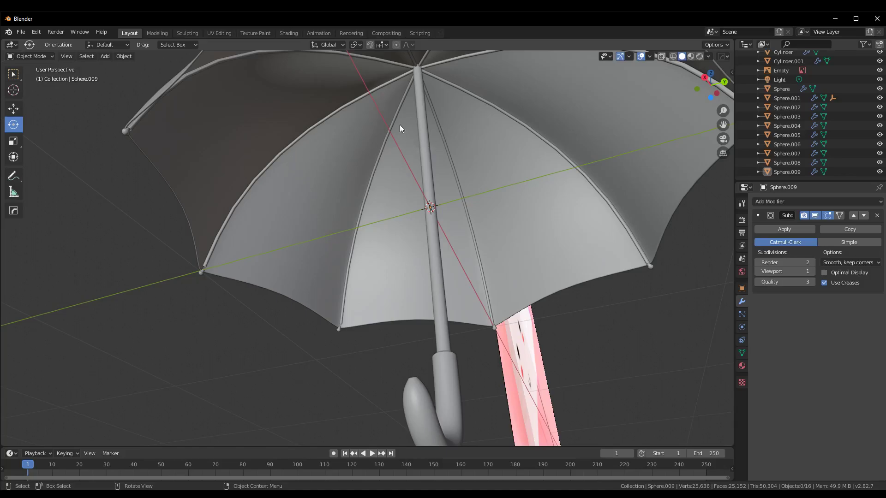
pyautogui.scroll(-3, 427, 110)
pyautogui.moveTo(427, 110)
pyautogui.mouseDown(button='middle')
pyautogui.moveTo(521, 215)
pyautogui.moveTo(264, 231)
pyautogui.moveTo(557, 308)
pyautogui.moveTo(585, 397)
pyautogui.moveTo(668, 381)
pyautogui.moveTo(483, 380)
pyautogui.moveTo(536, 355)
pyautogui.moveTo(516, 342)
pyautogui.moveTo(388, 320)
pyautogui.mouseUp(button='middle')
pyautogui.scroll(2, 483, 380)
pyautogui.scroll(1, 516, 342)
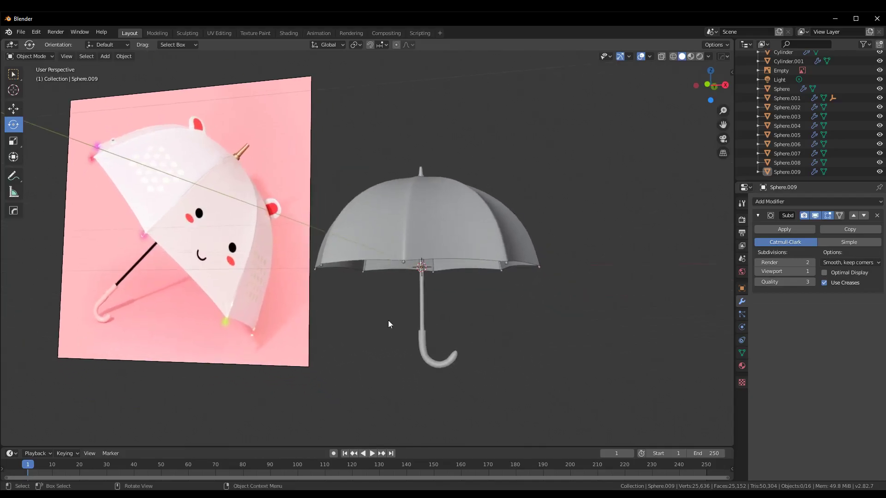
# - Delete the pink reference image from the scene
pyautogui.click(293, 310)
pyautogui.press('Delete')
pyautogui.moveTo(300, 311); pyautogui.dragTo(364, 338, button='middle')
pyautogui.moveTo(575, 369)
pyautogui.mouseDown(button='middle')
pyautogui.moveTo(576, 345)
pyautogui.moveTo(577, 373)
pyautogui.moveTo(577, 348)
pyautogui.moveTo(617, 376)
pyautogui.moveTo(577, 352)
pyautogui.mouseUp(button='middle')
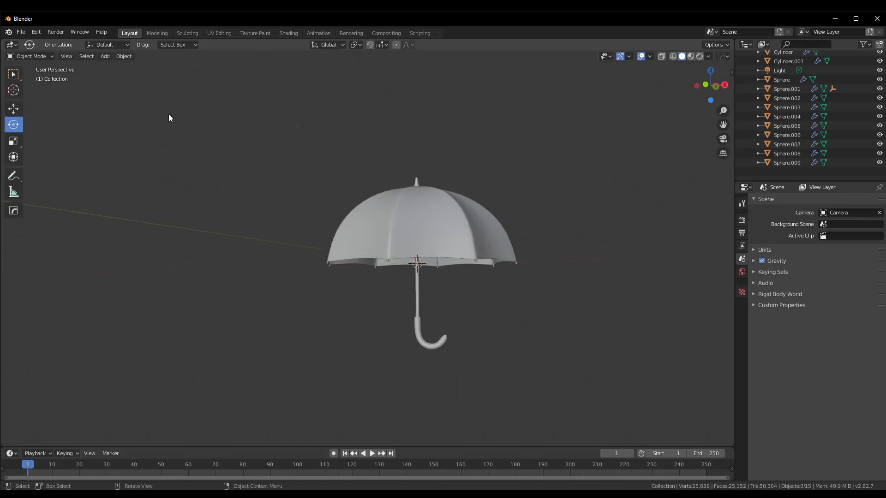
# - Align the active camera to the umbrella and nudge it into a better position
pyautogui.click(65, 56)
pyautogui.moveTo(115, 181)
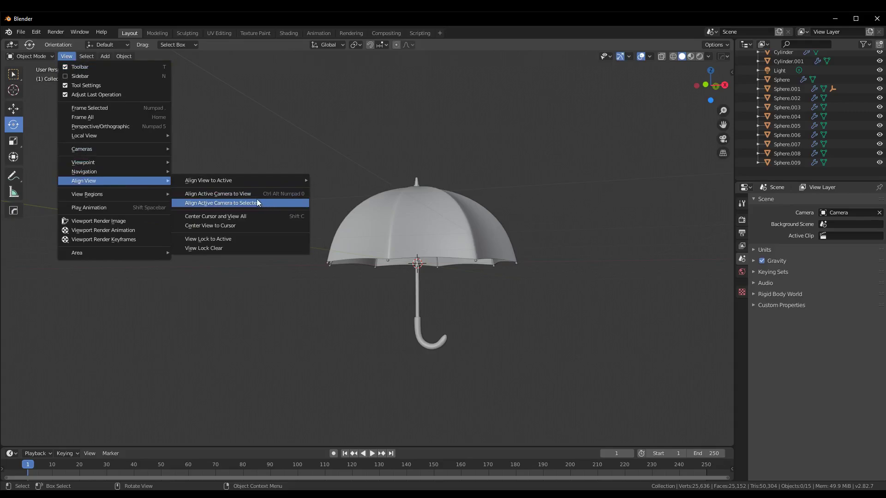
pyautogui.click(247, 196)
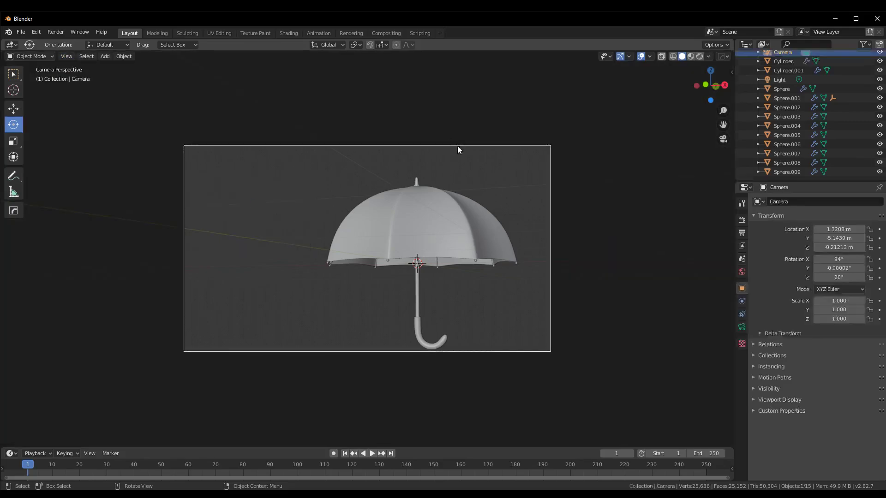
pyautogui.press('g')
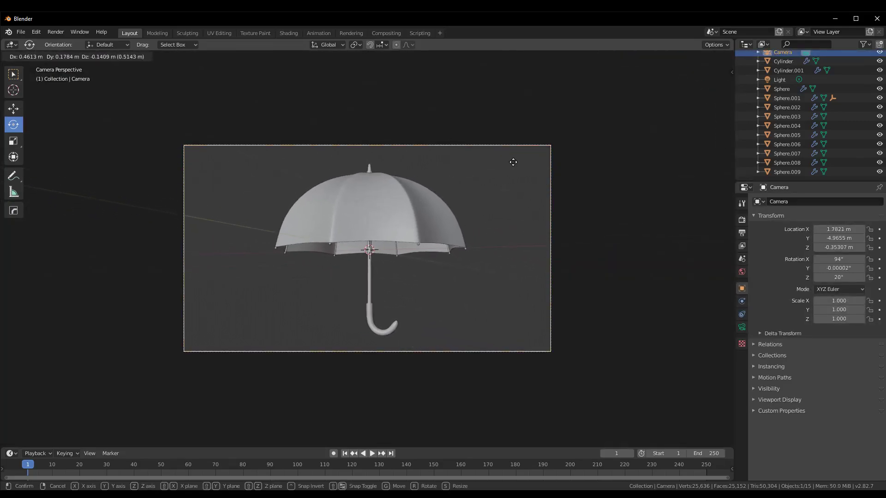
pyautogui.click(513, 162)
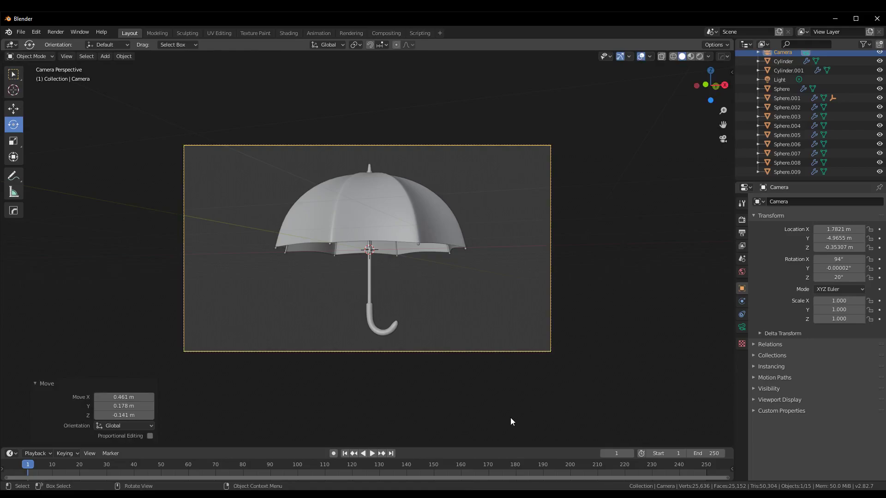
# - Set the scene's render engine to Cycles
pyautogui.click(742, 204)
pyautogui.click(742, 220)
pyautogui.click(843, 202)
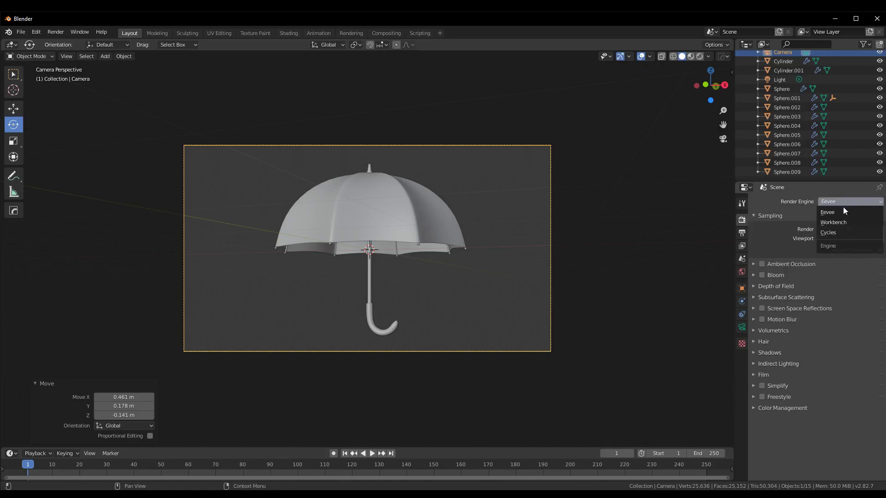
pyautogui.click(832, 234)
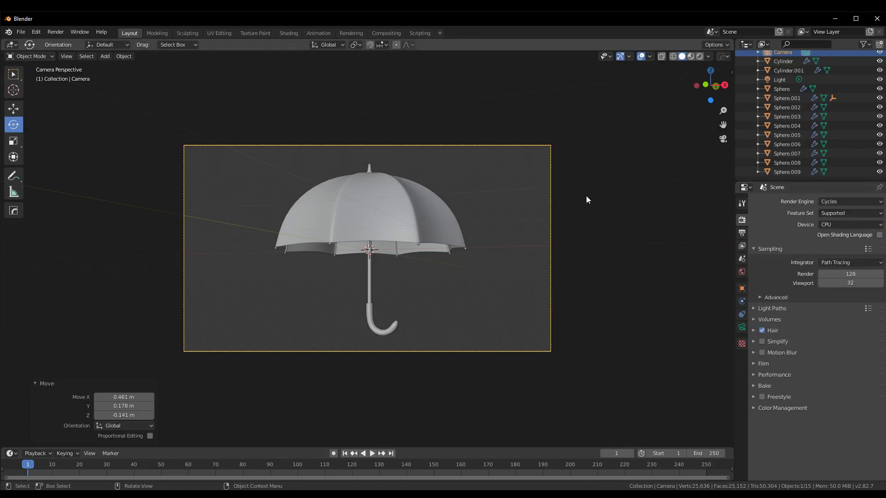
pyautogui.press('F12')
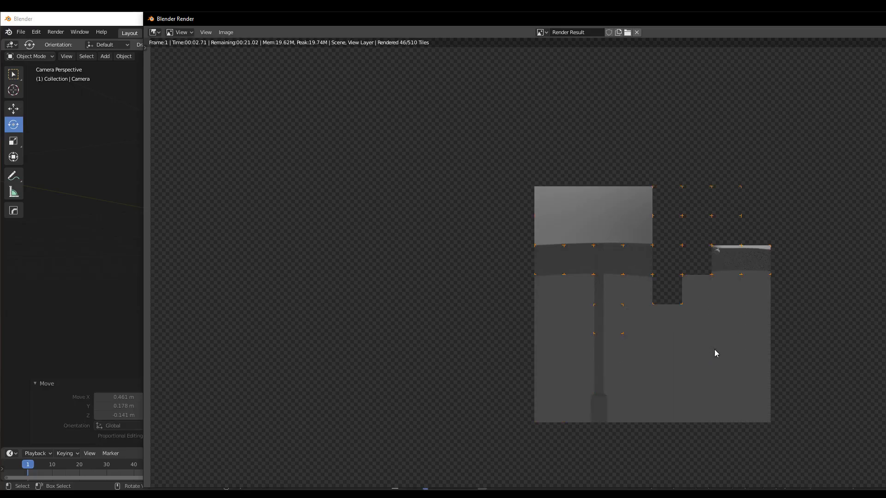
pyautogui.scroll(-1, 714, 349)
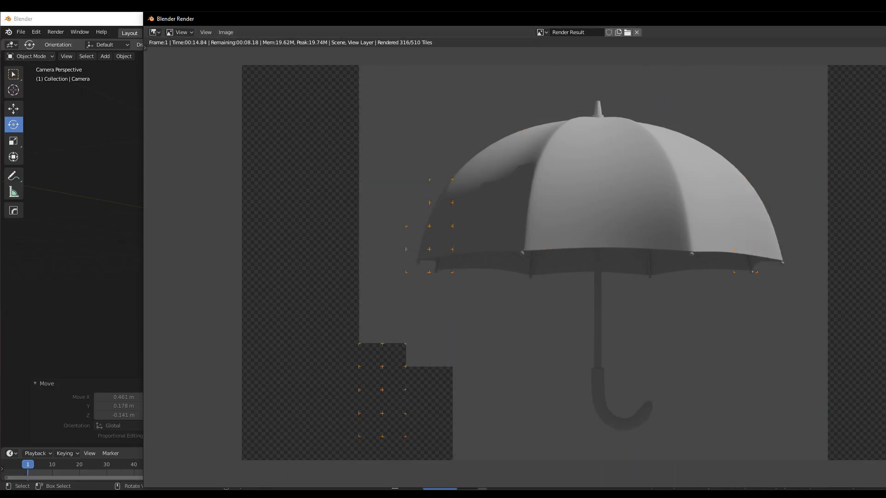
pyautogui.press('Escape')
pyautogui.click(641, 317)
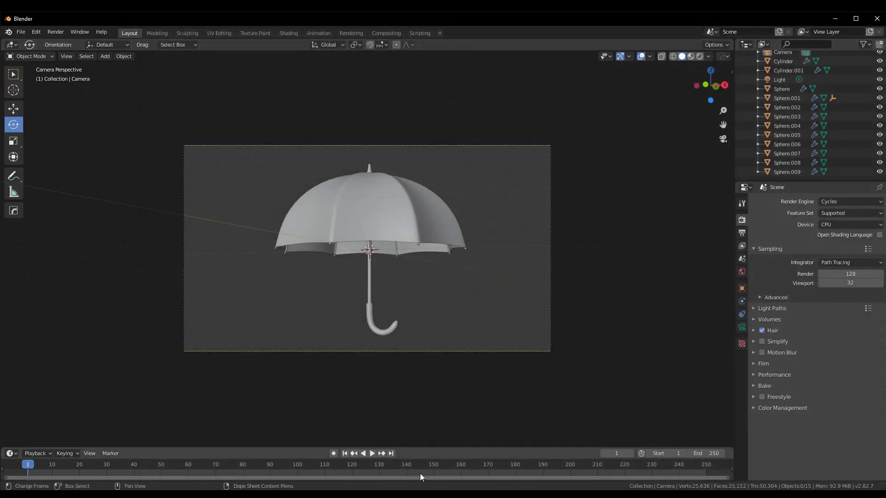